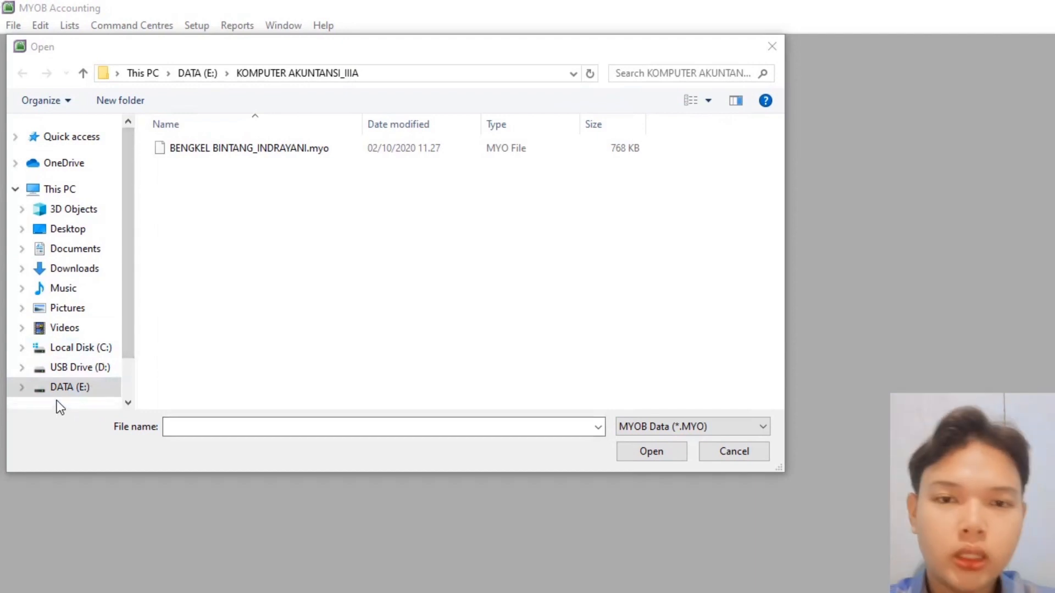
- Open BENGKEL BINTANG_INDRAYANI.myo from DATA (E:)\KOMPUTER AKUNTANSI_IIIA and sign on as the default user
{"action": "left_click", "coordinate": [56, 391]}
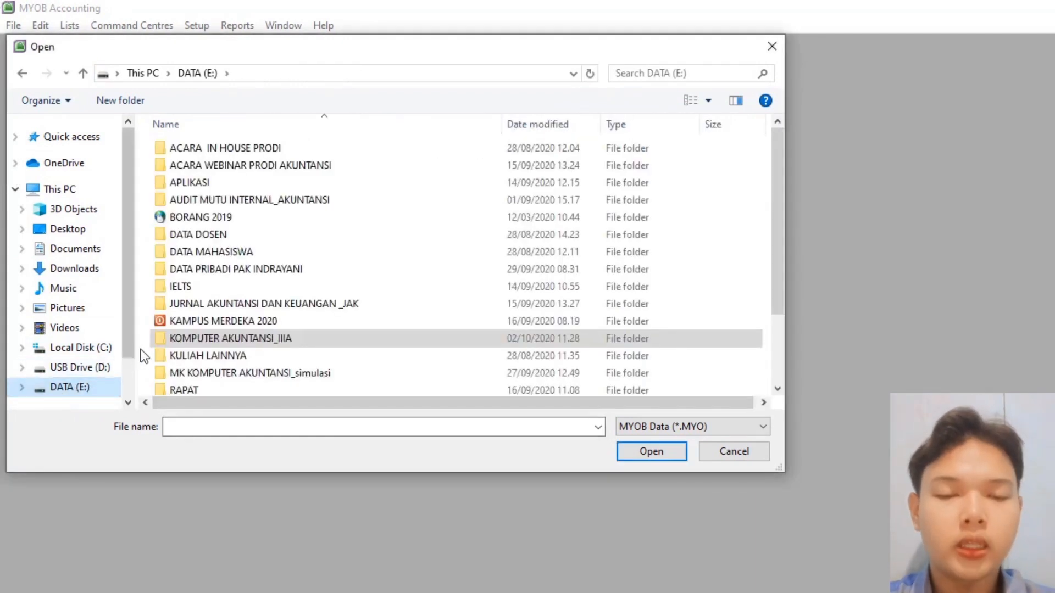
{"action": "double_click", "coordinate": [193, 341]}
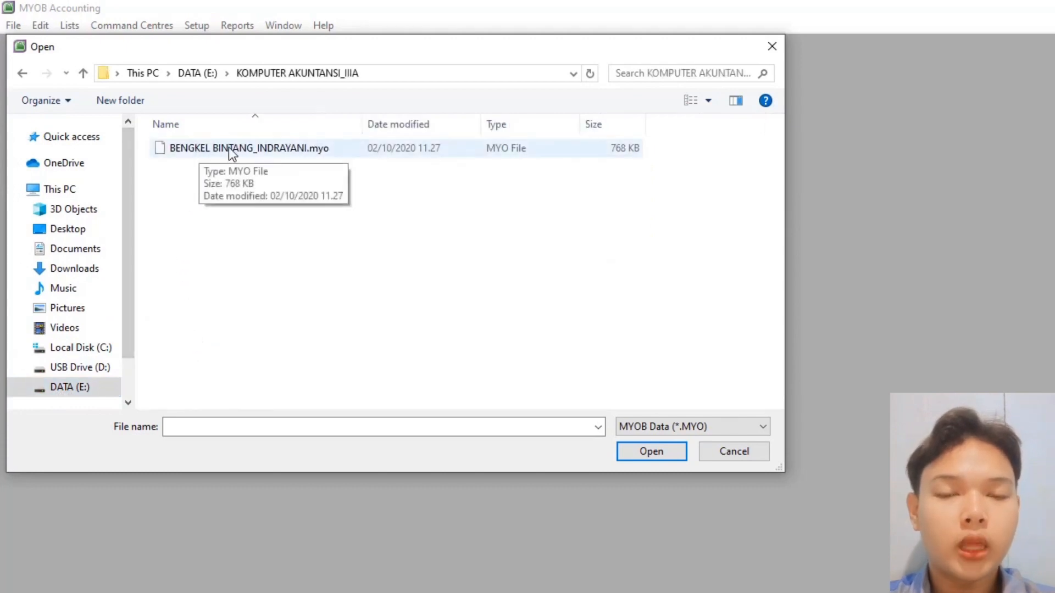
{"action": "left_click", "coordinate": [302, 147]}
{"action": "left_click", "coordinate": [639, 451]}
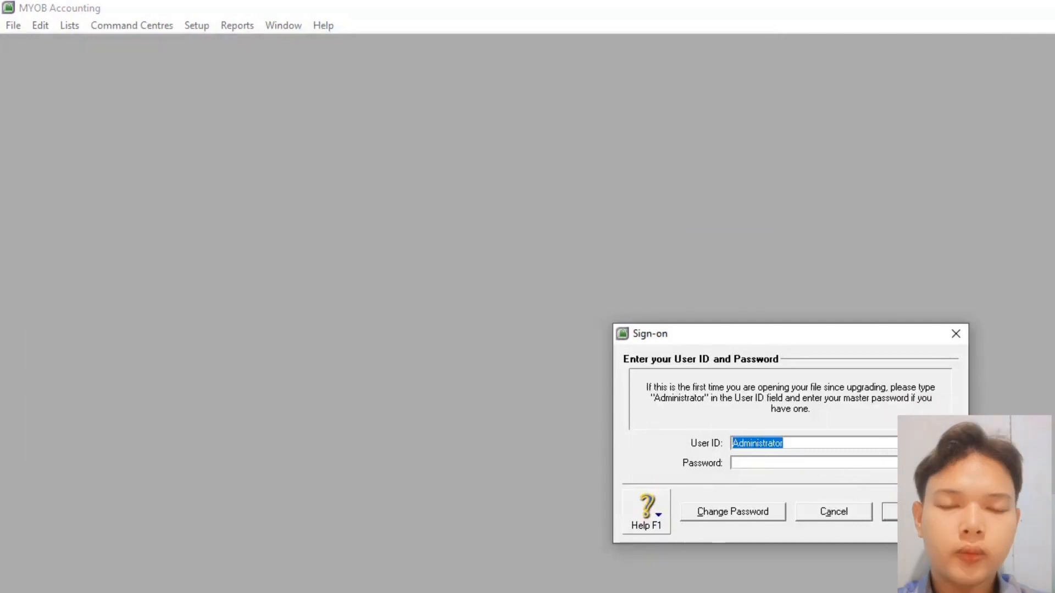
{"action": "left_click", "coordinate": [889, 510]}
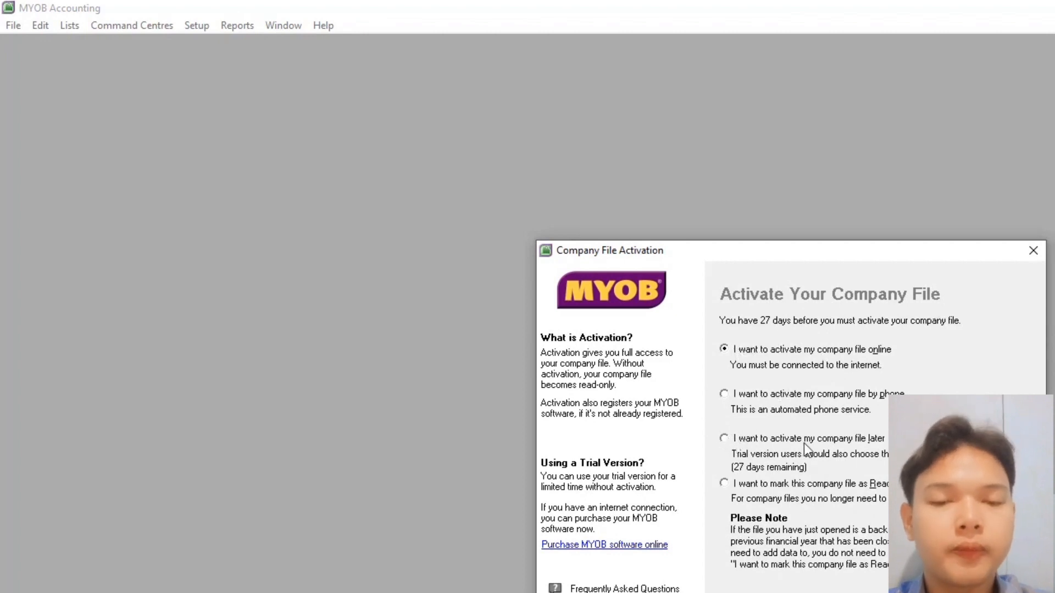
- Postpone activation of the company file and skip data verification
{"action": "left_click", "coordinate": [878, 439]}
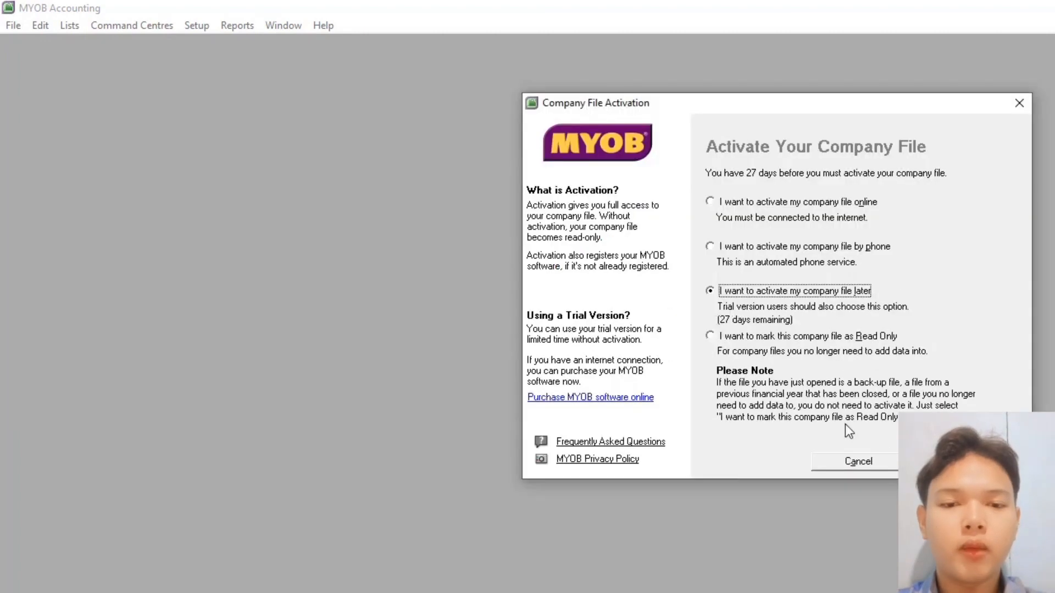
{"action": "left_click", "coordinate": [963, 462]}
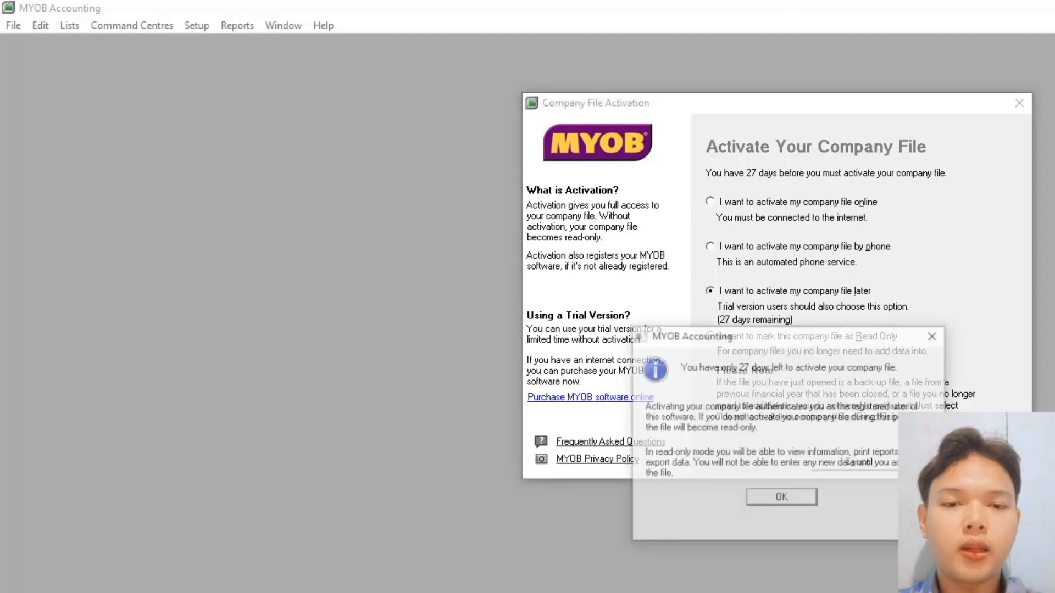
{"action": "left_click", "coordinate": [782, 499]}
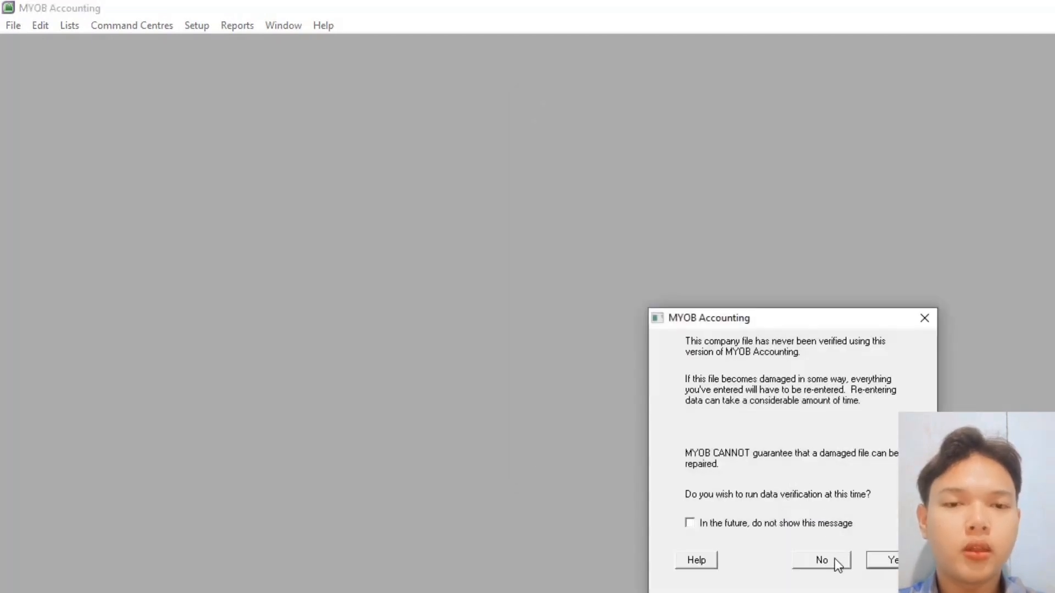
{"action": "left_click", "coordinate": [822, 560]}
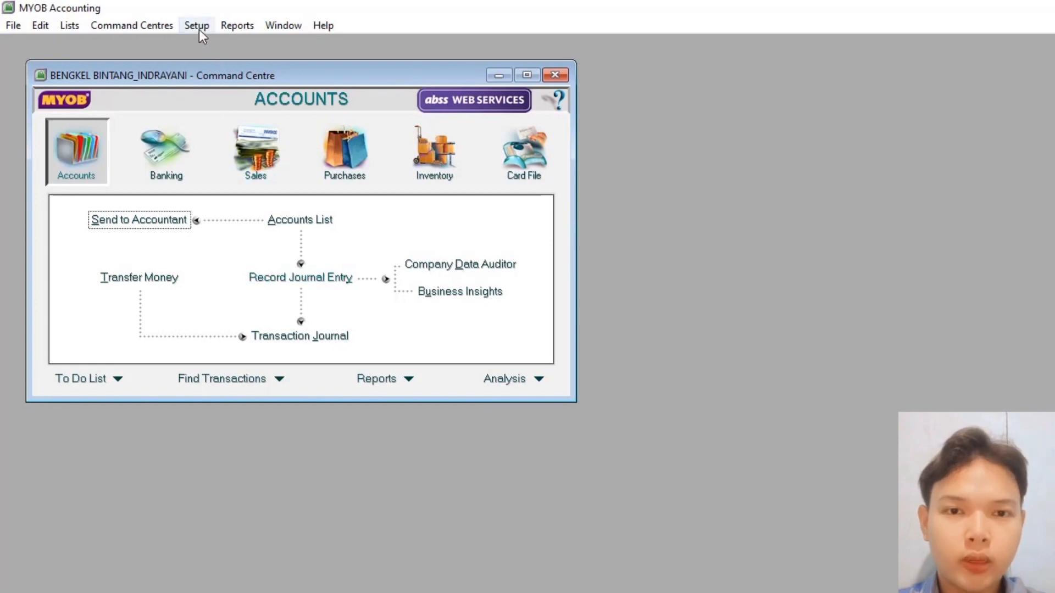
{"action": "left_click", "coordinate": [229, 26]}
{"action": "left_click", "coordinate": [259, 47]}
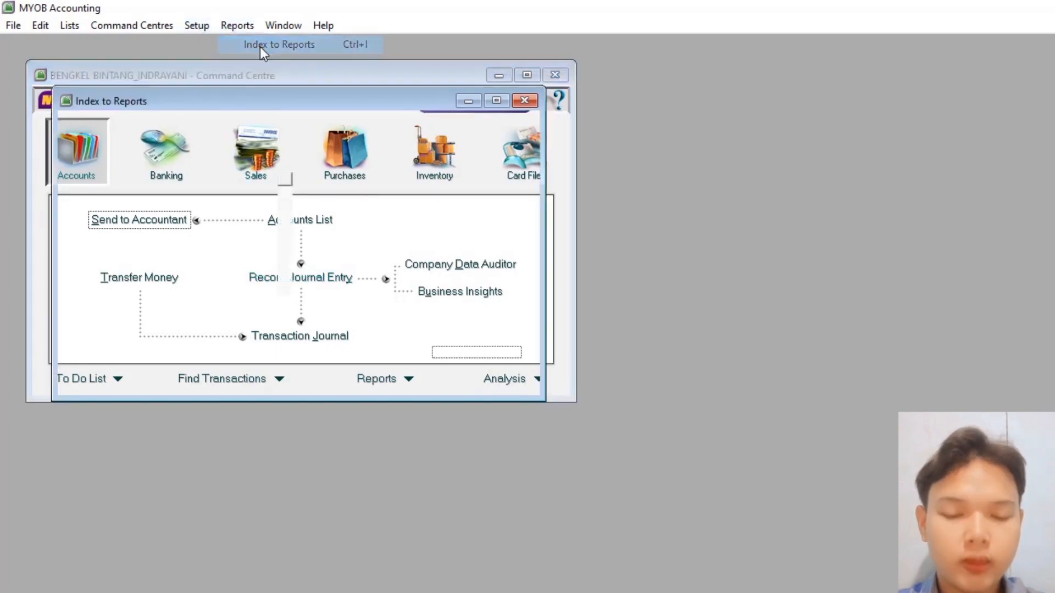
{"action": "left_click", "coordinate": [497, 101]}
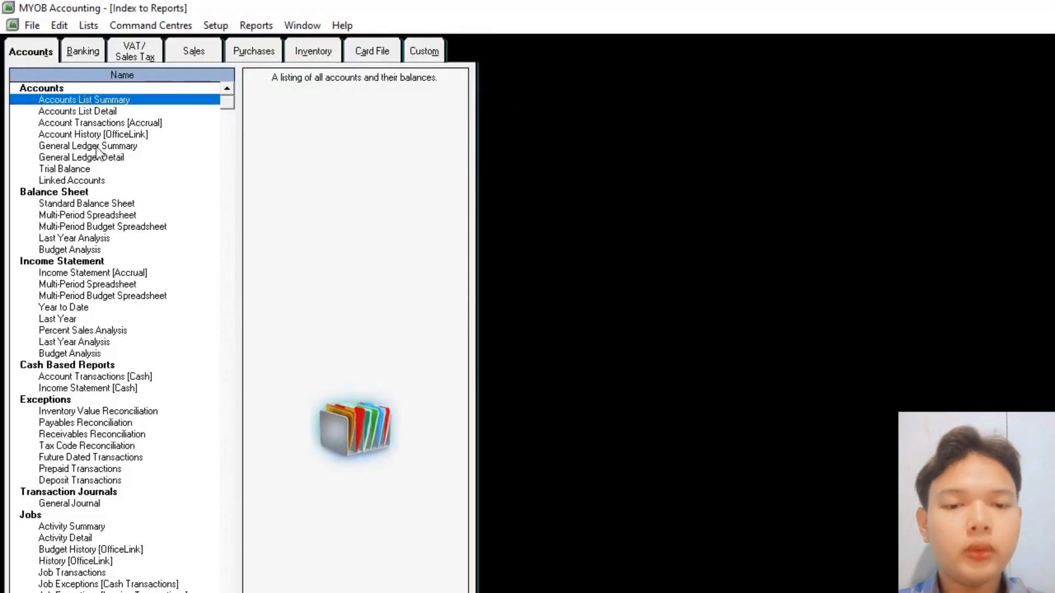
{"action": "double_click", "coordinate": [67, 169]}
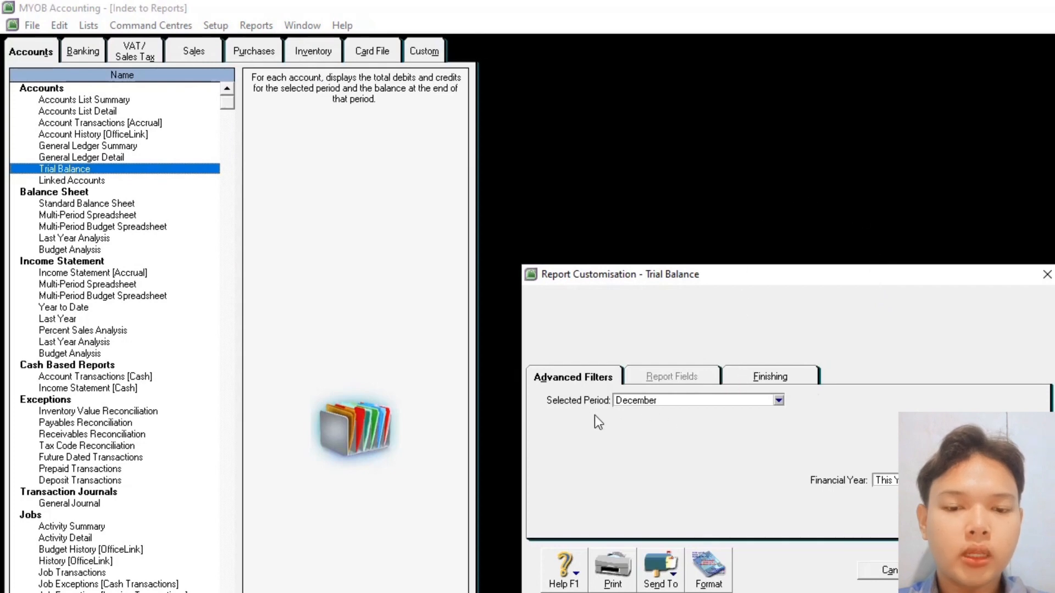
{"action": "left_click", "coordinate": [778, 401]}
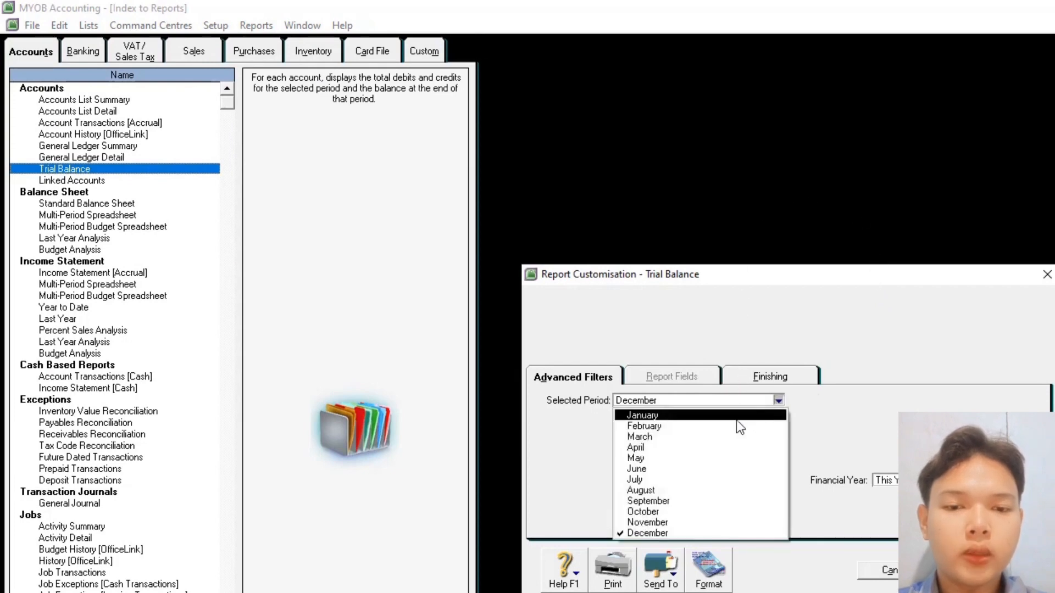
{"action": "left_click", "coordinate": [736, 417]}
{"action": "left_click", "coordinate": [989, 570]}
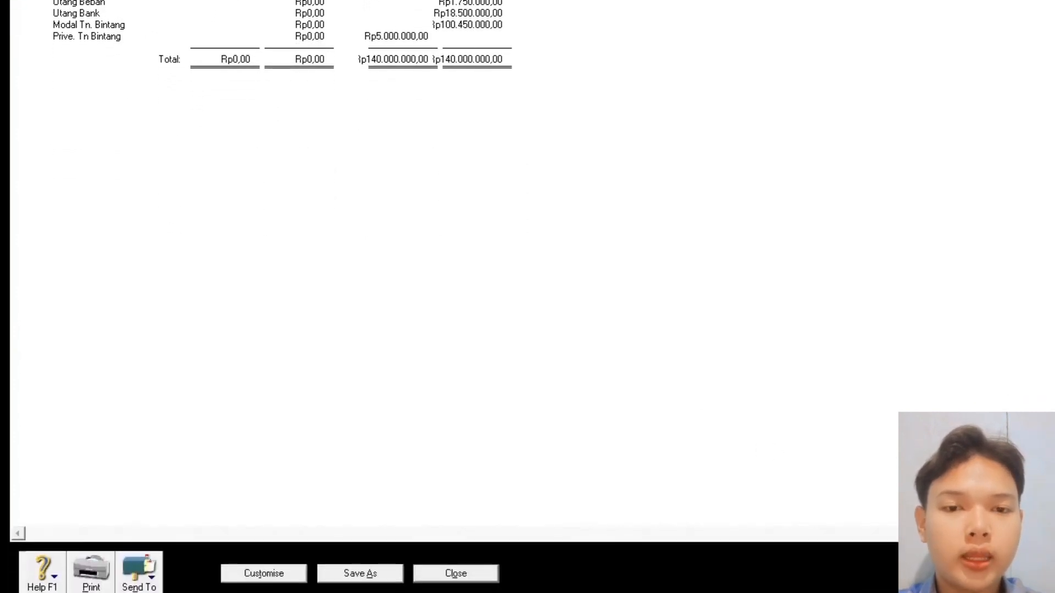
{"action": "left_click", "coordinate": [470, 572]}
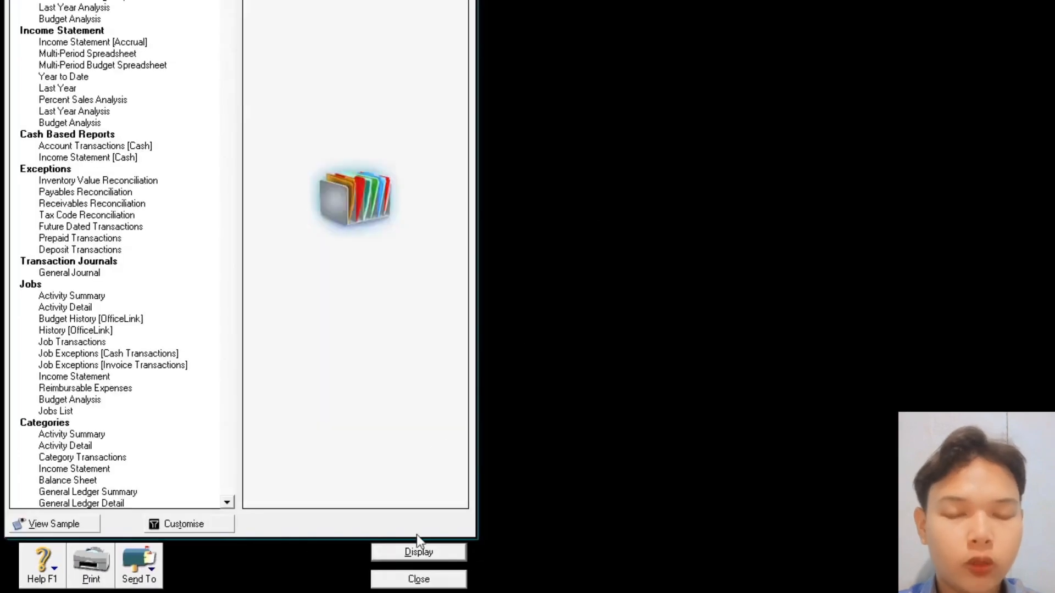
{"action": "left_click", "coordinate": [416, 578]}
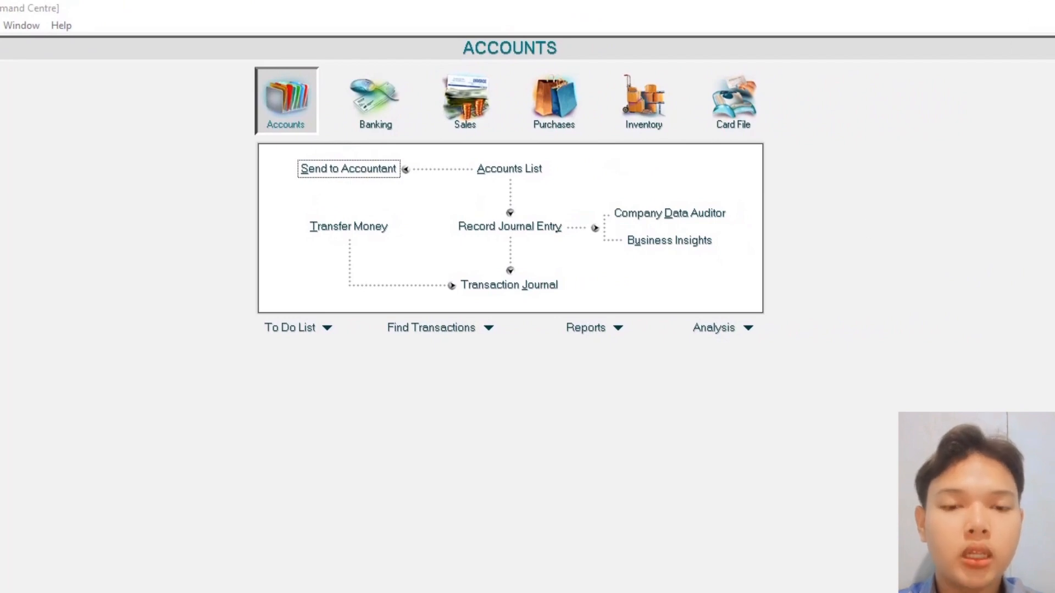
{"action": "key", "text": "alt+Tab"}
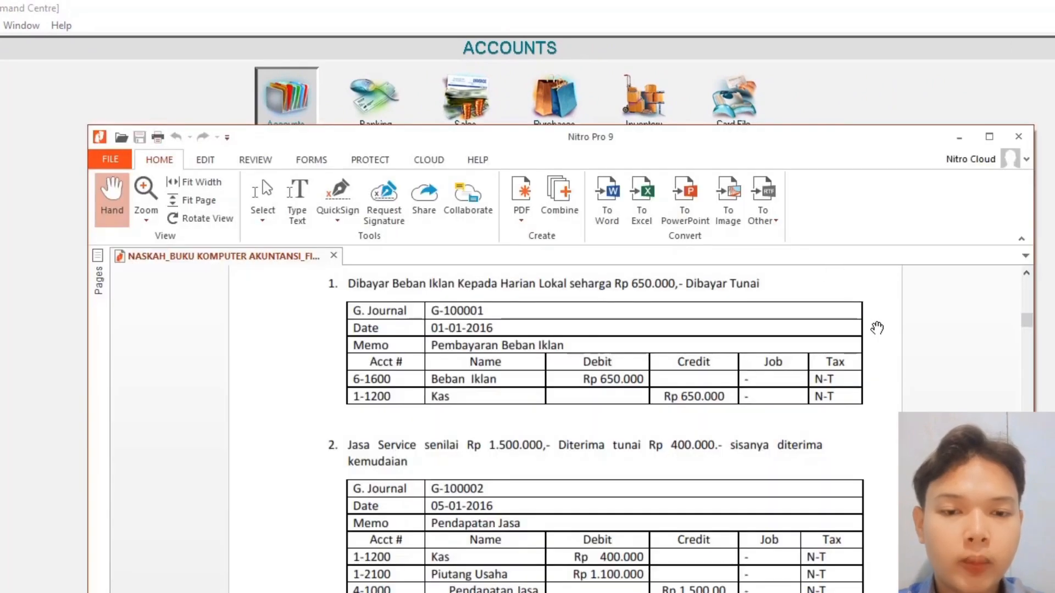
{"action": "scroll", "coordinate": [877, 328], "scroll_direction": "down", "scroll_amount": 1}
{"action": "scroll", "coordinate": [876, 328], "scroll_direction": "down", "scroll_amount": 3}
{"action": "scroll", "coordinate": [876, 328], "scroll_direction": "up", "scroll_amount": 4}
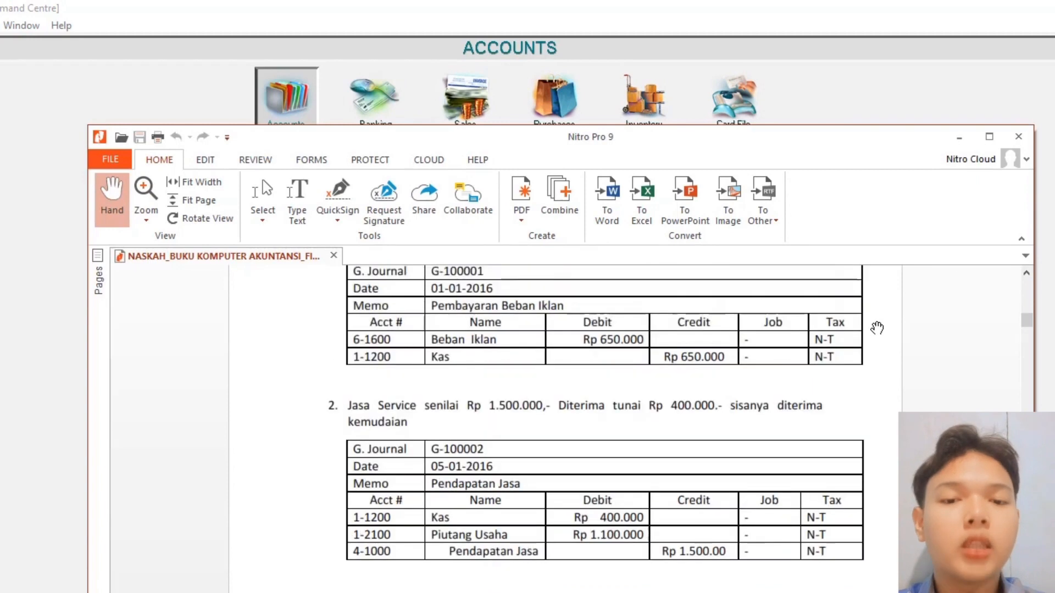
{"action": "scroll", "coordinate": [877, 328], "scroll_direction": "up", "scroll_amount": 1}
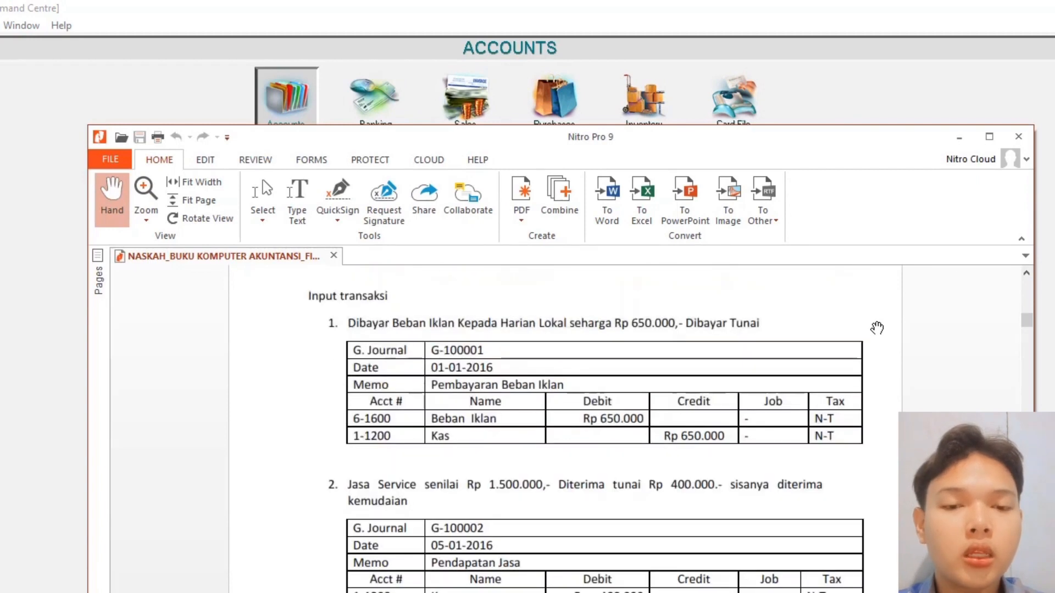
{"action": "scroll", "coordinate": [877, 328], "scroll_direction": "down", "scroll_amount": 1}
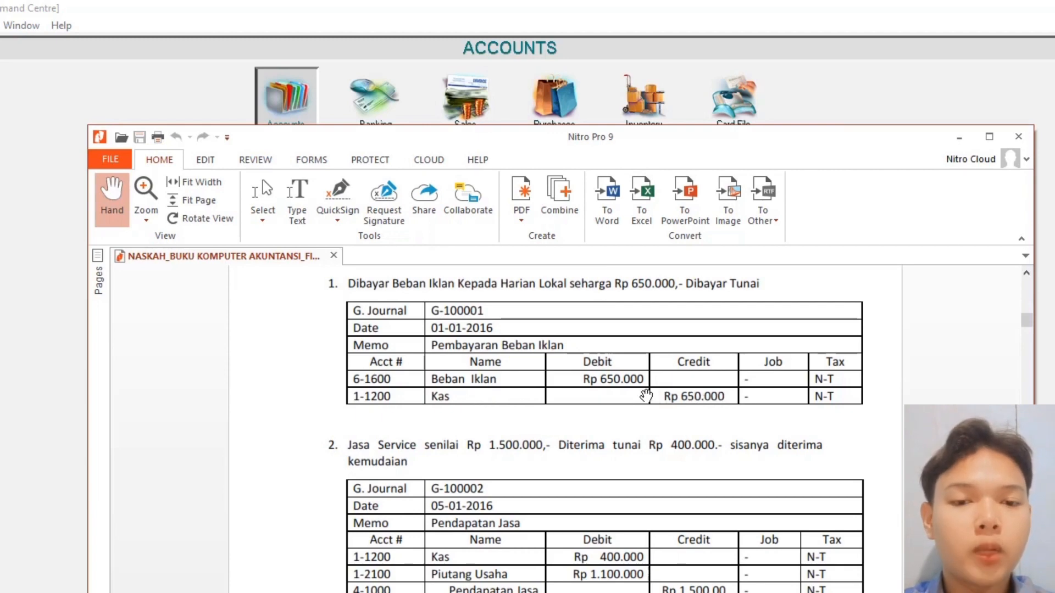
{"action": "left_click", "coordinate": [960, 144]}
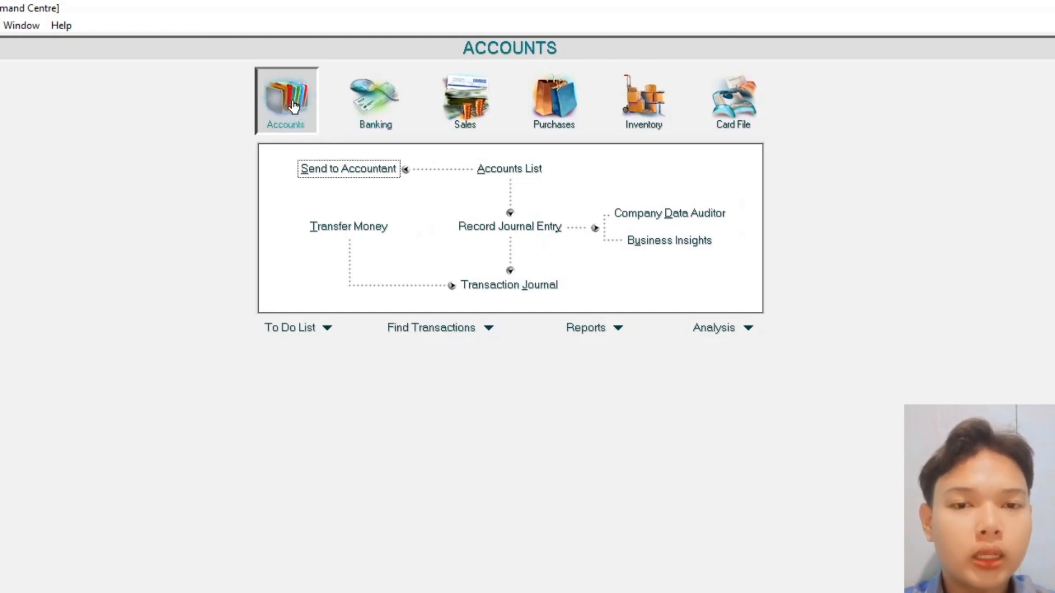
- Start general journal G-100001 with memo 'Pembayaran Beban Iklan'
{"action": "left_click", "coordinate": [501, 229]}
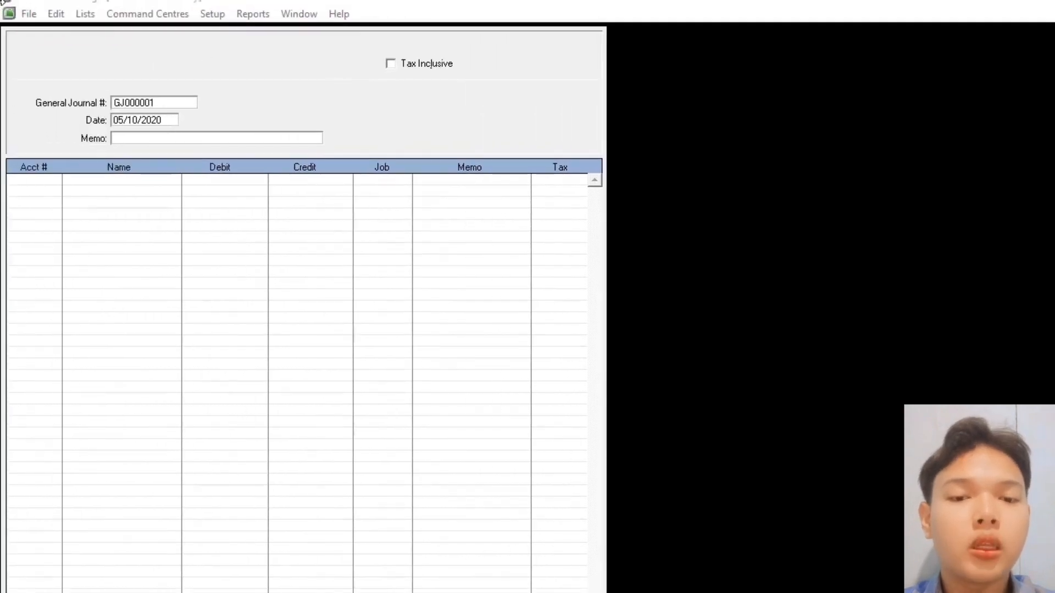
{"action": "type", "text": "G-100"}
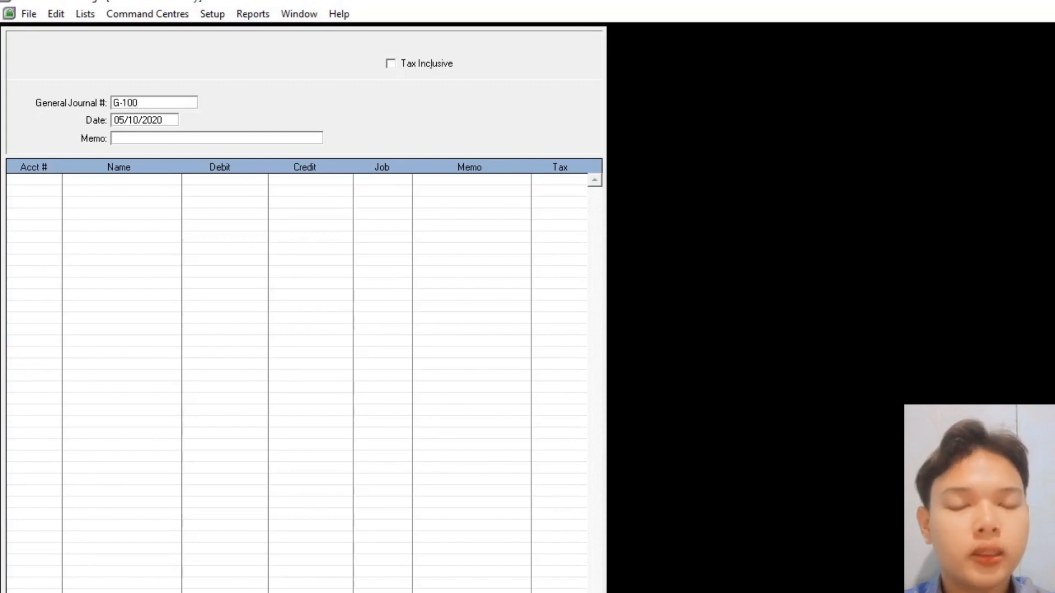
{"action": "type", "text": "0"}
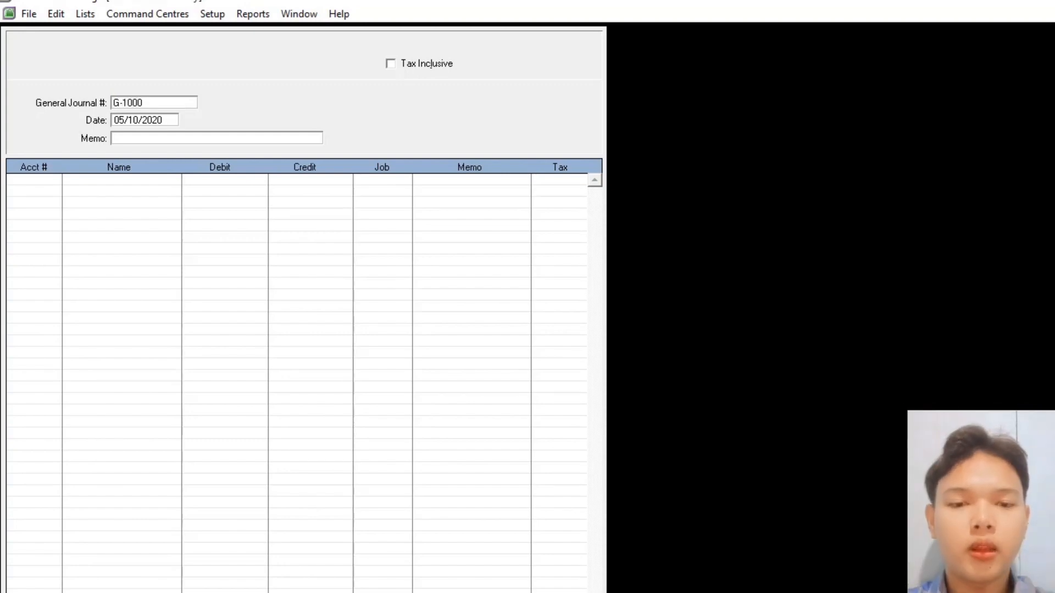
{"action": "type", "text": "01"}
{"action": "key", "text": "Tab"}
{"action": "type", "text": "01"}
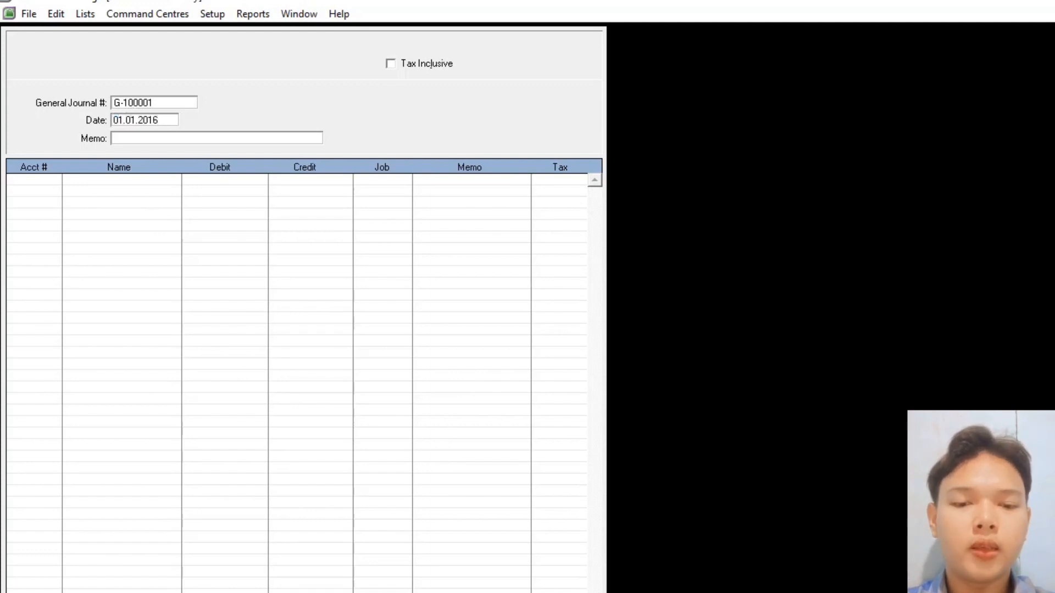
{"action": "key", "text": "Tab"}
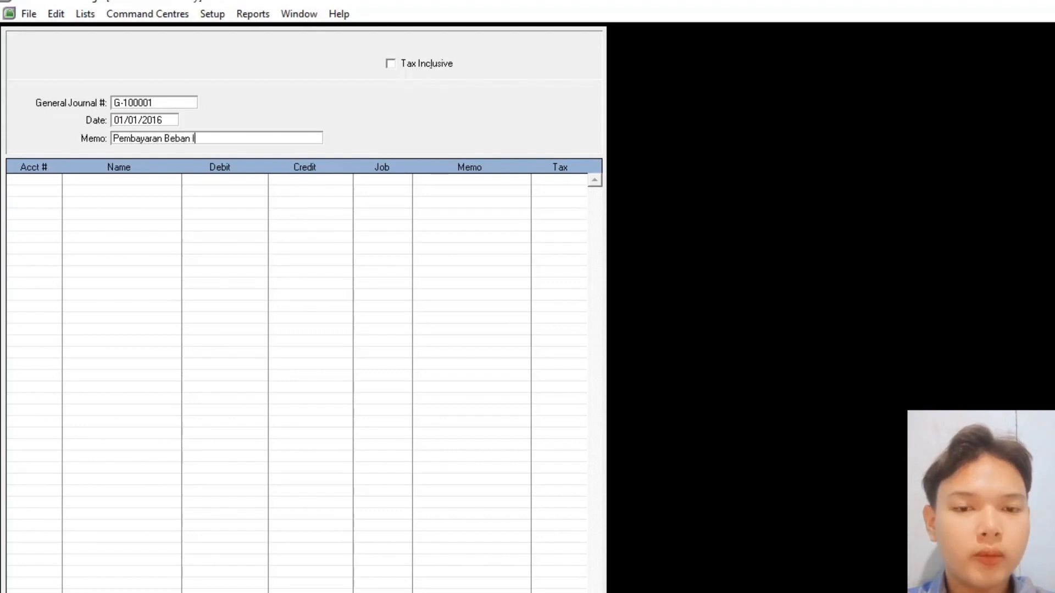
{"action": "type", "text": "Pembayaran Beban Iklan"}
{"action": "key", "text": "Tab"}
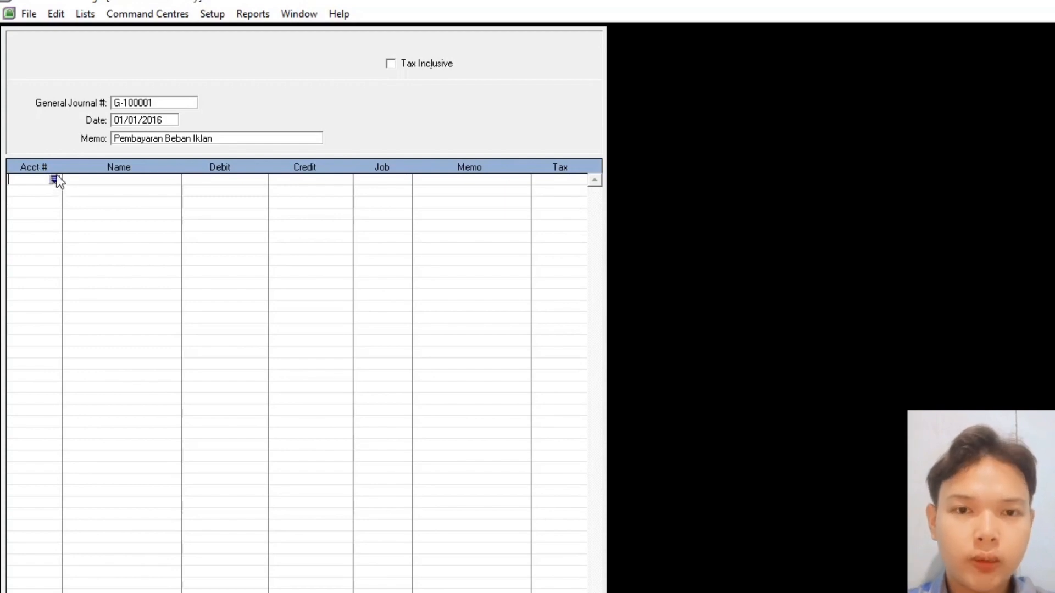
- Debit 6-1600 Beban Iklan and credit 1-1200 Kas Rp650.000, then record the journal
{"action": "left_click", "coordinate": [54, 179]}
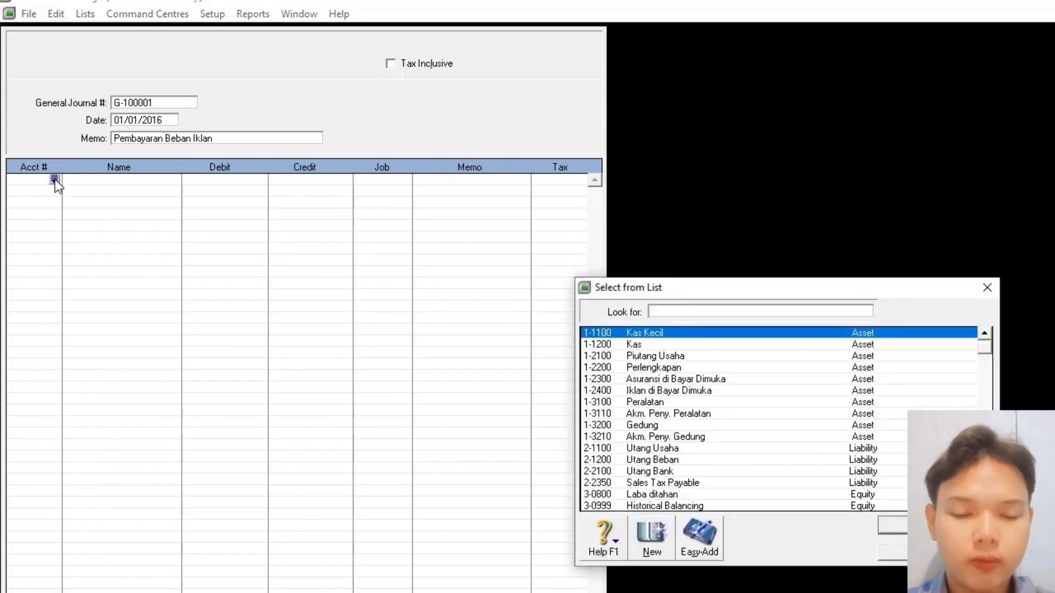
{"action": "type", "text": "6-1600"}
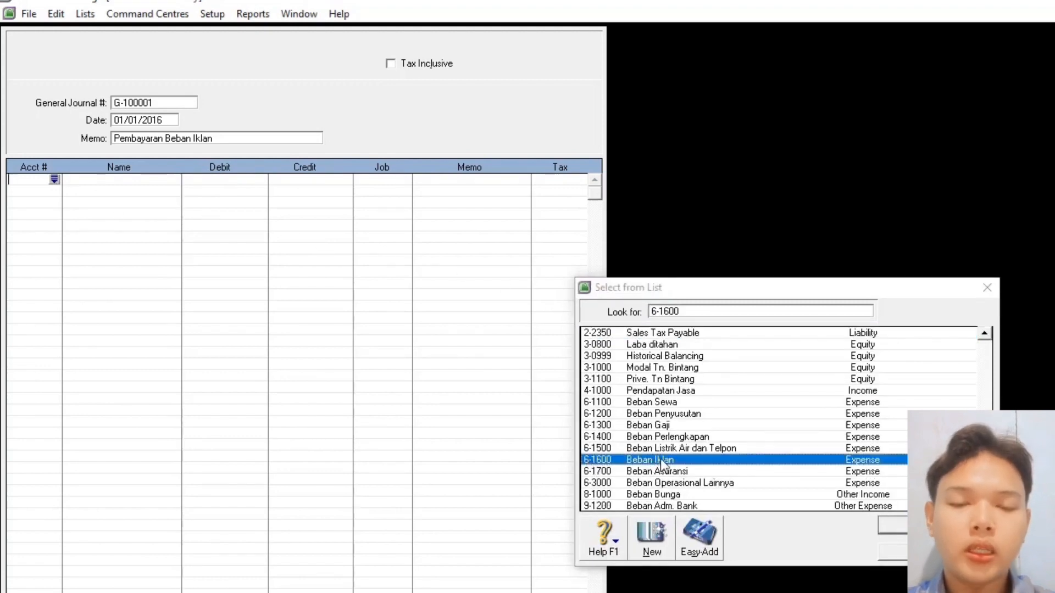
{"action": "double_click", "coordinate": [660, 459]}
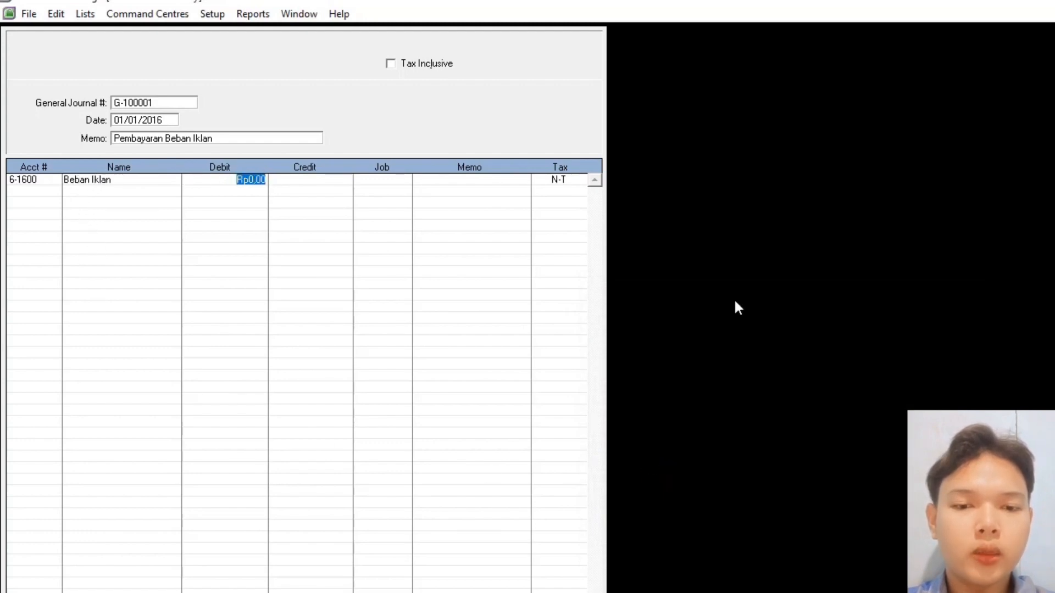
{"action": "type", "text": "8"}
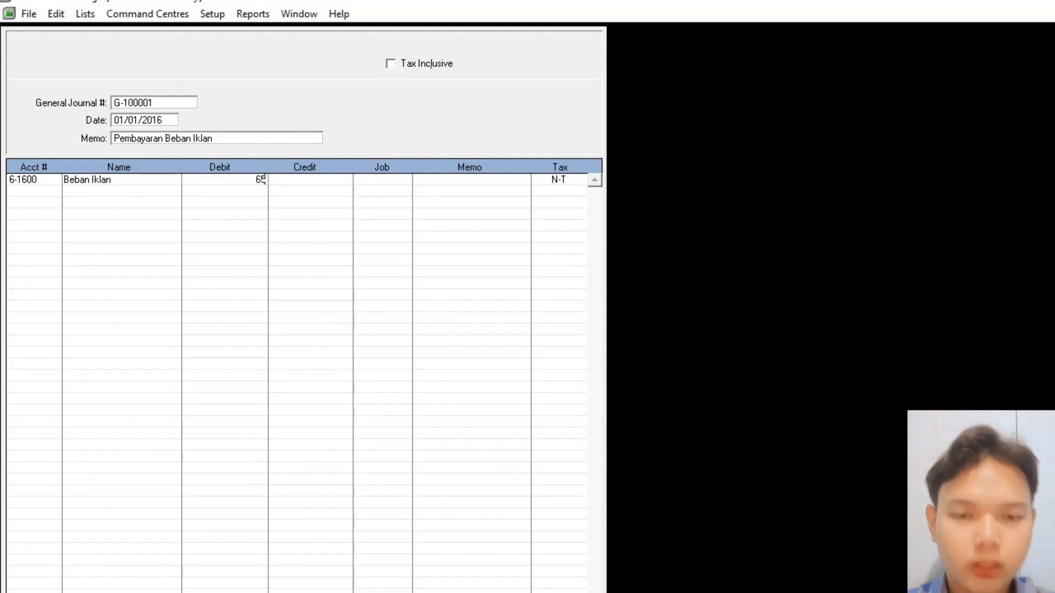
{"action": "left_click", "coordinate": [47, 192]}
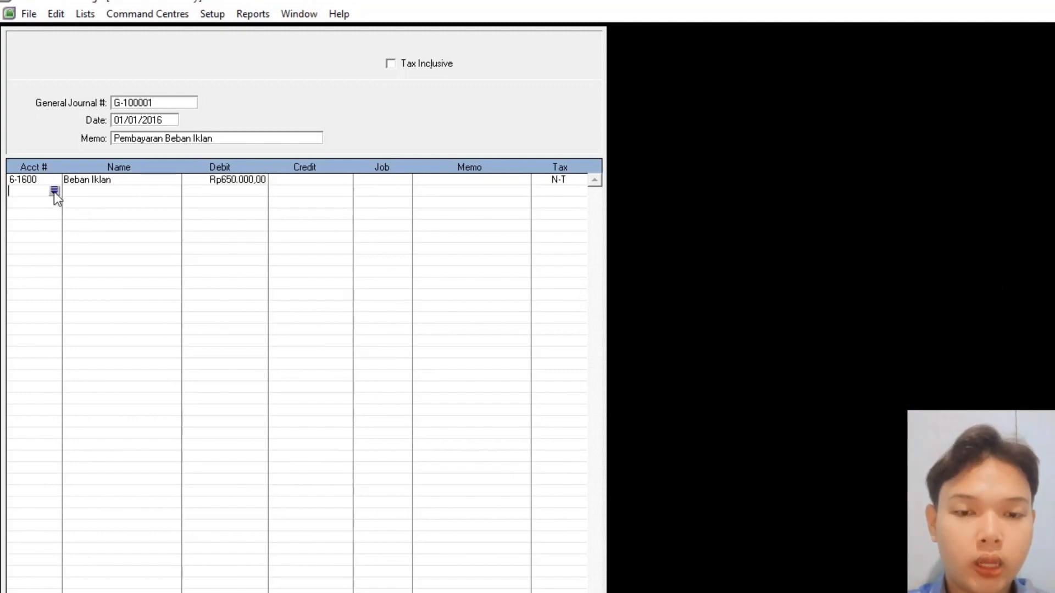
{"action": "left_click", "coordinate": [53, 191]}
{"action": "left_click", "coordinate": [631, 346]}
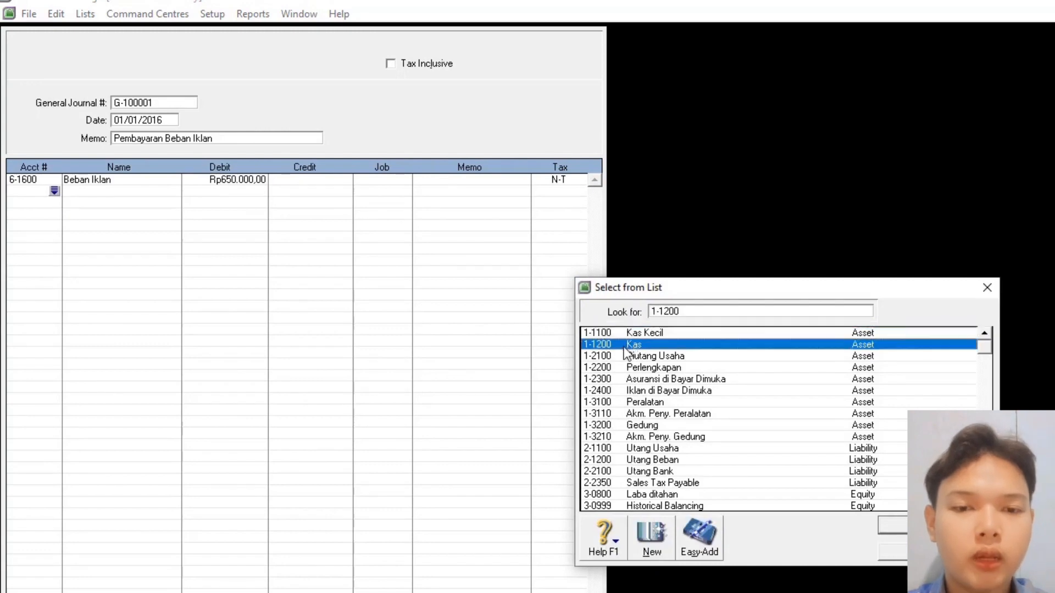
{"action": "double_click", "coordinate": [626, 344]}
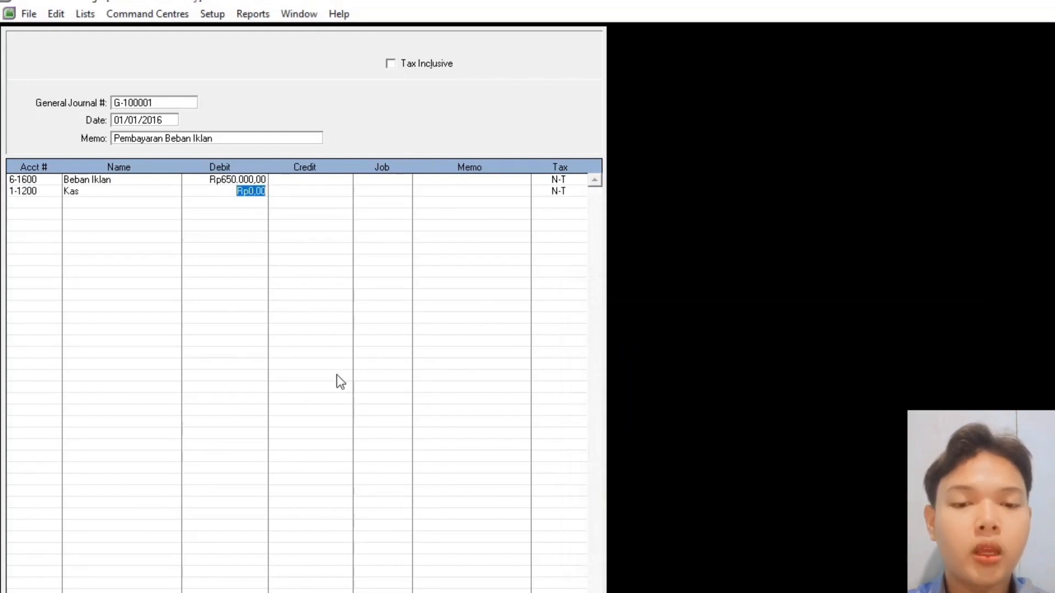
{"action": "left_click", "coordinate": [305, 194]}
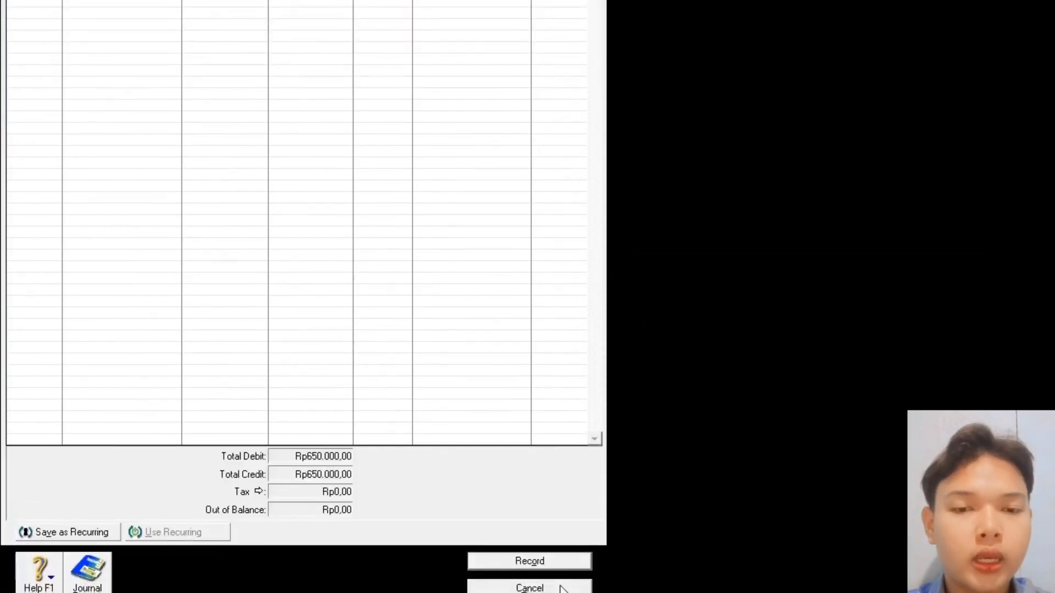
{"action": "left_click", "coordinate": [552, 558]}
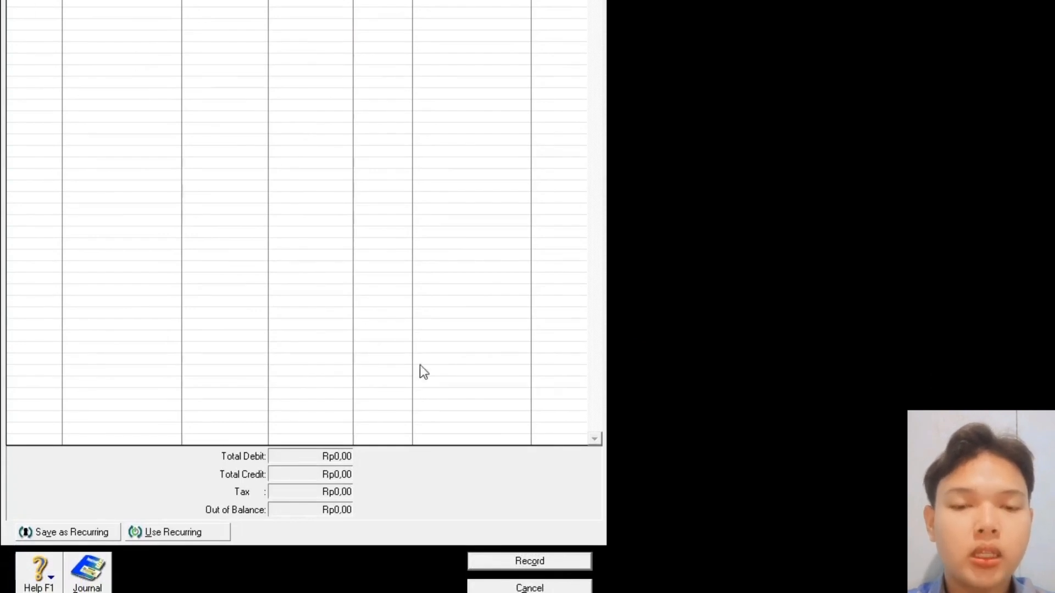
{"action": "left_click", "coordinate": [541, 586]}
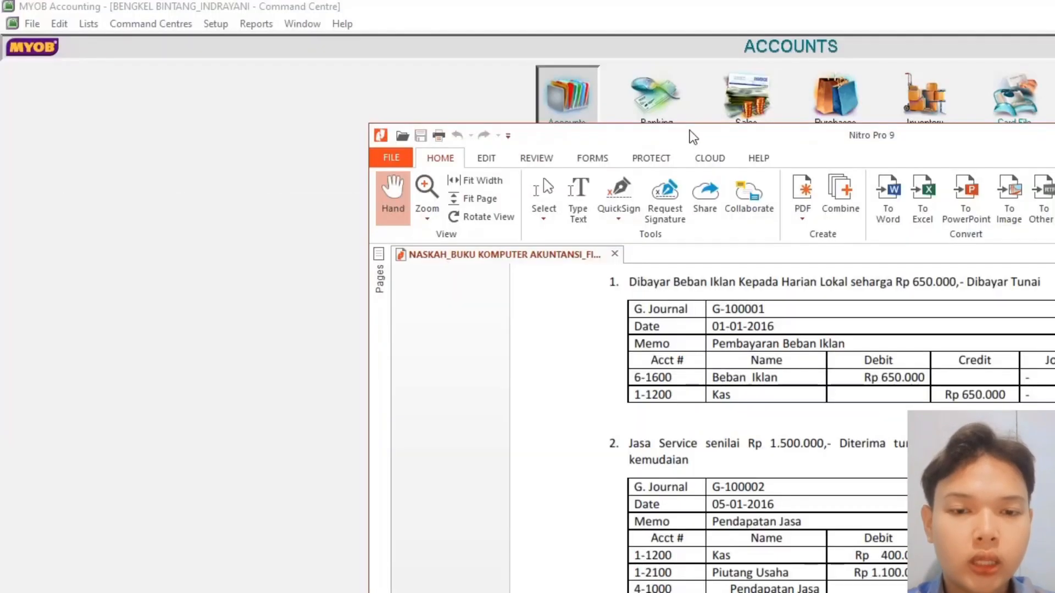
- Read textbook entries 1 and 2 (journal G-100002) in the PDF, then return to MYOB
{"action": "left_click_drag", "start_coordinate": [692, 138], "coordinate": [438, 20]}
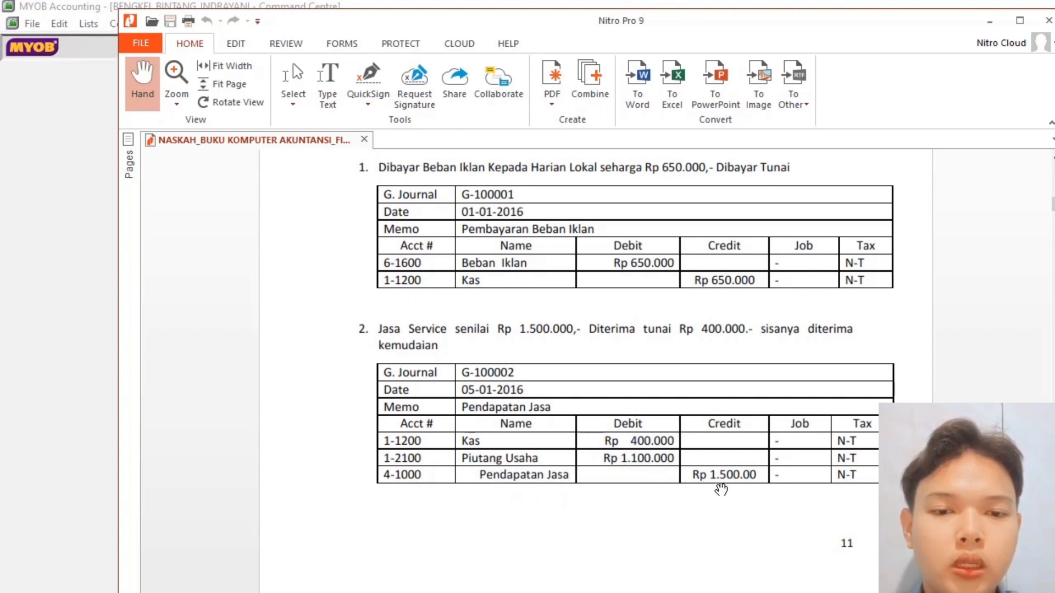
{"action": "key", "text": "alt+Tab"}
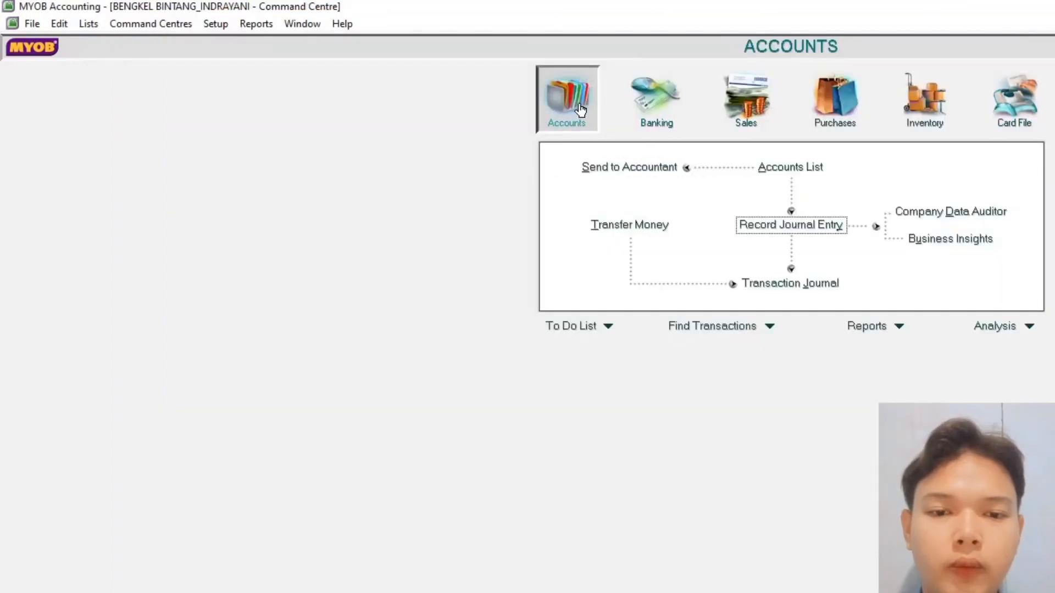
- Start journal G-100002 dated 05/01/2016 with memo Pendapatan Jasa
{"action": "left_click", "coordinate": [791, 226]}
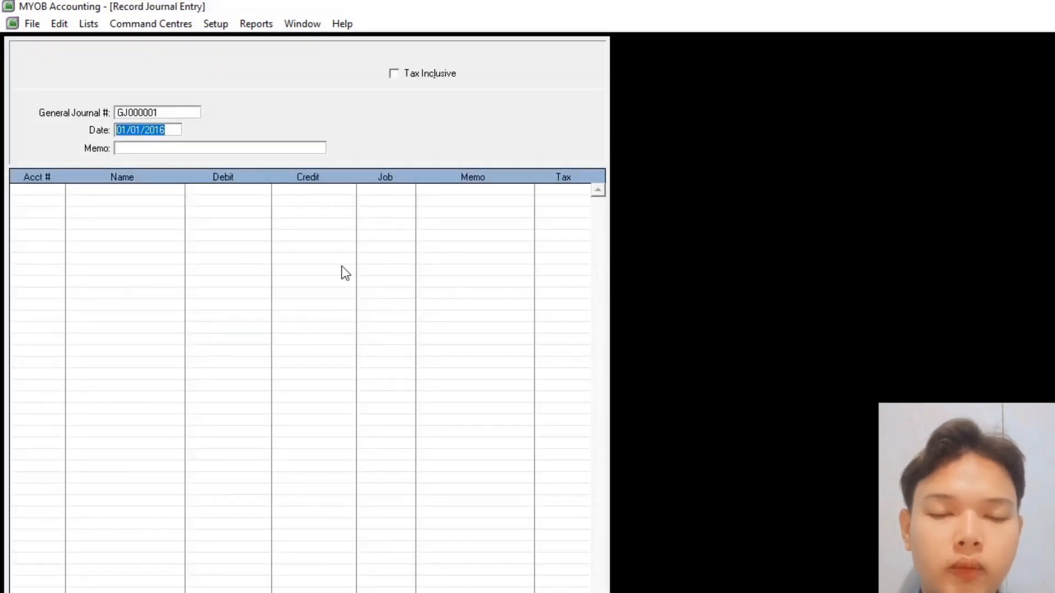
{"action": "double_click", "coordinate": [169, 113]}
{"action": "type", "text": "G"}
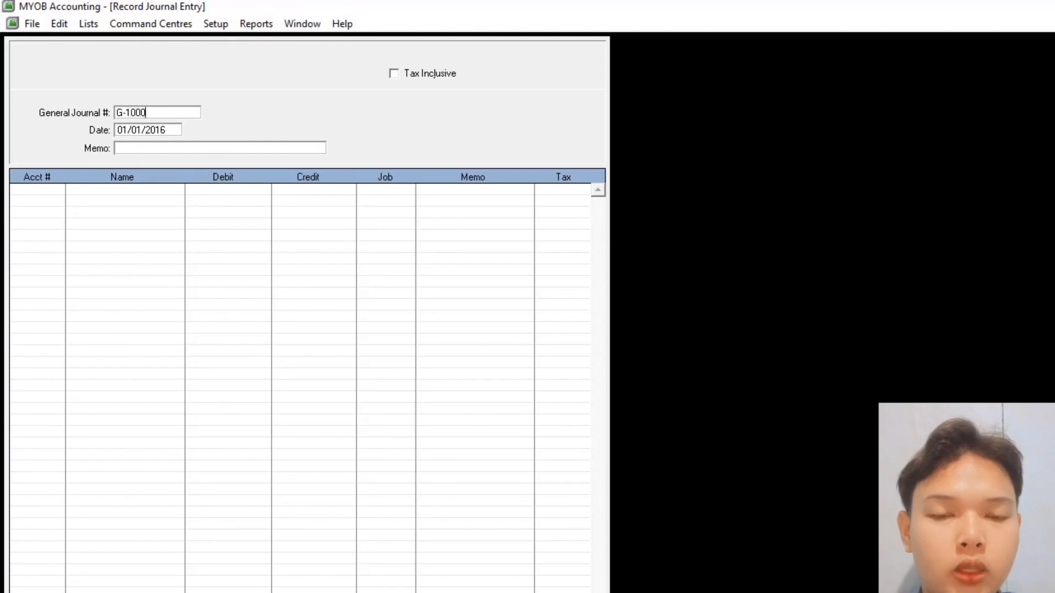
{"action": "key", "text": "Tab"}
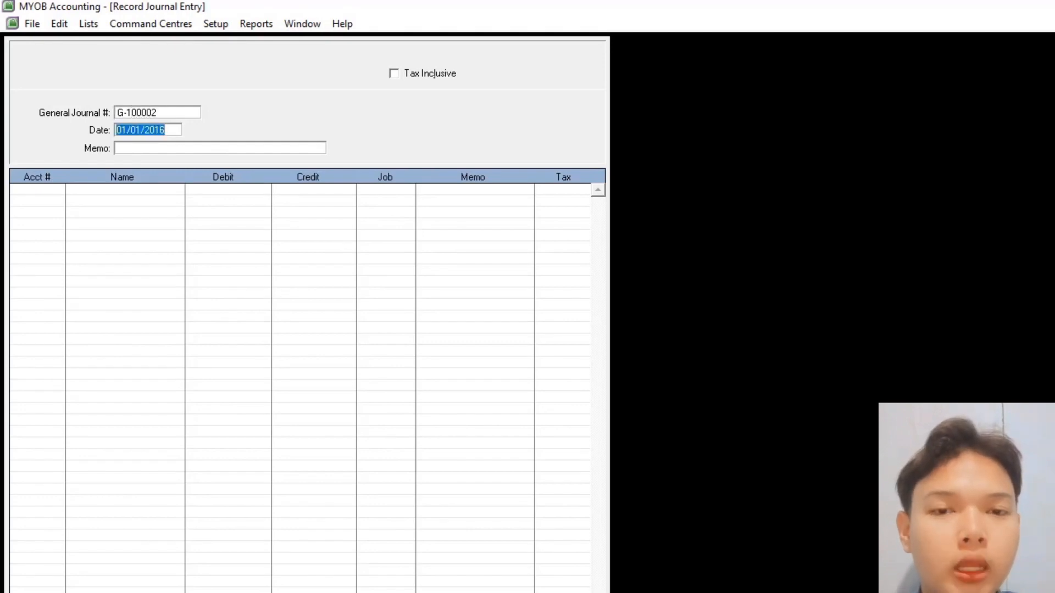
{"action": "type", "text": "05.01."}
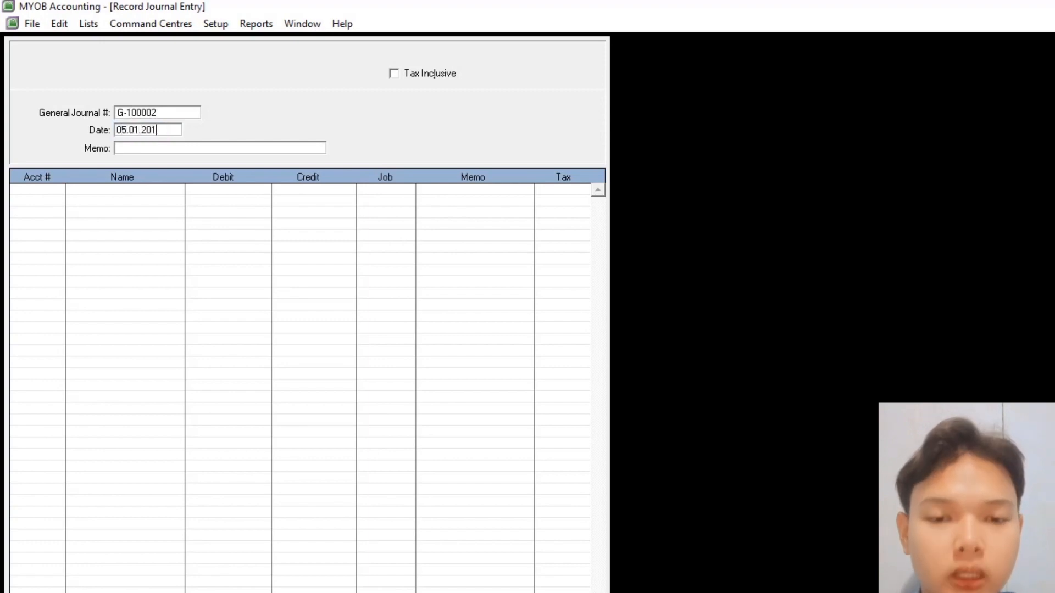
{"action": "key", "text": "Tab"}
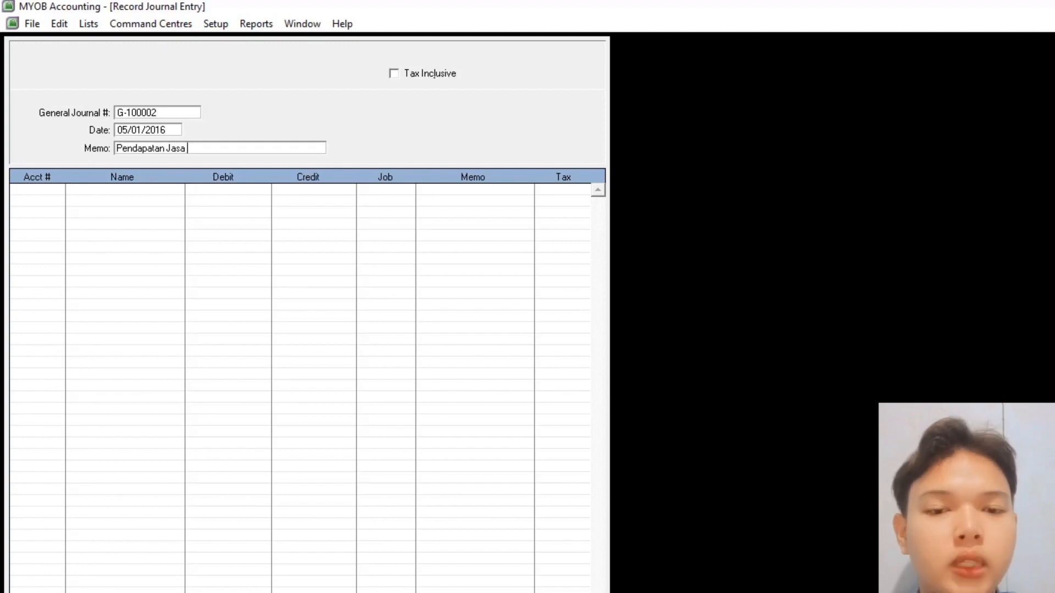
{"action": "key", "text": "Tab"}
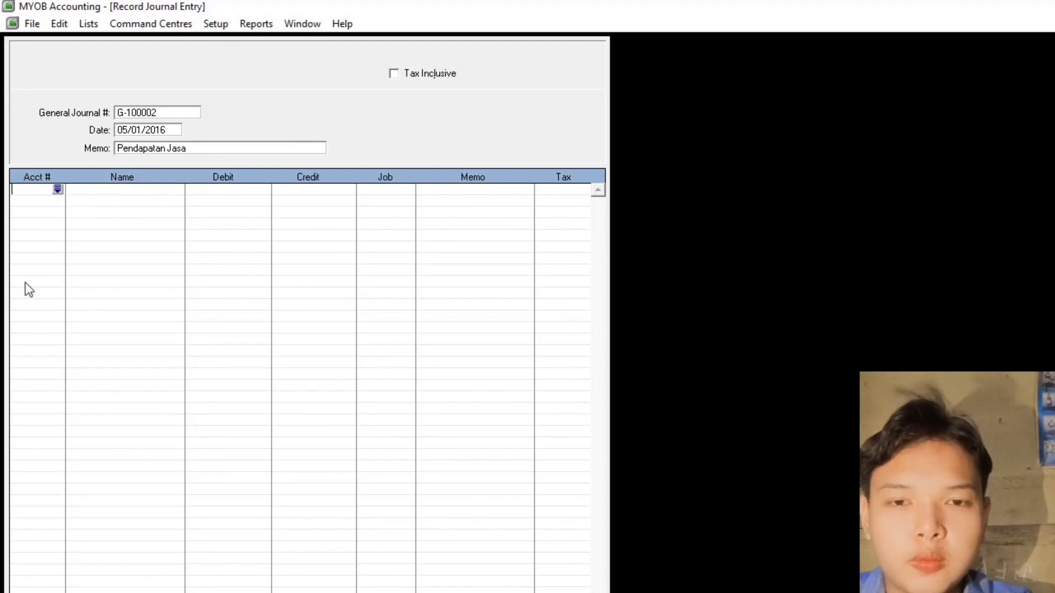
- Debit 1-1200 Kas Rp400.000 and 1-2100 Piutang Usaha Rp1.100.000
{"action": "key", "text": "Tab"}
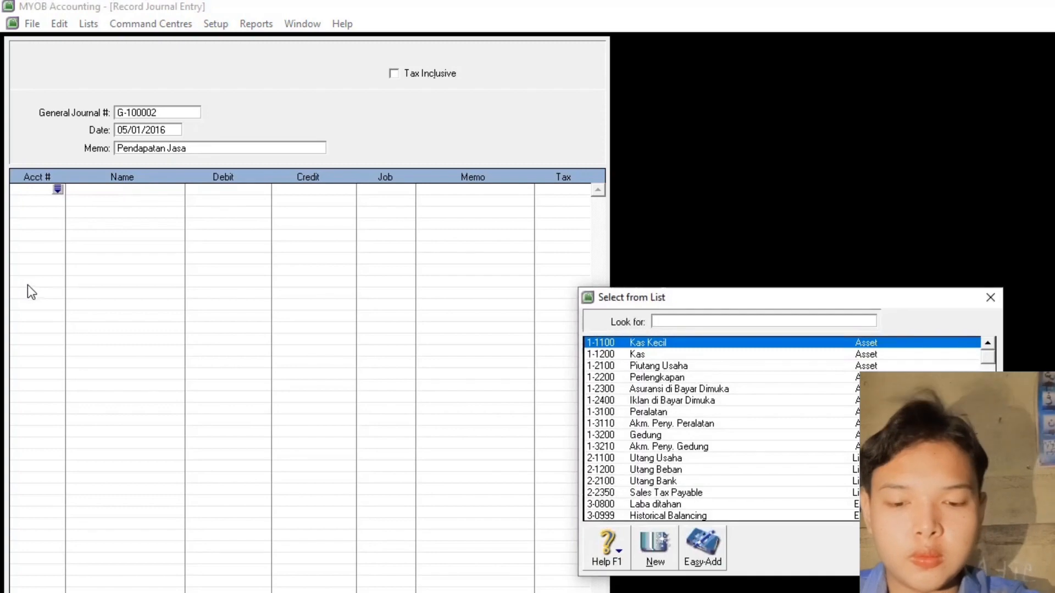
{"action": "left_click", "coordinate": [637, 354]}
{"action": "double_click", "coordinate": [637, 355]}
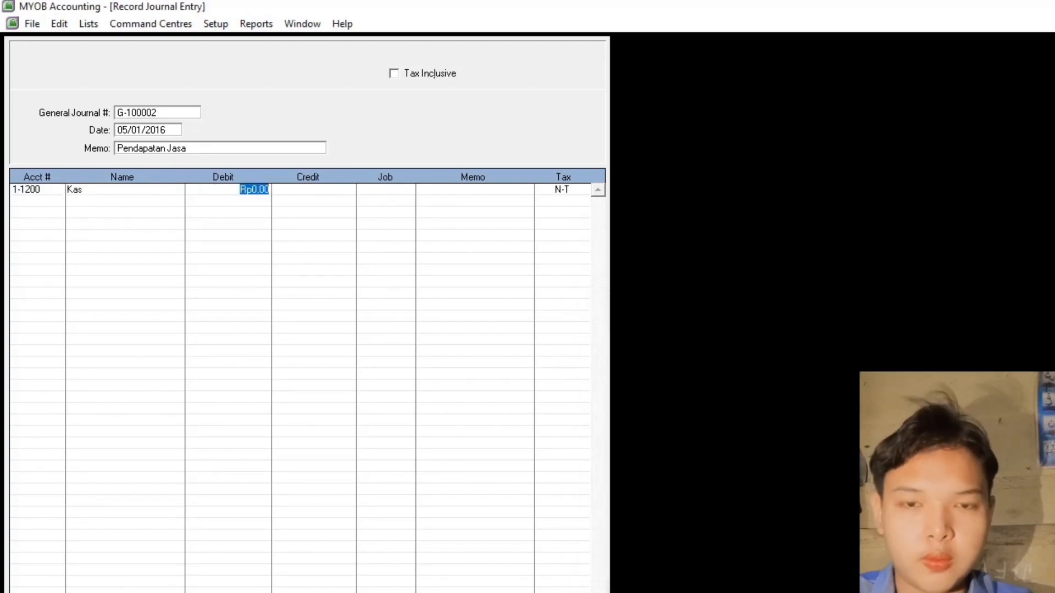
{"action": "type", "text": "400000"}
{"action": "key", "text": "Return"}
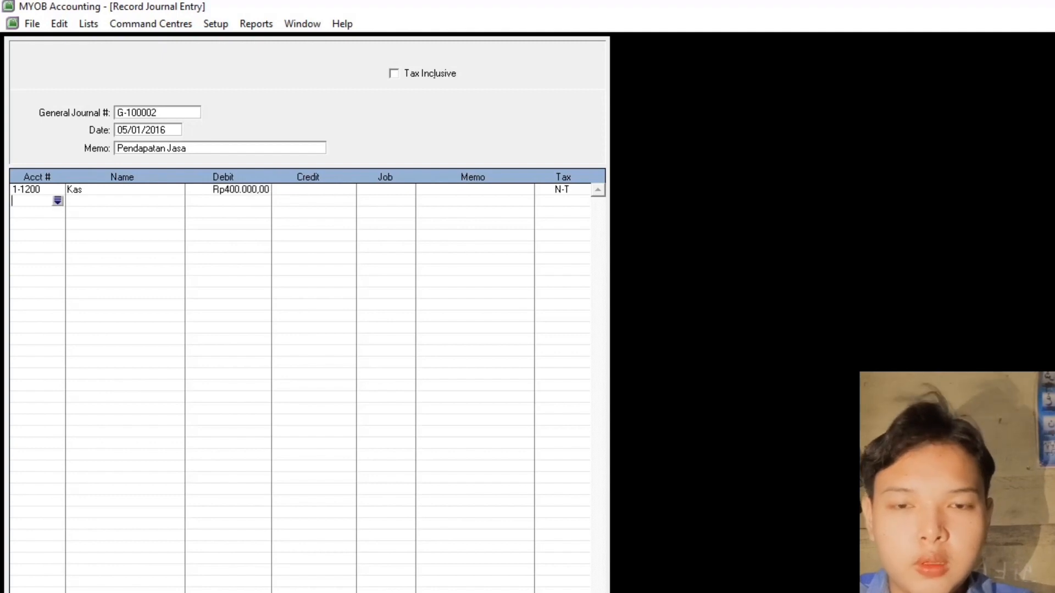
{"action": "left_click", "coordinate": [57, 202]}
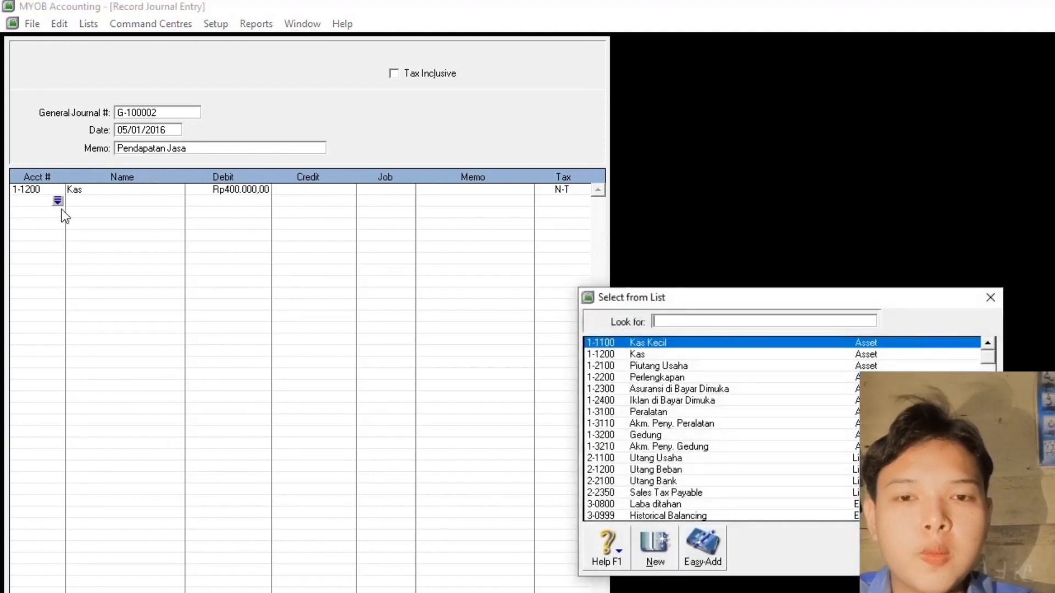
{"action": "left_click", "coordinate": [676, 367]}
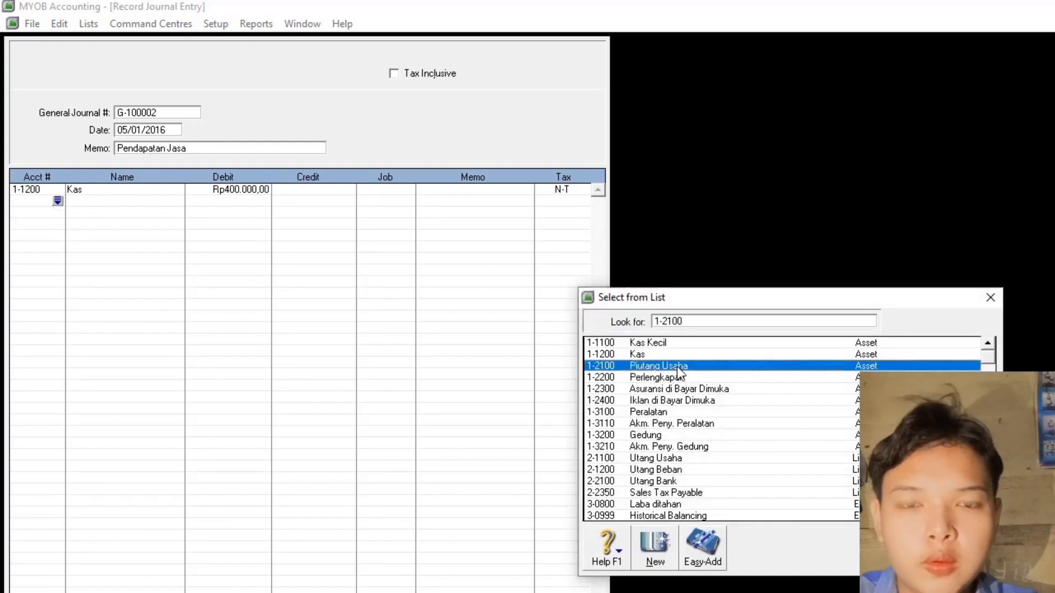
{"action": "double_click", "coordinate": [677, 365]}
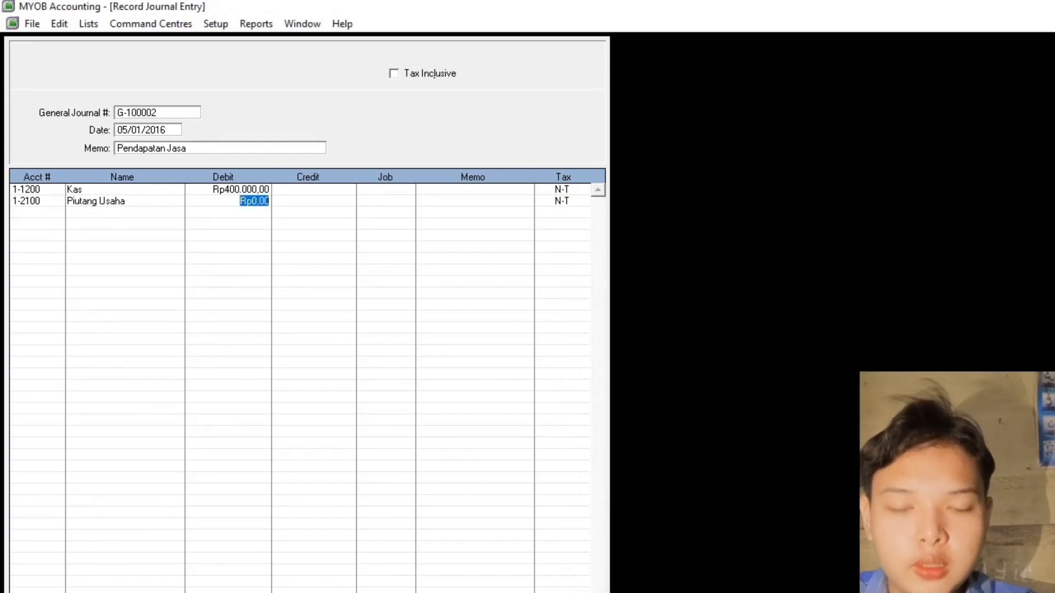
{"action": "type", "text": "1"}
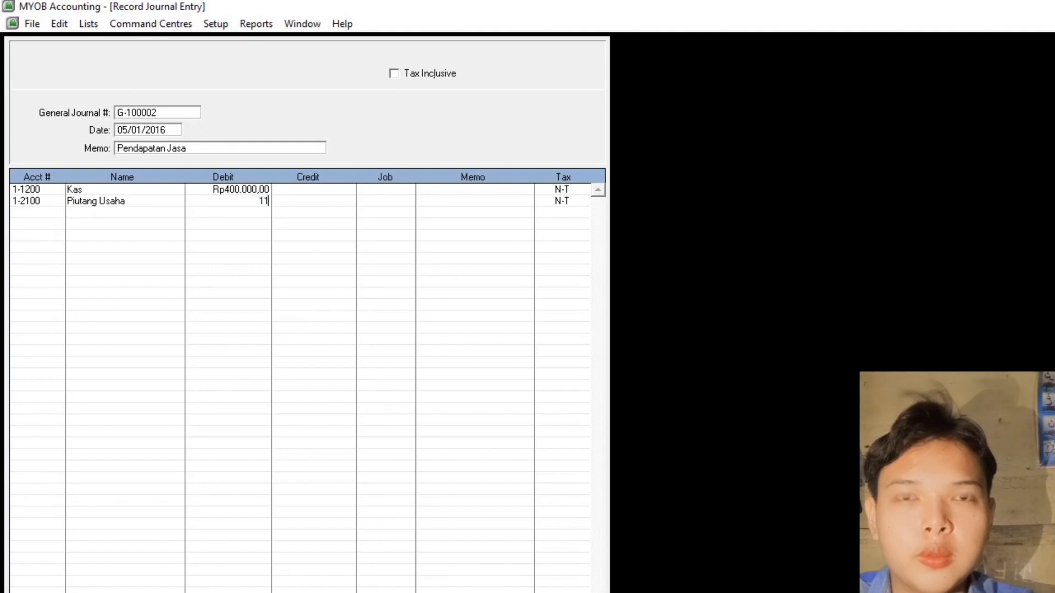
{"action": "type", "text": ".100.000"}
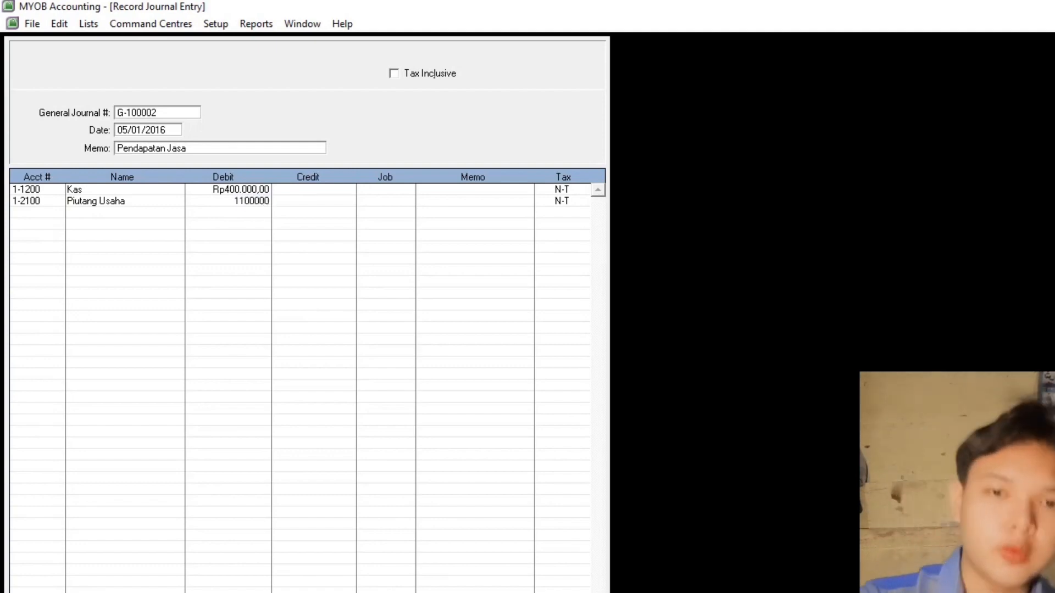
{"action": "key", "text": "Tab"}
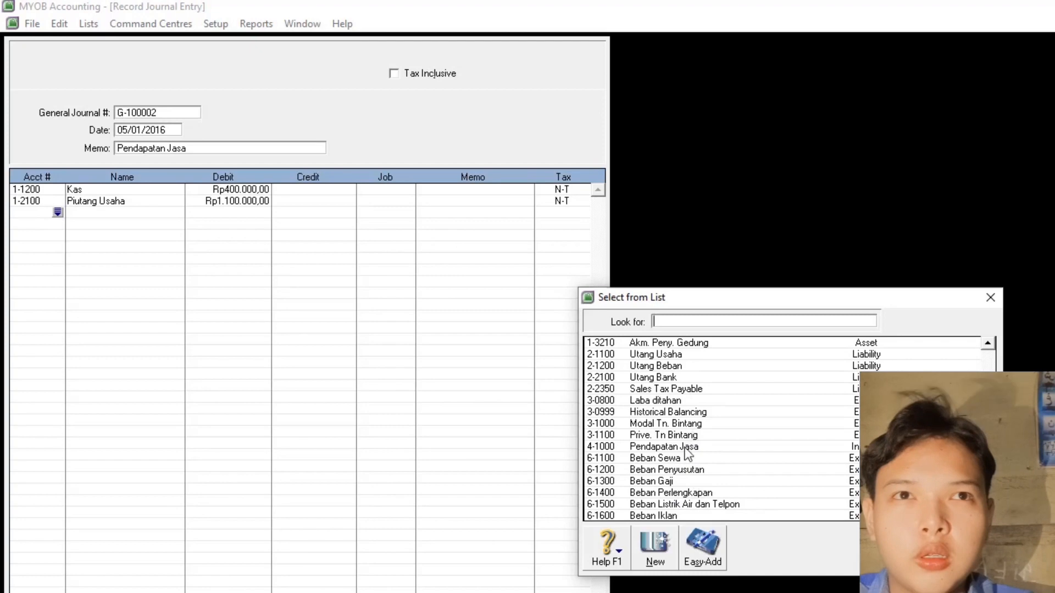
- Credit 4-1000 Pendapatan Jasa Rp1.500.000 and record the balanced journal
{"action": "double_click", "coordinate": [685, 448]}
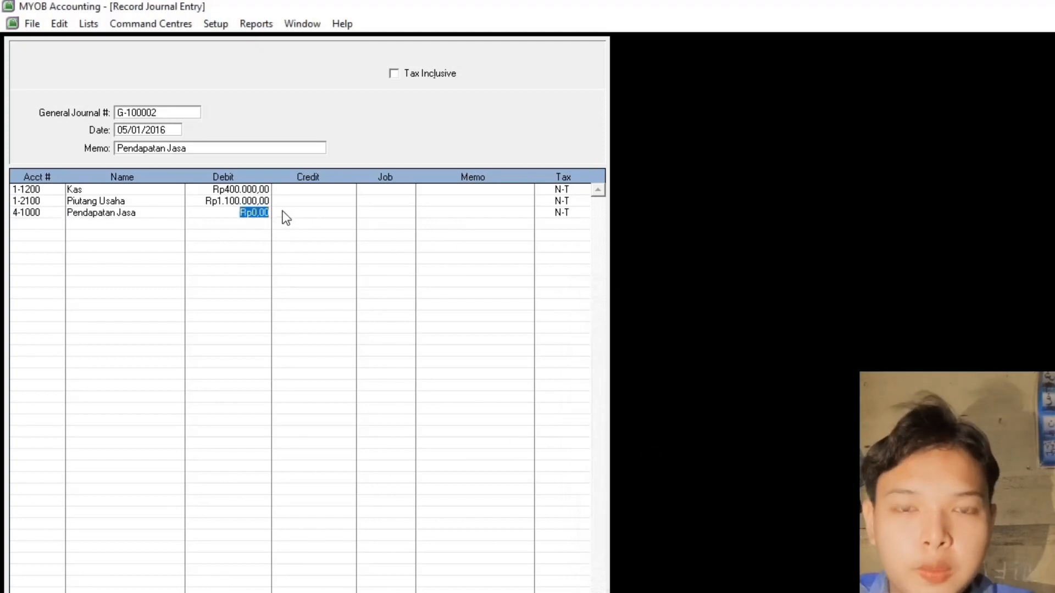
{"action": "left_click", "coordinate": [332, 213]}
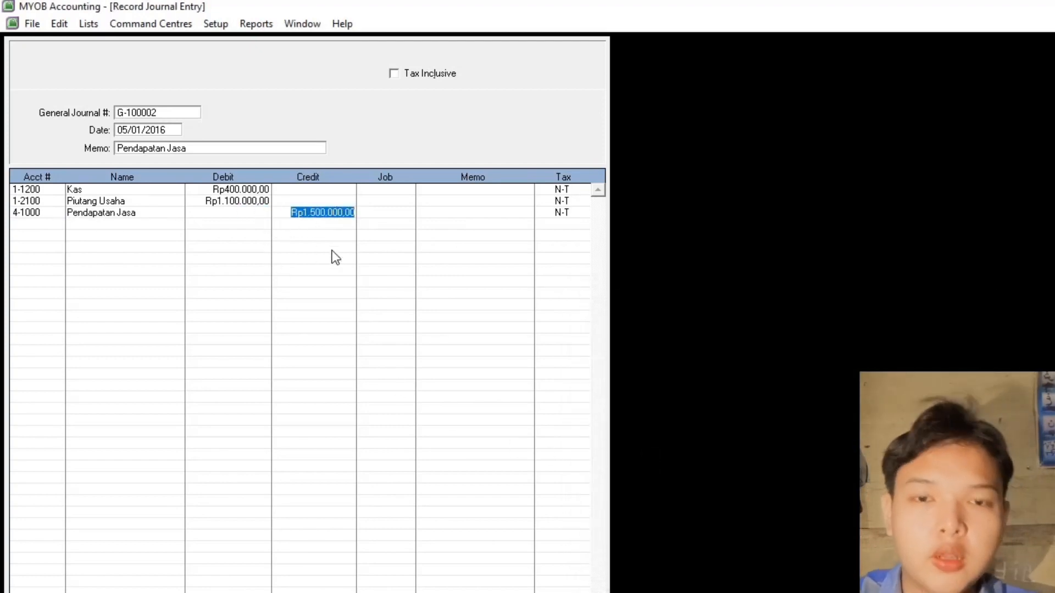
{"action": "key", "text": "Tab"}
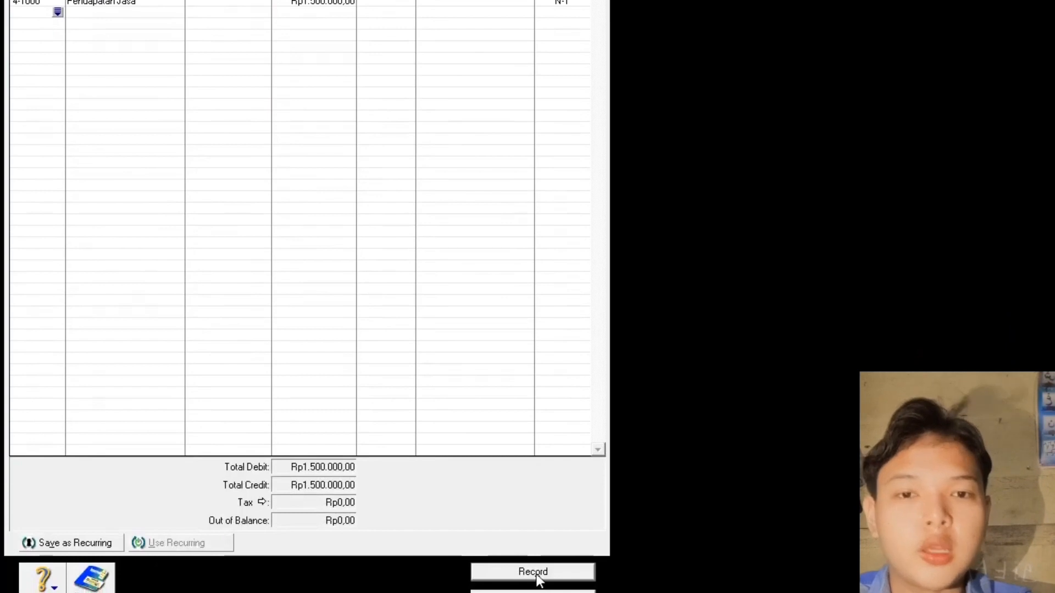
{"action": "left_click", "coordinate": [536, 573]}
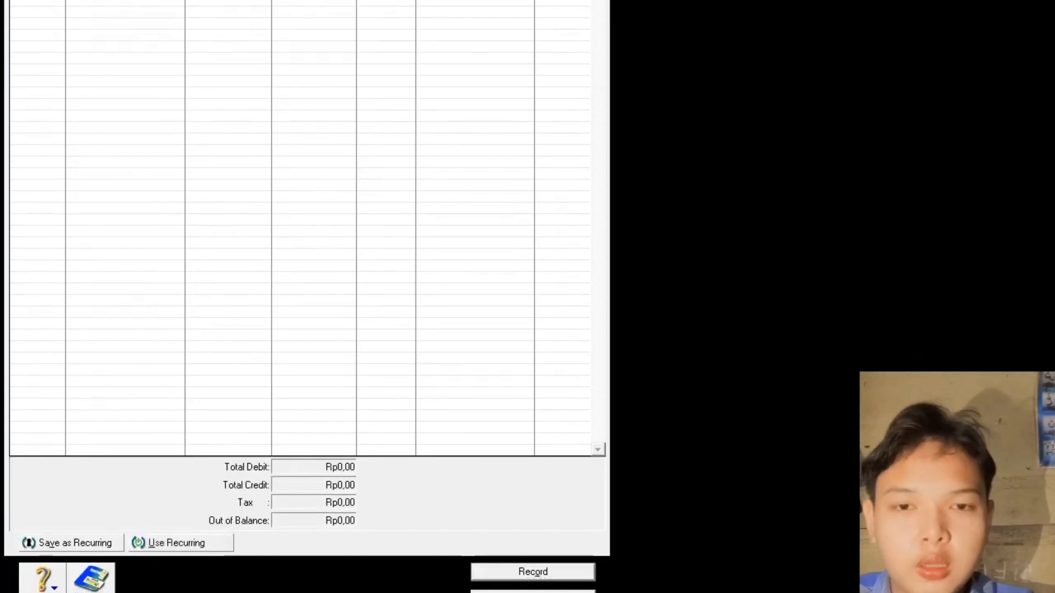
{"action": "key", "text": "Escape"}
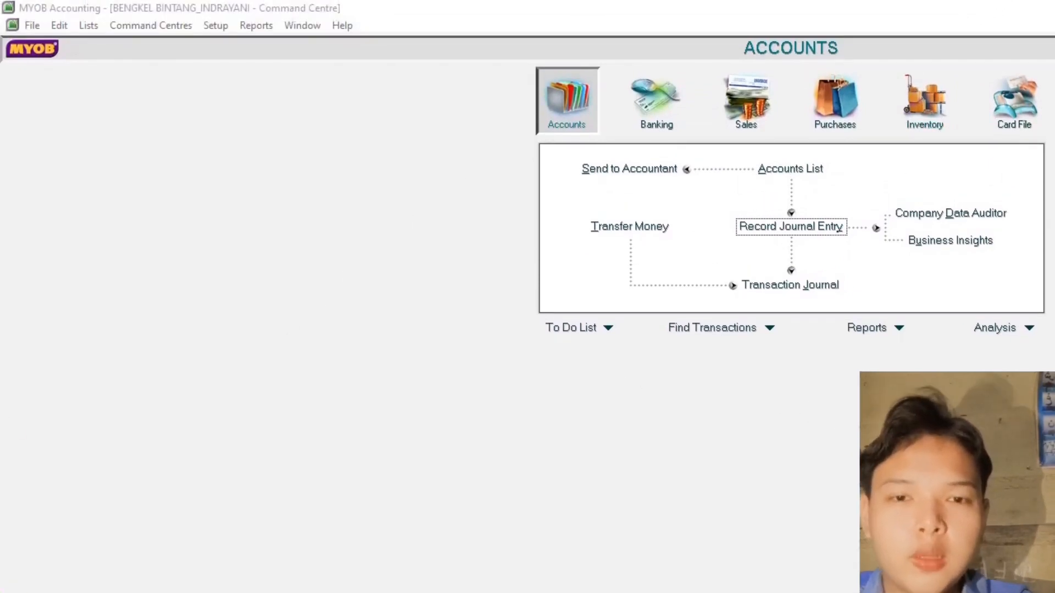
{"action": "key", "text": "alt+Tab"}
{"action": "scroll", "coordinate": [569, 451], "scroll_direction": "down", "scroll_amount": 5}
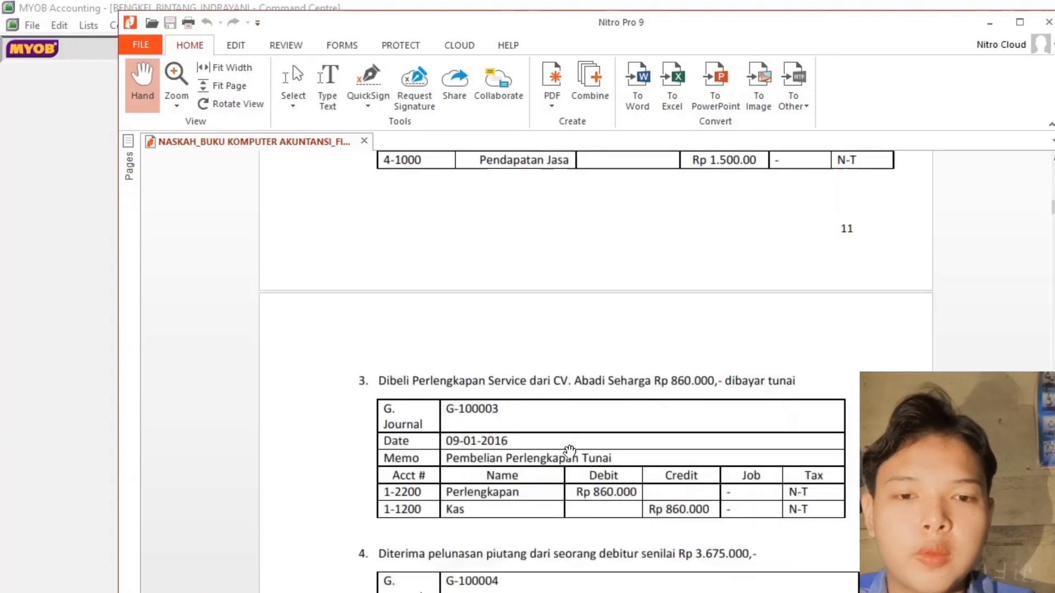
{"action": "scroll", "coordinate": [569, 451], "scroll_direction": "down", "scroll_amount": 3}
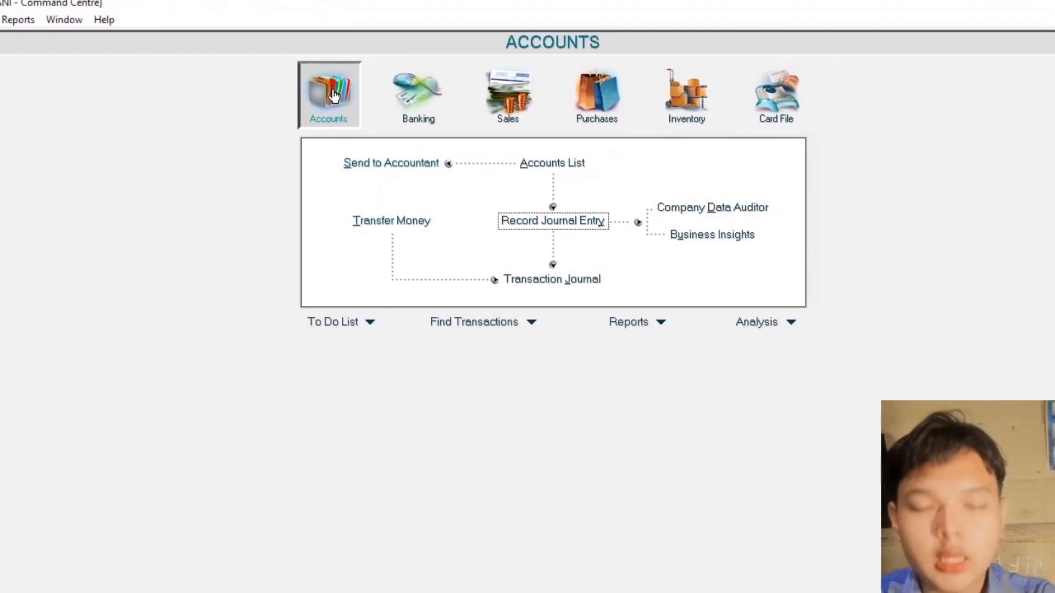
- Start journal G-100003 dated 09/01/2016 with memo 'Pembelian Perlengkapan Kantor'
{"action": "left_click", "coordinate": [568, 223]}
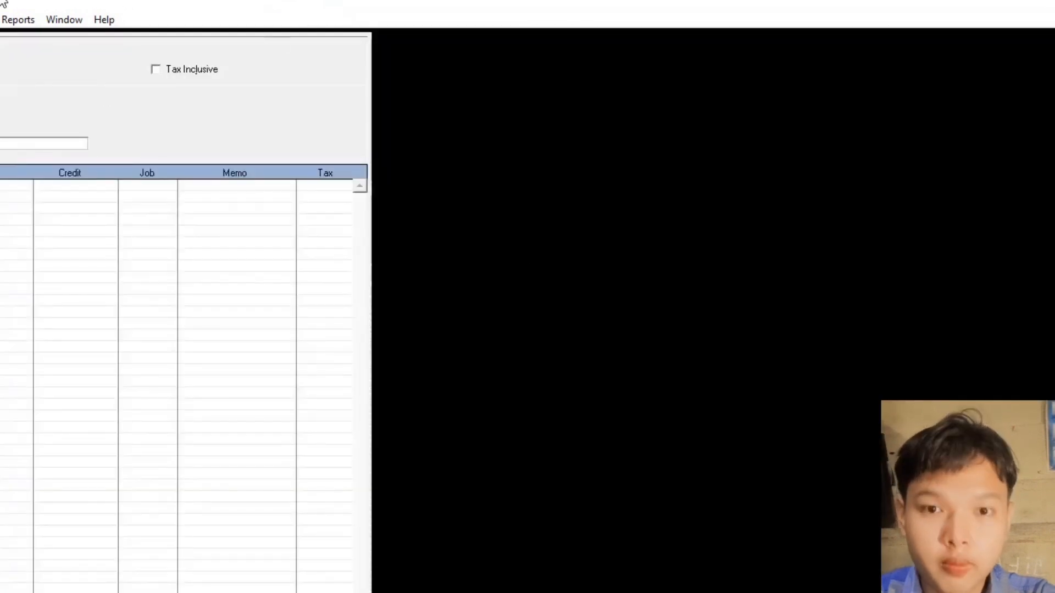
{"action": "type", "text": "G-"}
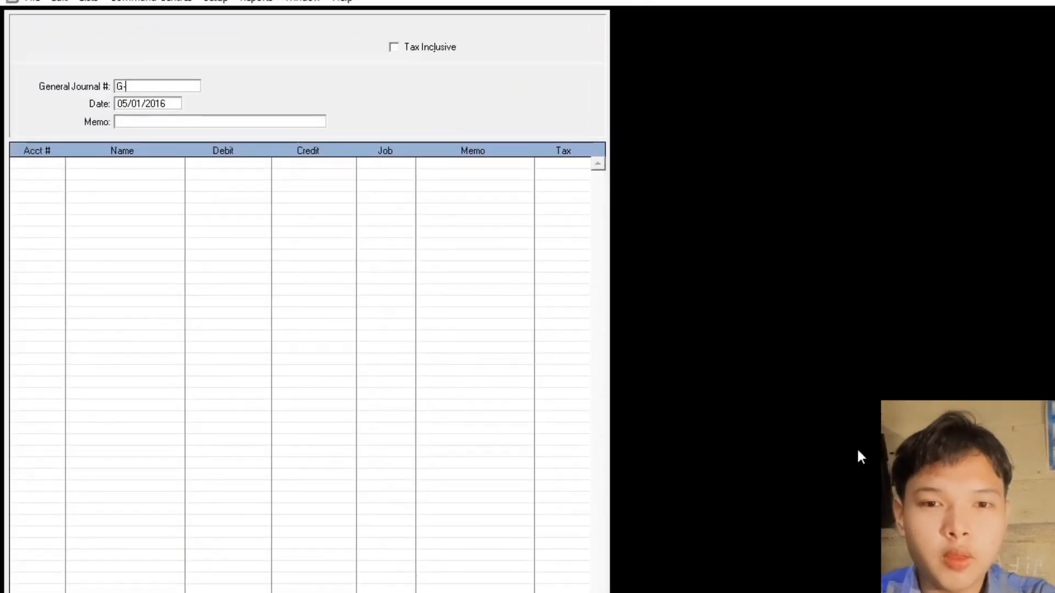
{"action": "type", "text": "10000"}
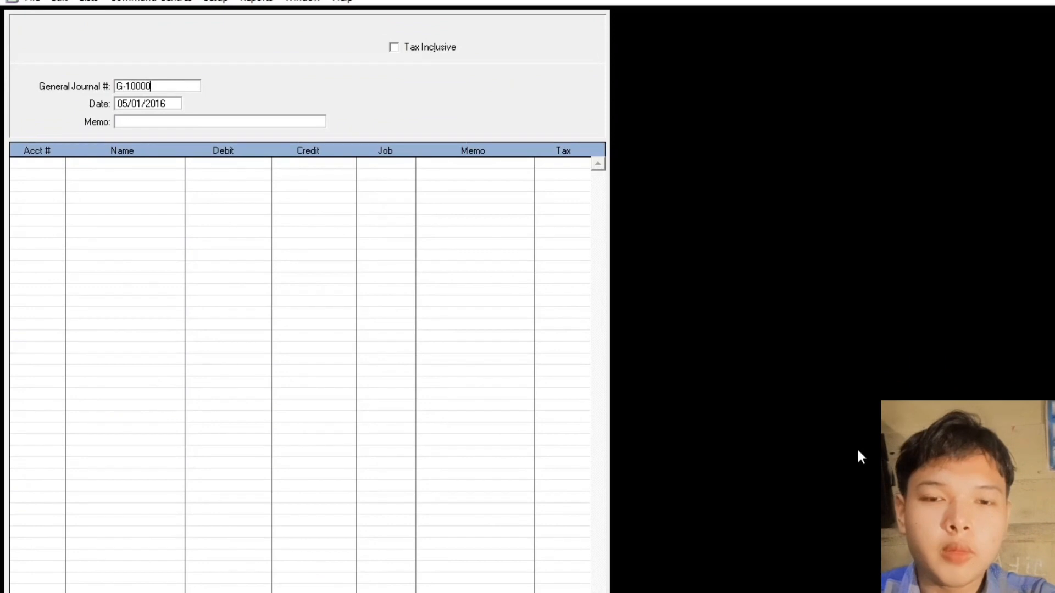
{"action": "type", "text": "3"}
{"action": "key", "text": "Tab"}
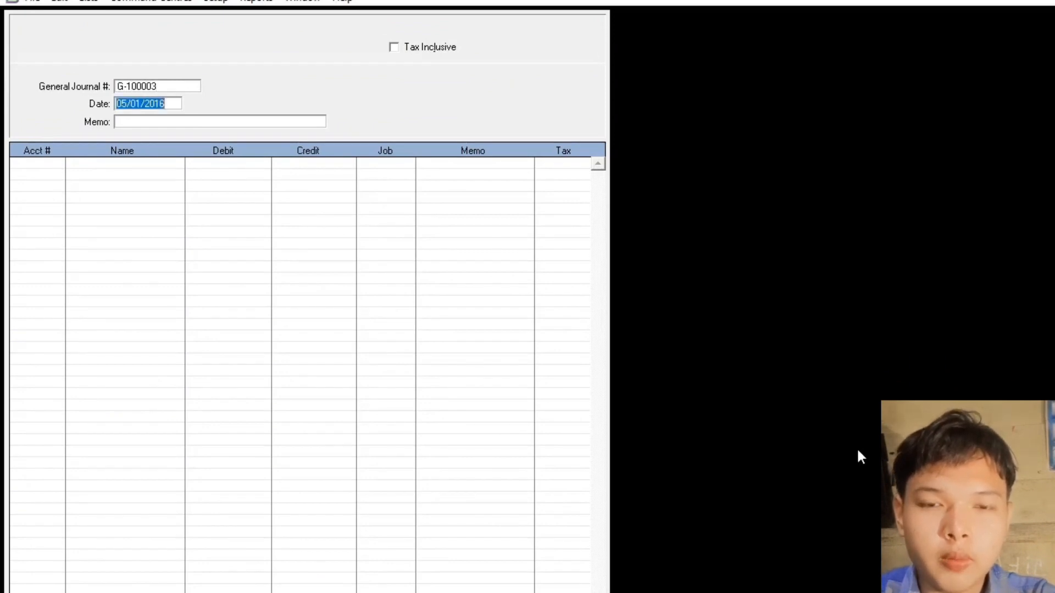
{"action": "type", "text": "09.01.2"}
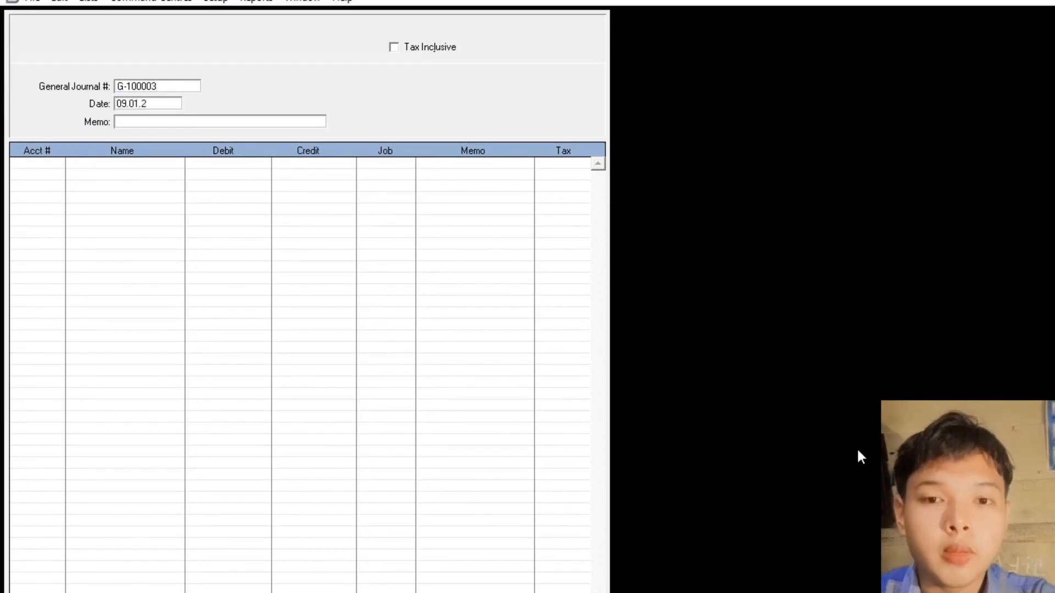
{"action": "type", "text": "016"}
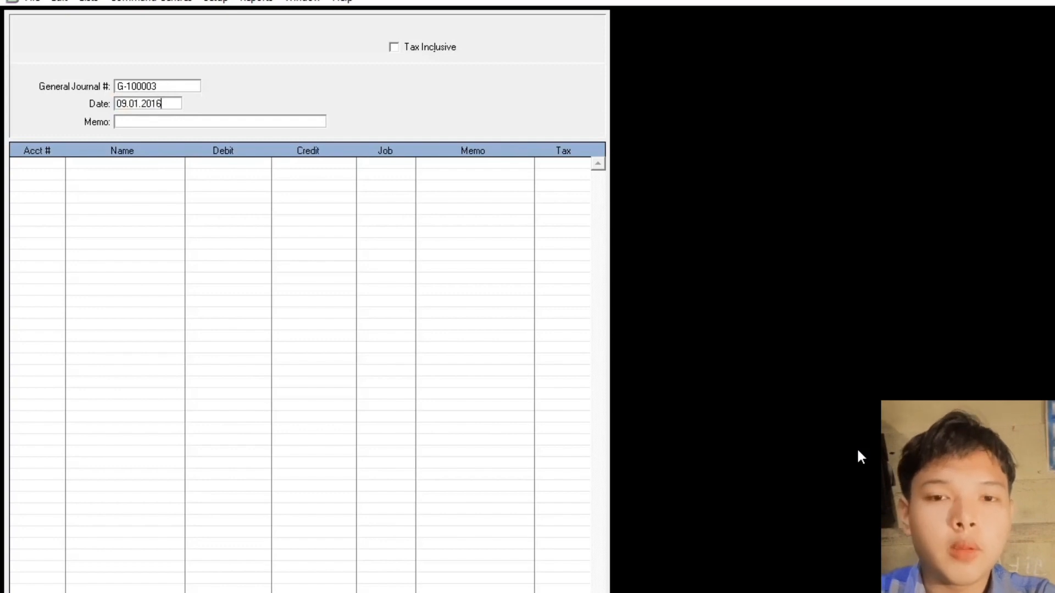
{"action": "key", "text": "Tab"}
{"action": "type", "text": "Pembeli"}
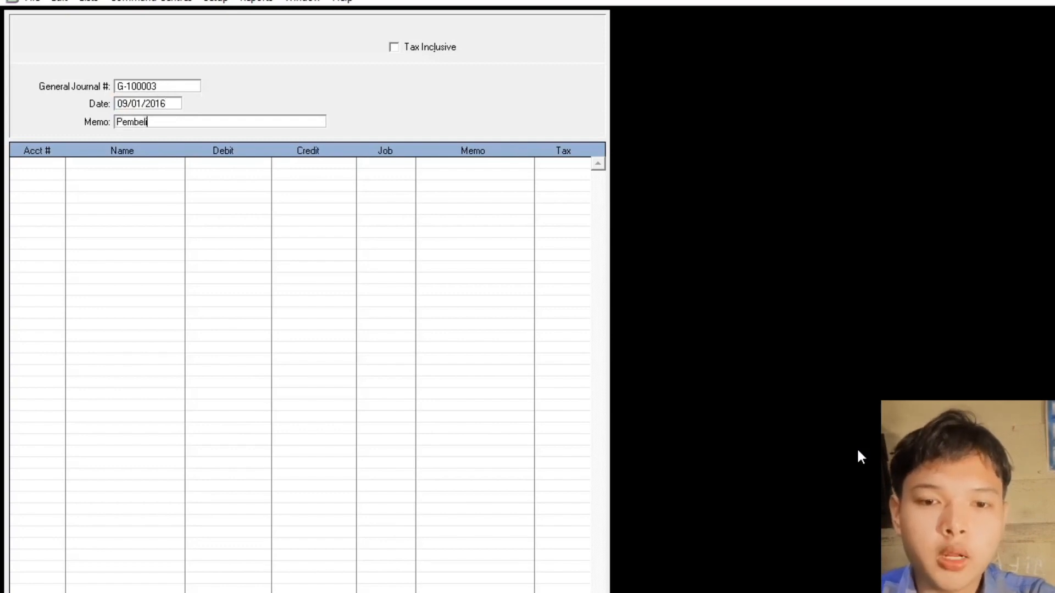
{"action": "type", "text": "an Perlengkapan Kantor"}
{"action": "key", "text": "Tab"}
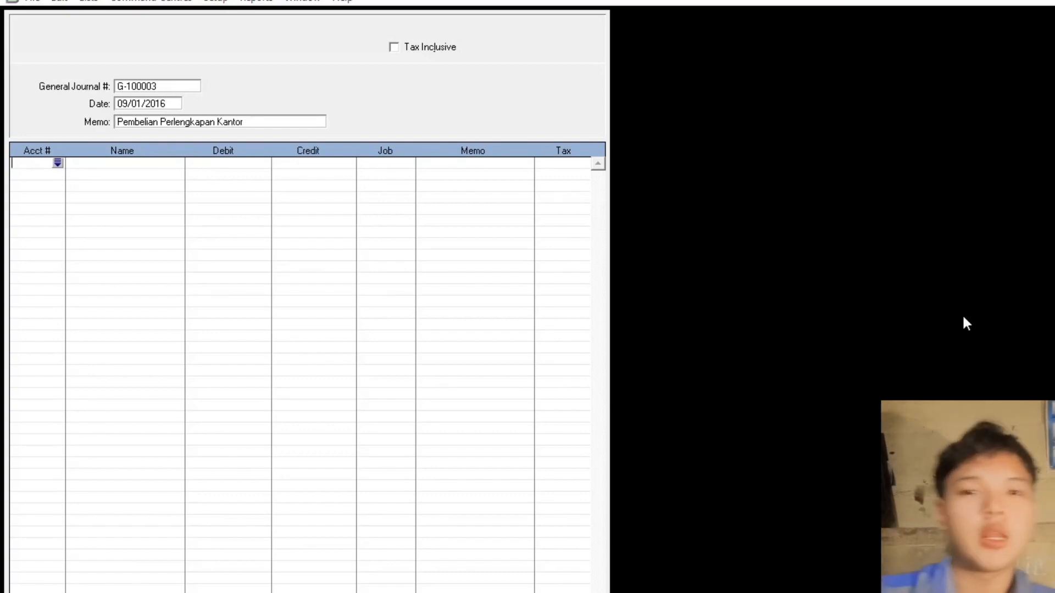
- Debit 1-2200 Perlengkapan and credit 1-1200 Kas Rp860.000 each, then record
{"action": "key", "text": "Tab"}
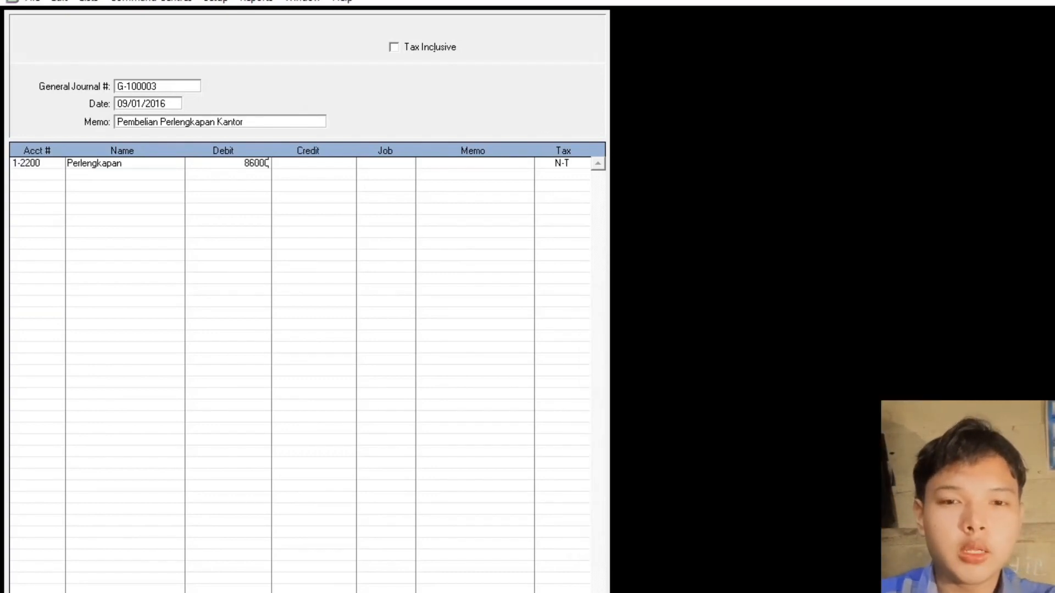
{"action": "type", "text": "0"}
{"action": "key", "text": "Return"}
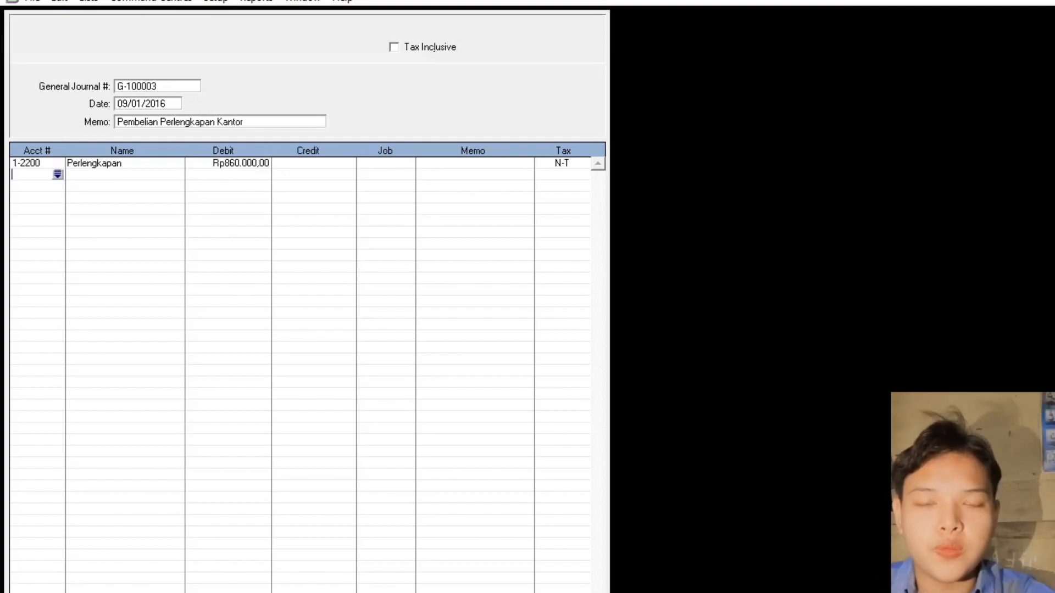
{"action": "key", "text": "Tab"}
{"action": "type", "text": "1-1200"}
{"action": "key", "text": "Return"}
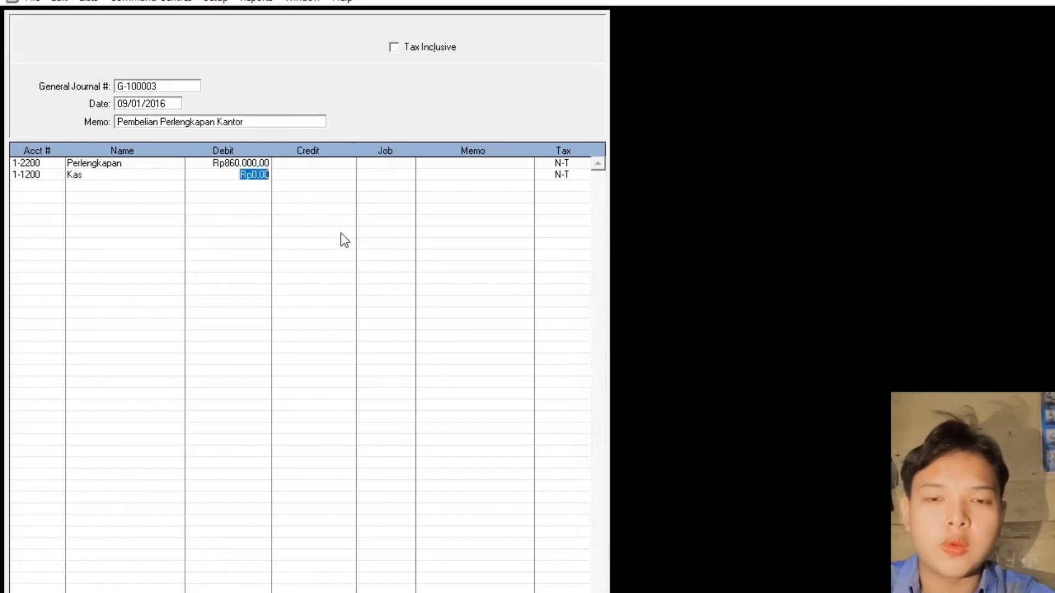
{"action": "left_click", "coordinate": [308, 175]}
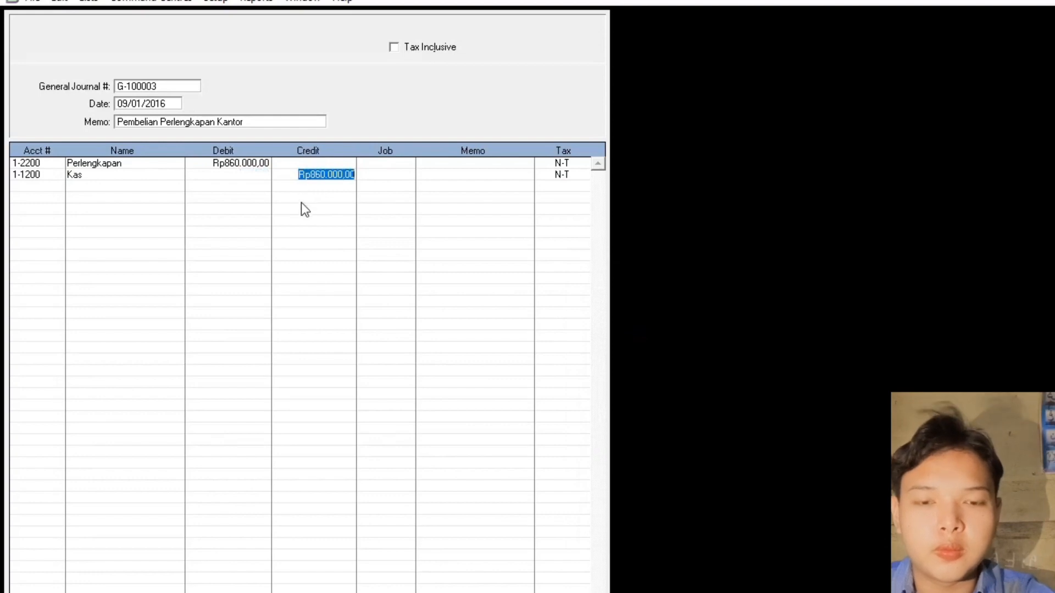
{"action": "key", "text": "Return"}
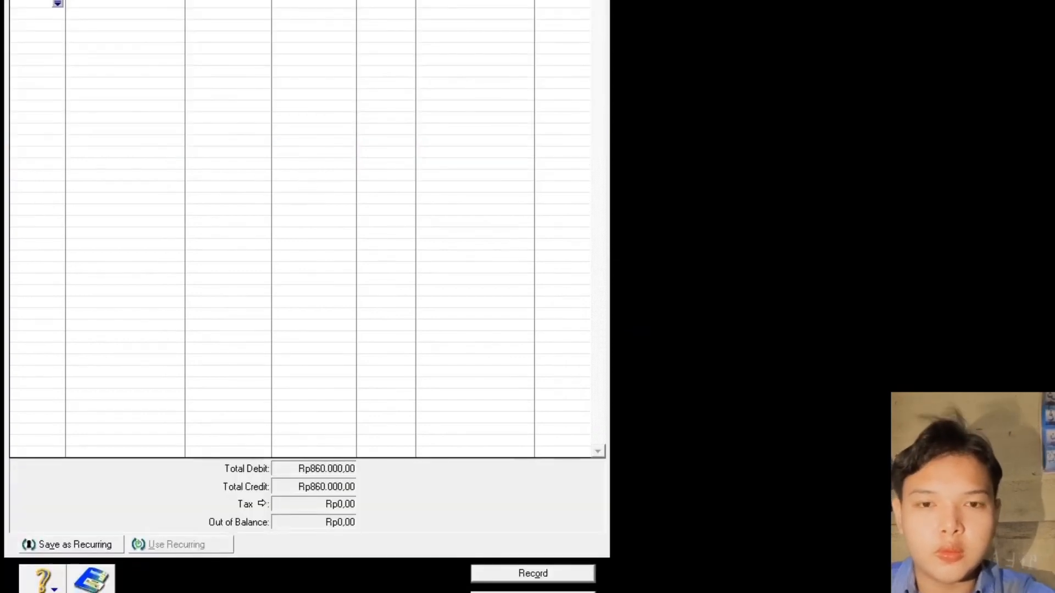
{"action": "left_click", "coordinate": [569, 573]}
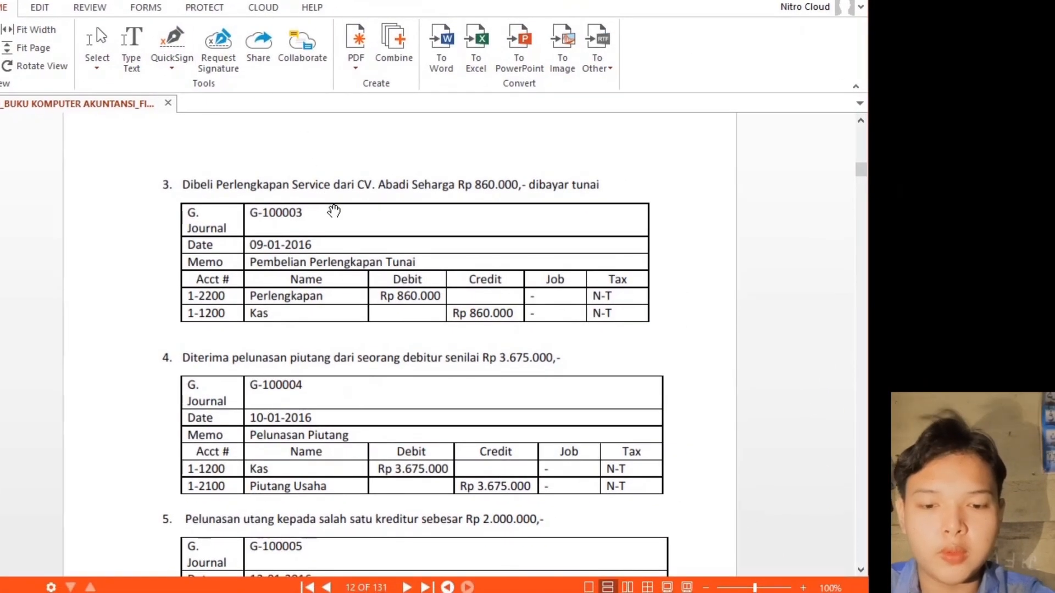
- Scroll the PDF down to textbook item 4, journal G-100004 for Rp 3.675.000
{"action": "scroll", "coordinate": [335, 216], "scroll_direction": "down", "scroll_amount": 5}
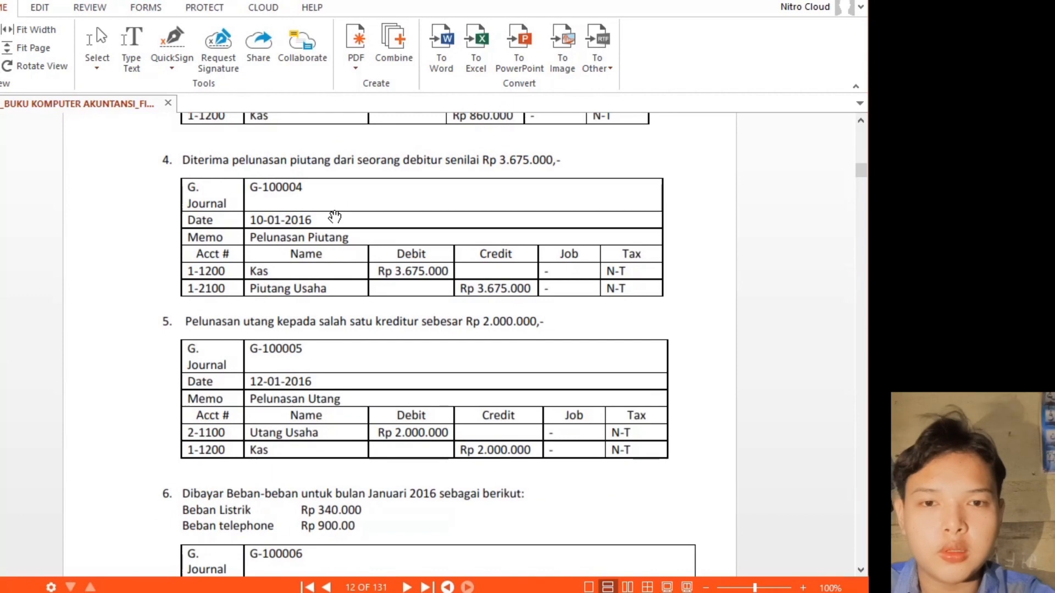
{"action": "scroll", "coordinate": [339, 221], "scroll_direction": "down", "scroll_amount": 1}
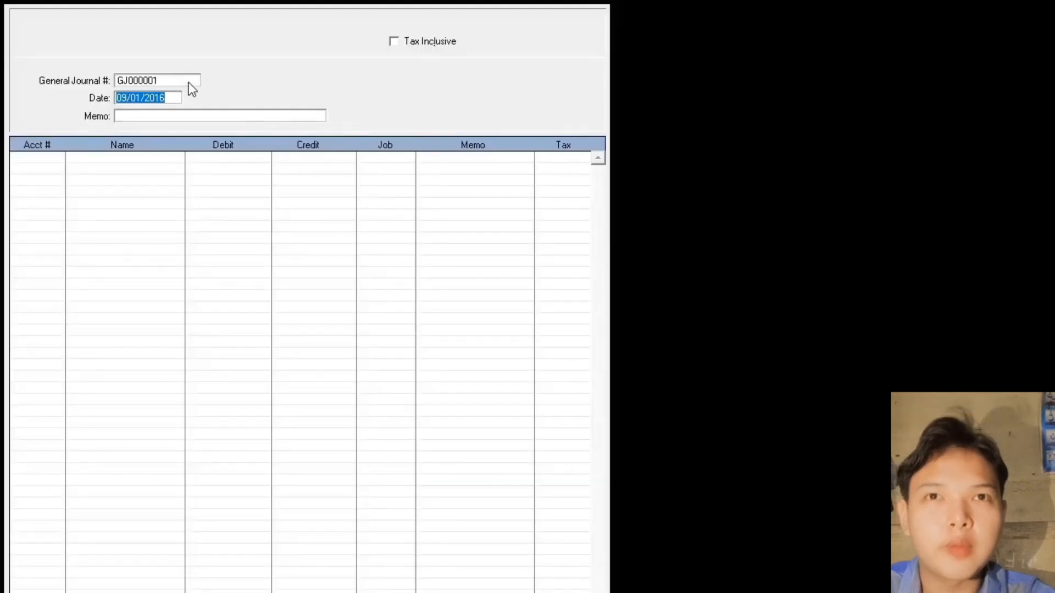
- Enter journal number G-100004, date 10/01/2016 and memo 'Pelunasan Piutang'
{"action": "left_click", "coordinate": [180, 82]}
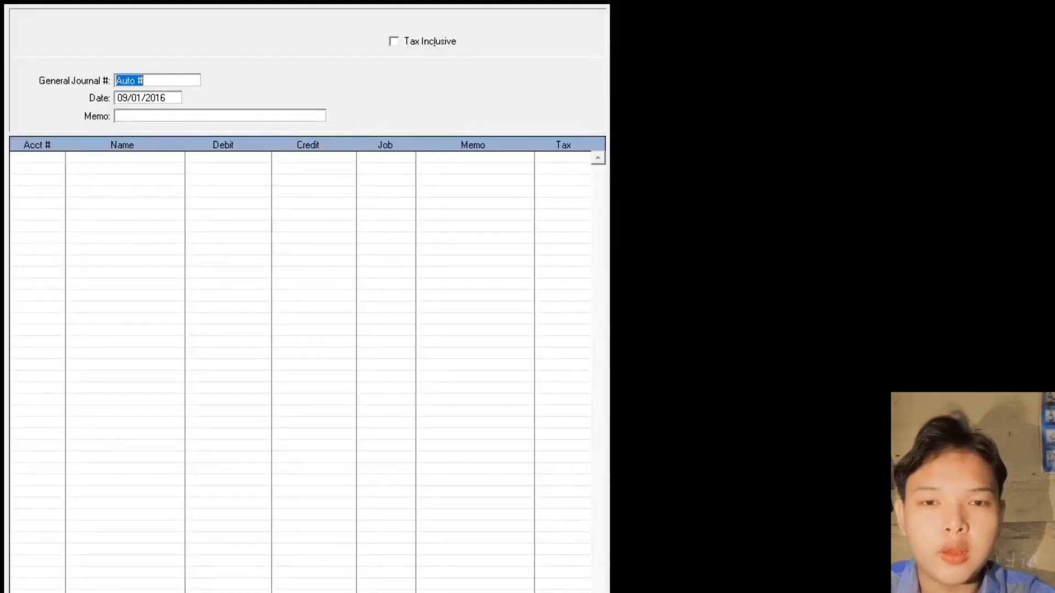
{"action": "type", "text": "G-"}
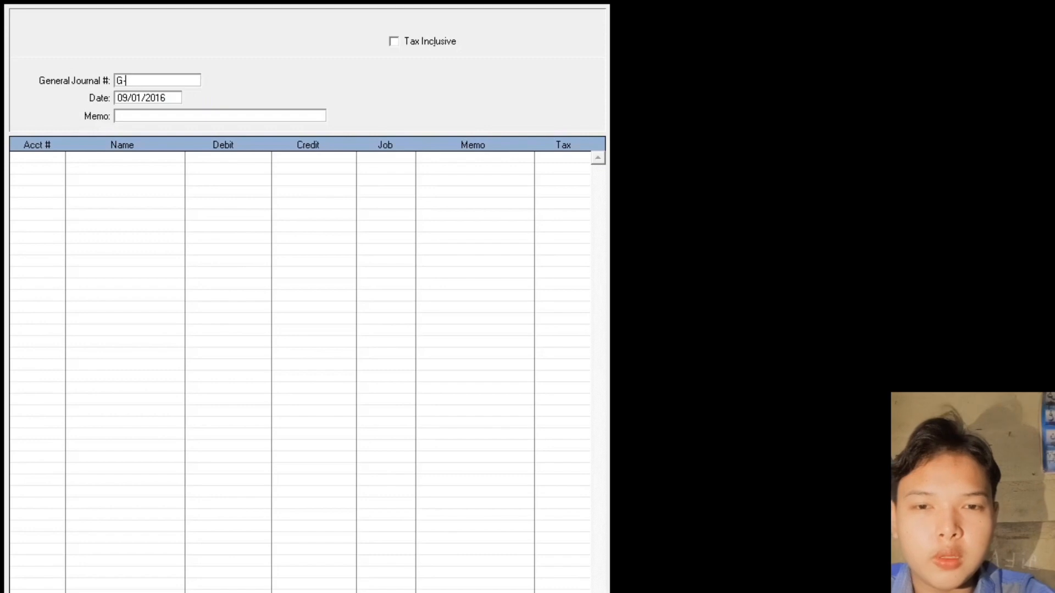
{"action": "type", "text": "10000"}
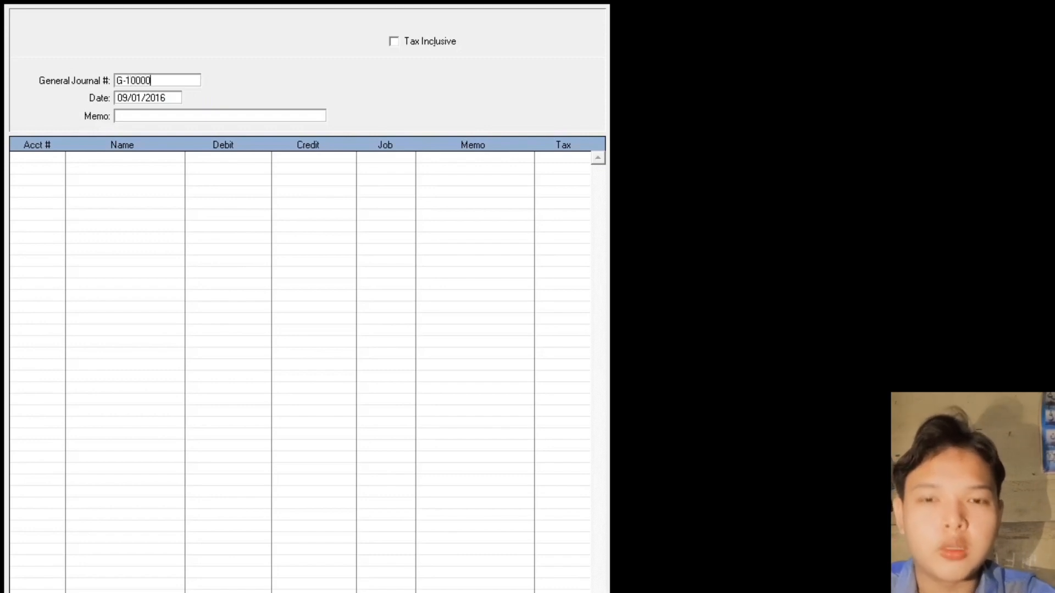
{"action": "type", "text": "4"}
{"action": "key", "text": "Tab"}
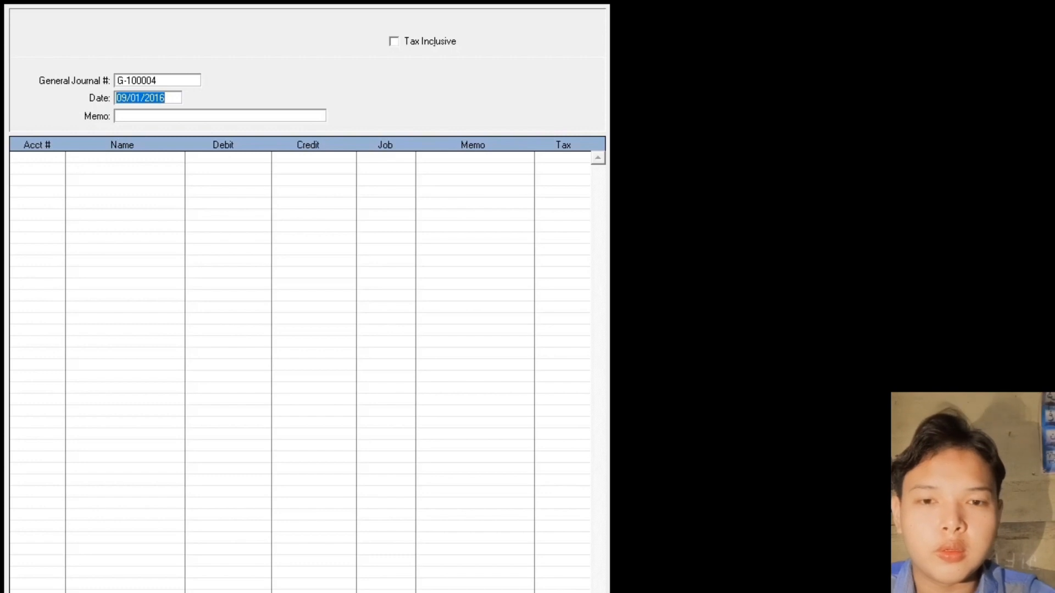
{"action": "type", "text": "10.0"}
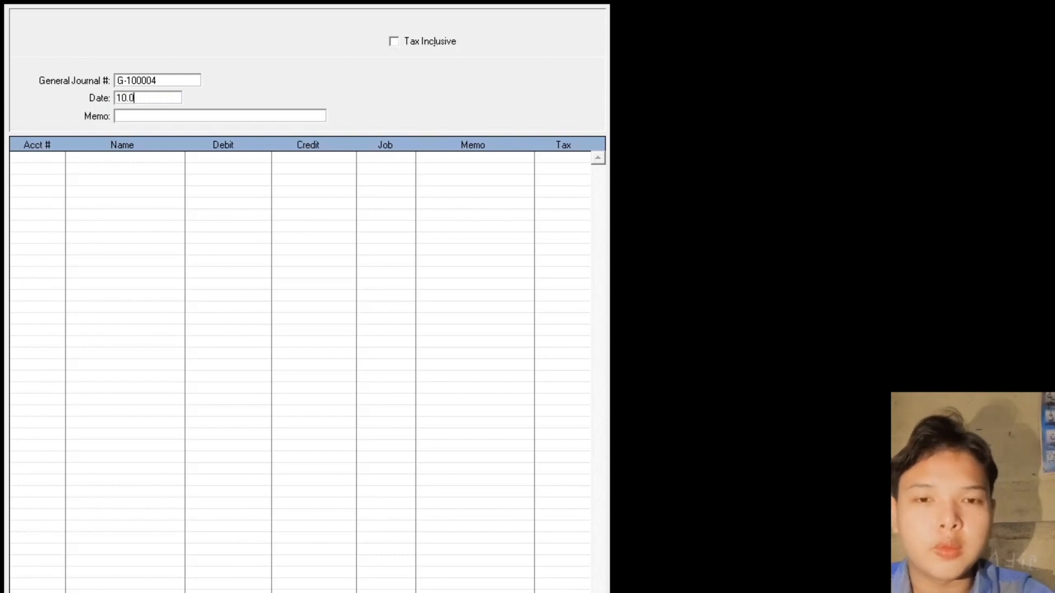
{"action": "type", "text": "1.2020"}
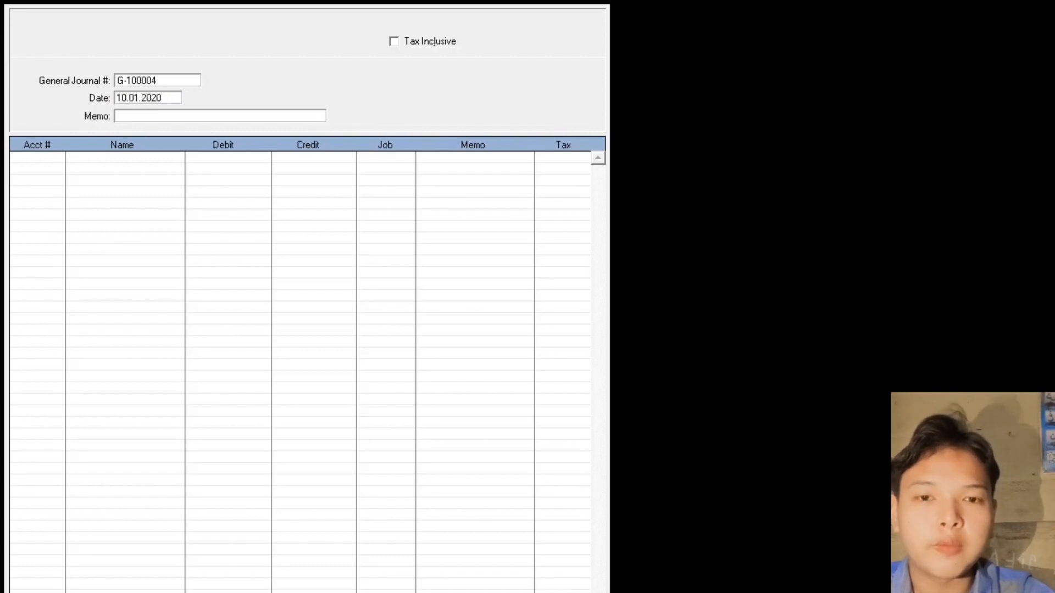
{"action": "key", "text": "BackSpace"}
{"action": "key", "text": "BackSpace"}
{"action": "type", "text": "1"}
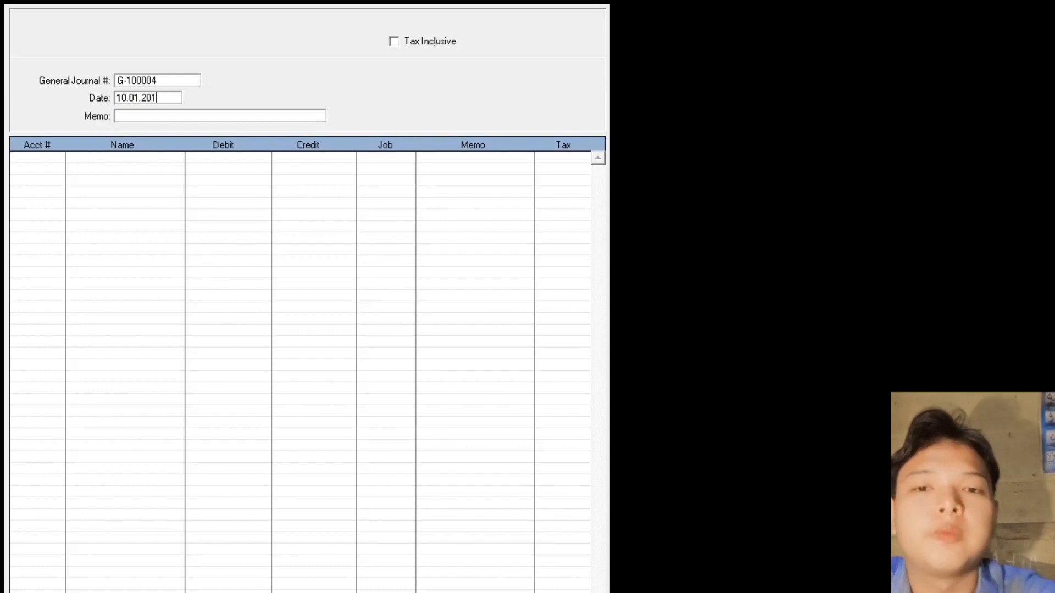
{"action": "type", "text": "Peluna"}
{"action": "type", "text": "san Pi"}
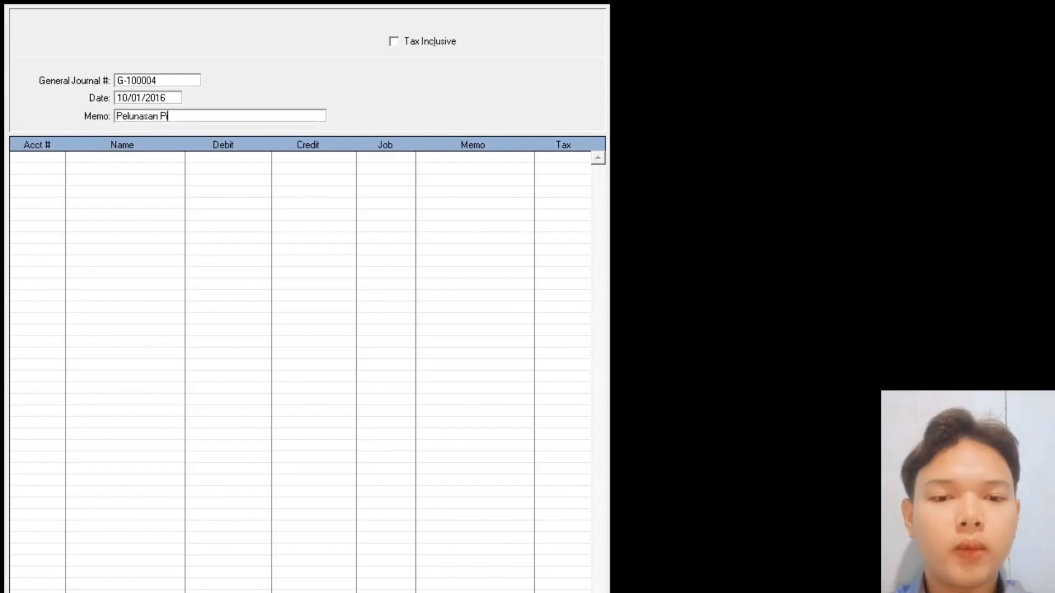
{"action": "type", "text": "utang"}
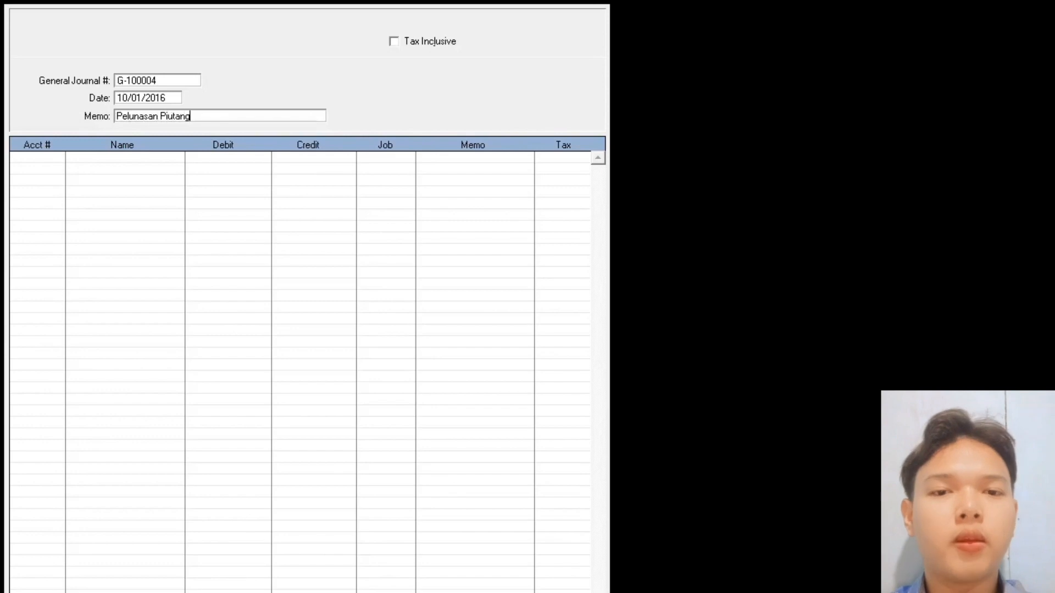
{"action": "key", "text": "Tab"}
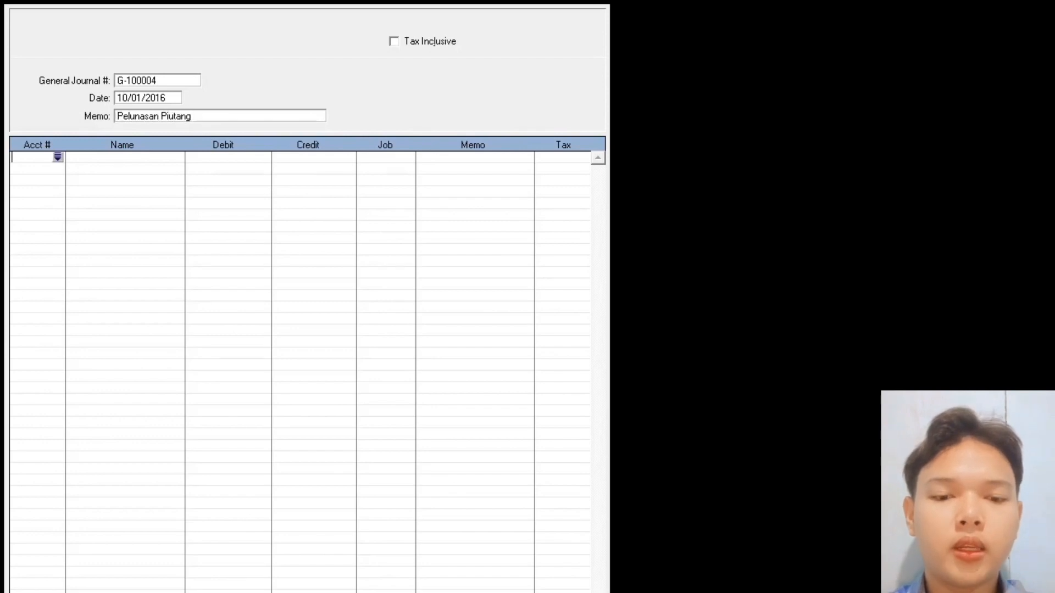
- Debit 1-1200 Kas Rp3.675.000 and credit 1-2100 Piutang Usaha, accepting the linked-account prompt
{"action": "key", "text": "Tab"}
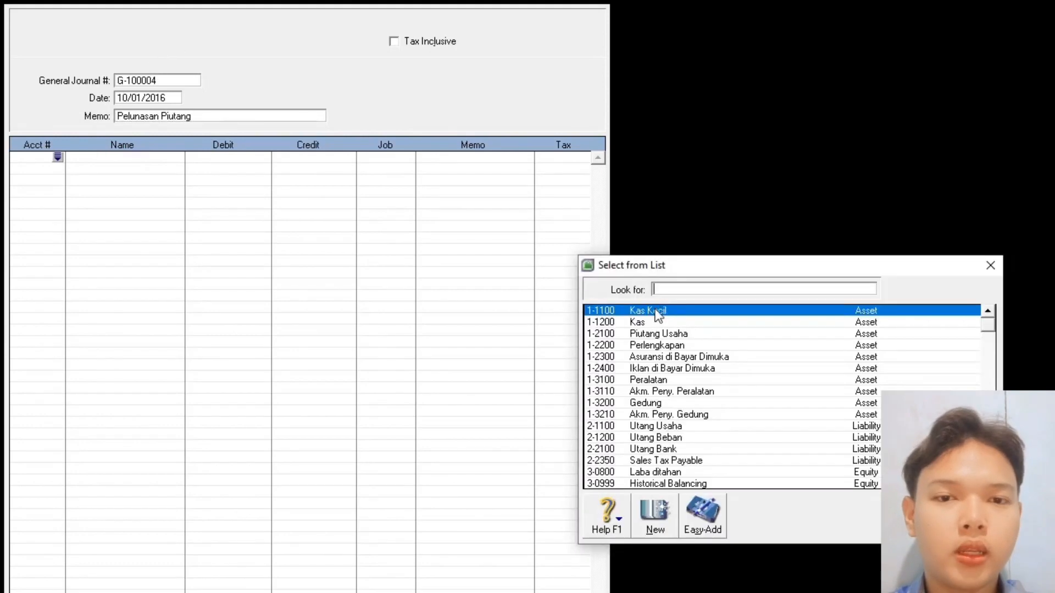
{"action": "double_click", "coordinate": [644, 320]}
{"action": "type", "text": "3675"}
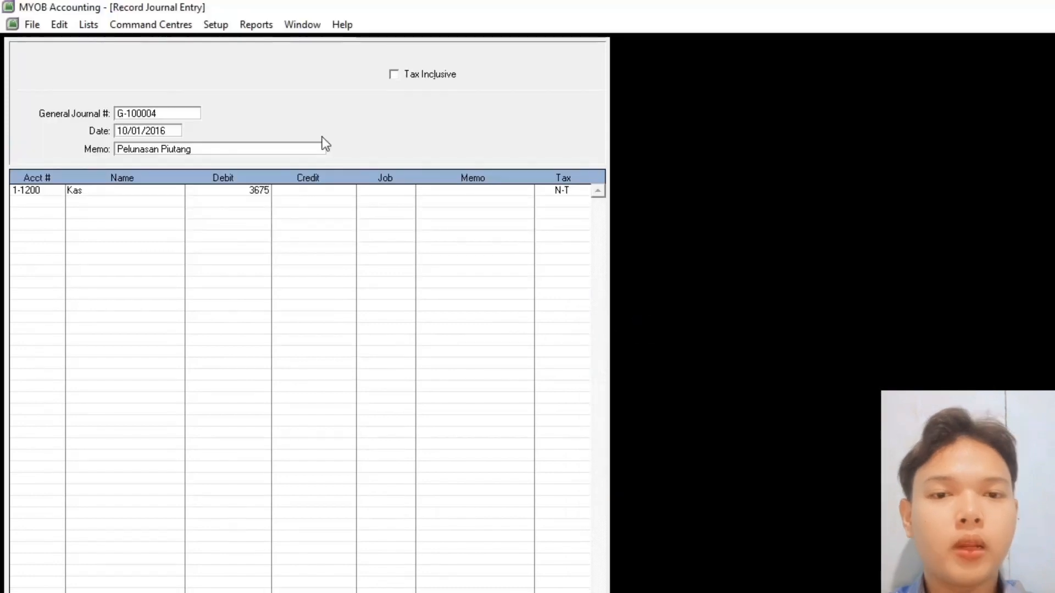
{"action": "type", "text": "0000"}
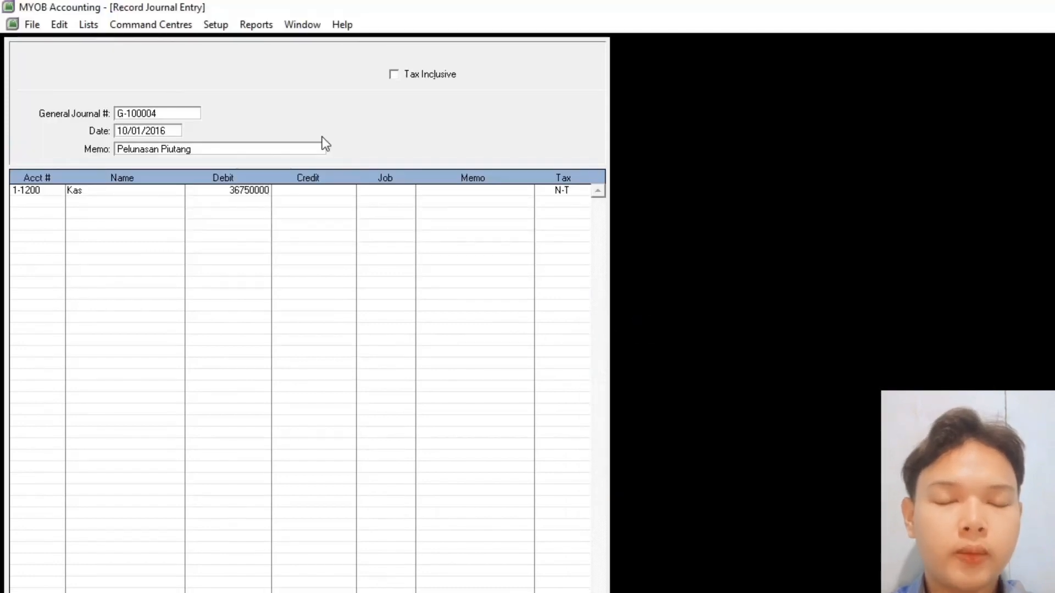
{"action": "left_click", "coordinate": [56, 202]}
{"action": "left_click", "coordinate": [57, 203]}
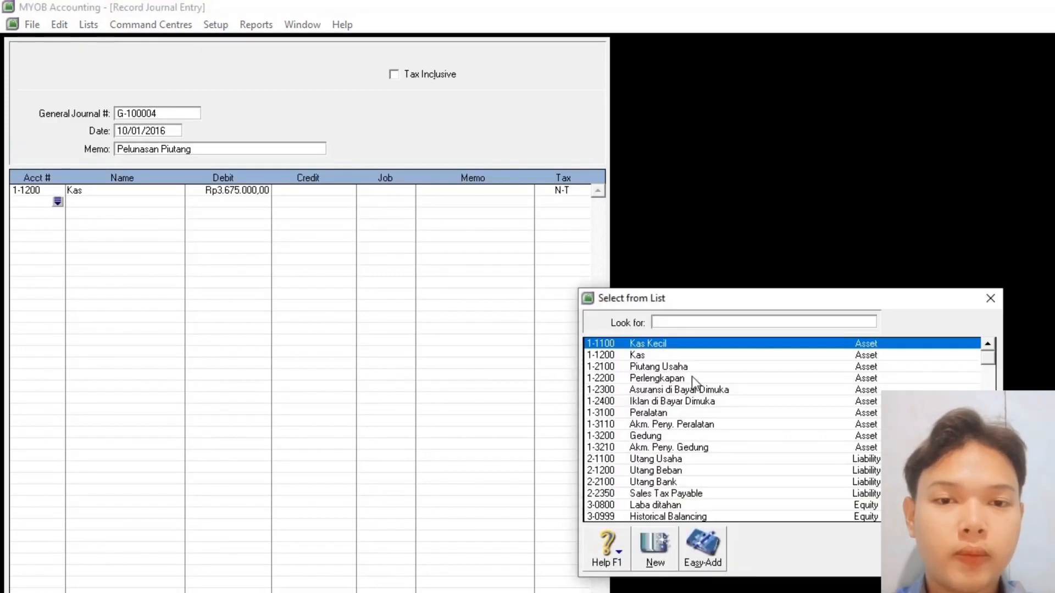
{"action": "double_click", "coordinate": [684, 370]}
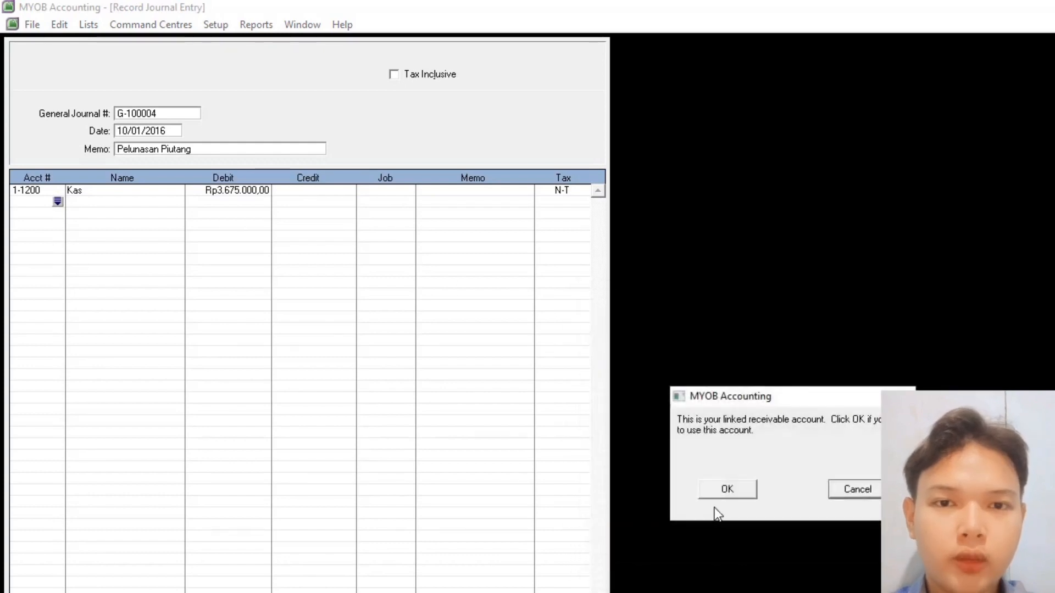
{"action": "left_click", "coordinate": [721, 489]}
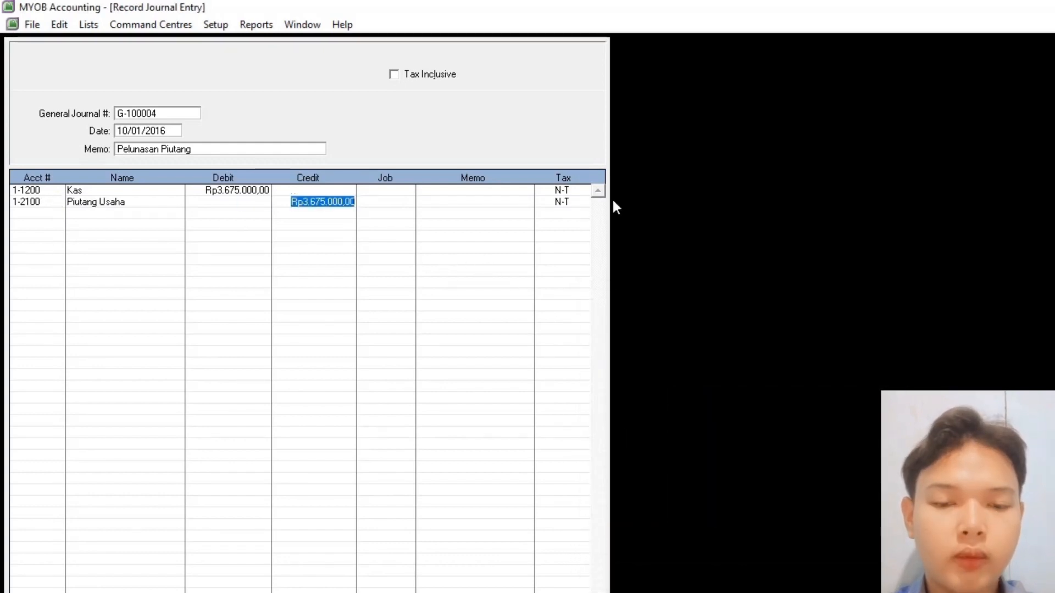
- Commit the Rp3.675.000 credit, then scroll the PDF to entries G-100005 and G-100006
{"action": "key", "text": "Return"}
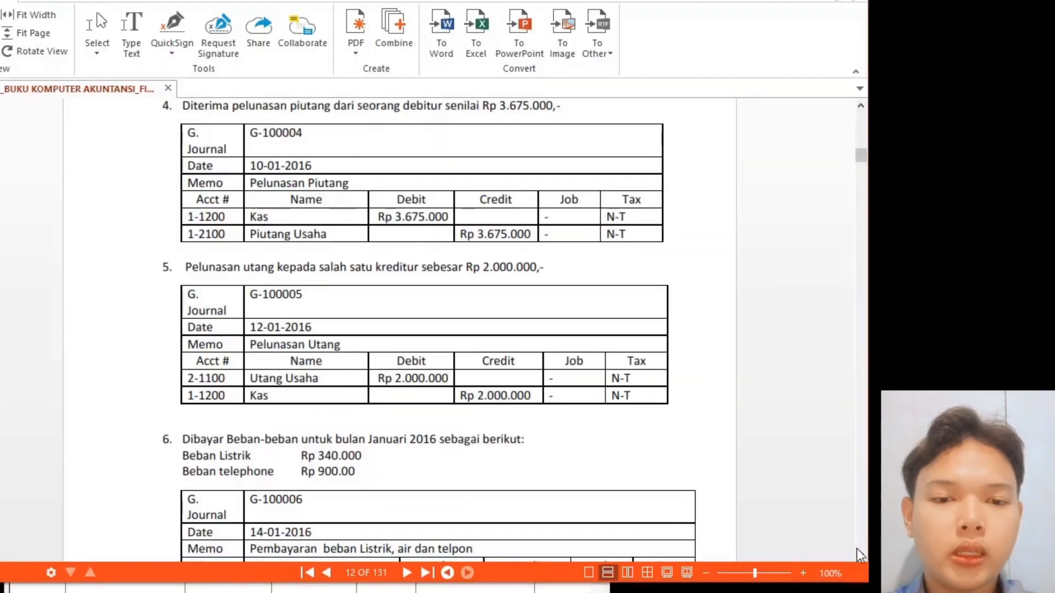
{"action": "left_click", "coordinate": [862, 555]}
{"action": "left_click", "coordinate": [861, 556]}
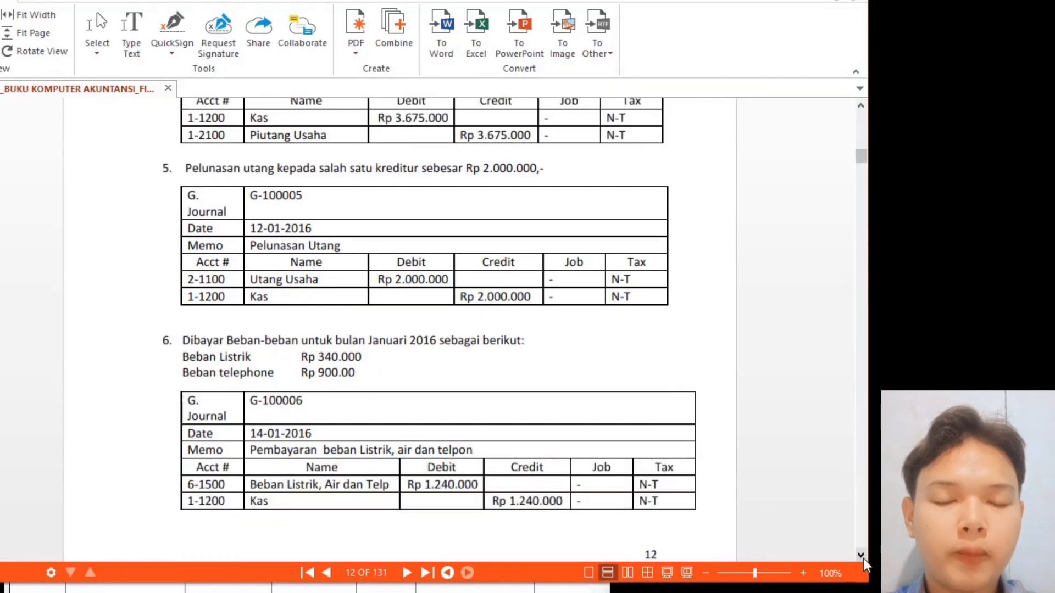
{"action": "left_click", "coordinate": [861, 556]}
{"action": "left_click", "coordinate": [861, 556]}
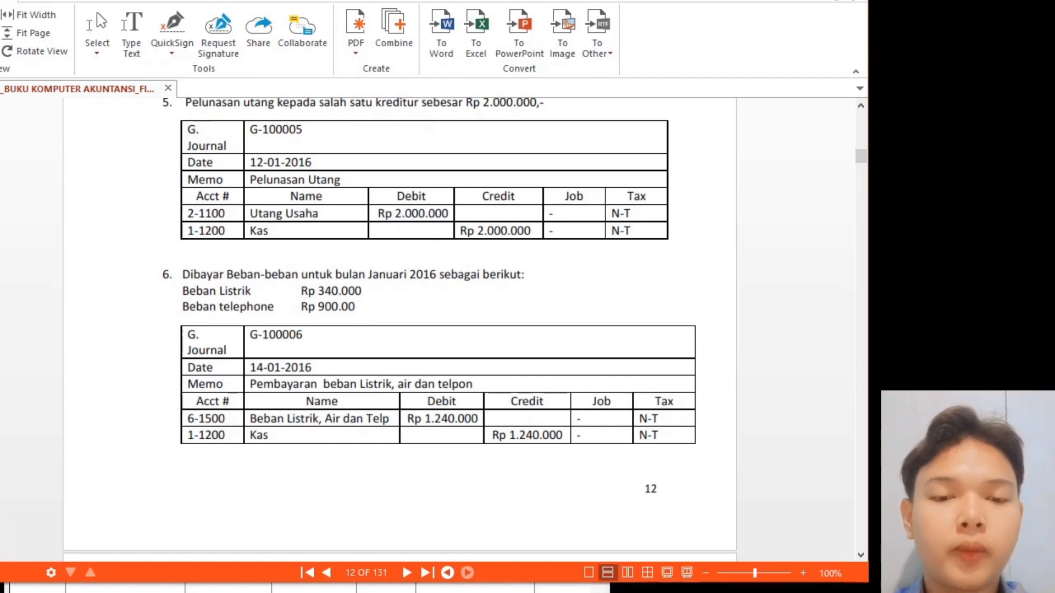
- Enter journal number G-100005, date 12/01/2016 and memo 'Pelunasan Utang'
{"action": "key", "text": "alt+Tab"}
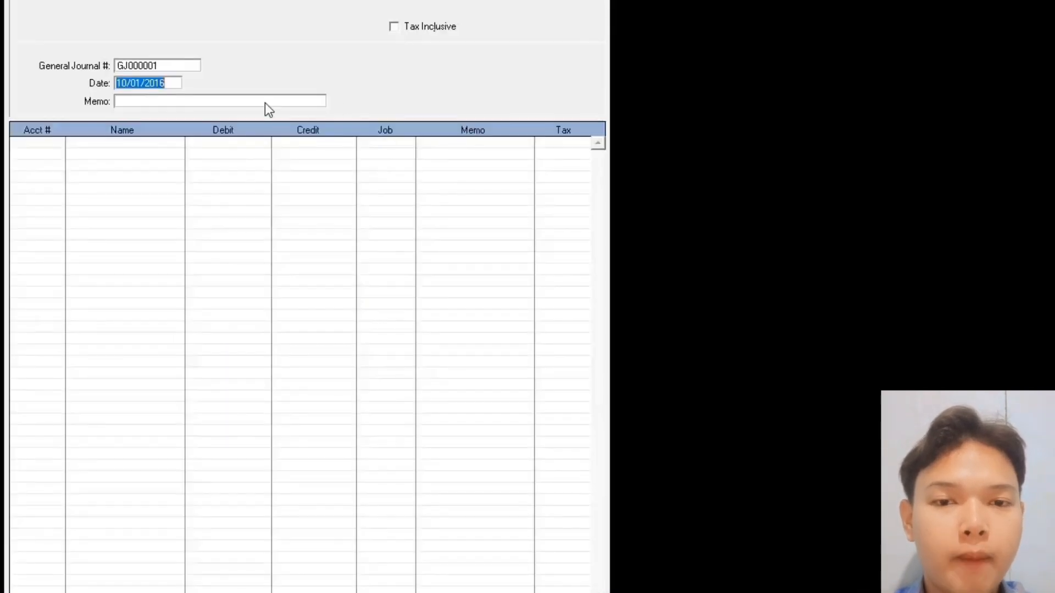
{"action": "left_click", "coordinate": [185, 69]}
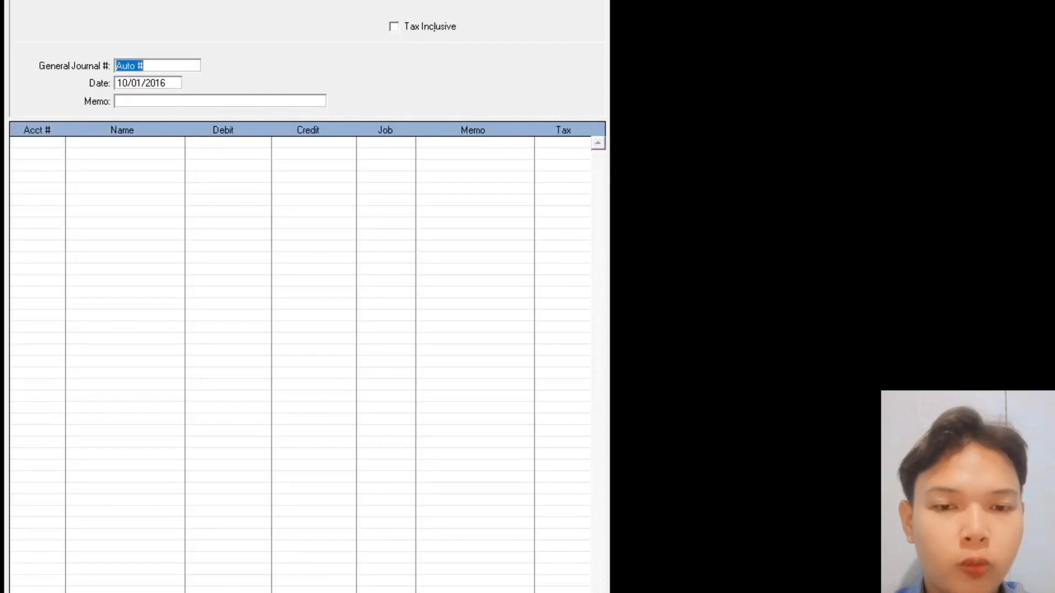
{"action": "type", "text": "G"}
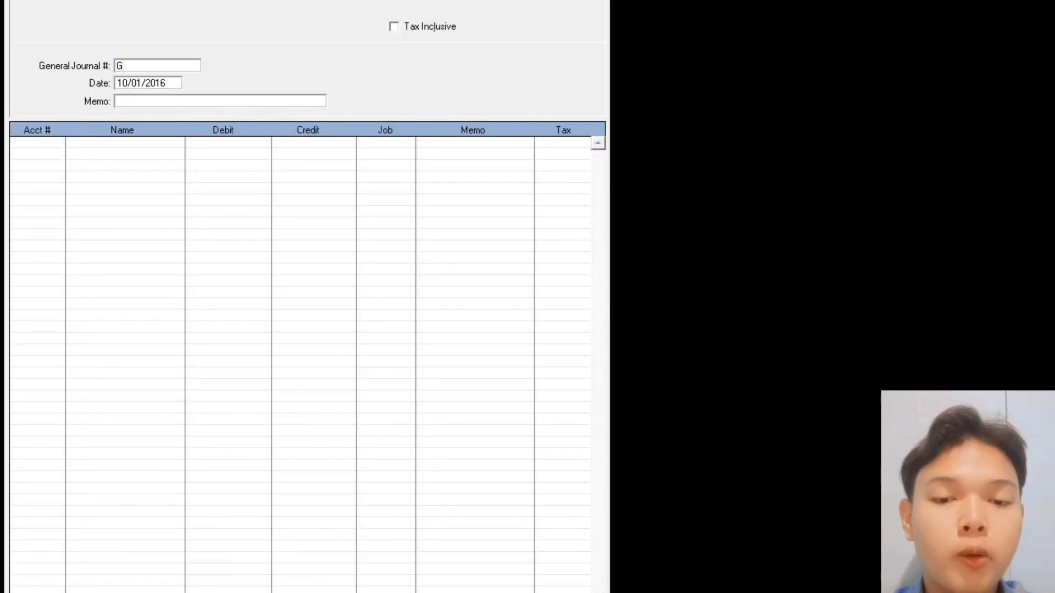
{"action": "type", "text": "-100"}
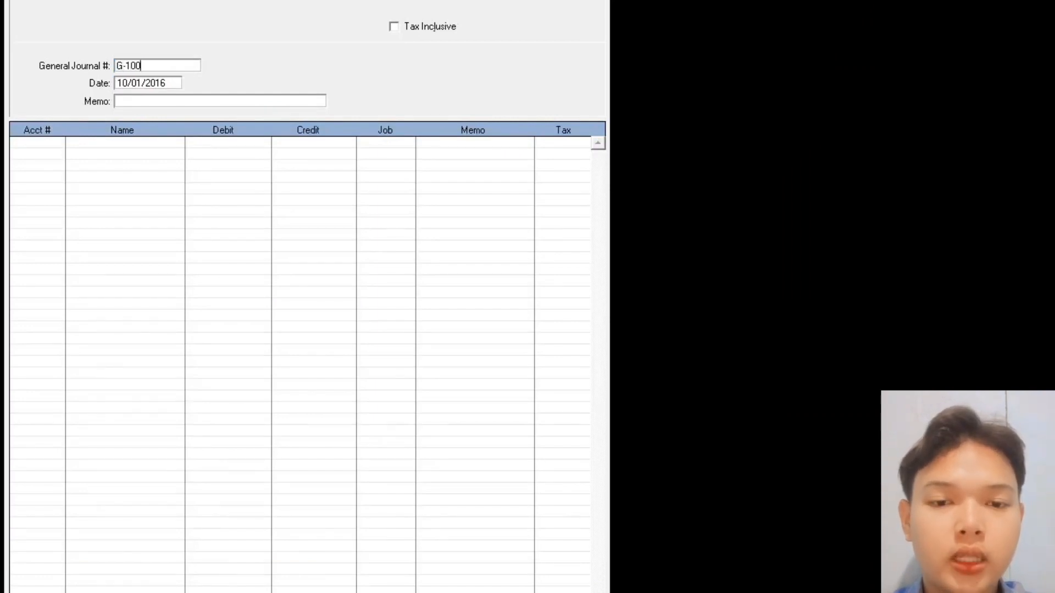
{"action": "type", "text": "005"}
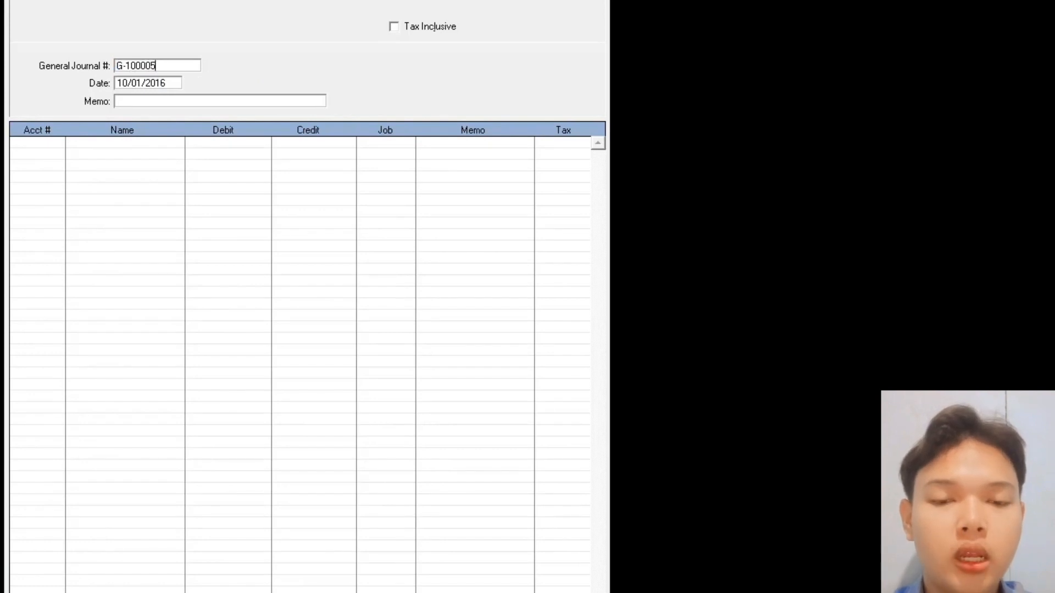
{"action": "key", "text": "Tab"}
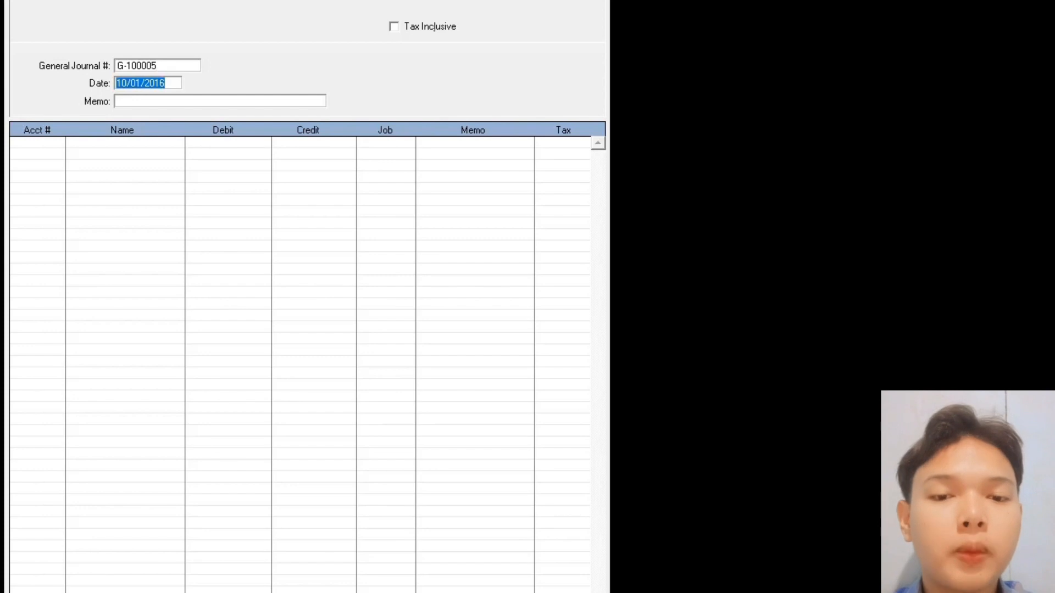
{"action": "type", "text": "12.01"}
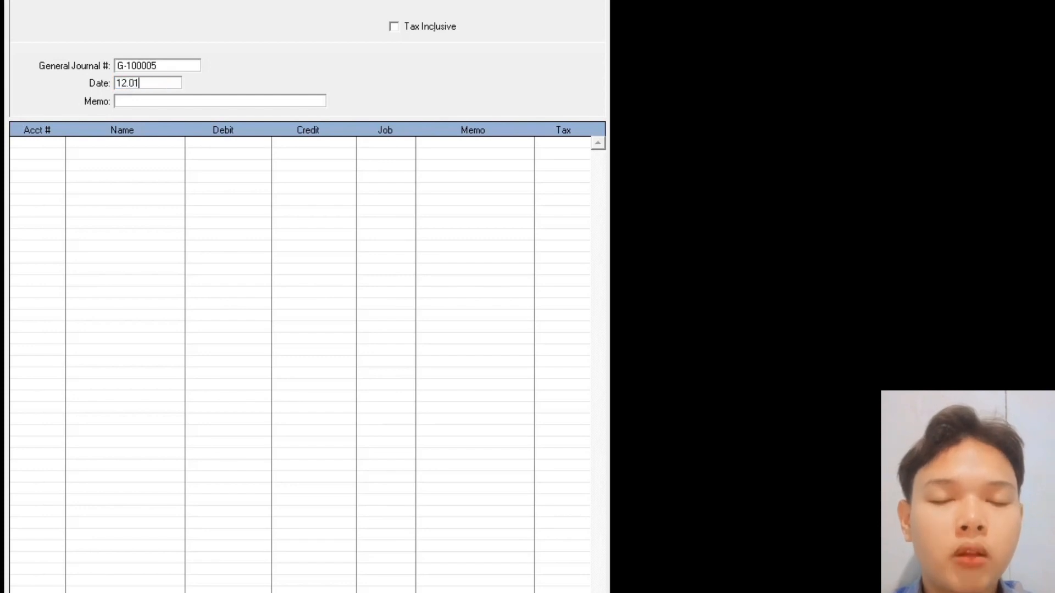
{"action": "type", "text": ".2016"}
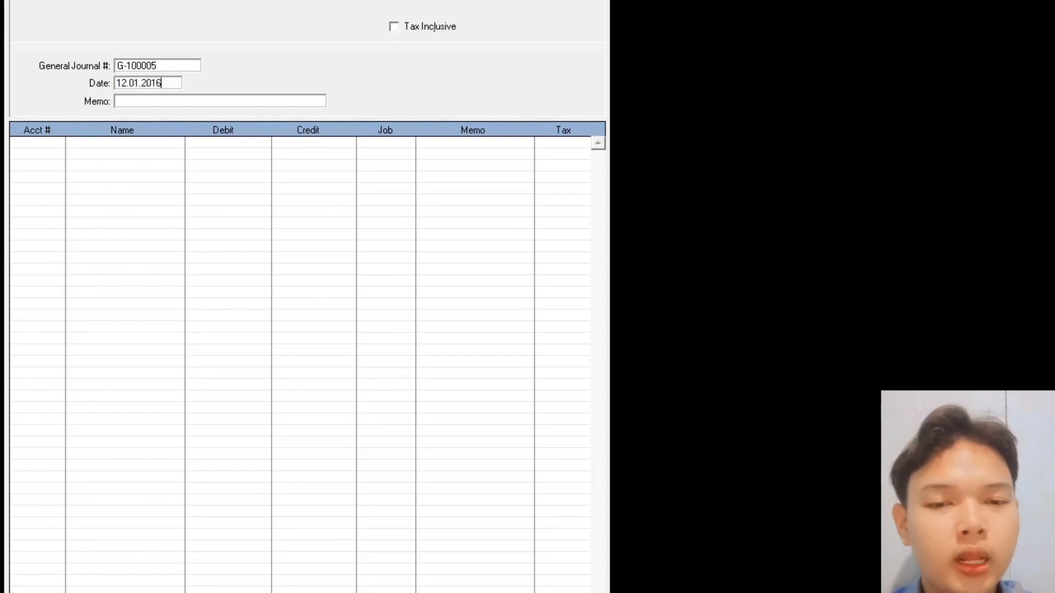
{"action": "key", "text": "Tab"}
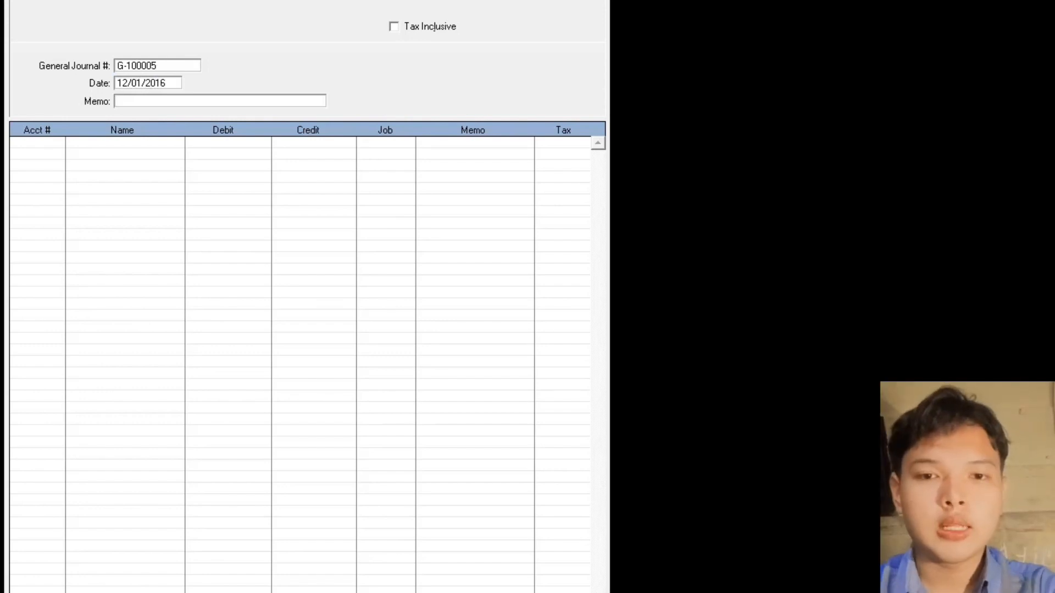
{"action": "type", "text": "Pelu"}
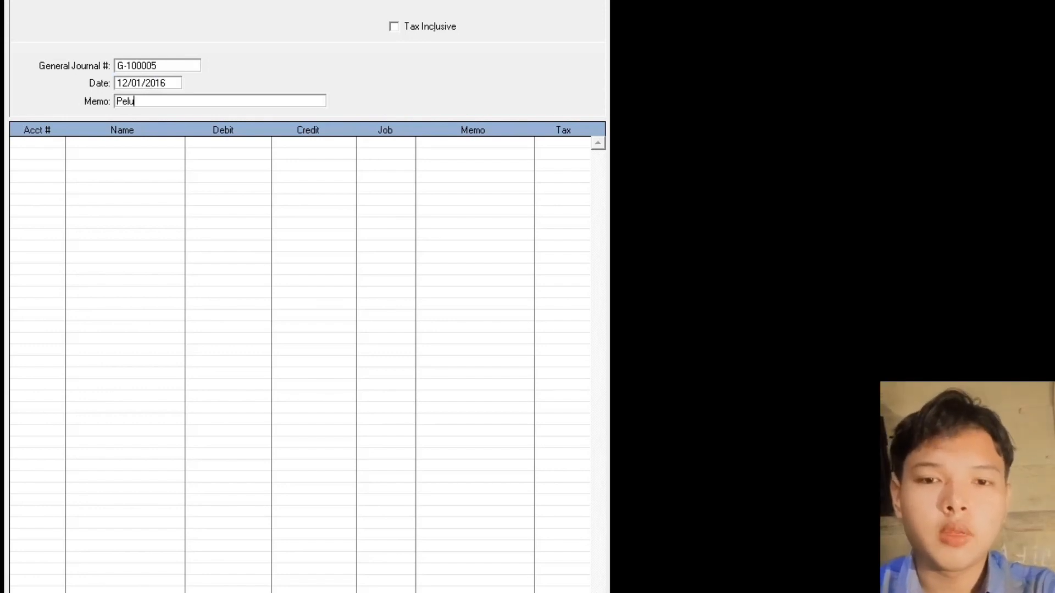
{"action": "type", "text": "nasan Utang"}
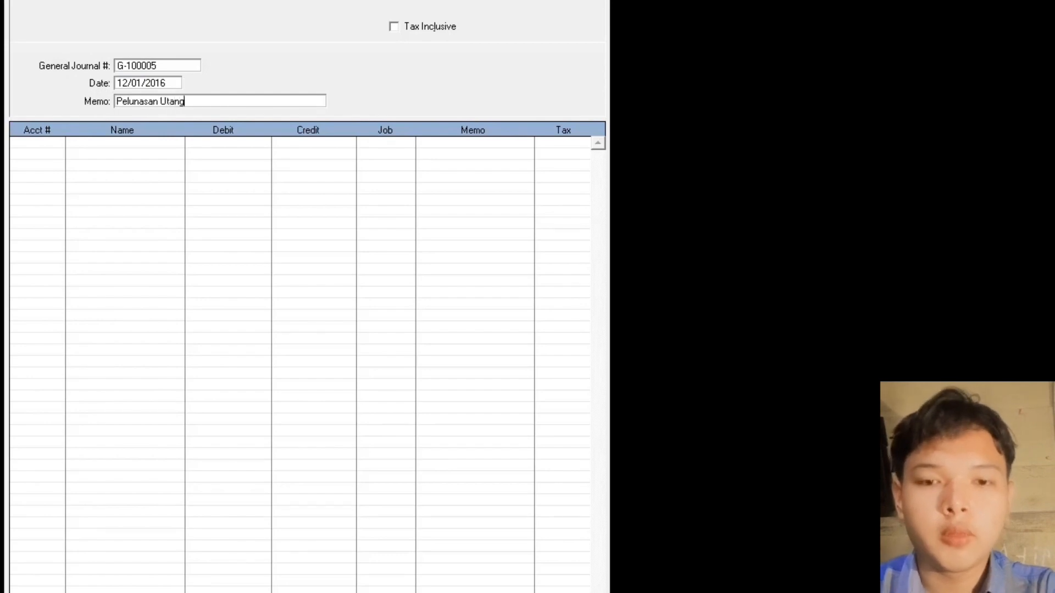
- Debit 2-1100 Utang Usaha and credit 1-1200 Kas Rp2.000.000, then record
{"action": "left_click", "coordinate": [30, 142]}
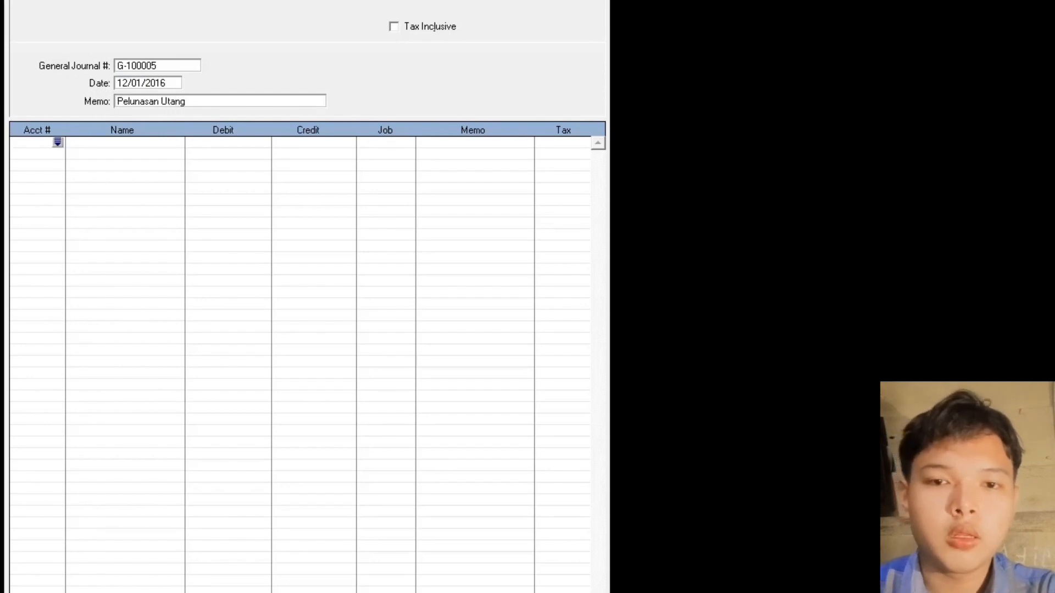
{"action": "key", "text": "Return"}
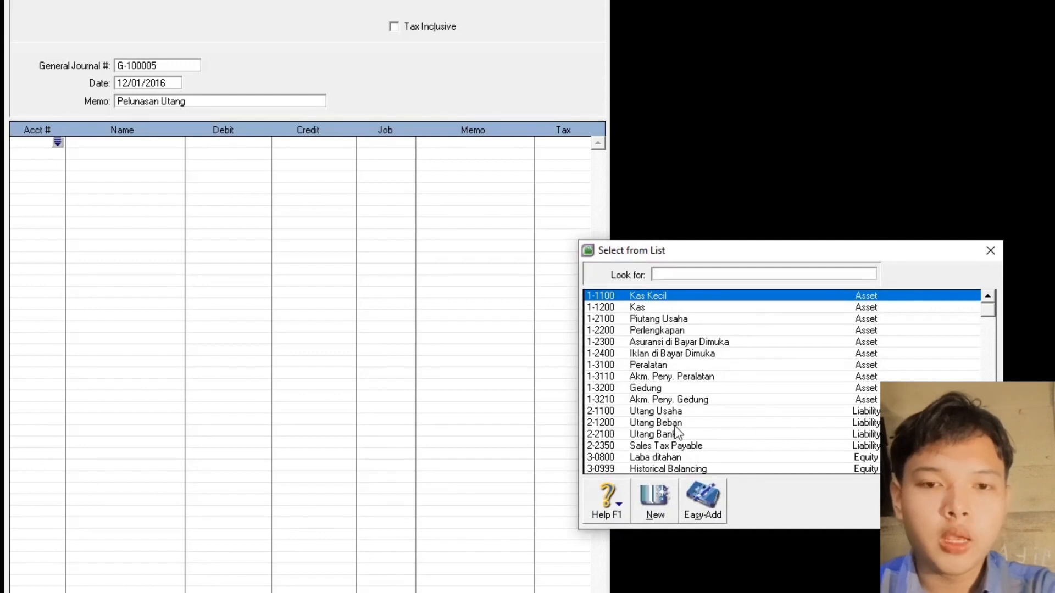
{"action": "double_click", "coordinate": [666, 411]}
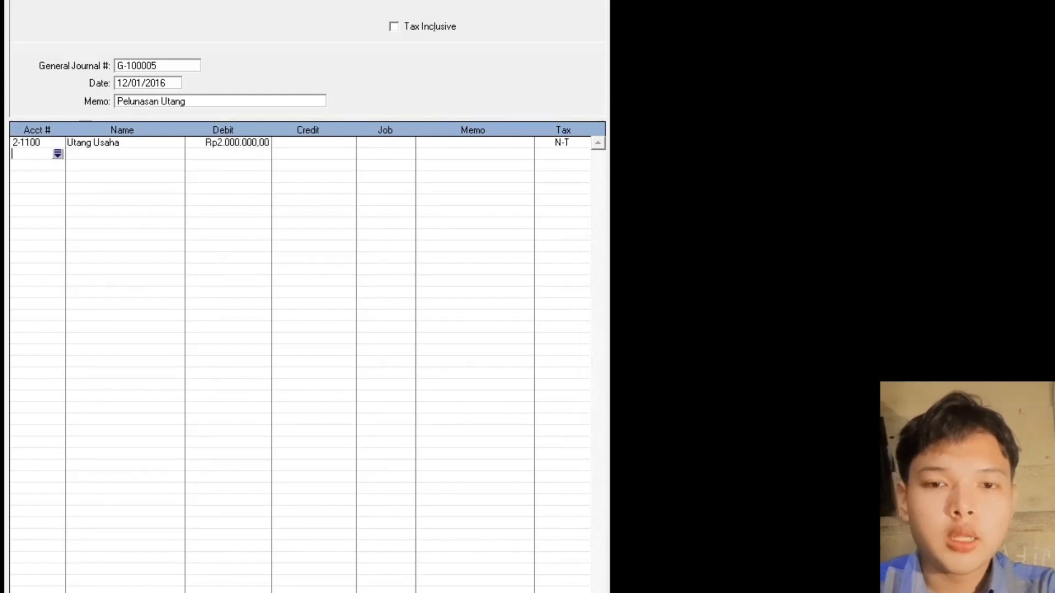
{"action": "key", "text": "Return"}
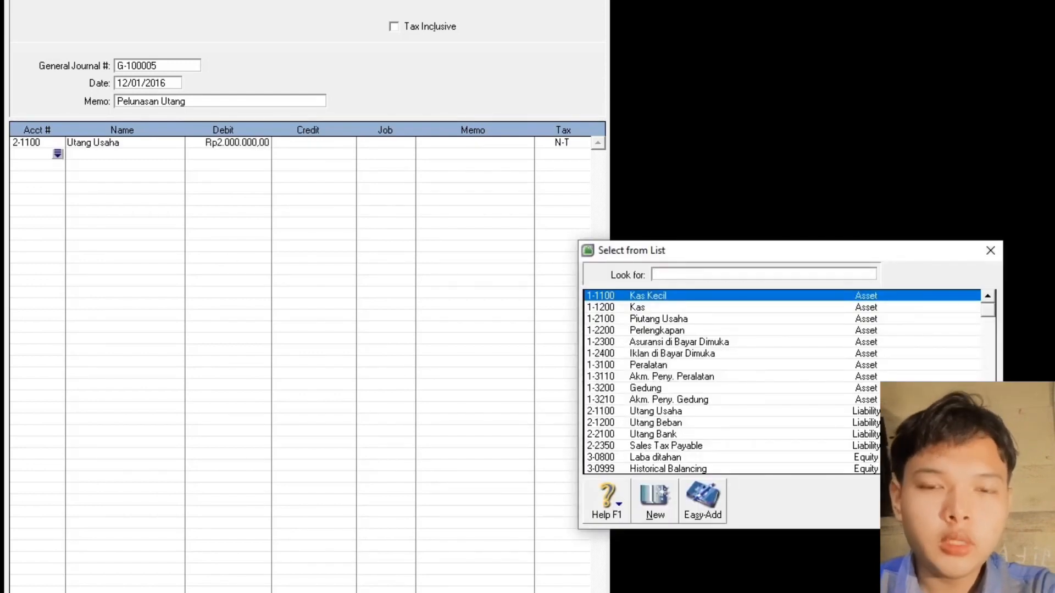
{"action": "double_click", "coordinate": [645, 306]}
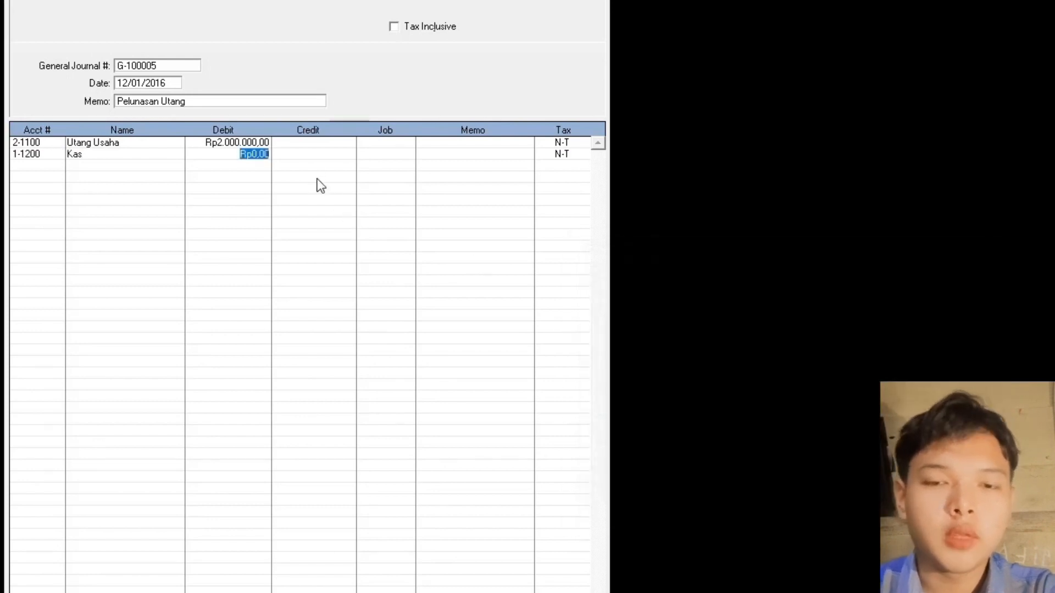
{"action": "key", "text": "Tab"}
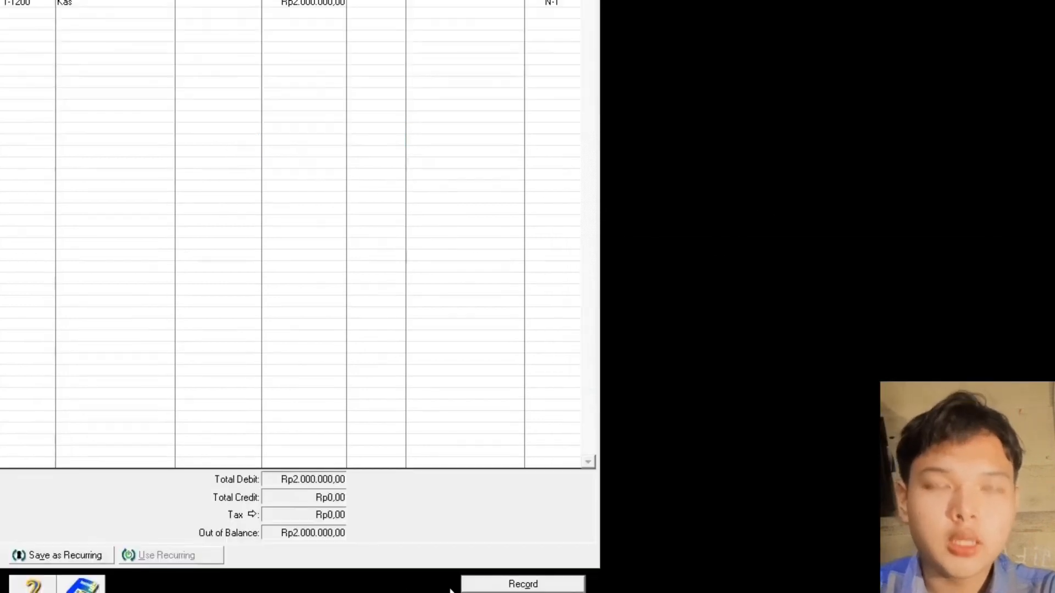
{"action": "left_click", "coordinate": [512, 587]}
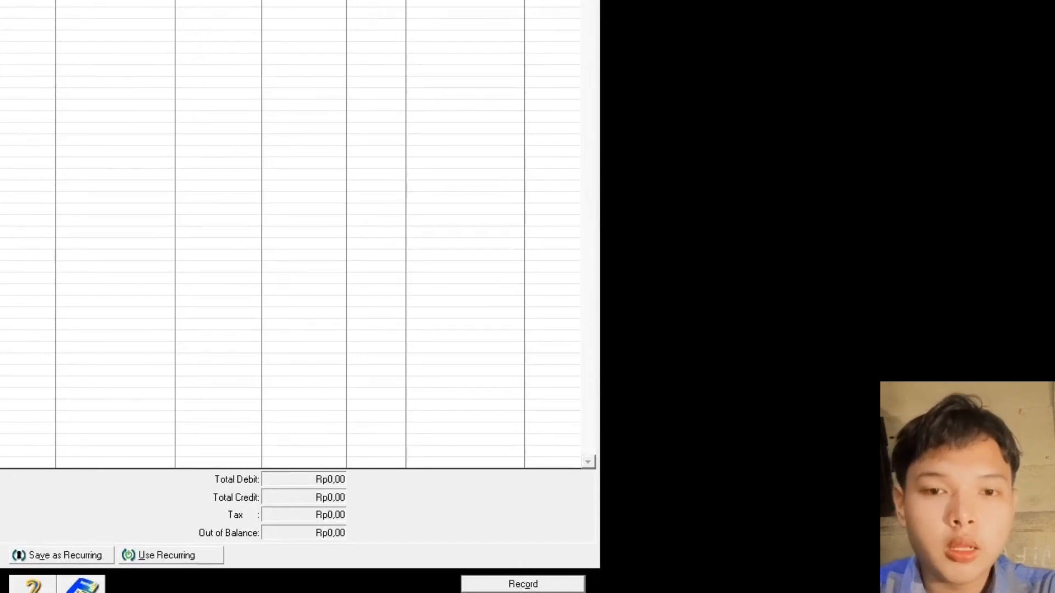
- Close the journal entry window and open the Transaction Journal
{"action": "key", "text": "Escape"}
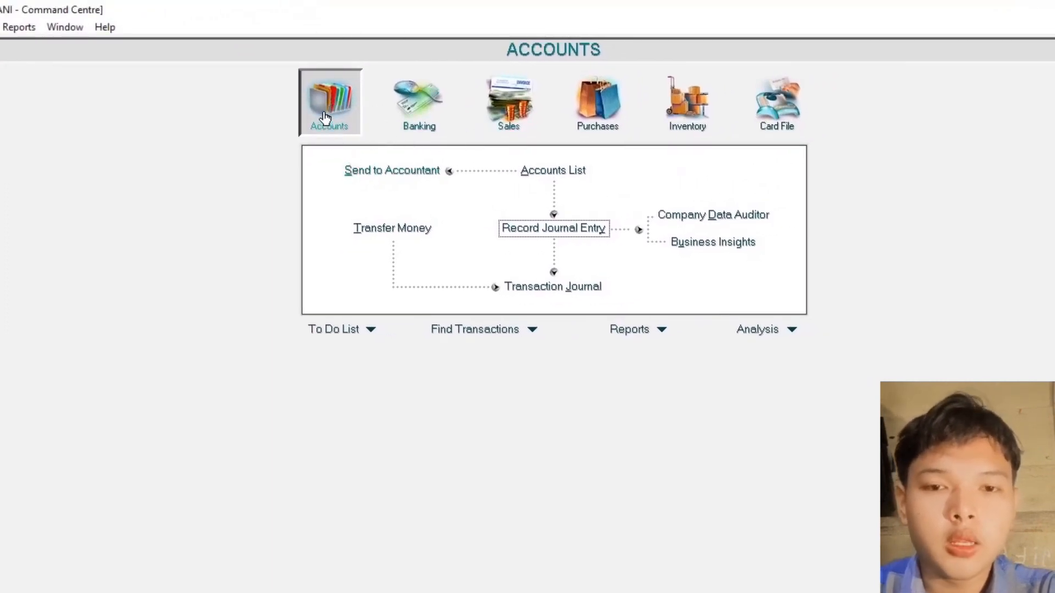
{"action": "left_click", "coordinate": [553, 289]}
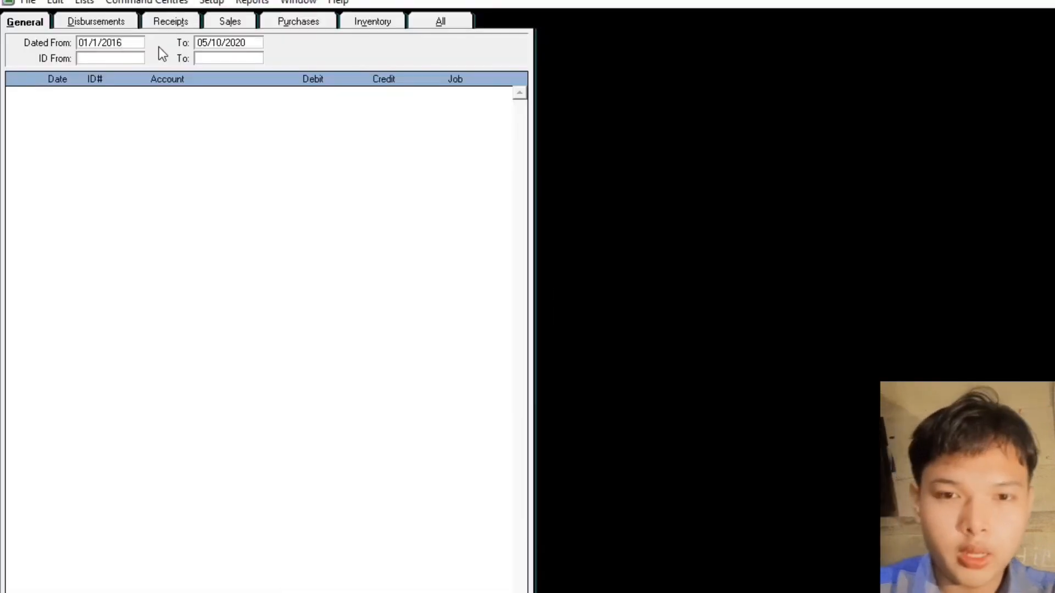
{"action": "left_click", "coordinate": [228, 43]}
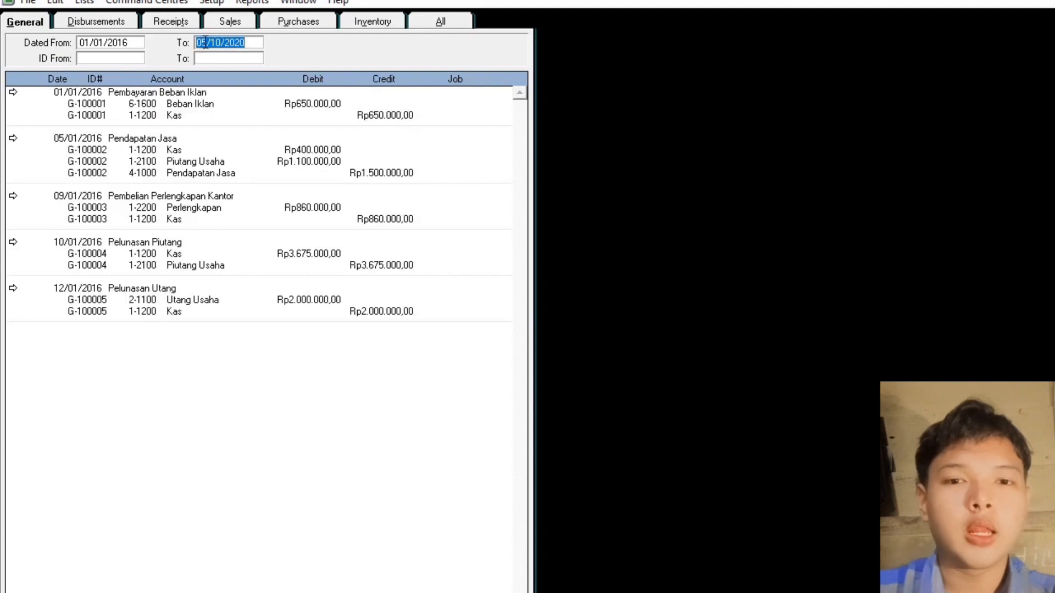
- Change the Transaction Journal end date to 31/01/2016
{"action": "left_click", "coordinate": [205, 42]}
{"action": "key", "text": "BackSpace"}
{"action": "key", "text": "BackSpace"}
{"action": "type", "text": "31"}
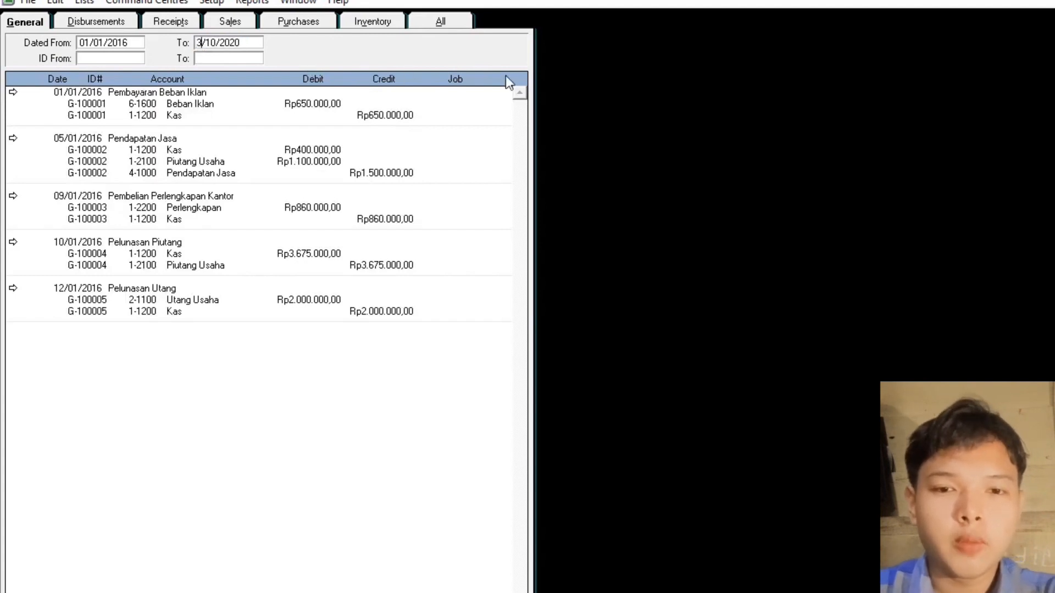
{"action": "key", "text": "Right"}
{"action": "key", "text": "Right"}
{"action": "key", "text": "Right"}
{"action": "key", "text": "BackSpace"}
{"action": "key", "text": "BackSpace"}
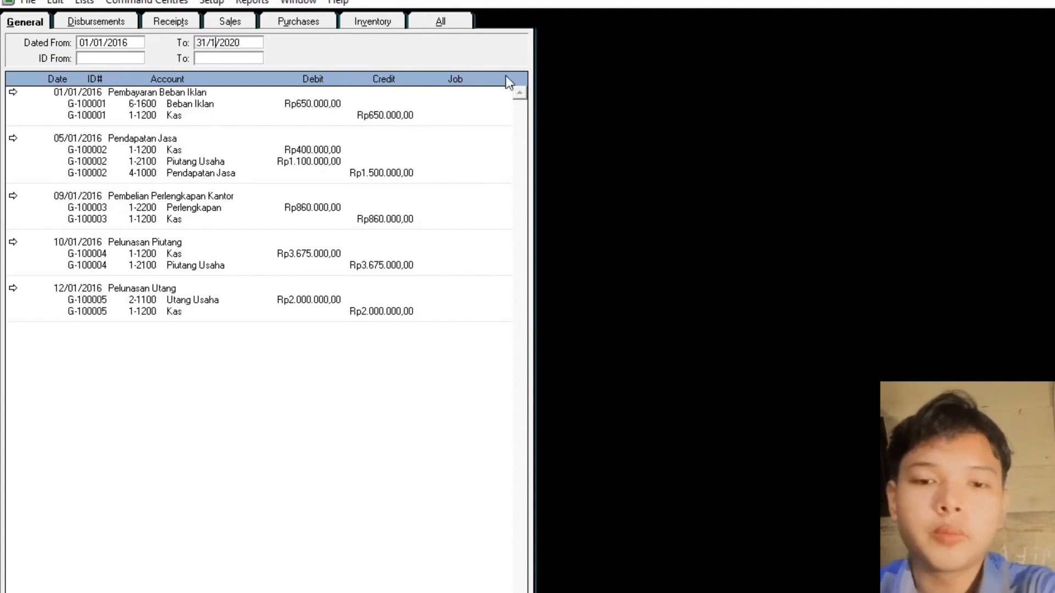
{"action": "type", "text": "01"}
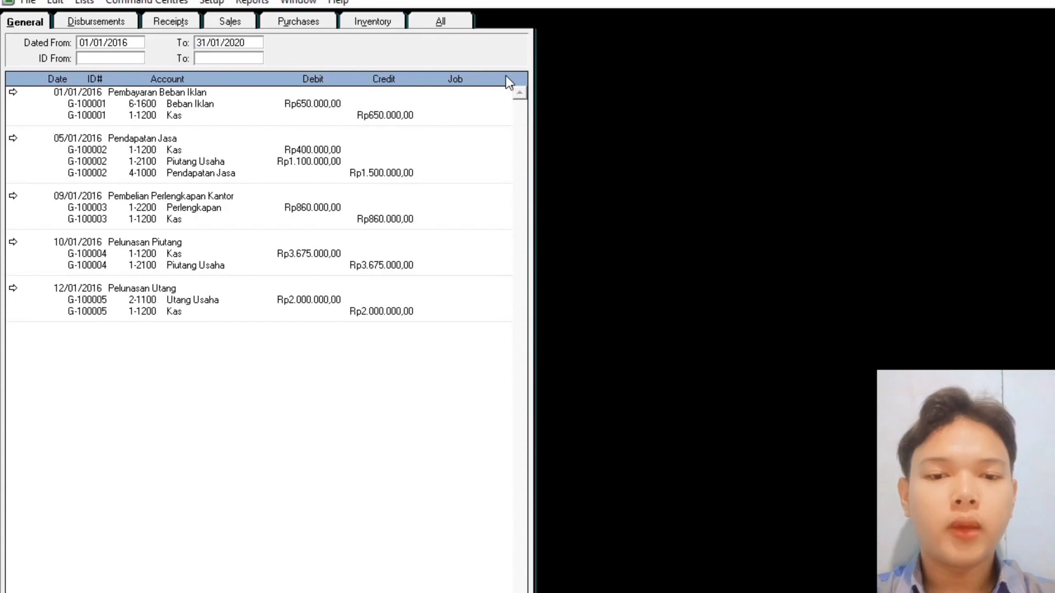
{"action": "key", "text": "Right"}
{"action": "key", "text": "Right"}
{"action": "key", "text": "BackSpace"}
{"action": "key", "text": "BackSpace"}
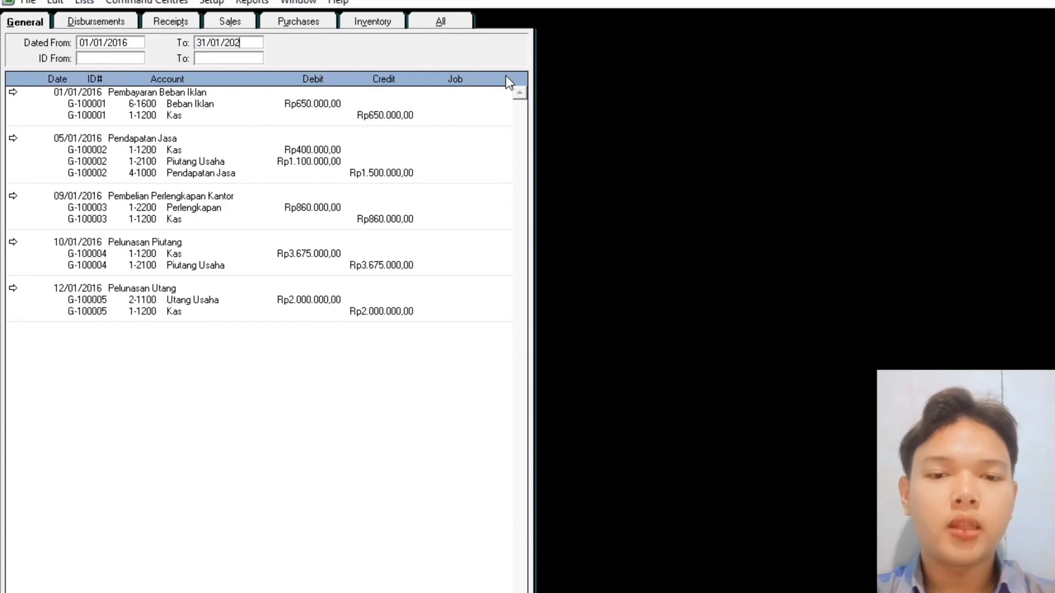
{"action": "type", "text": "16"}
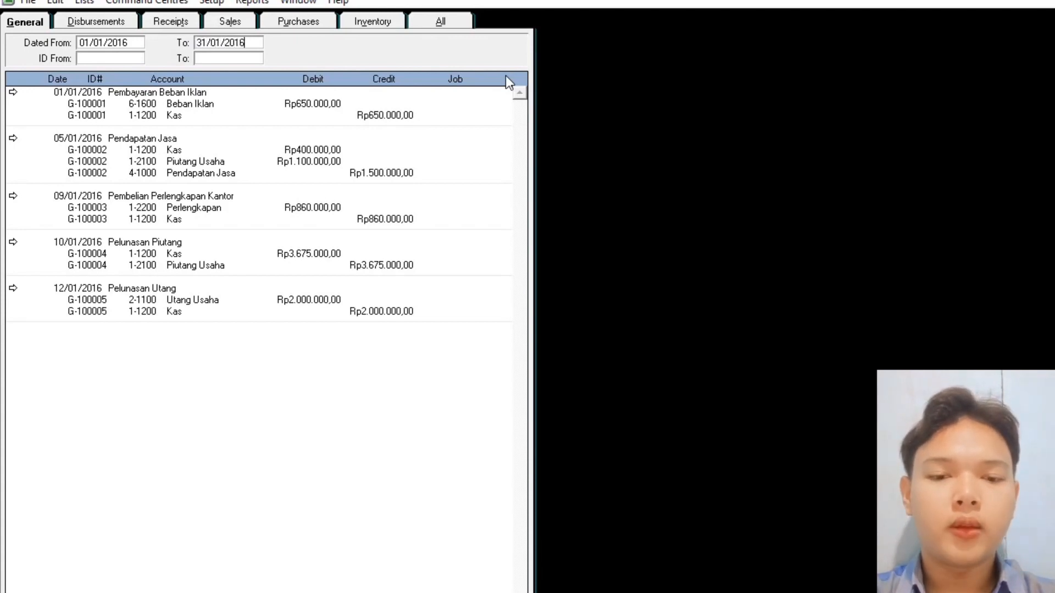
{"action": "key", "text": "Tab"}
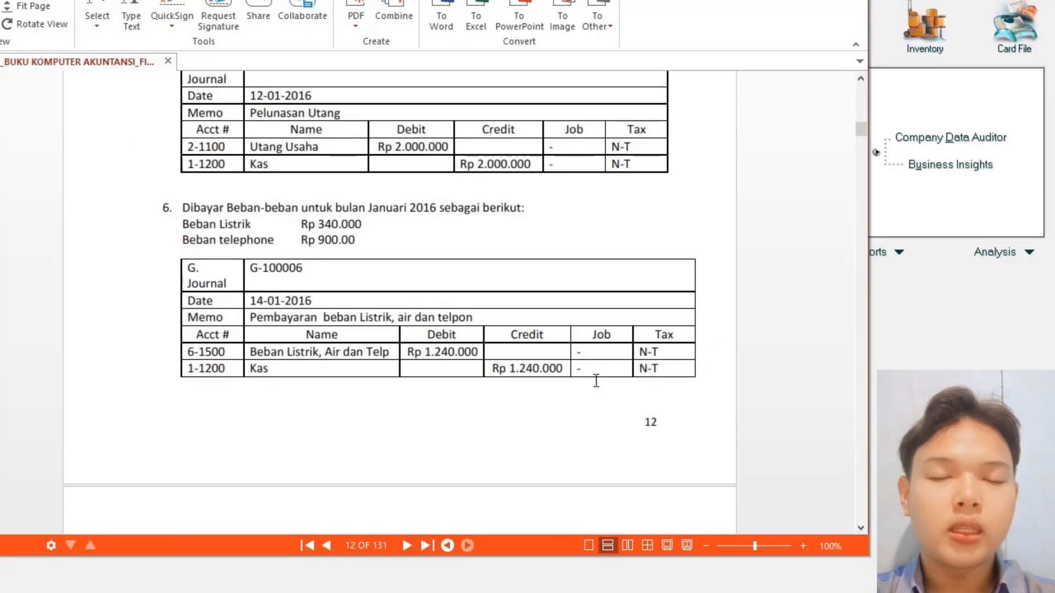
- Find exercise 6, journal G-100006 (Rp 1.240.000 electricity and telephone, 14-01-2016), in the PDF
{"action": "key", "text": "alt+Tab"}
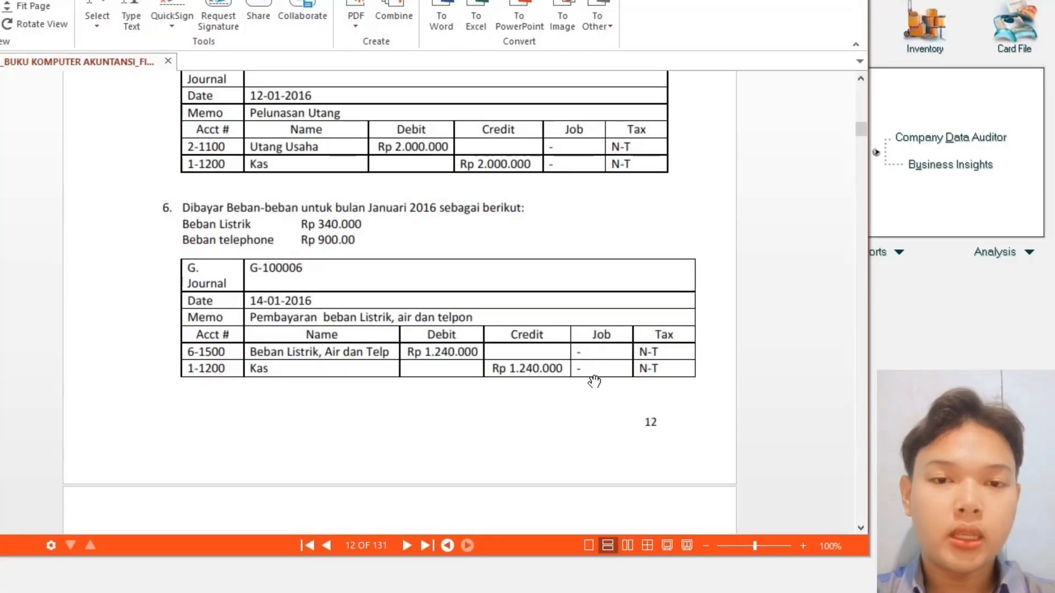
{"action": "scroll", "coordinate": [594, 381], "scroll_direction": "down", "scroll_amount": 1}
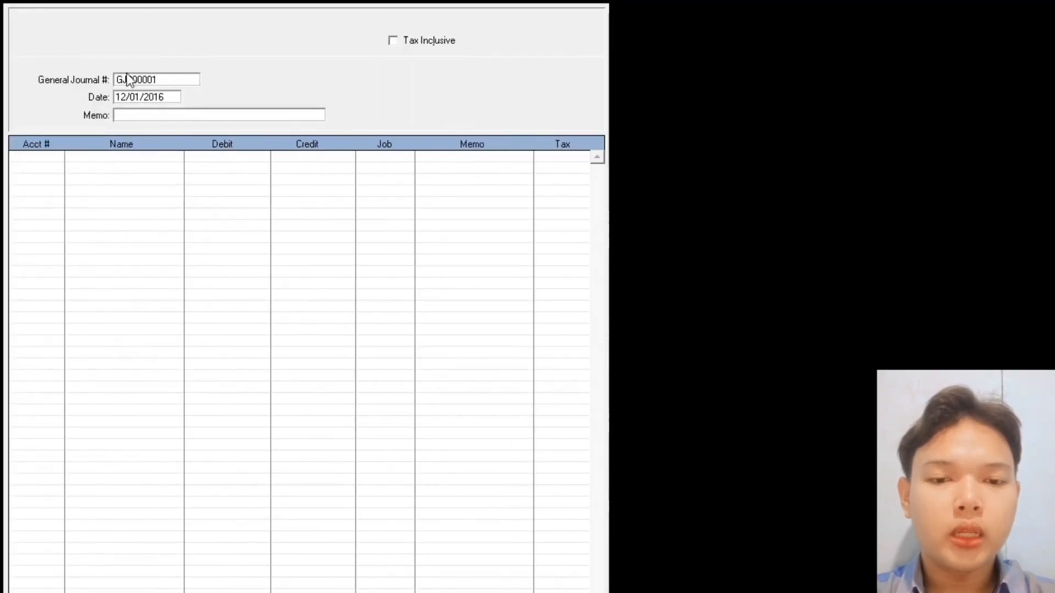
- Enter journal number G-100006, date 14.01.2016 and memo 'Pembayaran Beban Listrik, Air dan Telpon'
{"action": "double_click", "coordinate": [128, 79]}
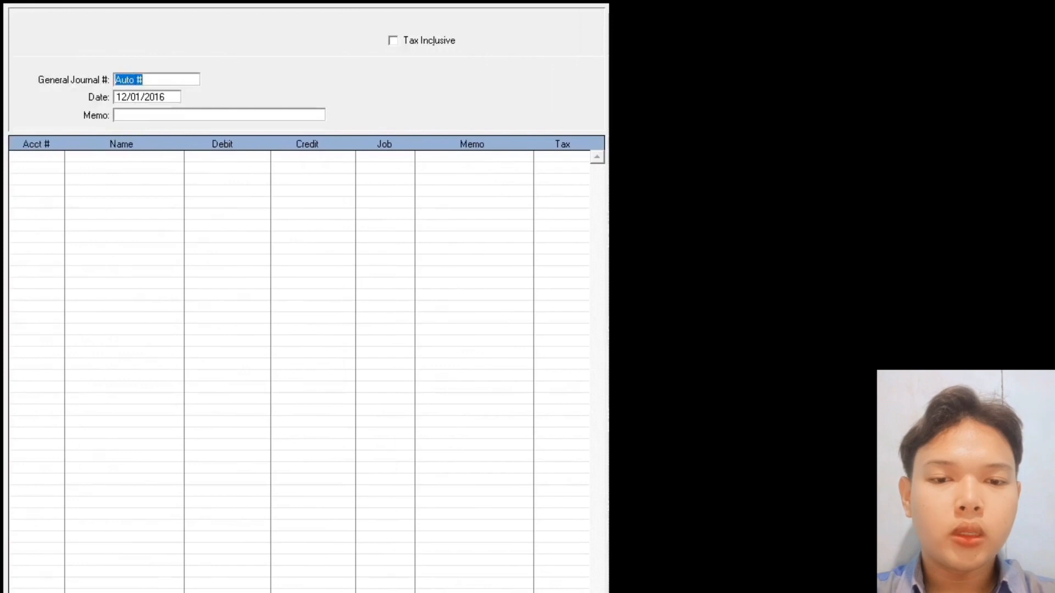
{"action": "type", "text": "G-"}
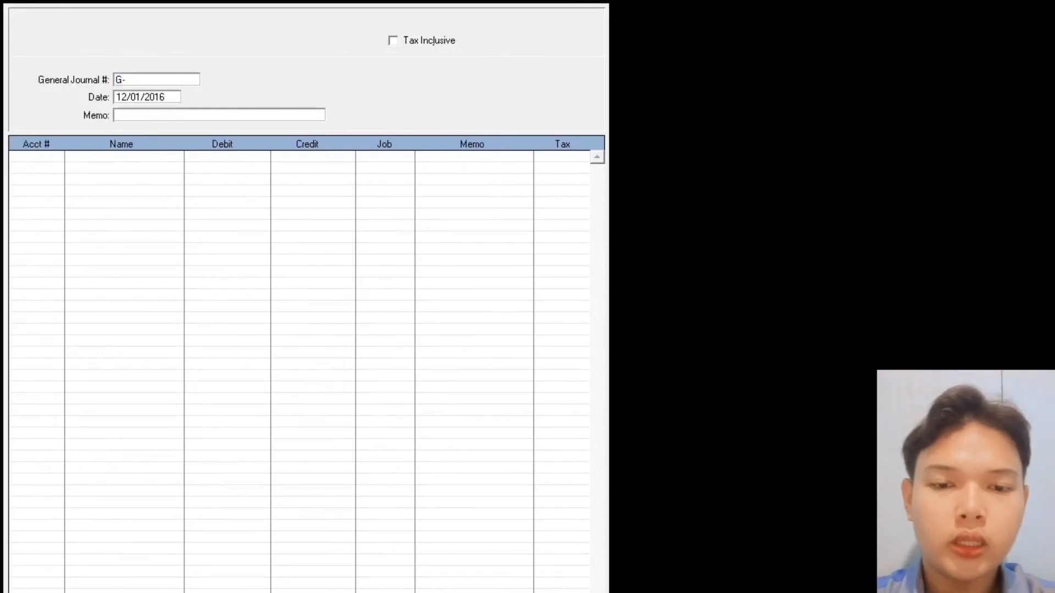
{"action": "type", "text": "1000"}
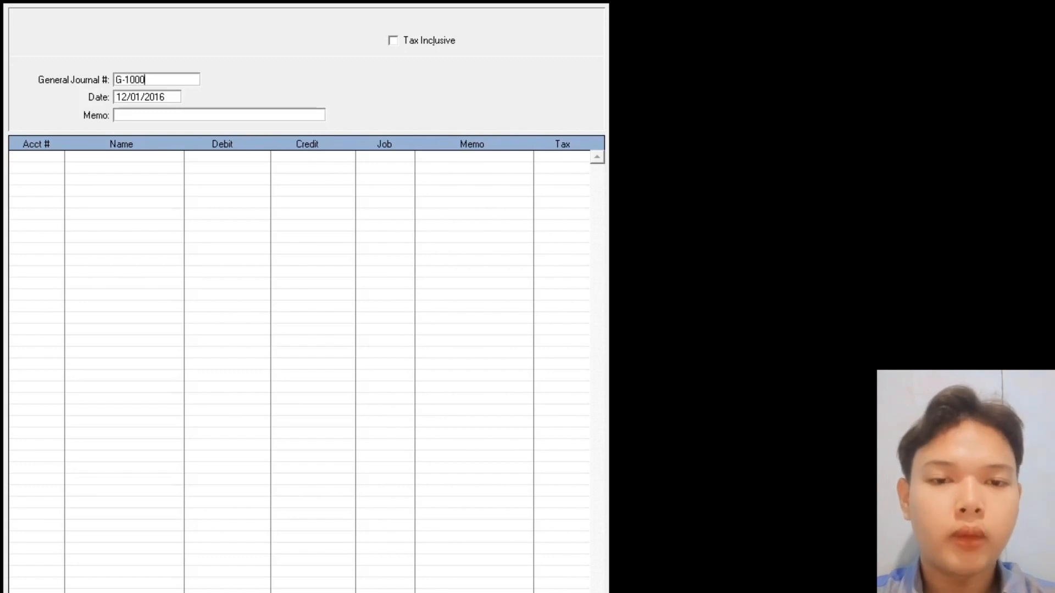
{"action": "type", "text": "06"}
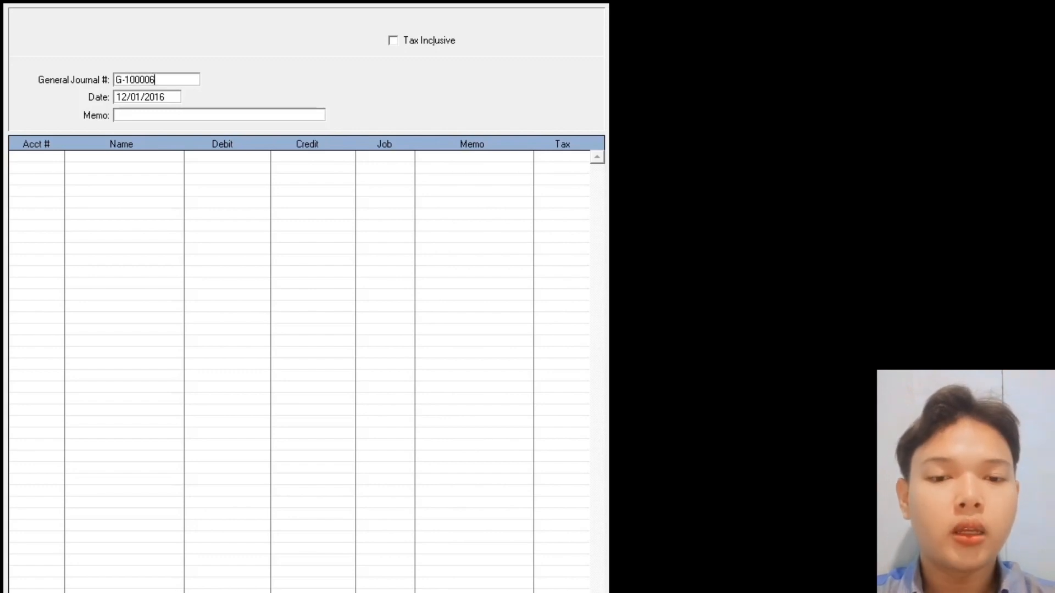
{"action": "key", "text": "Tab"}
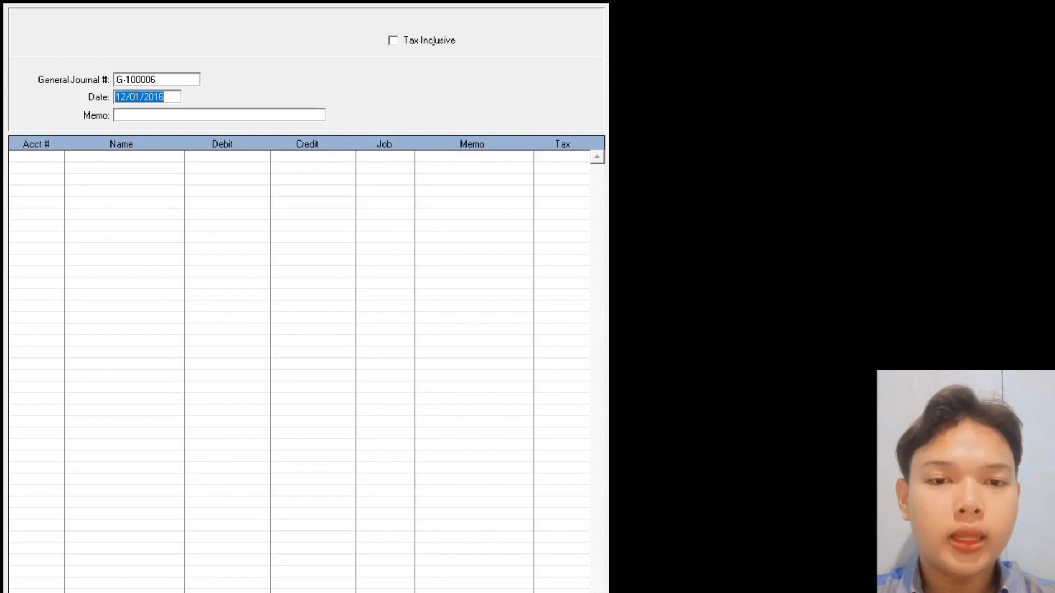
{"action": "type", "text": "14"}
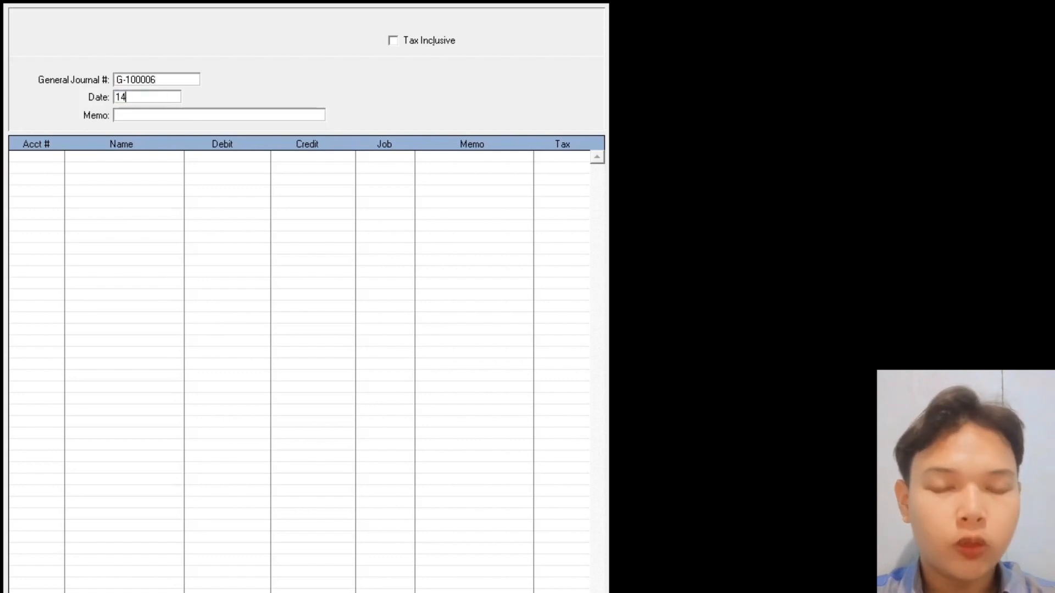
{"action": "type", "text": ".01."}
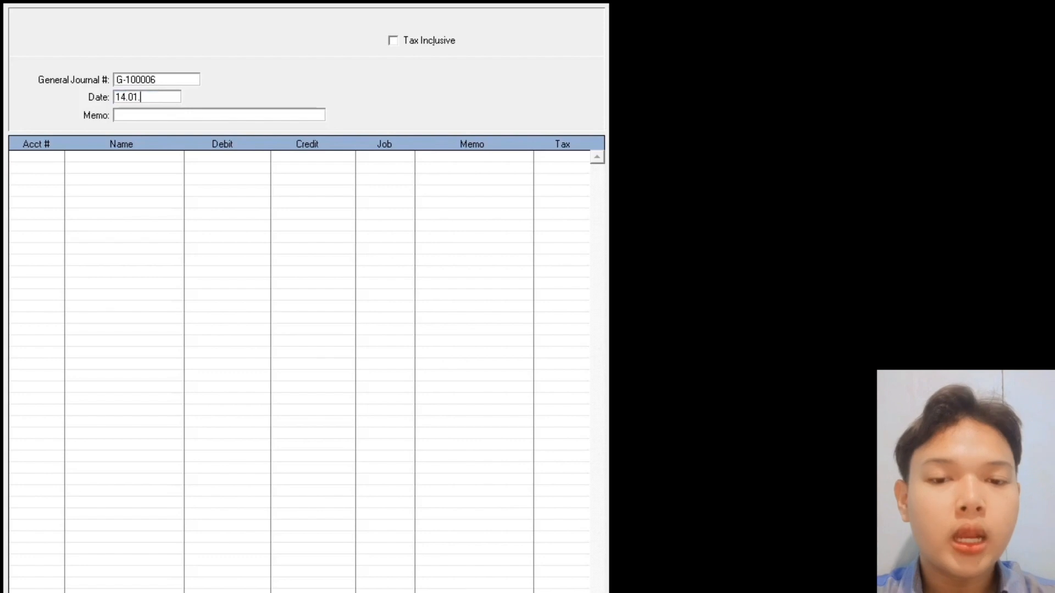
{"action": "type", "text": "2016"}
{"action": "key", "text": "Tab"}
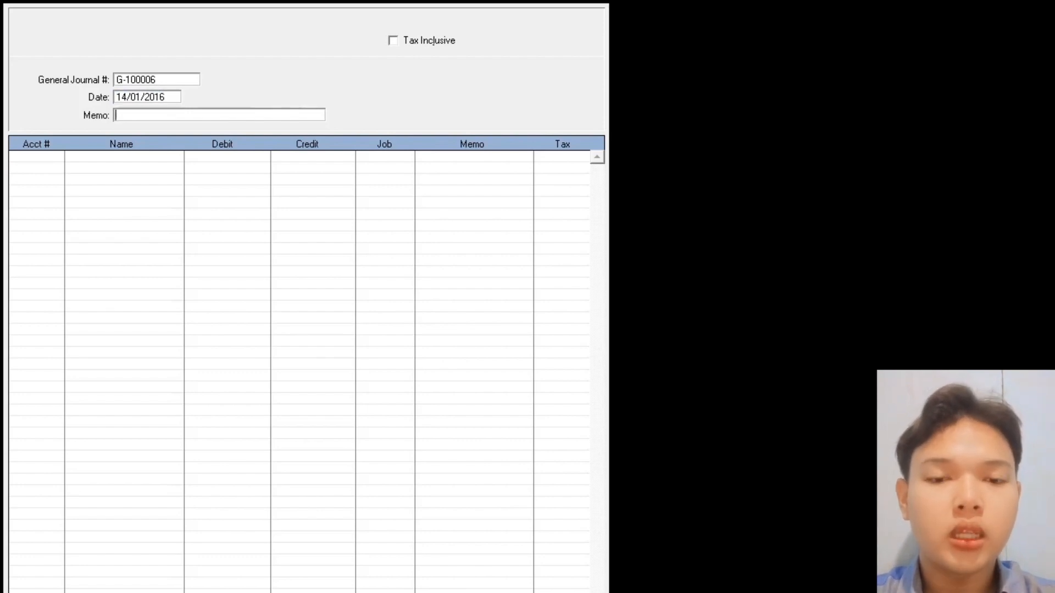
{"action": "type", "text": "Pemba"}
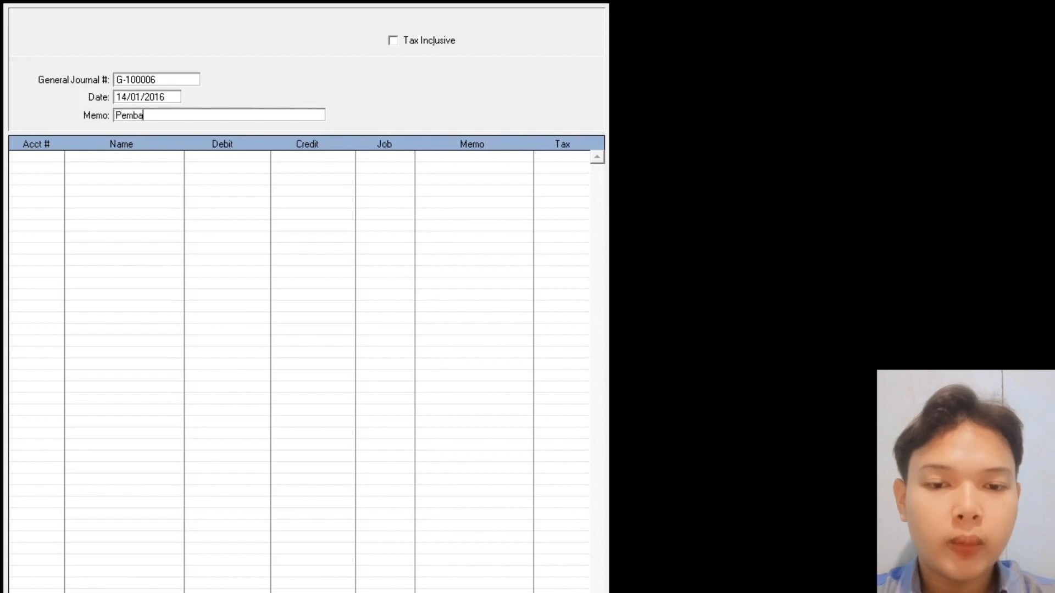
{"action": "type", "text": "yaran Beban "}
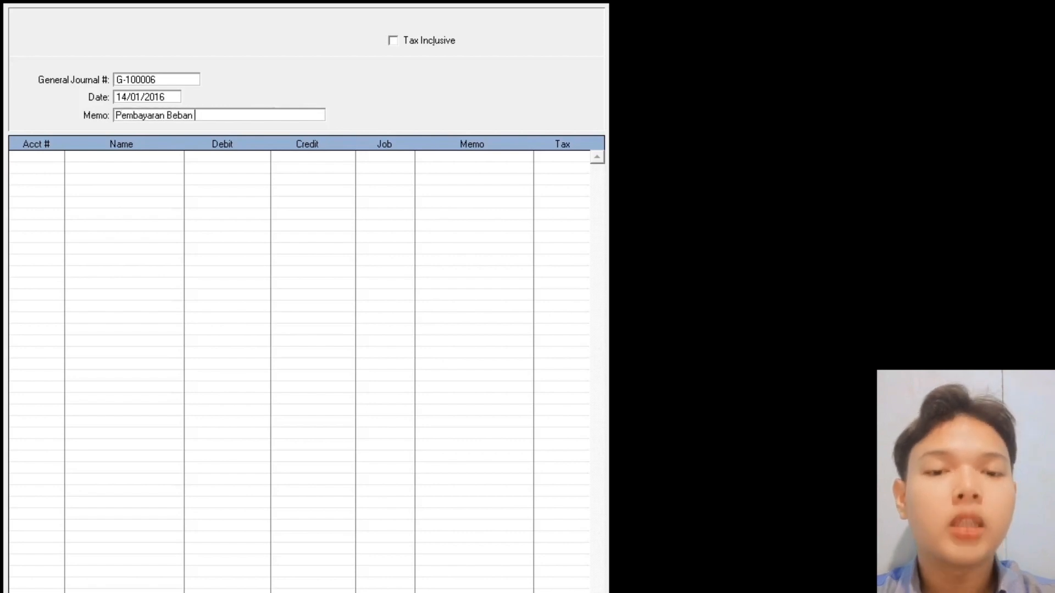
{"action": "type", "text": "Listrik,"}
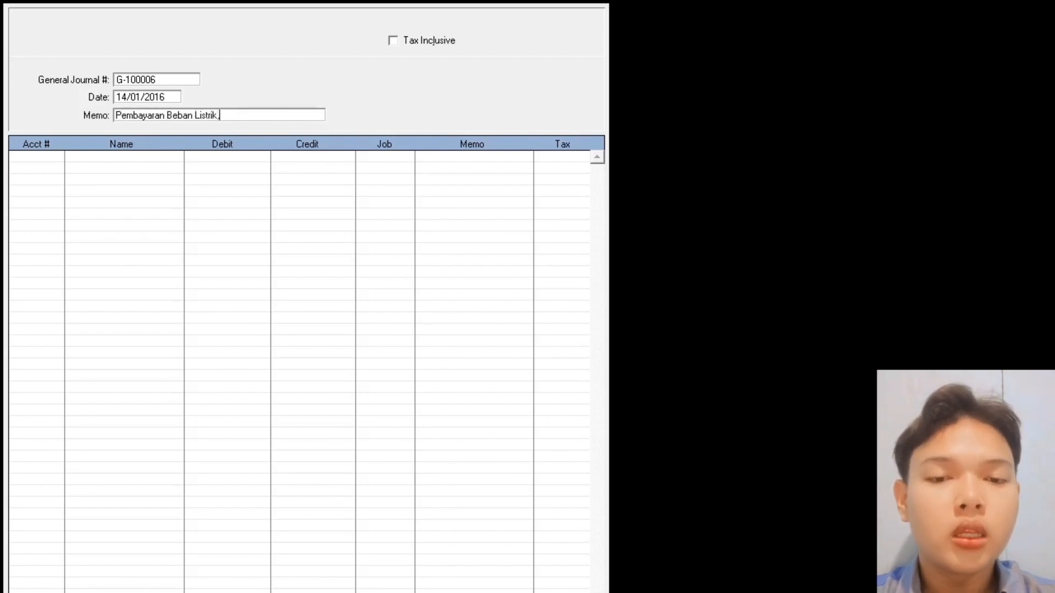
{"action": "type", "text": " Air dan Telpon"}
{"action": "key", "text": "Tab"}
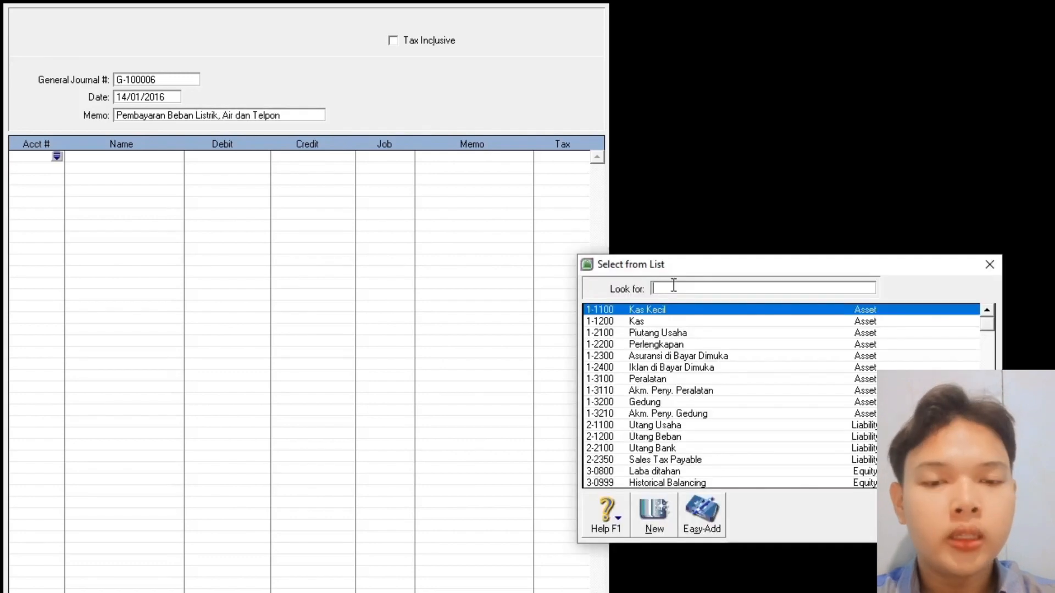
- Debit 6-1500 Beban Listrik Air dan Telpon 1240000, credit 1-1200 Kas, and record the entry
{"action": "type", "text": "6"}
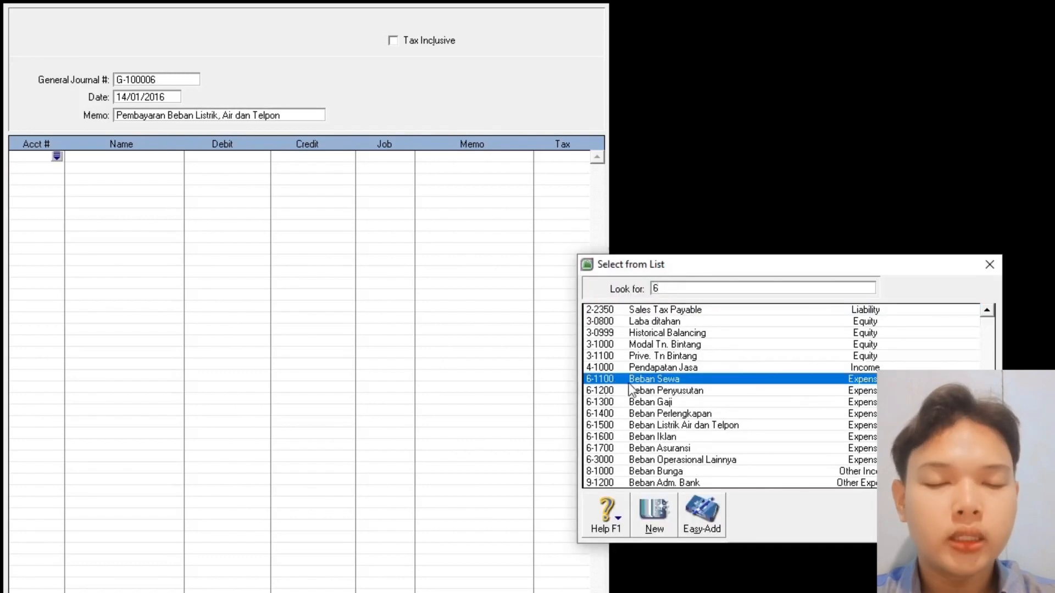
{"action": "left_click", "coordinate": [666, 424]}
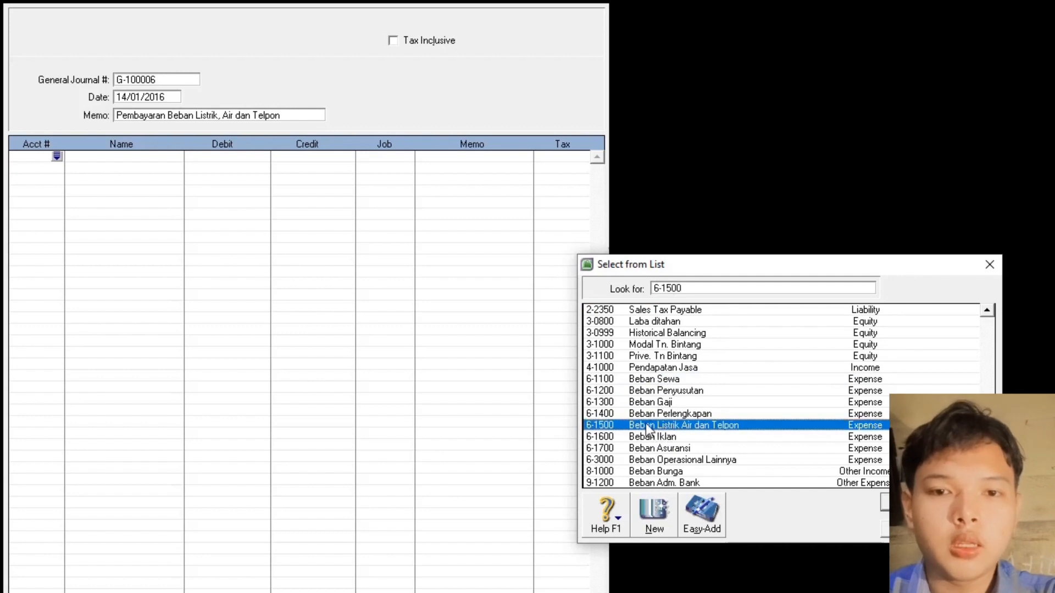
{"action": "double_click", "coordinate": [645, 424]}
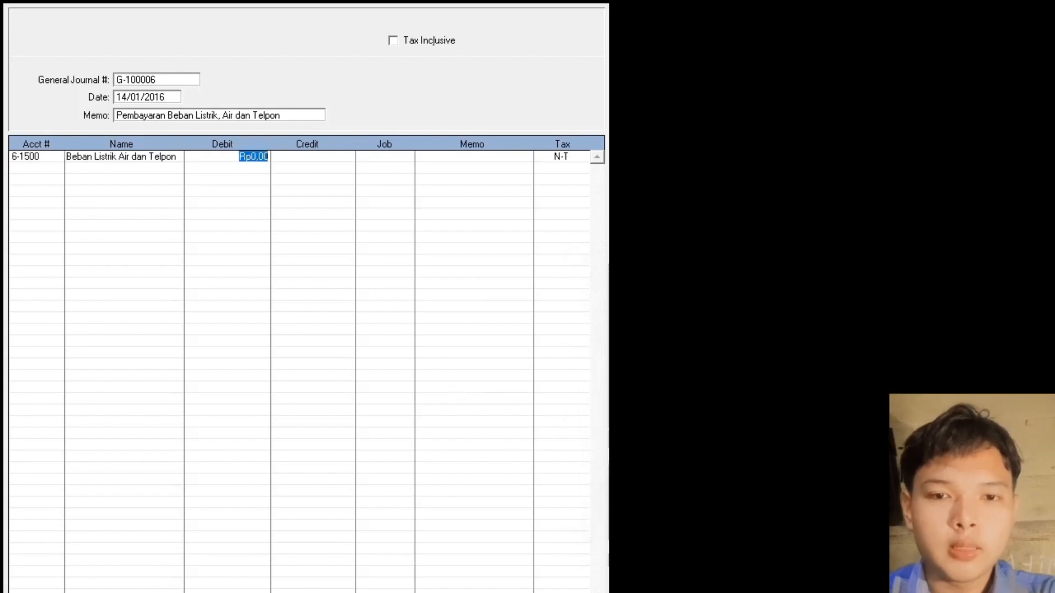
{"action": "type", "text": "1"}
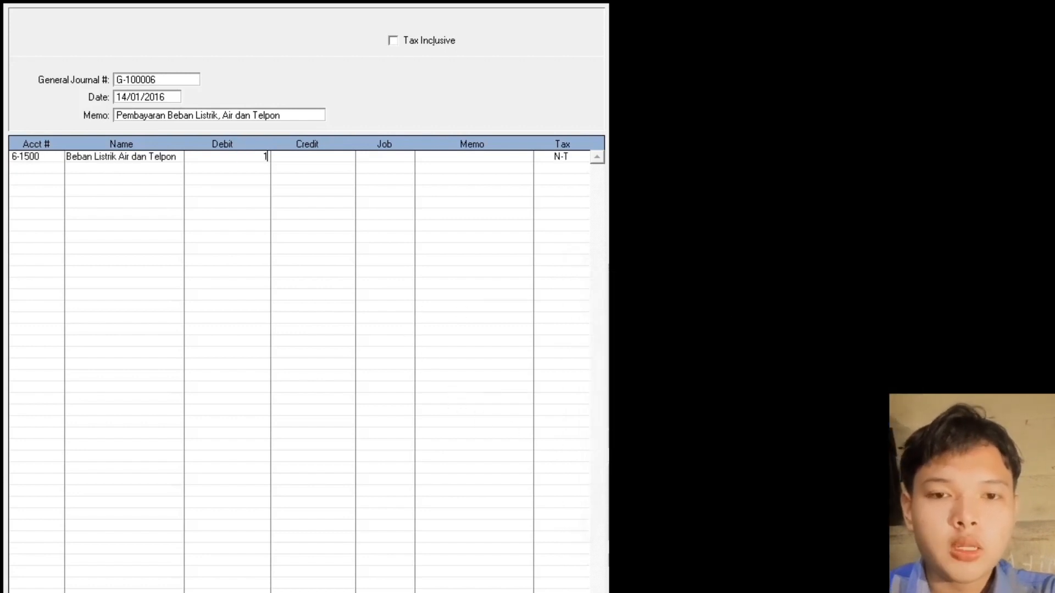
{"action": "type", "text": "240000"}
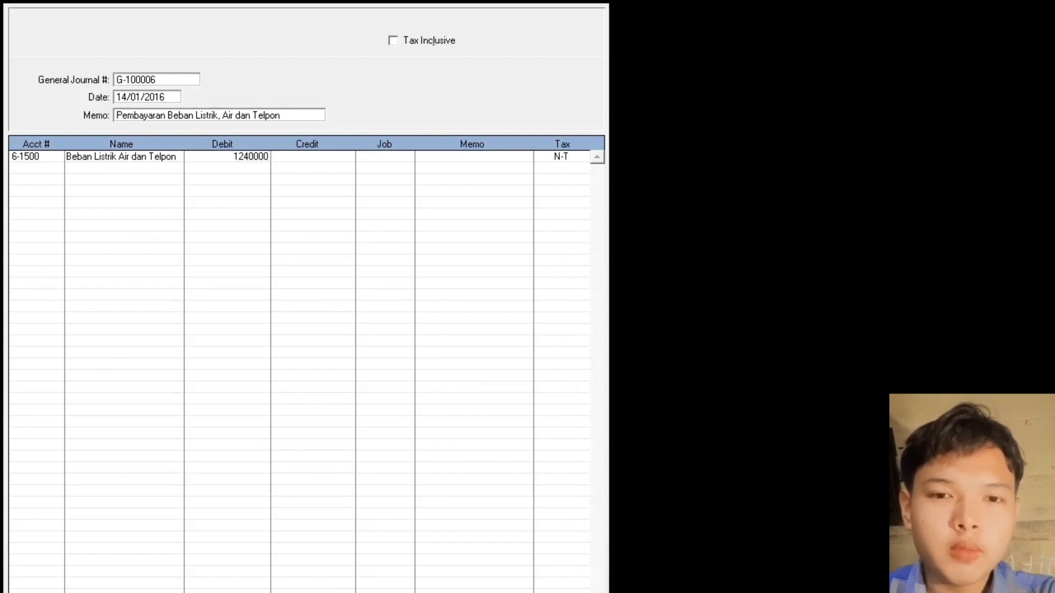
{"action": "key", "text": "Return"}
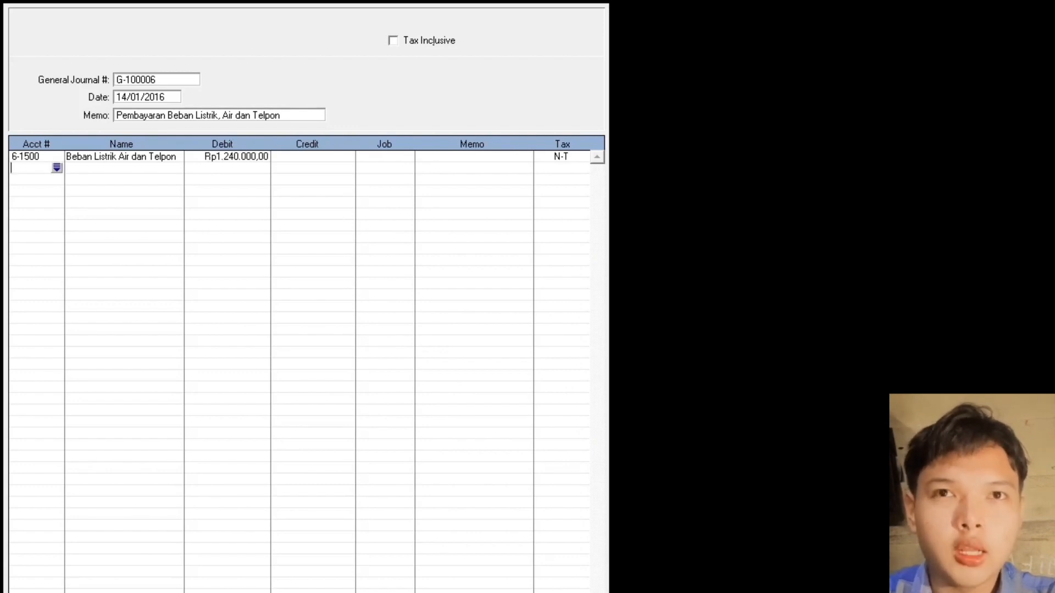
{"action": "key", "text": "Return"}
{"action": "double_click", "coordinate": [632, 322]}
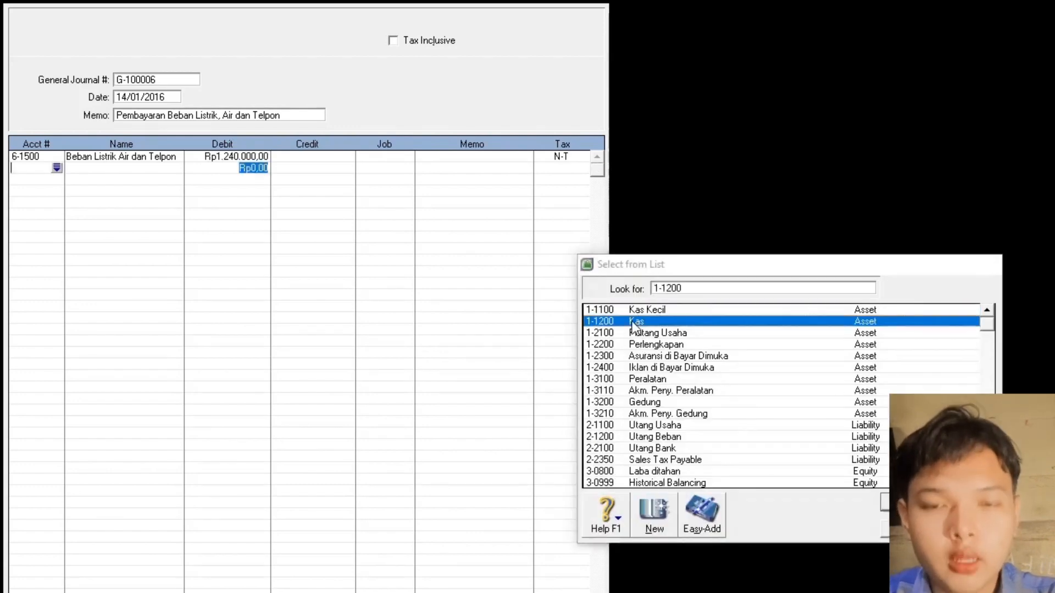
{"action": "left_click", "coordinate": [303, 170]}
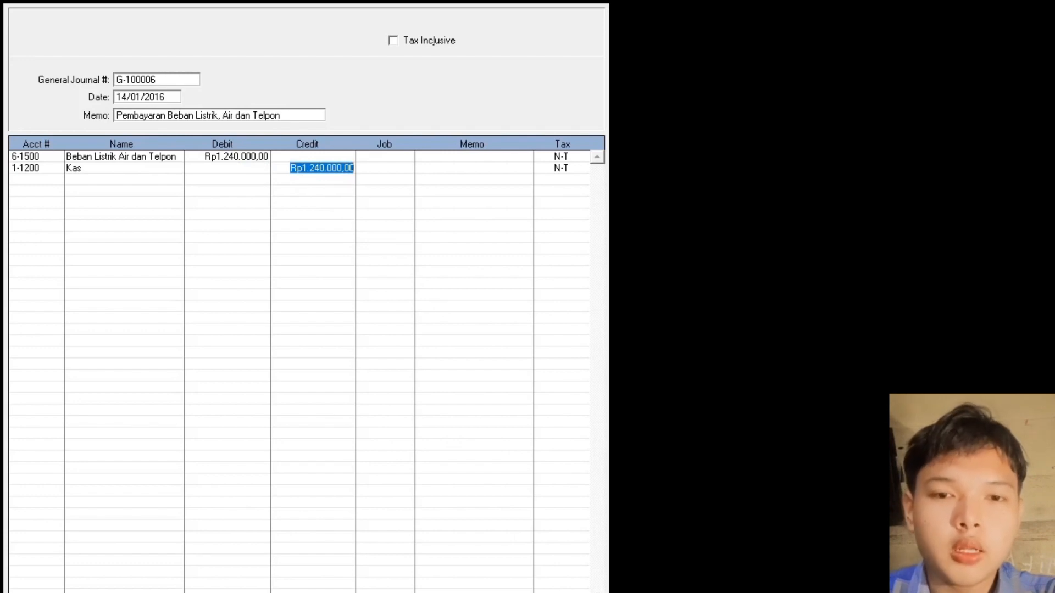
{"action": "key", "text": "Return"}
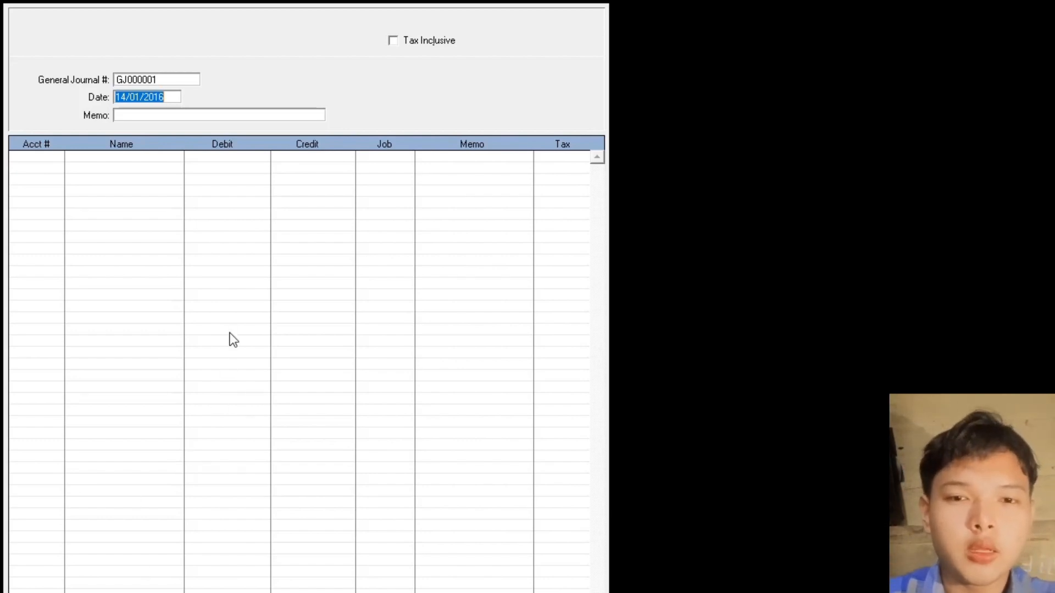
- Enter journal number G-100007, date 15.01.2020 and memo 'Pendapatan Jasa Tunai'
{"action": "double_click", "coordinate": [167, 81]}
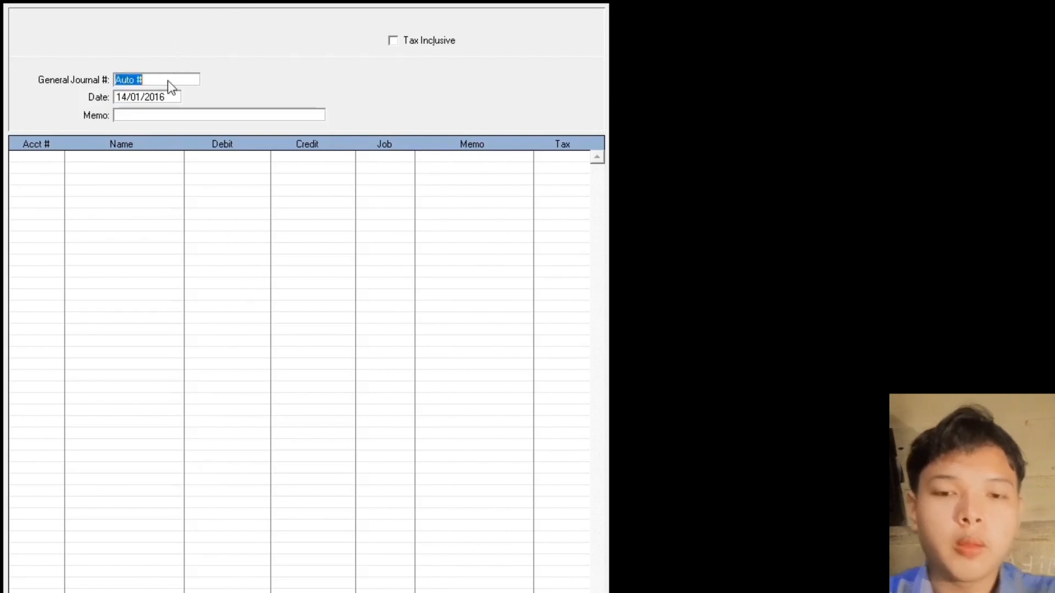
{"action": "type", "text": "G-"}
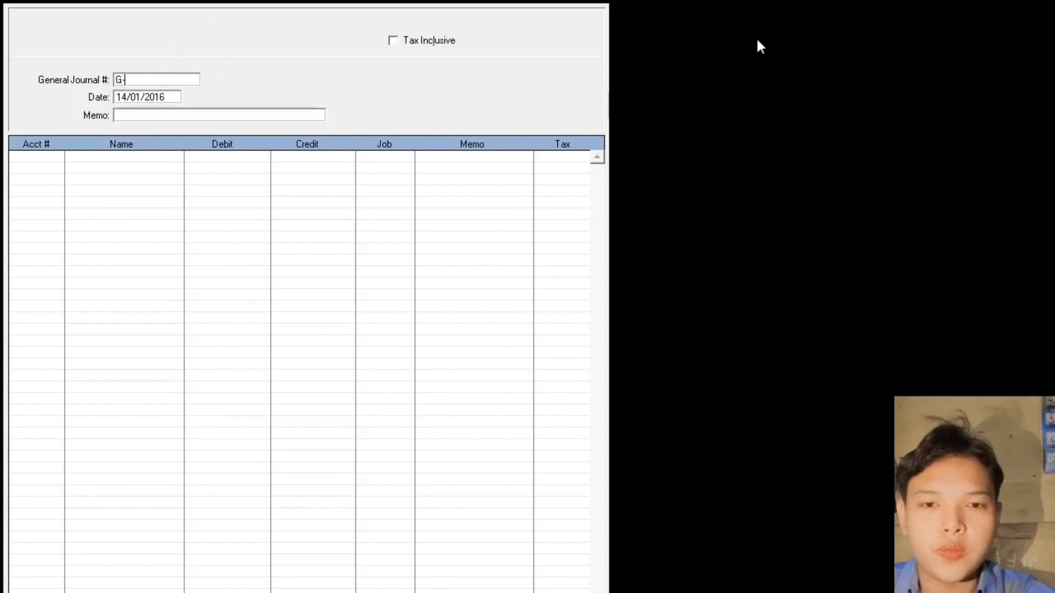
{"action": "type", "text": "10000"}
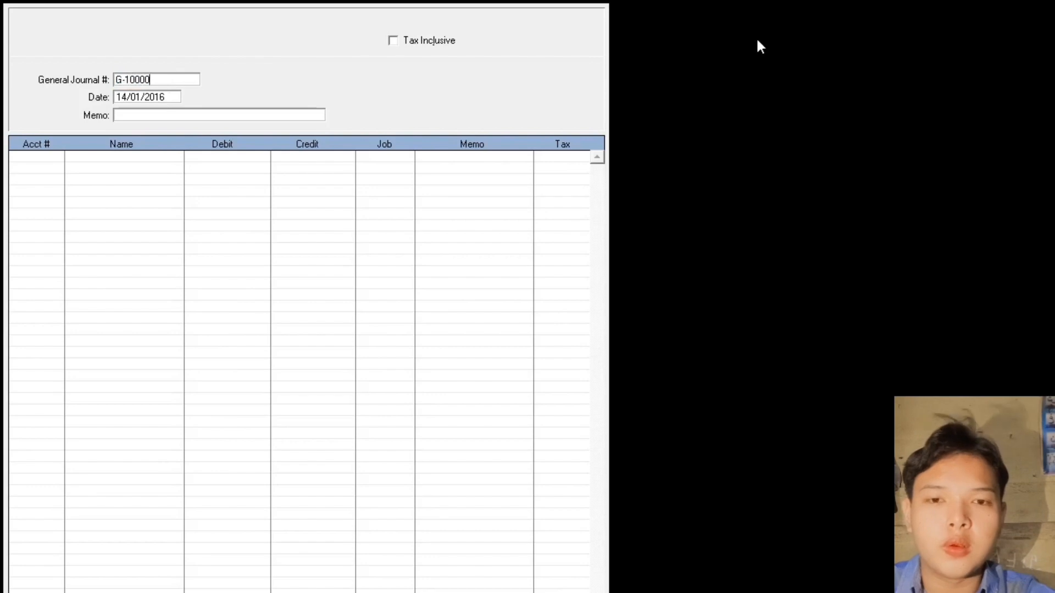
{"action": "type", "text": "7"}
{"action": "key", "text": "Tab"}
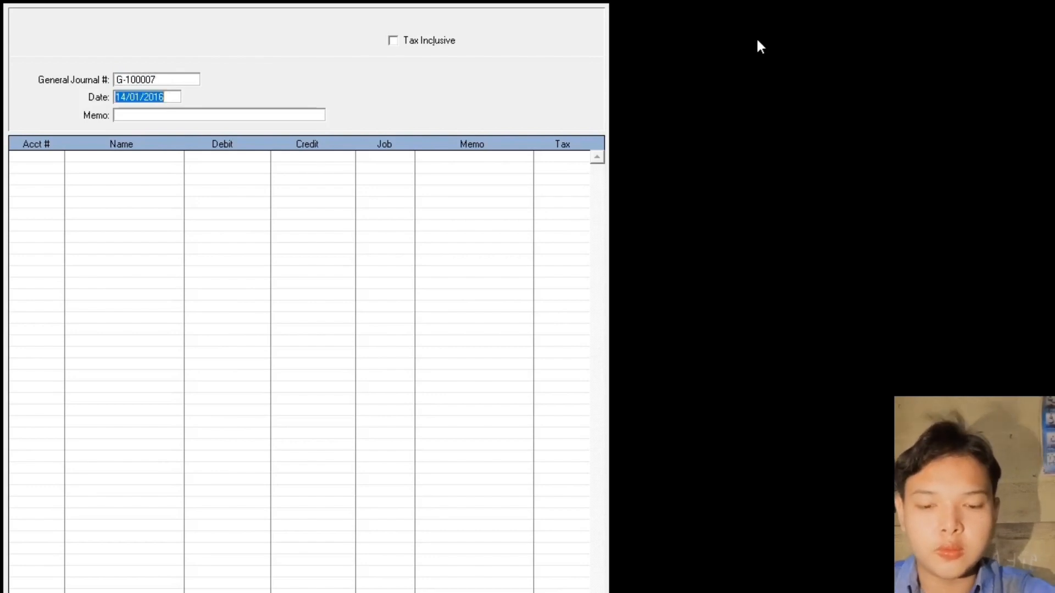
{"action": "type", "text": "15.01.2020"}
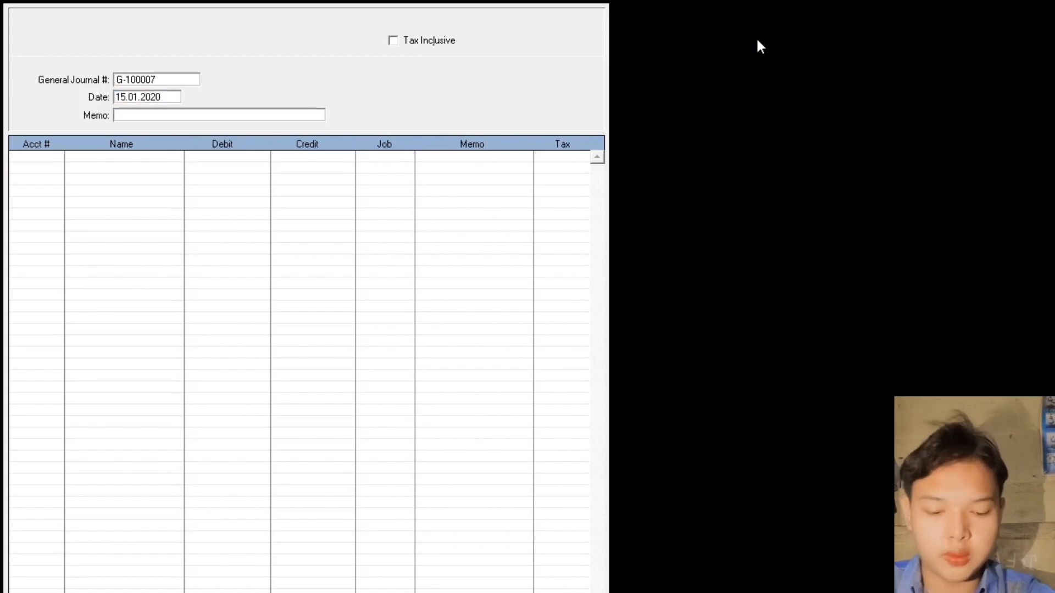
{"action": "key", "text": "Tab"}
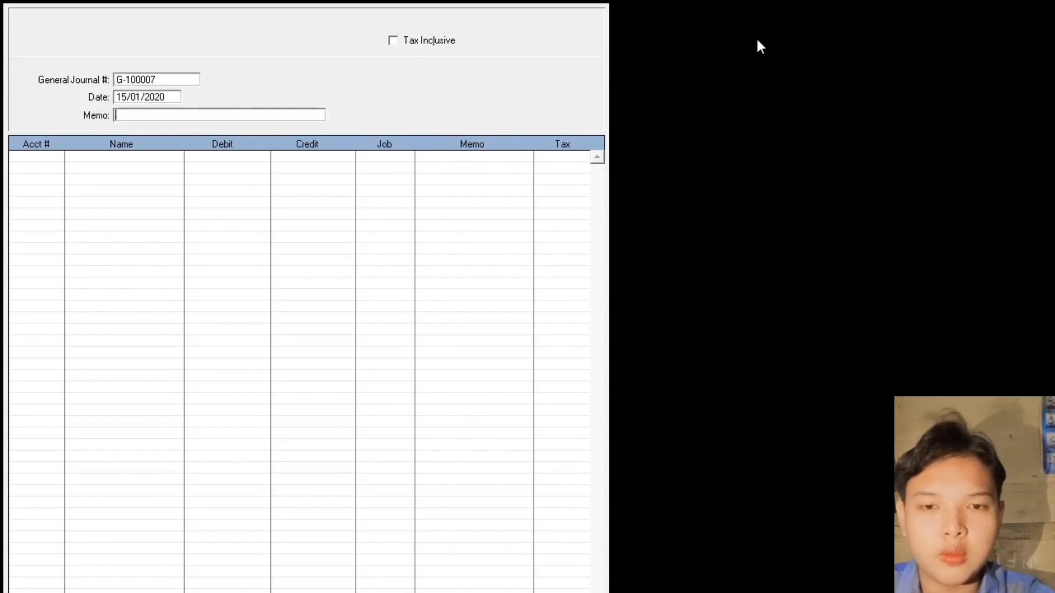
{"action": "type", "text": "Penda"}
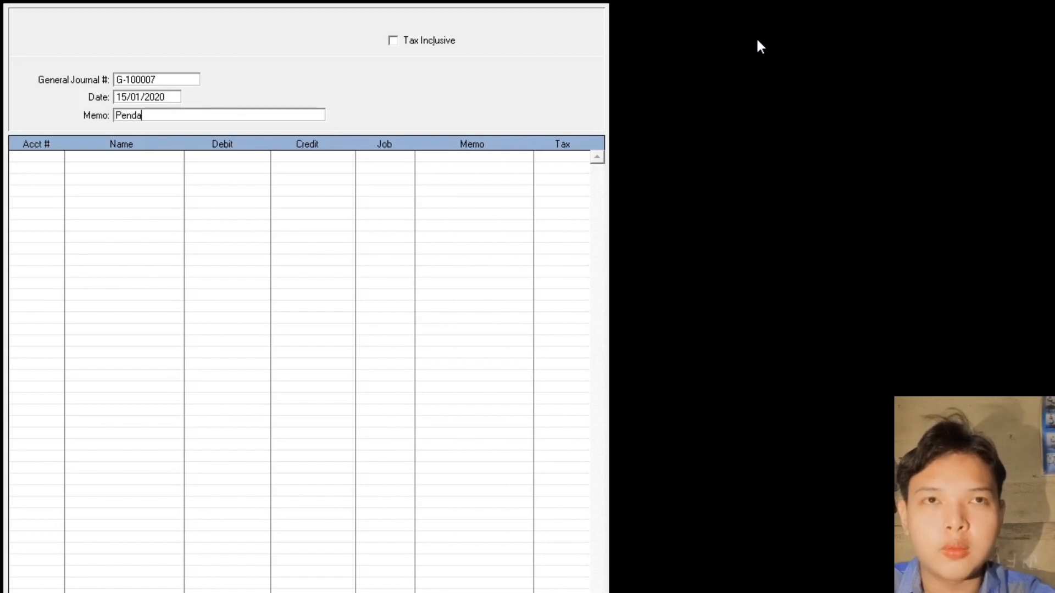
{"action": "type", "text": "patan Jasa Tunai"}
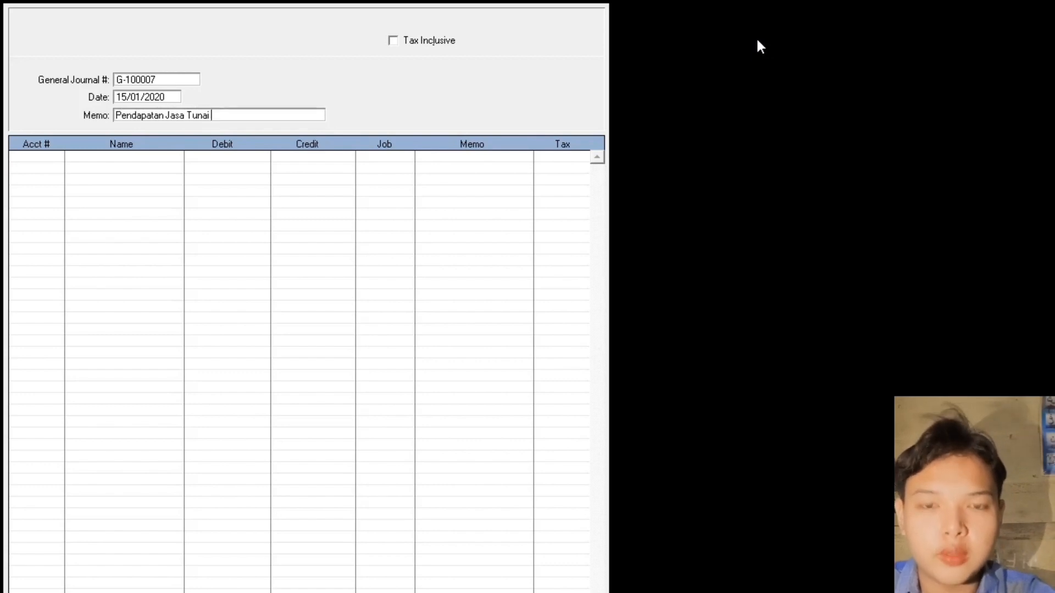
{"action": "key", "text": "Tab"}
{"action": "key", "text": "Tab"}
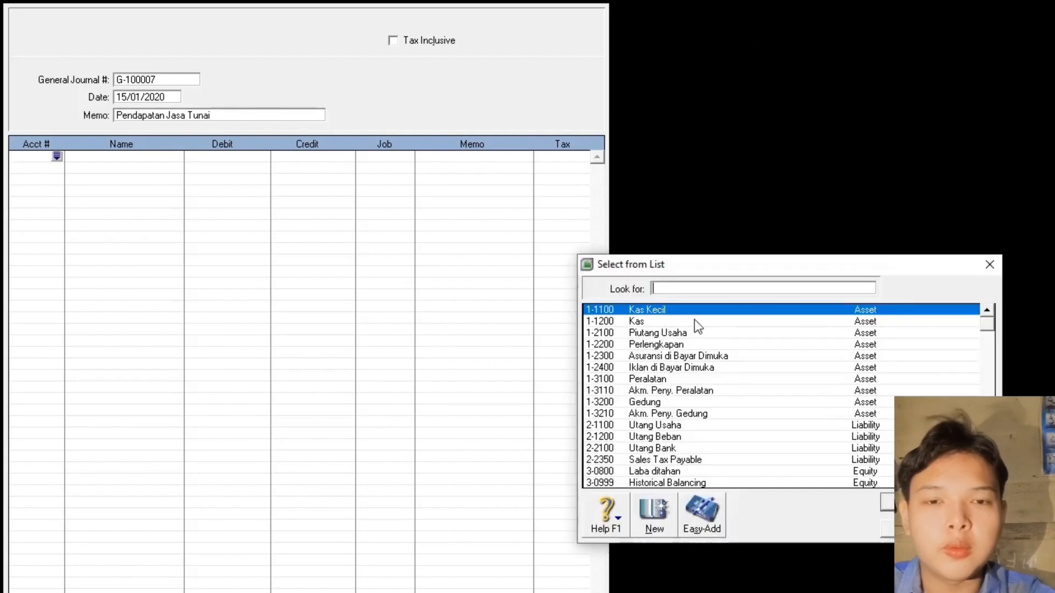
- Debit Kas 1.800.000, credit 4-1000 Pendapatan Jasa with the balancing amount, and record the journal
{"action": "double_click", "coordinate": [667, 320]}
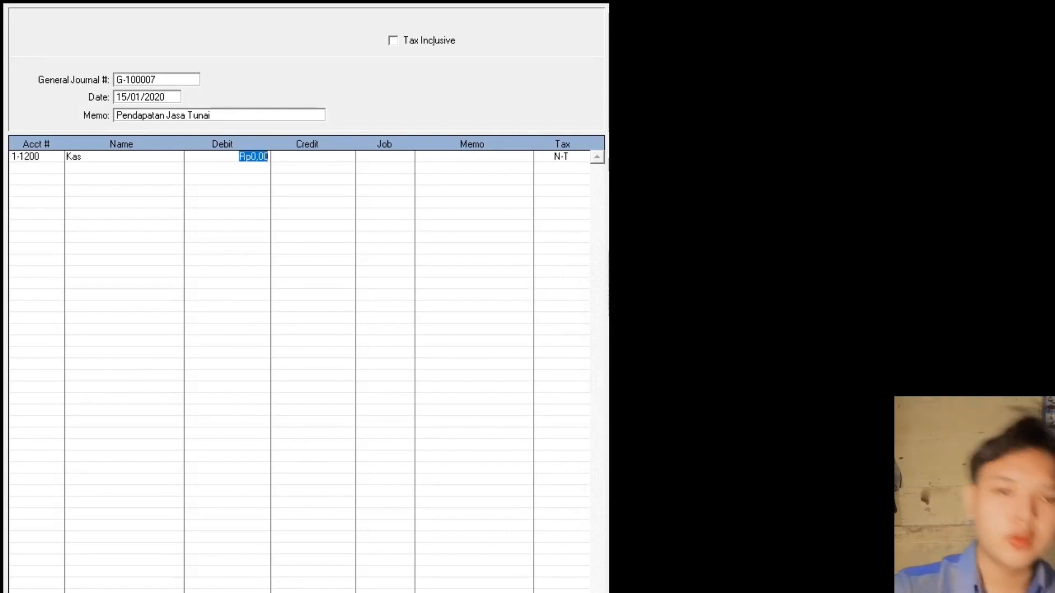
{"action": "type", "text": "1.800.000"}
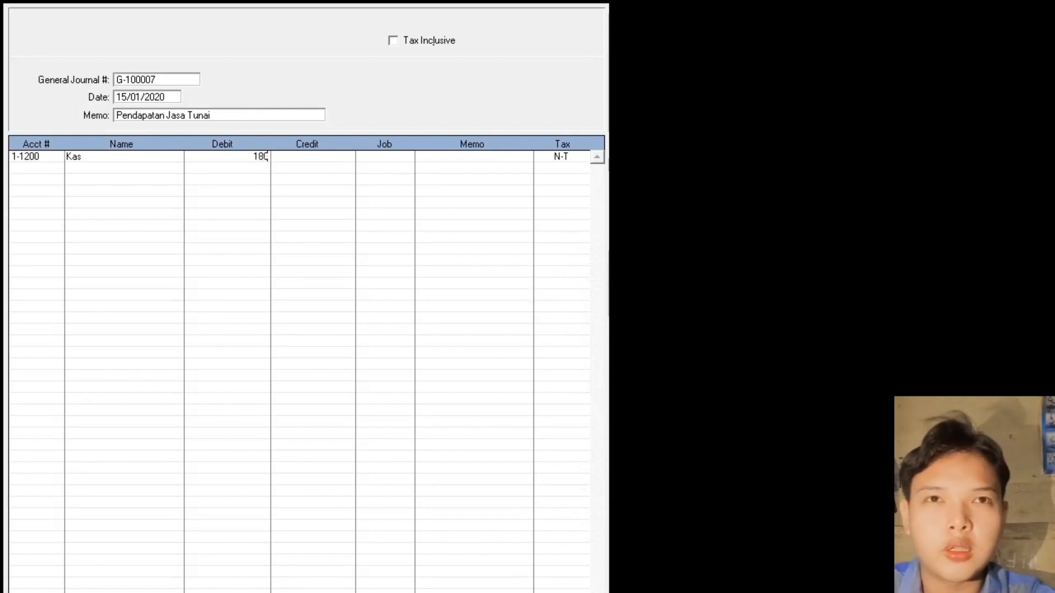
{"action": "key", "text": "Return"}
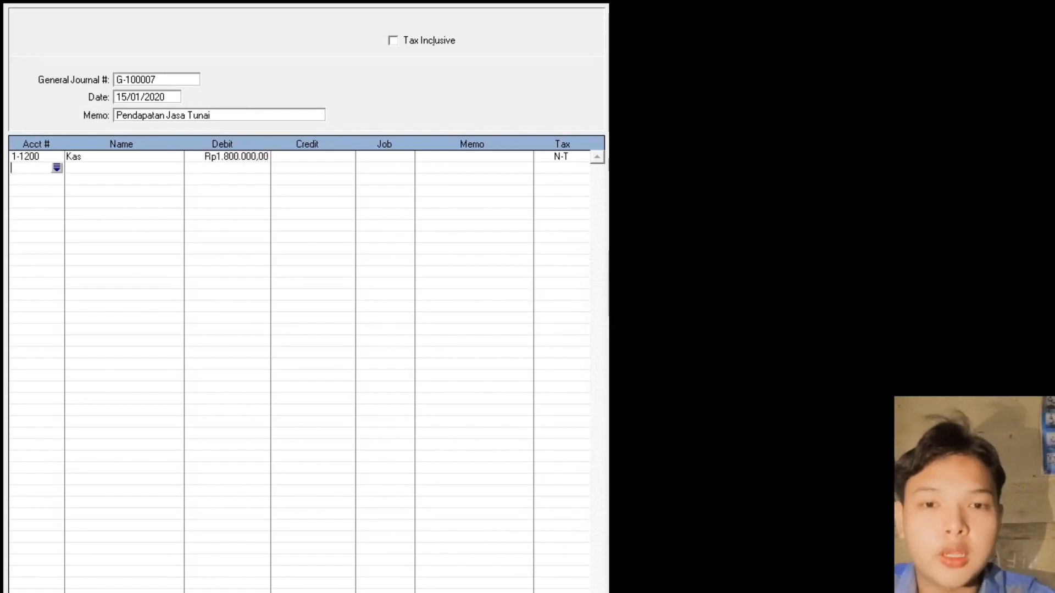
{"action": "key", "text": "Return"}
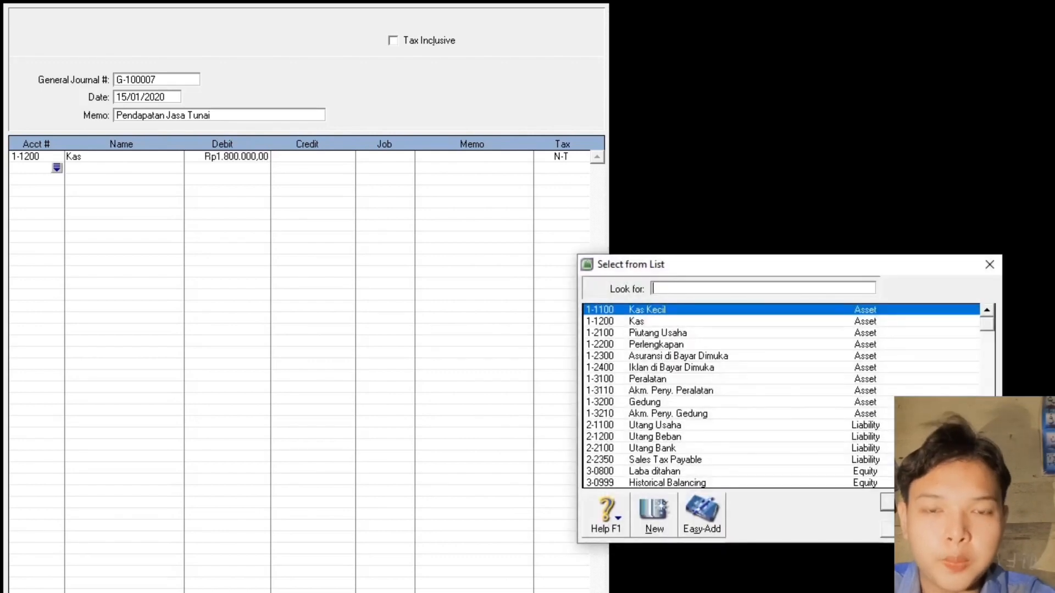
{"action": "type", "text": "4"}
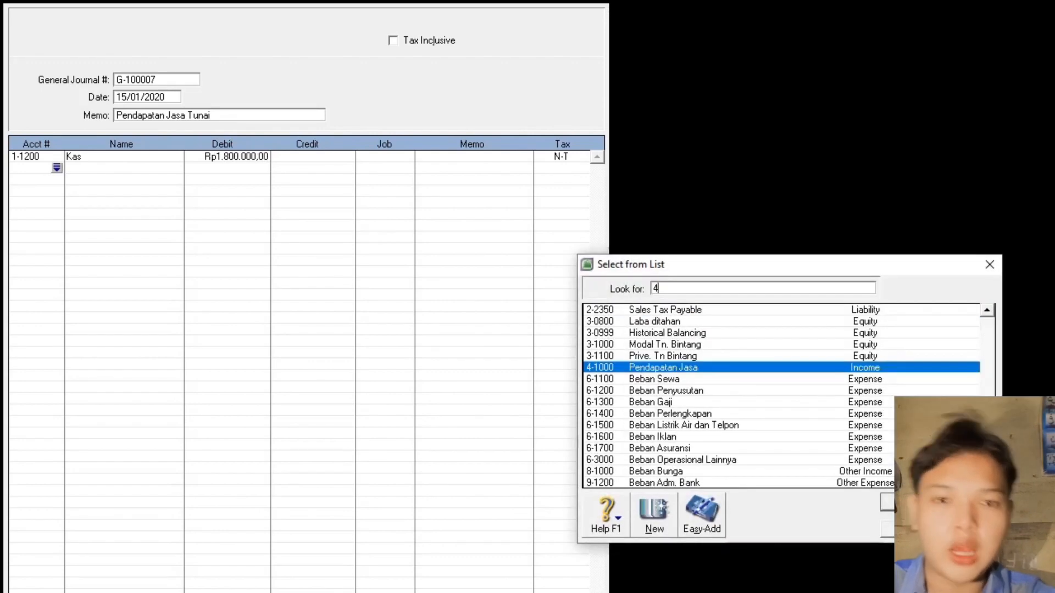
{"action": "double_click", "coordinate": [700, 367]}
{"action": "left_click", "coordinate": [318, 170]}
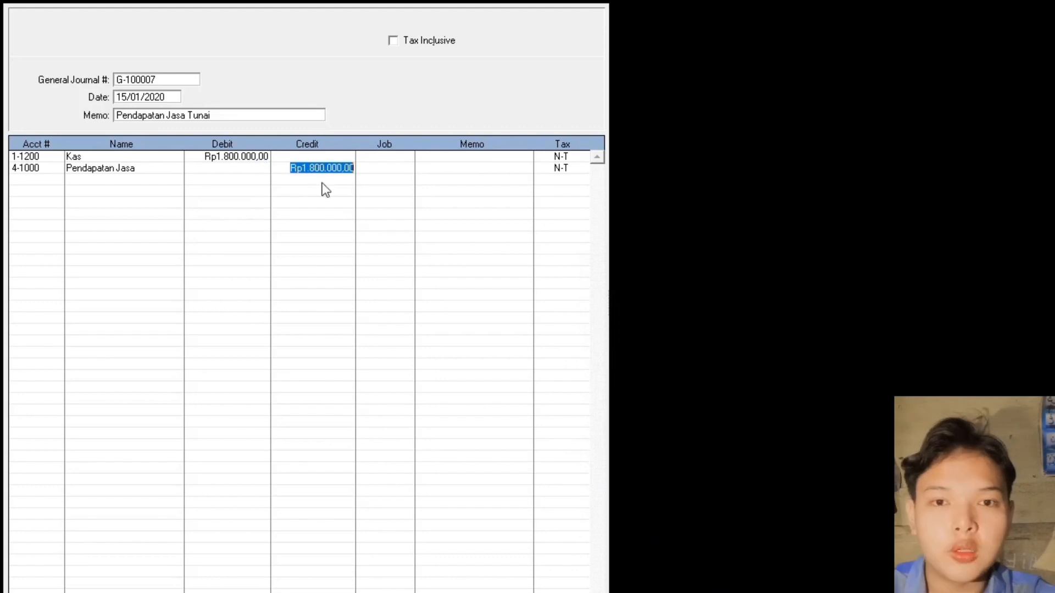
{"action": "left_click", "coordinate": [335, 223]}
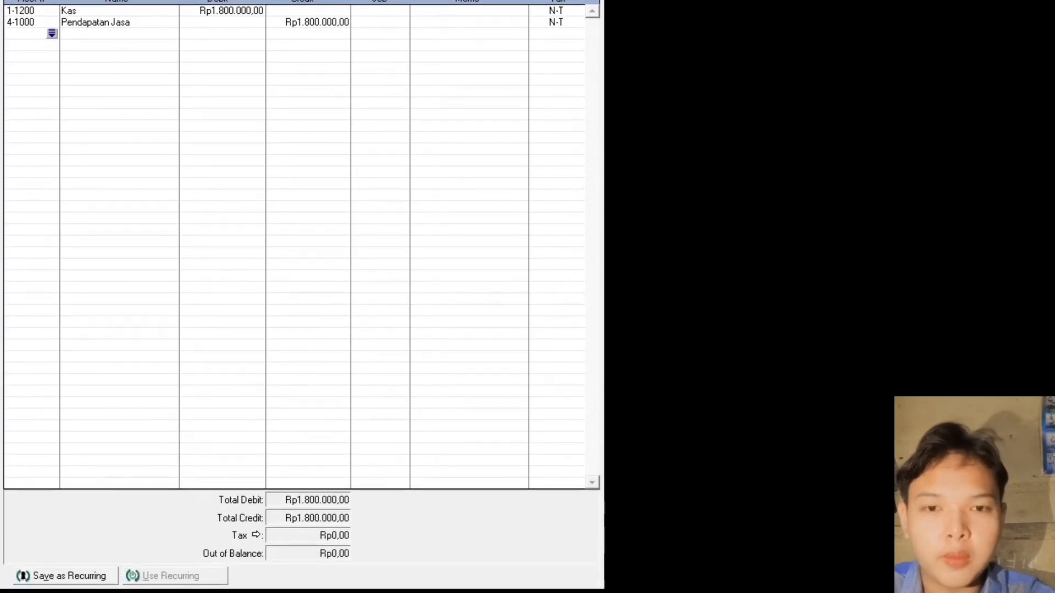
{"action": "key", "text": "Return"}
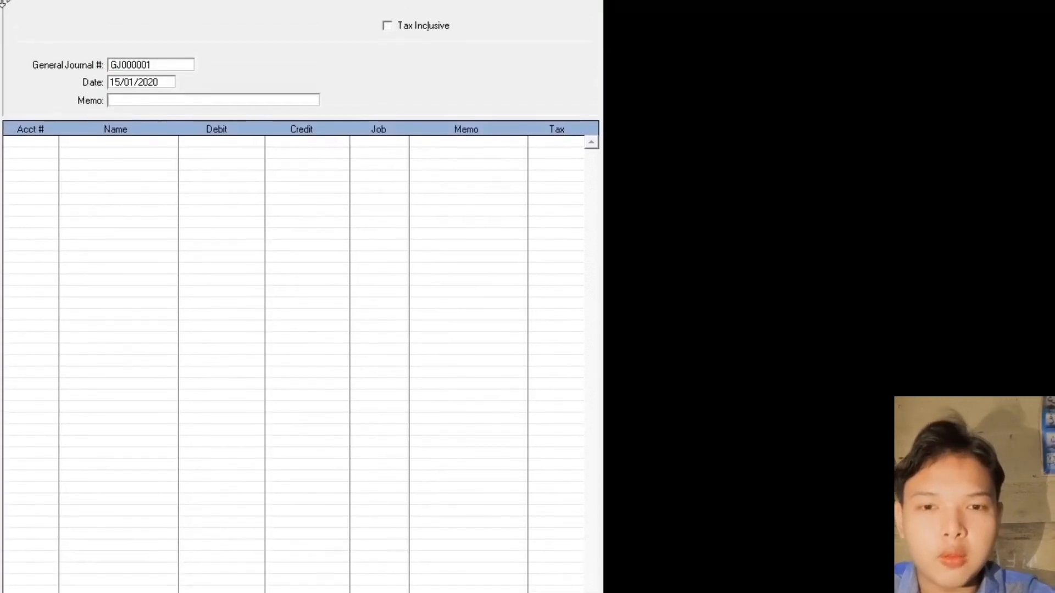
- Enter journal number G-100008, date 16.01.2016 and memo 'Pembayaran Beban Gaji'
{"action": "left_click", "coordinate": [170, 64]}
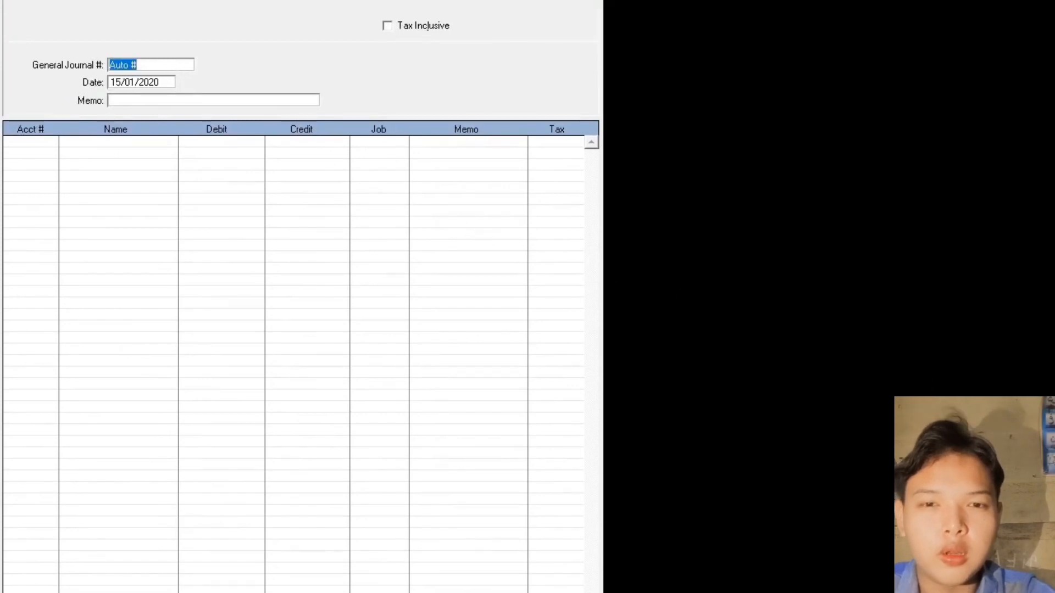
{"action": "type", "text": "G-1000"}
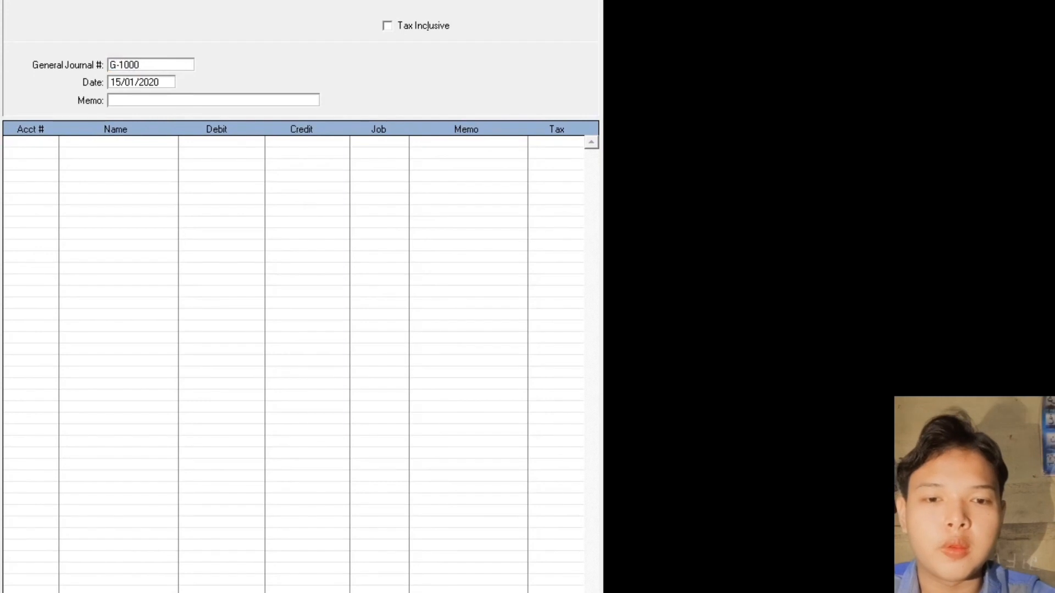
{"action": "type", "text": "08"}
{"action": "key", "text": "Tab"}
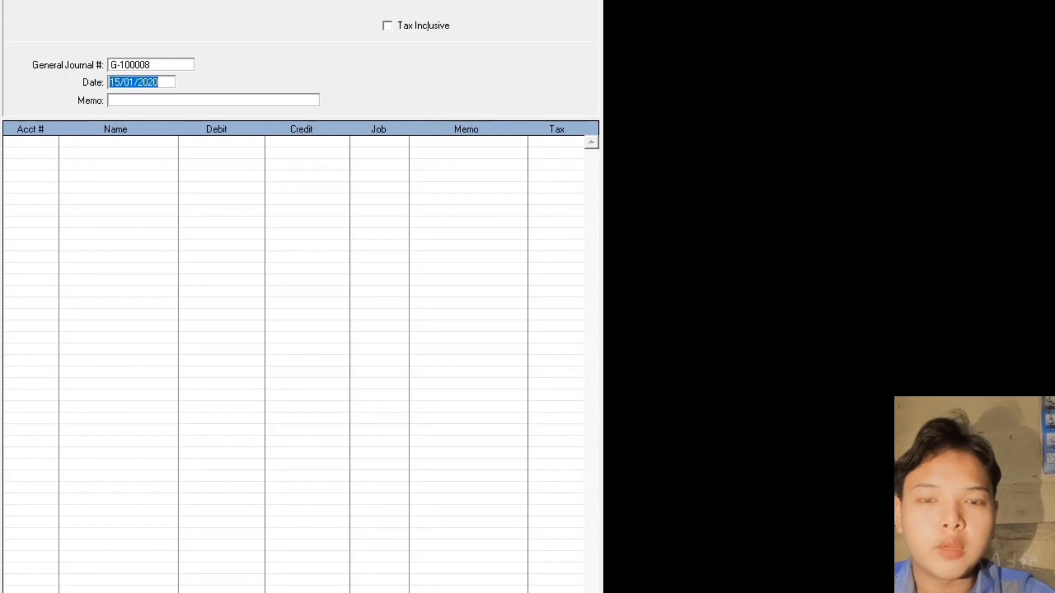
{"action": "type", "text": "16"}
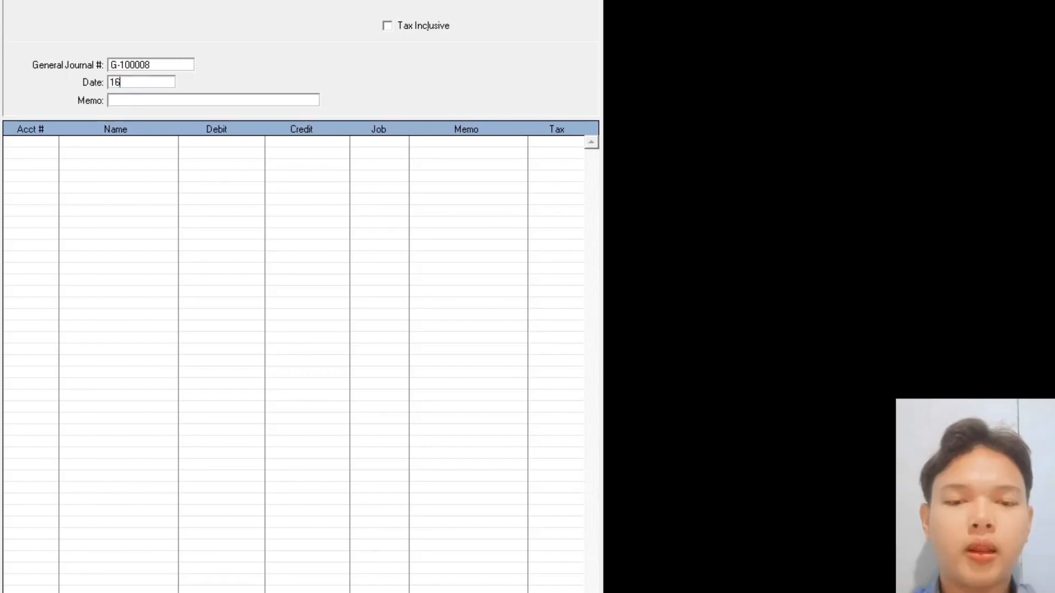
{"action": "type", "text": ".01"}
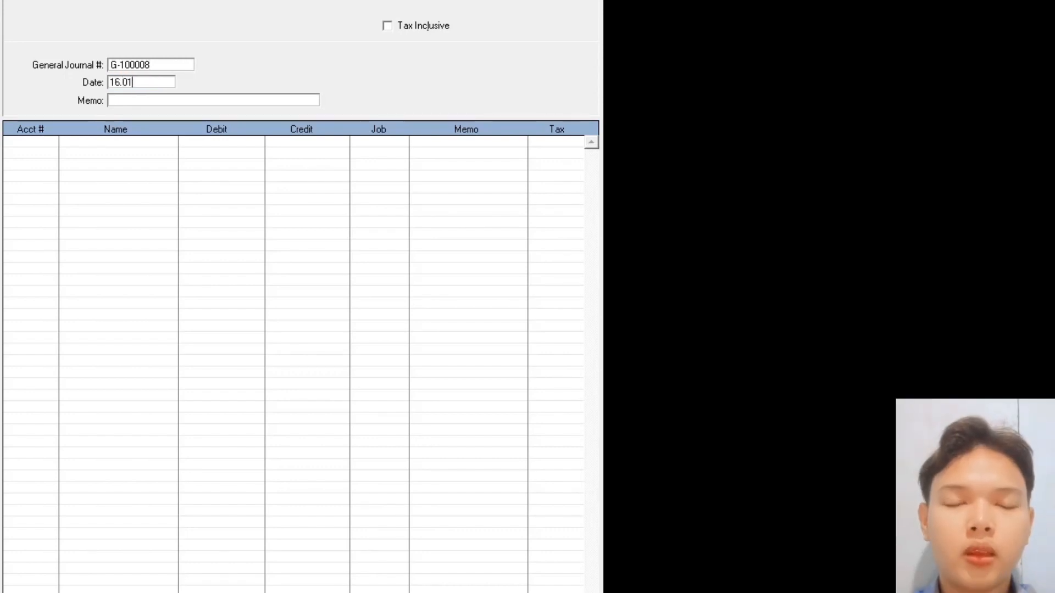
{"action": "type", "text": ".2016"}
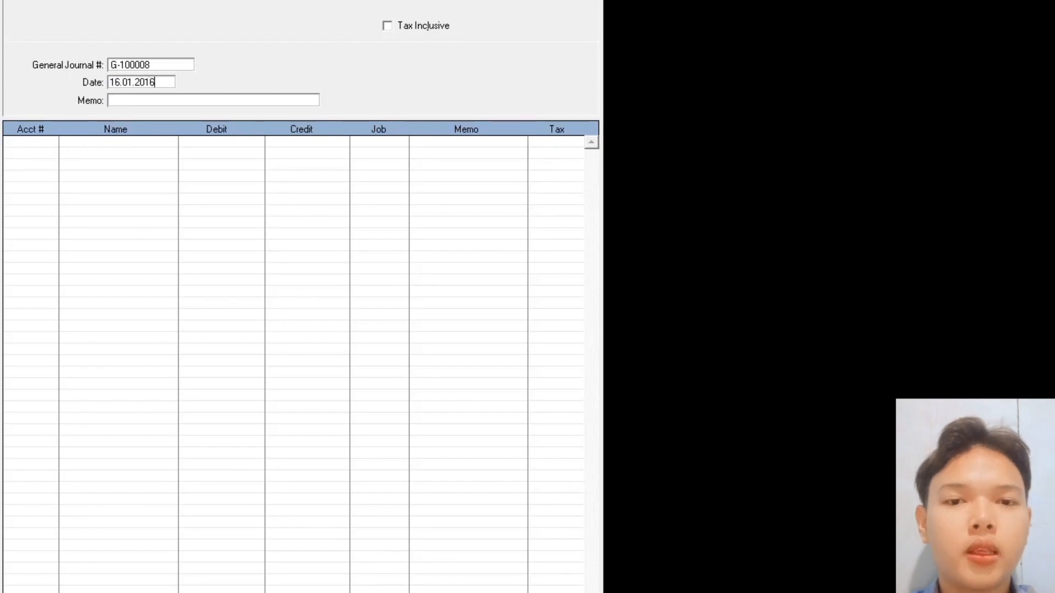
{"action": "key", "text": "Tab"}
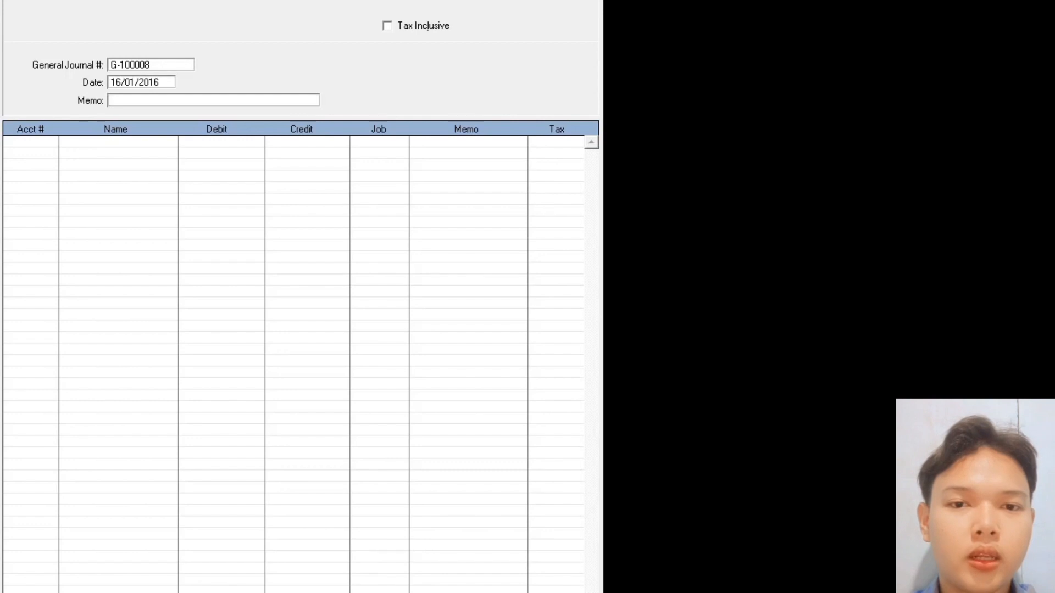
{"action": "type", "text": "Pembayaran"}
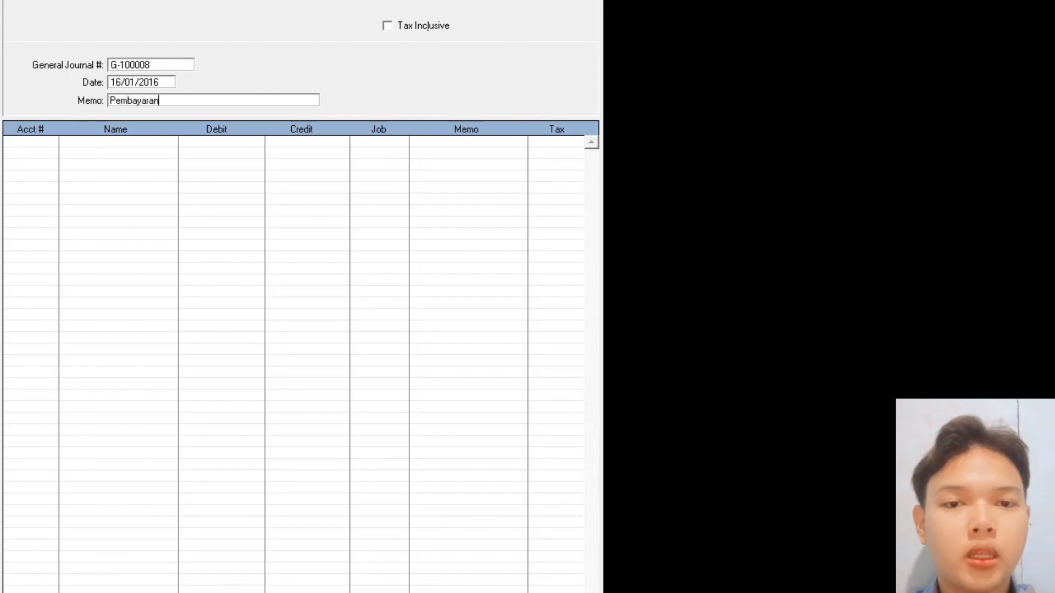
{"action": "type", "text": " Beban Ga"}
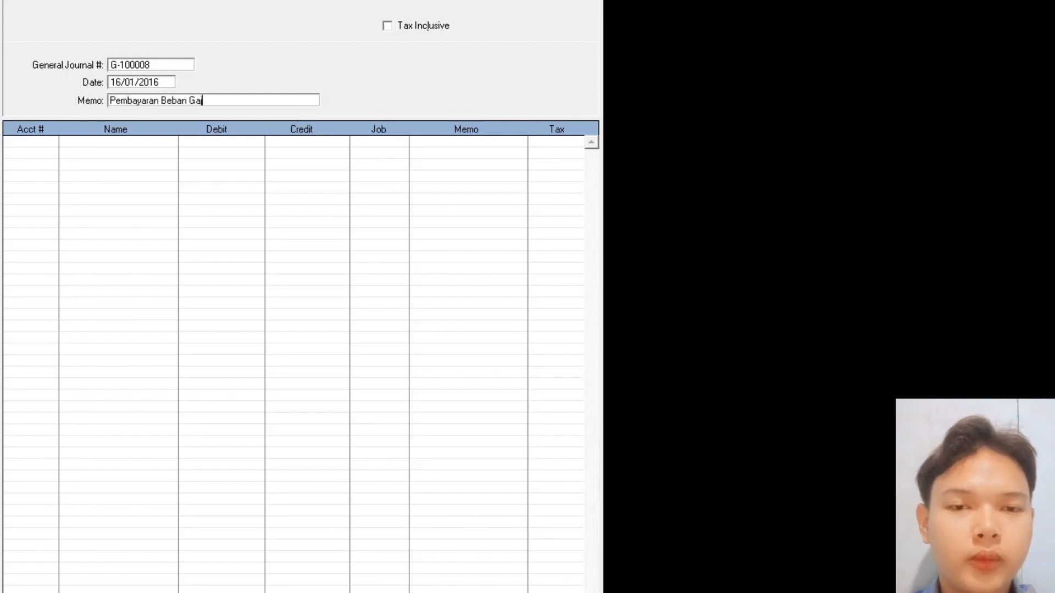
{"action": "type", "text": "ji"}
{"action": "key", "text": "Tab"}
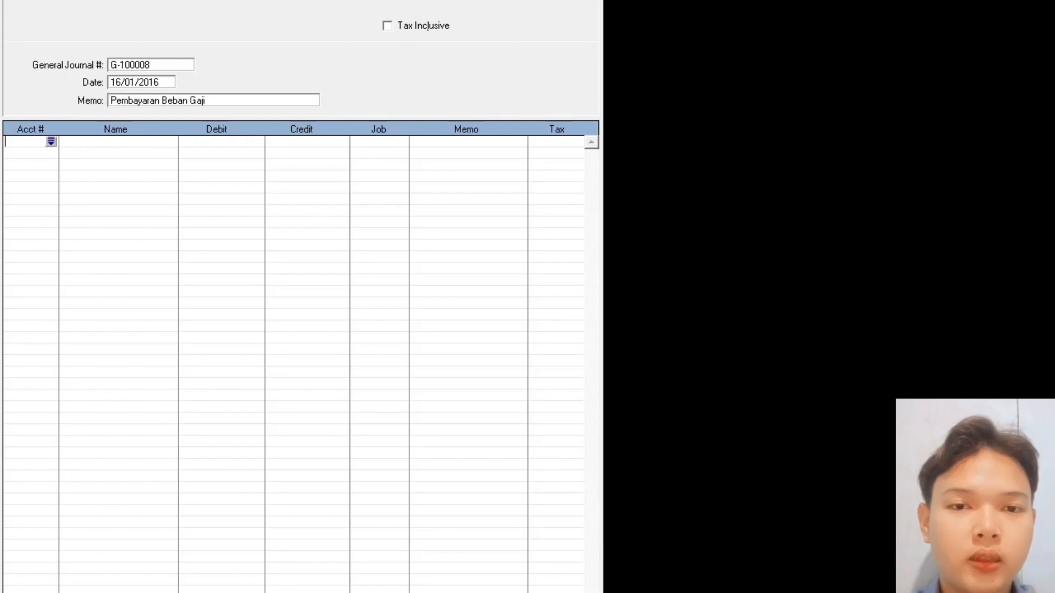
- Debit 6-1300 Beban Gaji 2.750.000, credit Kas the balancing amount, and record the journal
{"action": "key", "text": "Tab"}
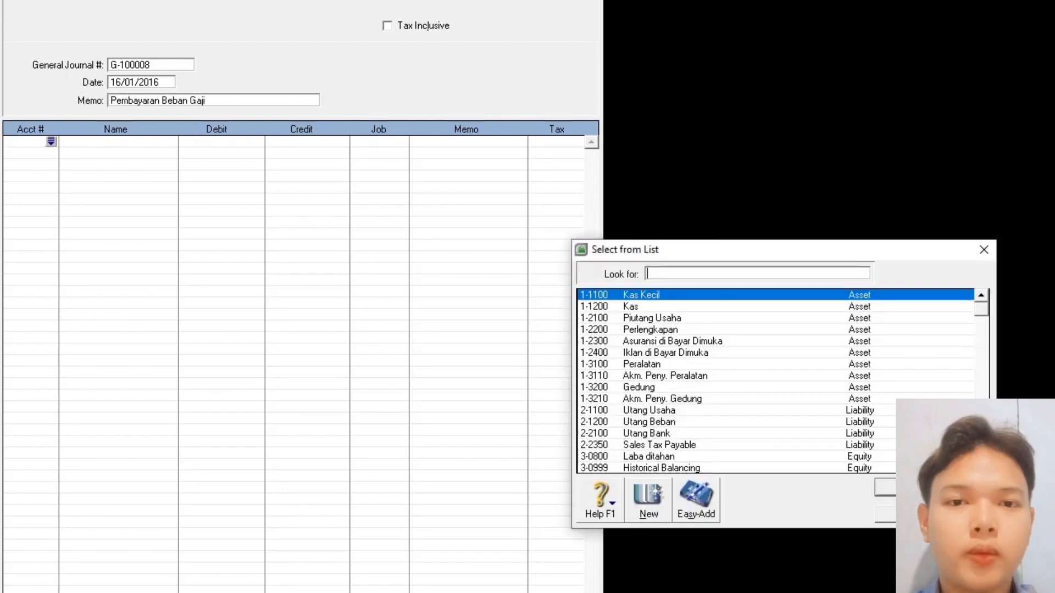
{"action": "type", "text": "6"}
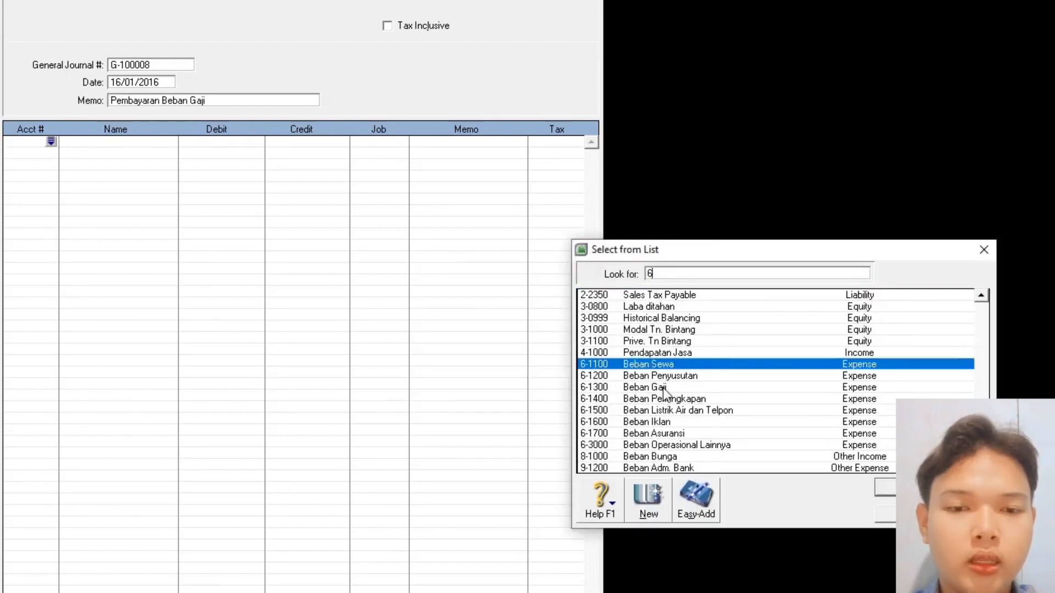
{"action": "double_click", "coordinate": [663, 388]}
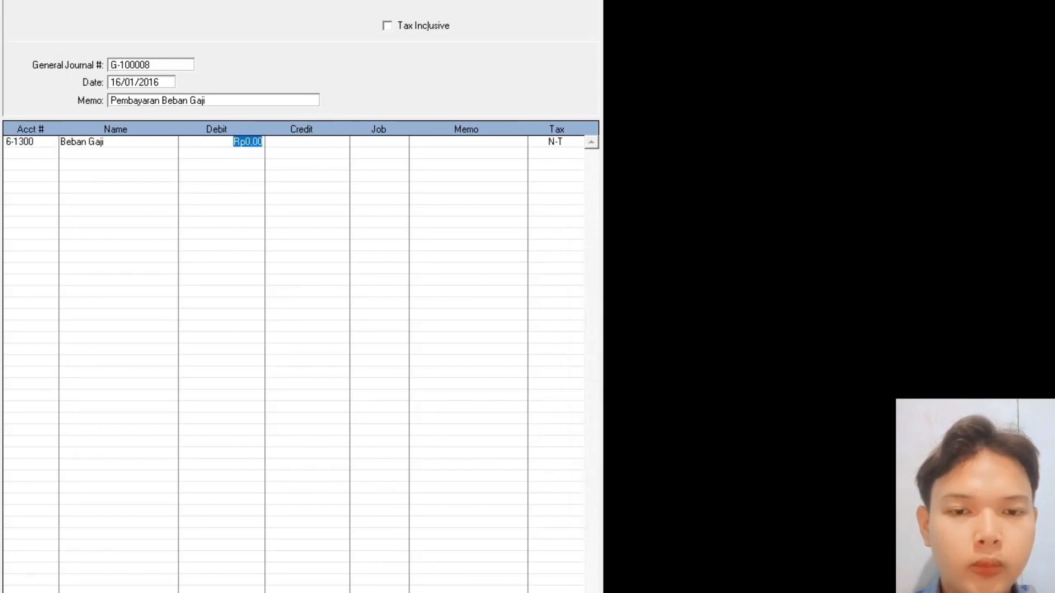
{"action": "type", "text": "2.750.00"}
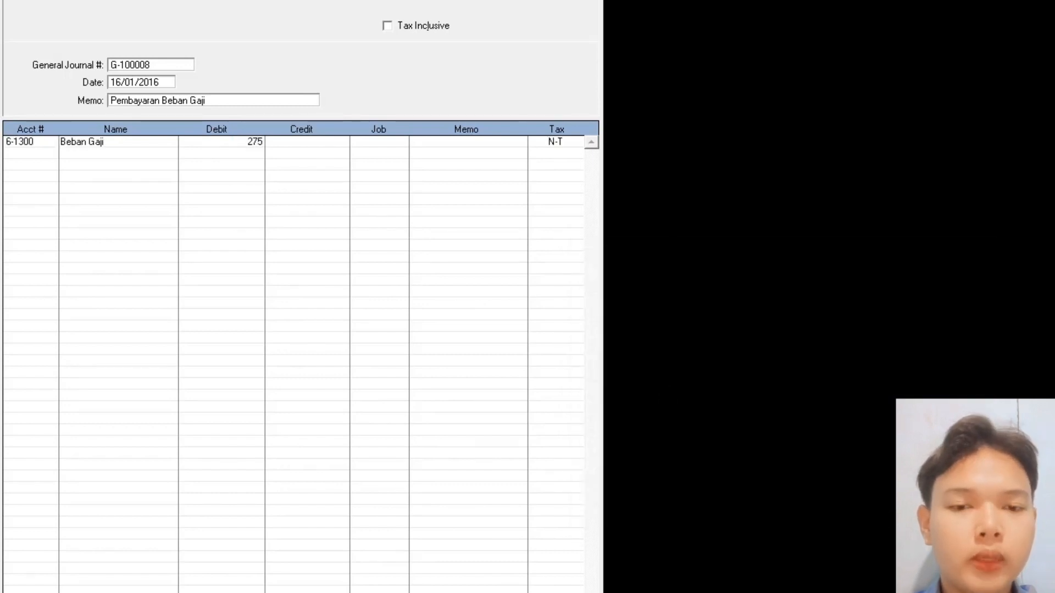
{"action": "type", "text": "0000"}
{"action": "key", "text": "Return"}
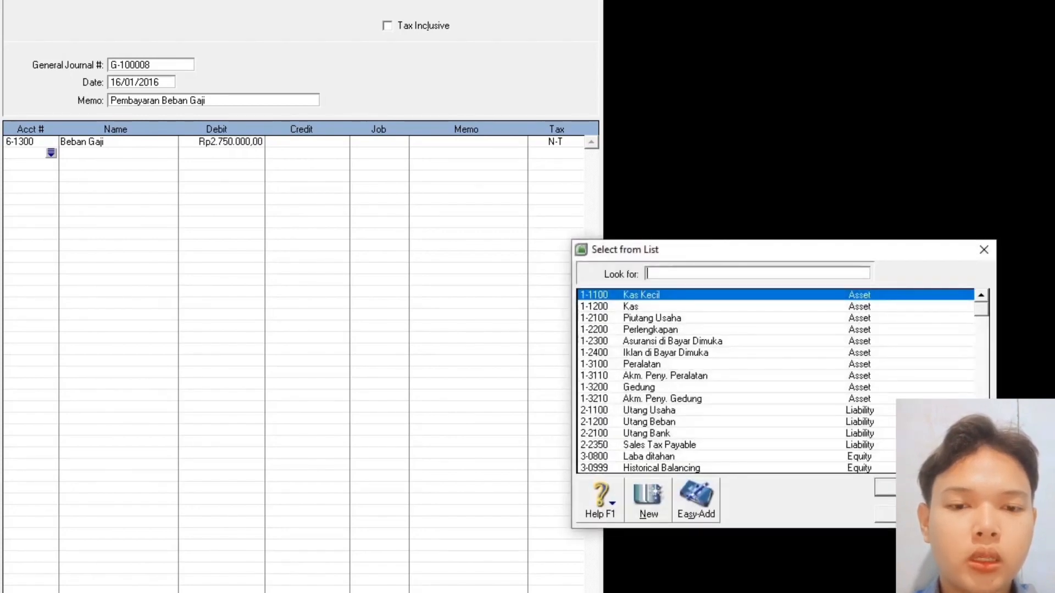
{"action": "double_click", "coordinate": [654, 307]}
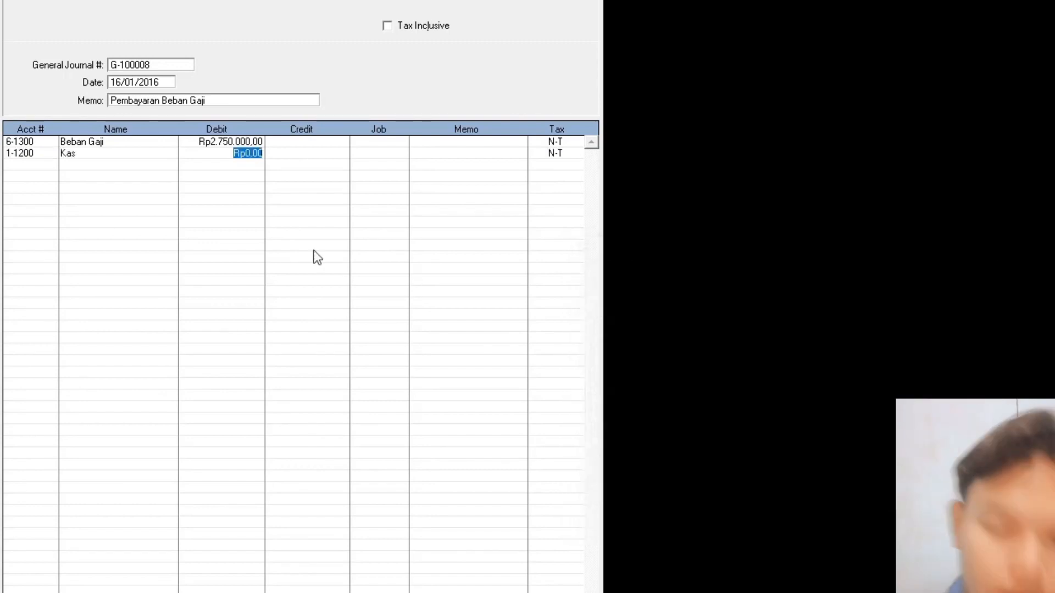
{"action": "left_click", "coordinate": [283, 156]}
{"action": "left_click", "coordinate": [245, 143]}
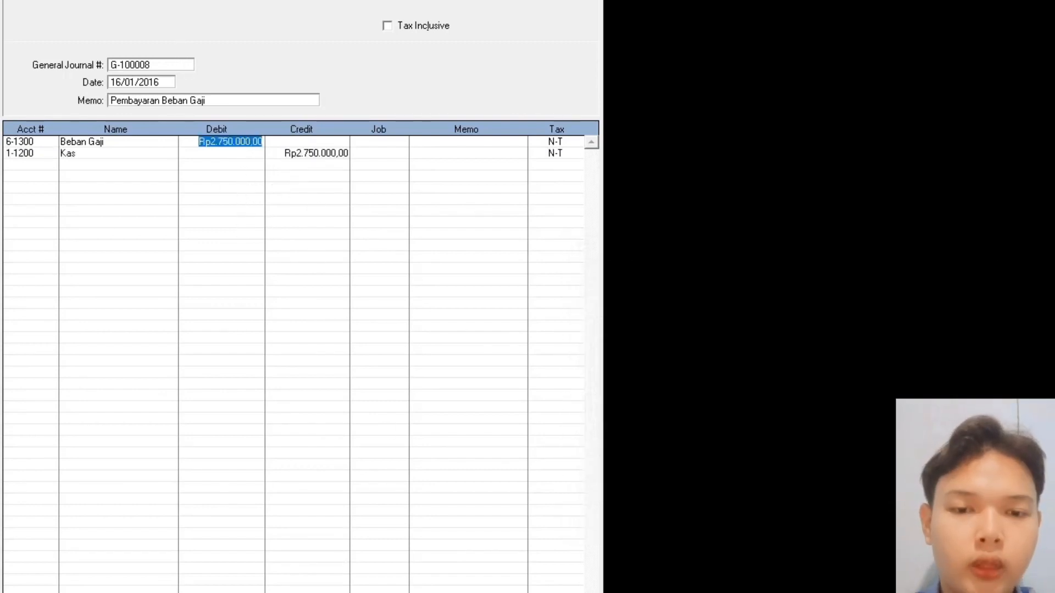
{"action": "key", "text": "Return"}
{"action": "left_click", "coordinate": [171, 65]}
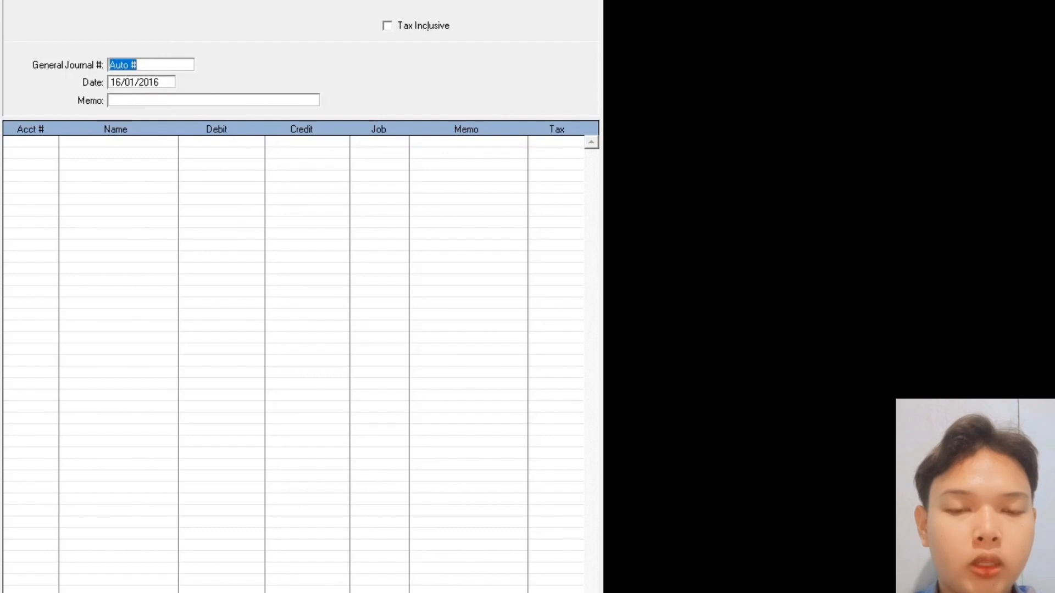
- Enter journal number G-100009, date 17.01.2016 and memo 'Pendapatan Jasa Tunai', fixing typos
{"action": "type", "text": "G-100009"}
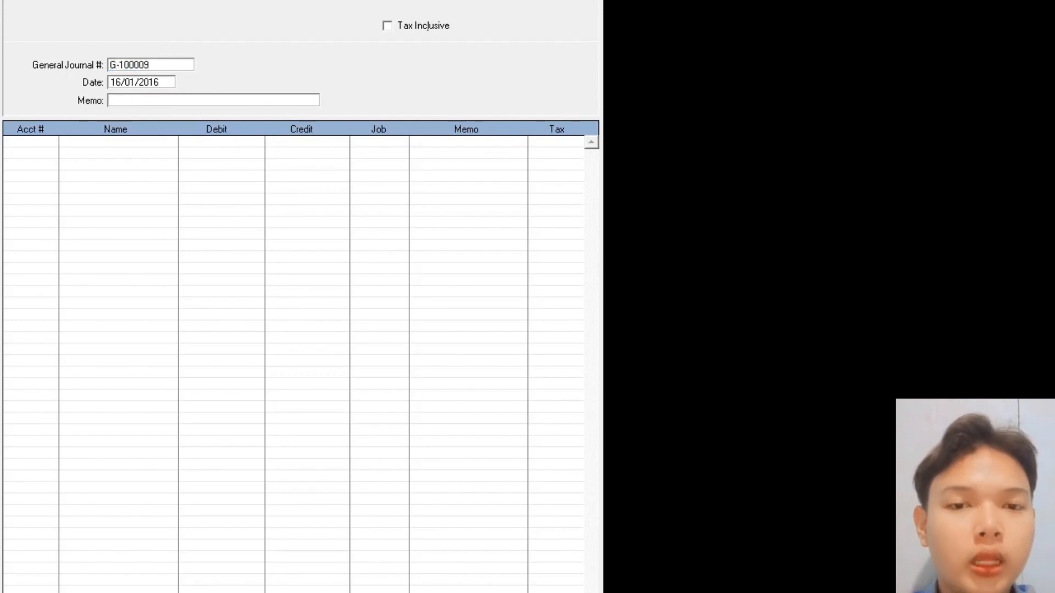
{"action": "key", "text": "Tab"}
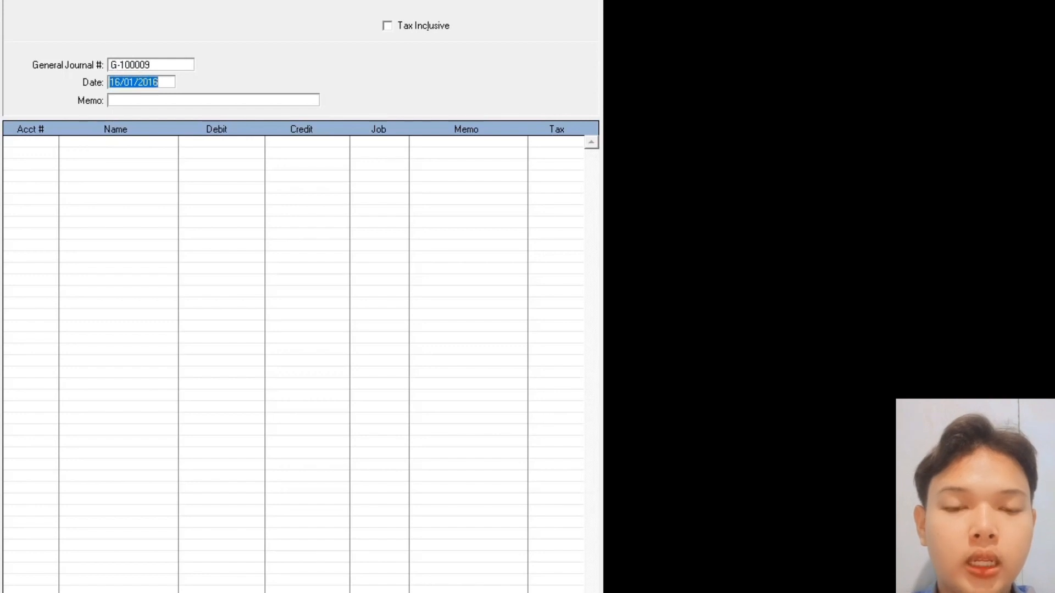
{"action": "type", "text": "17"}
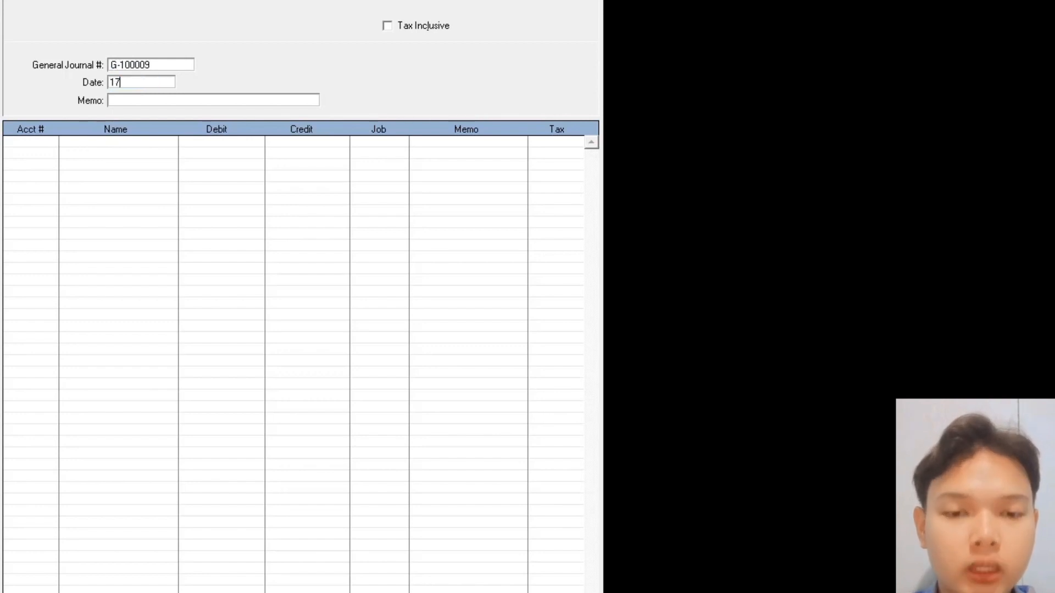
{"action": "type", "text": ".01.20"}
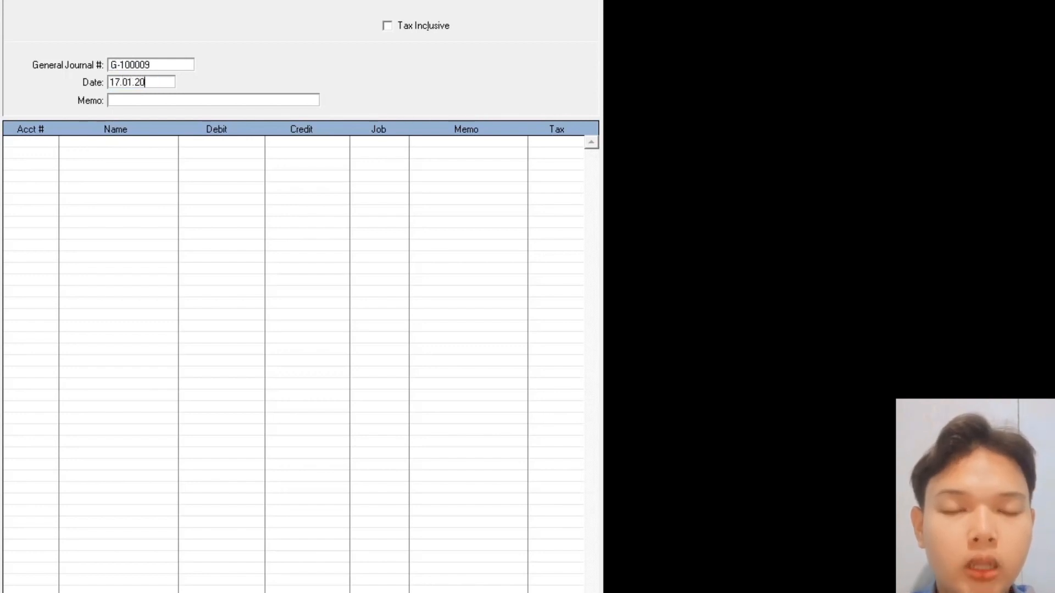
{"action": "type", "text": "16"}
{"action": "key", "text": "Tab"}
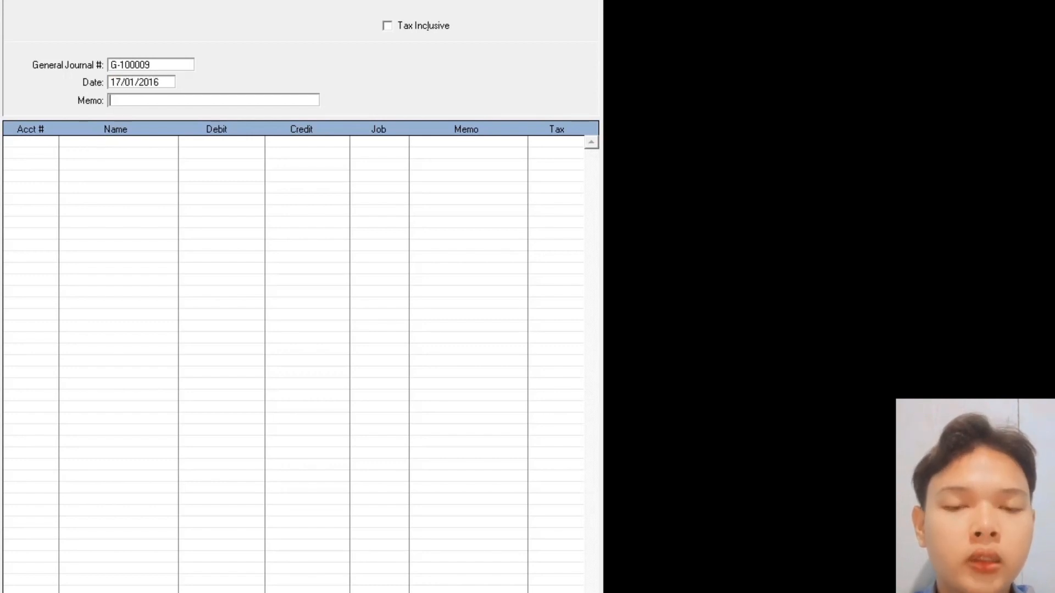
{"action": "type", "text": "Pend"}
{"action": "key", "text": "BackSpace"}
{"action": "key", "text": "BackSpace"}
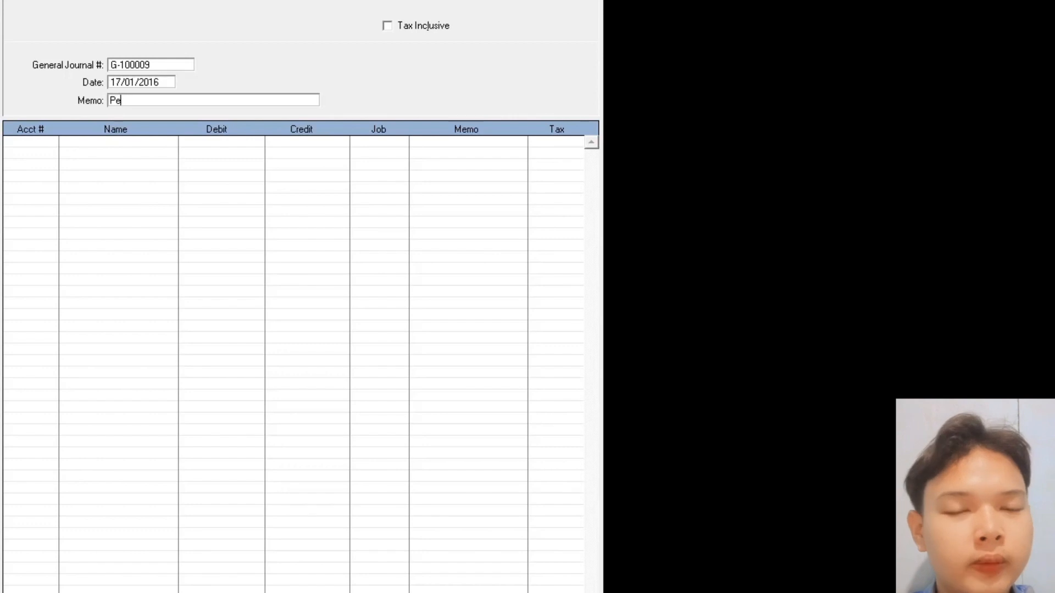
{"action": "type", "text": "ndapatan ja"}
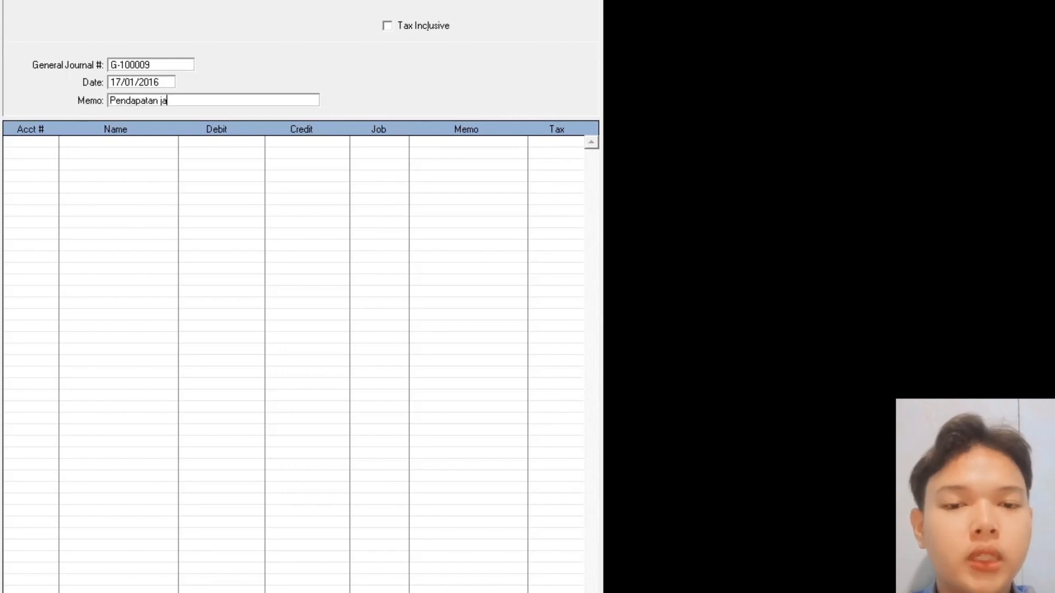
{"action": "type", "text": "sa Tunai"}
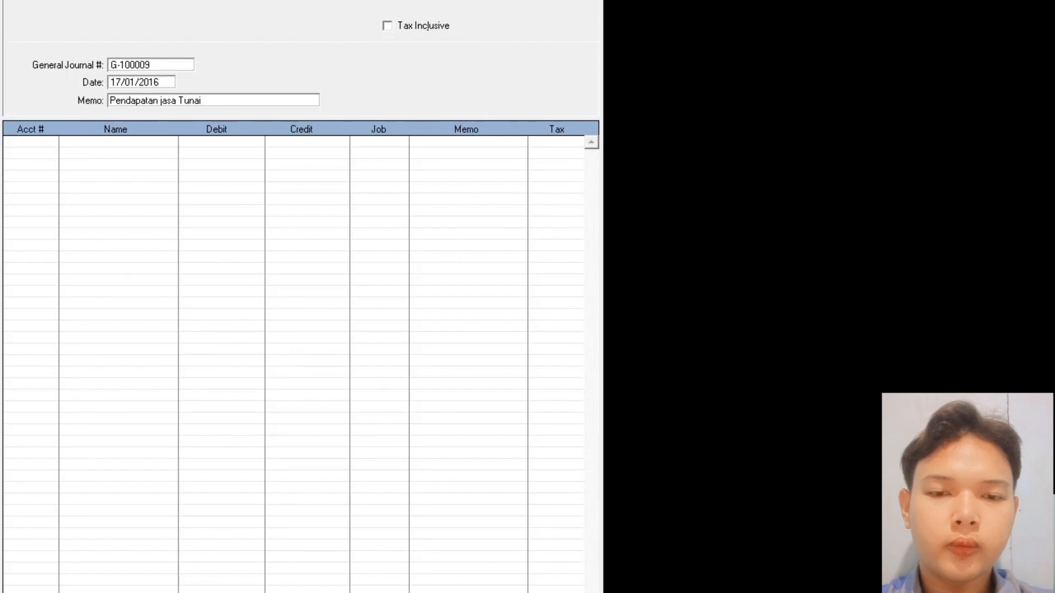
{"action": "left_click", "coordinate": [161, 100]}
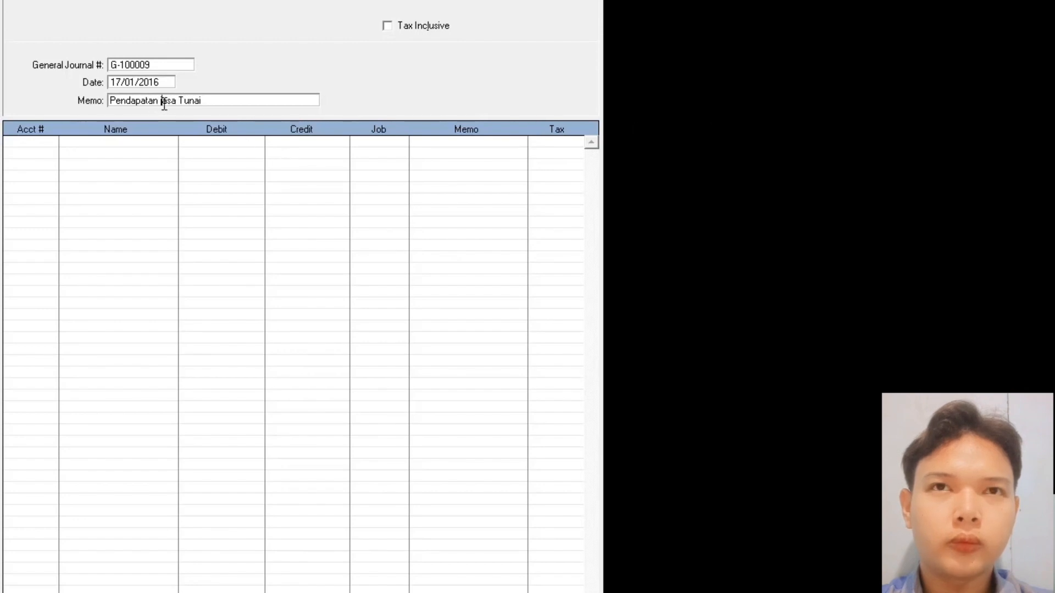
{"action": "key", "text": "Delete"}
{"action": "type", "text": "J"}
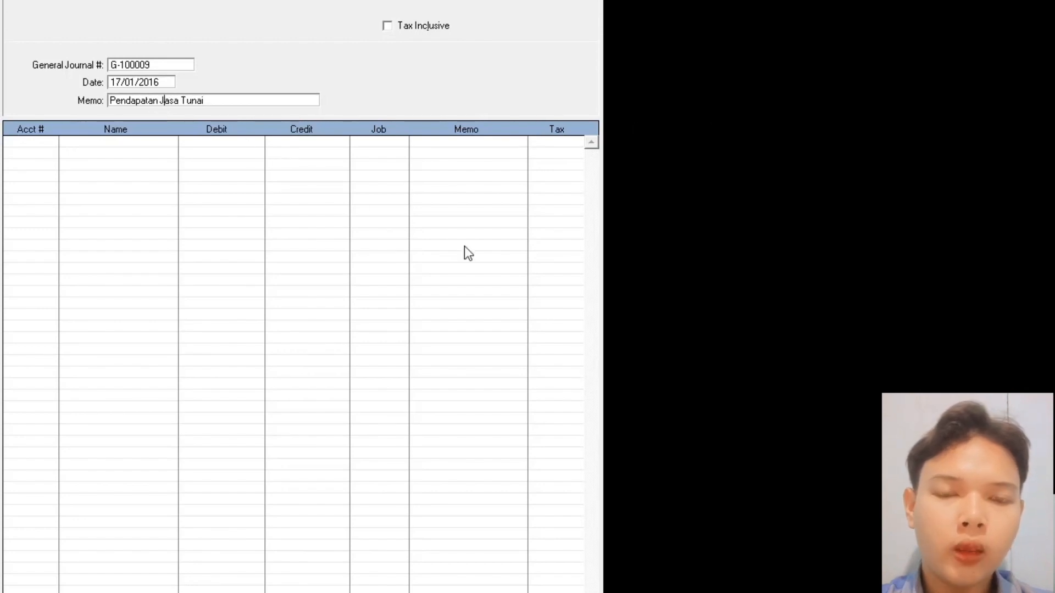
{"action": "key", "text": "Tab"}
{"action": "key", "text": "Tab"}
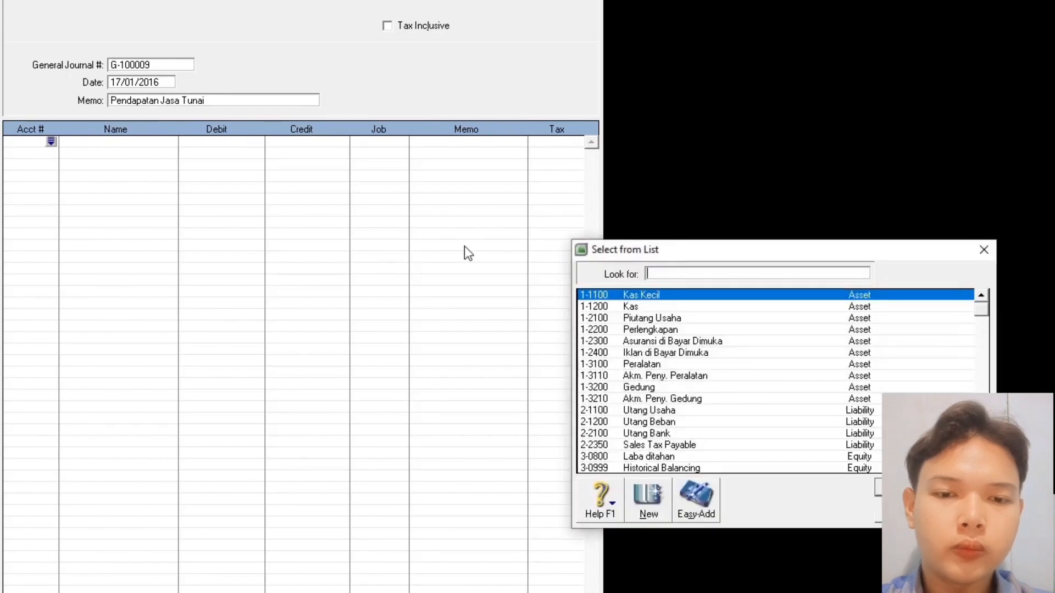
- Debit 1-1200 Kas 800.000, credit 4-1000 Pendapatan Jasa, and record the journal
{"action": "type", "text": "1-1200"}
{"action": "double_click", "coordinate": [642, 310]}
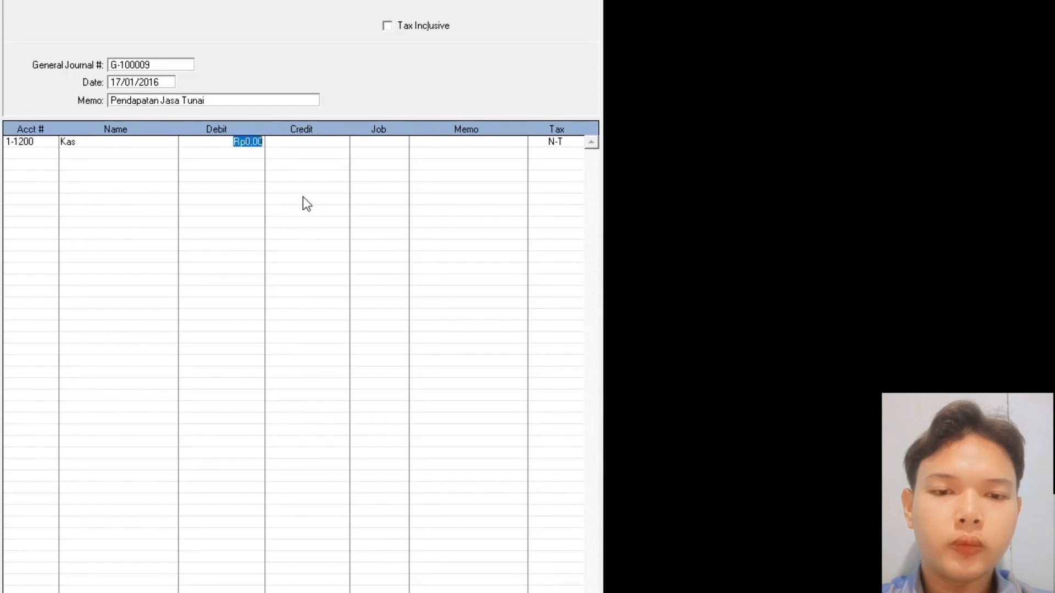
{"action": "type", "text": "800"}
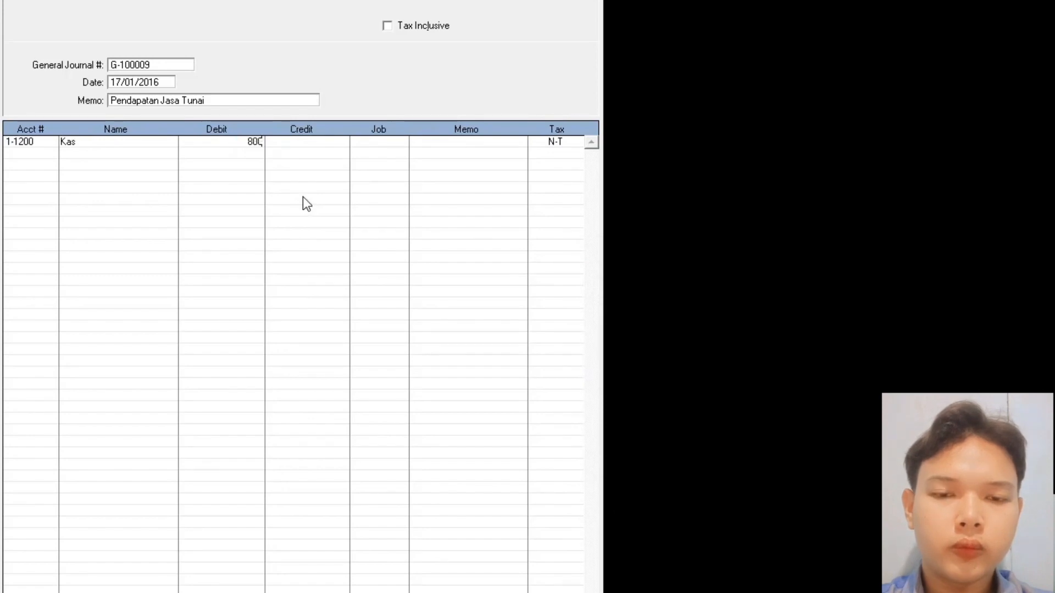
{"action": "type", "text": ".0000"}
{"action": "key", "text": "Return"}
{"action": "key", "text": "Return"}
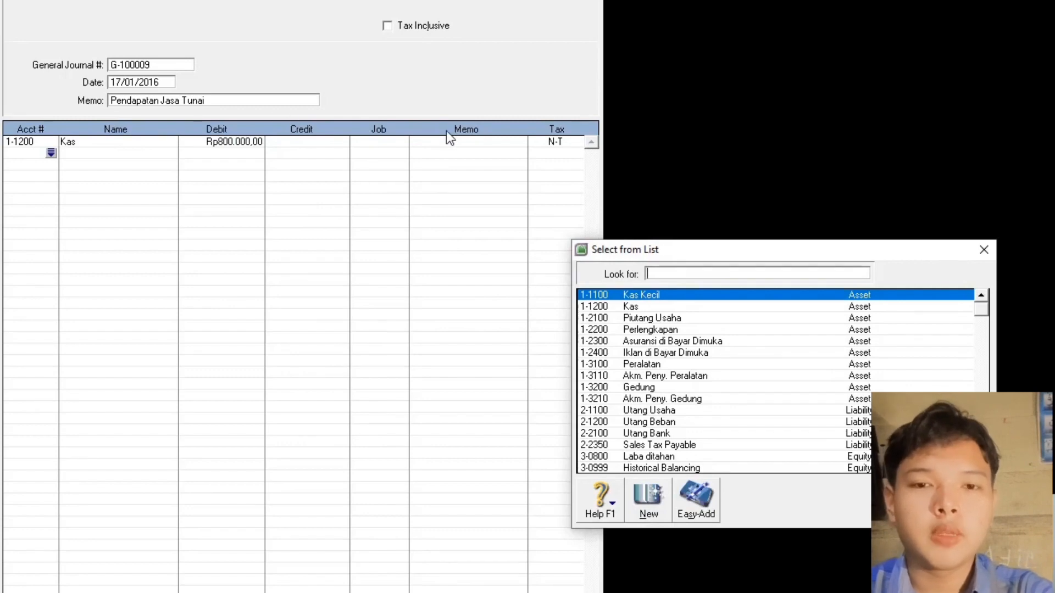
{"action": "type", "text": "4"}
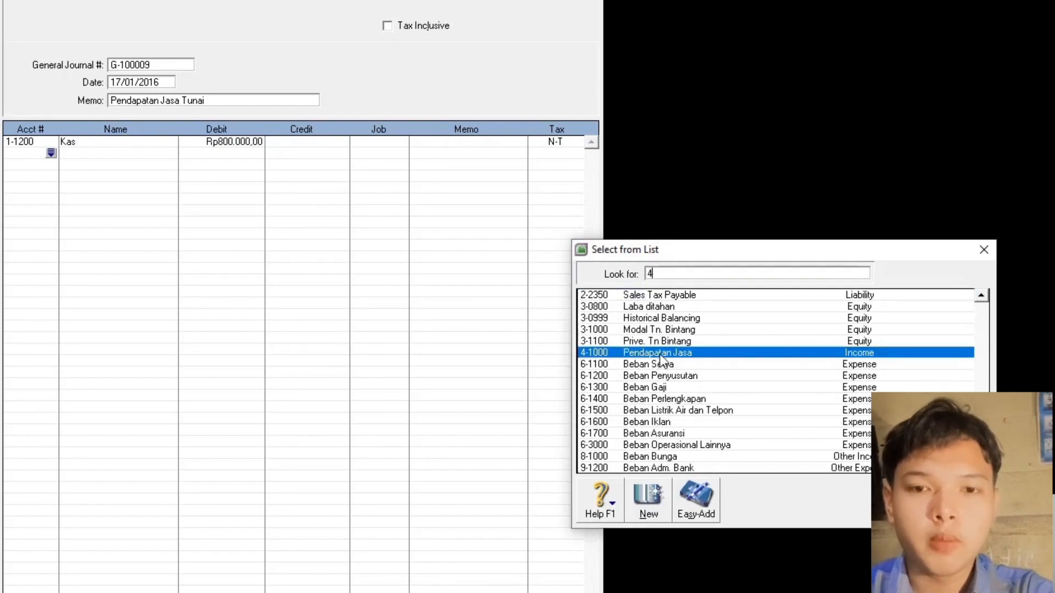
{"action": "double_click", "coordinate": [660, 355]}
{"action": "left_click", "coordinate": [316, 154]}
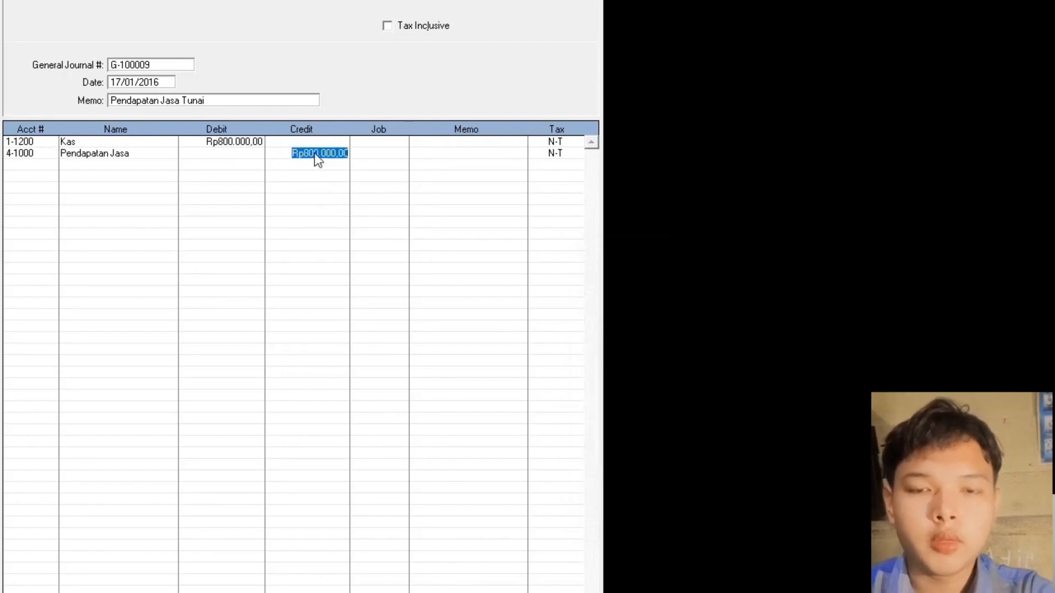
{"action": "left_click", "coordinate": [293, 178]}
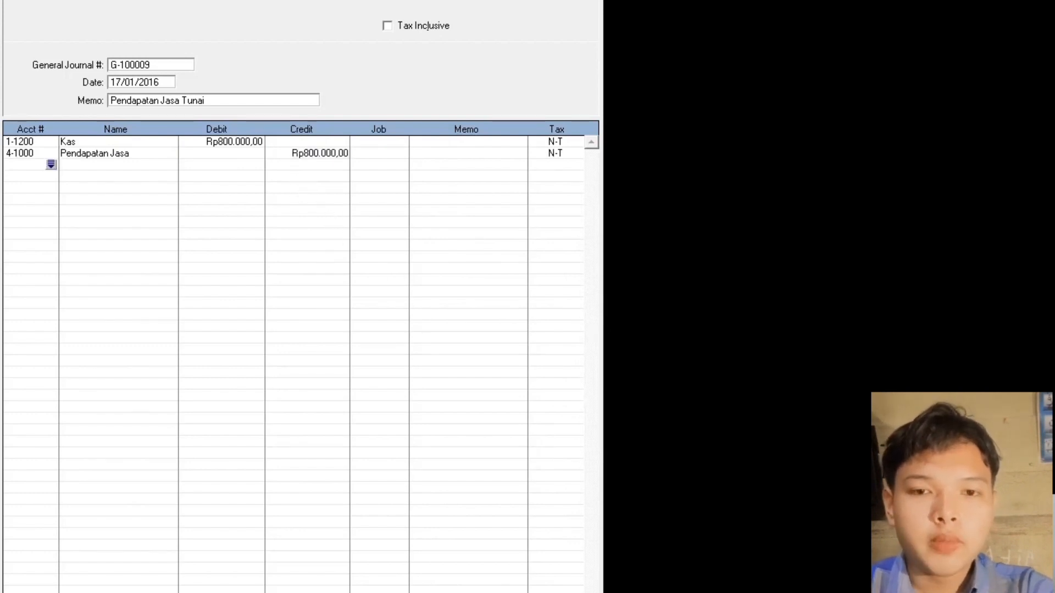
{"action": "key", "text": "Return"}
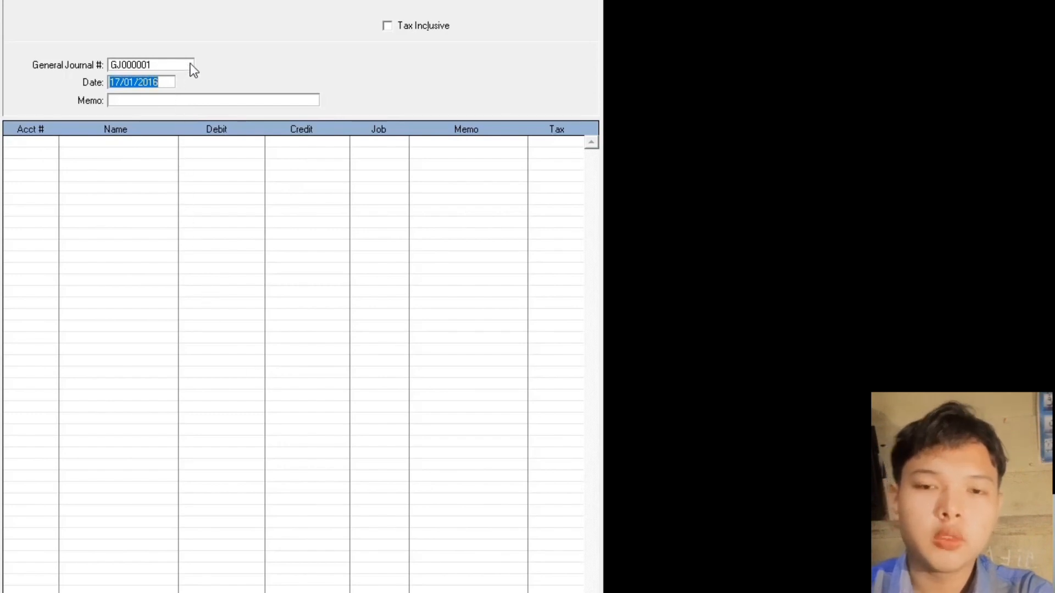
- Fill in journal number G-100010, date 18.01.2020 and memo 'Pembayaran Utang Bank', ready for account lines
{"action": "left_click", "coordinate": [141, 66]}
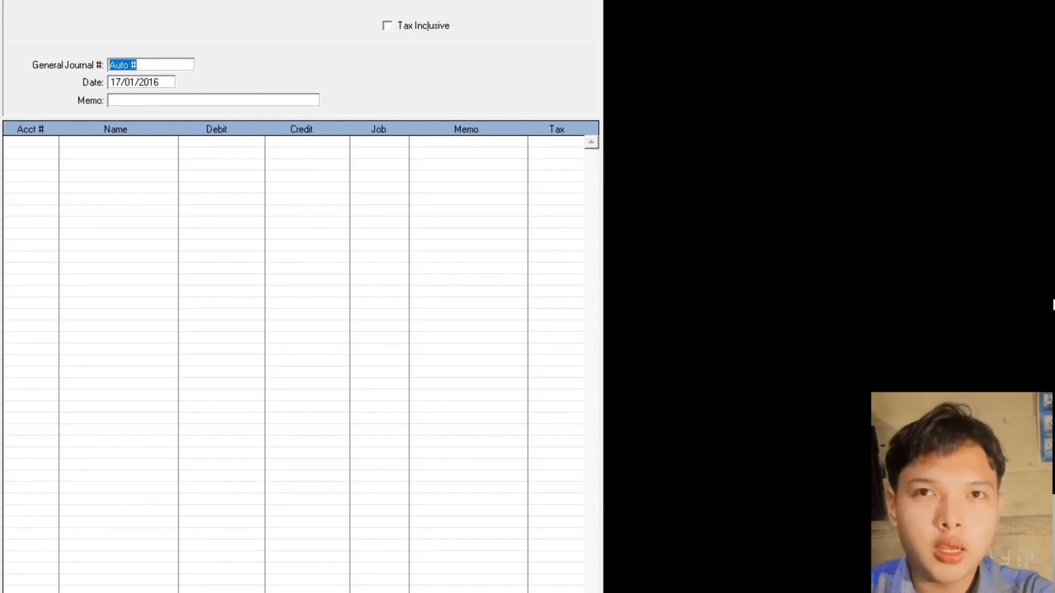
{"action": "type", "text": "G-100010"}
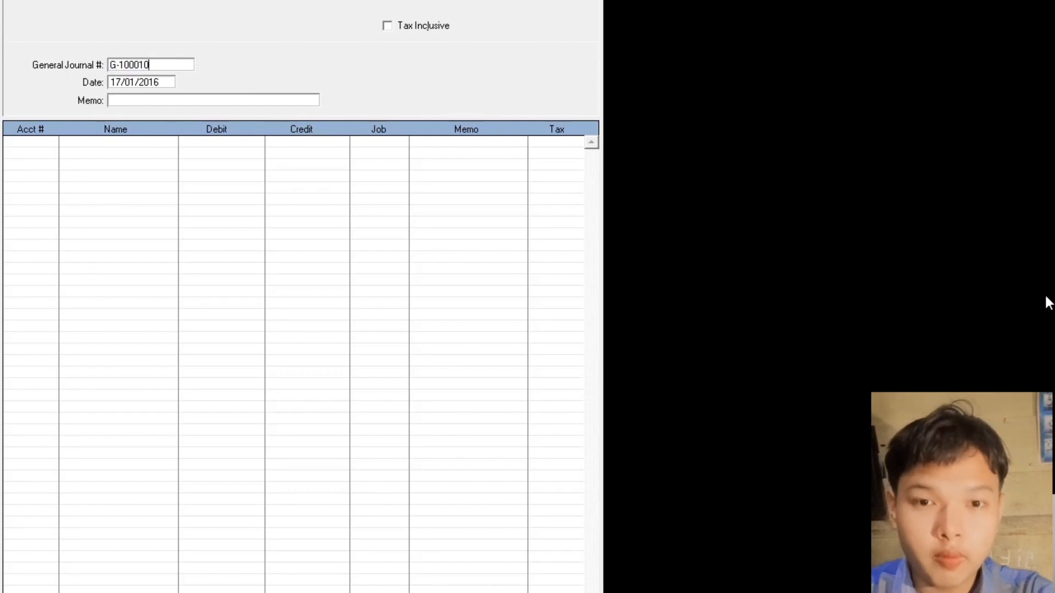
{"action": "key", "text": "Tab"}
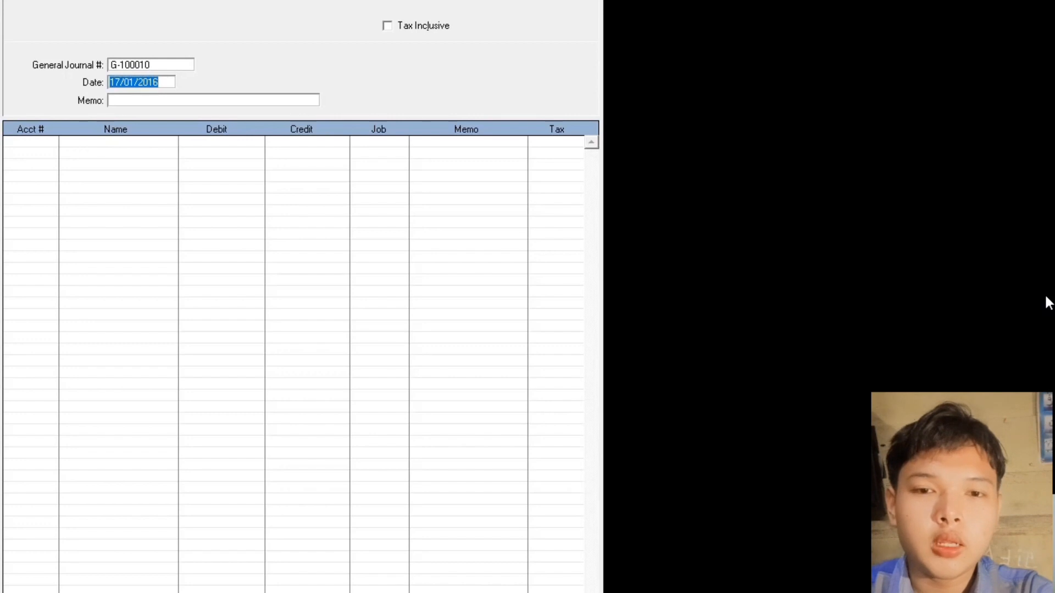
{"action": "type", "text": "18.0"}
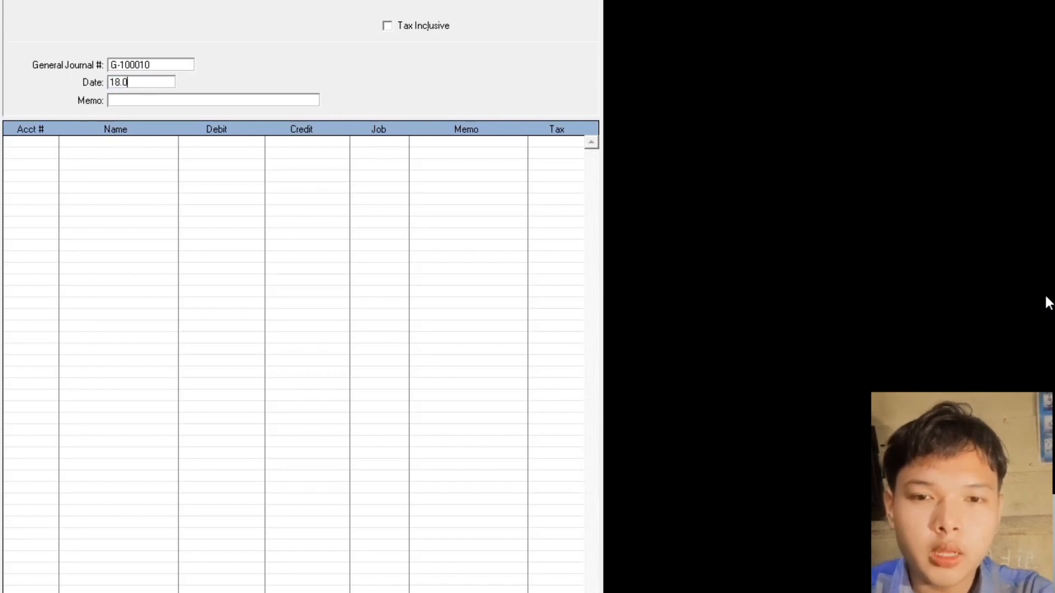
{"action": "type", "text": "1.2020"}
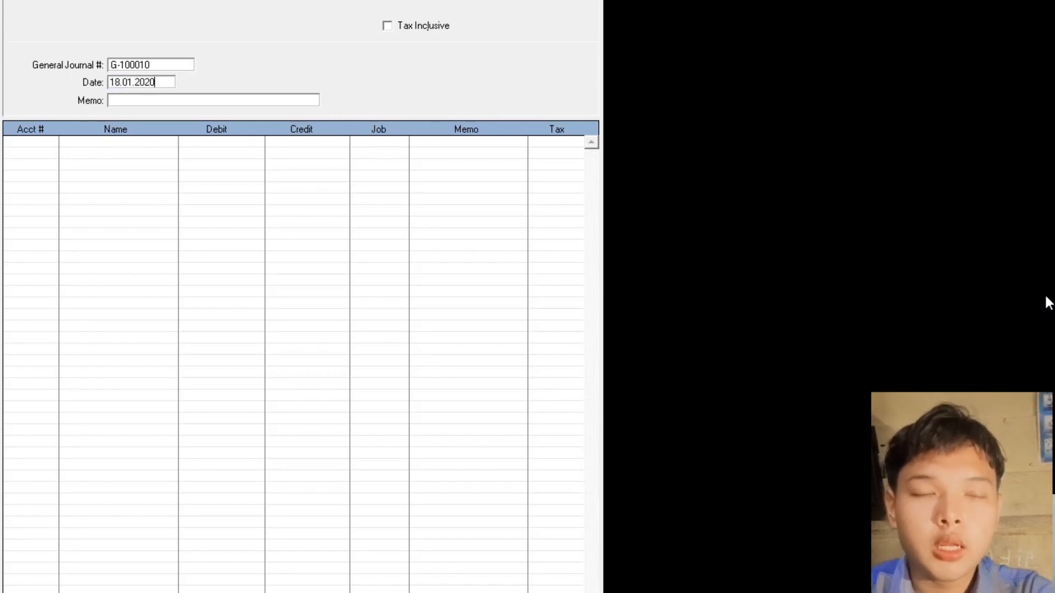
{"action": "key", "text": "Tab"}
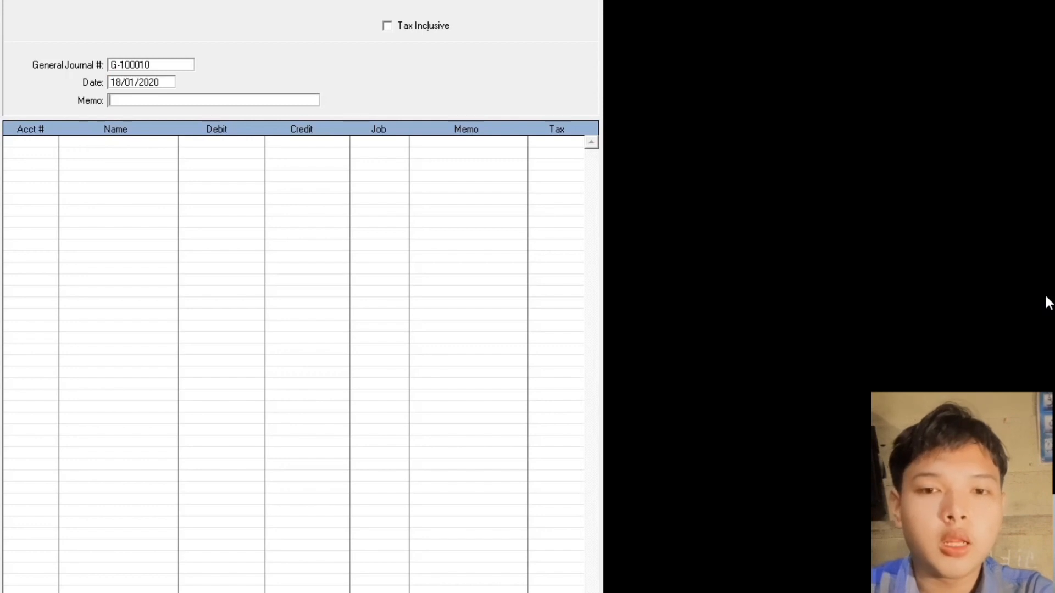
{"action": "type", "text": "Pemba"}
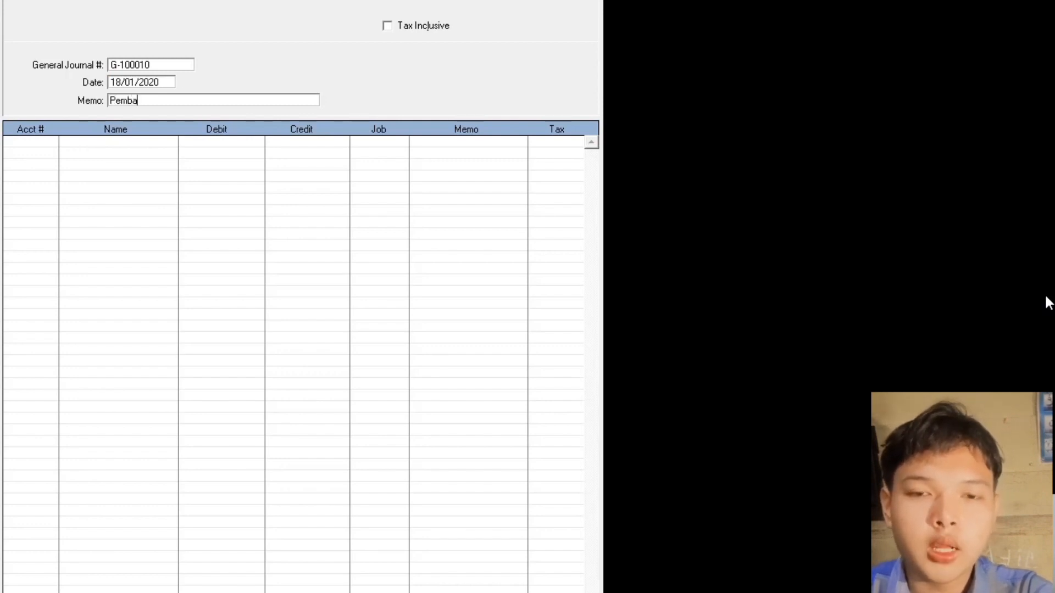
{"action": "type", "text": "yaran "}
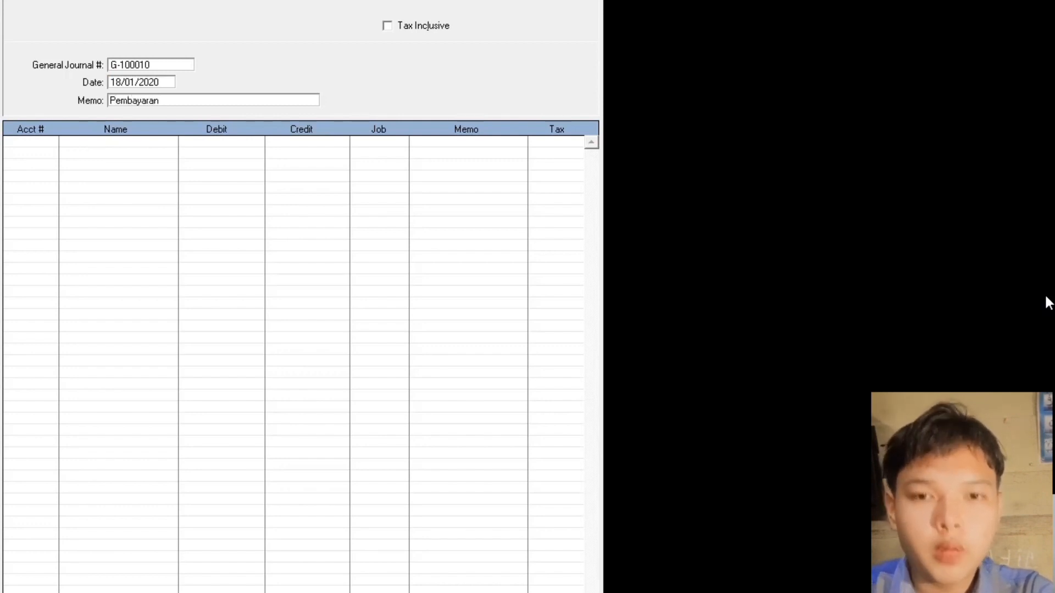
{"action": "type", "text": "Utang Bank"}
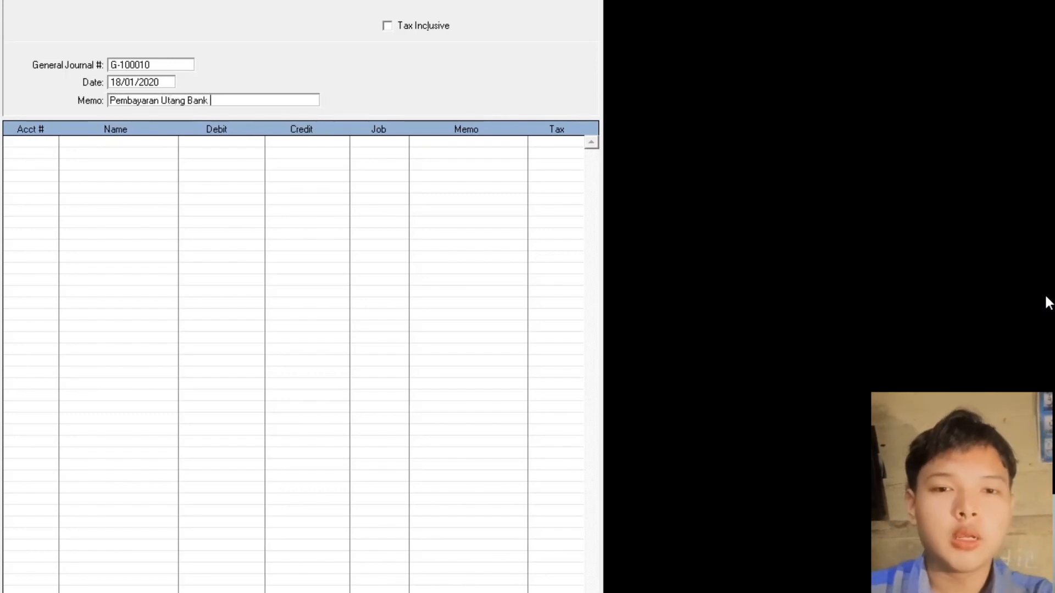
{"action": "key", "text": "Tab"}
{"action": "key", "text": "Tab"}
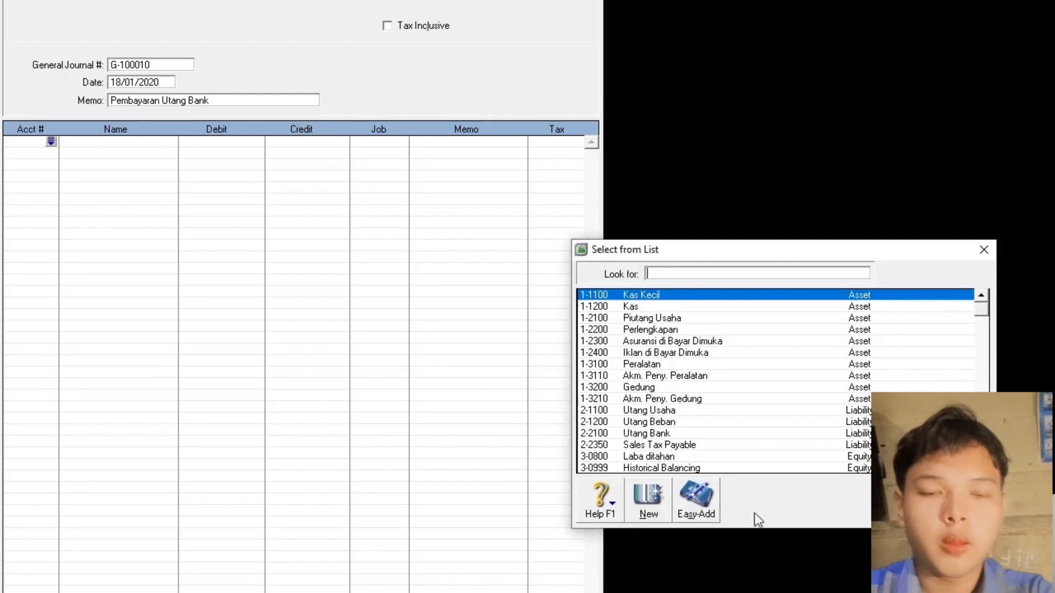
- Debit 2-2100 Utang Bank 1.650.000, credit 1-1200 Kas the same amount, and record it
{"action": "double_click", "coordinate": [655, 435]}
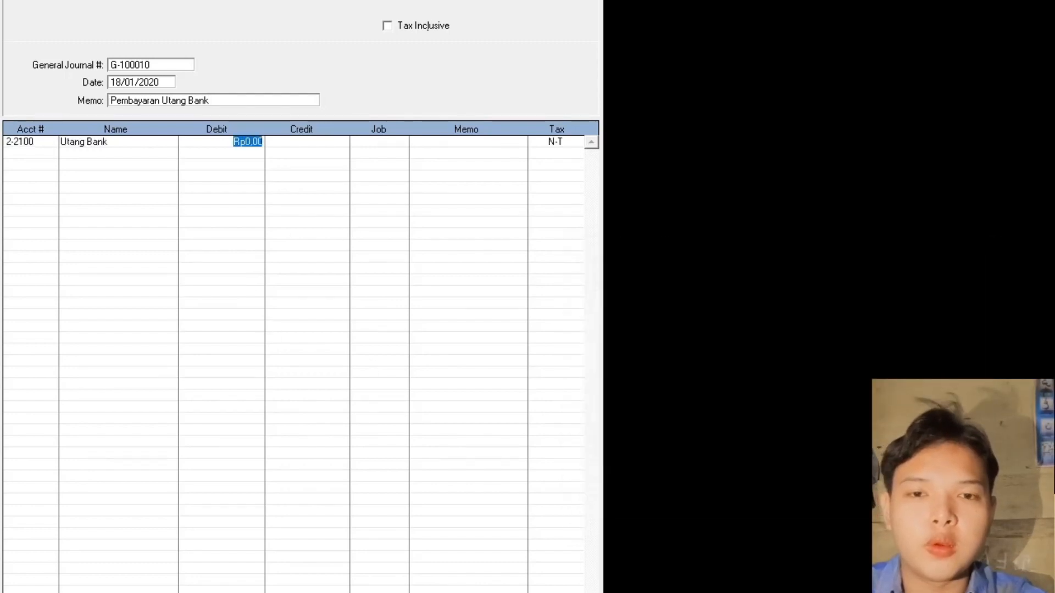
{"action": "type", "text": "1.650.000"}
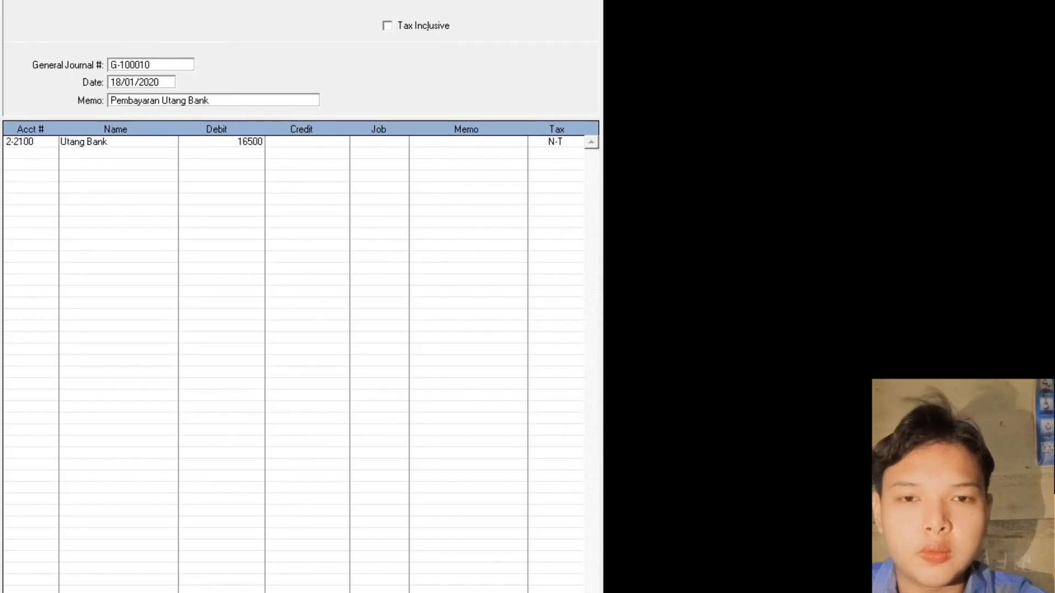
{"action": "key", "text": "Return"}
{"action": "key", "text": "Return"}
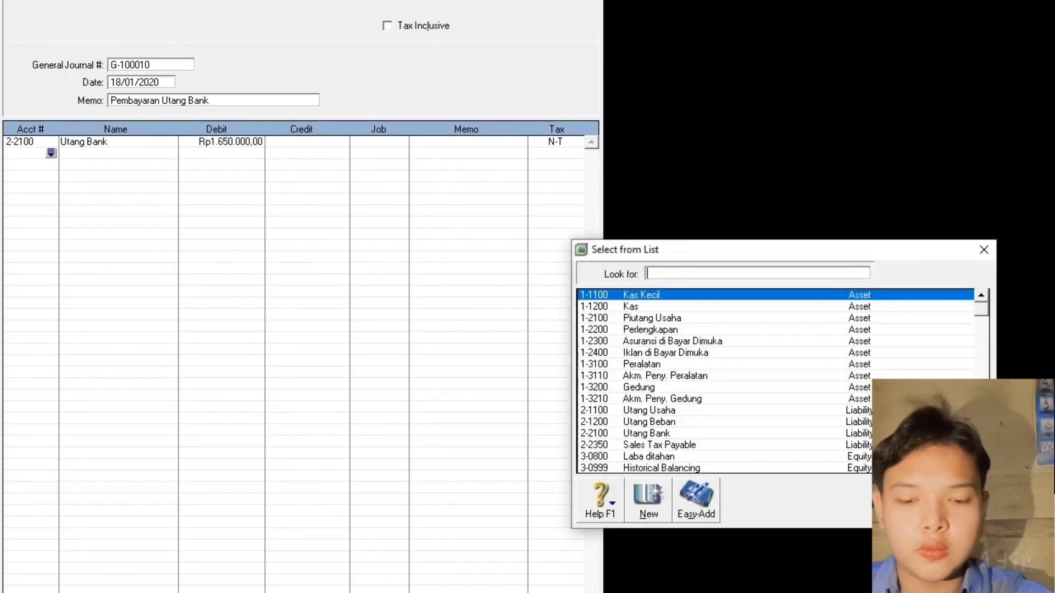
{"action": "double_click", "coordinate": [630, 306]}
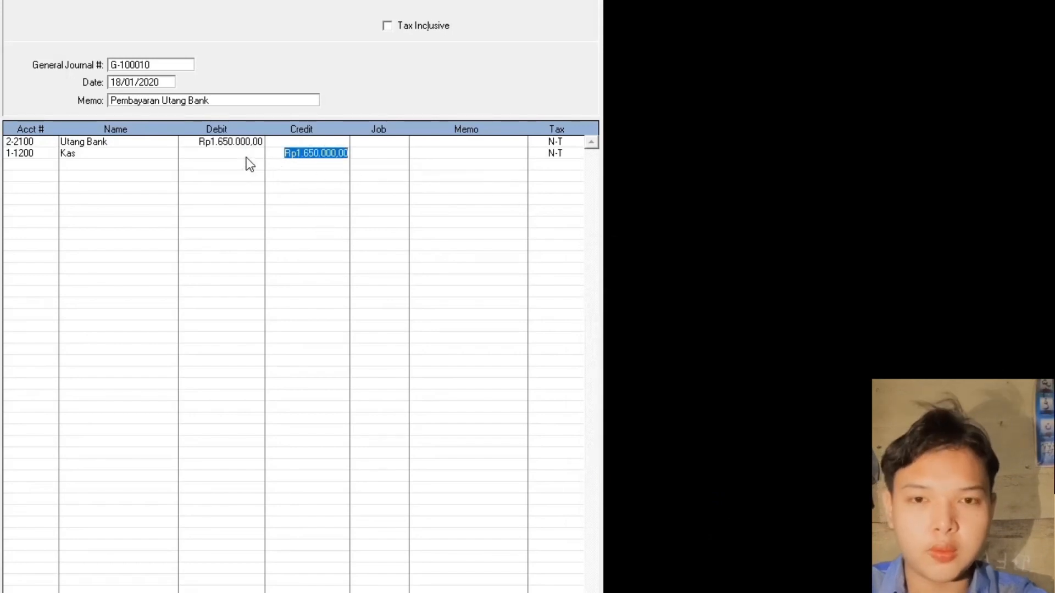
{"action": "key", "text": "Return"}
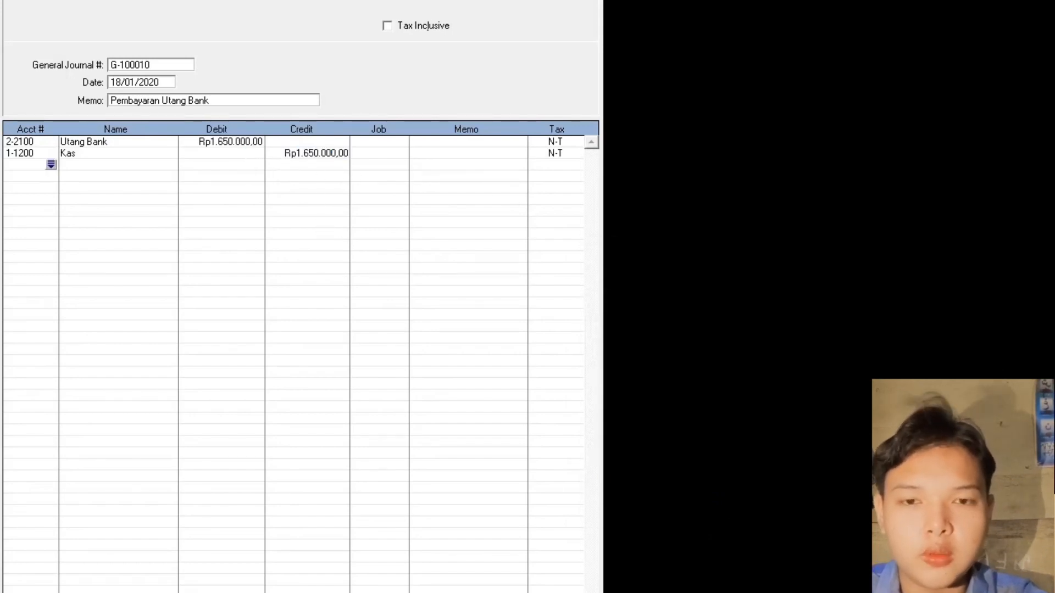
{"action": "key", "text": "Return"}
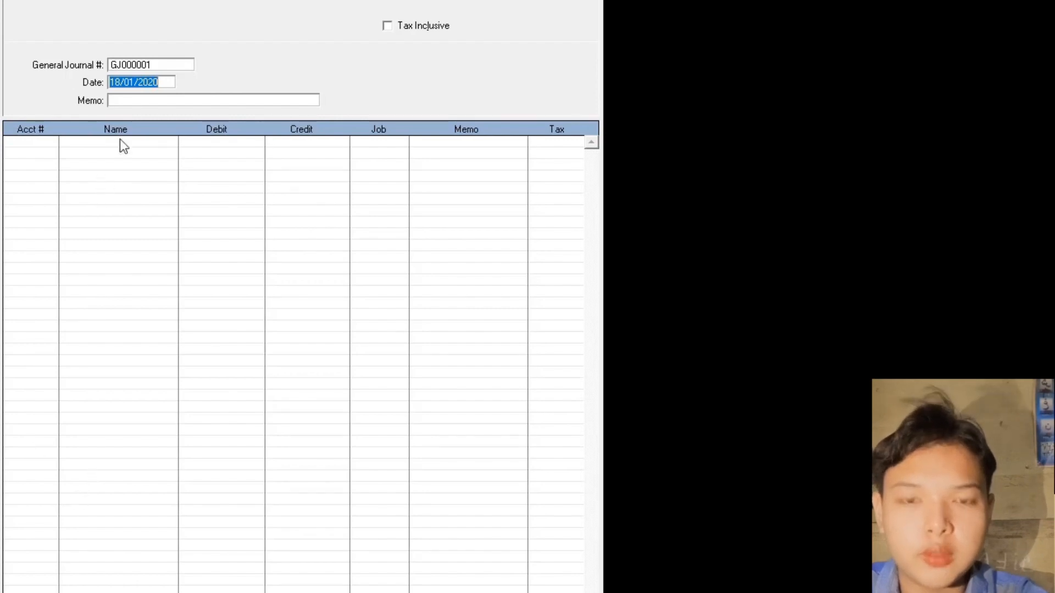
- Set journal number G-100011, date 22.01.2016 and memo 'Pendapatan Jasa Tunai'
{"action": "left_click", "coordinate": [130, 69]}
{"action": "type", "text": "G"}
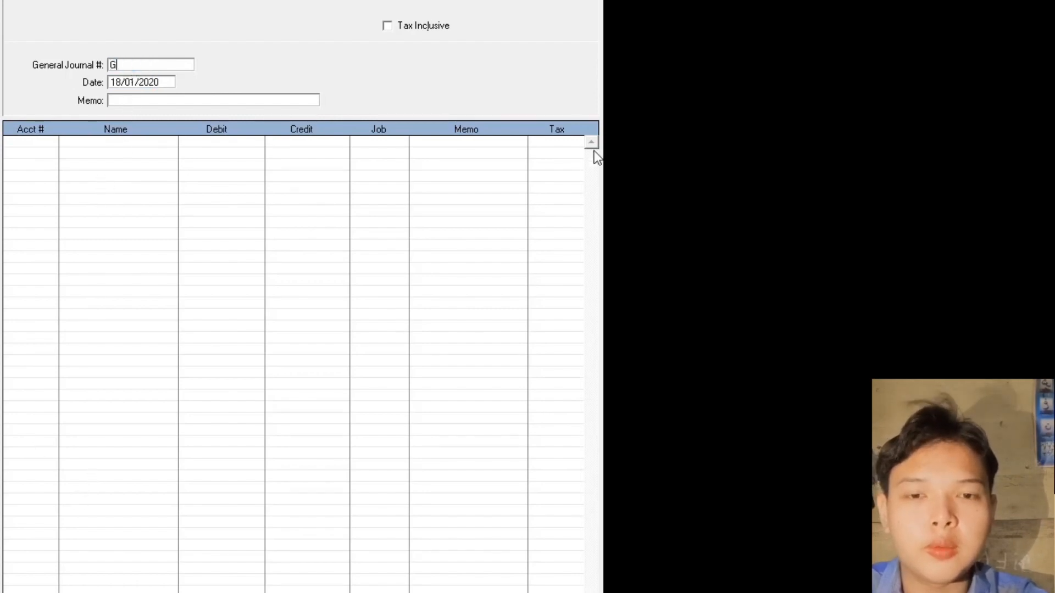
{"action": "type", "text": "-100011"}
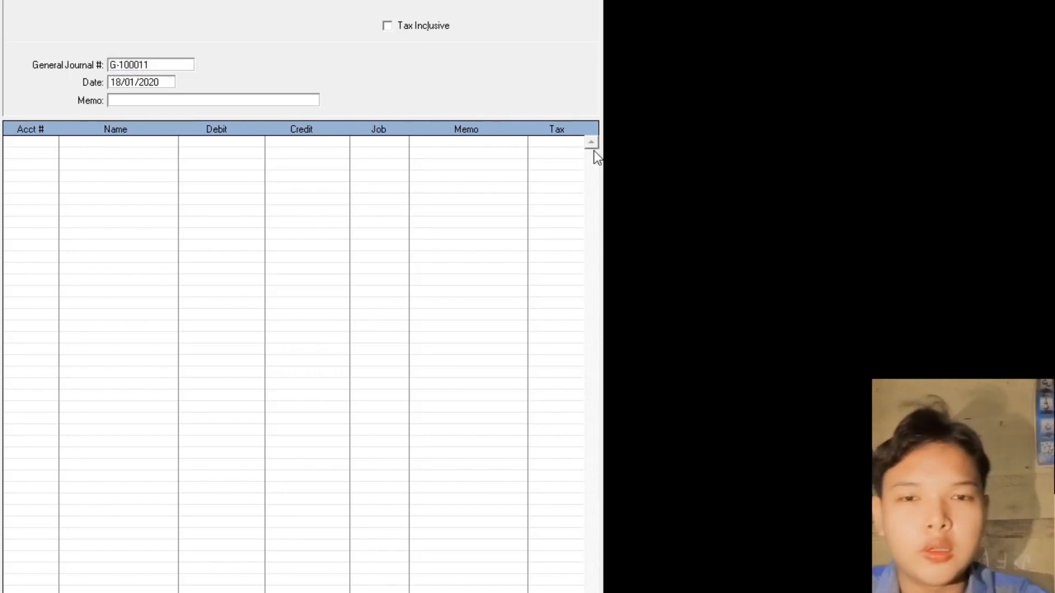
{"action": "key", "text": "Tab"}
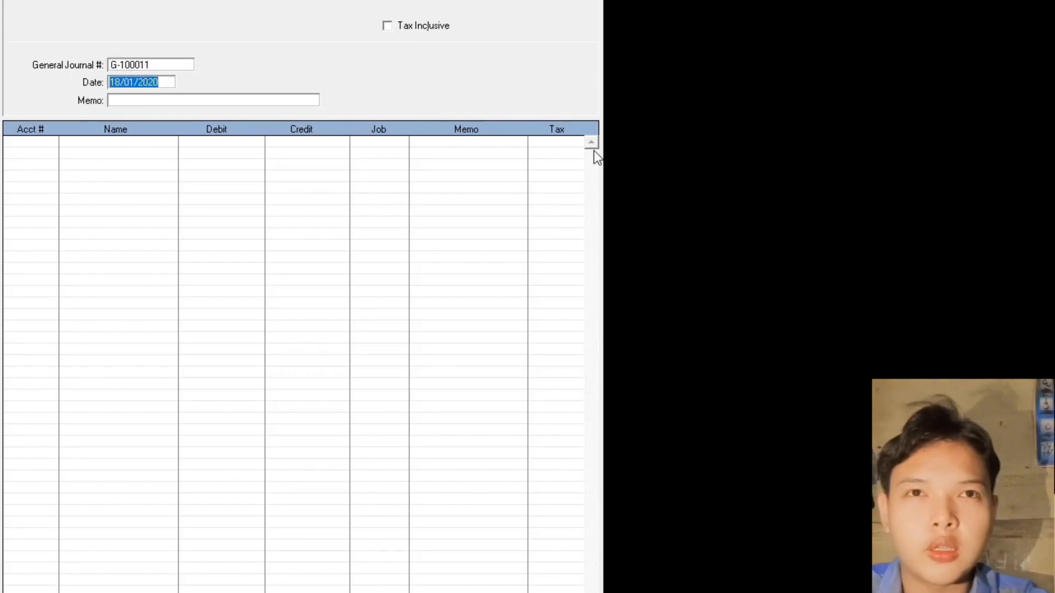
{"action": "type", "text": "22."}
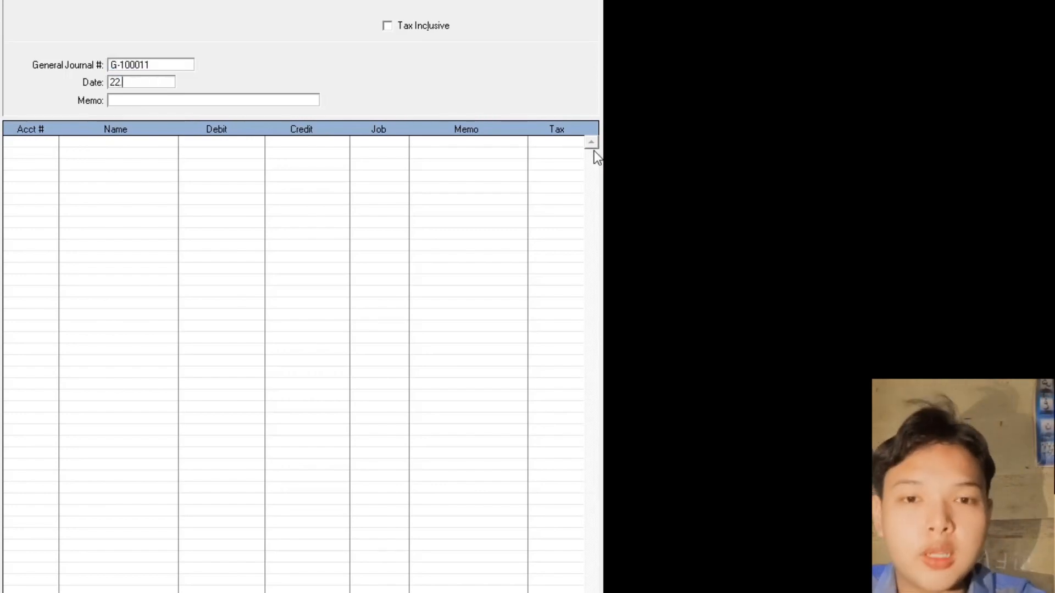
{"action": "type", "text": "01.2016"}
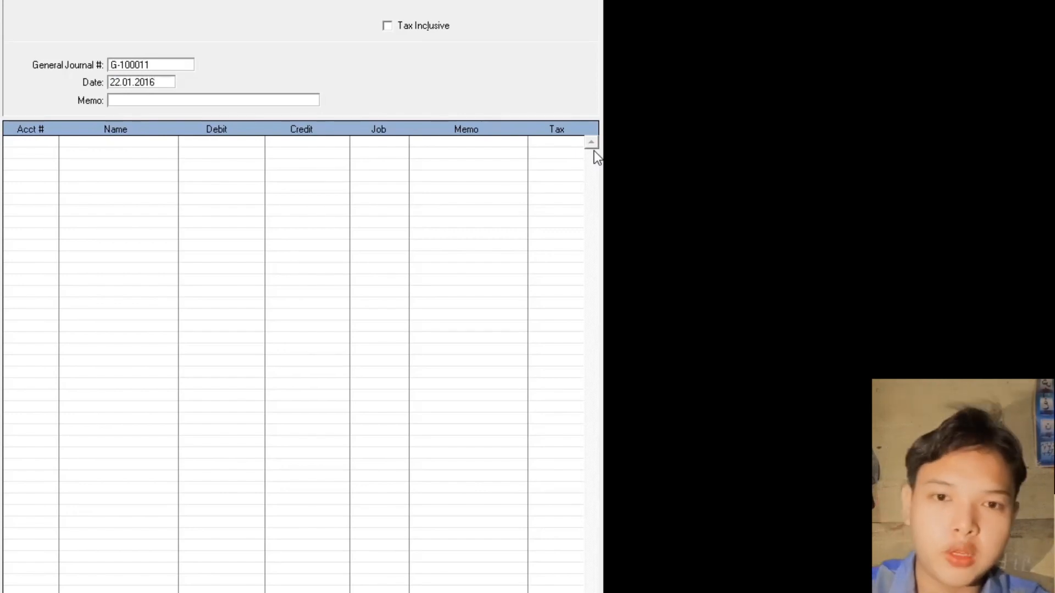
{"action": "key", "text": "Tab"}
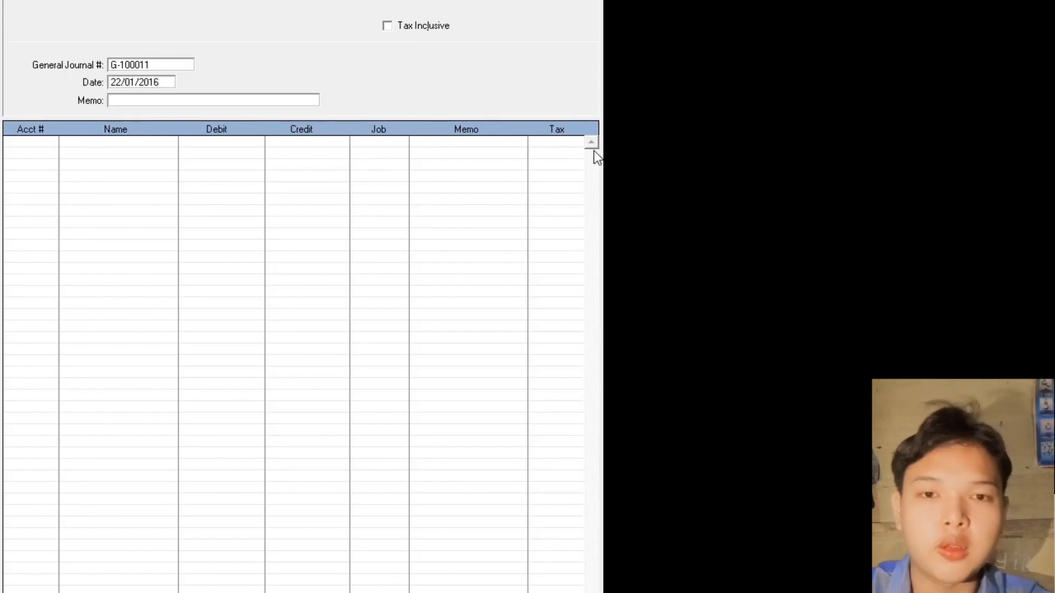
{"action": "type", "text": "Pendap"}
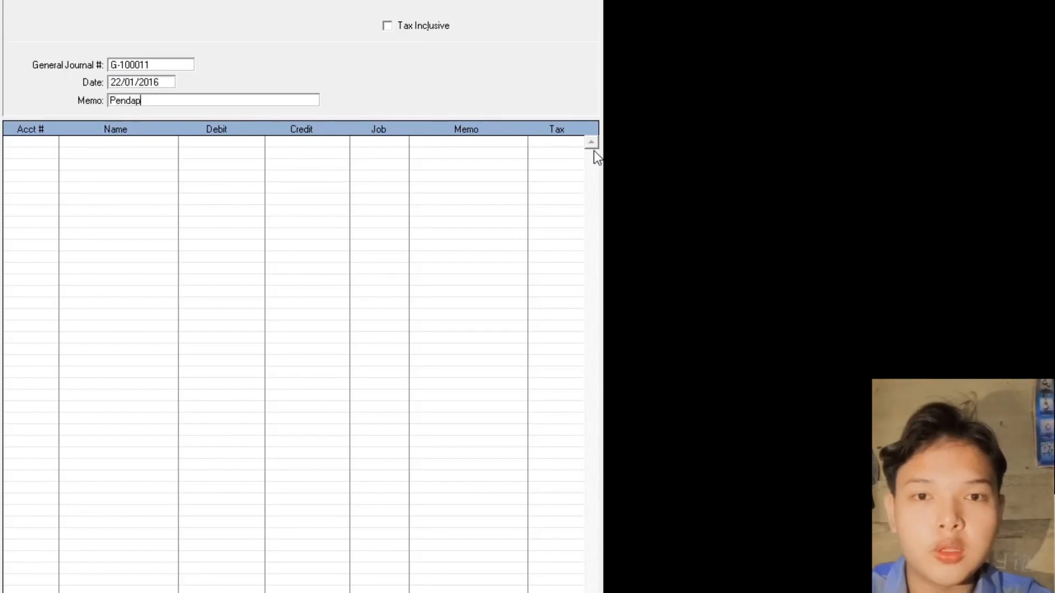
{"action": "type", "text": "atan Jasa Tunai"}
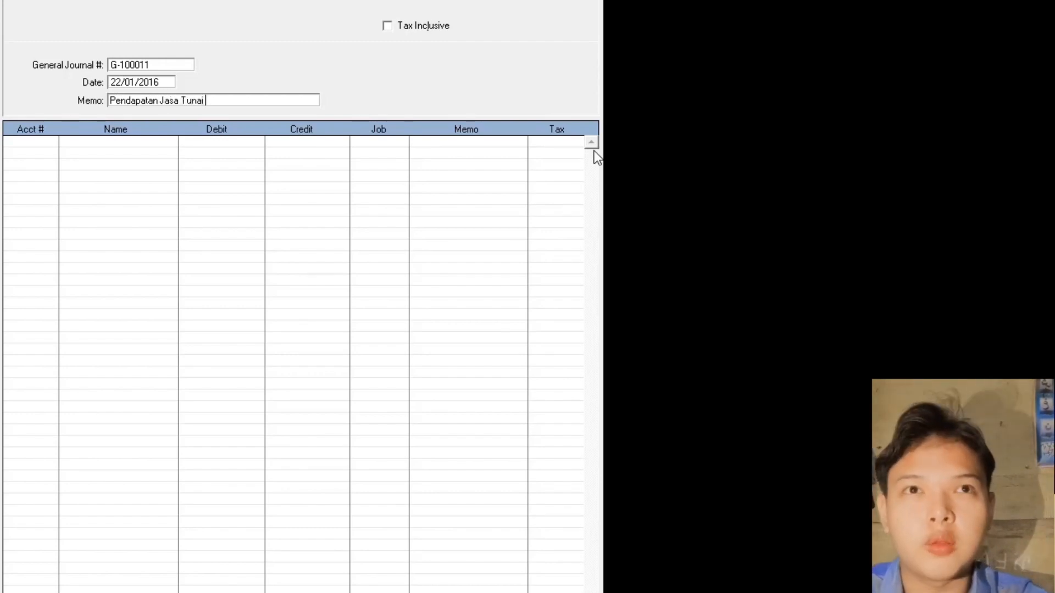
{"action": "key", "text": "Tab"}
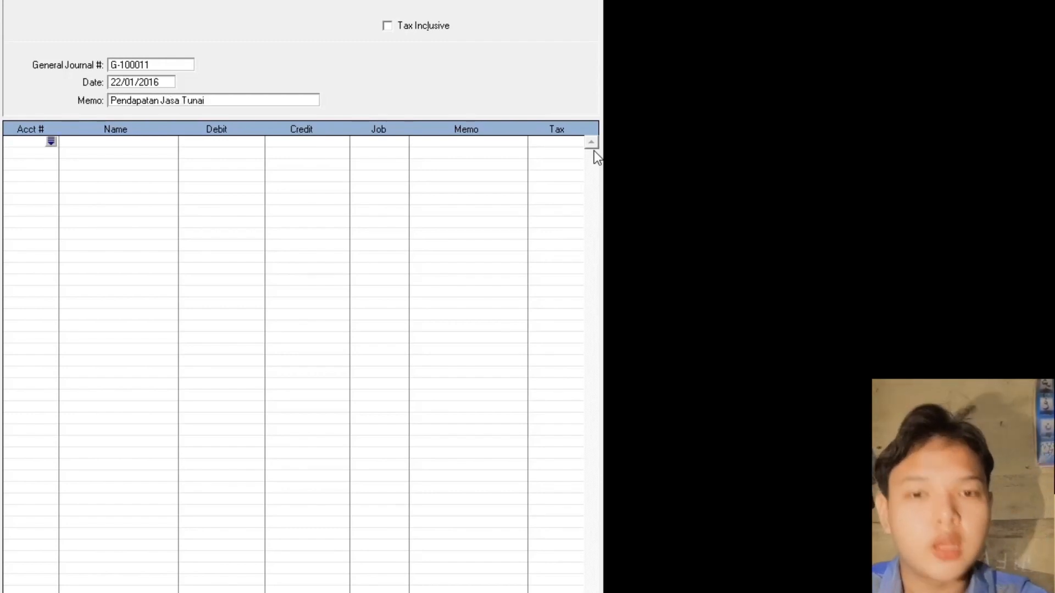
- Debit 1-1200 Kas 1000000, credit 4-1000 Pendapatan Jasa the balancing amount, and record the journal
{"action": "key", "text": "Tab"}
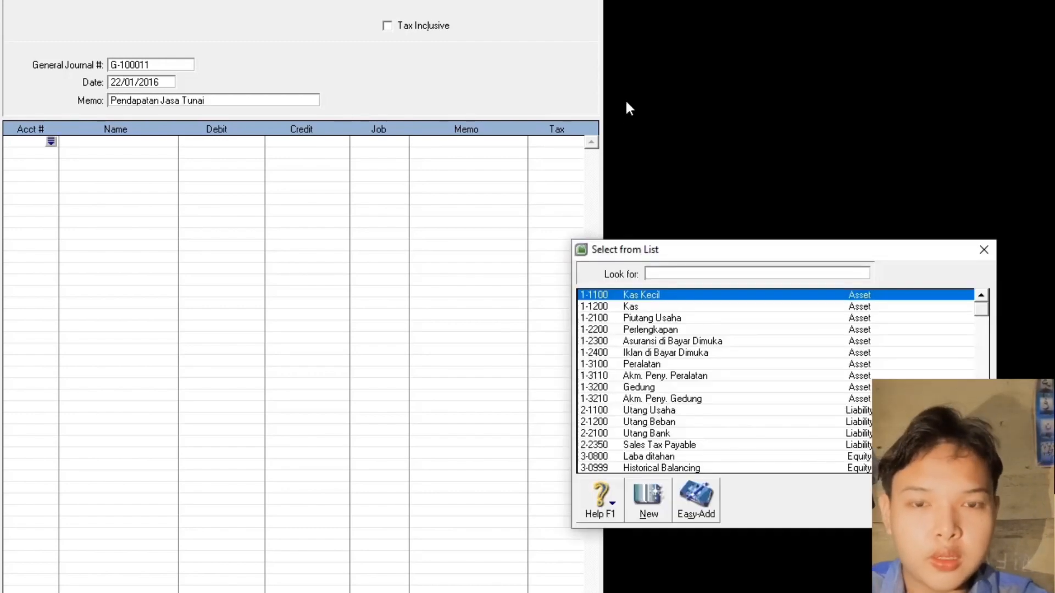
{"action": "double_click", "coordinate": [632, 306]}
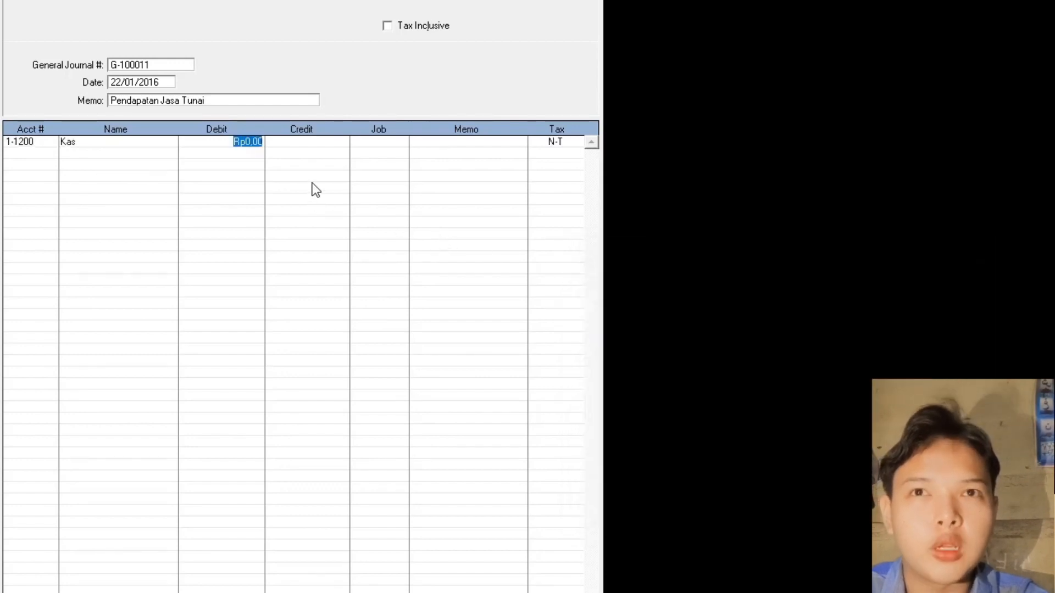
{"action": "type", "text": "1000000"}
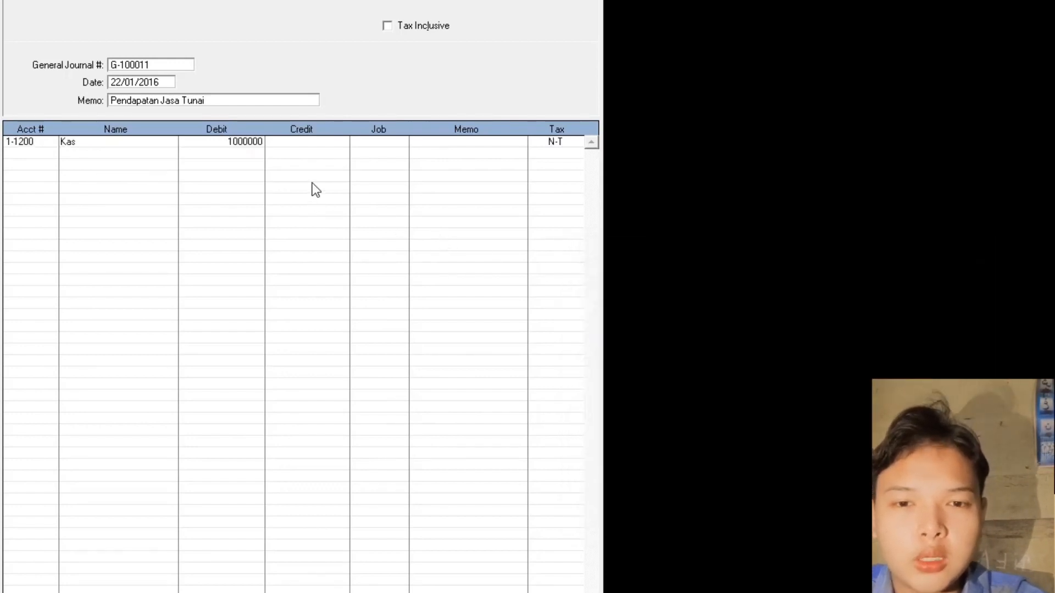
{"action": "key", "text": "Return"}
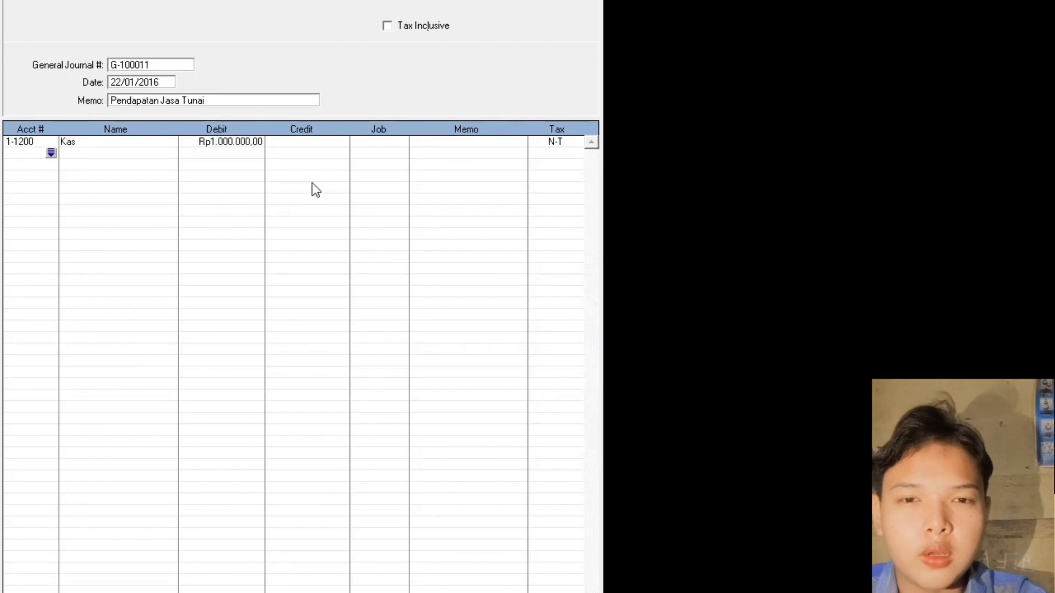
{"action": "key", "text": "Return"}
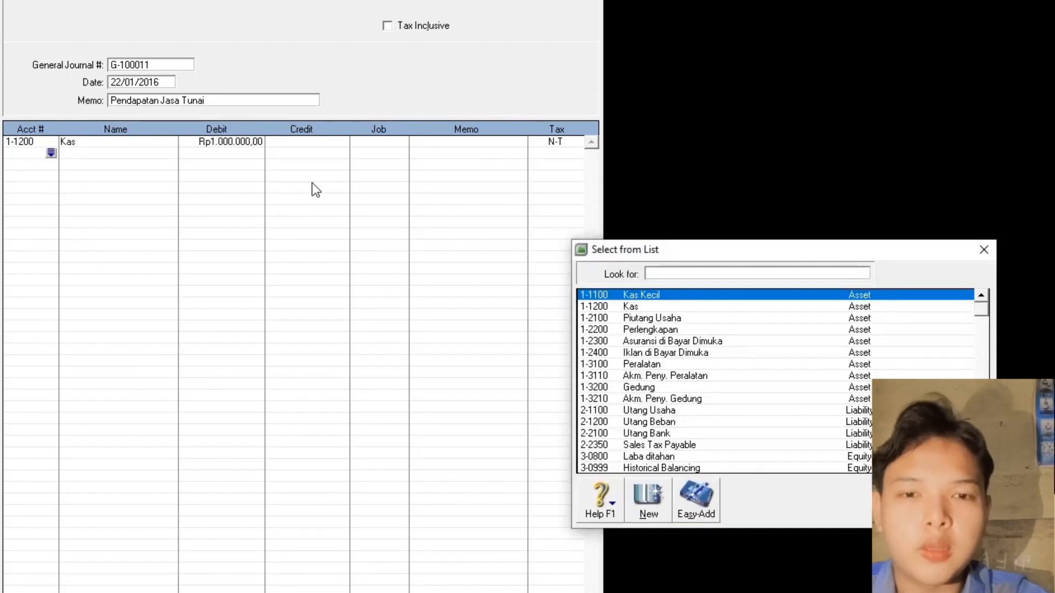
{"action": "type", "text": "4"}
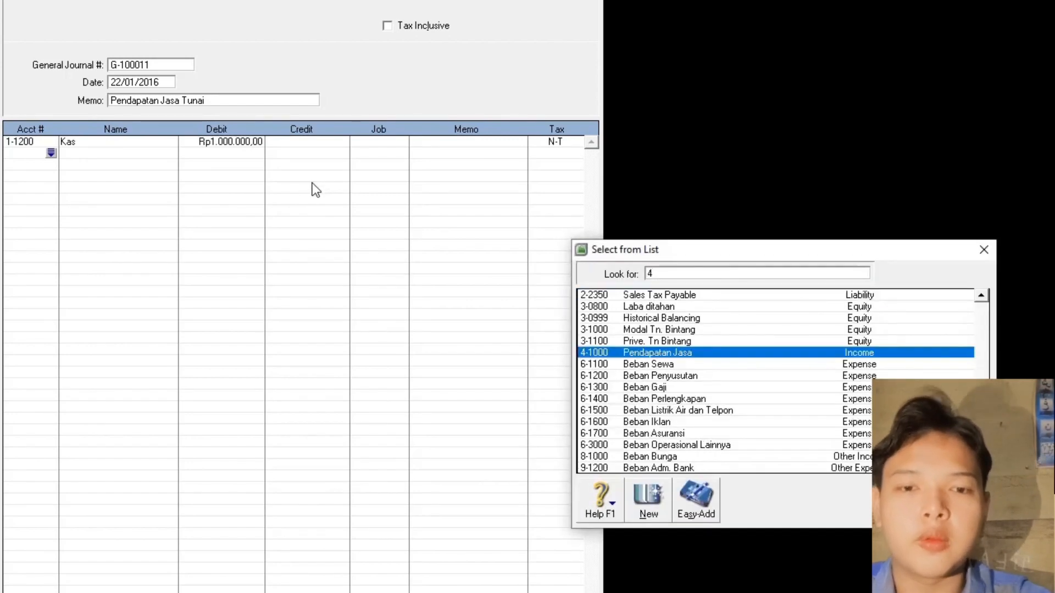
{"action": "double_click", "coordinate": [657, 352]}
{"action": "left_click", "coordinate": [309, 155]}
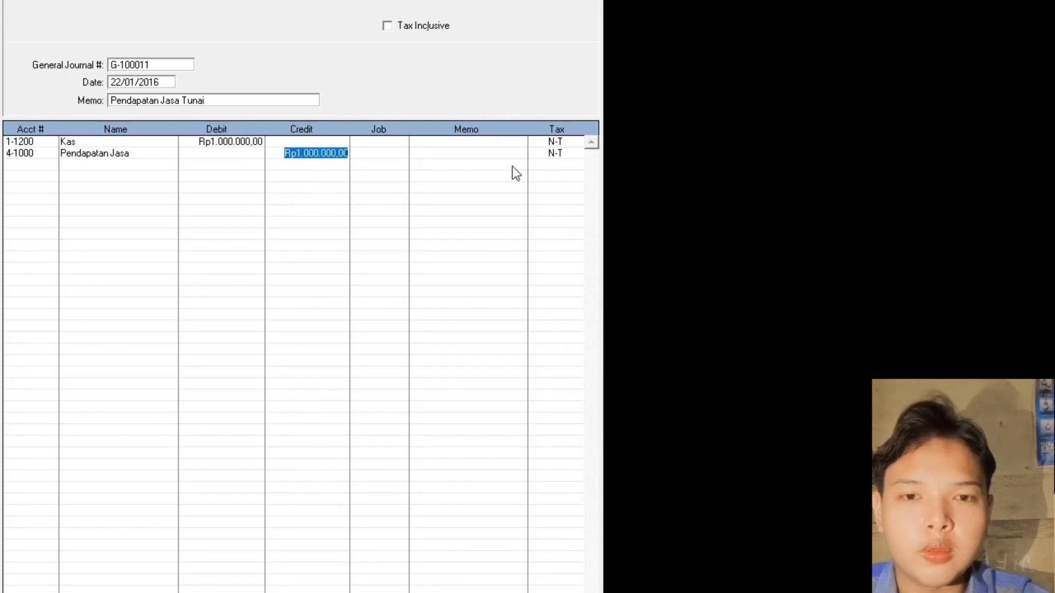
{"action": "key", "text": "Return"}
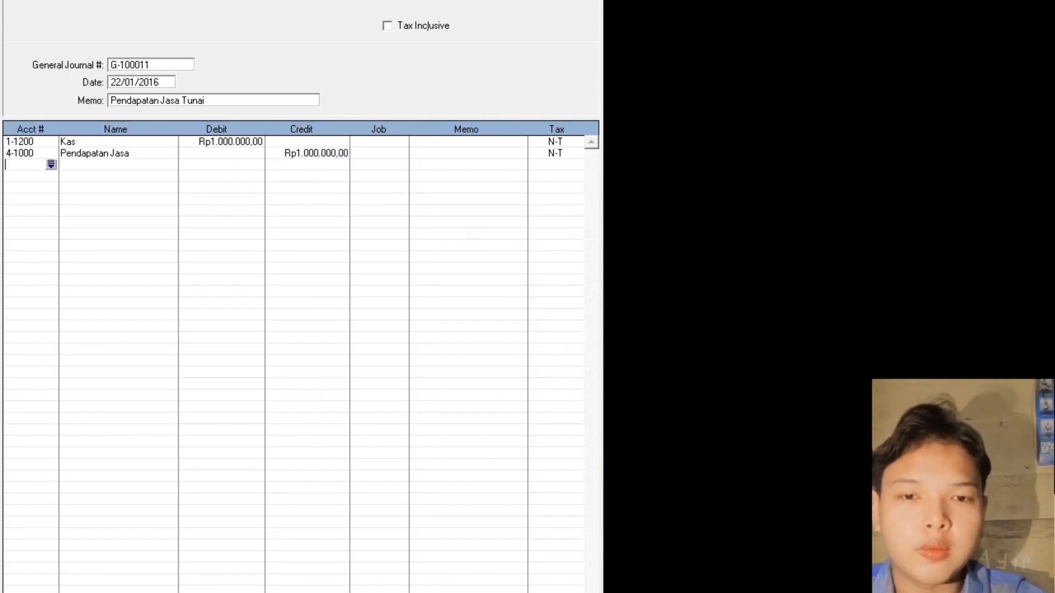
{"action": "key", "text": "Return"}
{"action": "left_click", "coordinate": [149, 64]}
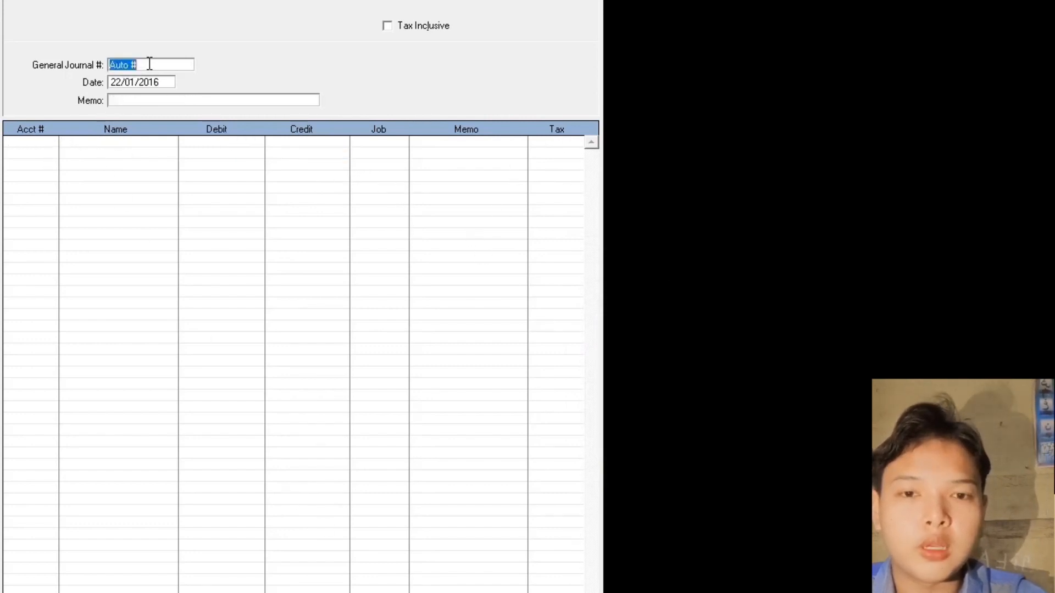
- Enter journal number G-100012, date 24.01.2016 and memo 'Pembelian Perlengkapan Secara Kredit'
{"action": "type", "text": "G-"}
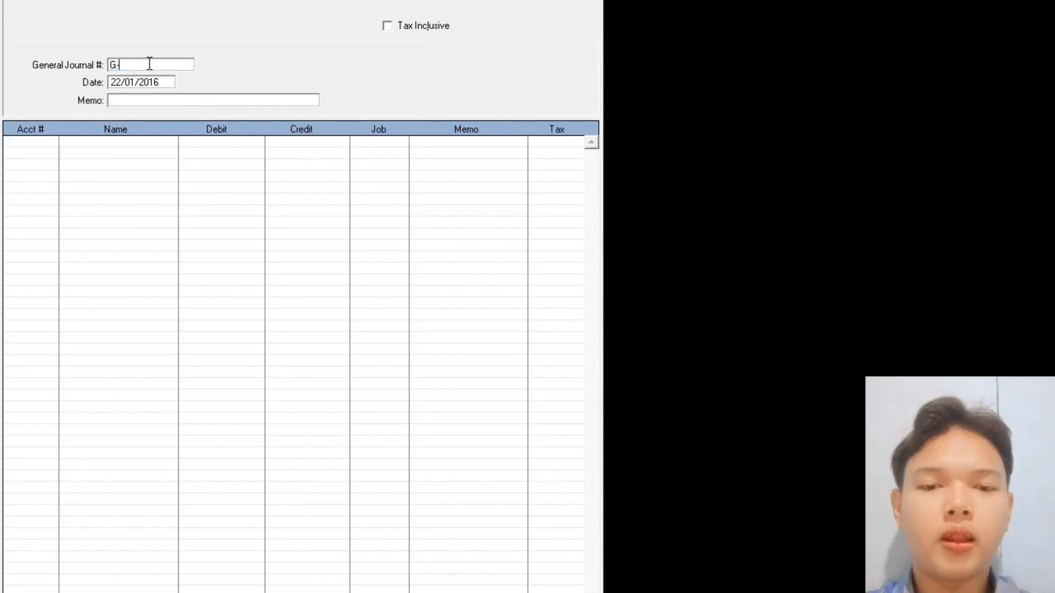
{"action": "type", "text": "10001"}
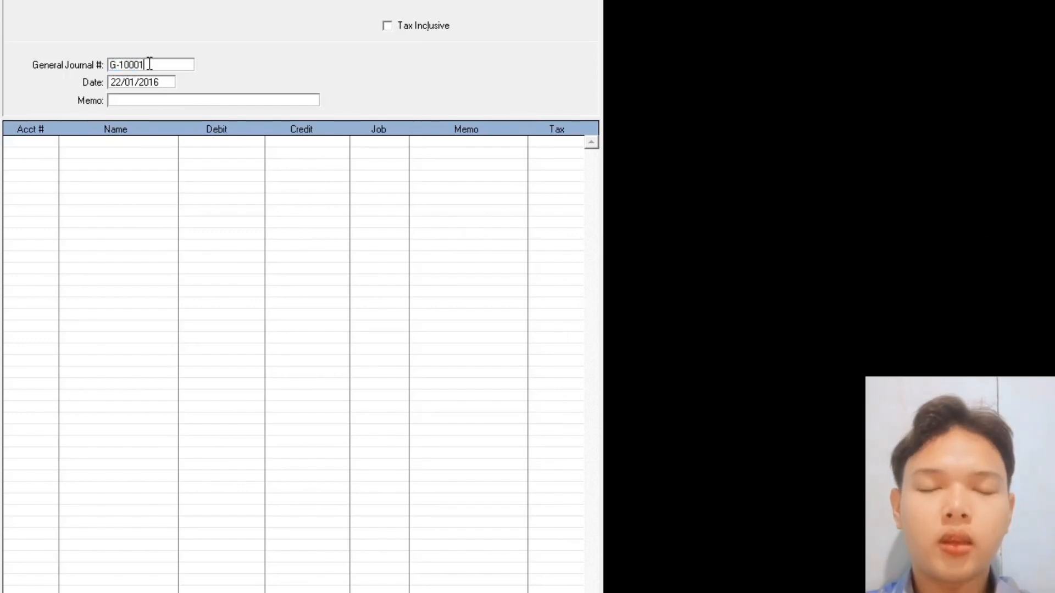
{"action": "type", "text": "2"}
{"action": "key", "text": "Tab"}
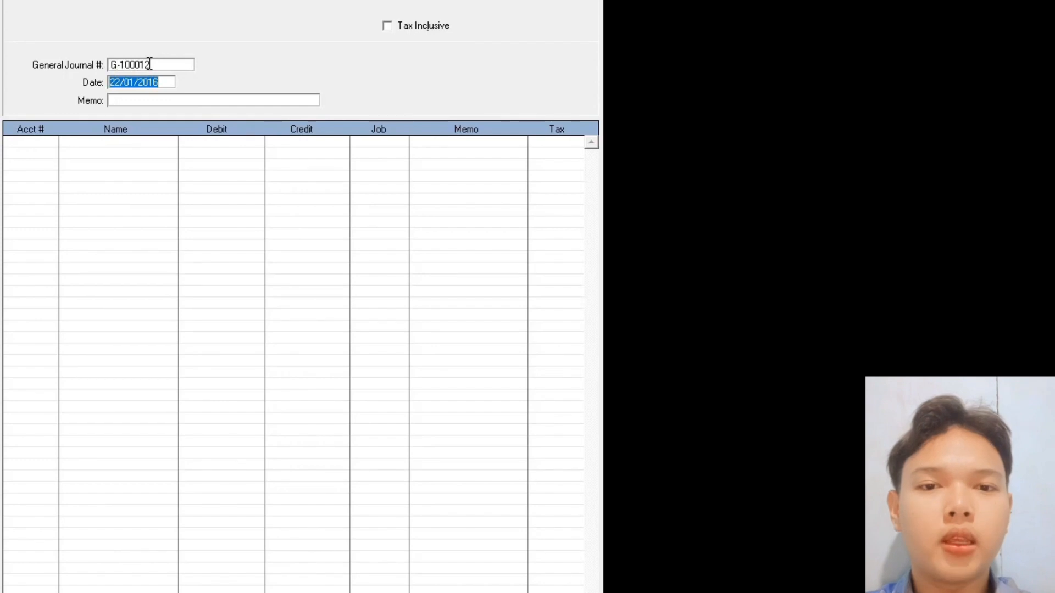
{"action": "type", "text": "2"}
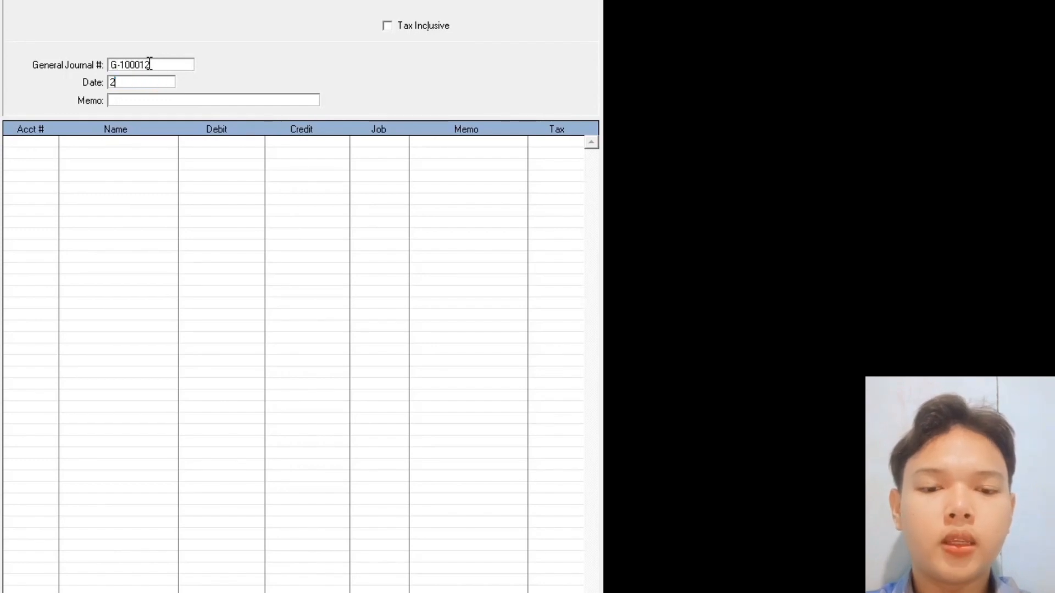
{"action": "type", "text": "4.01"}
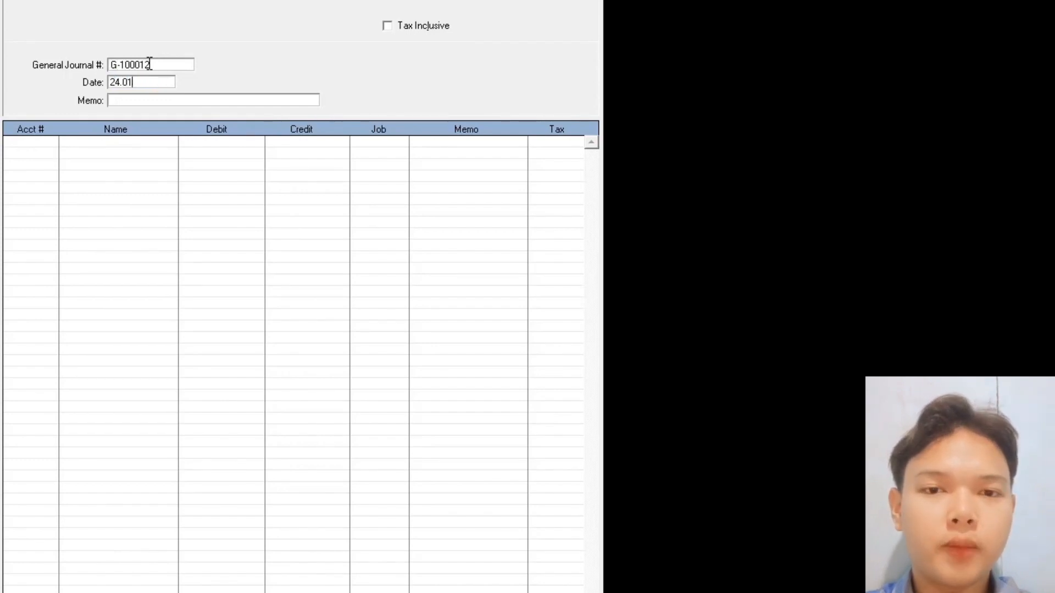
{"action": "type", "text": ".2016"}
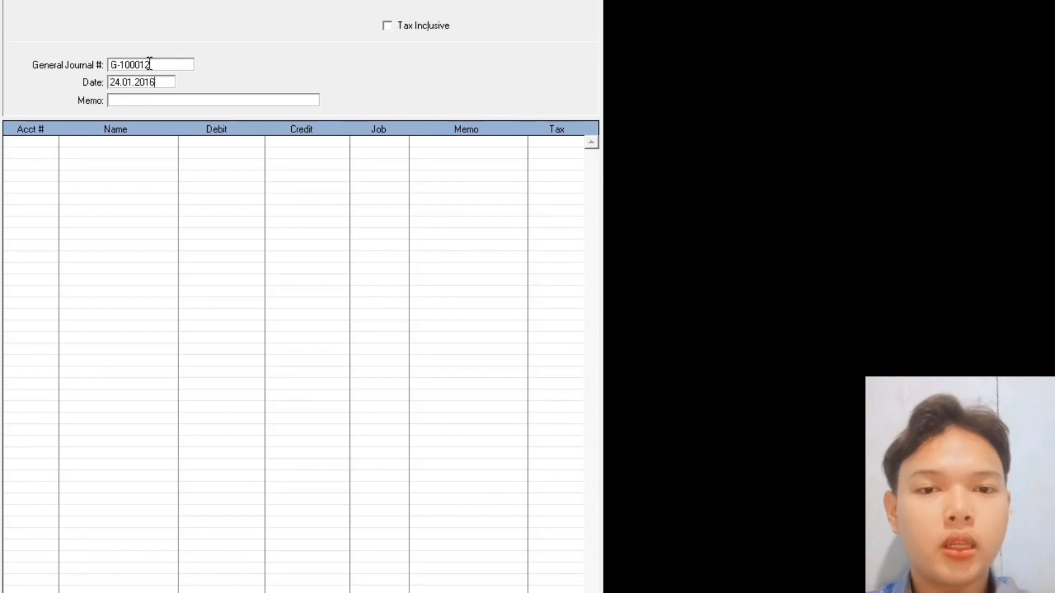
{"action": "key", "text": "Tab"}
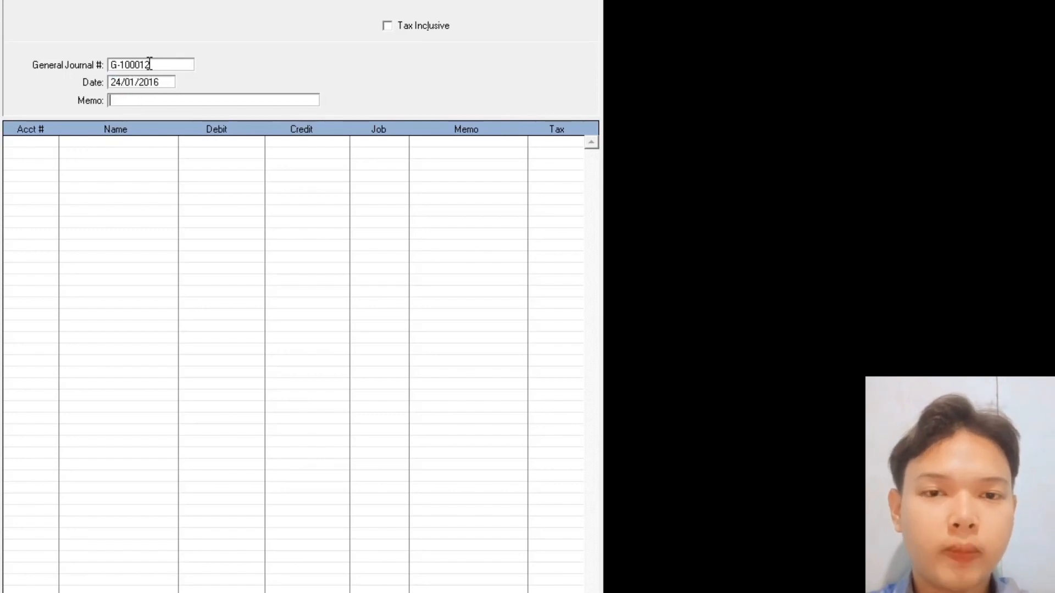
{"action": "type", "text": "Pembeli"}
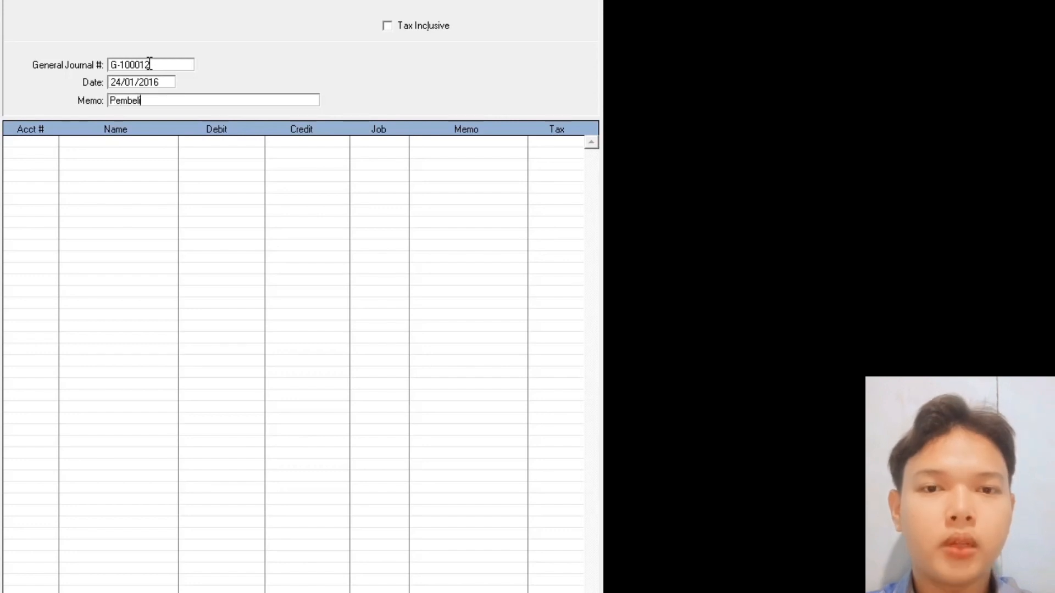
{"action": "type", "text": "an Perlengk"}
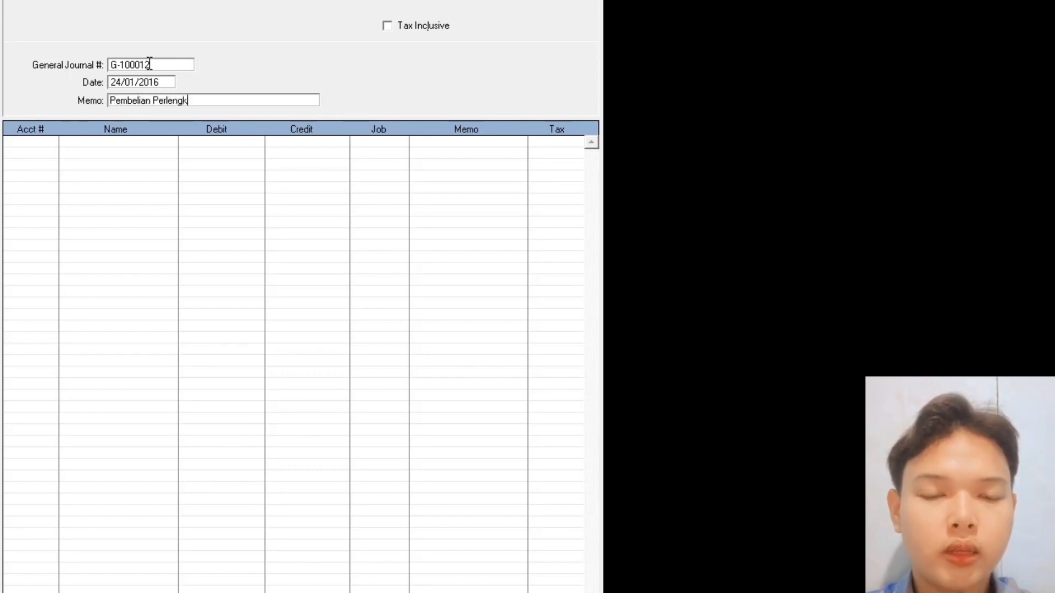
{"action": "type", "text": "apan Seca"}
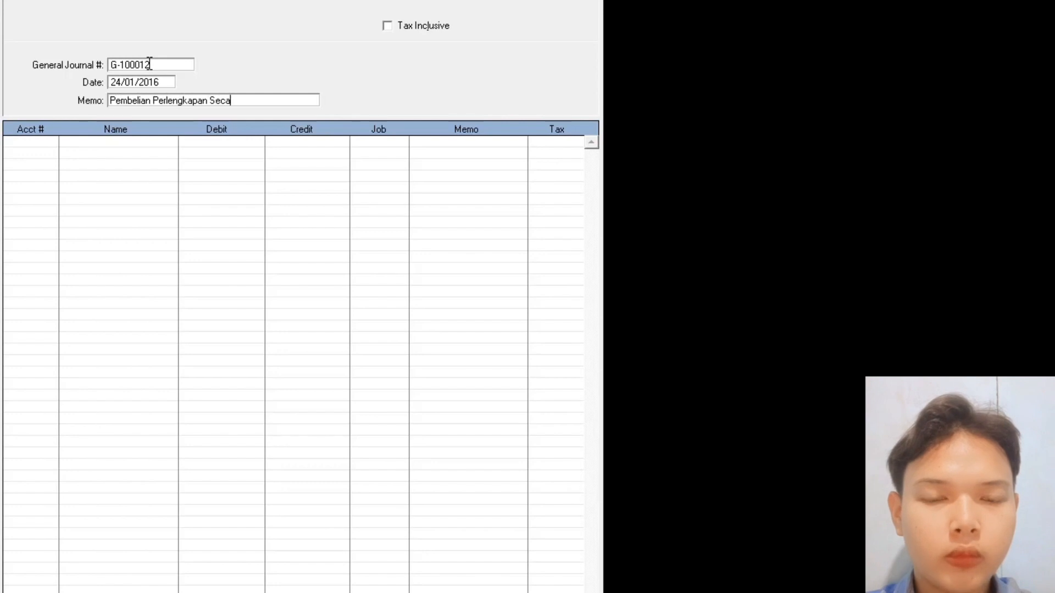
{"action": "type", "text": "ra Kredi"}
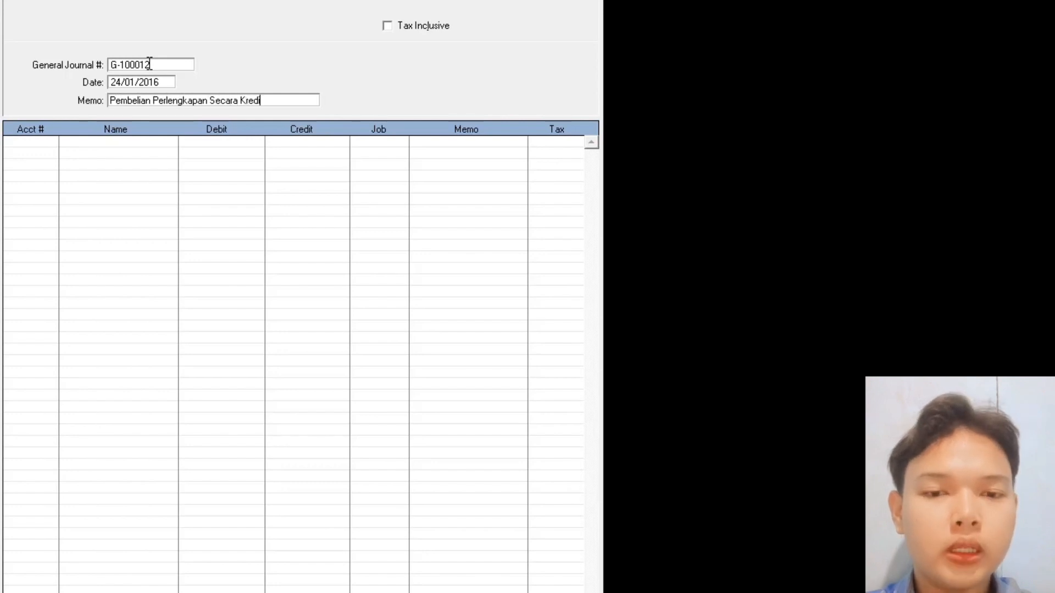
{"action": "type", "text": "t"}
{"action": "key", "text": "Tab"}
- Debit 1-2200 Perlengkapan 1.150.000, credit Utang Usaha (accepting the linked-account prompt), and record it
{"action": "key", "text": "Return"}
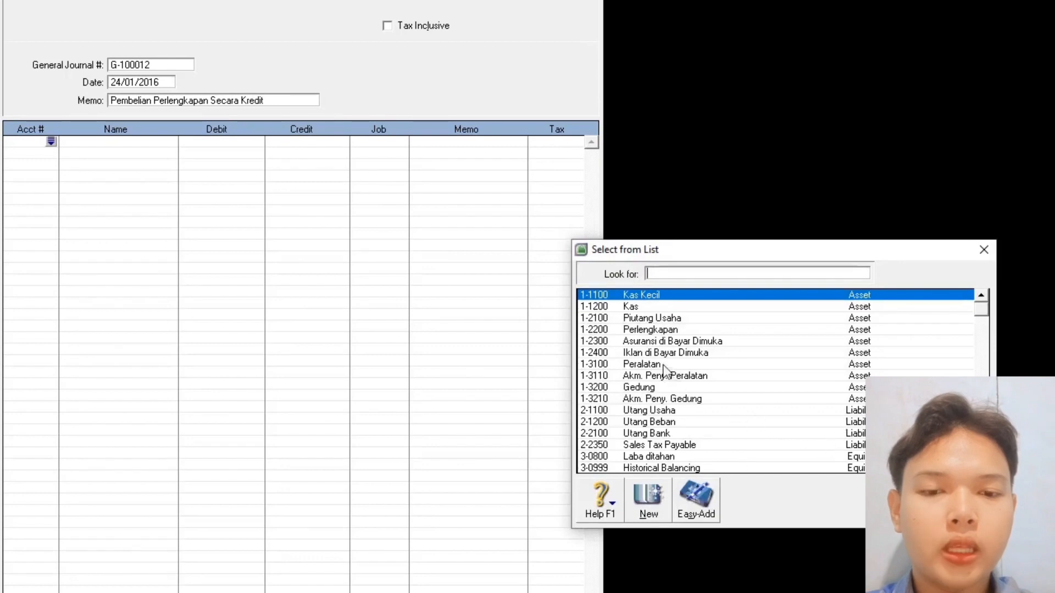
{"action": "double_click", "coordinate": [654, 329]}
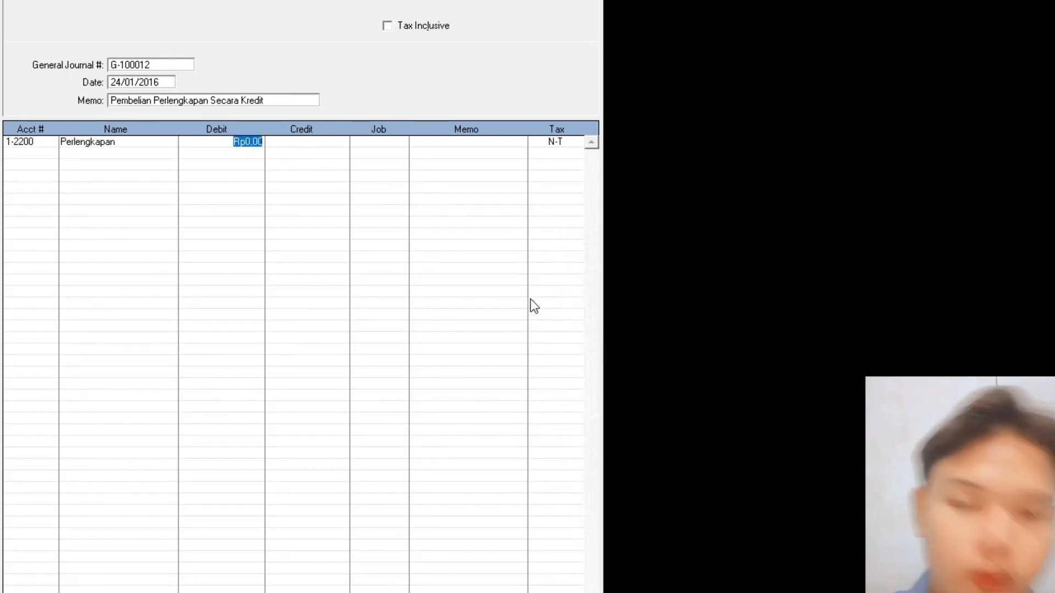
{"action": "type", "text": "1"}
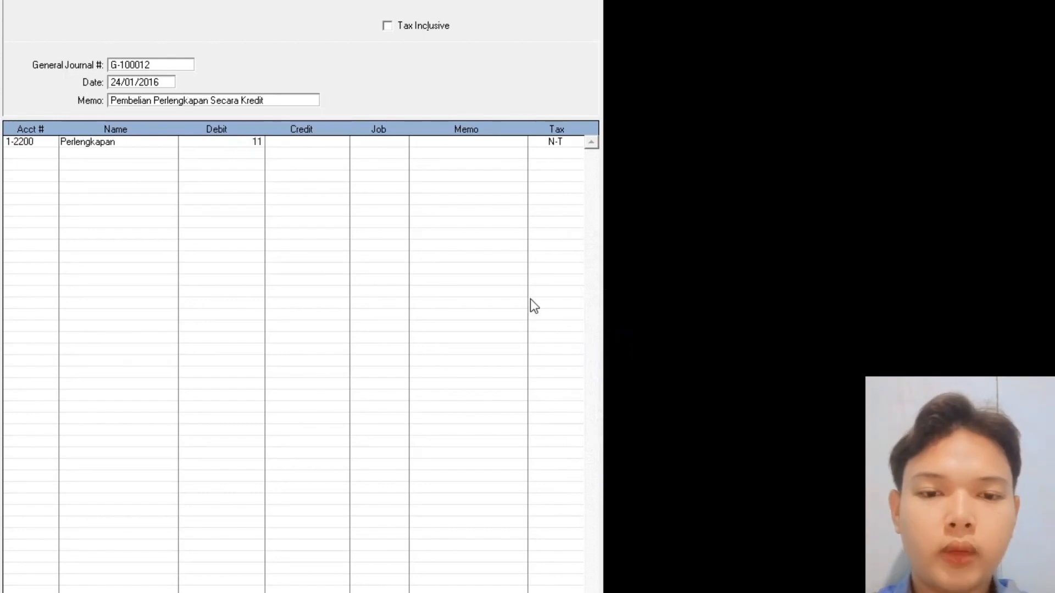
{"action": "type", "text": ".150.000"}
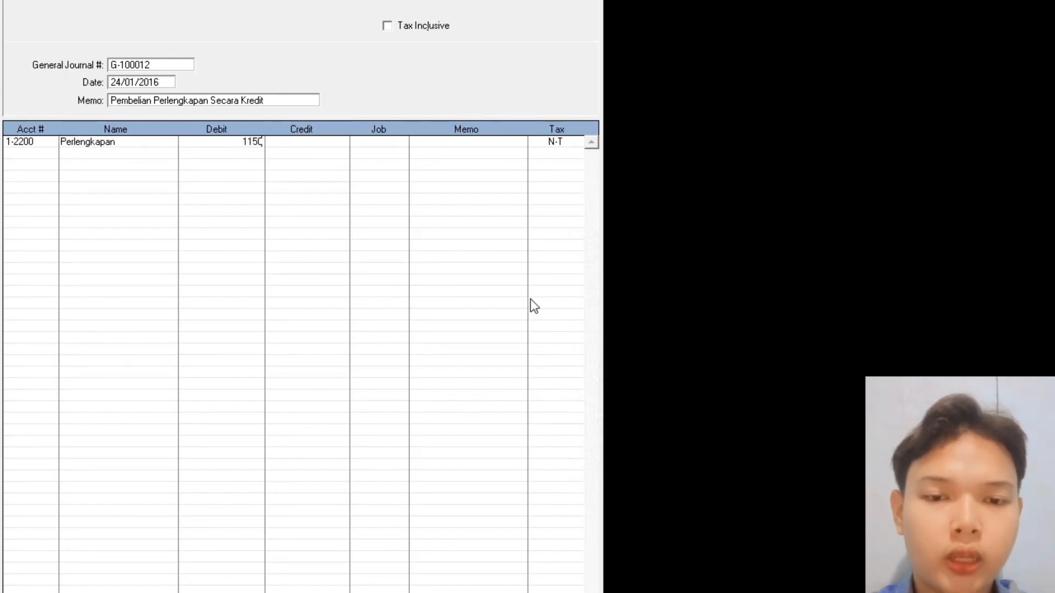
{"action": "key", "text": "Return"}
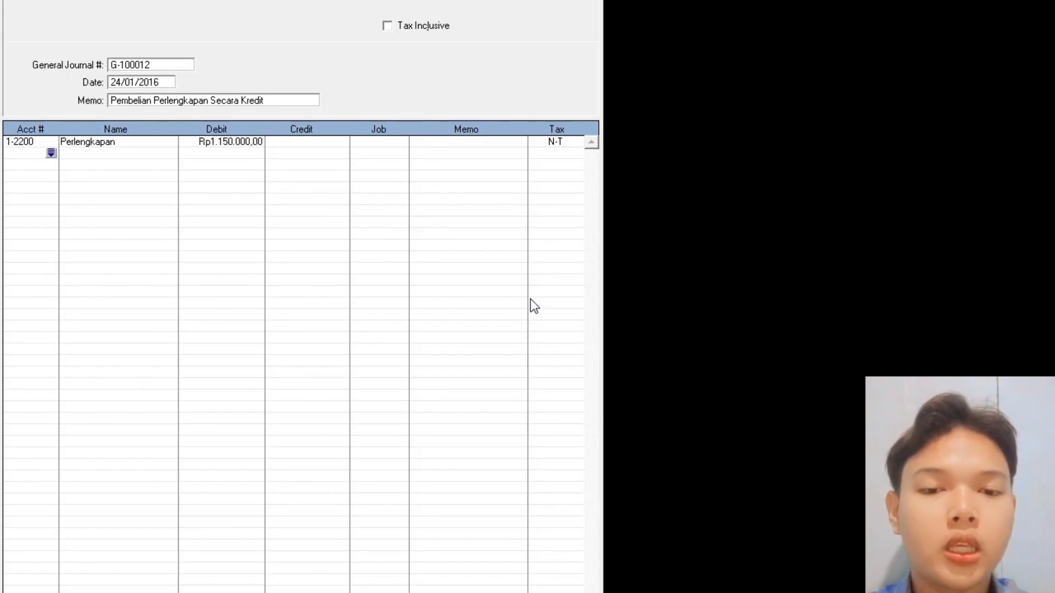
{"action": "key", "text": "Return"}
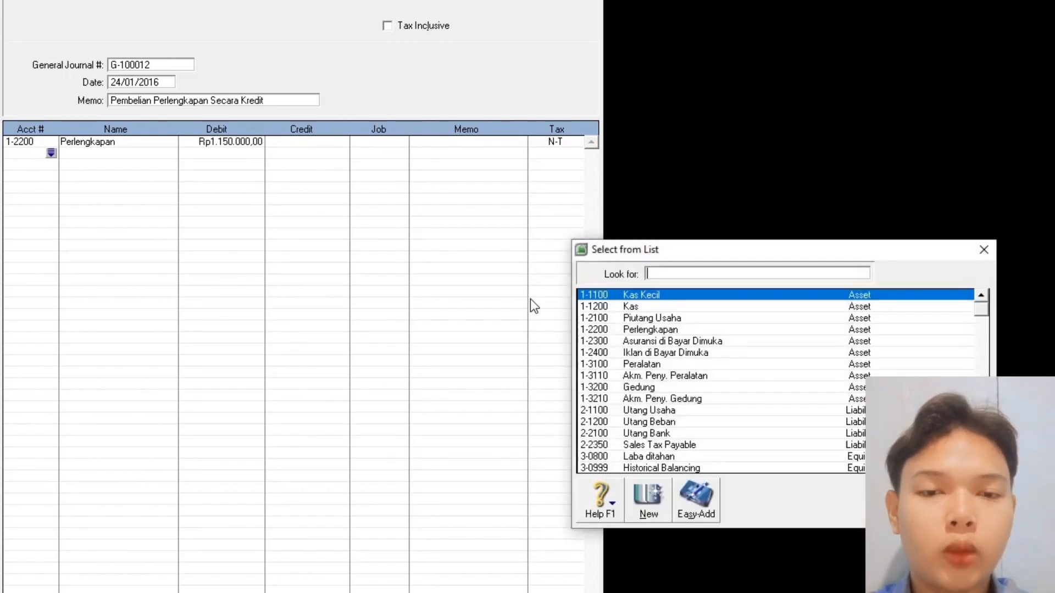
{"action": "double_click", "coordinate": [641, 411]}
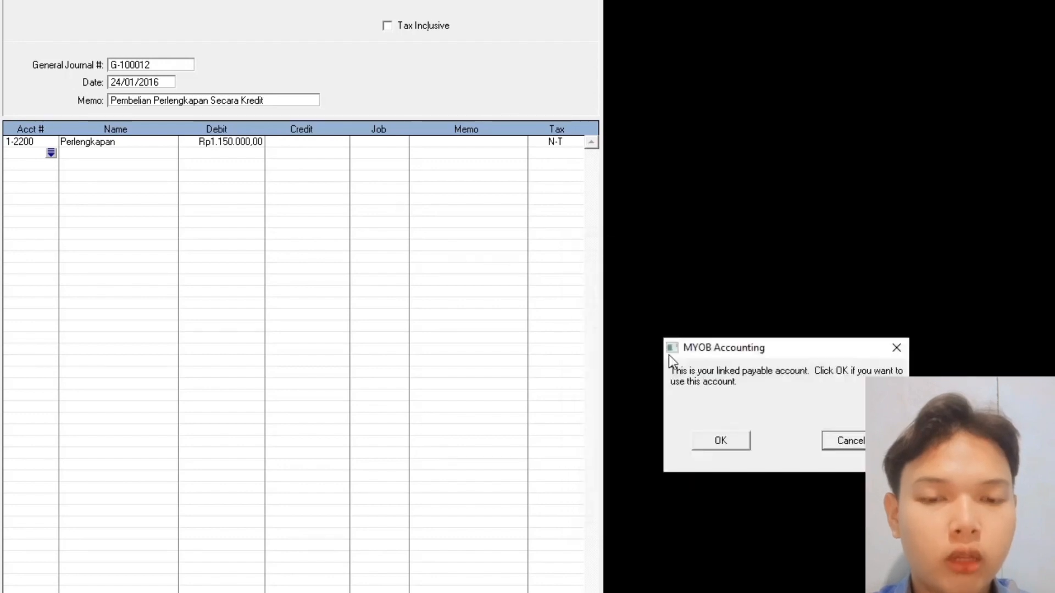
{"action": "left_click", "coordinate": [712, 443]}
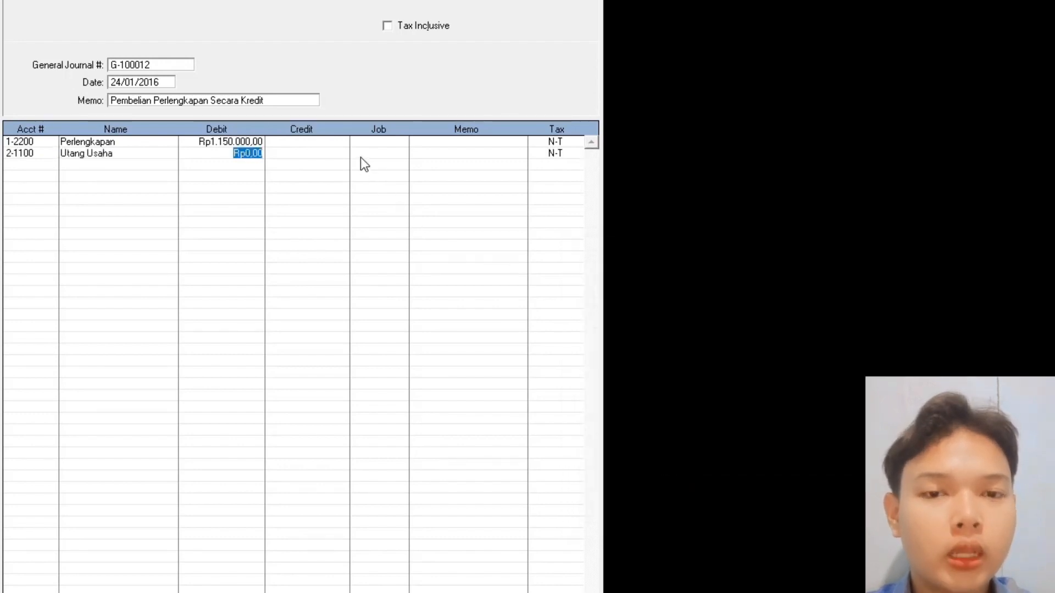
{"action": "key", "text": "Tab"}
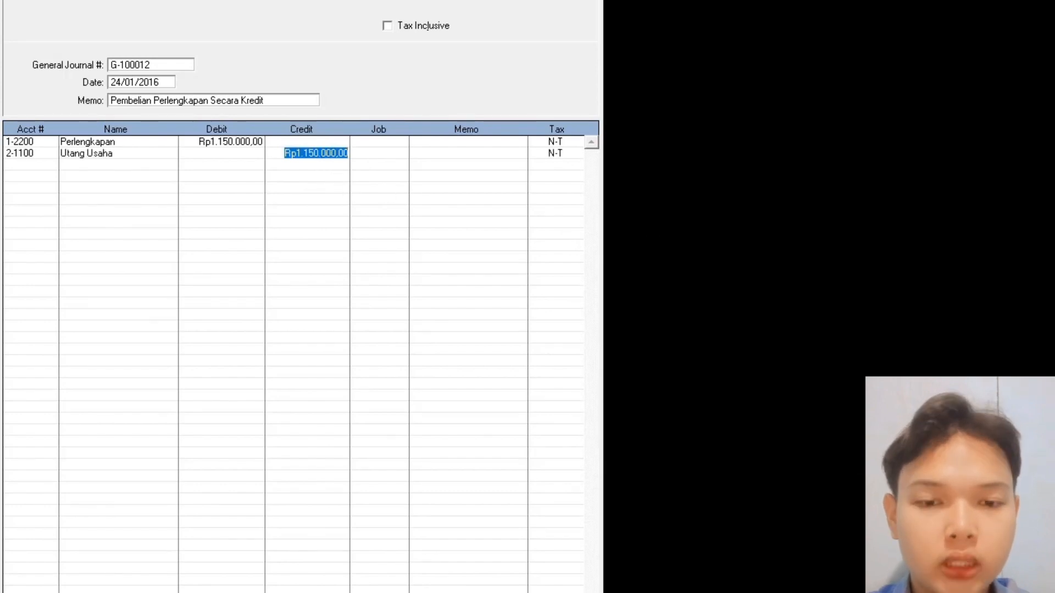
{"action": "key", "text": "Return"}
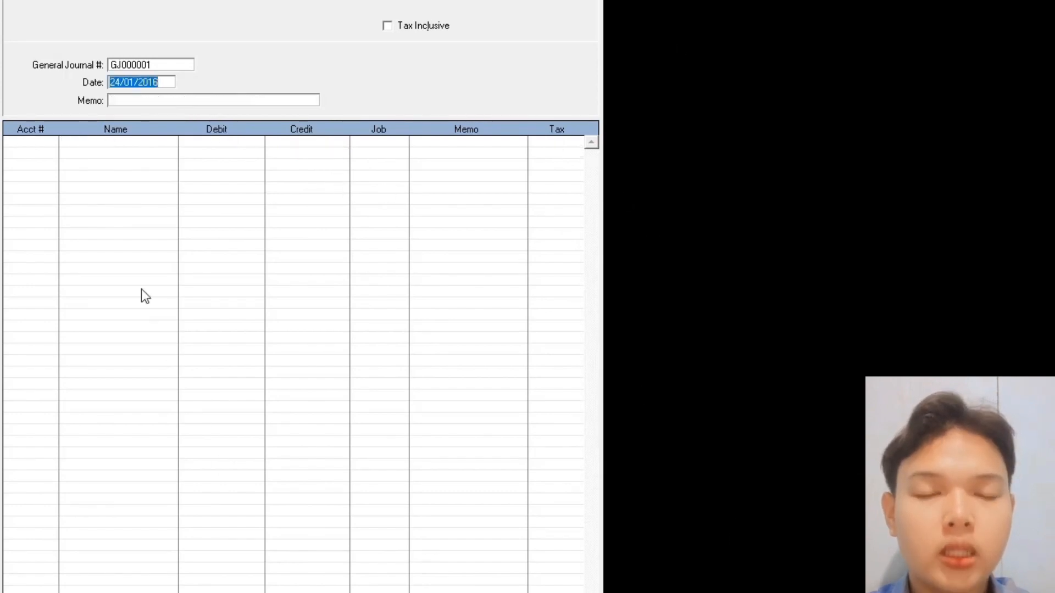
- Start journal G-100012 dated 25/01/2016 with memo 'Penerimaan Peluansan Piutang'
{"action": "left_click", "coordinate": [164, 67]}
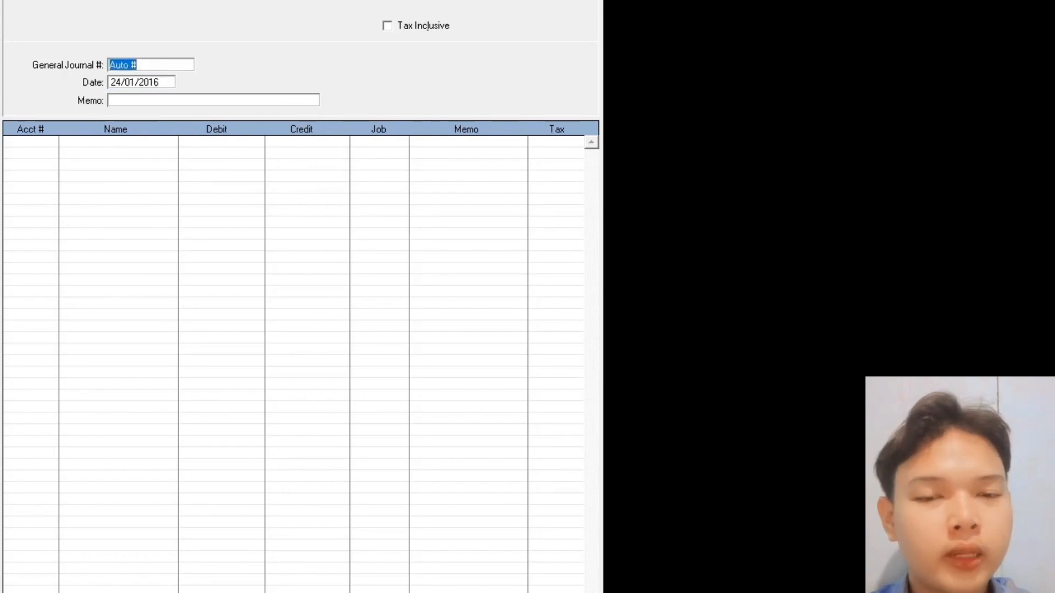
{"action": "type", "text": "G-1000"}
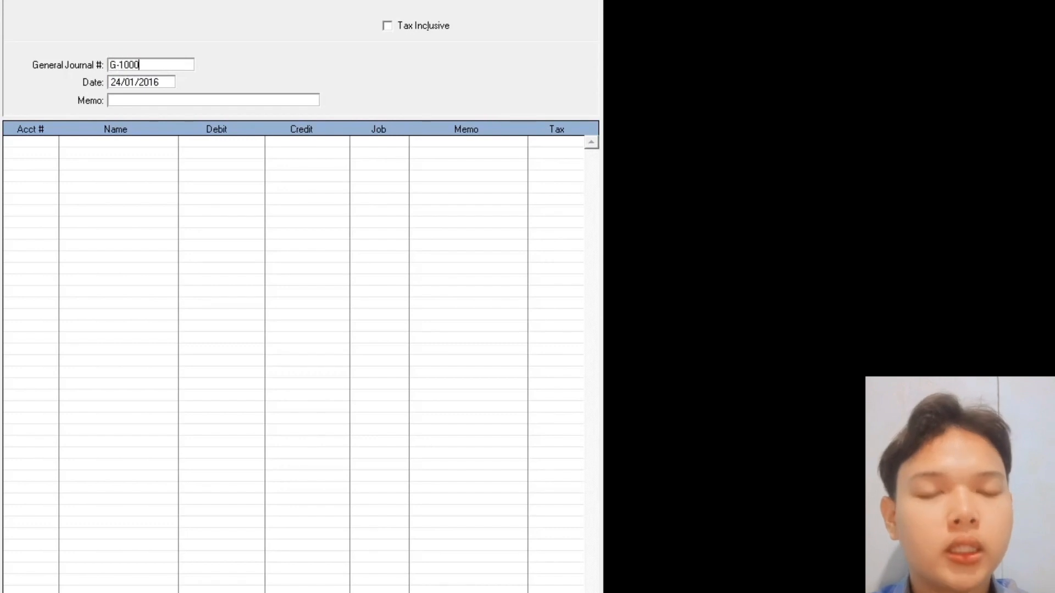
{"action": "type", "text": "12"}
{"action": "key", "text": "Tab"}
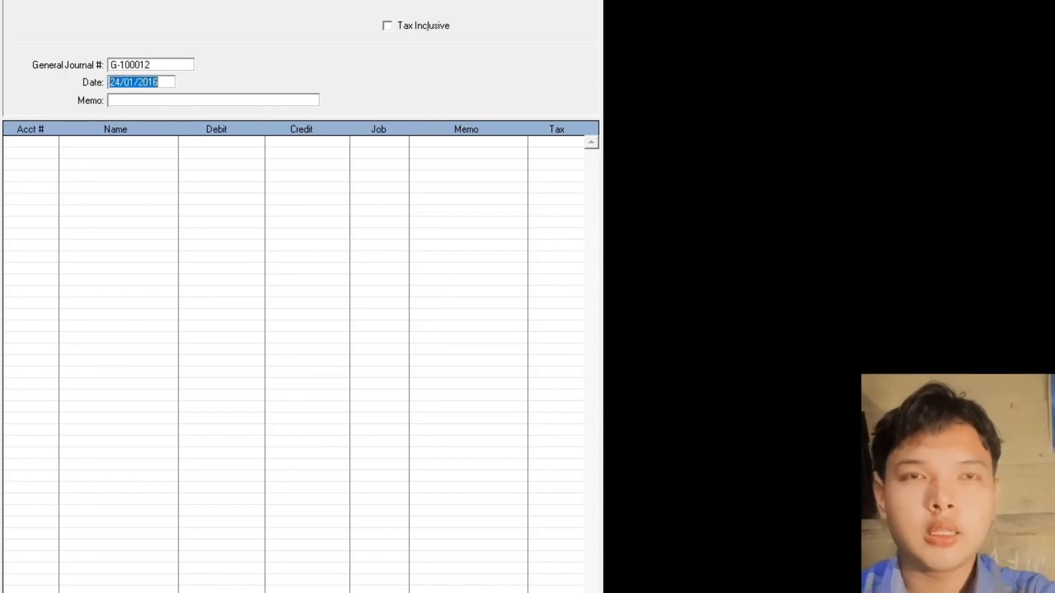
{"action": "type", "text": "2"}
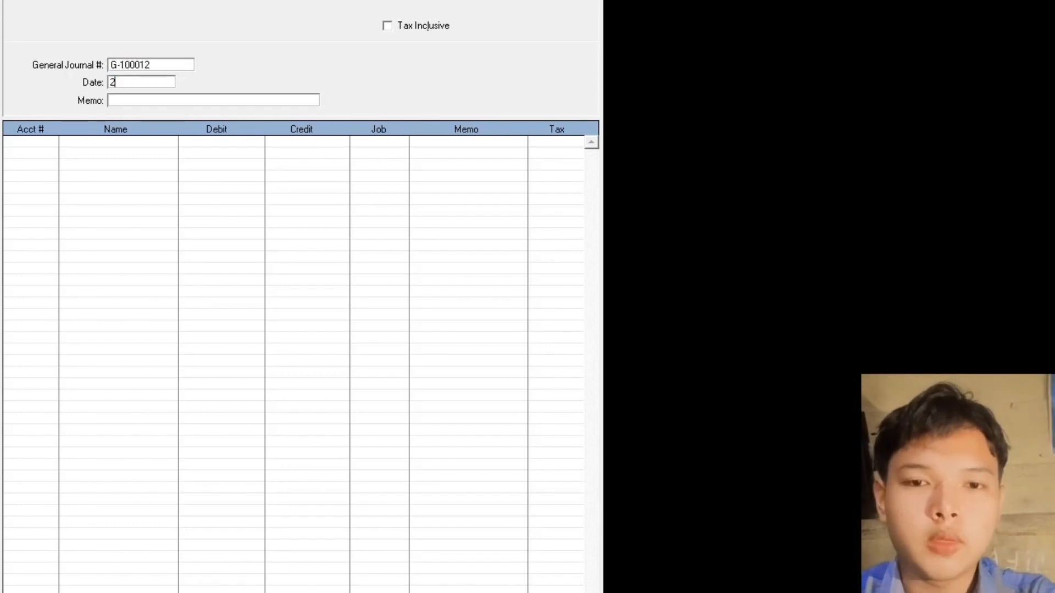
{"action": "type", "text": "5.01."}
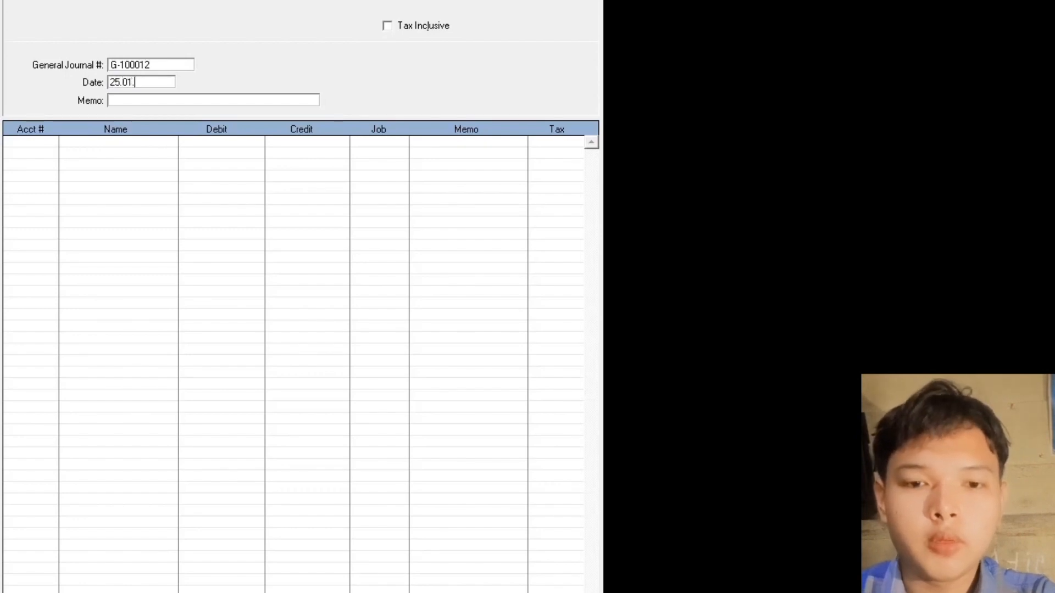
{"action": "type", "text": "2015"}
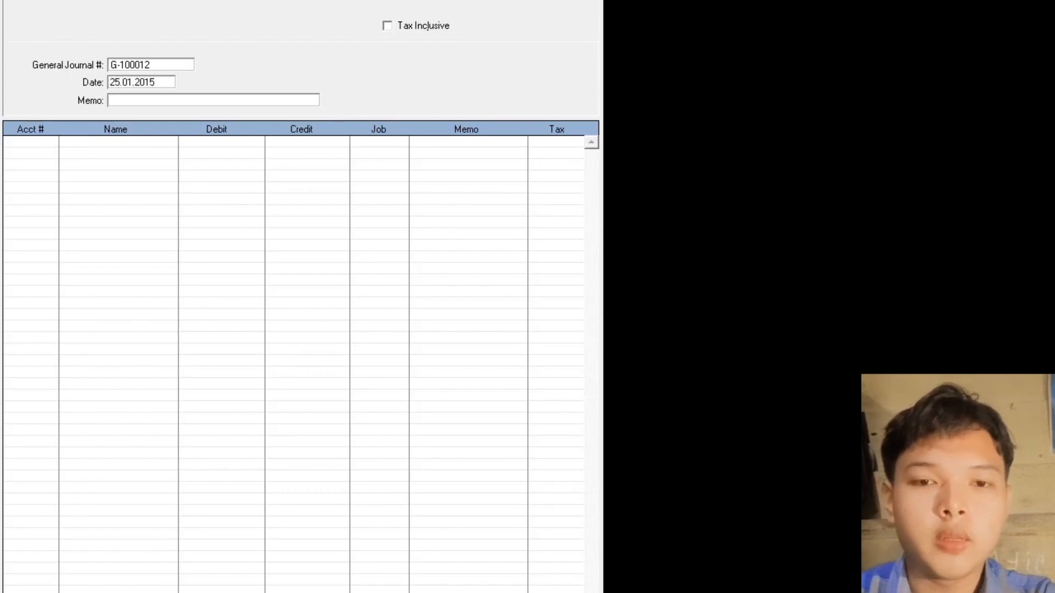
{"action": "key", "text": "BackSpace"}
{"action": "type", "text": "6"}
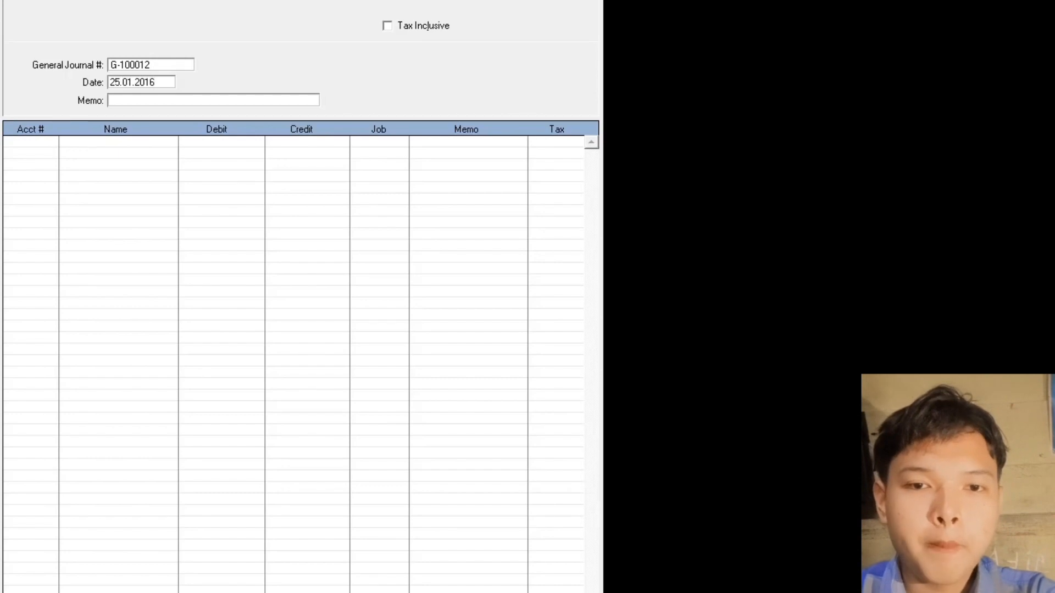
{"action": "key", "text": "Tab"}
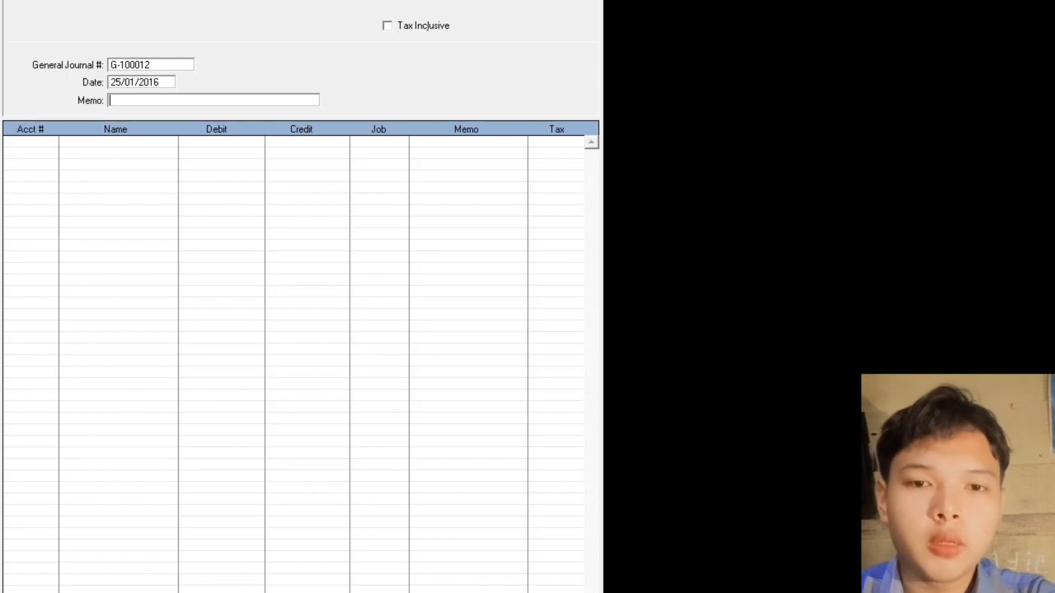
{"action": "type", "text": "P"}
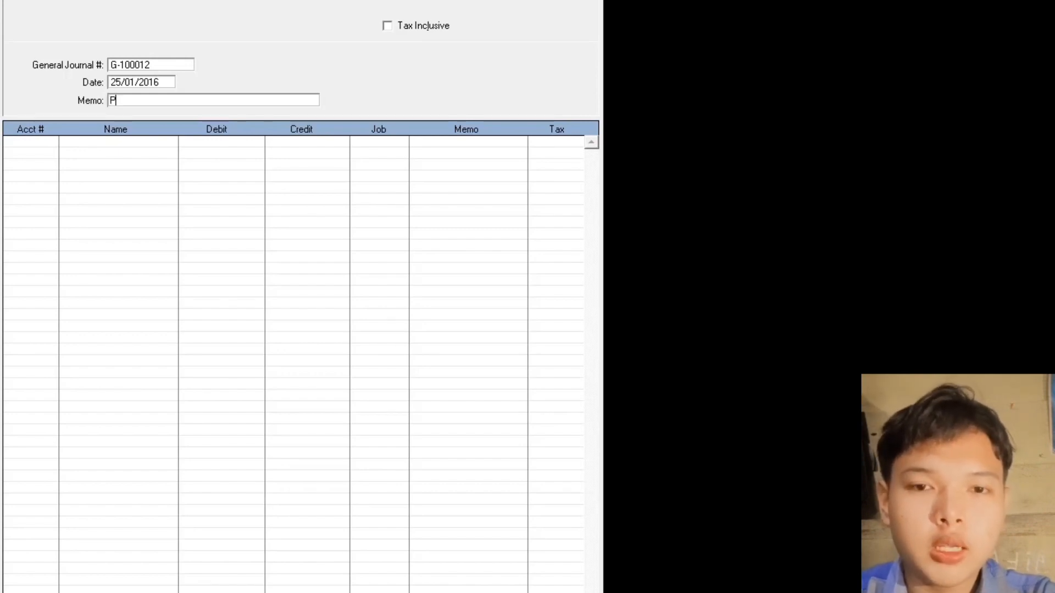
{"action": "type", "text": "enerimaan ("}
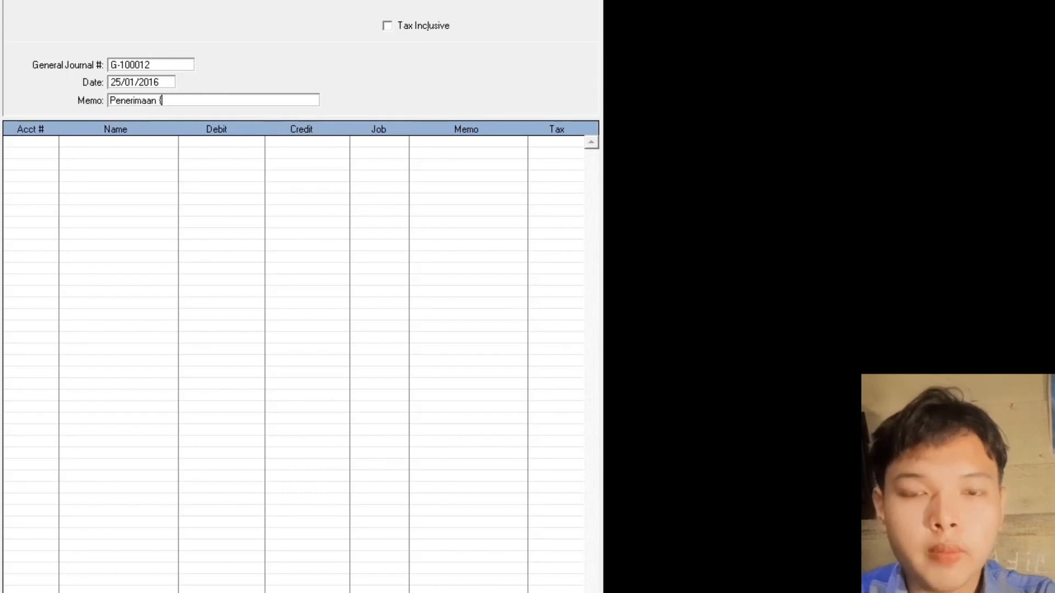
{"action": "key", "text": "BackSpace"}
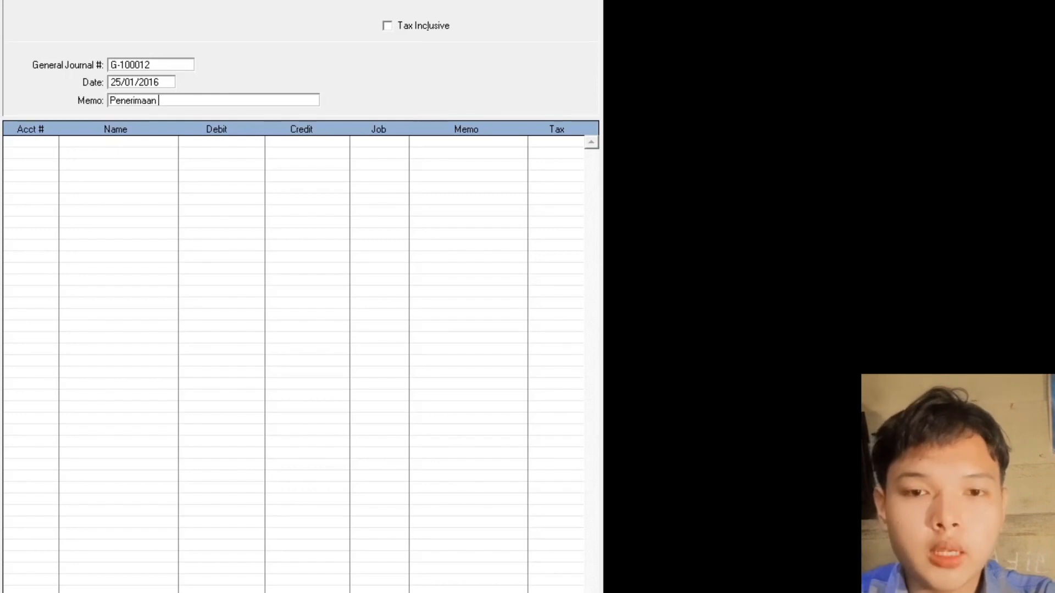
{"action": "type", "text": "Peluansa"}
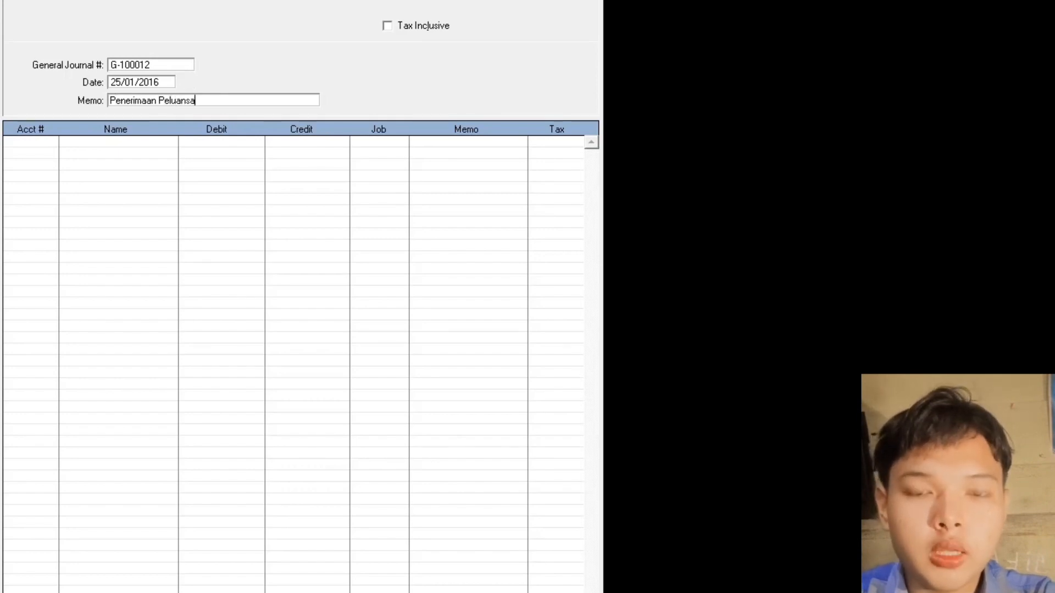
{"action": "type", "text": "n Piutang"}
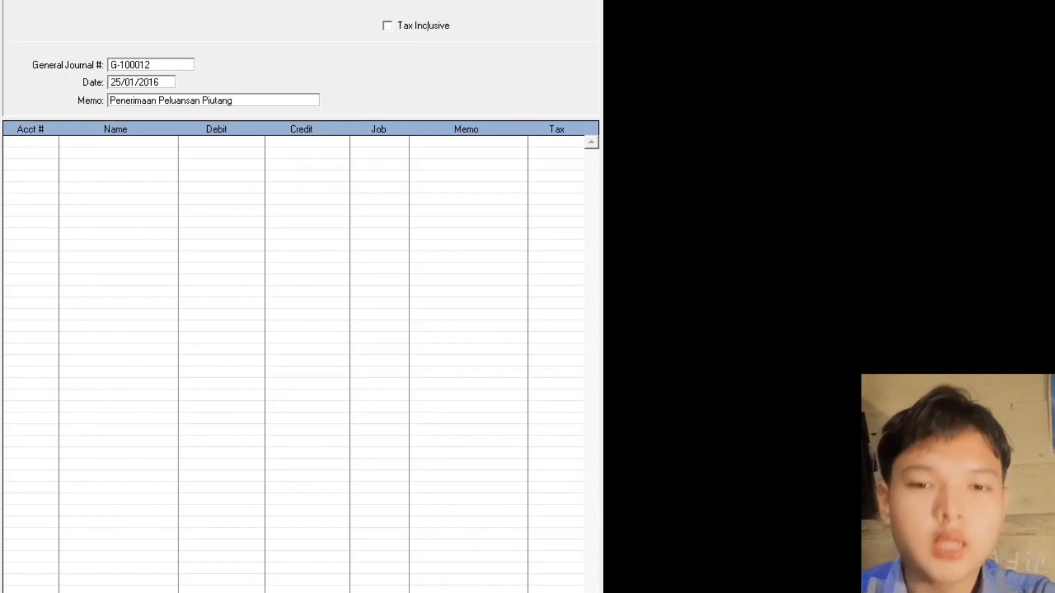
- Debit 1-1200 Kas and credit 1-2100 Piutang Usaha for Rp1.450.000, then record the journal
{"action": "key", "text": "Tab"}
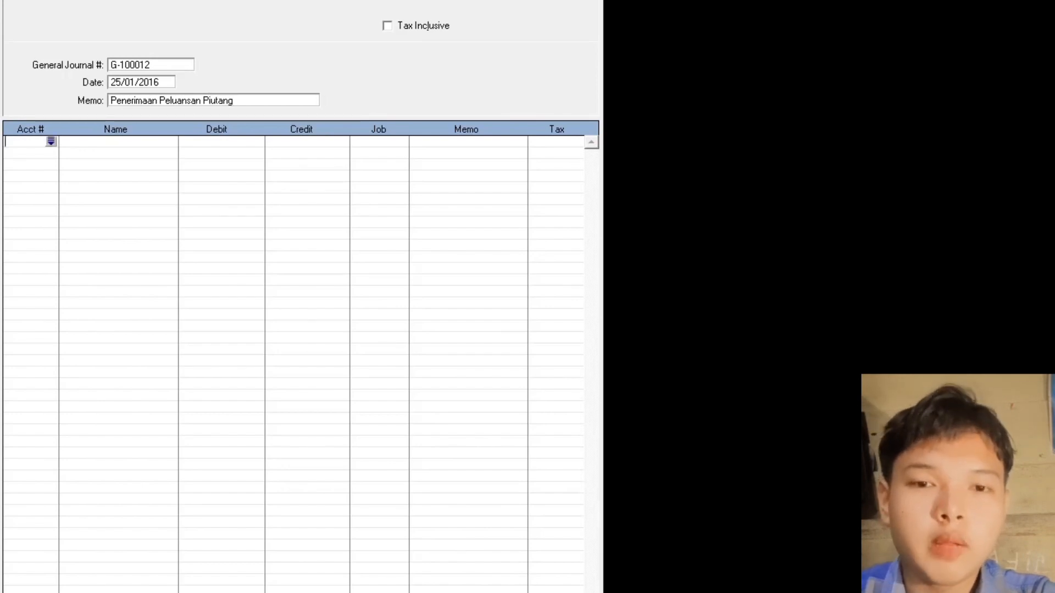
{"action": "key", "text": "Tab"}
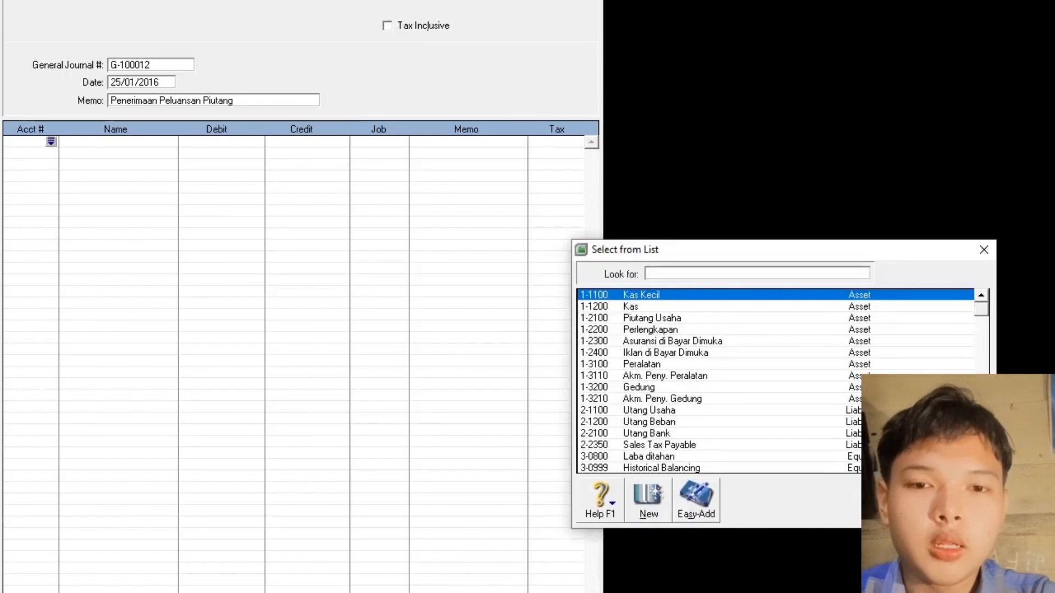
{"action": "double_click", "coordinate": [630, 306]}
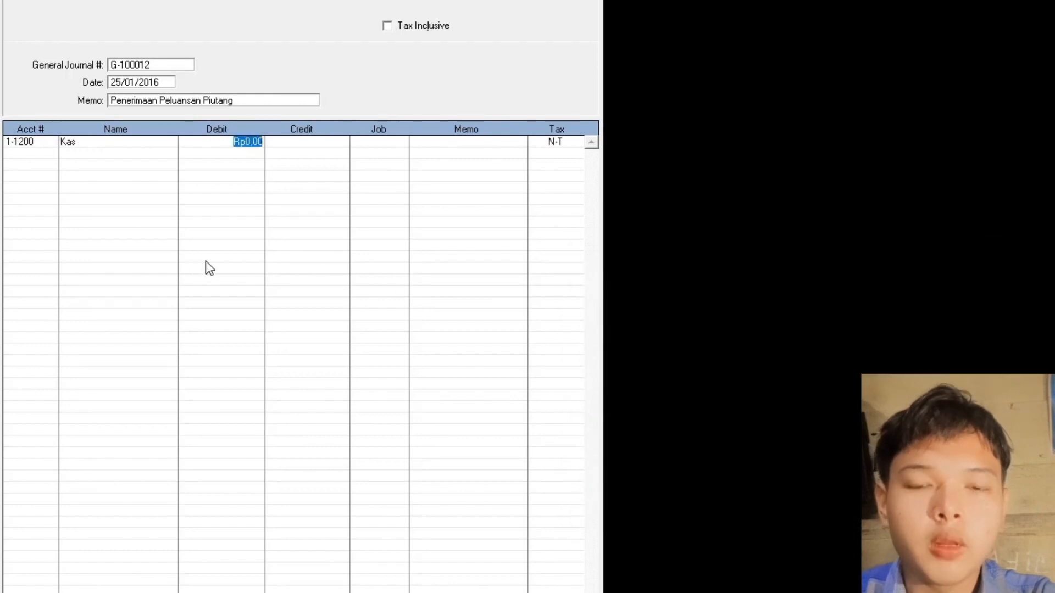
{"action": "type", "text": "1.450.00"}
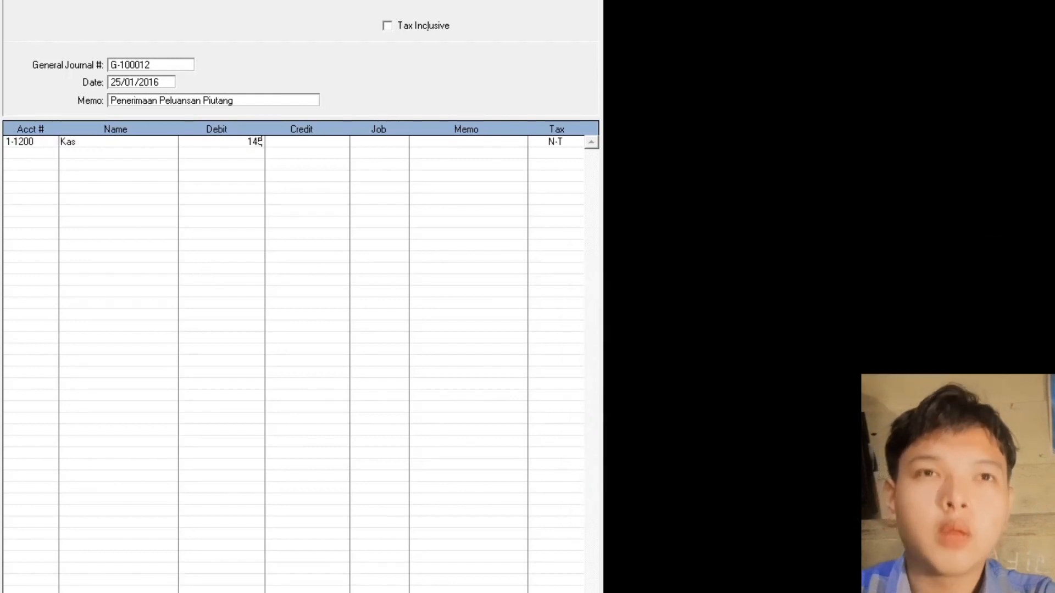
{"action": "type", "text": "000"}
{"action": "key", "text": "Return"}
{"action": "key", "text": "Return"}
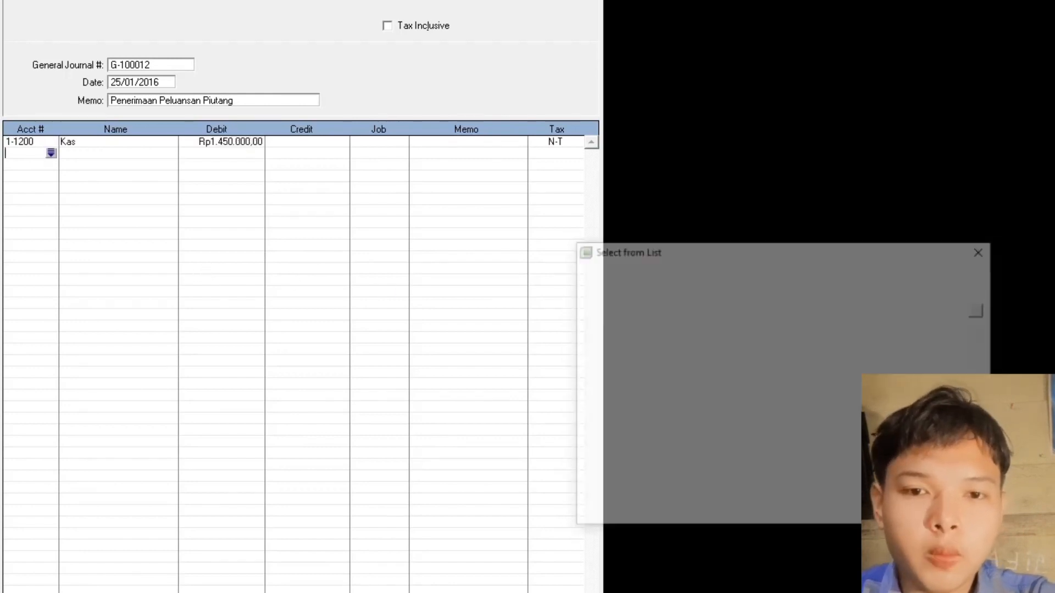
{"action": "double_click", "coordinate": [696, 321]}
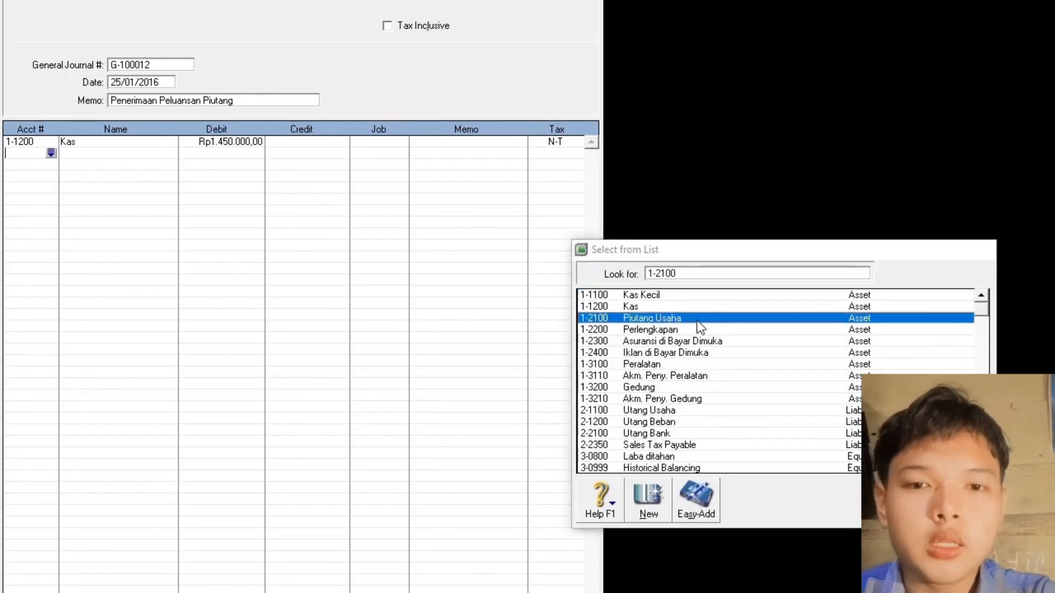
{"action": "left_click", "coordinate": [720, 440]}
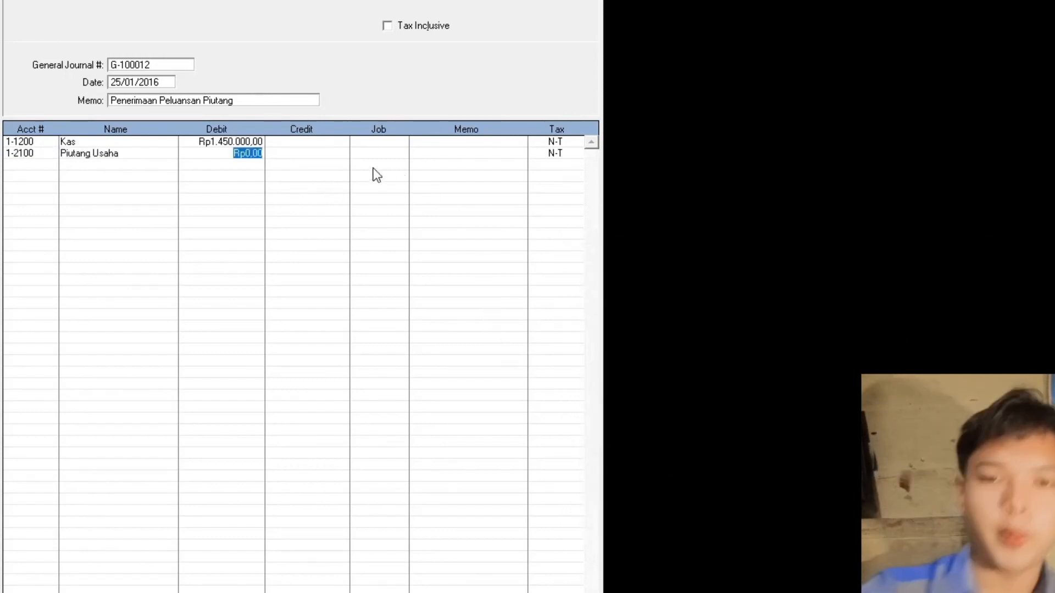
{"action": "left_click", "coordinate": [334, 154]}
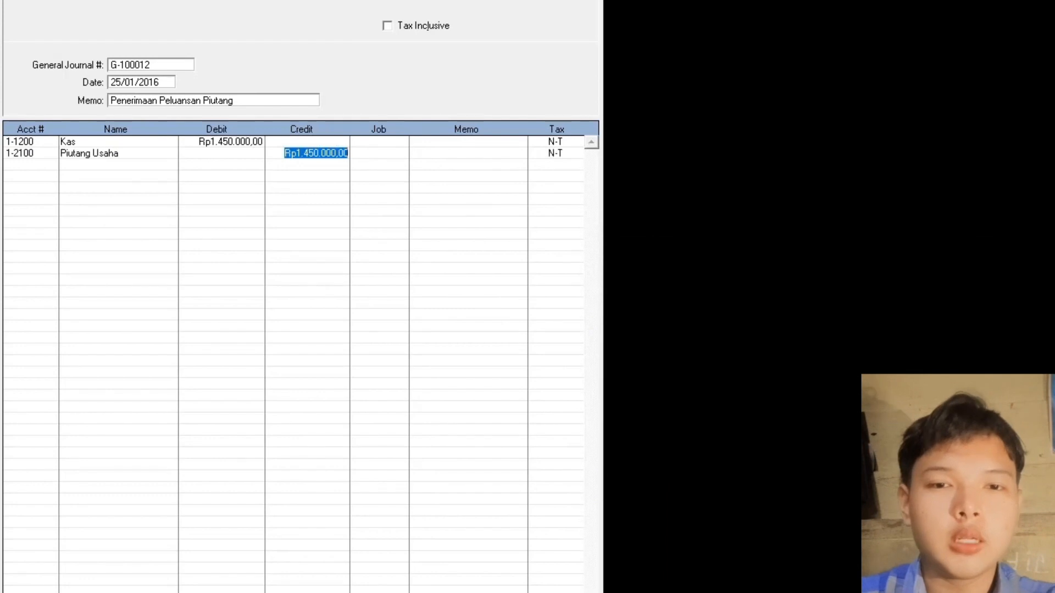
{"action": "key", "text": "Return"}
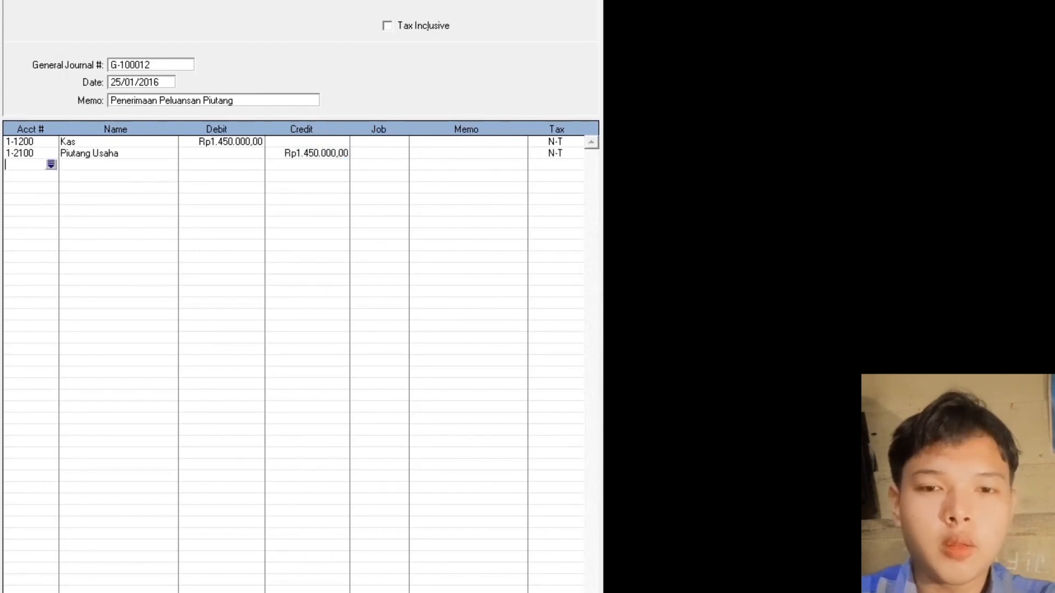
{"action": "key", "text": "Return"}
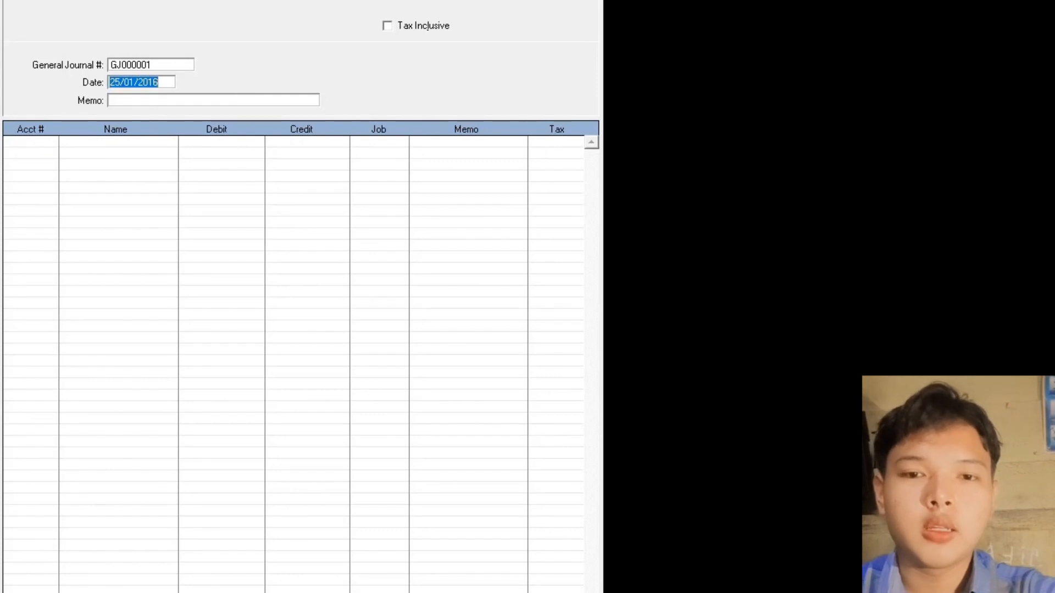
- Switch to the textbook PDF and scroll down to item 14
{"action": "key", "text": "alt+Tab"}
{"action": "scroll", "coordinate": [422, 547], "scroll_direction": "down", "scroll_amount": 15}
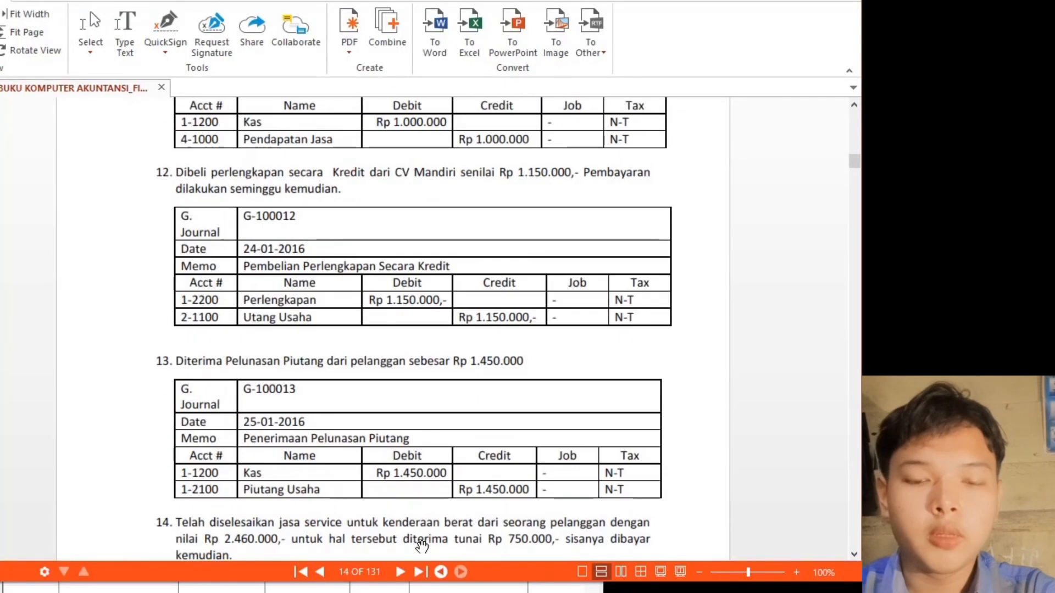
{"action": "scroll", "coordinate": [422, 547], "scroll_direction": "down", "scroll_amount": 5}
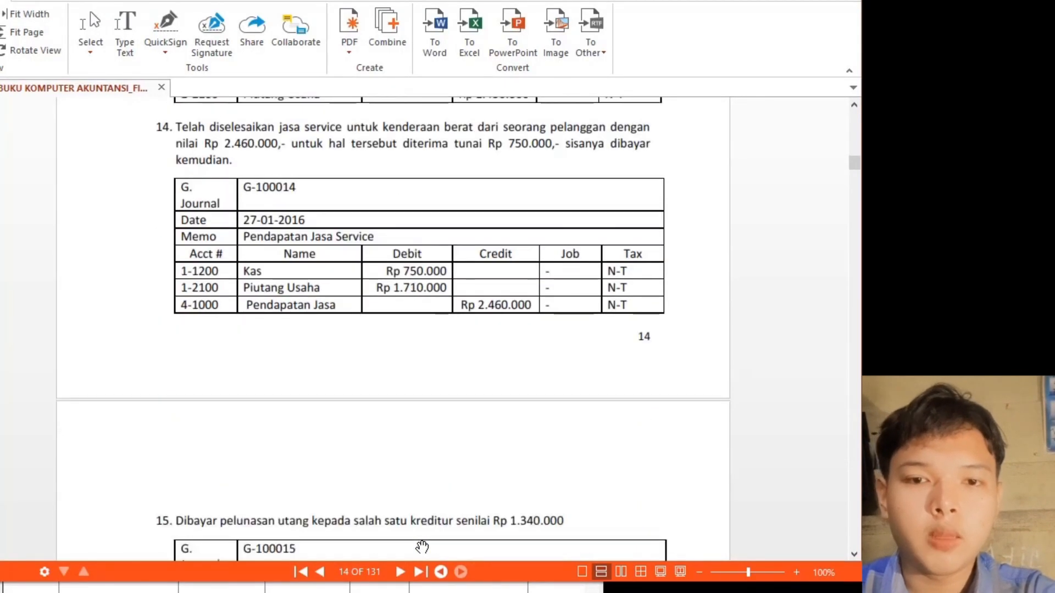
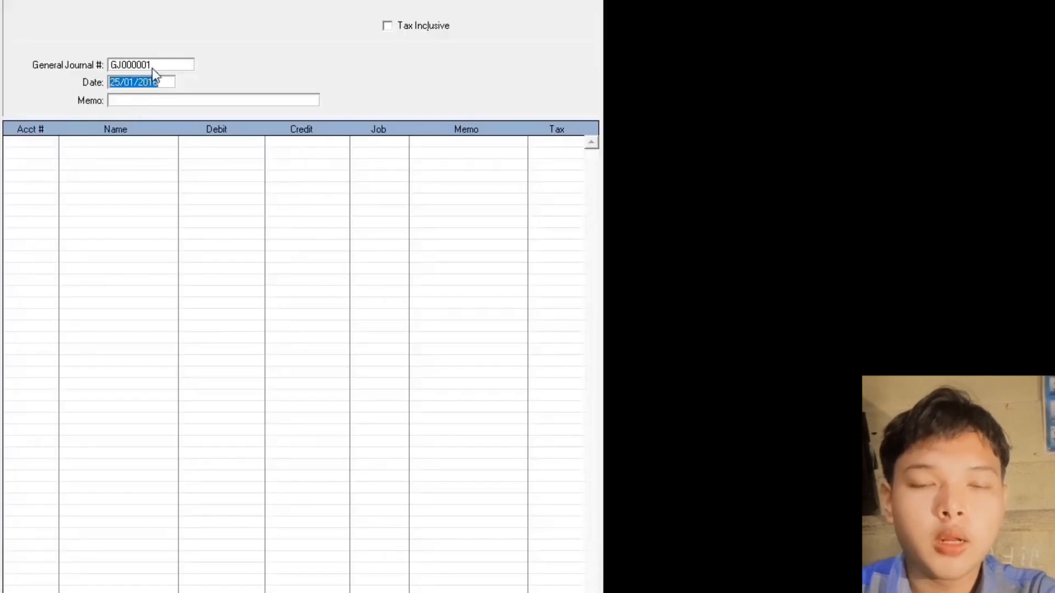
- Start journal G-100014 dated 27/01/2016 with memo 'Pendapatan Jasa Service'
{"action": "left_click", "coordinate": [151, 65]}
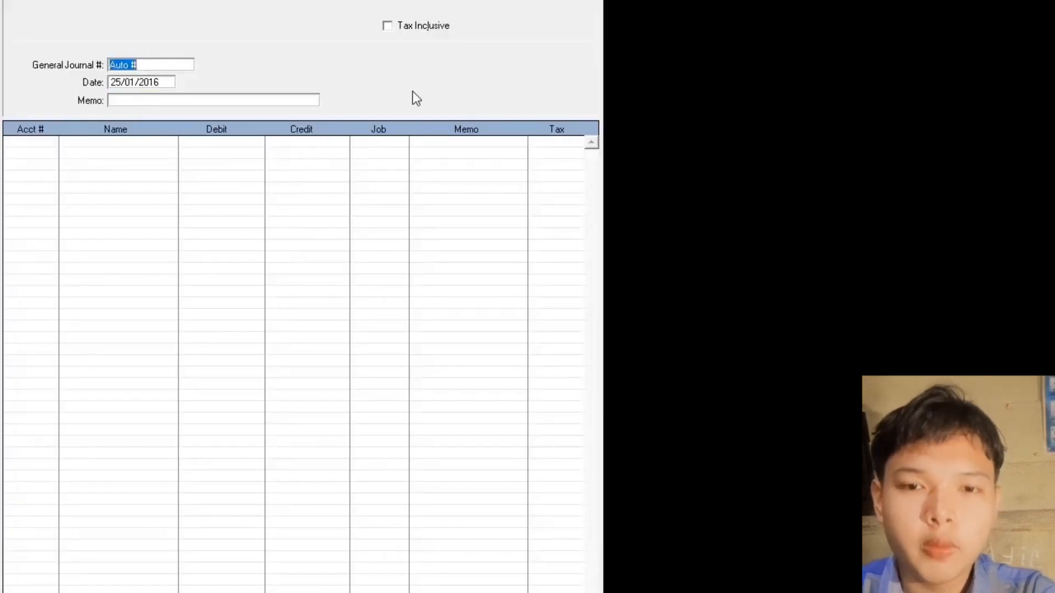
{"action": "type", "text": "G-1"}
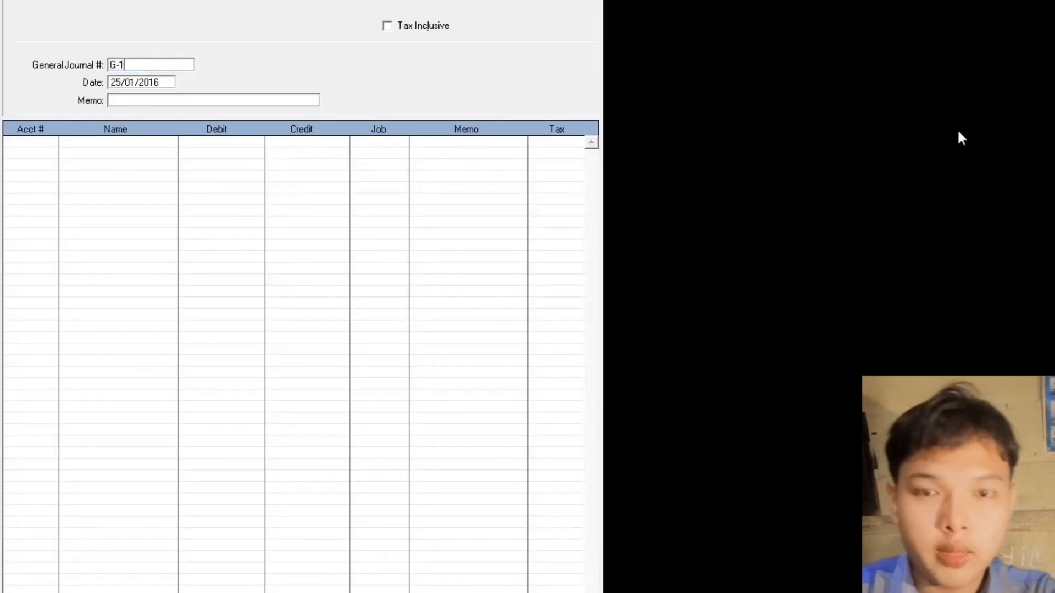
{"action": "type", "text": "00014"}
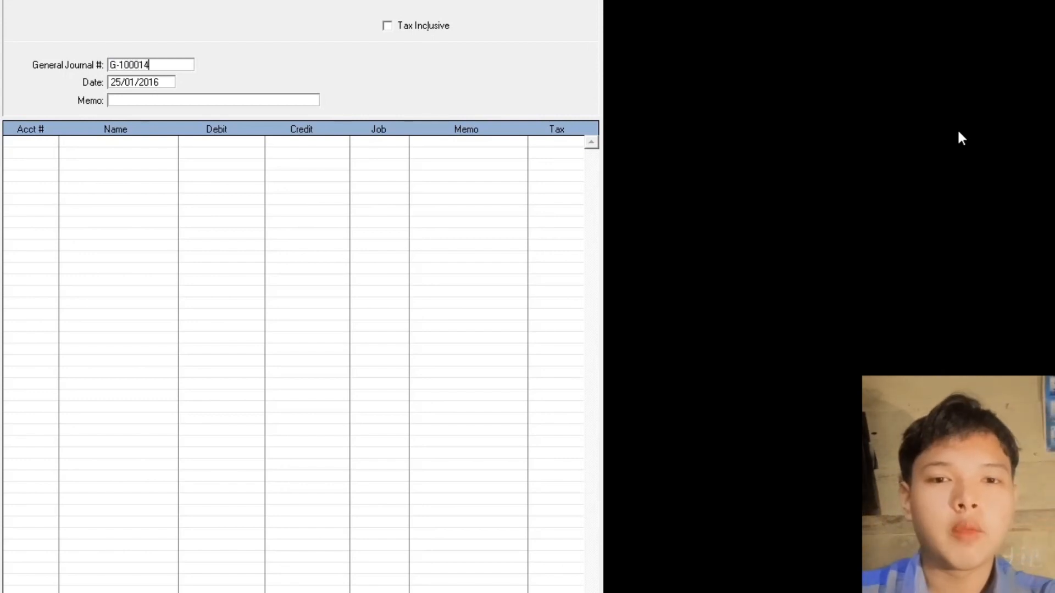
{"action": "key", "text": "Tab"}
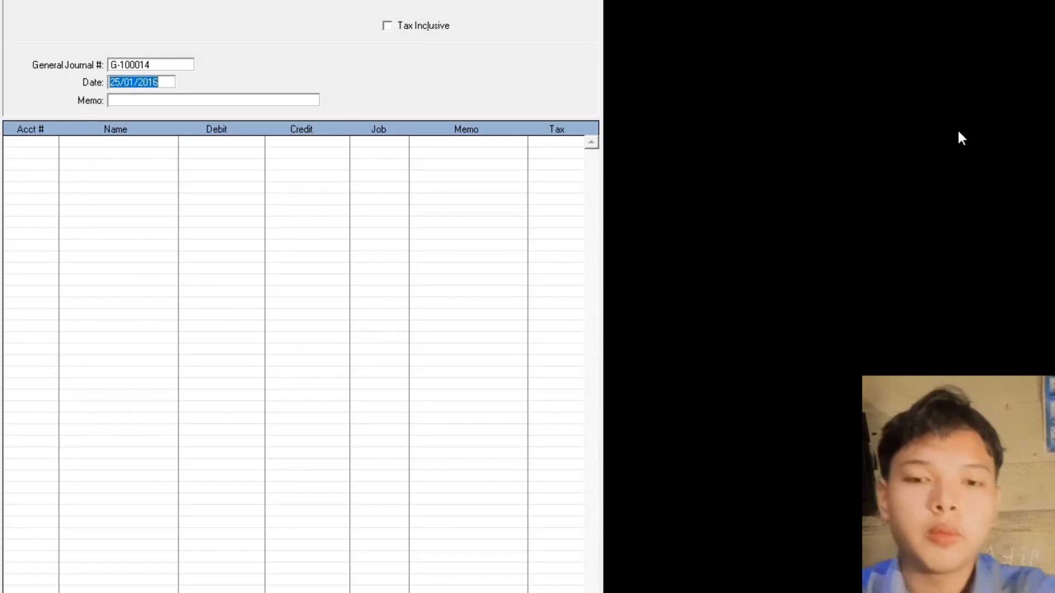
{"action": "type", "text": "27.01"}
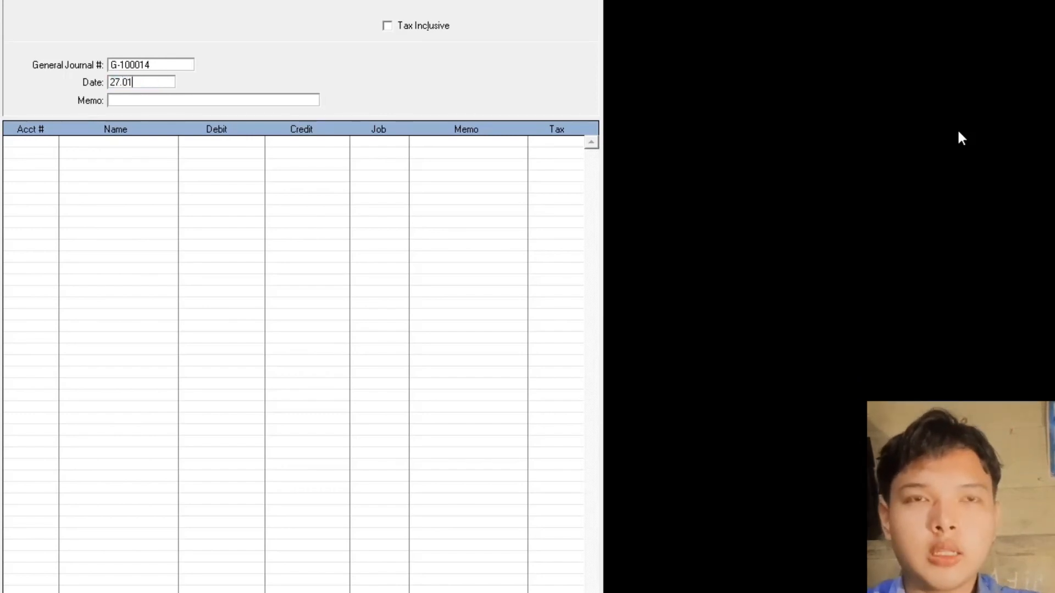
{"action": "type", "text": ".2016"}
{"action": "key", "text": "Tab"}
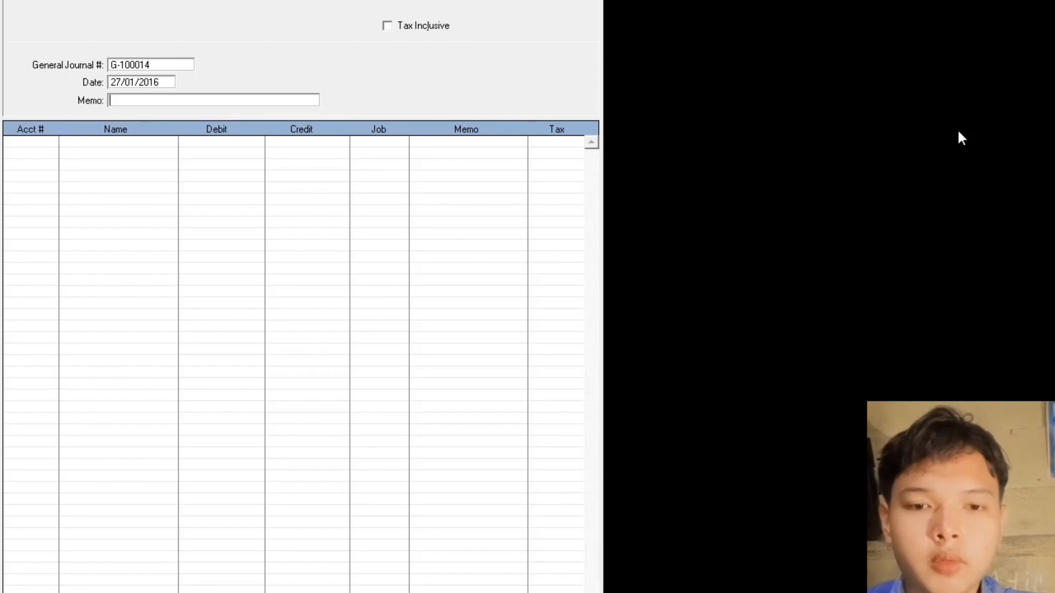
{"action": "type", "text": "Pendapata"}
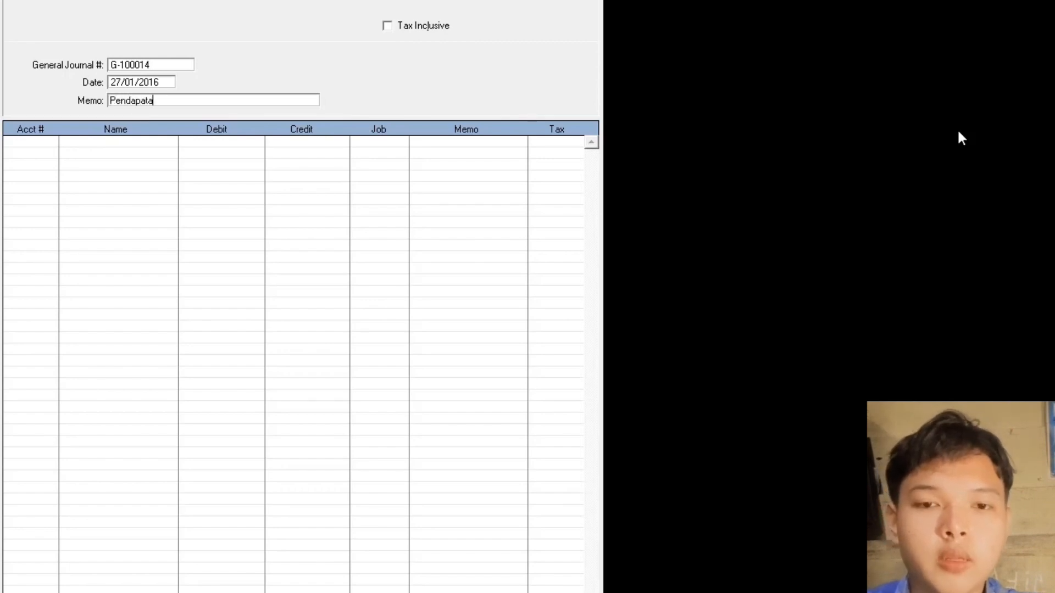
{"action": "type", "text": "n Jasa Se"}
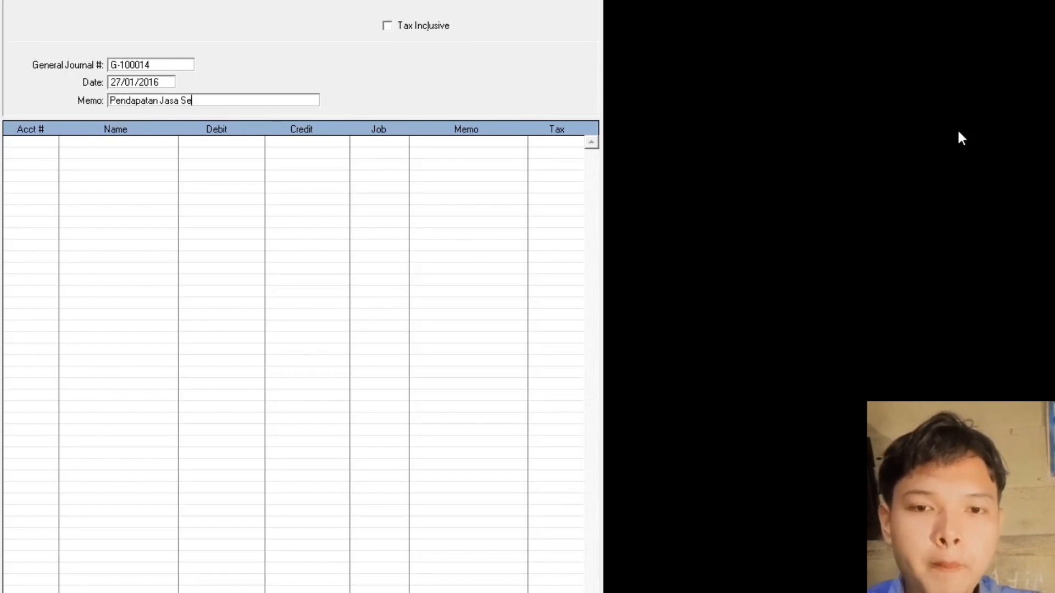
{"action": "type", "text": "rvice"}
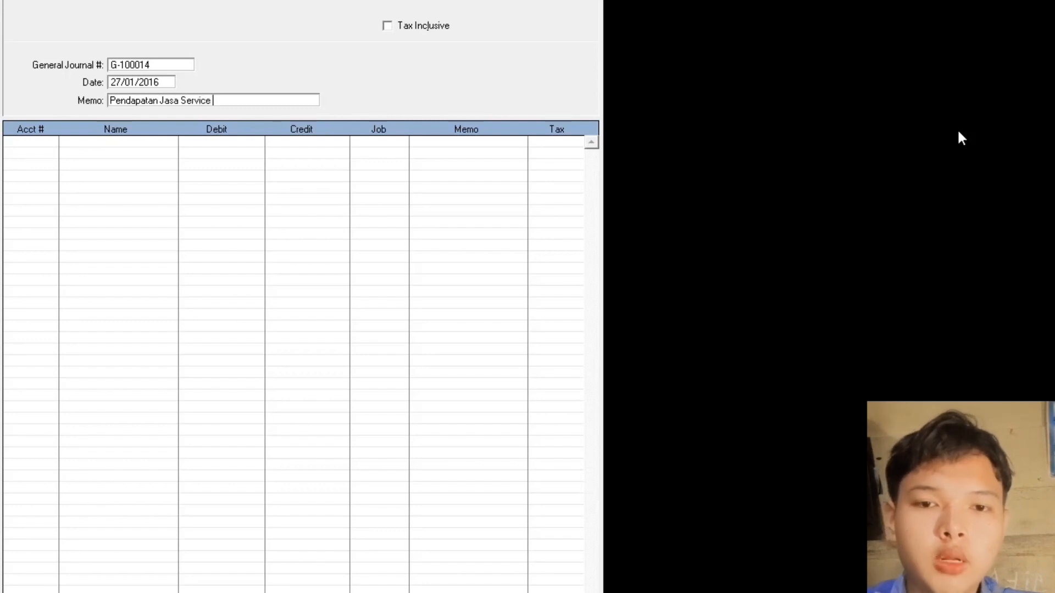
- Debit Kas Rp750.000 and Piutang Usaha Rp1.710.000
{"action": "key", "text": "Tab"}
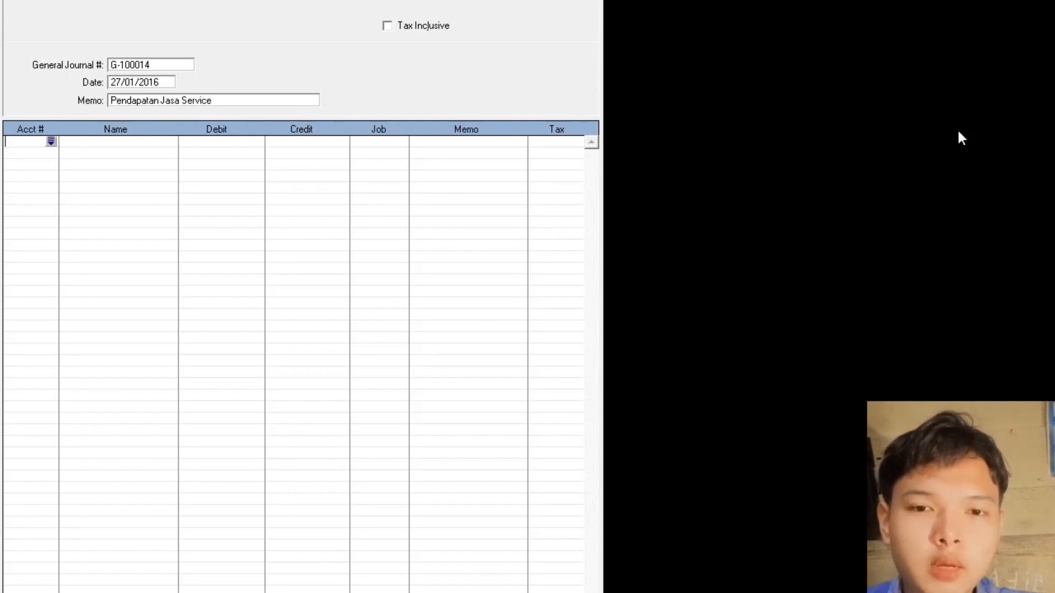
{"action": "key", "text": "Tab"}
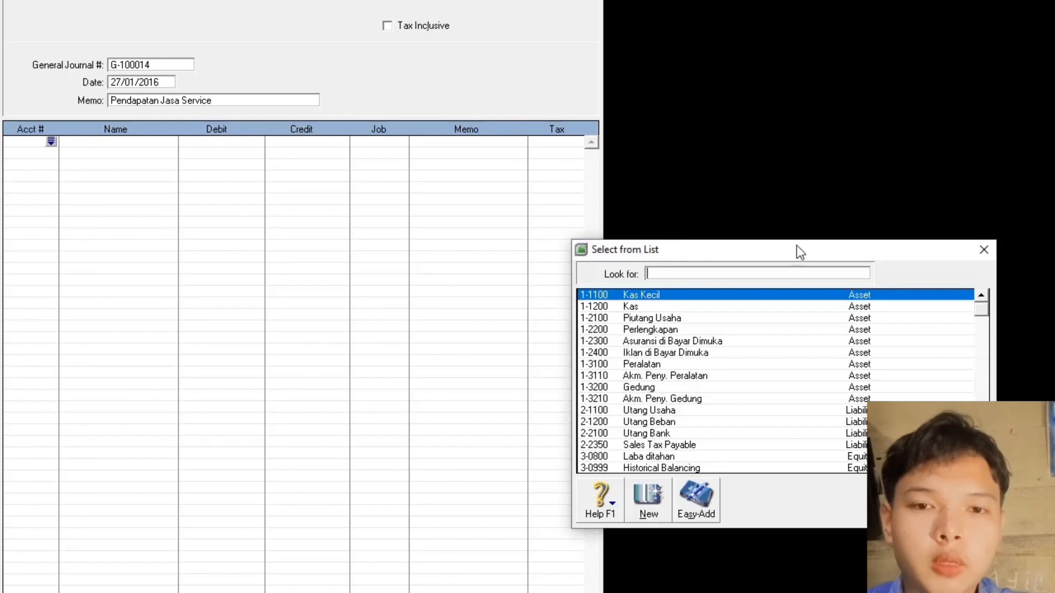
{"action": "double_click", "coordinate": [627, 307]}
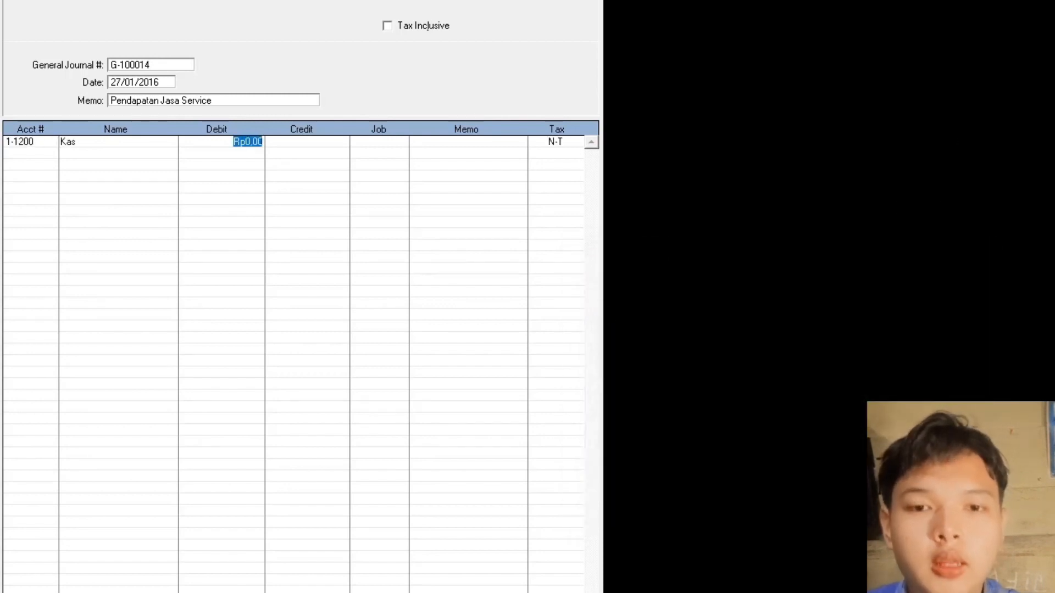
{"action": "type", "text": "750000"}
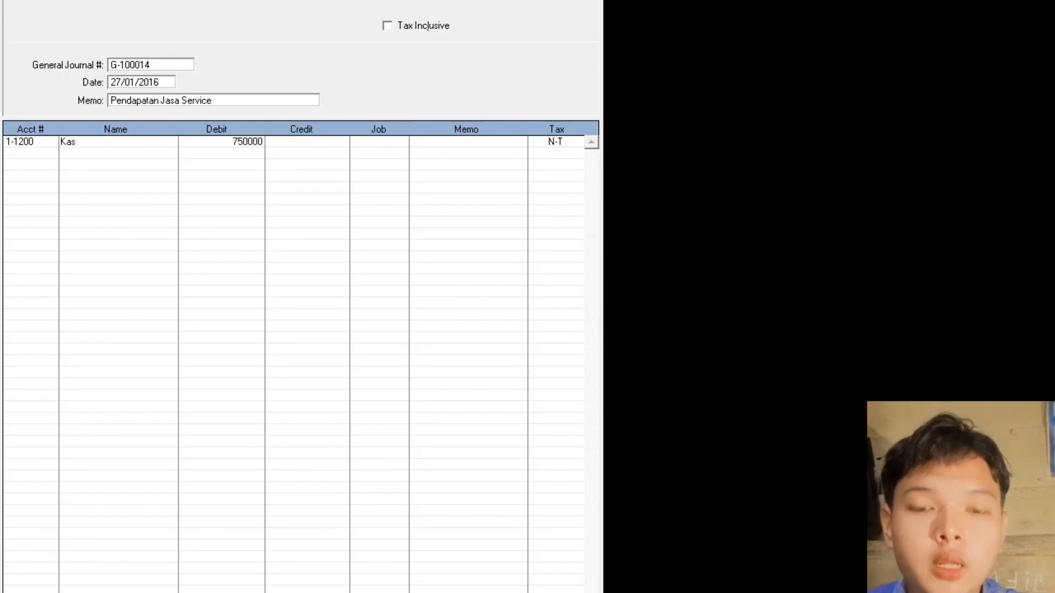
{"action": "key", "text": "Return"}
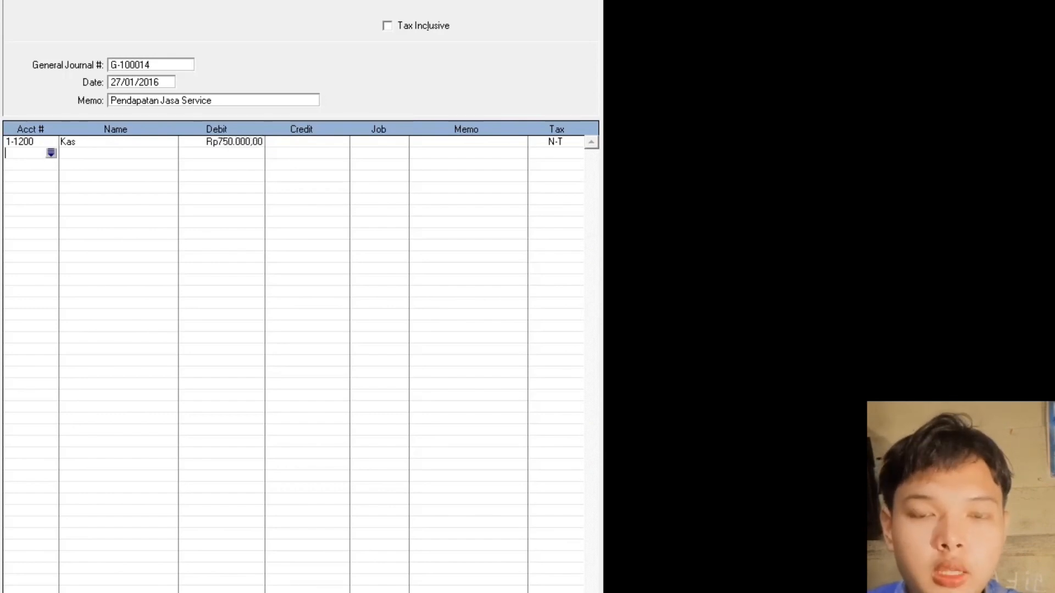
{"action": "key", "text": "Return"}
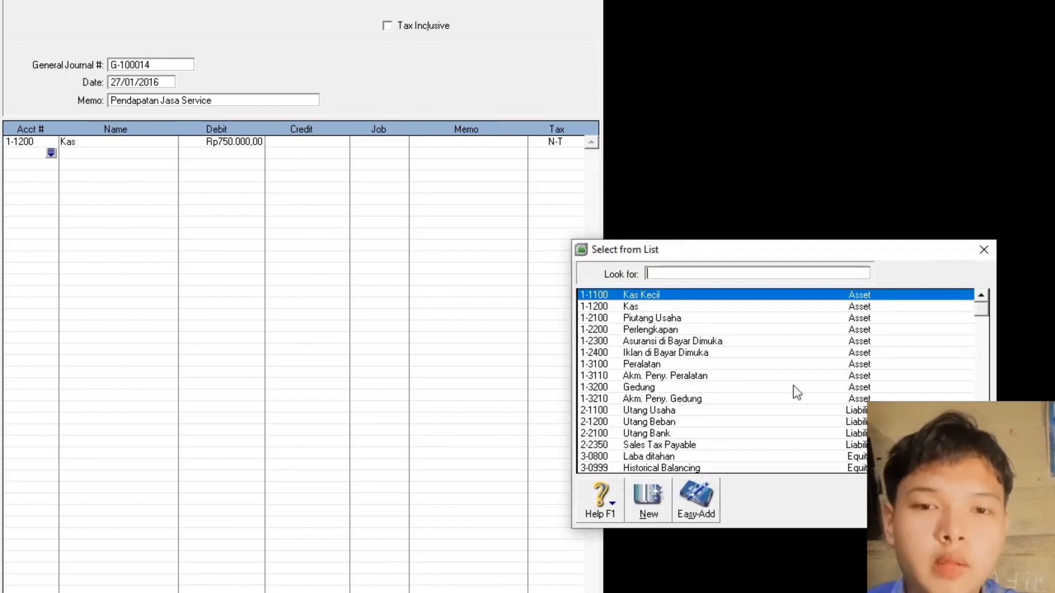
{"action": "double_click", "coordinate": [664, 320]}
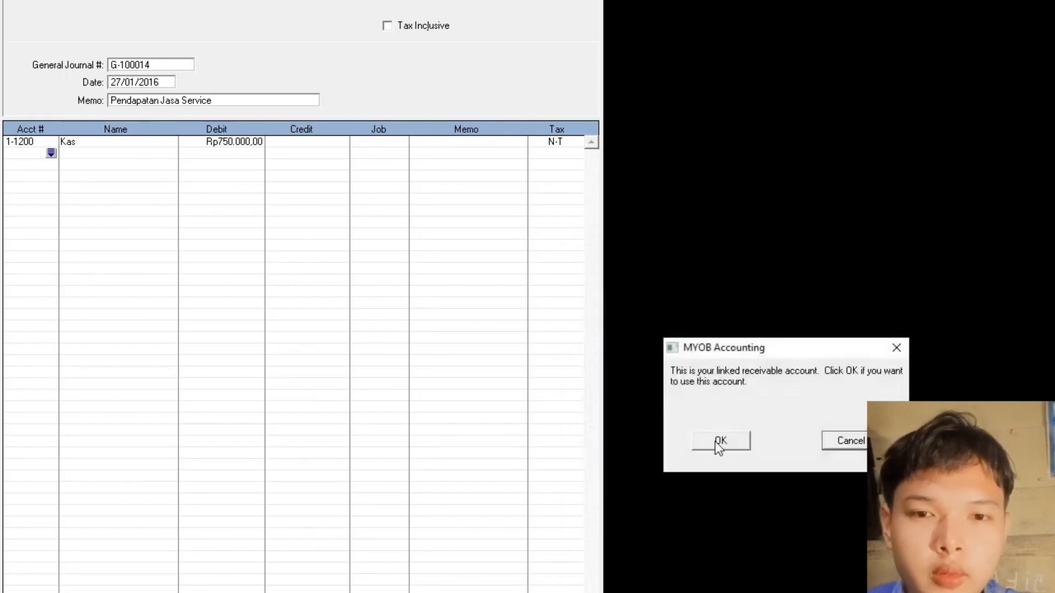
{"action": "left_click", "coordinate": [719, 442]}
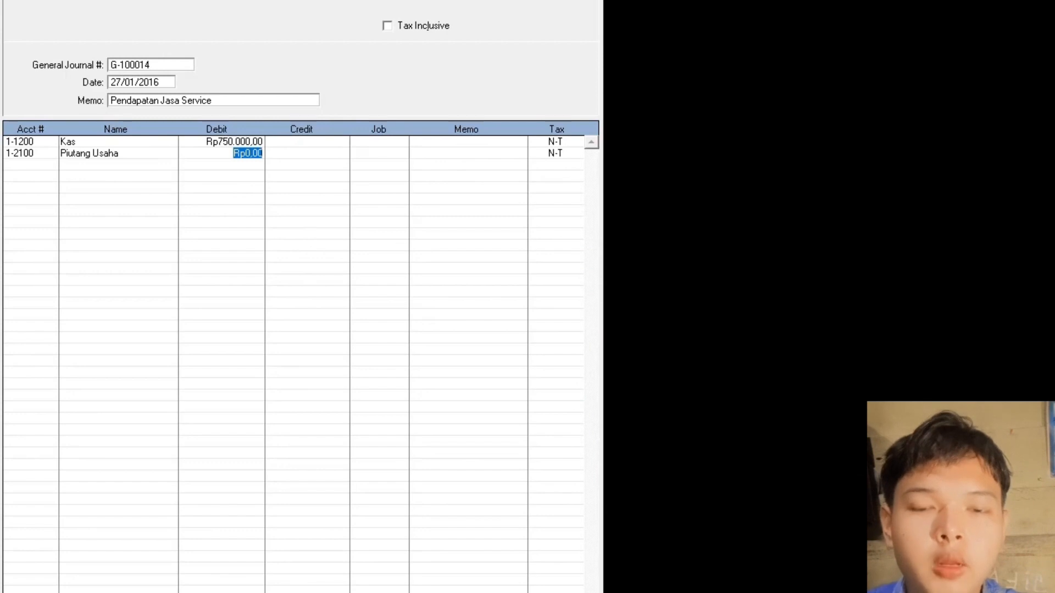
{"action": "type", "text": "1.7"}
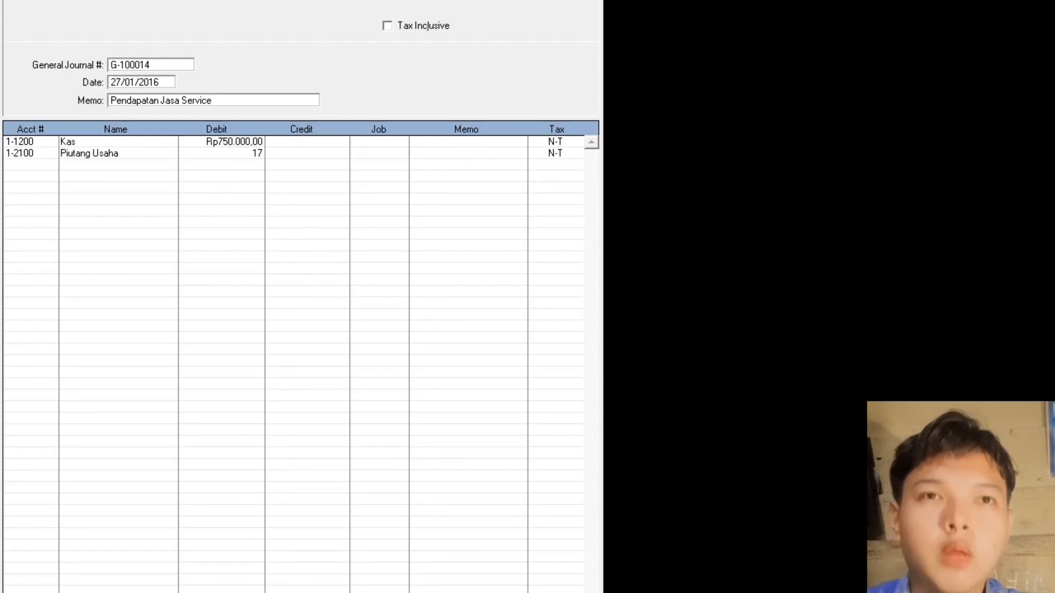
{"action": "type", "text": "10"}
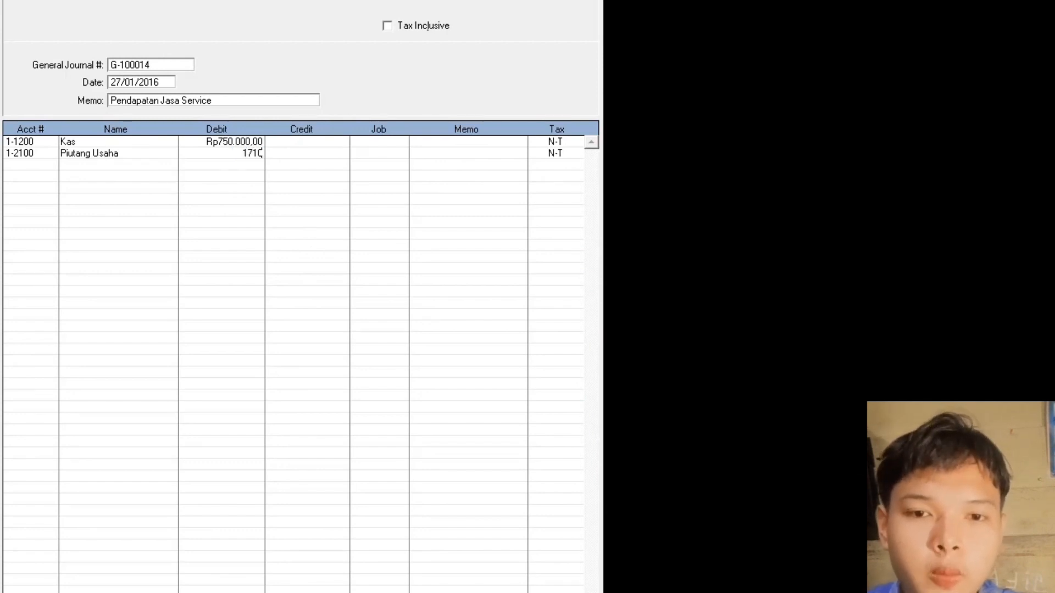
{"action": "type", "text": ".000"}
{"action": "key", "text": "Return"}
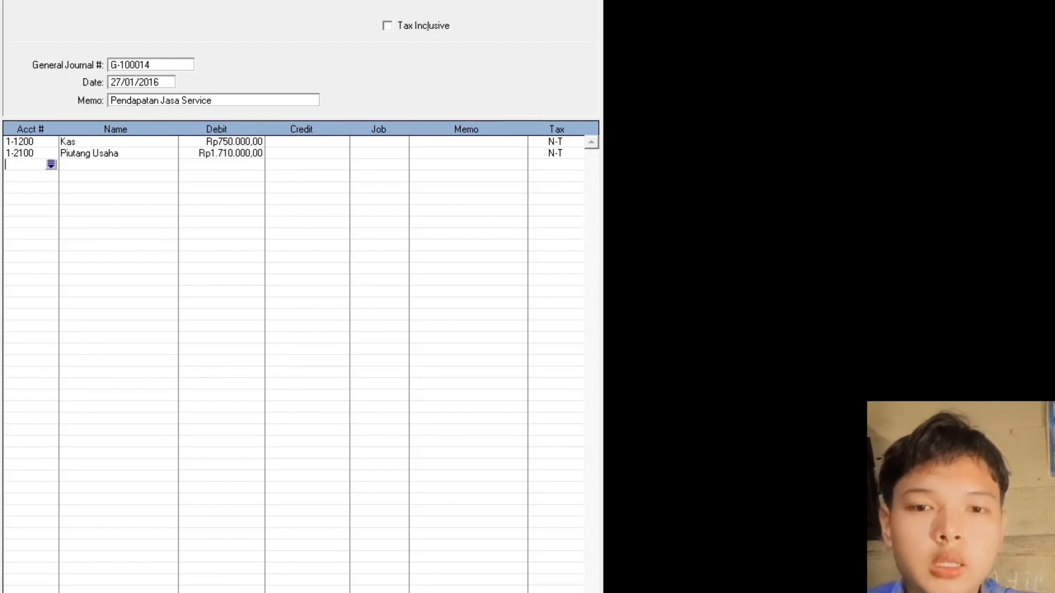
- Credit 4-1000 Pendapatan Jasa the balancing Rp2.460.000 and record the journal
{"action": "key", "text": "Return"}
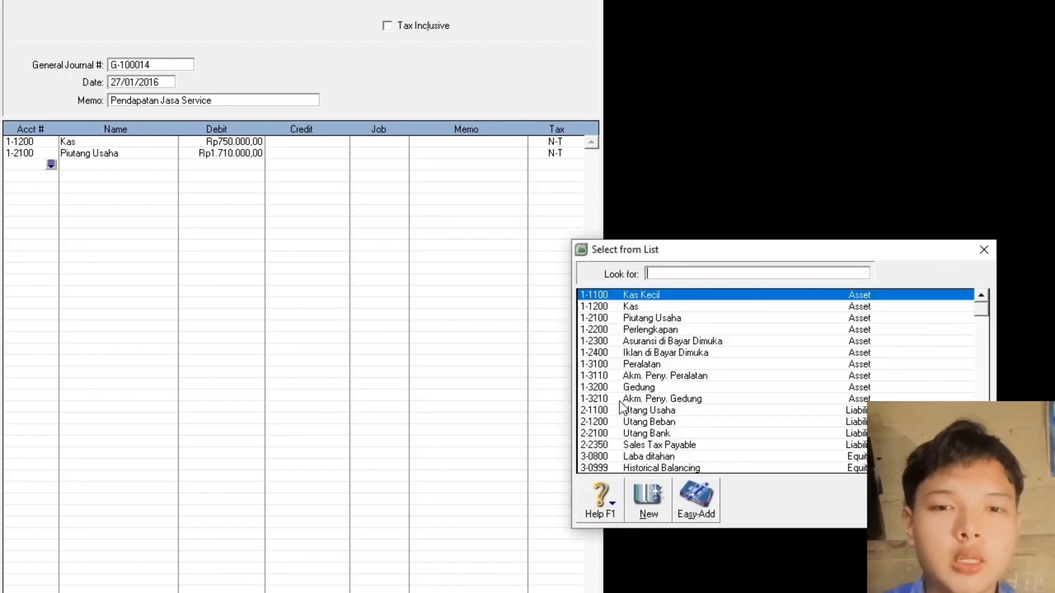
{"action": "type", "text": "4-1000"}
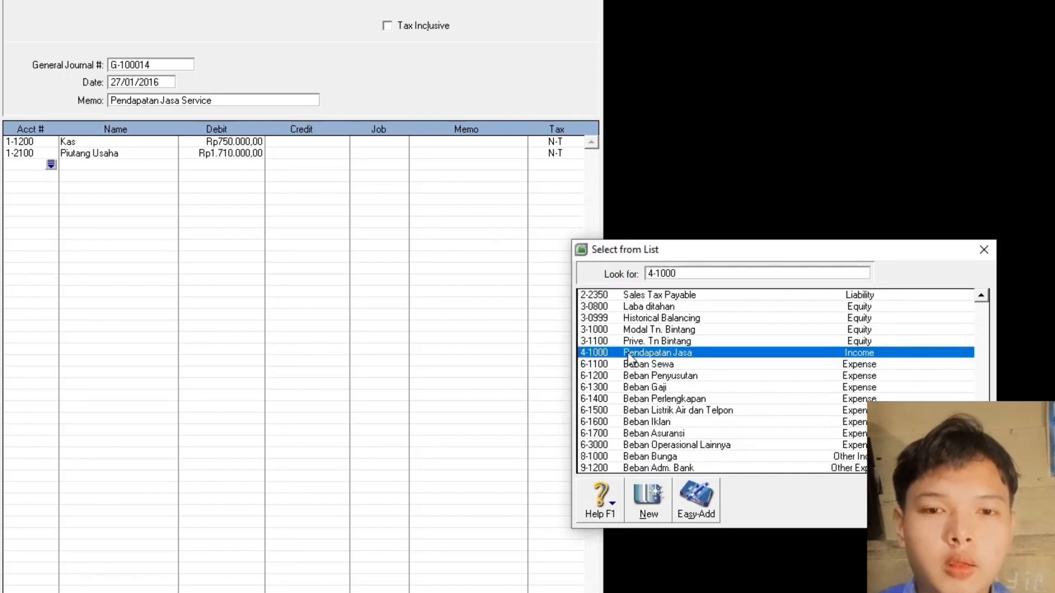
{"action": "double_click", "coordinate": [627, 351]}
{"action": "left_click", "coordinate": [283, 165]}
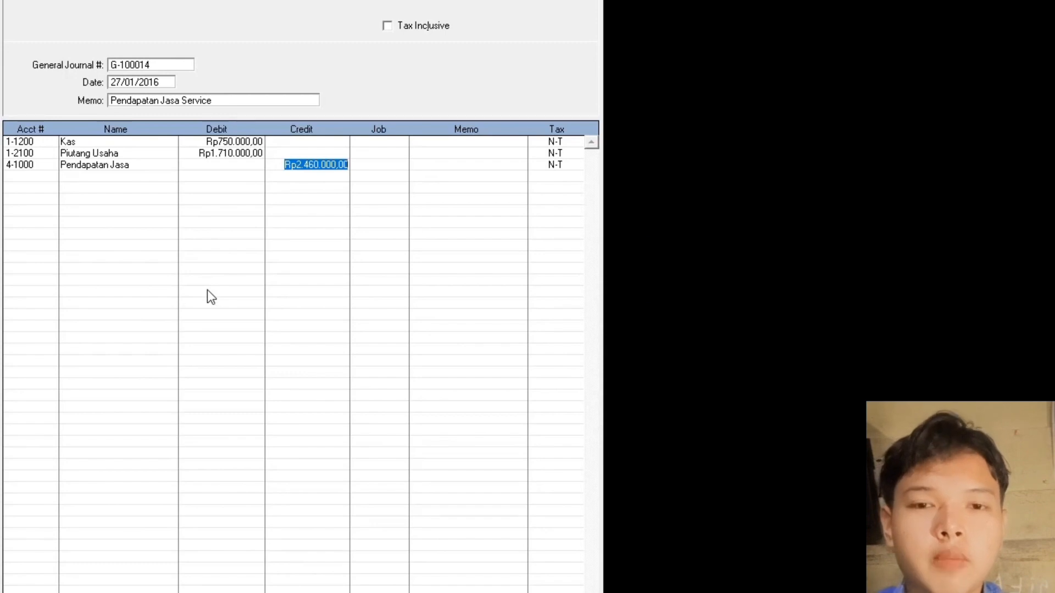
{"action": "key", "text": "Return"}
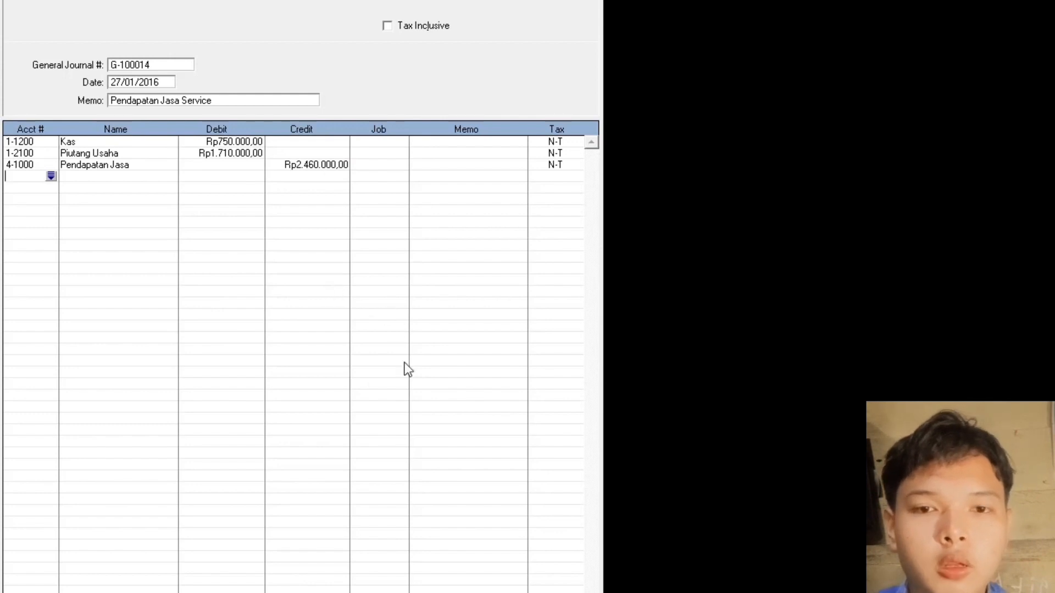
{"action": "key", "text": "Return"}
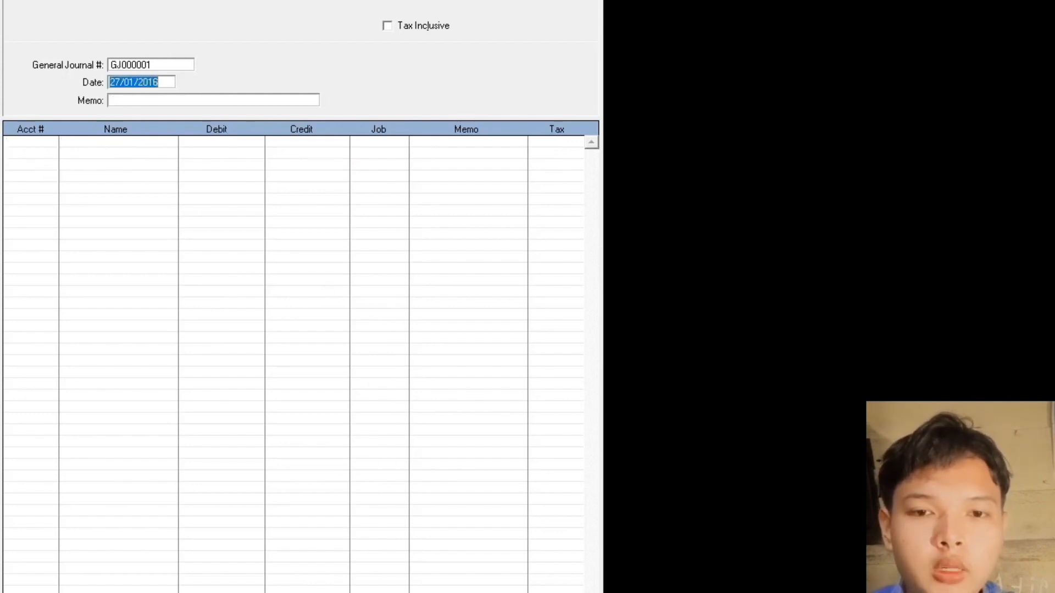
- Start journal G-100015 dated 28/01/2016 with memo 'Pelunasan Utang'
{"action": "left_click", "coordinate": [116, 67]}
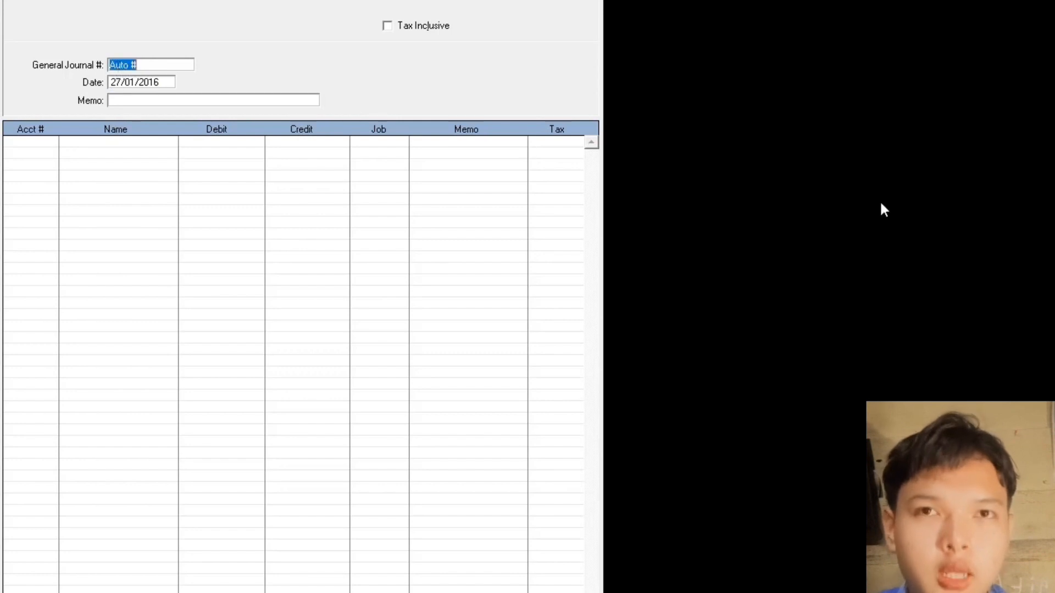
{"action": "type", "text": "G"}
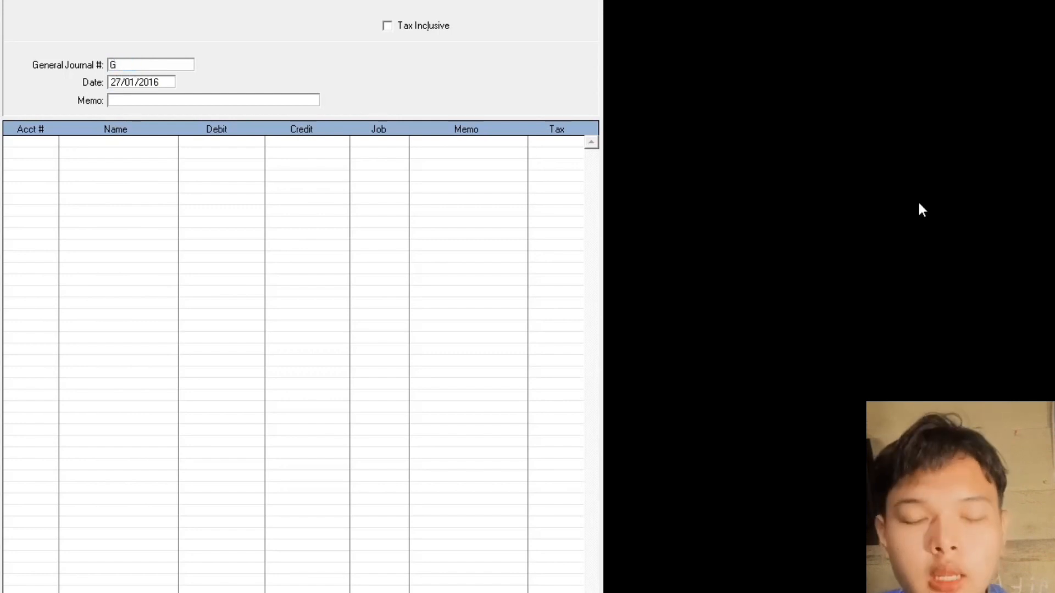
{"action": "type", "text": "-"}
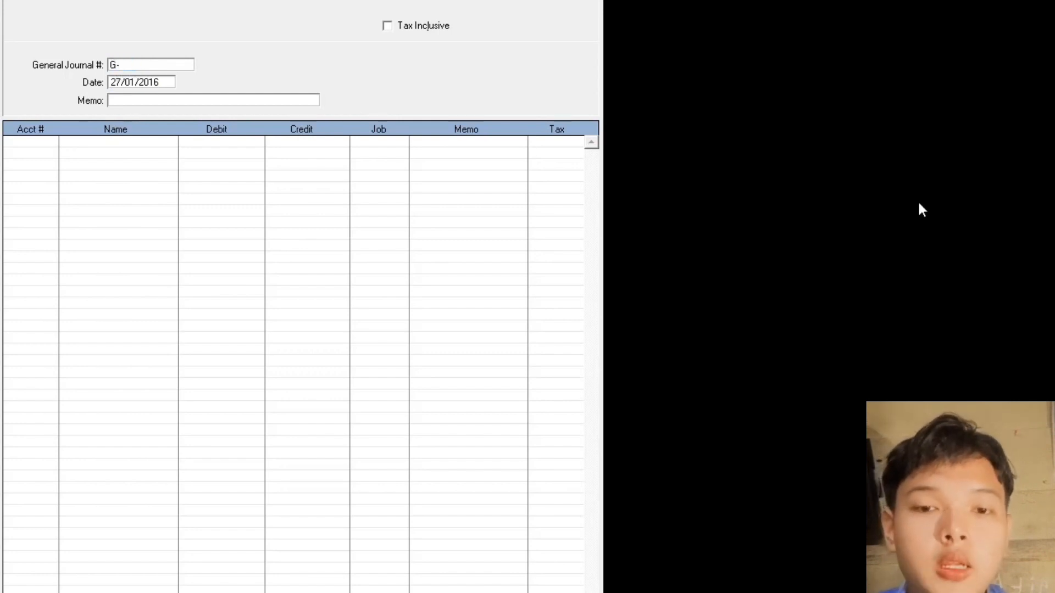
{"action": "type", "text": "100"}
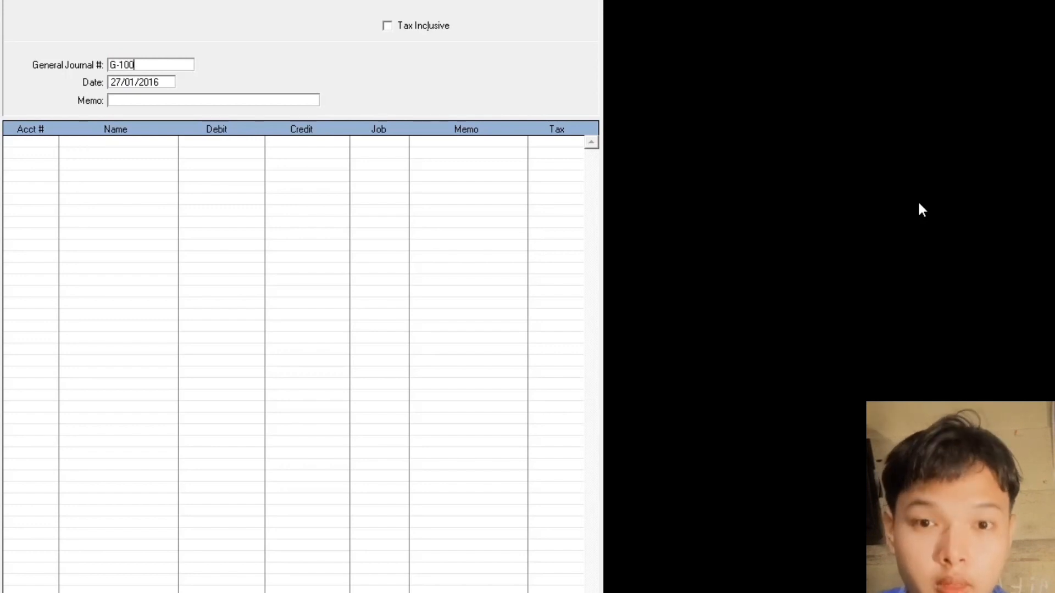
{"action": "type", "text": "015"}
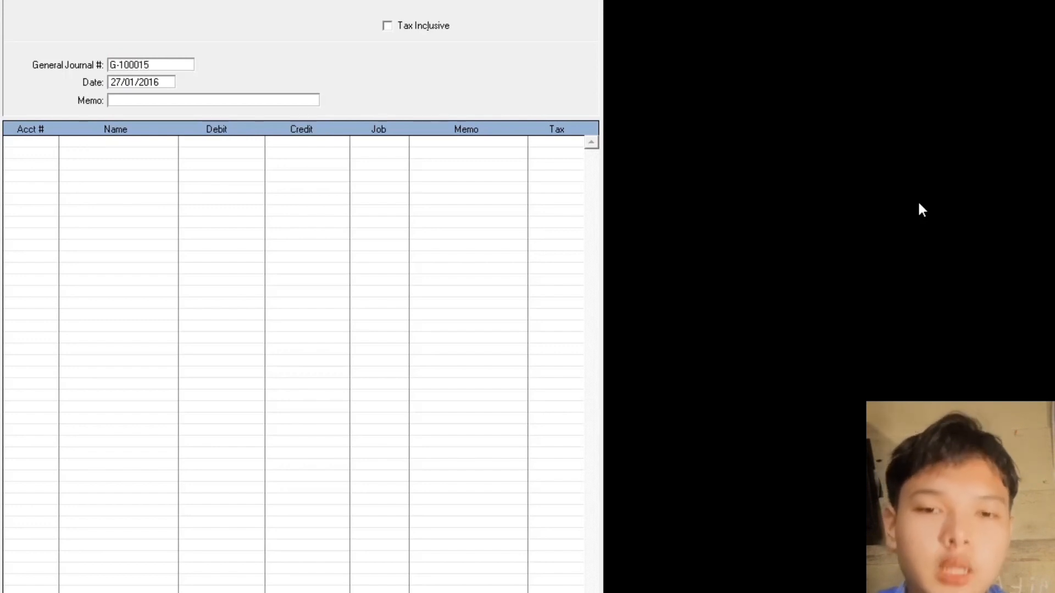
{"action": "key", "text": "Tab"}
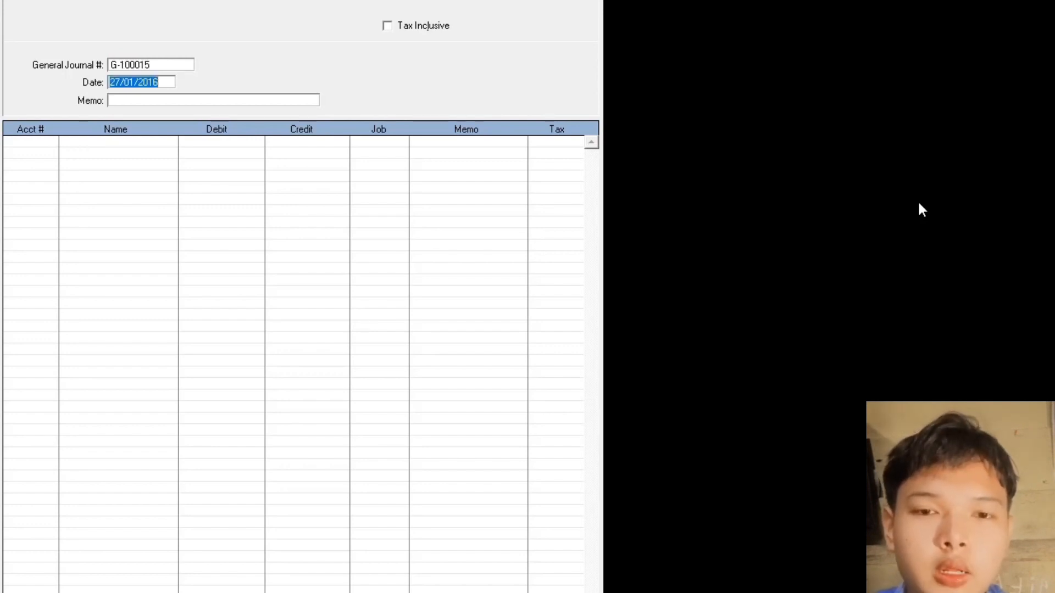
{"action": "type", "text": "28"}
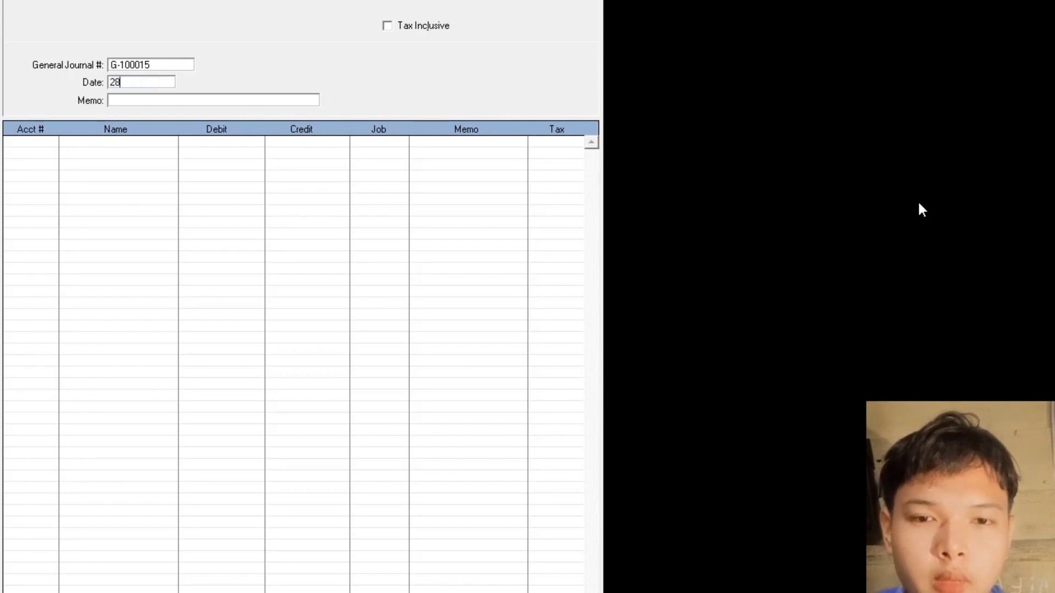
{"action": "type", "text": ".01.201"}
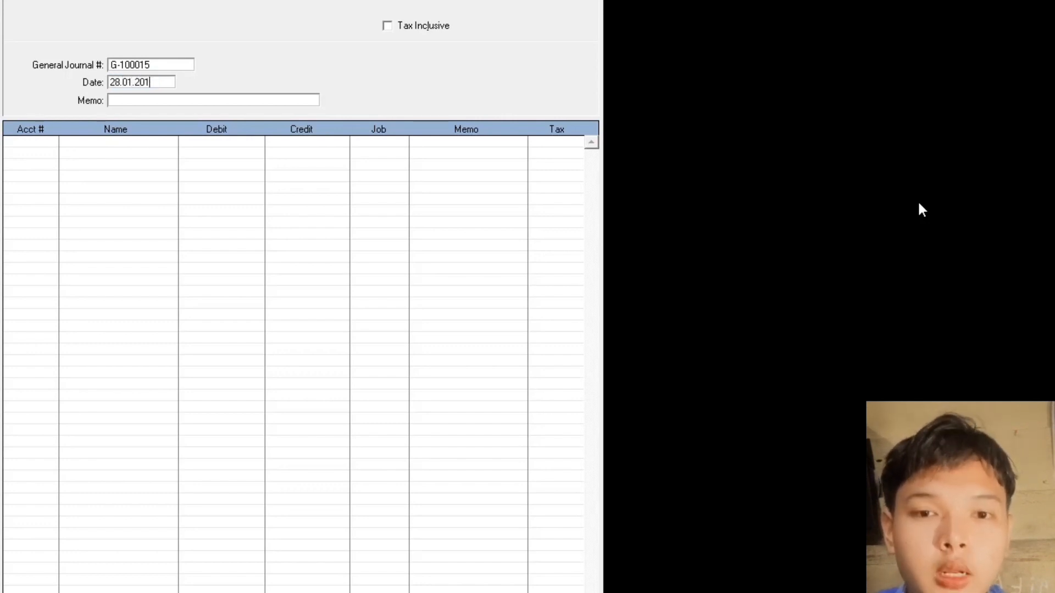
{"action": "type", "text": "6"}
{"action": "key", "text": "Tab"}
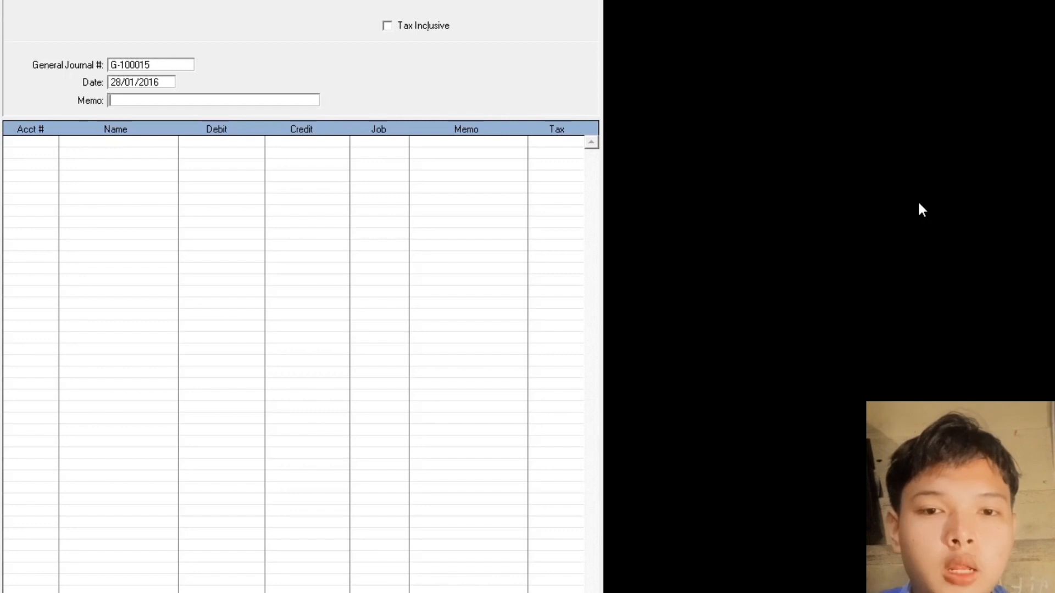
{"action": "type", "text": "Pelunasan "}
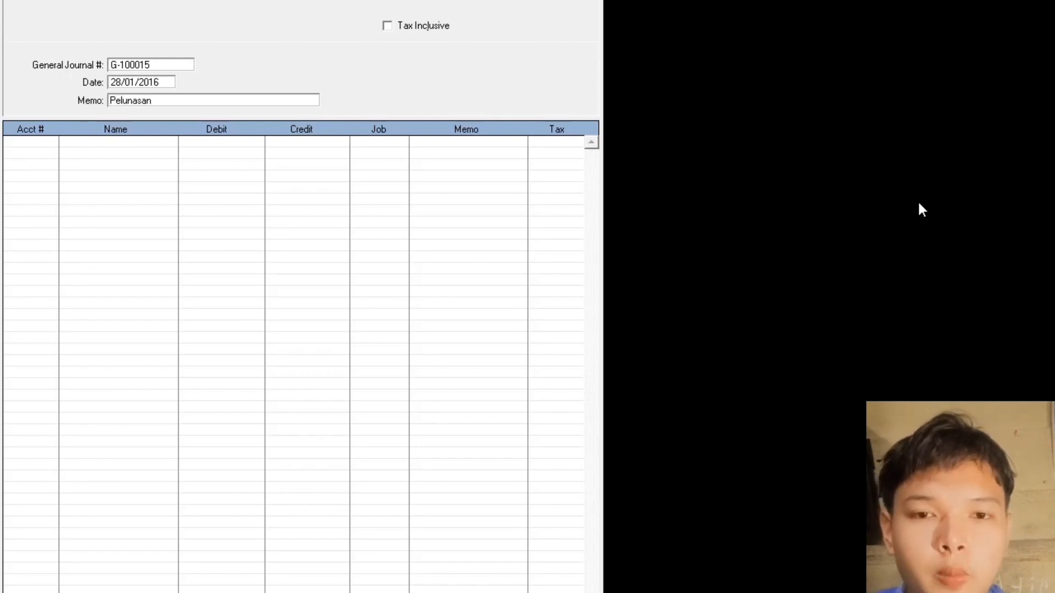
{"action": "type", "text": "Utang"}
- Debit Utang Usaha and credit Kas for Rp1.340.000,00 each
{"action": "key", "text": "Tab"}
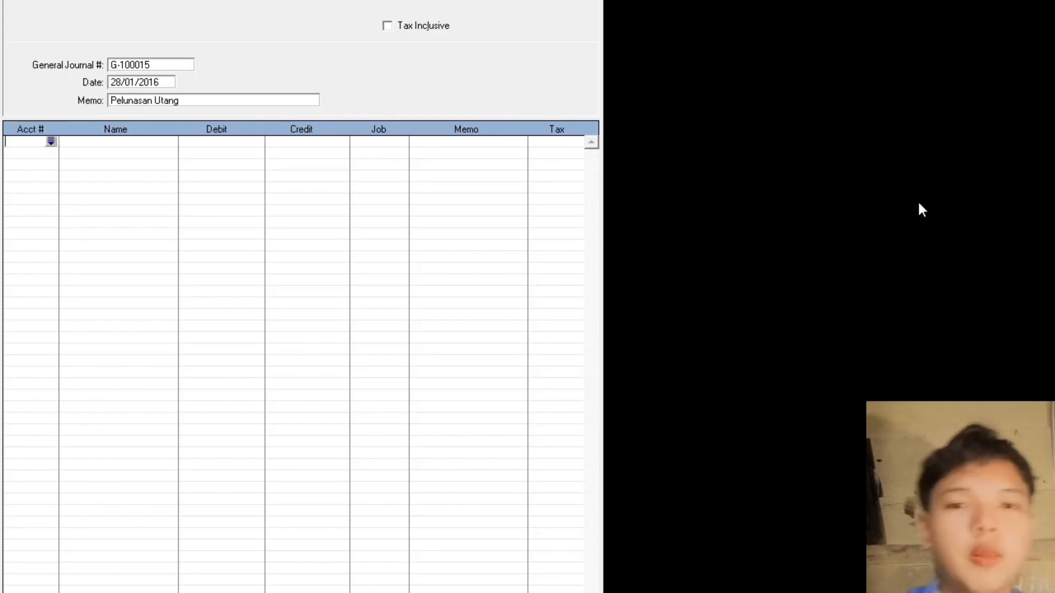
{"action": "key", "text": "Tab"}
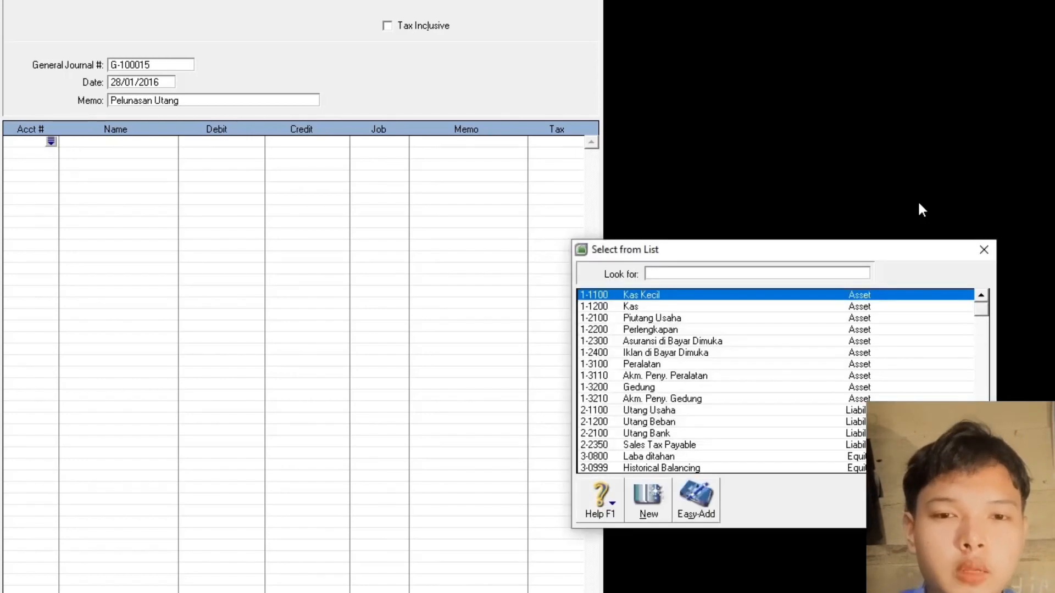
{"action": "type", "text": "2"}
{"action": "double_click", "coordinate": [661, 411]}
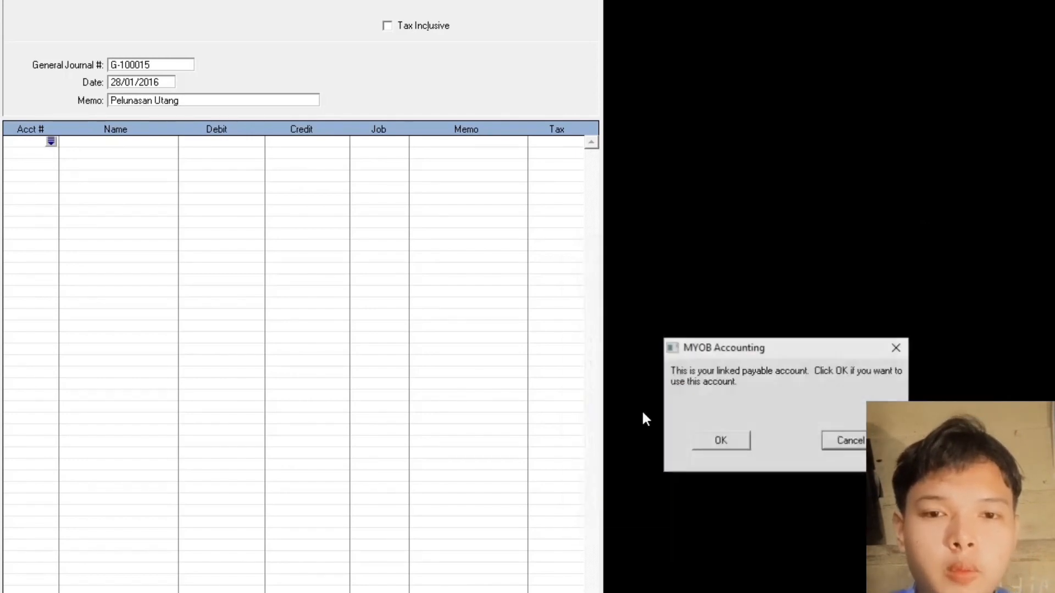
{"action": "left_click", "coordinate": [698, 439]}
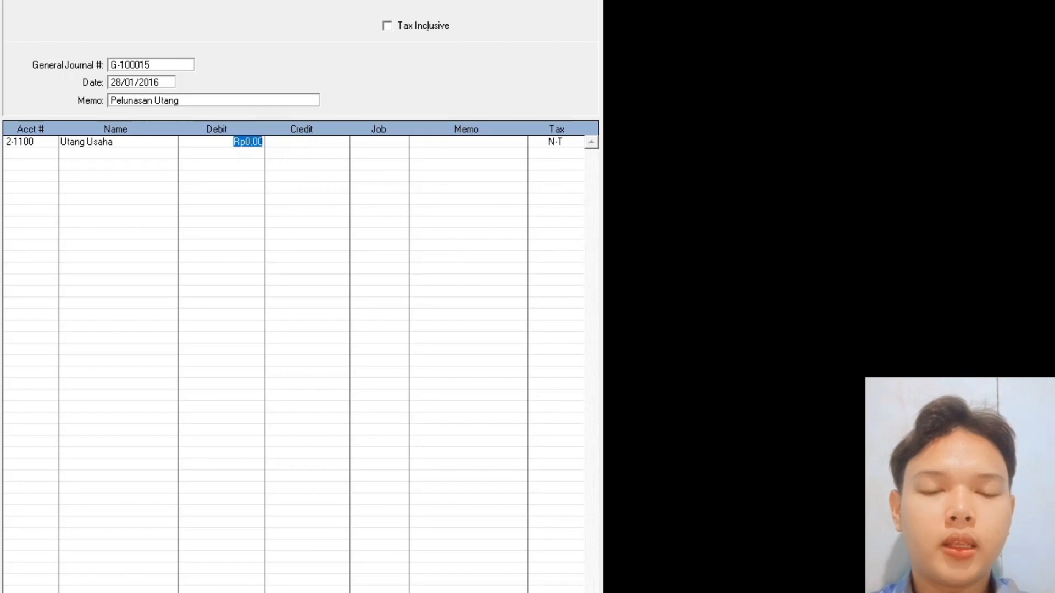
{"action": "type", "text": "1.340."}
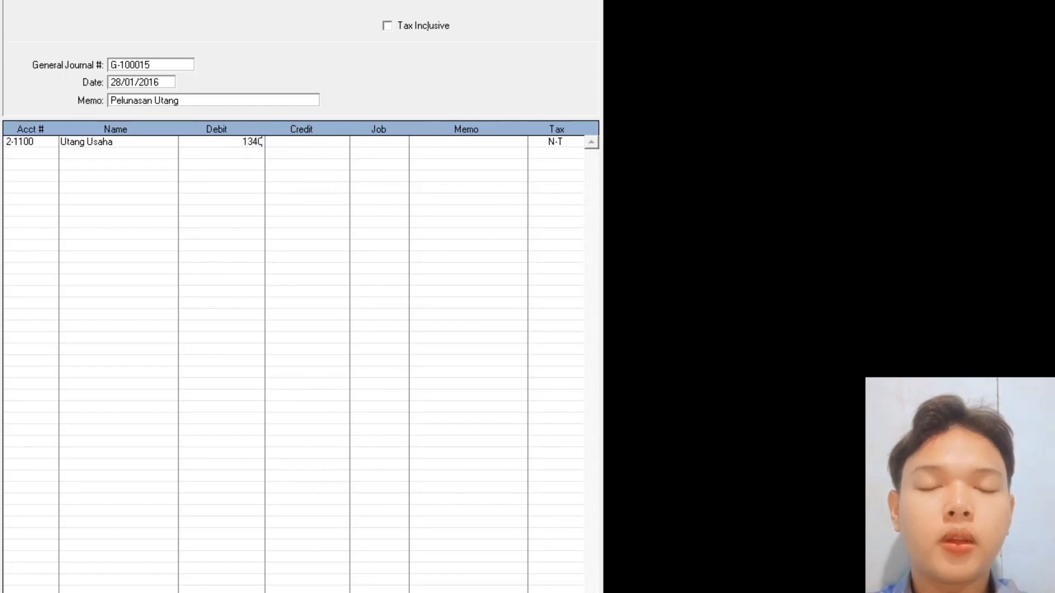
{"action": "type", "text": "000"}
{"action": "key", "text": "Tab"}
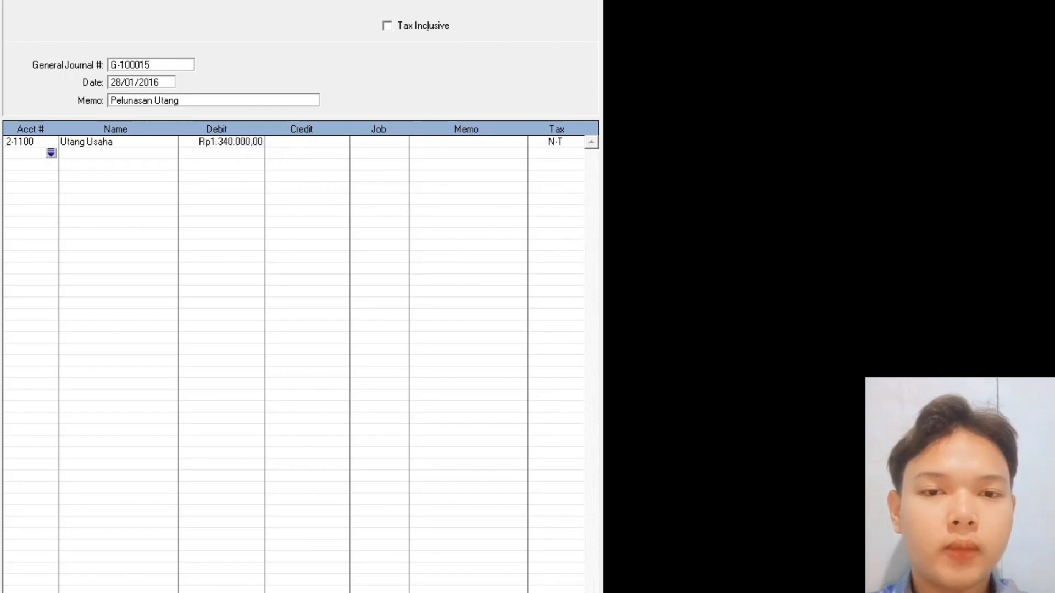
{"action": "key", "text": "Return"}
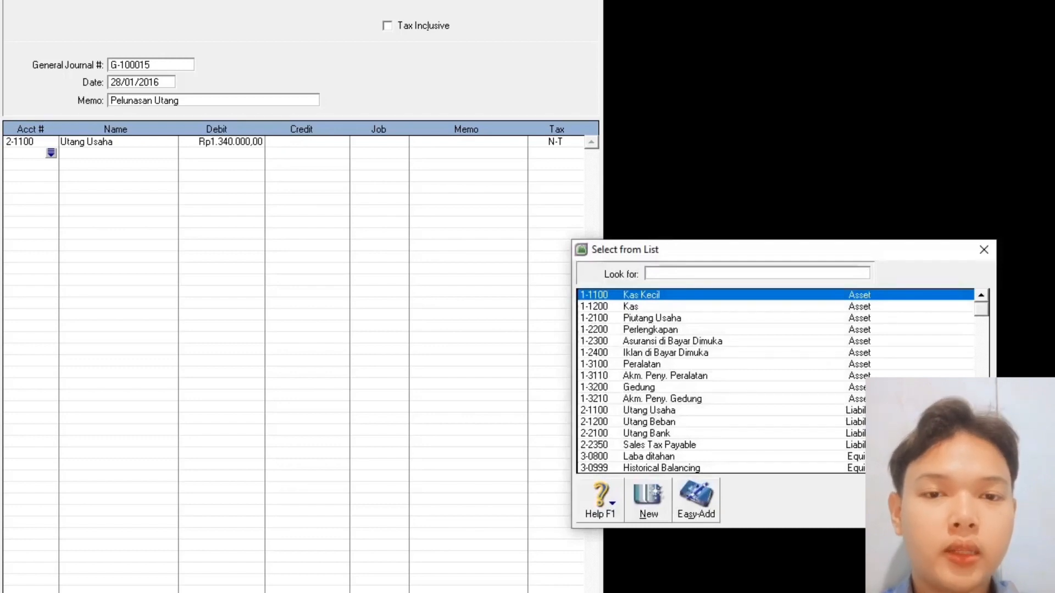
{"action": "double_click", "coordinate": [647, 306]}
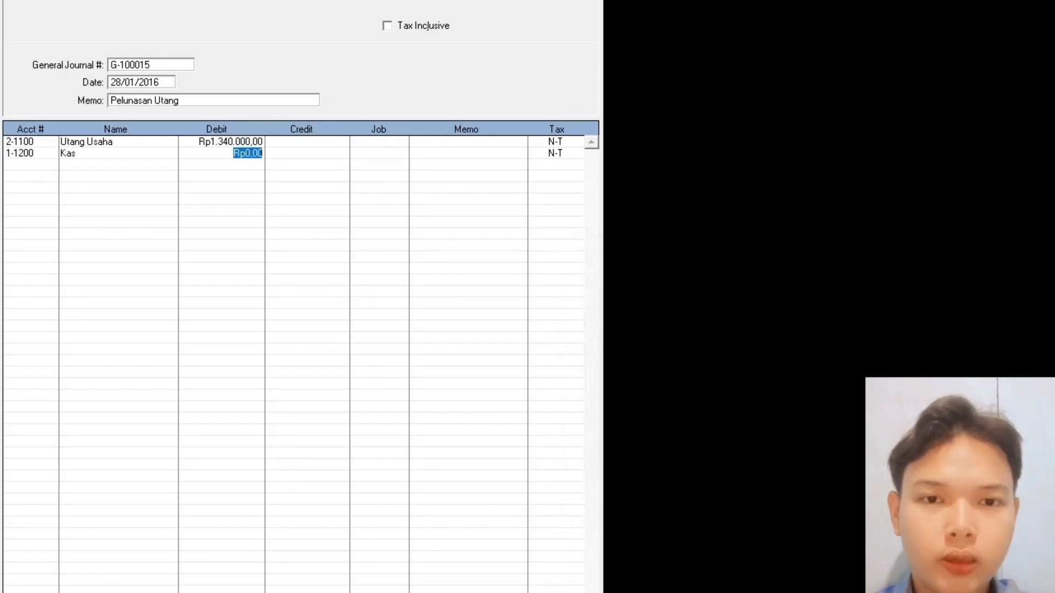
{"action": "left_click", "coordinate": [302, 152]}
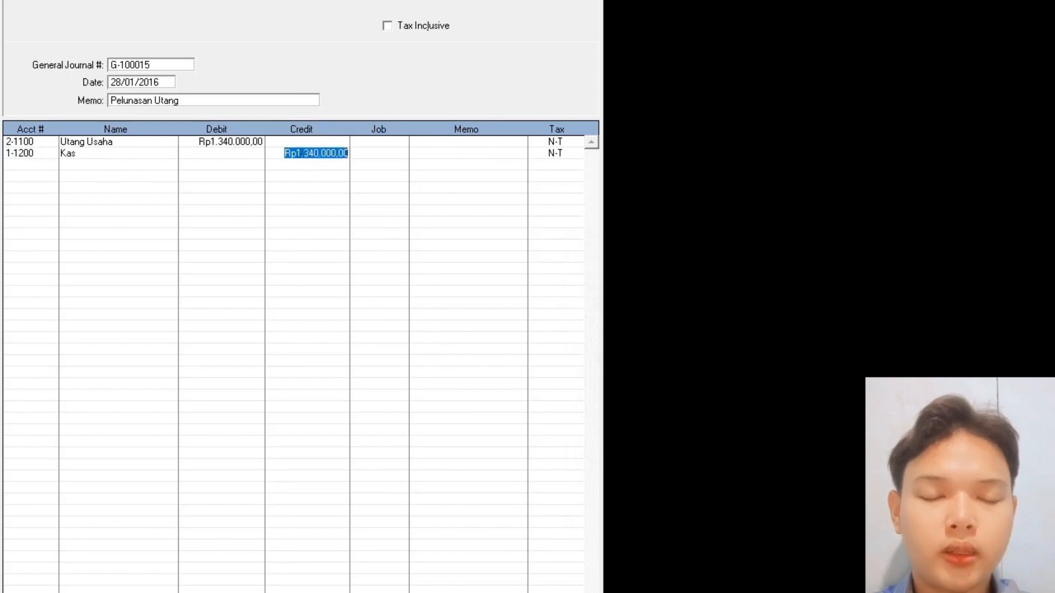
- Record journal G-100015, then start G-100016 dated 28/01/2016
{"action": "key", "text": "Return"}
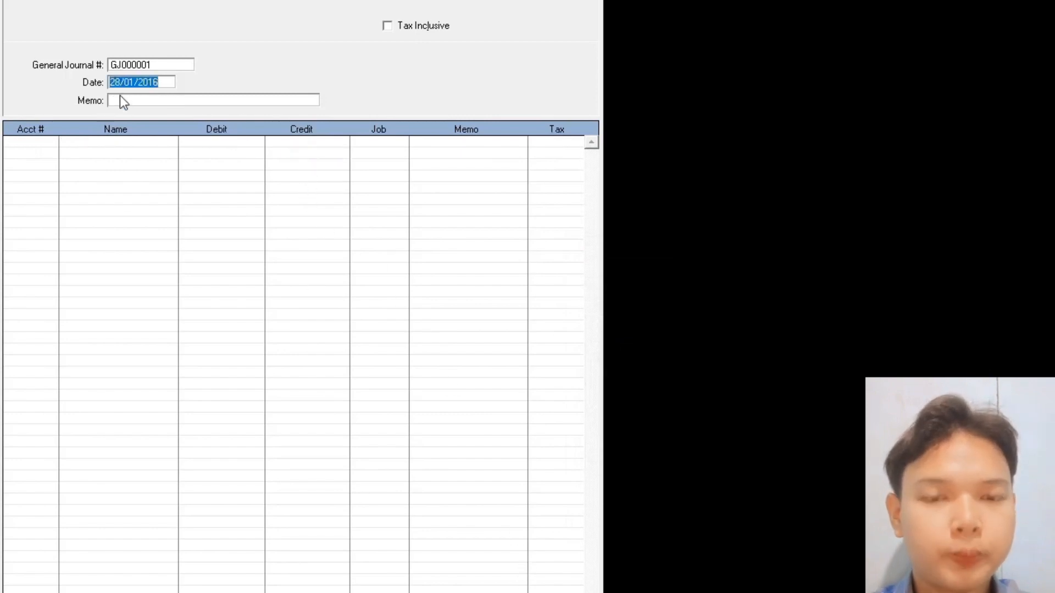
{"action": "left_click", "coordinate": [150, 64]}
{"action": "type", "text": "G"}
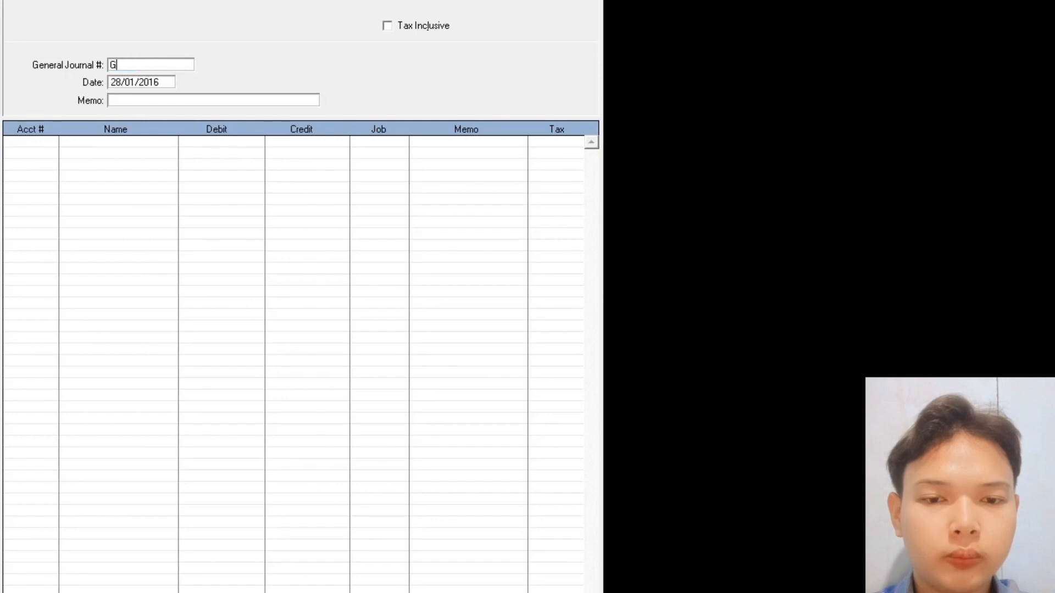
{"action": "type", "text": "-100"}
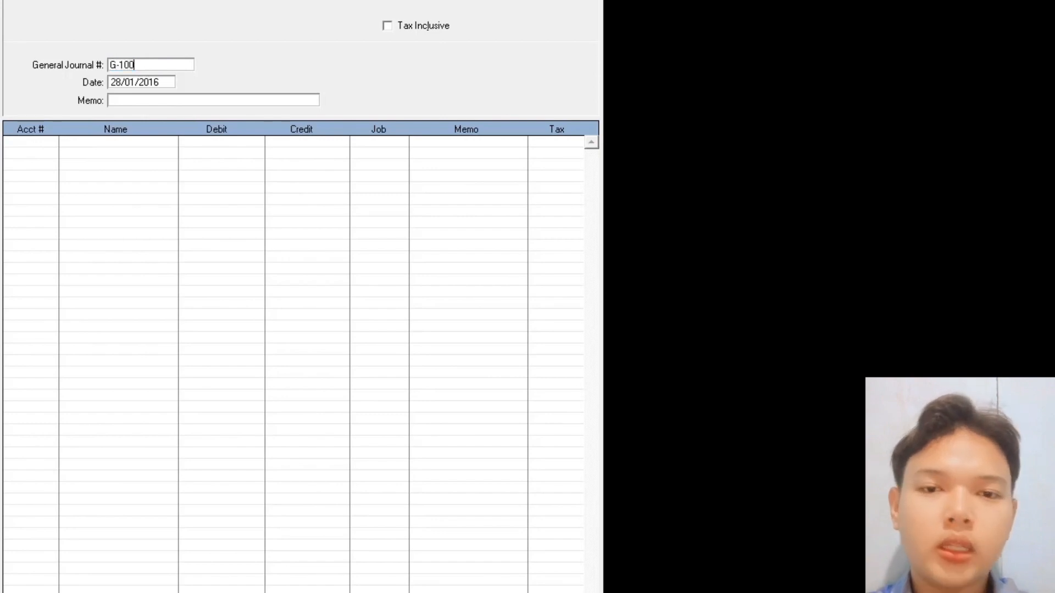
{"action": "type", "text": "016"}
{"action": "key", "text": "Tab"}
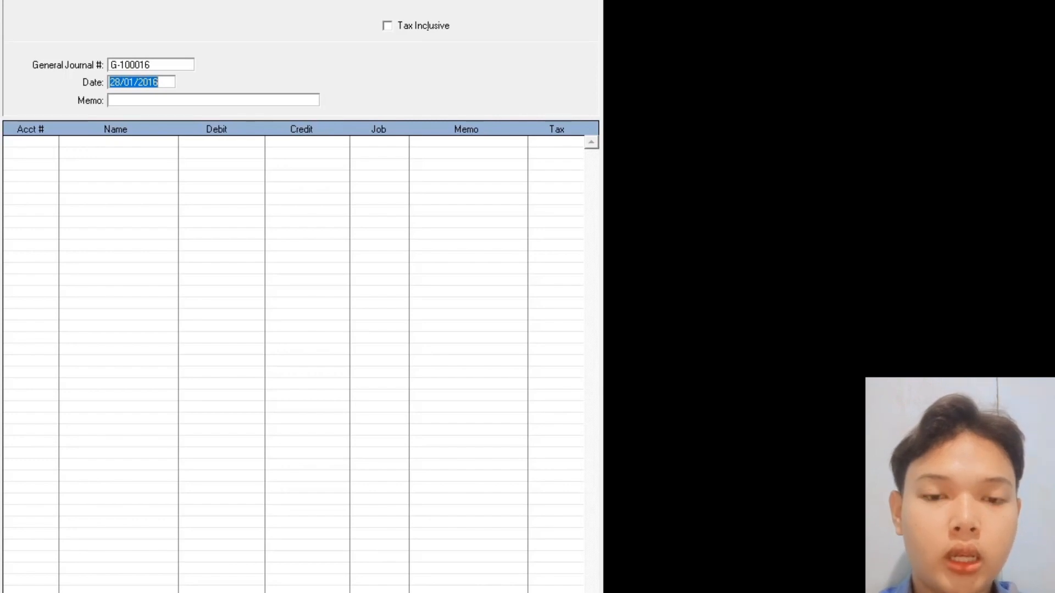
{"action": "type", "text": "28"}
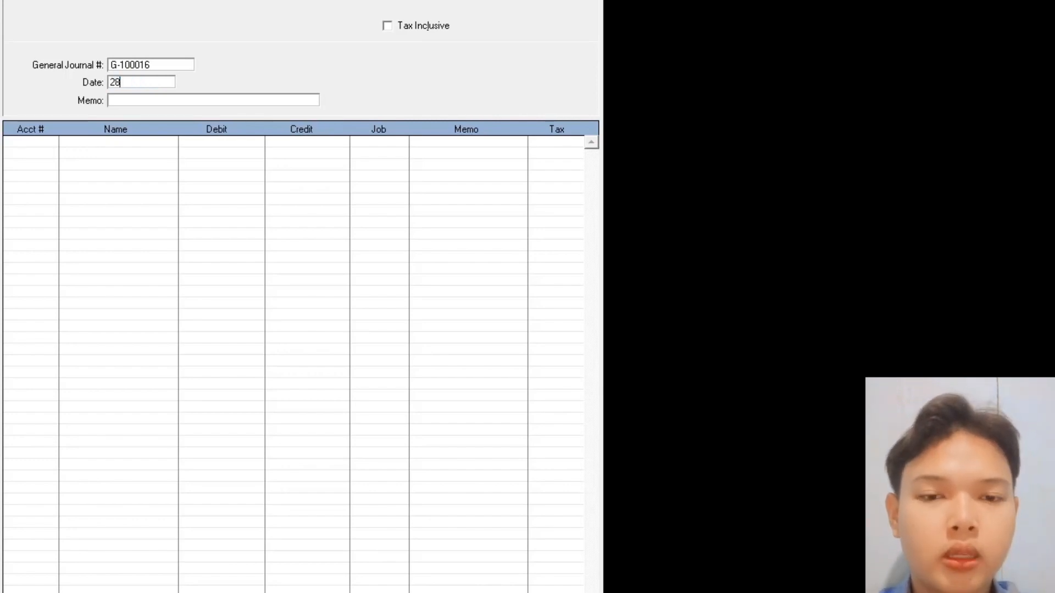
{"action": "type", "text": ".01.2020"}
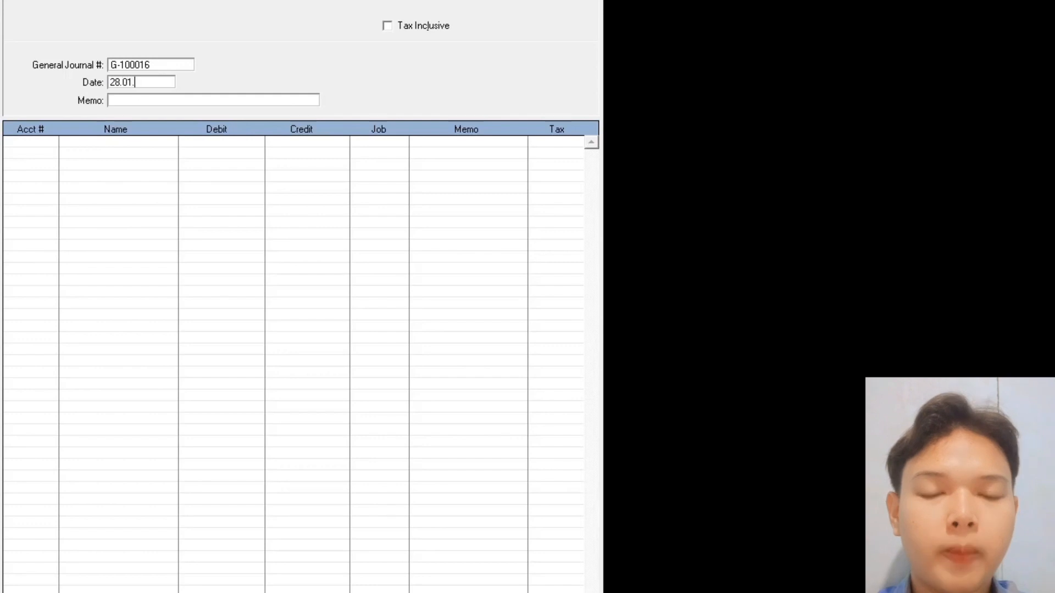
{"action": "key", "text": "BackSpace"}
{"action": "key", "text": "BackSpace"}
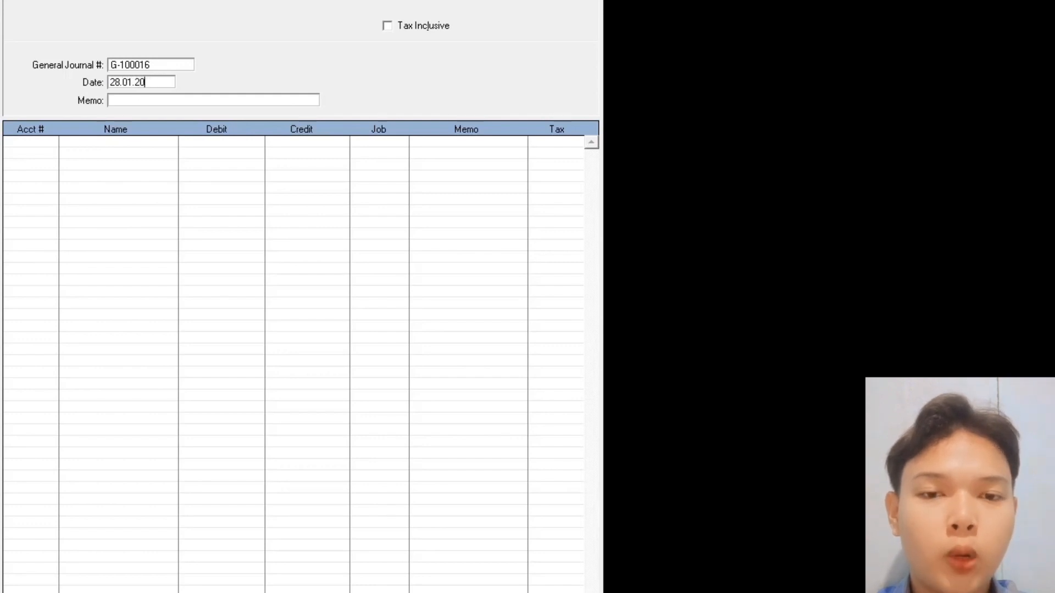
{"action": "type", "text": "16"}
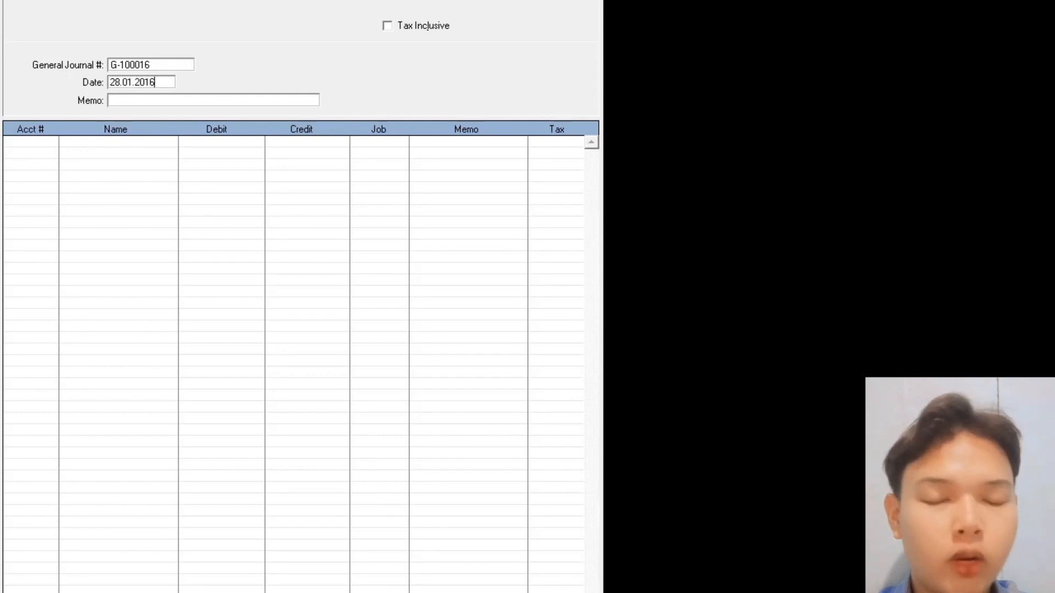
{"action": "key", "text": "Tab"}
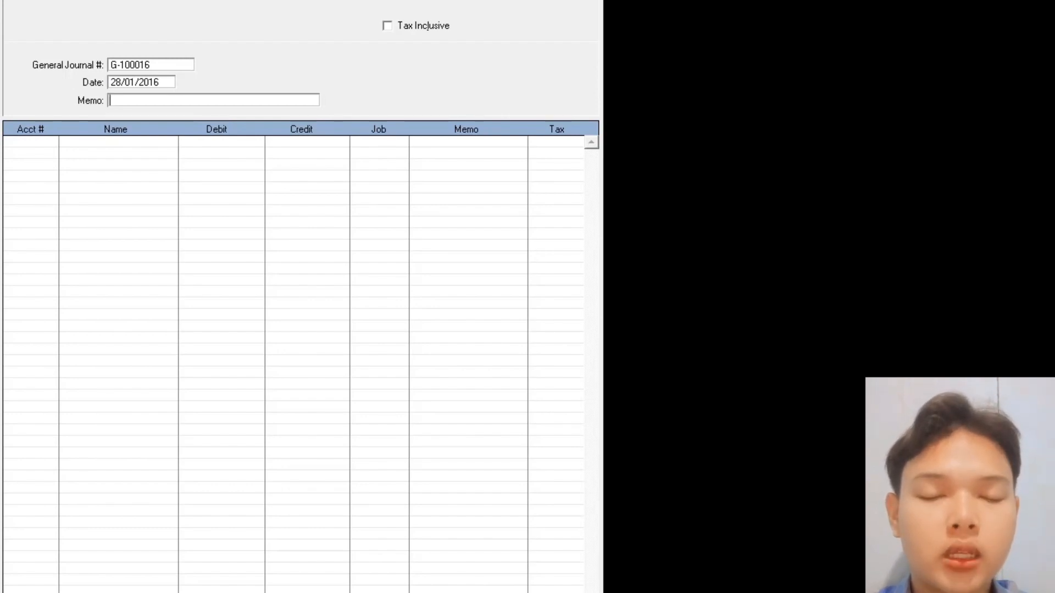
- Enter memo 'Pelunasan Piutang' and debit Kas Rp1.750.000
{"action": "type", "text": "Peluan"}
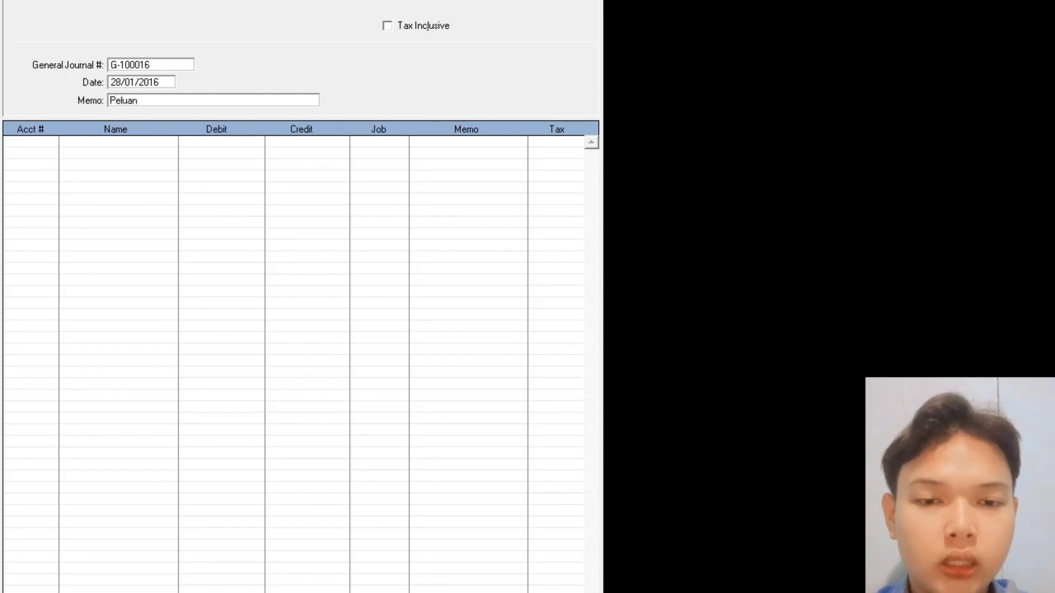
{"action": "key", "text": "BackSpace"}
{"action": "key", "text": "BackSpace"}
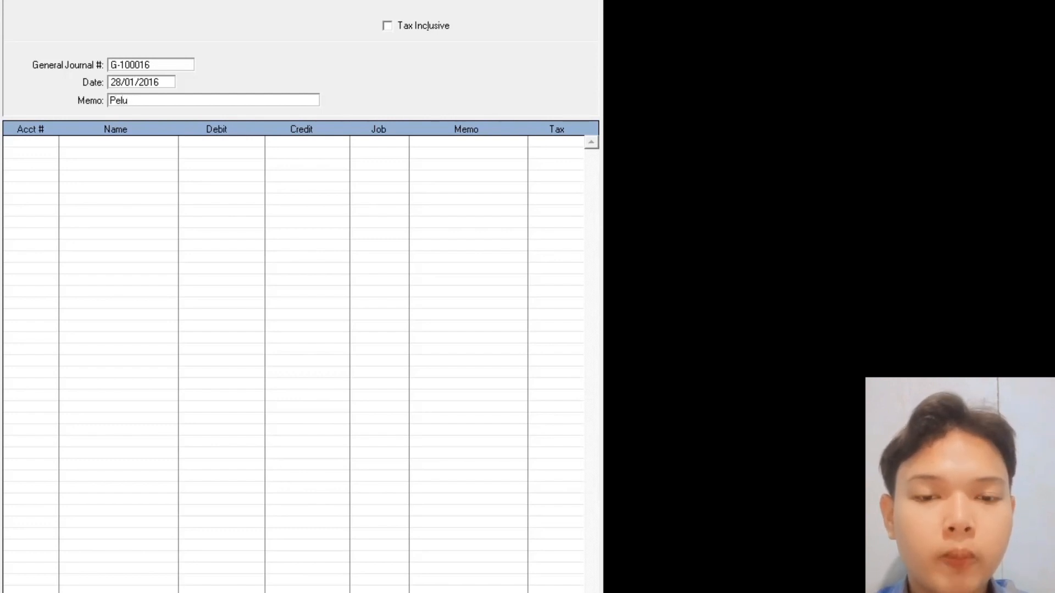
{"action": "type", "text": "nasan P"}
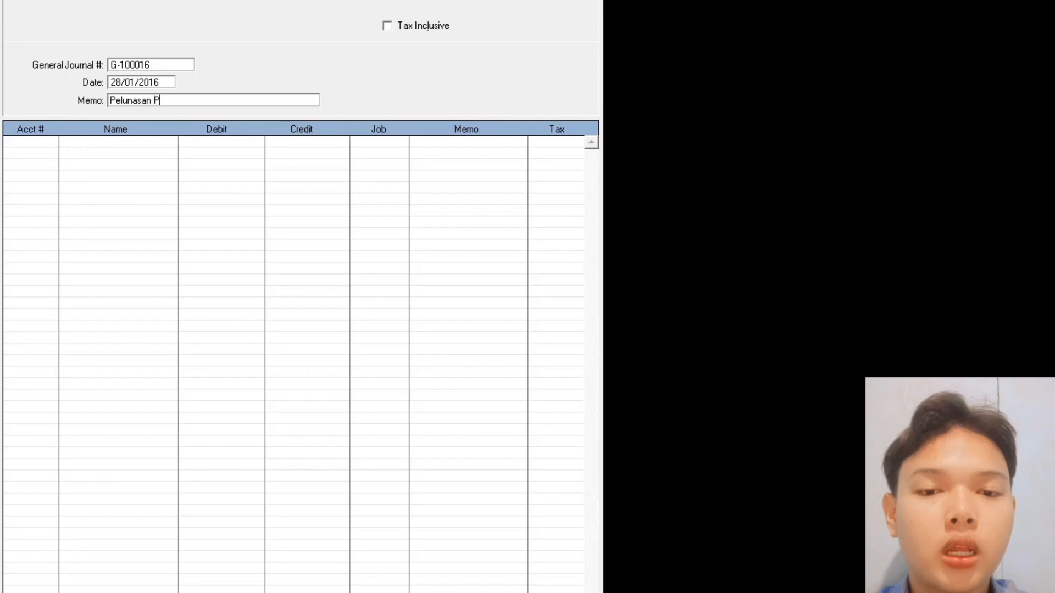
{"action": "type", "text": "iutang"}
{"action": "key", "text": "Tab"}
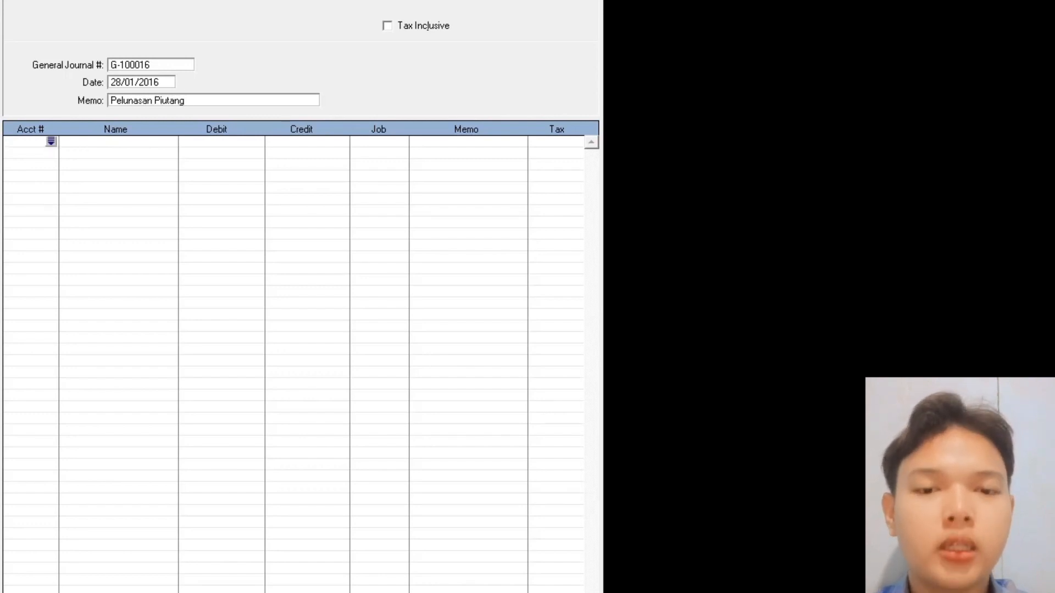
{"action": "key", "text": "Tab"}
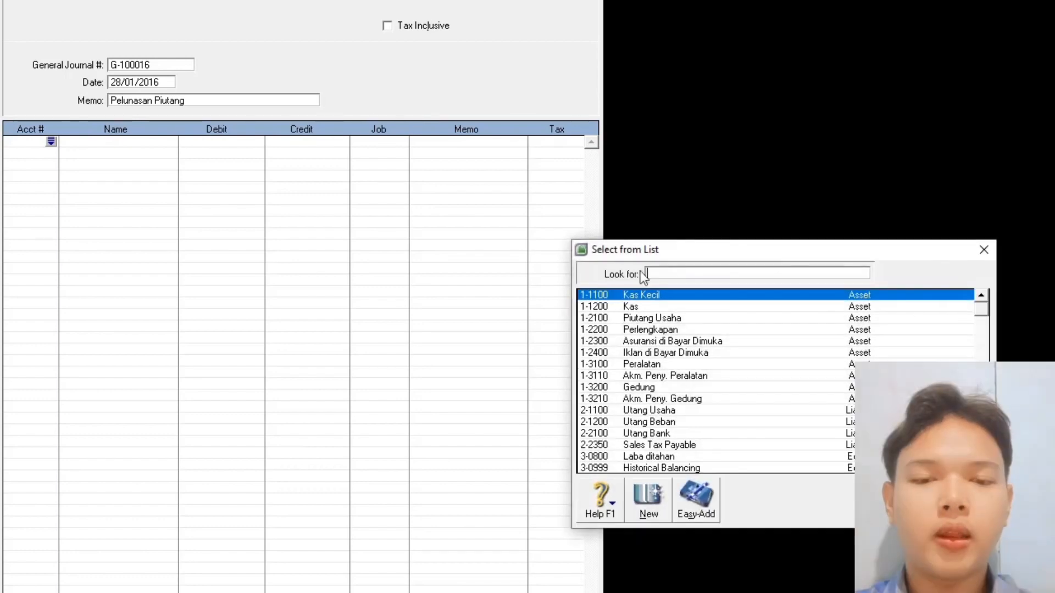
{"action": "double_click", "coordinate": [628, 305]}
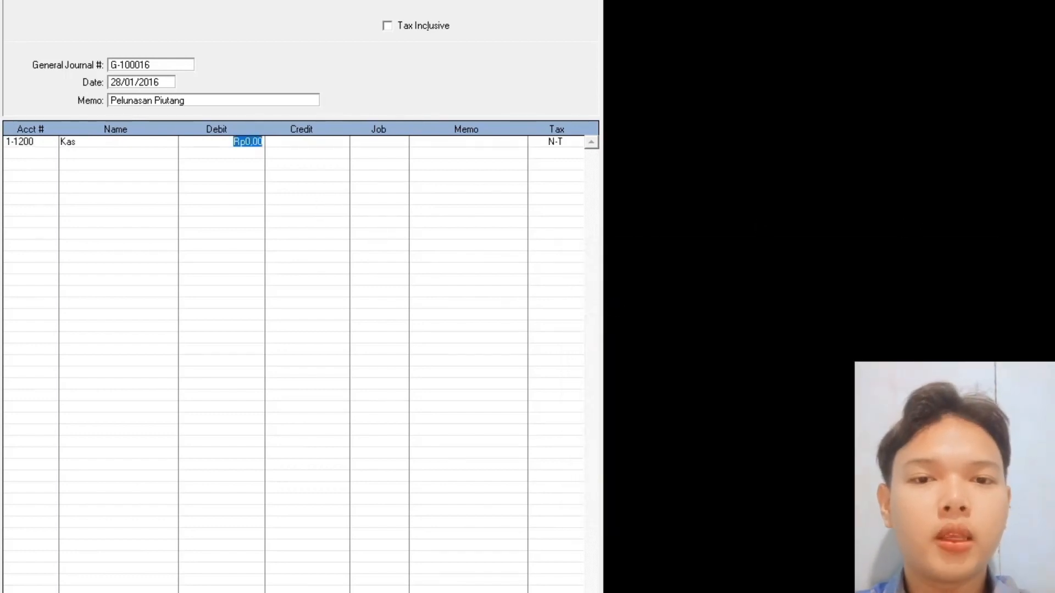
{"action": "type", "text": "1.750.0"}
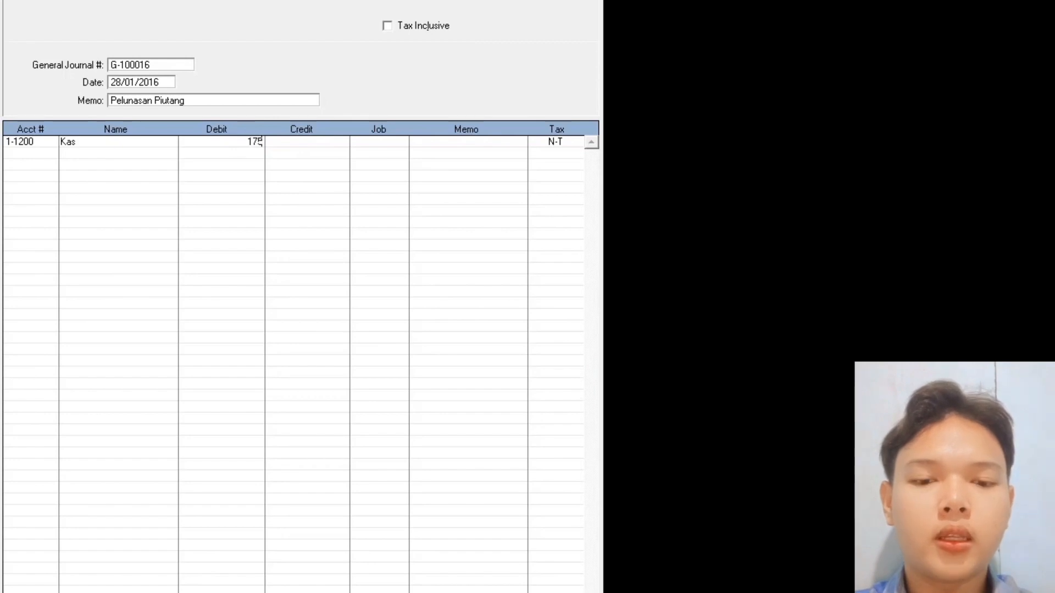
{"action": "type", "text": "0000"}
{"action": "key", "text": "Return"}
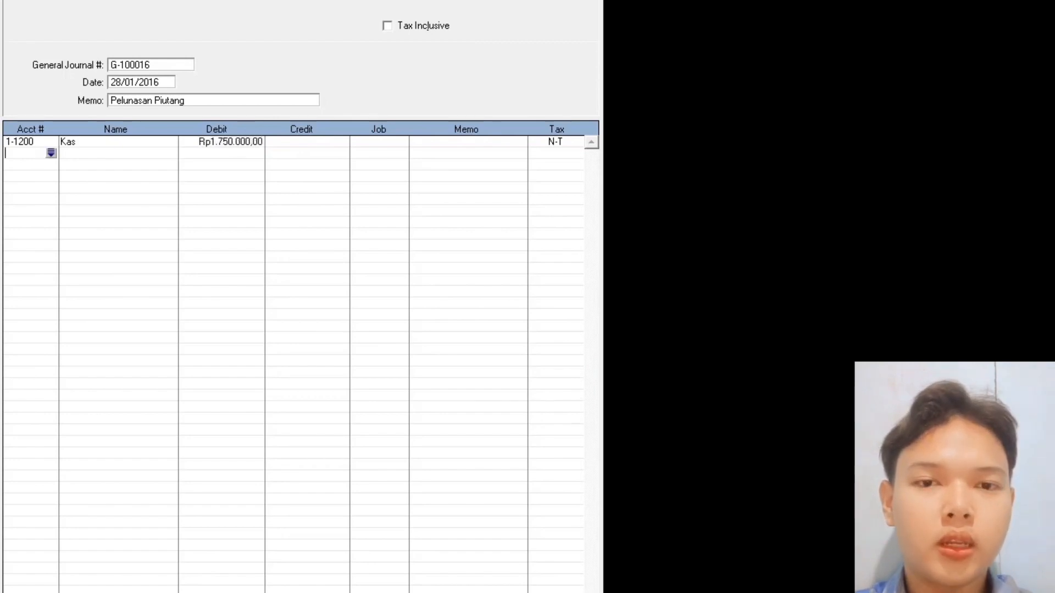
- Credit Piutang Usaha the balancing Rp1.750.000 and record the journal
{"action": "key", "text": "Return"}
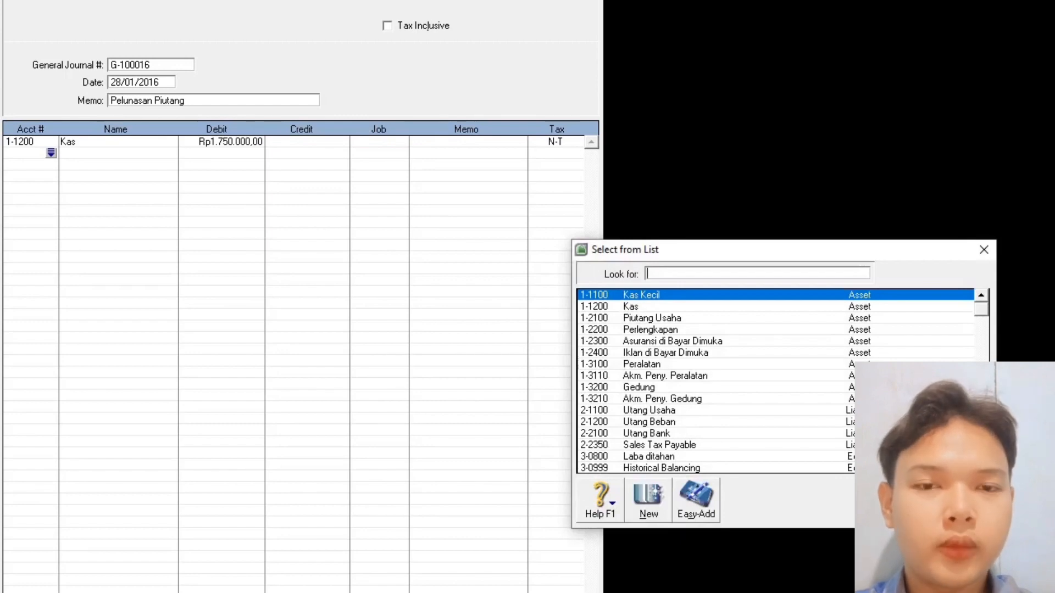
{"action": "left_click", "coordinate": [659, 321]}
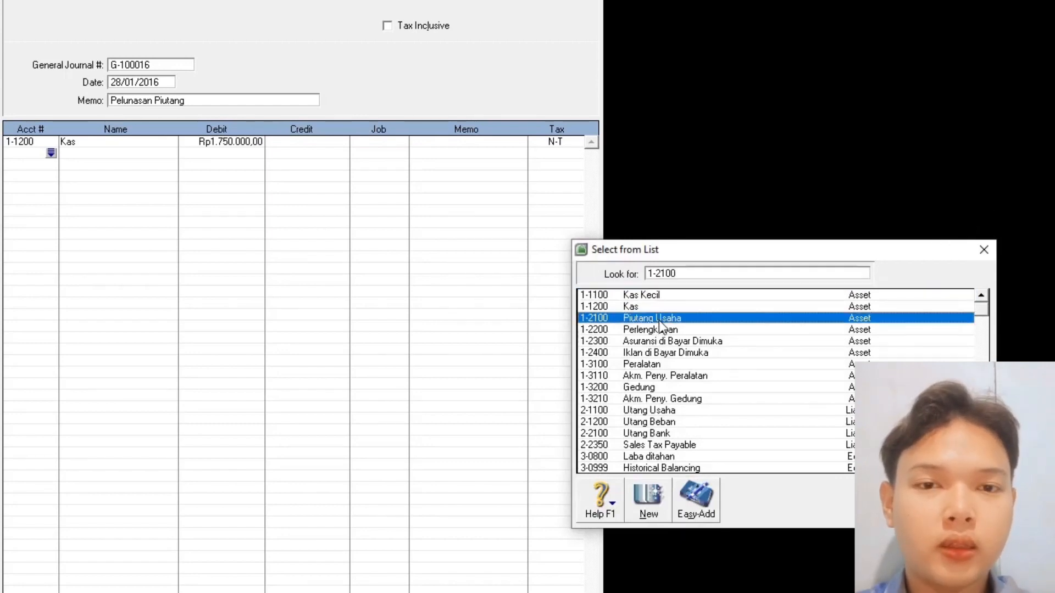
{"action": "double_click", "coordinate": [662, 324]}
{"action": "left_click", "coordinate": [744, 449]}
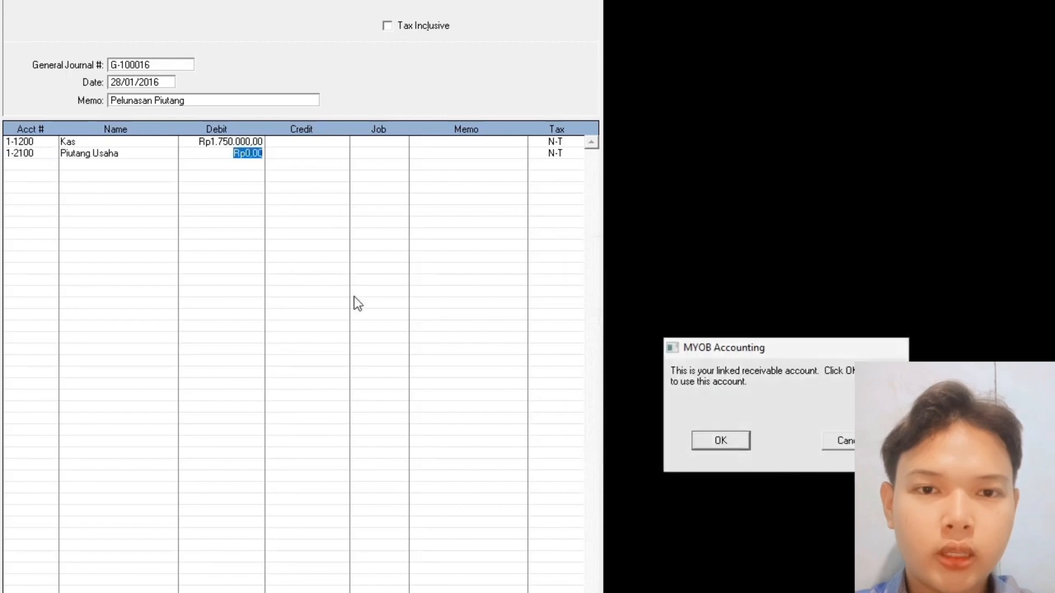
{"action": "left_click", "coordinate": [307, 156]}
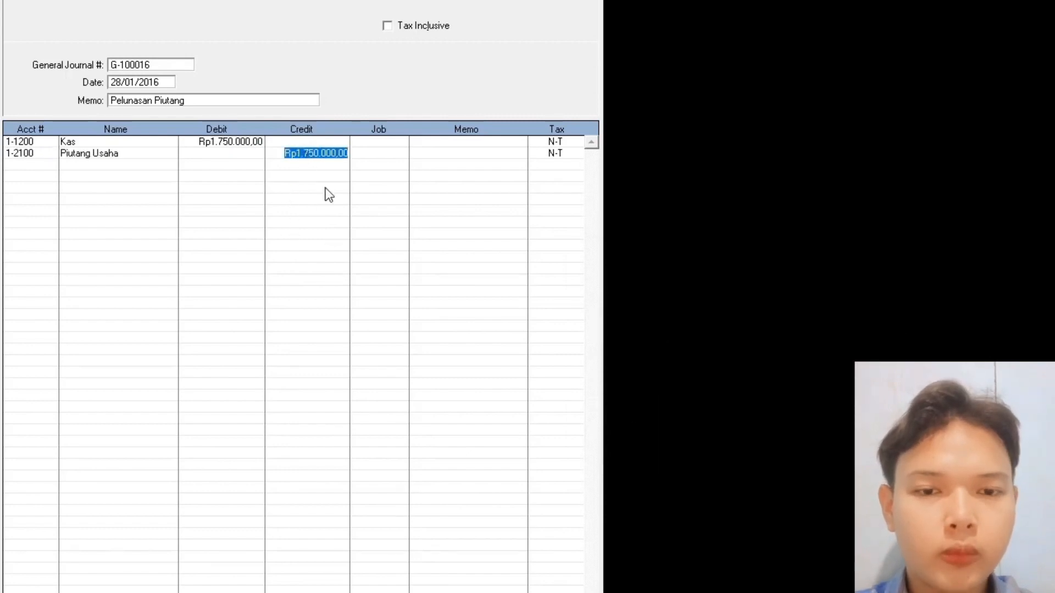
{"action": "key", "text": "Tab"}
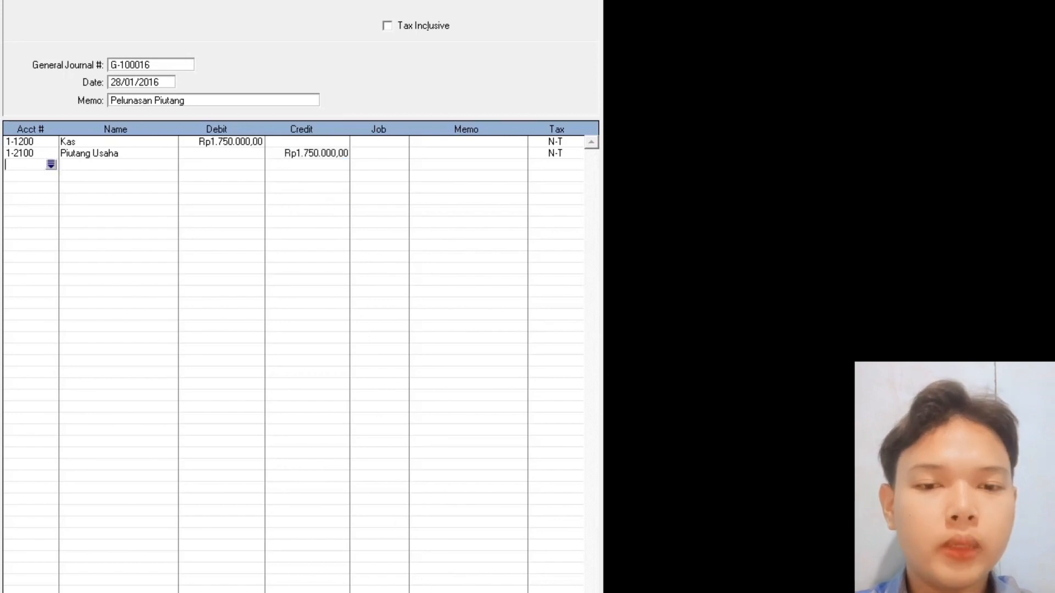
{"action": "key", "text": "Return"}
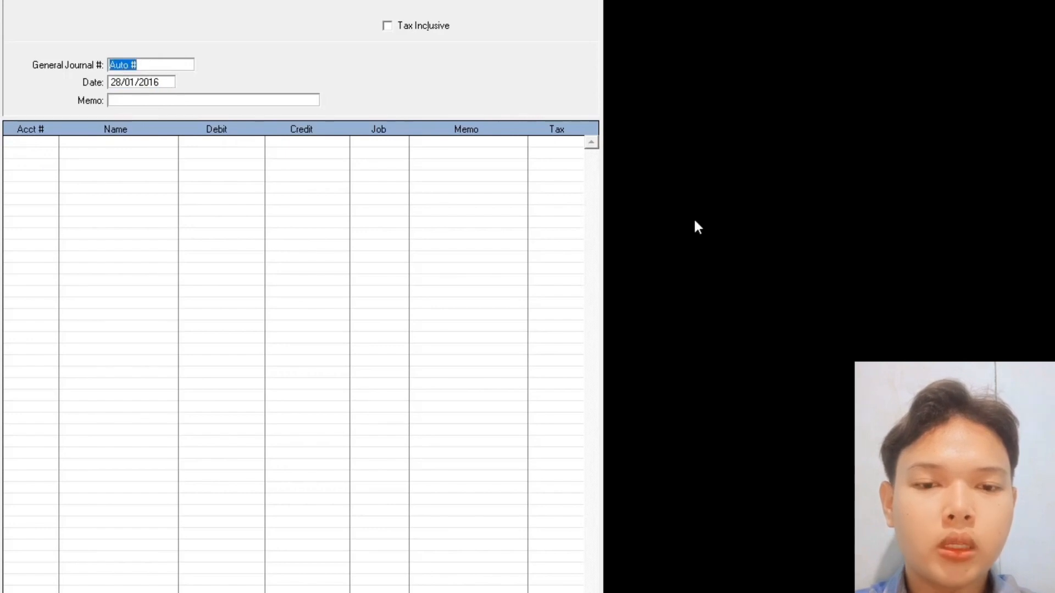
- Fill the journal header with number G-100016, date 30/01/2016 and memo 'Pembayaran Beban Gaji'
{"action": "type", "text": "G-100016"}
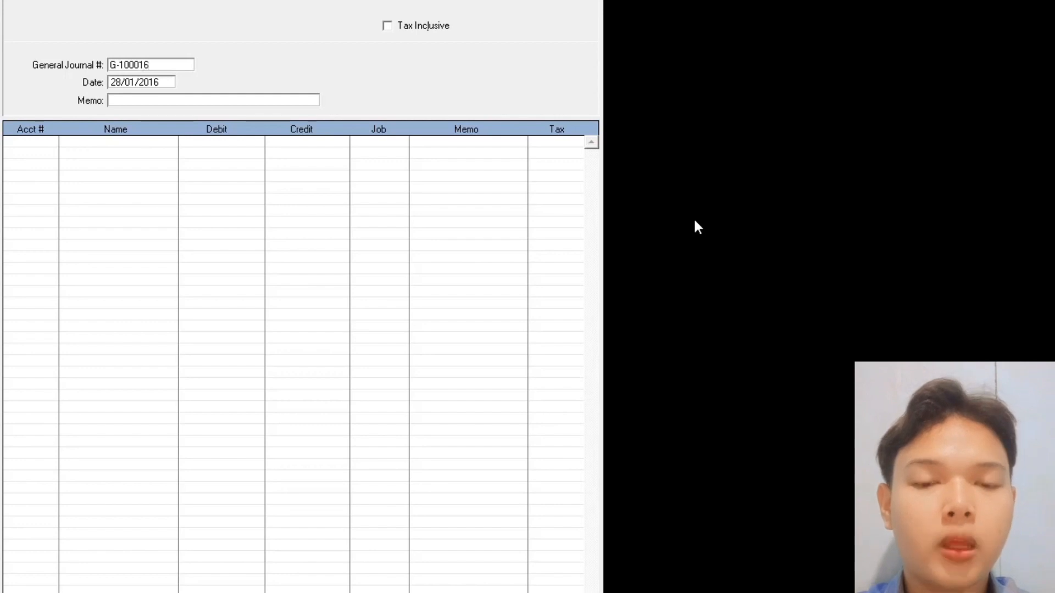
{"action": "key", "text": "Tab"}
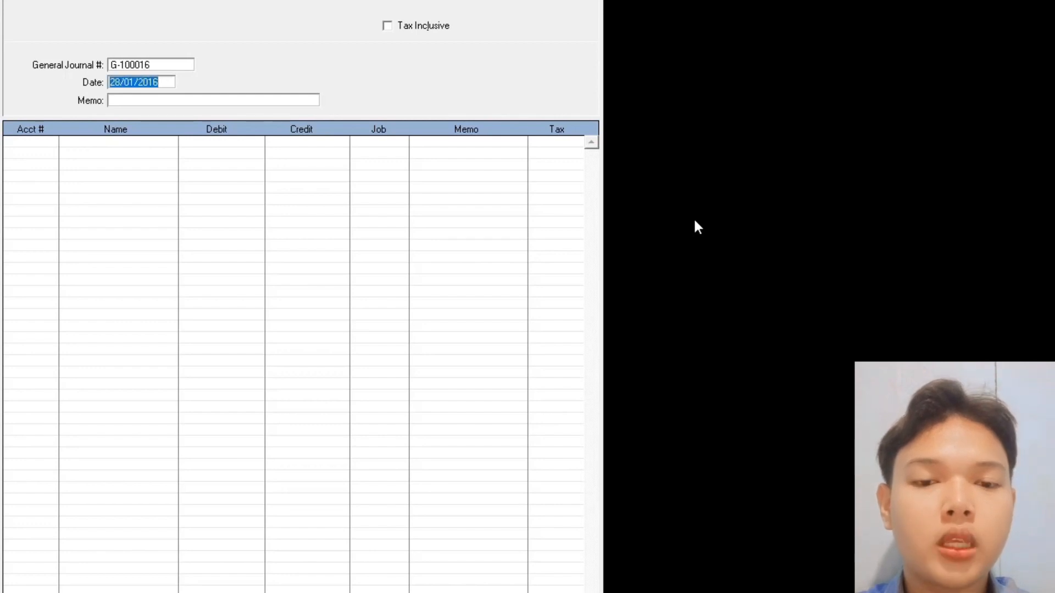
{"action": "type", "text": "30.01."}
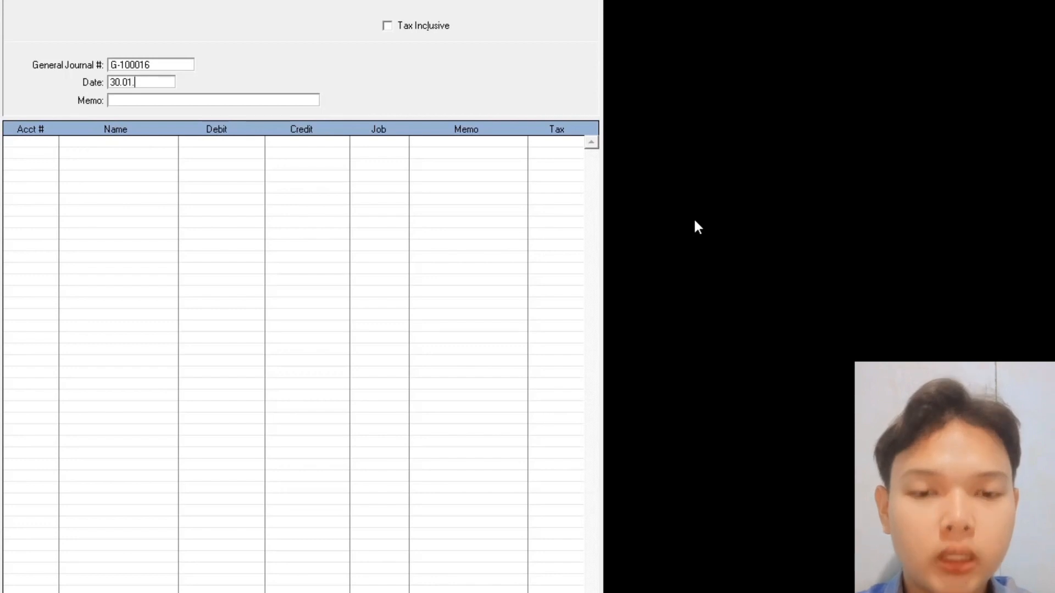
{"action": "type", "text": "016"}
{"action": "key", "text": "Tab"}
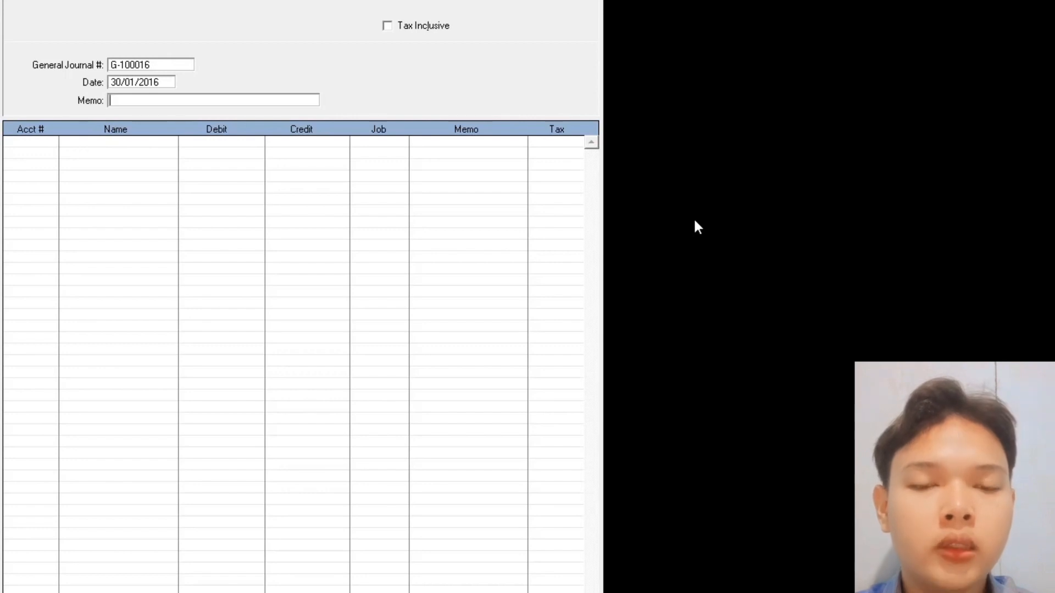
{"action": "type", "text": "Pembayar"}
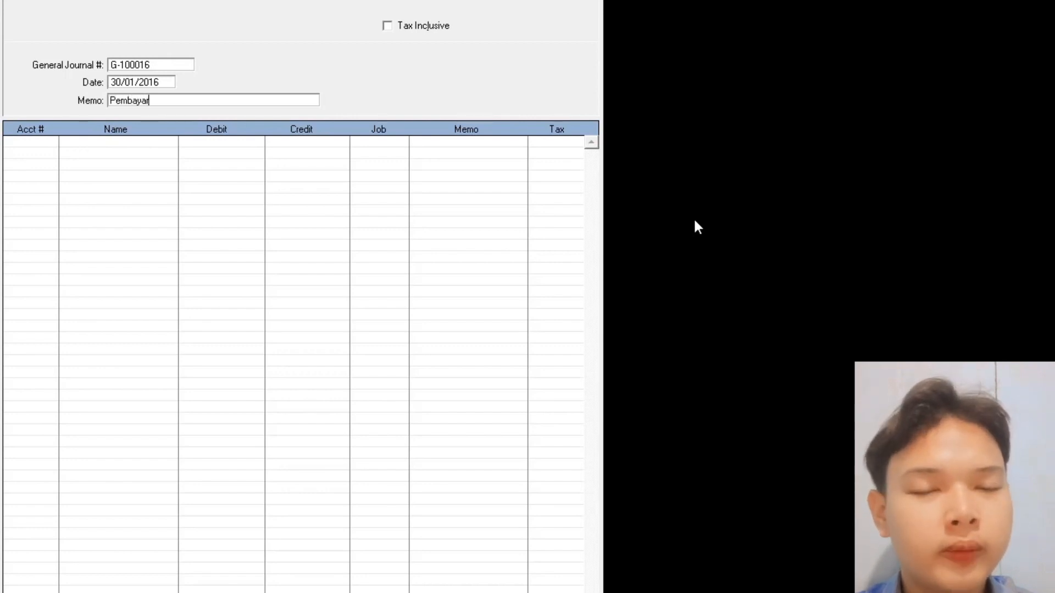
{"action": "type", "text": "an Beban Gahji"}
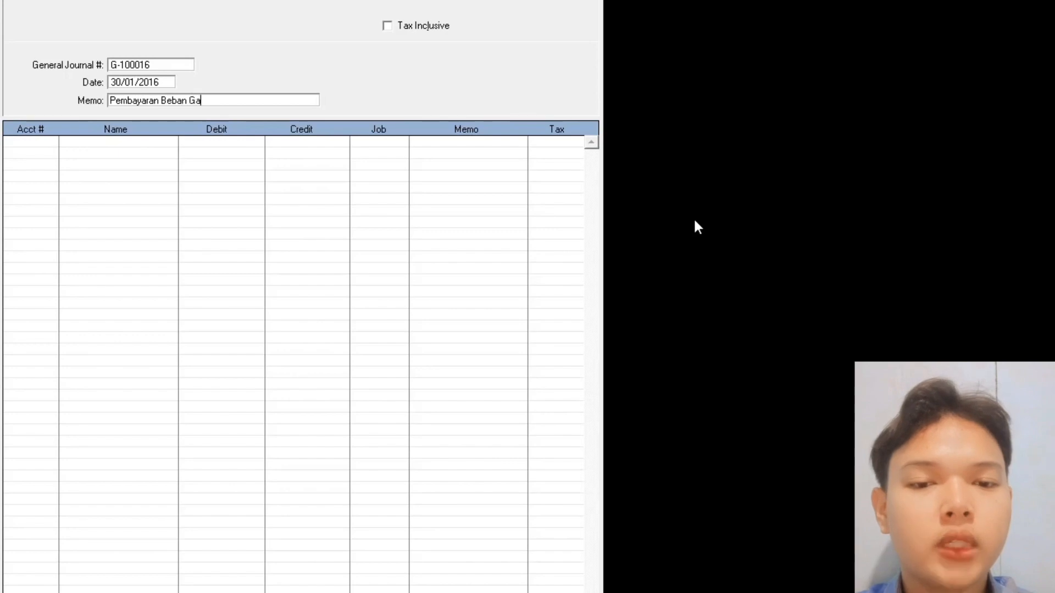
{"action": "key", "text": "BackSpace"}
{"action": "key", "text": "BackSpace"}
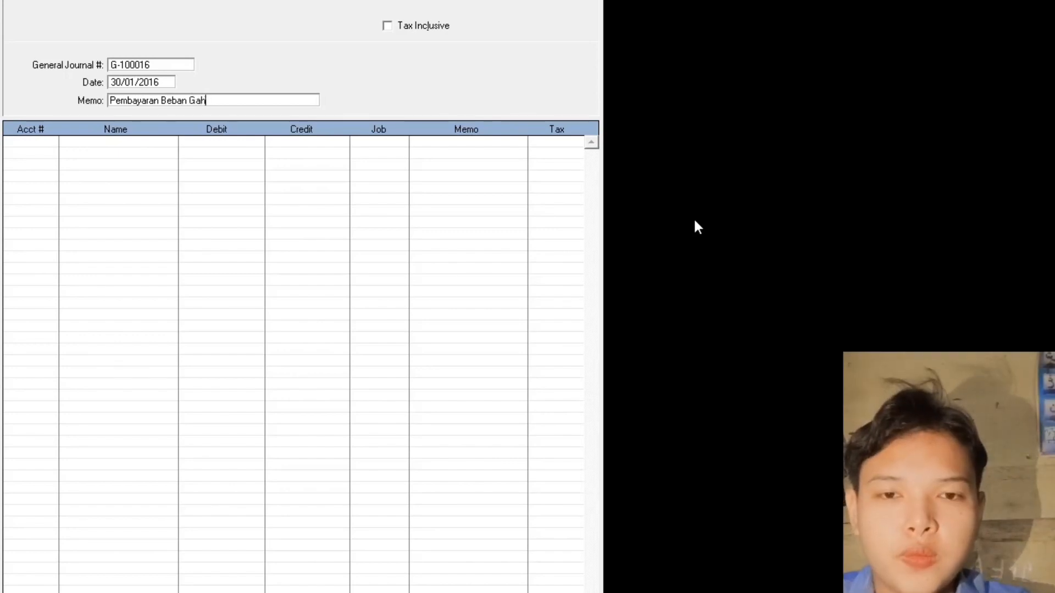
{"action": "type", "text": "ji"}
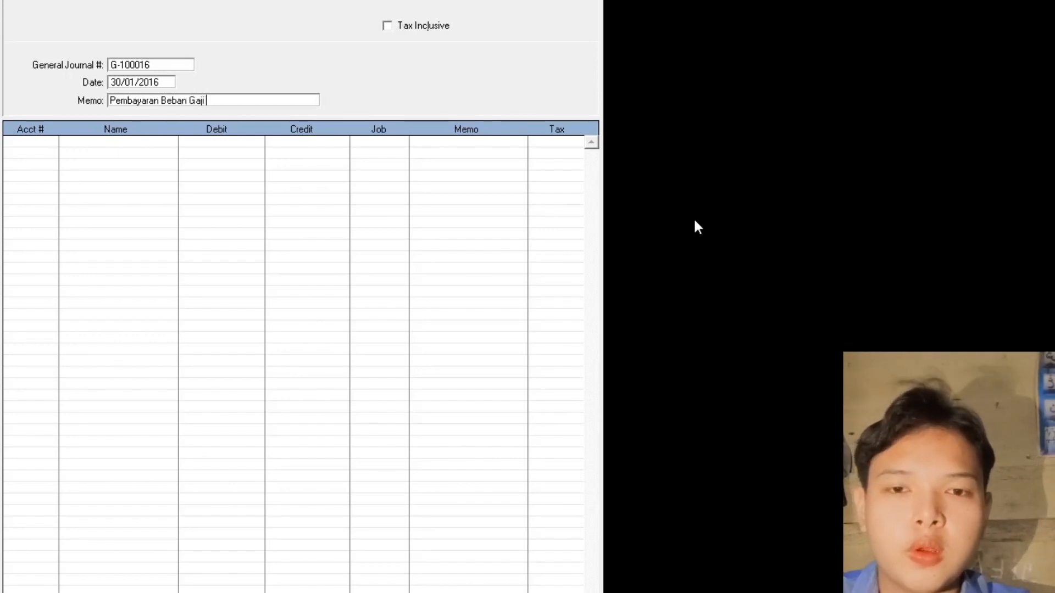
{"action": "key", "text": "Tab"}
{"action": "key", "text": "Tab"}
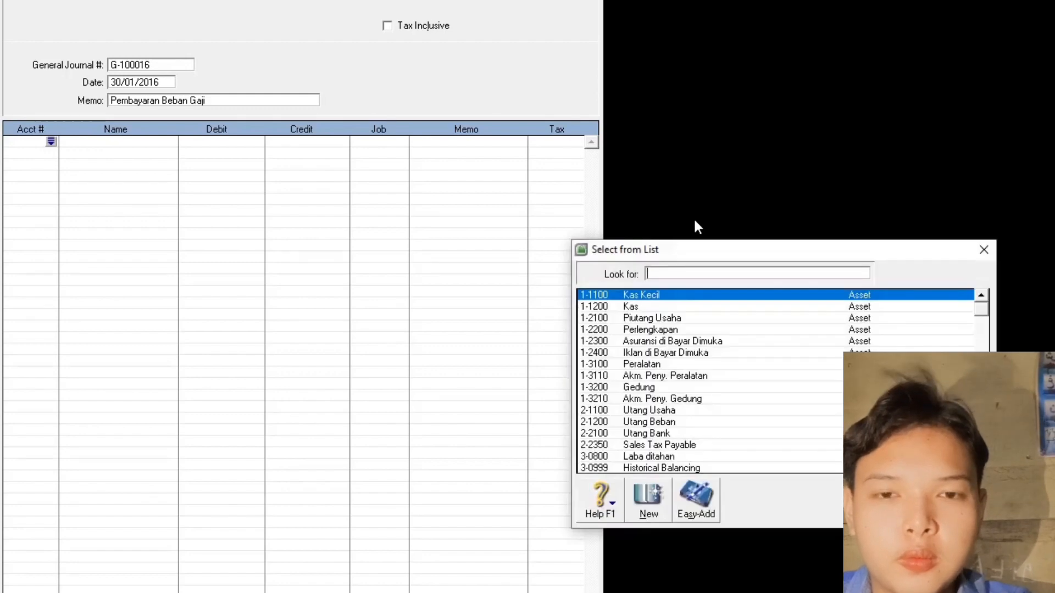
- Debit 6-1300 Beban Gaji Rp2.500.000 and credit 1-1200 Kas the same amount
{"action": "type", "text": "6"}
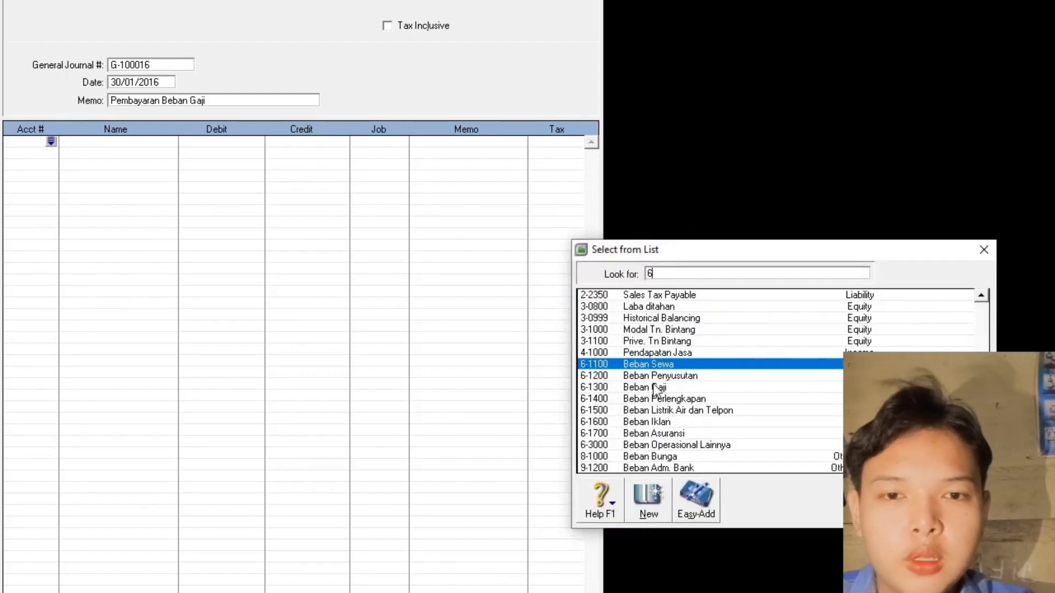
{"action": "type", "text": "-1300"}
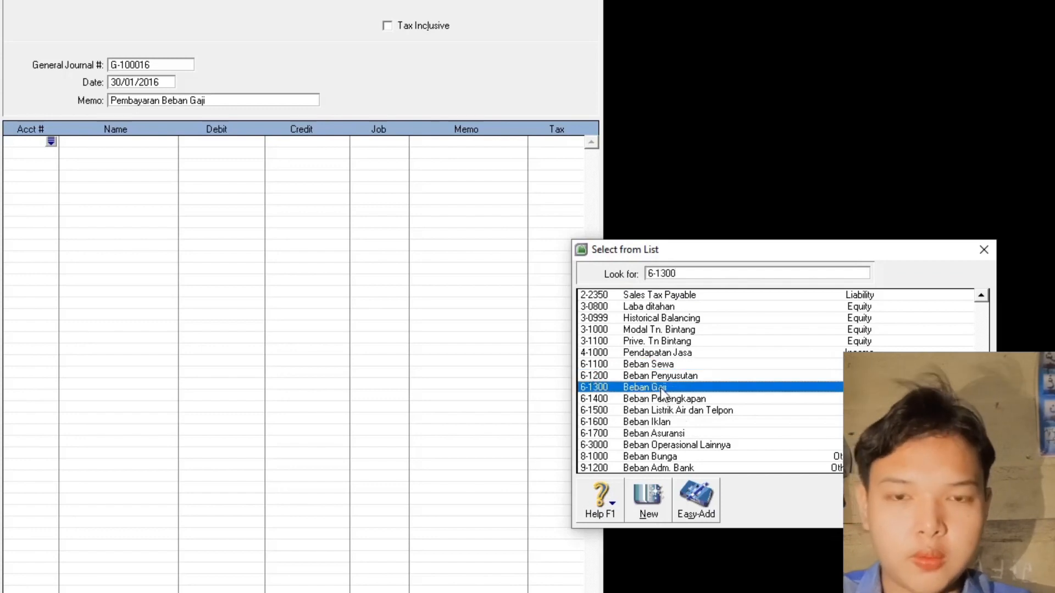
{"action": "double_click", "coordinate": [660, 388]}
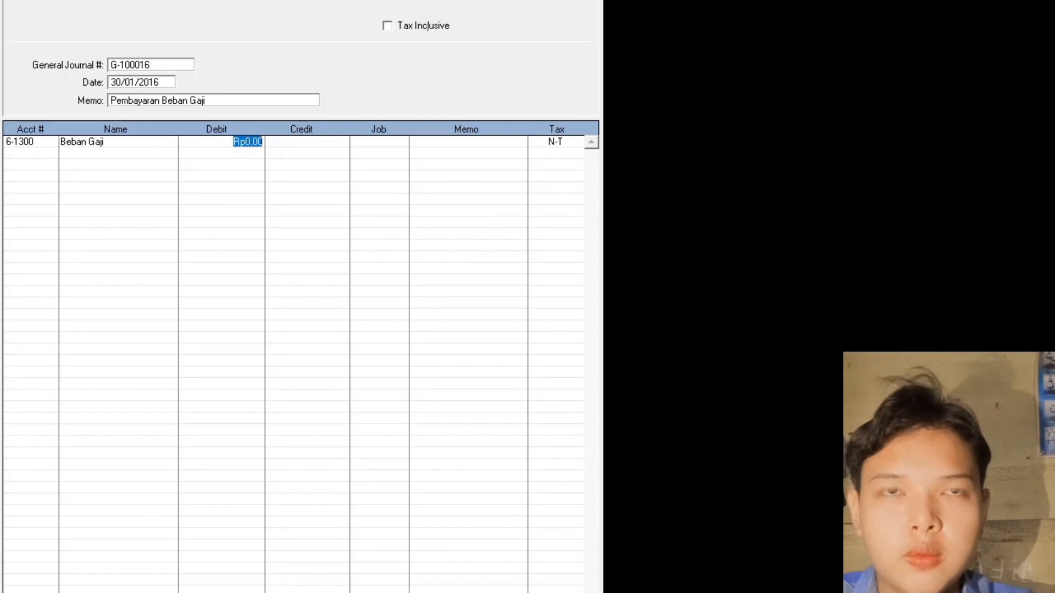
{"action": "type", "text": "2"}
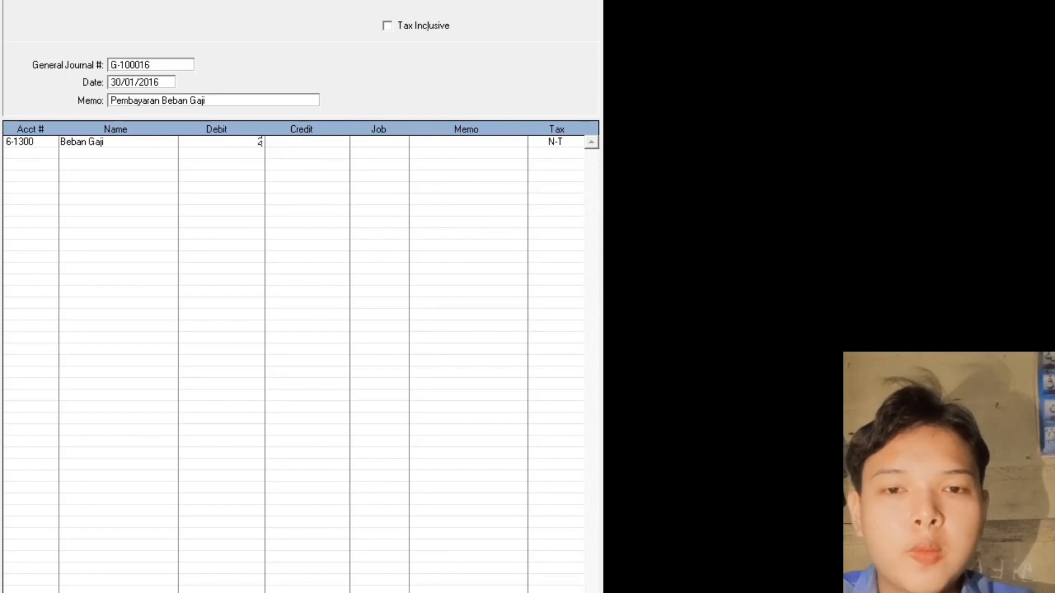
{"action": "type", "text": ".500.000"}
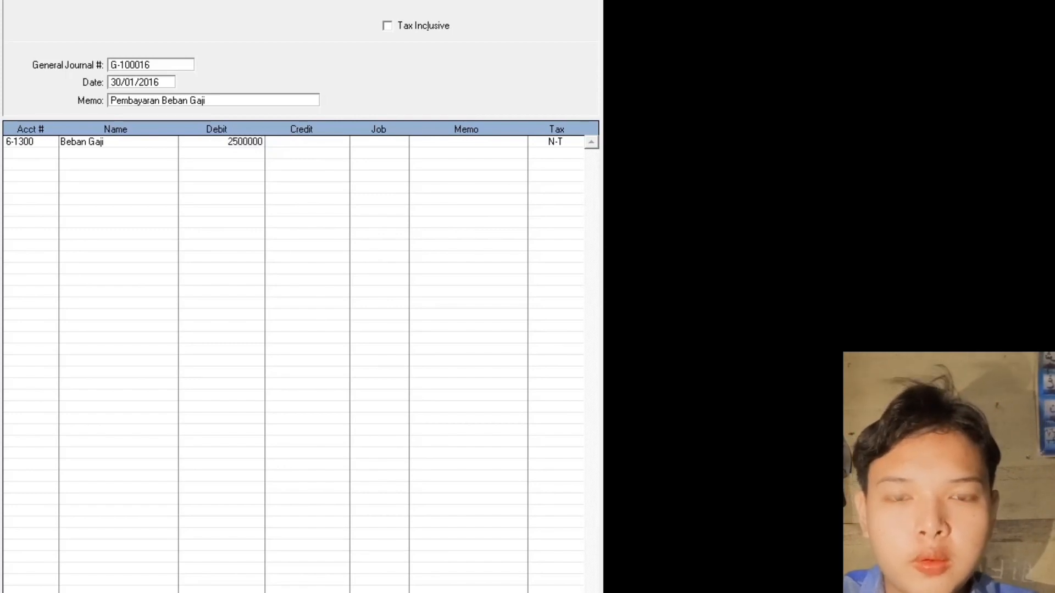
{"action": "key", "text": "Return"}
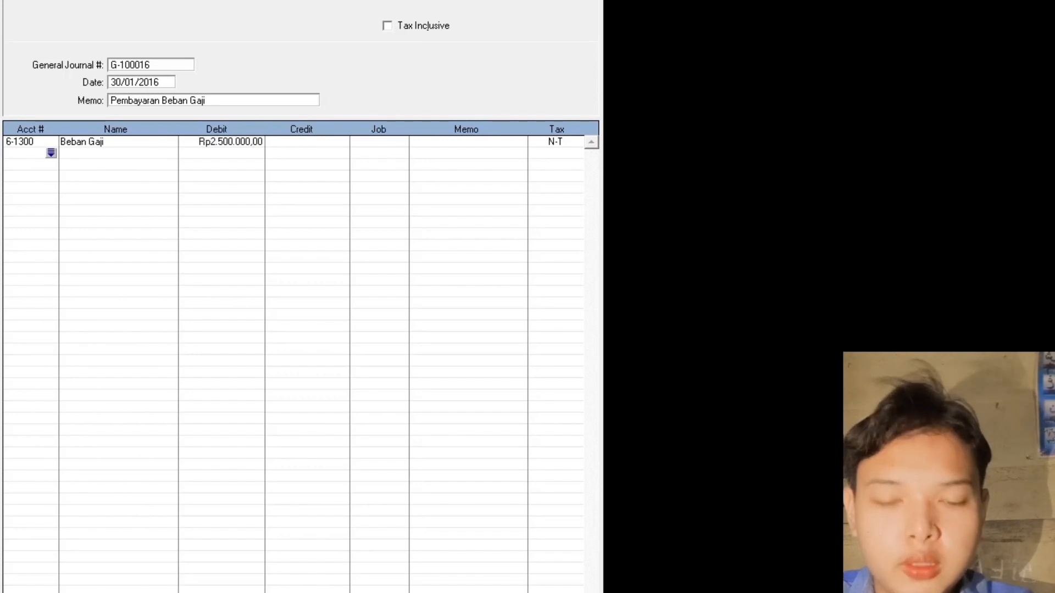
{"action": "key", "text": "Return"}
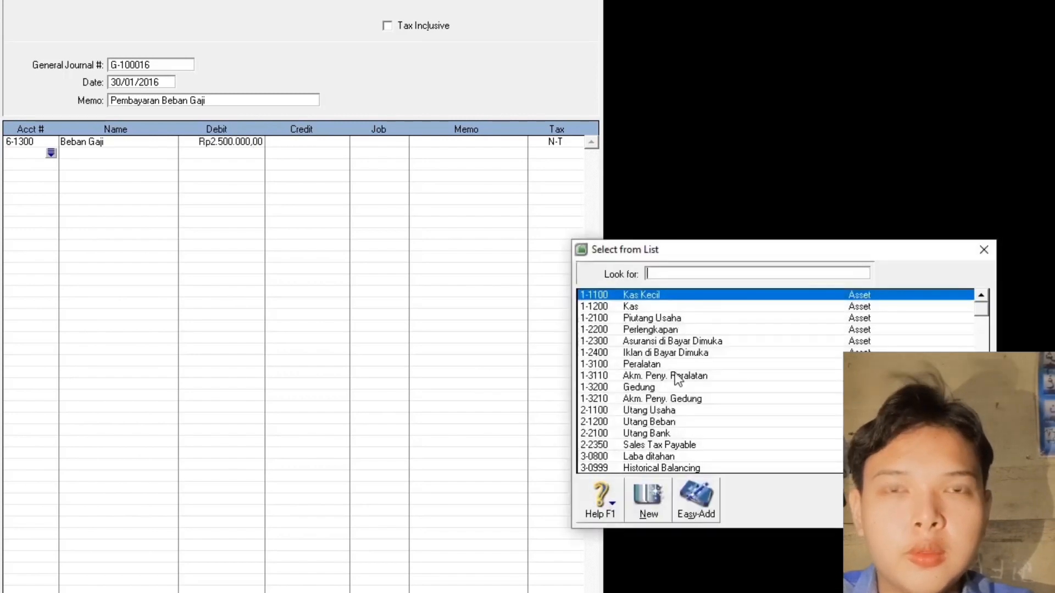
{"action": "left_click", "coordinate": [644, 307]}
{"action": "double_click", "coordinate": [644, 306]}
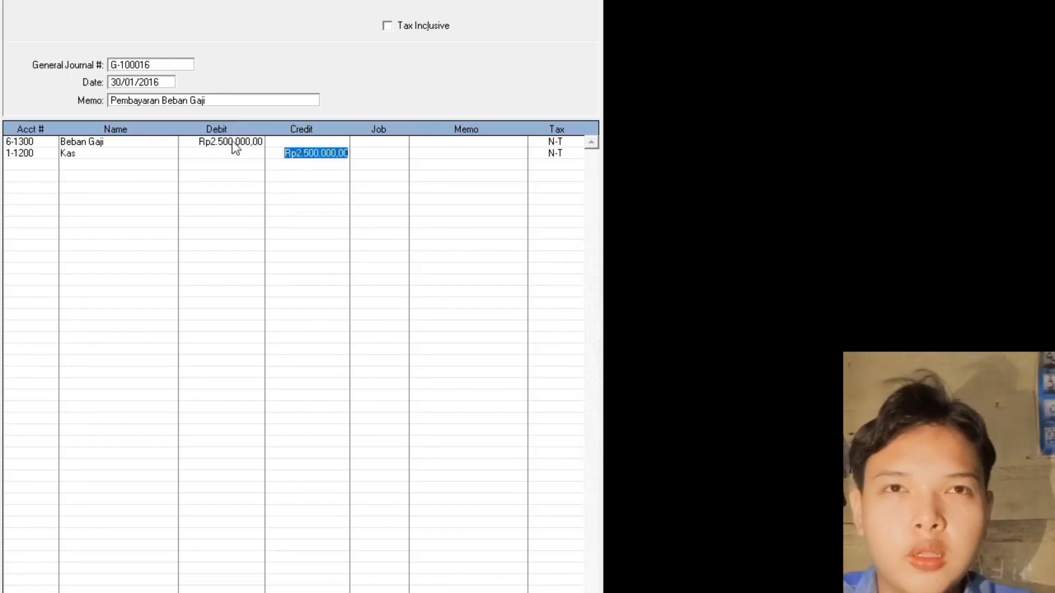
{"action": "left_click", "coordinate": [250, 144]}
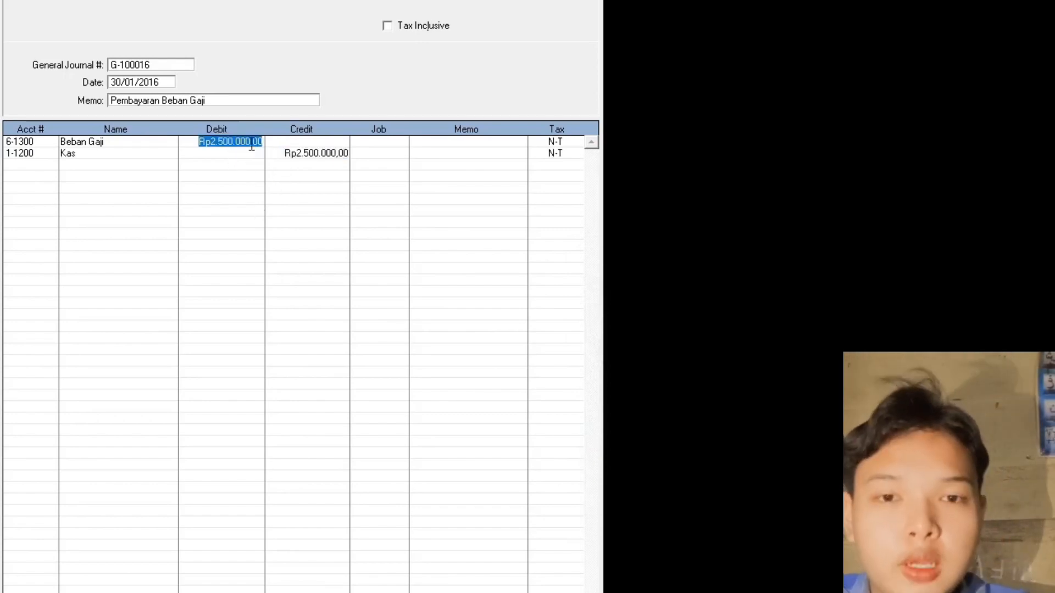
{"action": "key", "text": "Return"}
- Switch to the exercise book PDF and scroll down to items 16–17
{"action": "key", "text": "alt+Tab"}
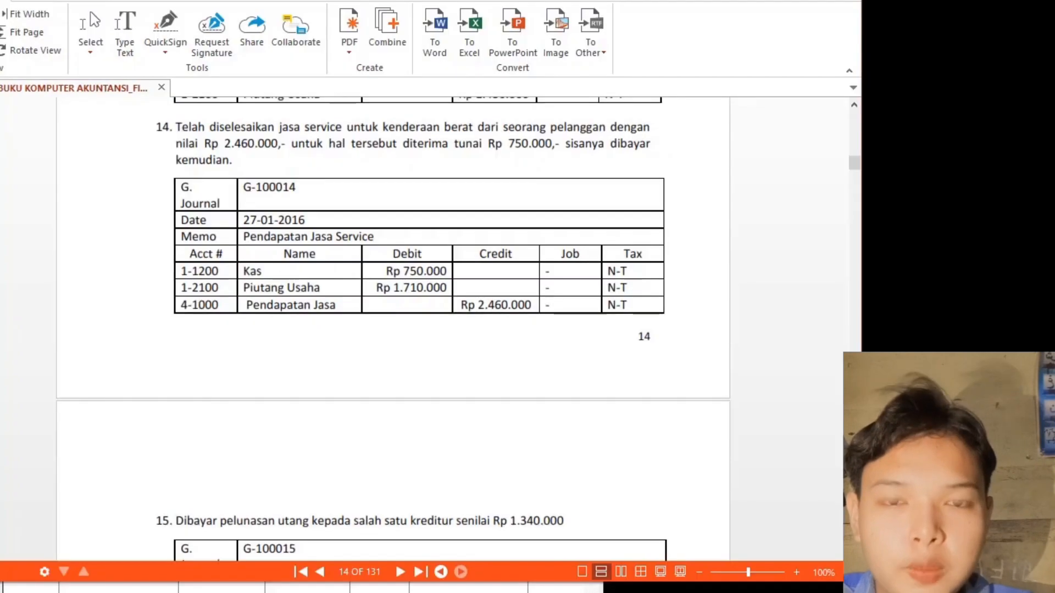
{"action": "scroll", "coordinate": [455, 262], "scroll_direction": "down", "scroll_amount": 10}
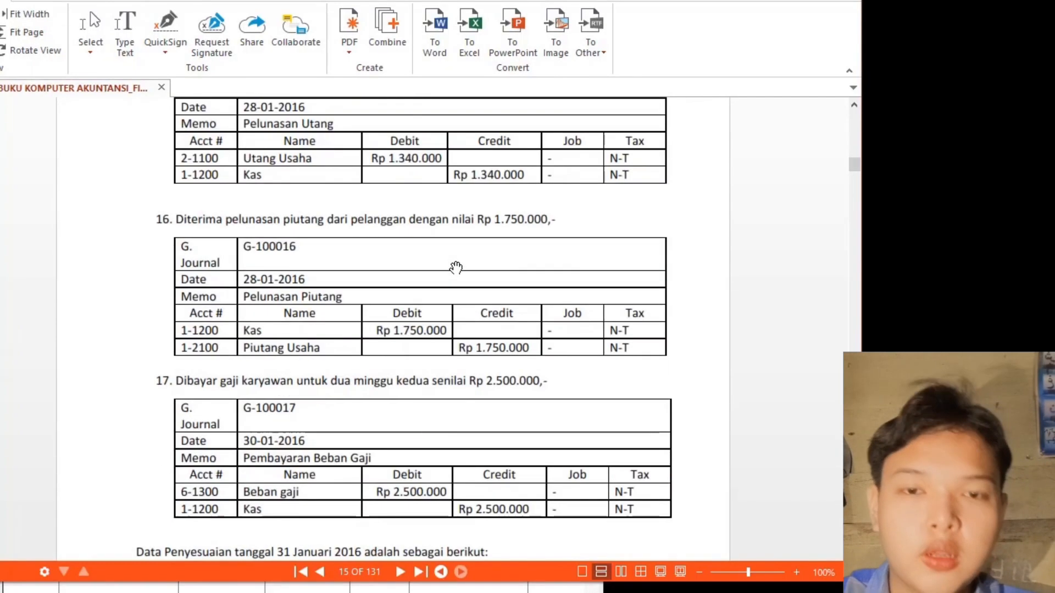
{"action": "scroll", "coordinate": [455, 269], "scroll_direction": "down", "scroll_amount": 2}
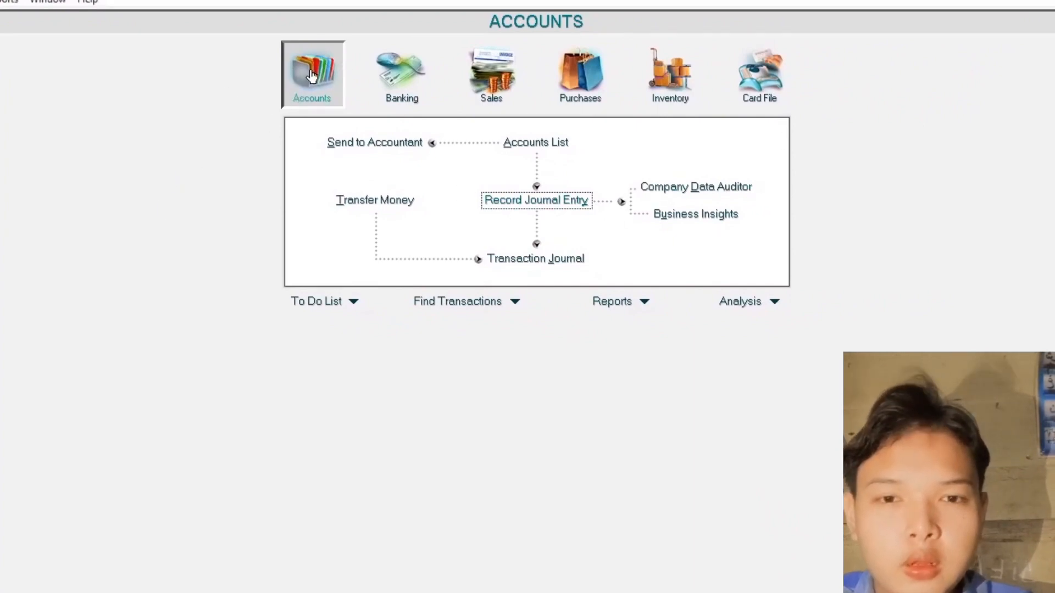
{"action": "left_click", "coordinate": [518, 266]}
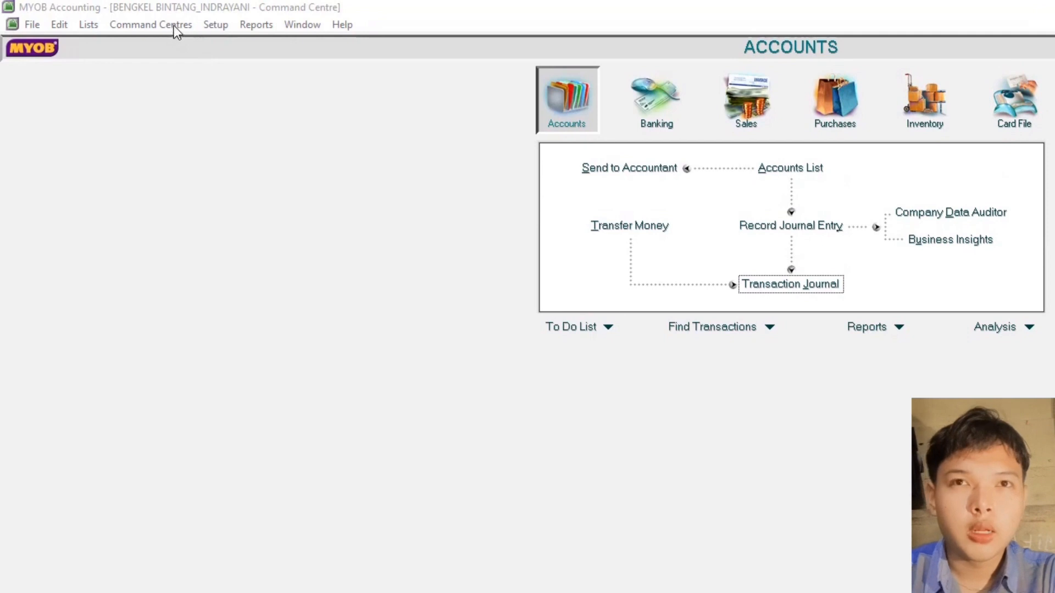
- Display the January 2016 Trial Balance report from the Index to Reports
{"action": "left_click", "coordinate": [254, 26]}
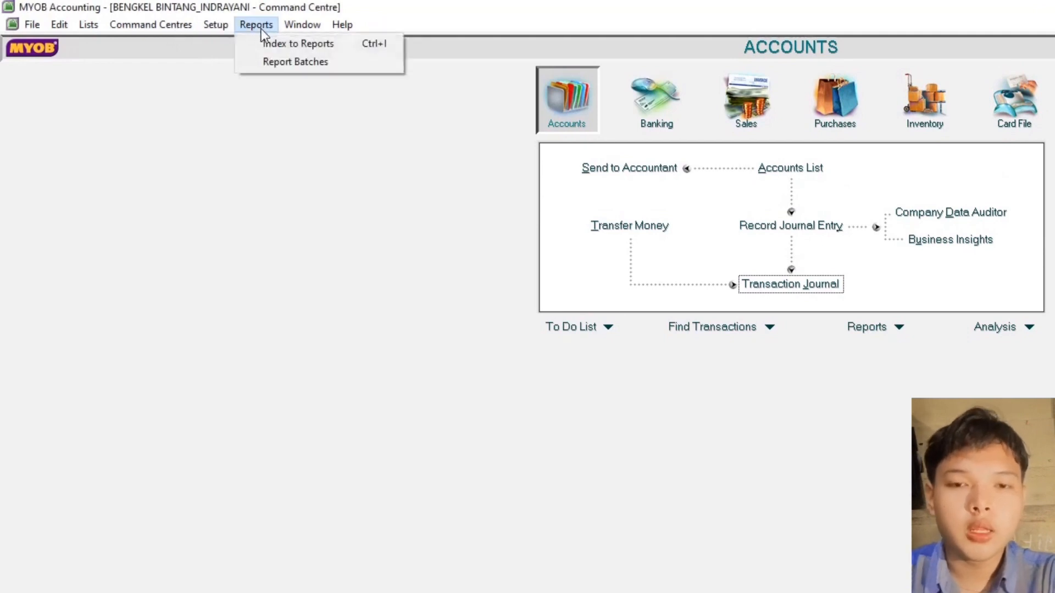
{"action": "left_click", "coordinate": [273, 45]}
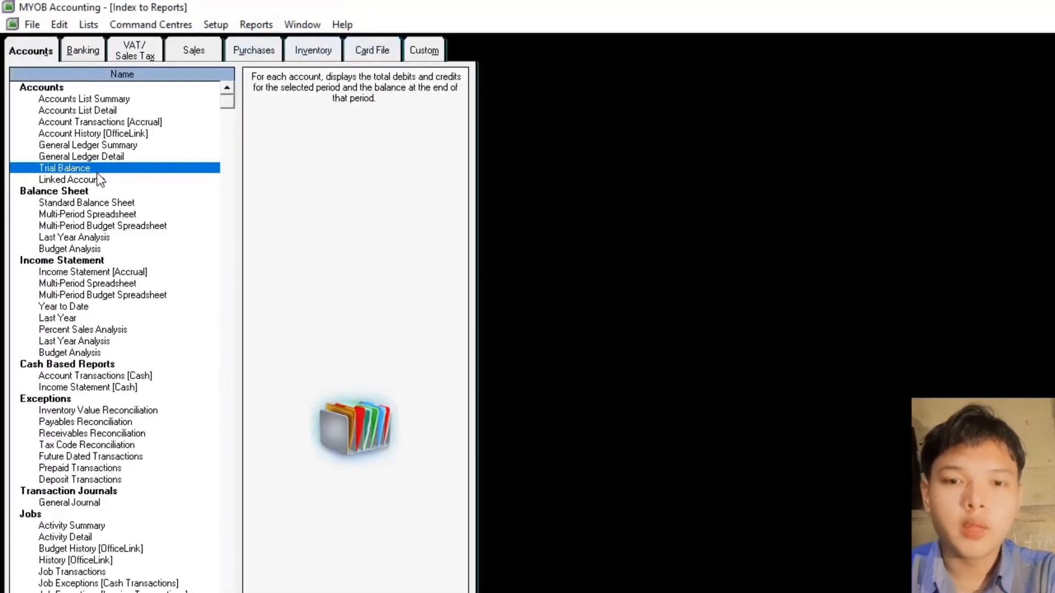
{"action": "double_click", "coordinate": [75, 168]}
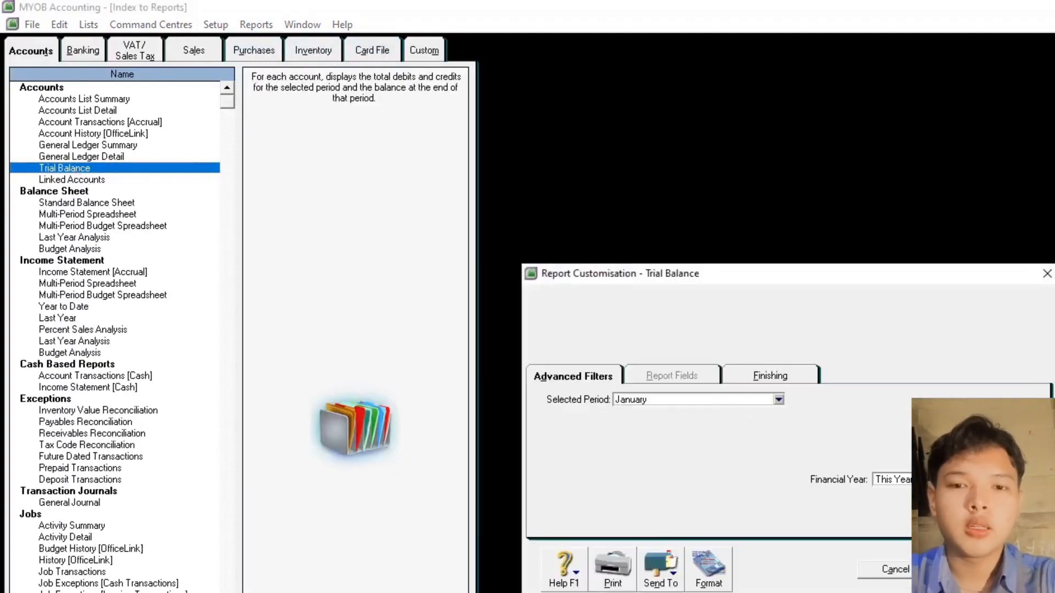
{"action": "left_click", "coordinate": [989, 569]}
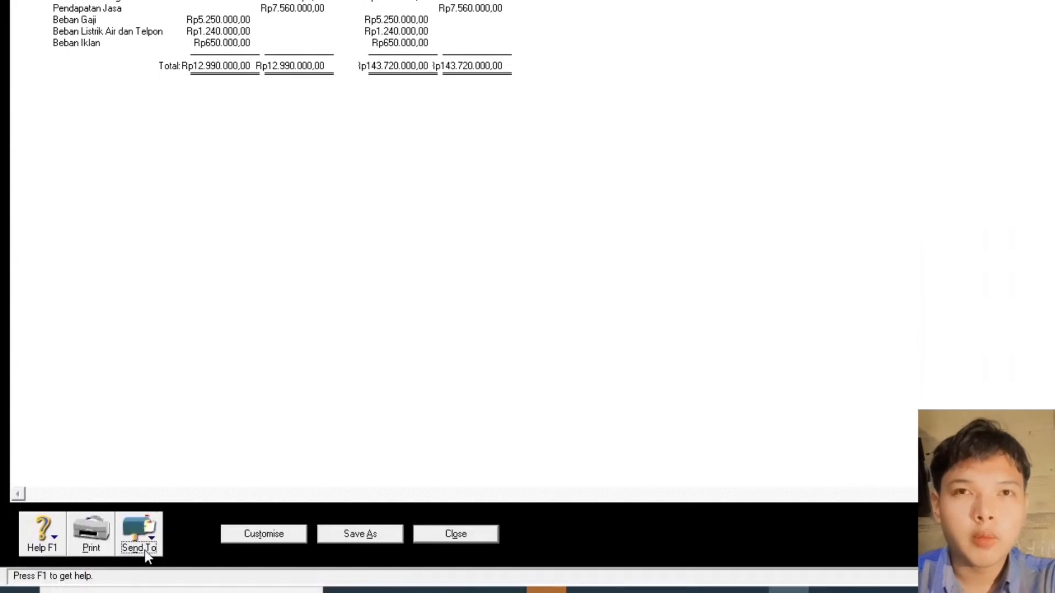
{"action": "left_click", "coordinate": [144, 549]}
- Save the Trial Balance as a PDF with 'Before Adjustment' and the user's name appended, then close it
{"action": "left_click", "coordinate": [142, 507]}
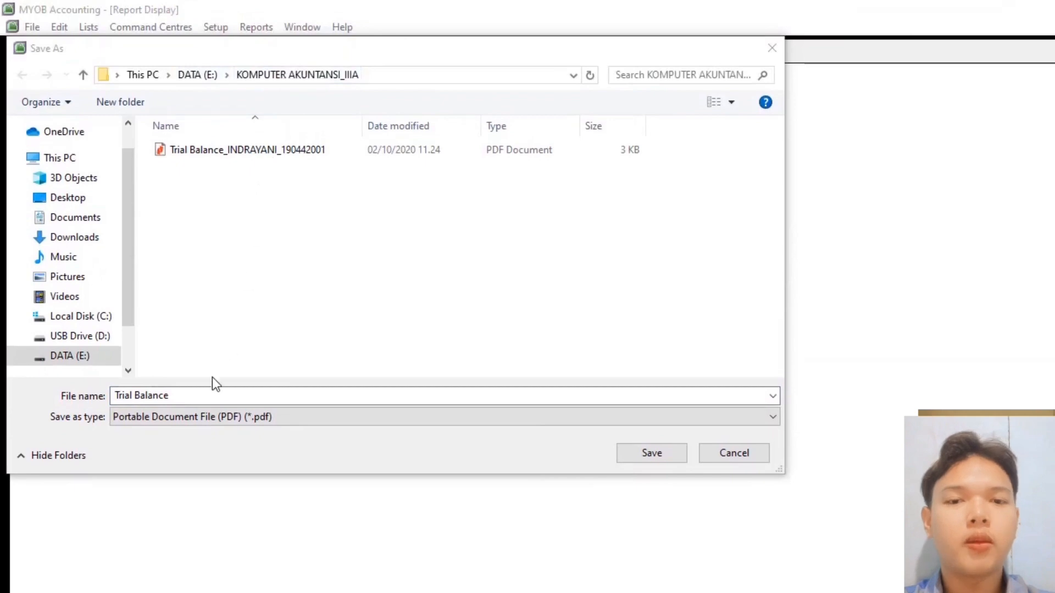
{"action": "left_click", "coordinate": [196, 396]}
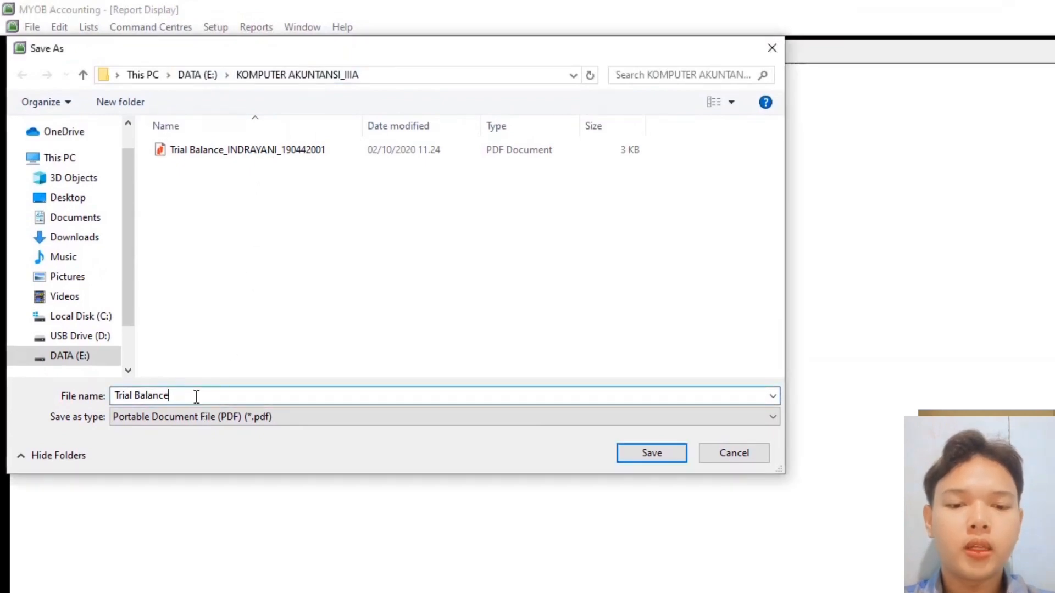
{"action": "type", "text": "Bef"}
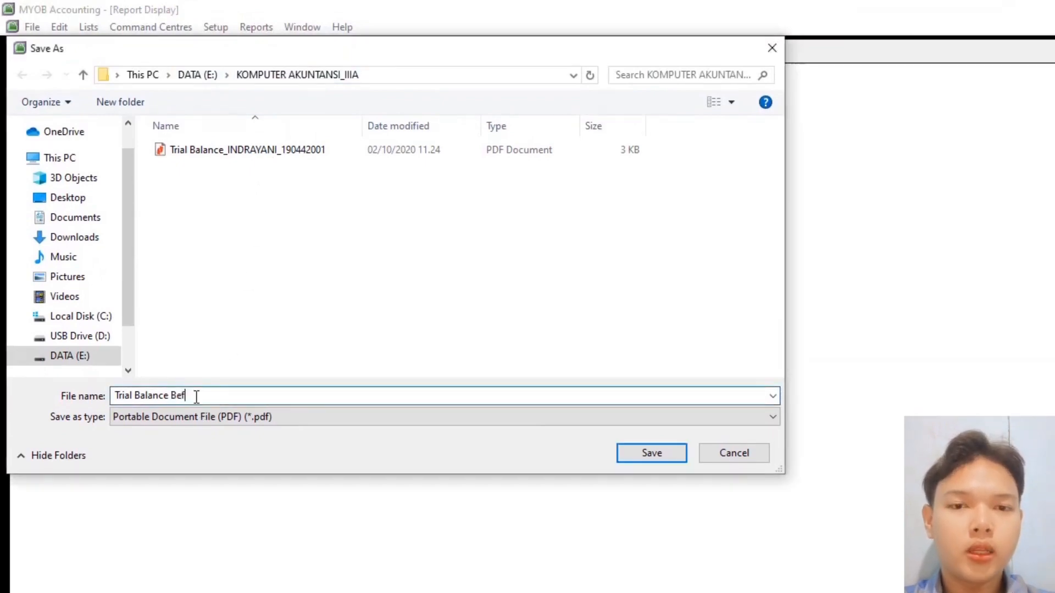
{"action": "type", "text": "ore Ad"}
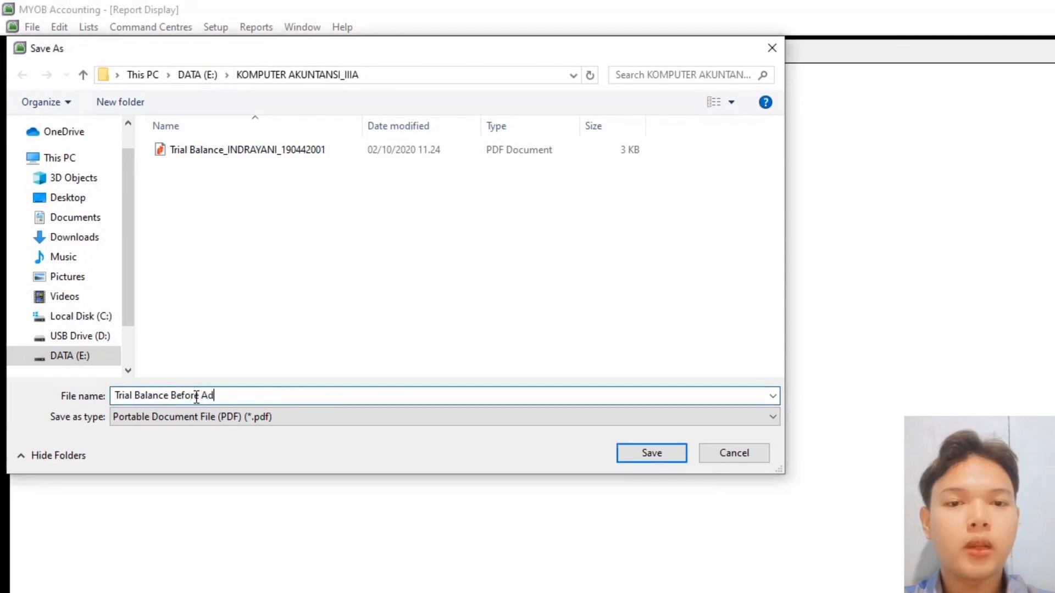
{"action": "type", "text": "justment "}
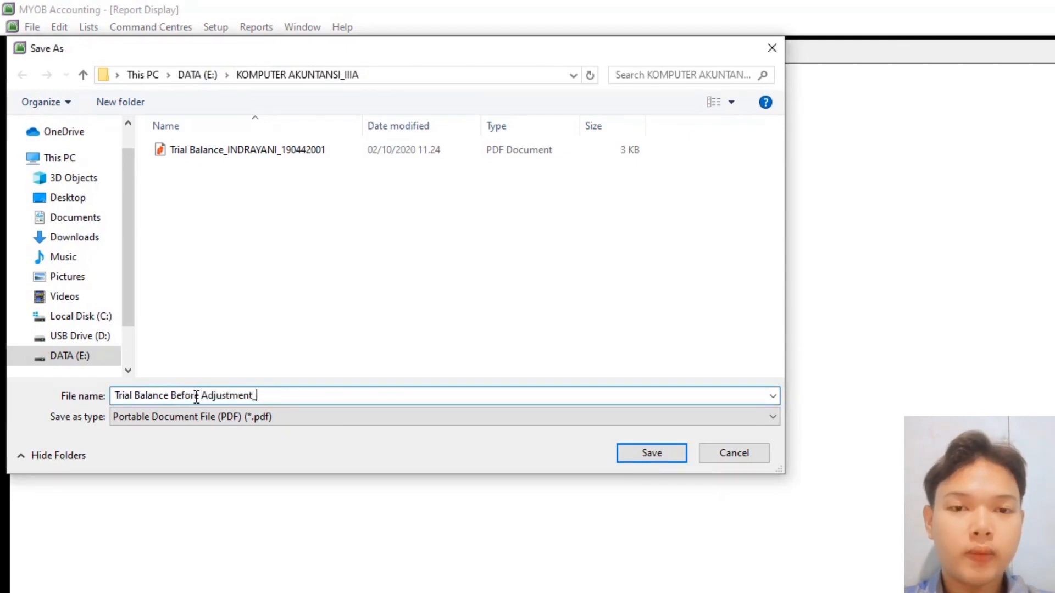
{"action": "type", "text": "INDRAYANI"}
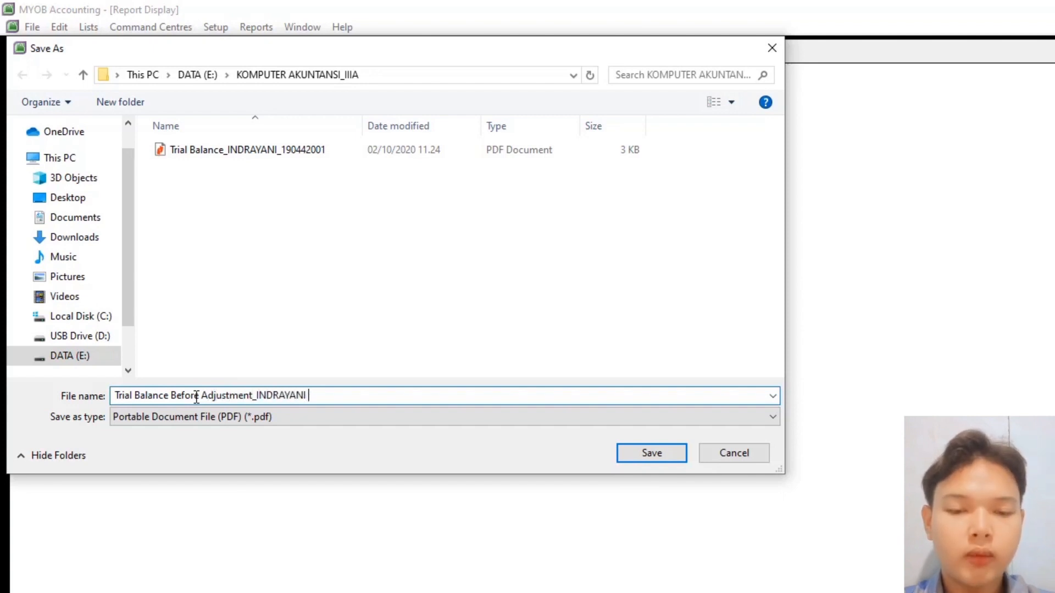
{"action": "left_click", "coordinate": [658, 457]}
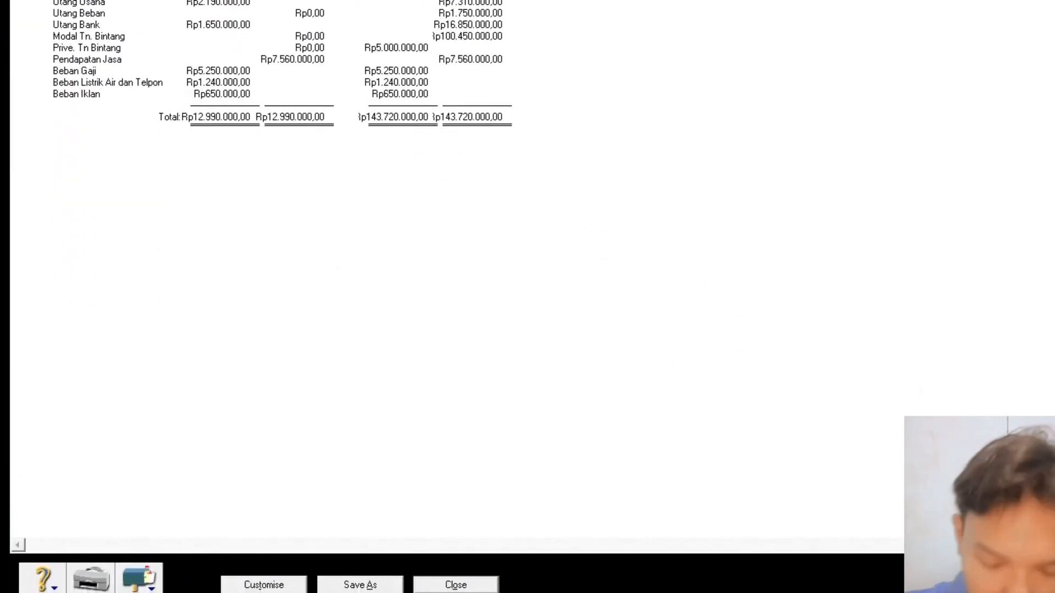
{"action": "left_click", "coordinate": [459, 585]}
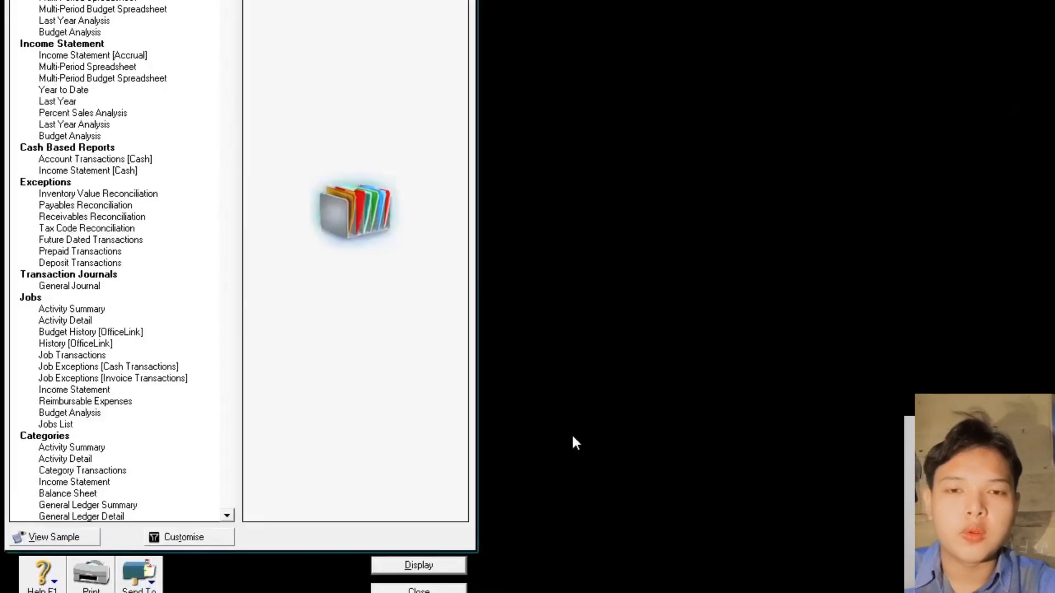
- Close the Index to Reports window
{"action": "left_click", "coordinate": [418, 590]}
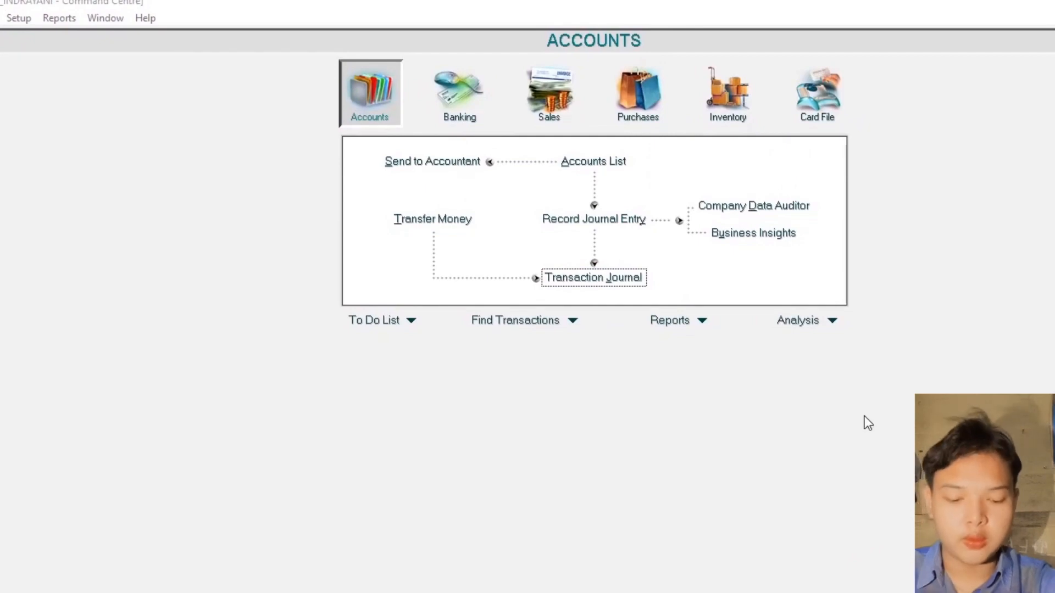
{"action": "key", "text": "alt+Tab"}
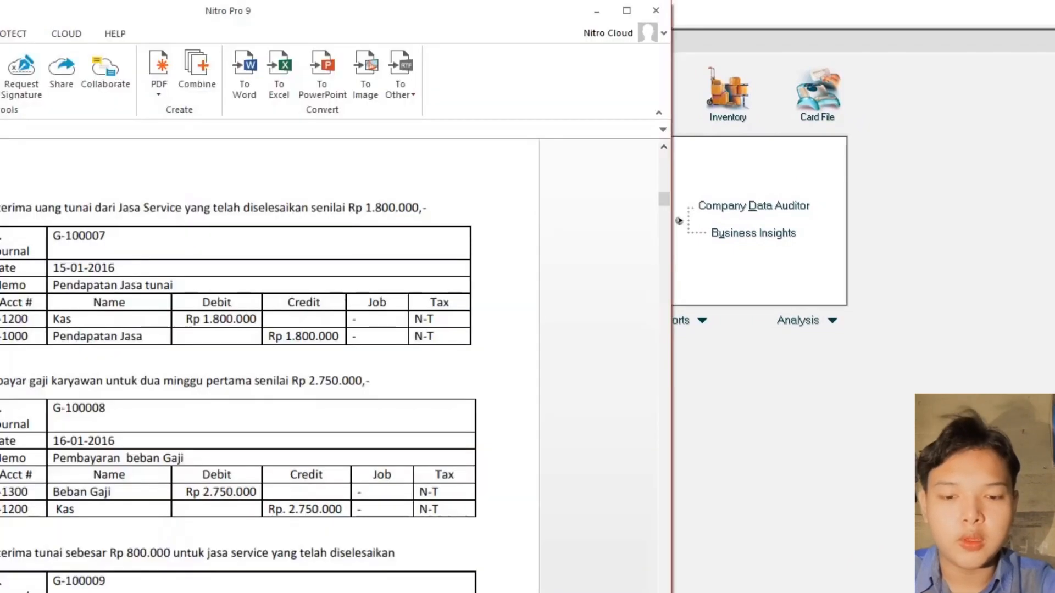
{"action": "scroll", "coordinate": [370, 423], "scroll_direction": "down", "scroll_amount": 8}
{"action": "scroll", "coordinate": [374, 420], "scroll_direction": "down", "scroll_amount": 15}
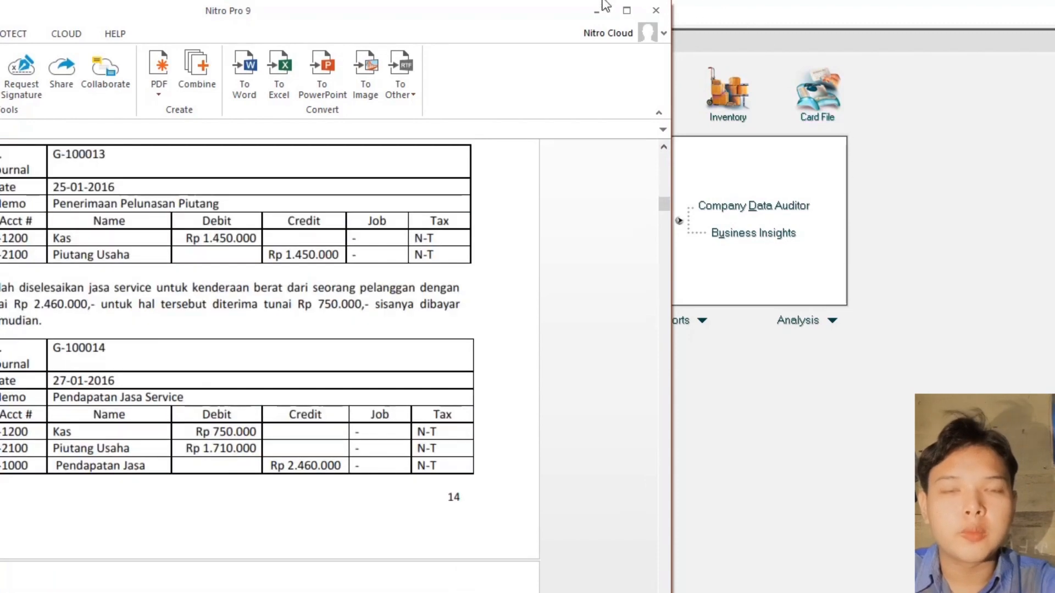
{"action": "double_click", "coordinate": [523, 11]}
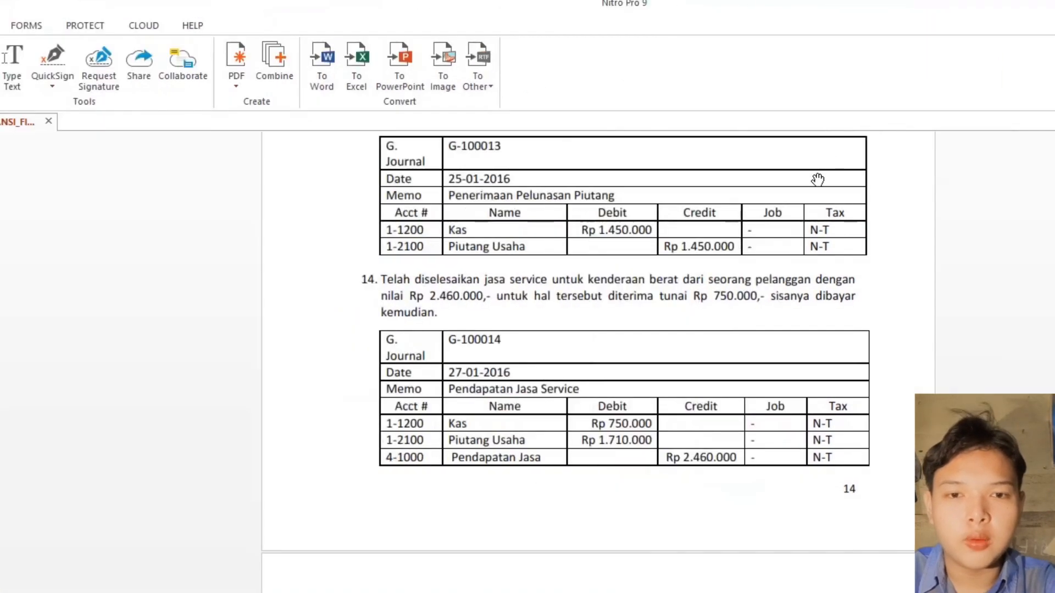
{"action": "scroll", "coordinate": [829, 214], "scroll_direction": "down", "scroll_amount": 6}
{"action": "scroll", "coordinate": [831, 241], "scroll_direction": "down", "scroll_amount": 10}
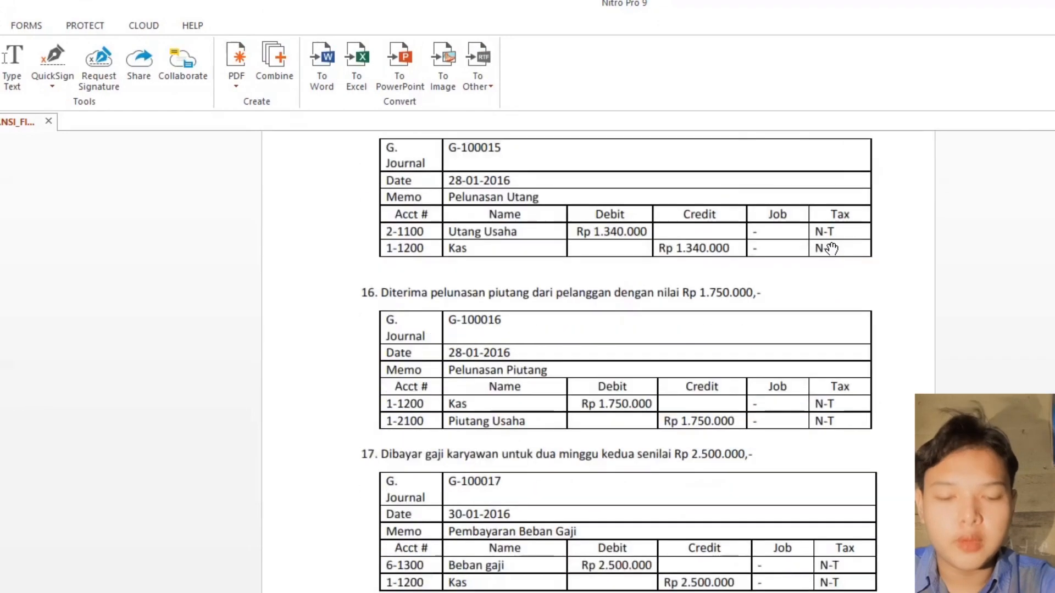
{"action": "scroll", "coordinate": [831, 248], "scroll_direction": "down", "scroll_amount": 1}
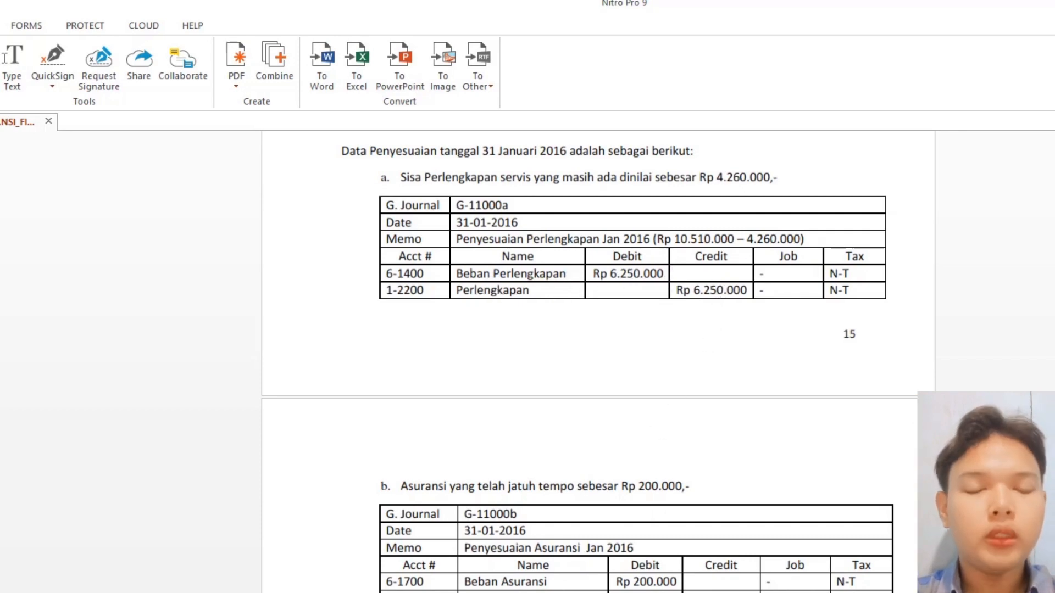
{"action": "key", "text": "alt+Tab"}
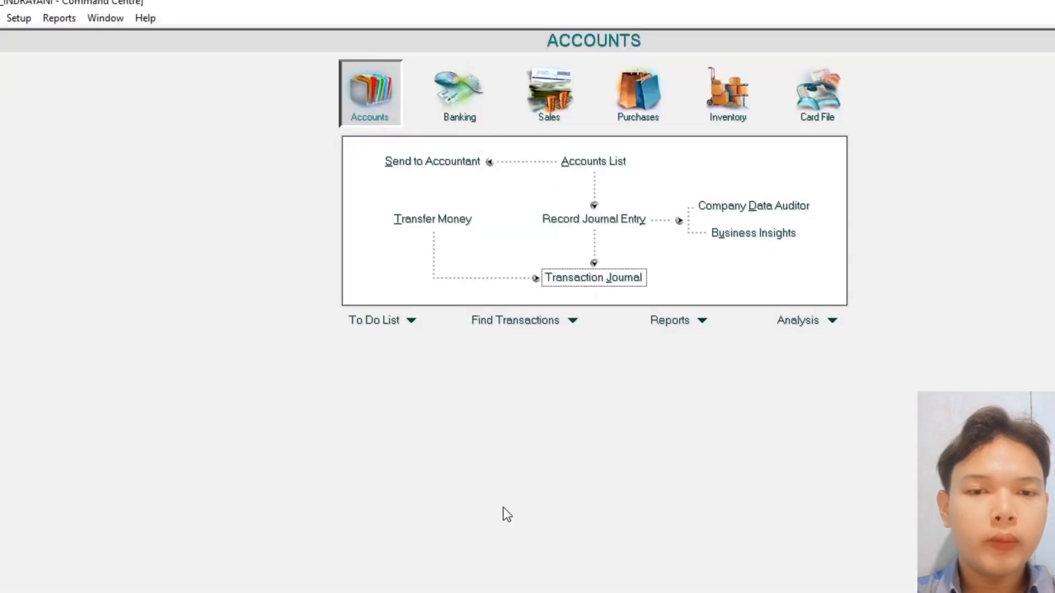
{"action": "left_click", "coordinate": [61, 19]}
{"action": "left_click", "coordinate": [83, 36]}
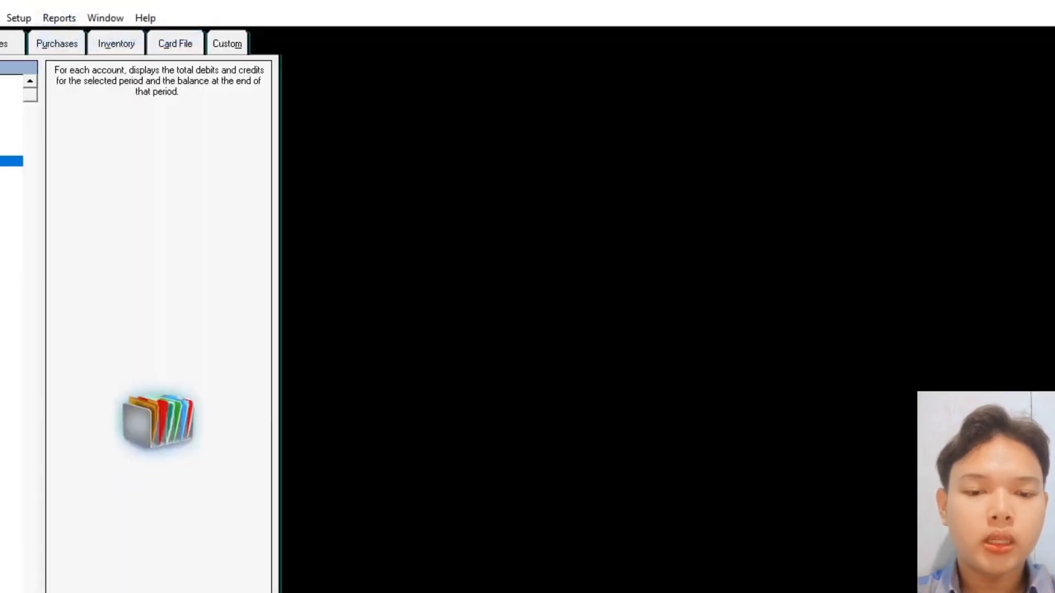
{"action": "double_click", "coordinate": [3, 161]}
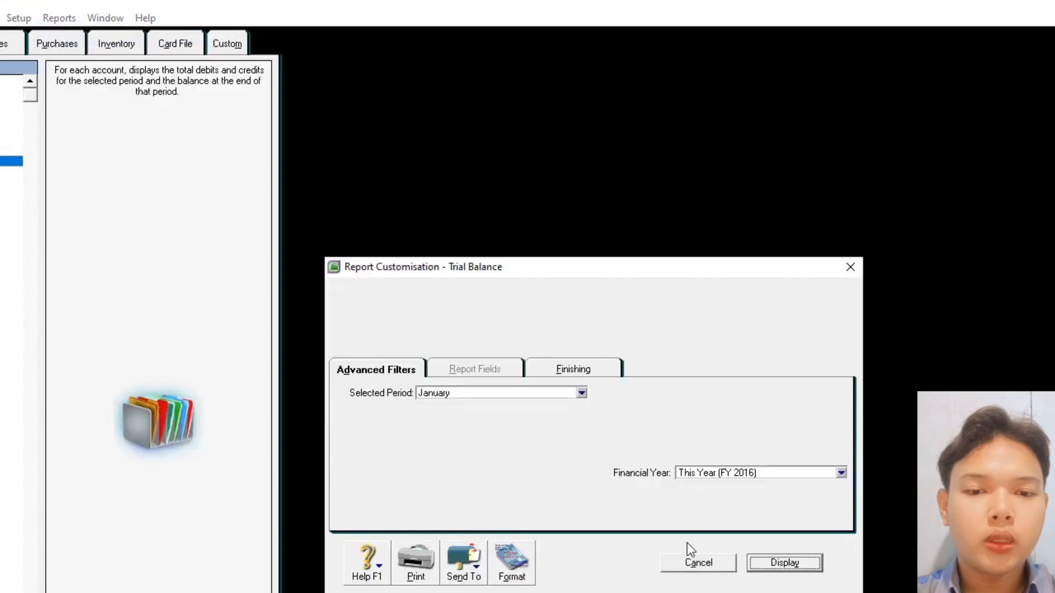
{"action": "left_click", "coordinate": [784, 564]}
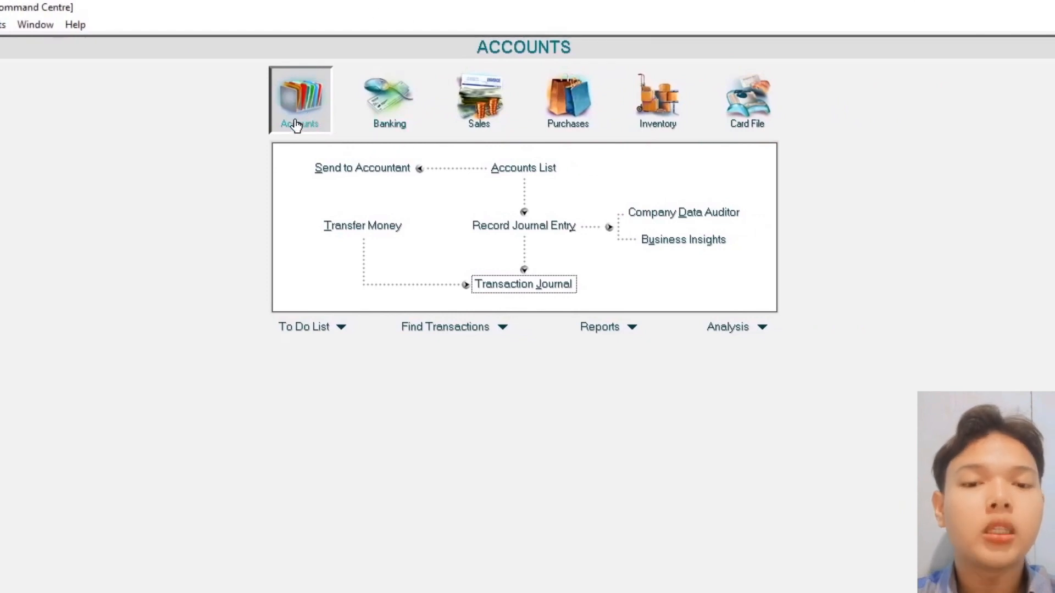
- Glance at the Transaction Journal, then start a new blank general journal entry
{"action": "left_click", "coordinate": [524, 290]}
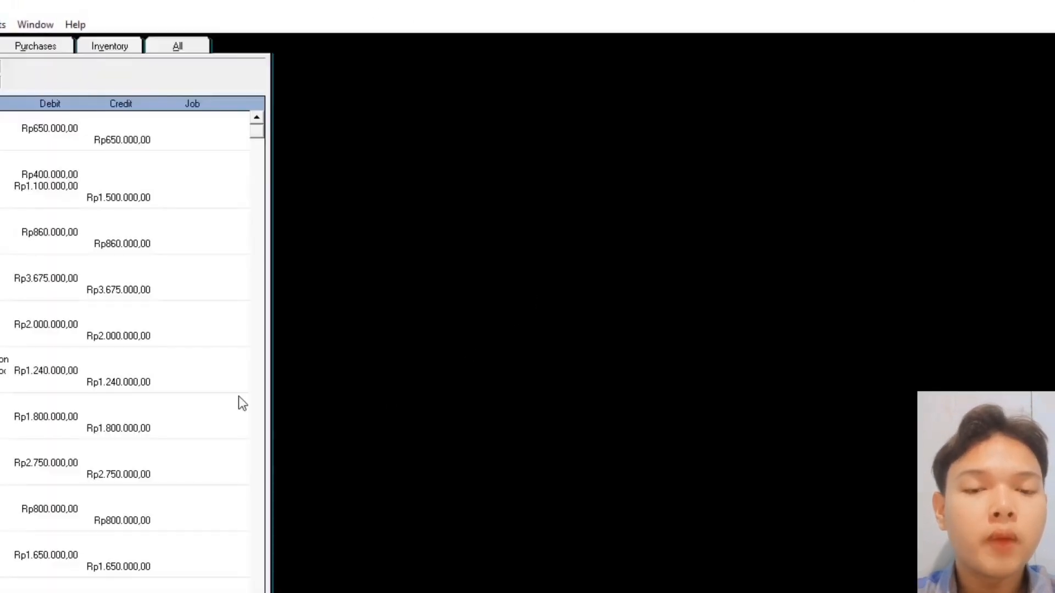
{"action": "key", "text": "Escape"}
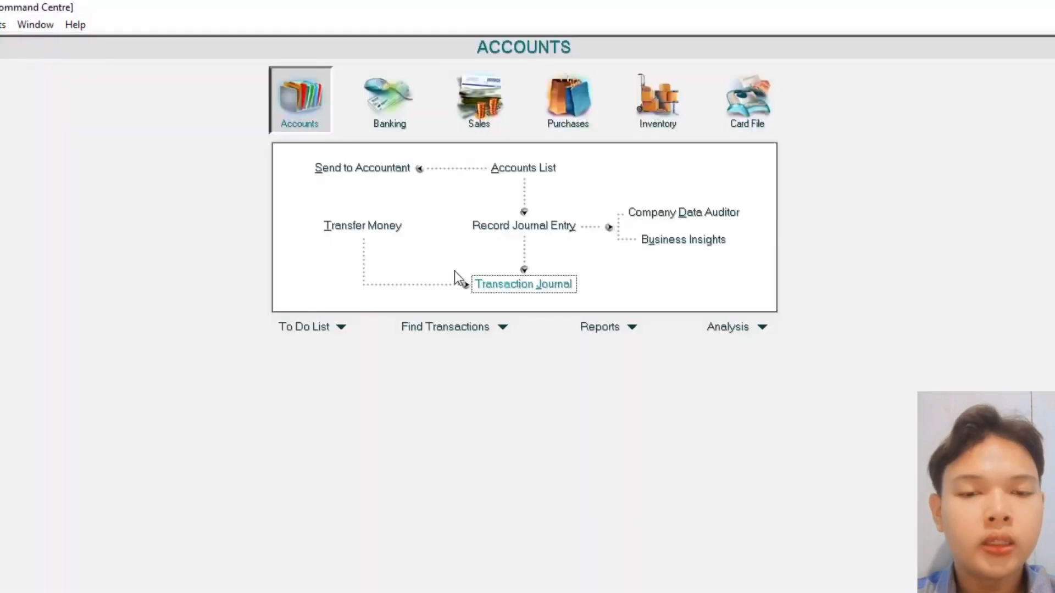
{"action": "left_click", "coordinate": [492, 227]}
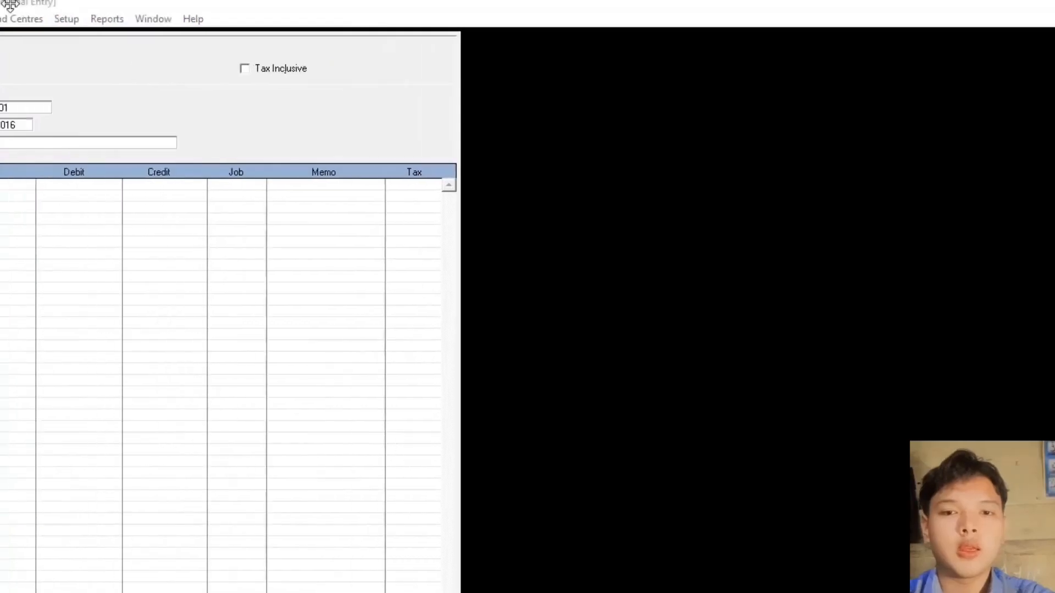
- Set journal number G-11000a and correct the date to 31/01/2016, checking against the PDF
{"action": "left_click", "coordinate": [175, 107]}
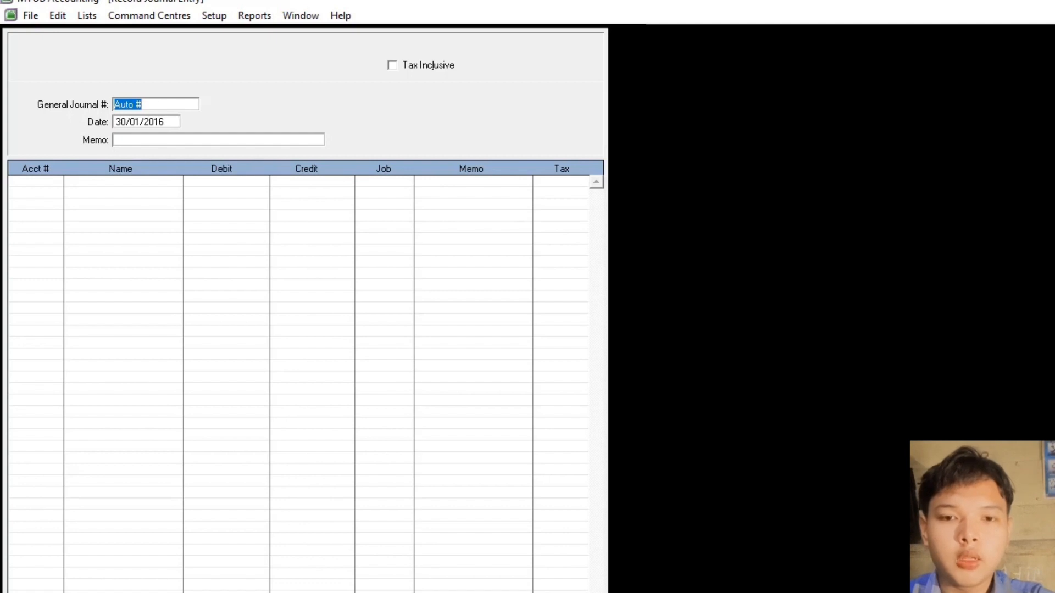
{"action": "type", "text": "G-1100a"}
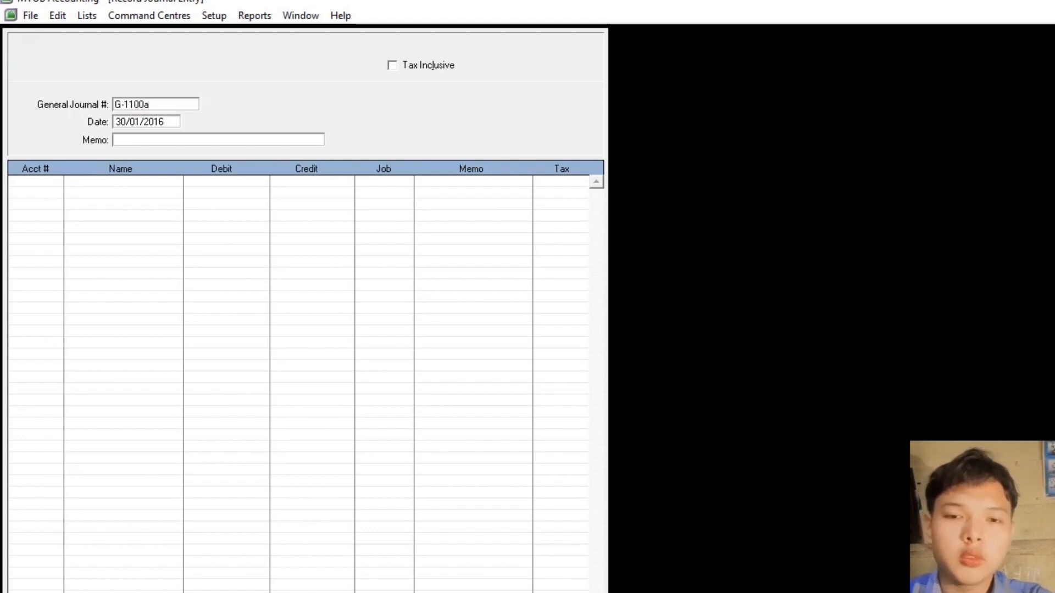
{"action": "key", "text": "alt+Tab"}
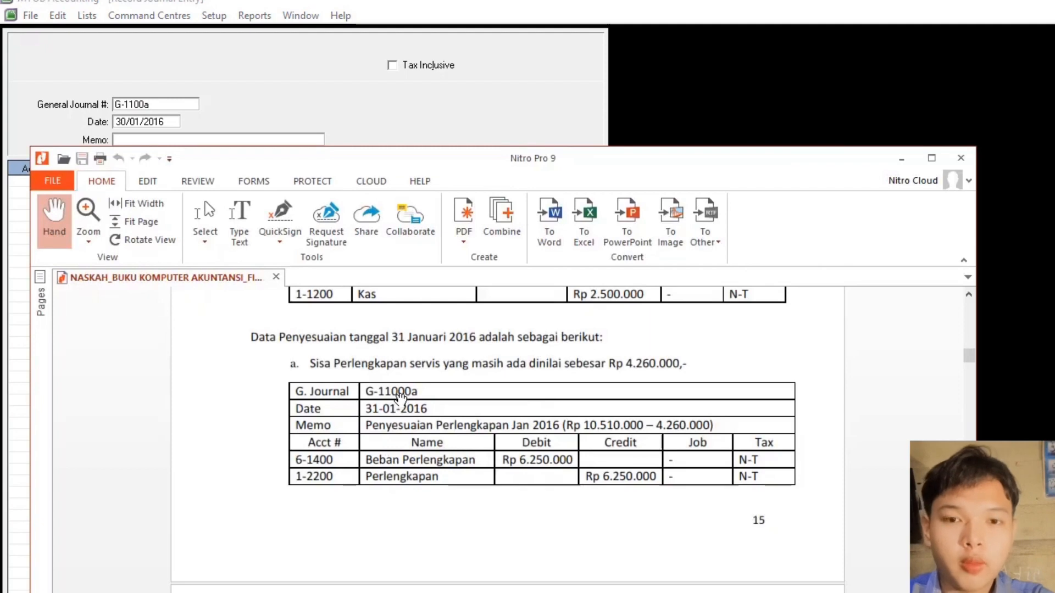
{"action": "left_click", "coordinate": [901, 159]}
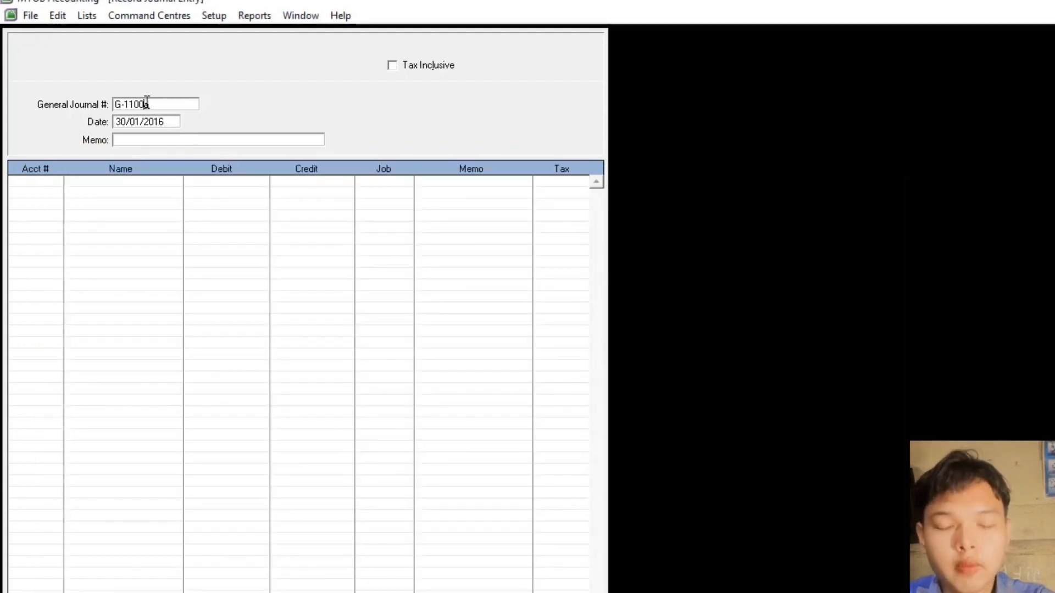
{"action": "type", "text": "0"}
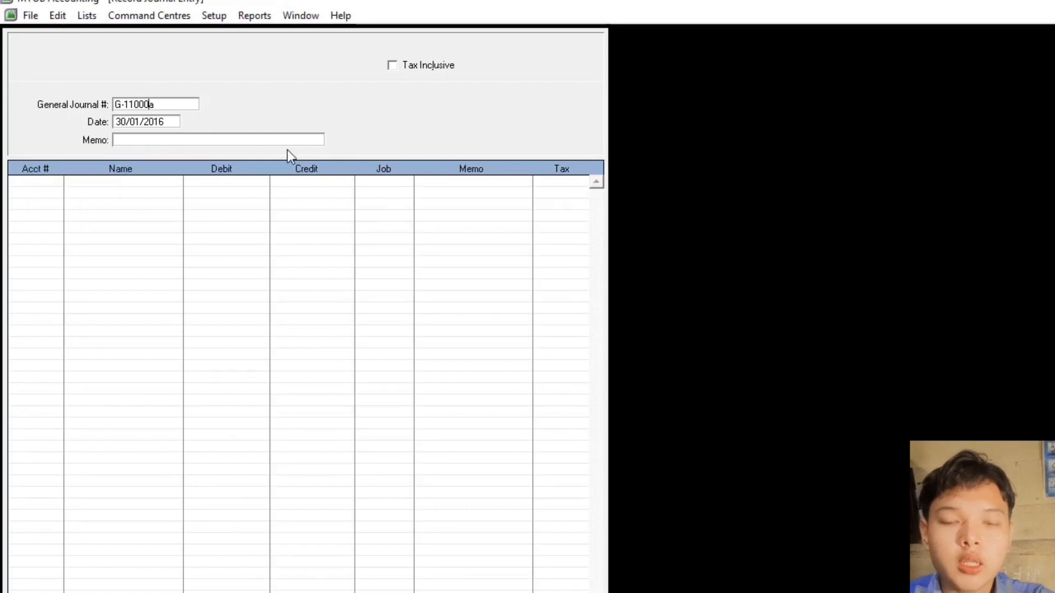
{"action": "left_click", "coordinate": [127, 122]}
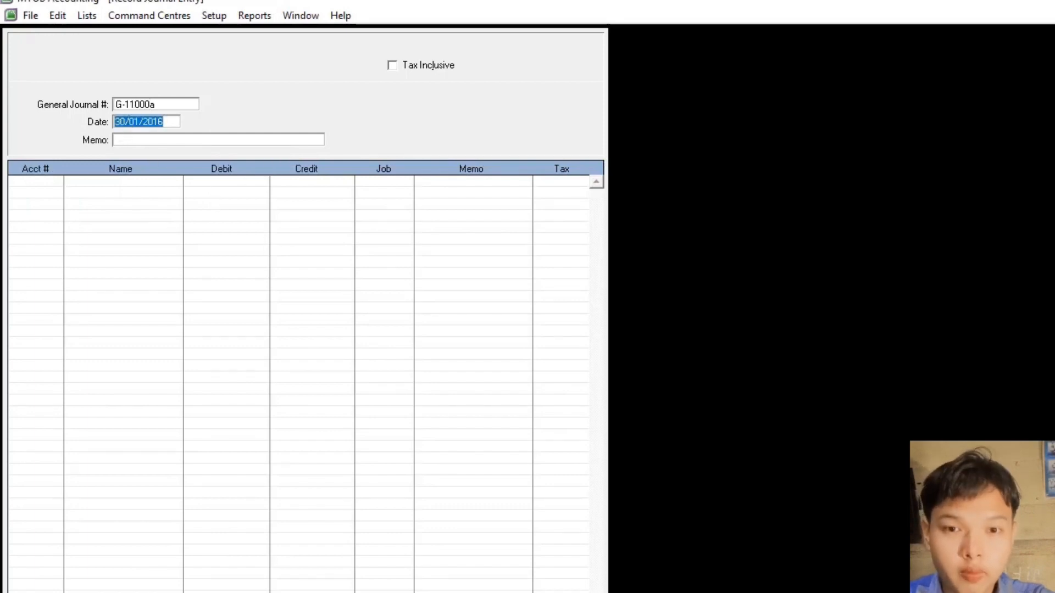
{"action": "key", "text": "alt+Tab"}
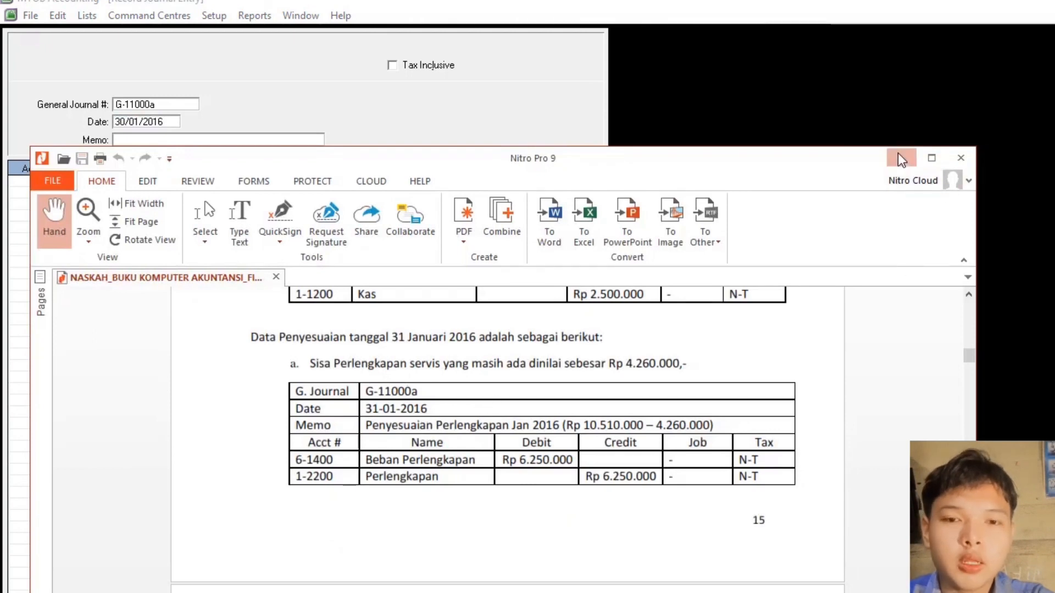
{"action": "left_click", "coordinate": [901, 159]}
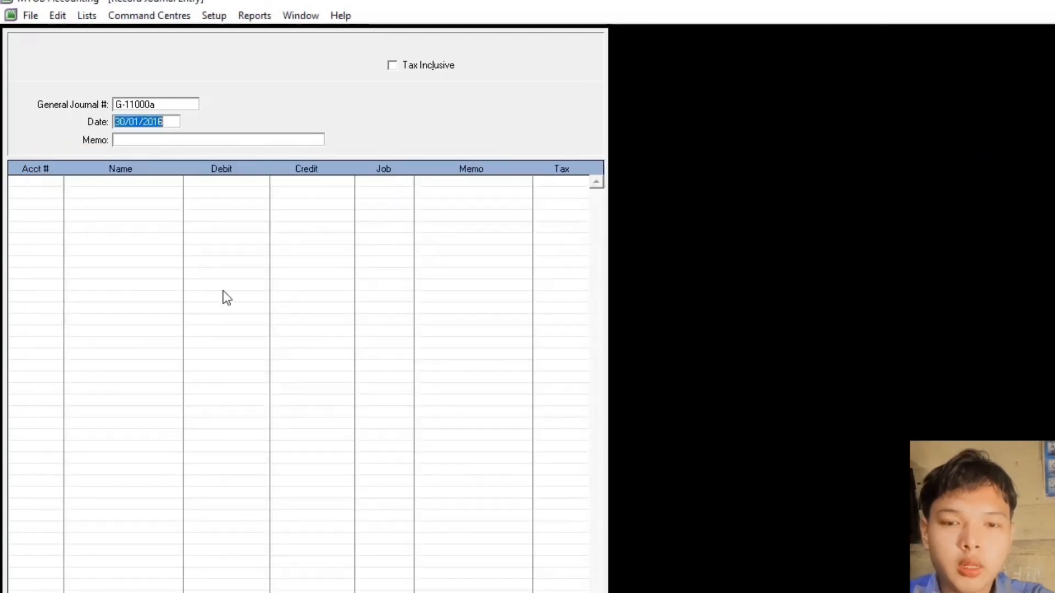
{"action": "left_click", "coordinate": [125, 122]}
{"action": "key", "text": "BackSpace"}
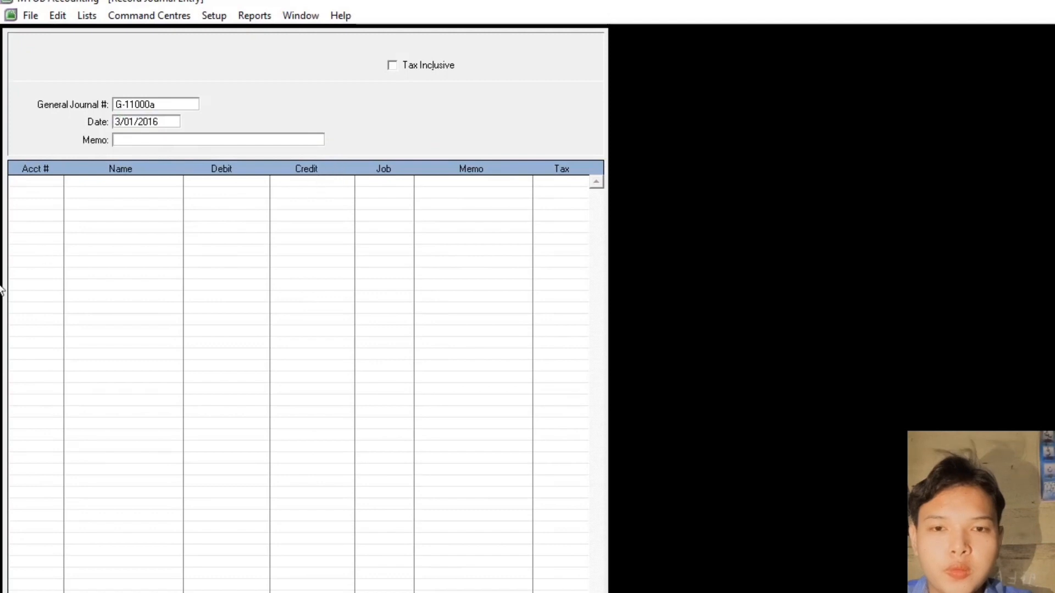
{"action": "type", "text": "1"}
- Add the adjustment memo and debit 6-1400 Beban Perlengkapan Rp6.250.000
{"action": "left_click", "coordinate": [236, 140]}
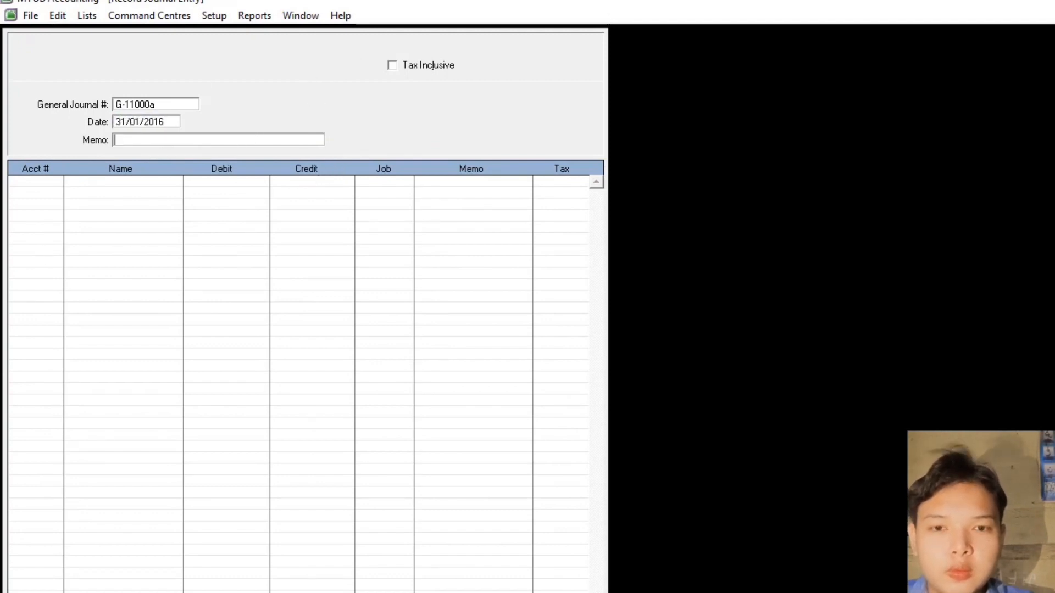
{"action": "type", "text": "Penyesuaian Perlengkapan Januari 2016"}
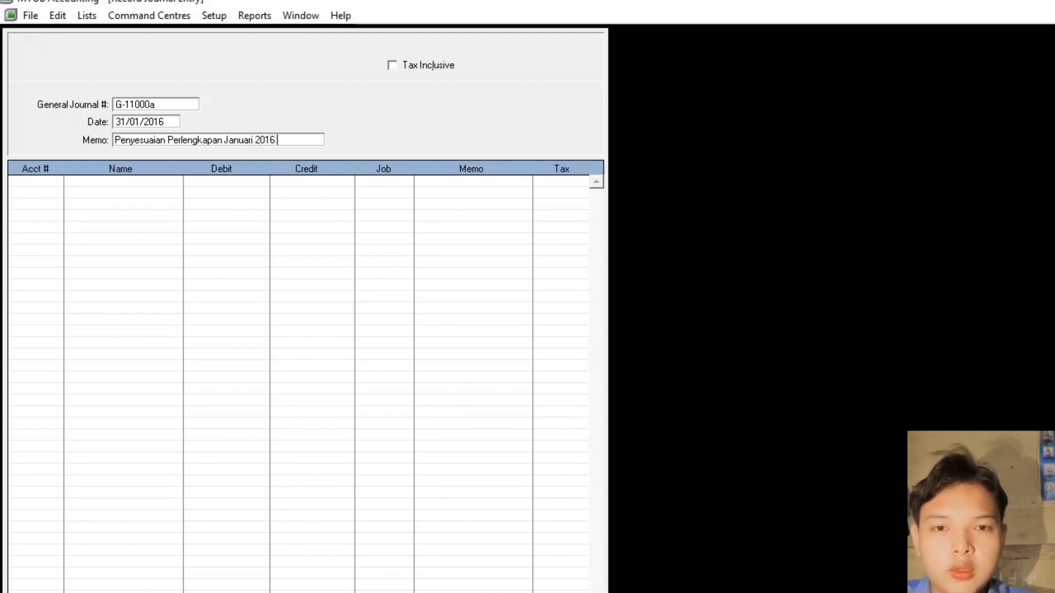
{"action": "key", "text": "Tab"}
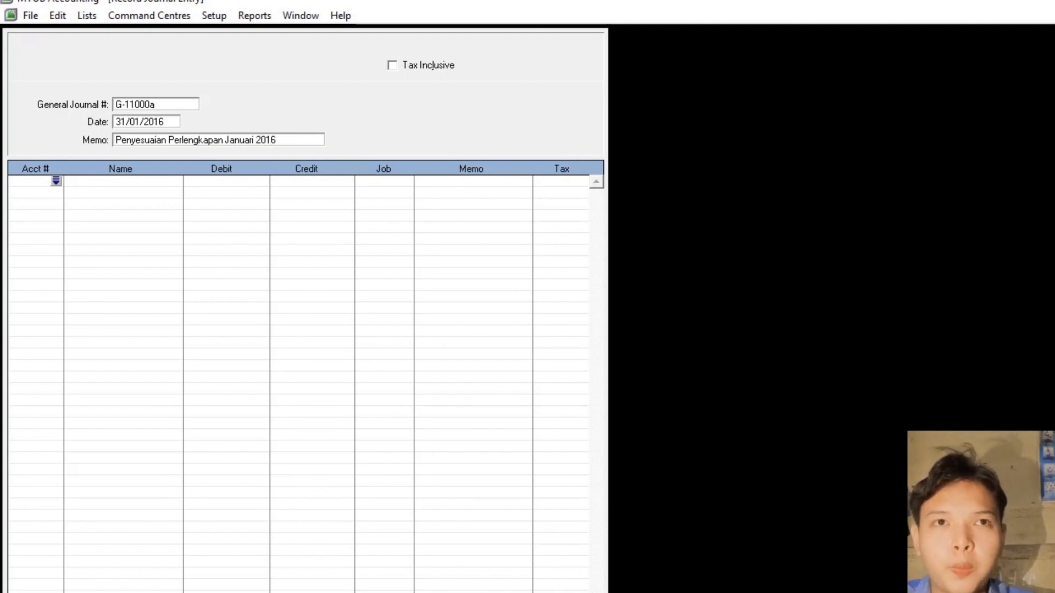
{"action": "key", "text": "Tab"}
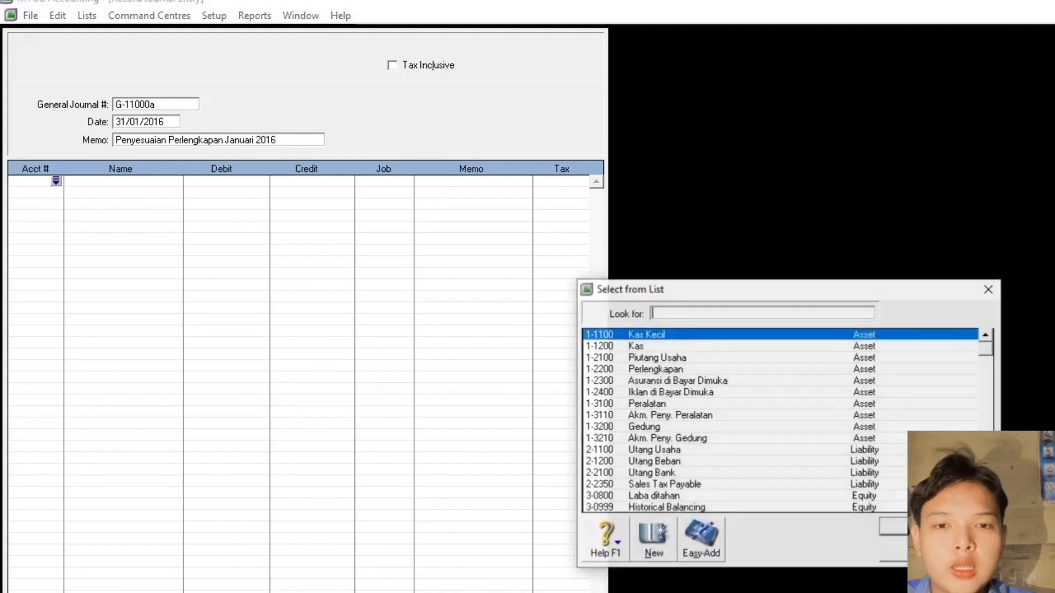
{"action": "type", "text": "6"}
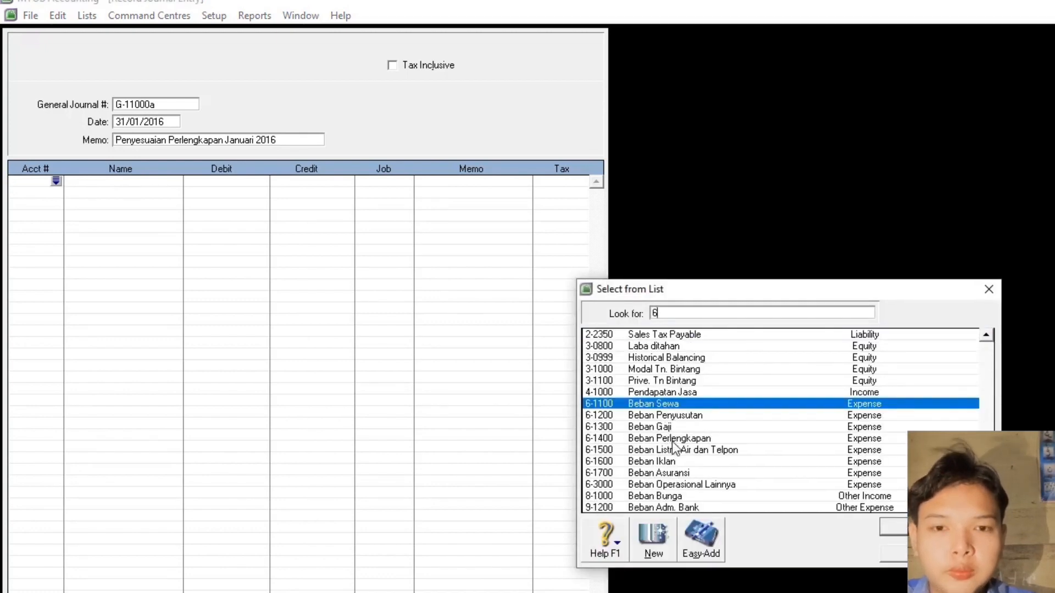
{"action": "double_click", "coordinate": [673, 439]}
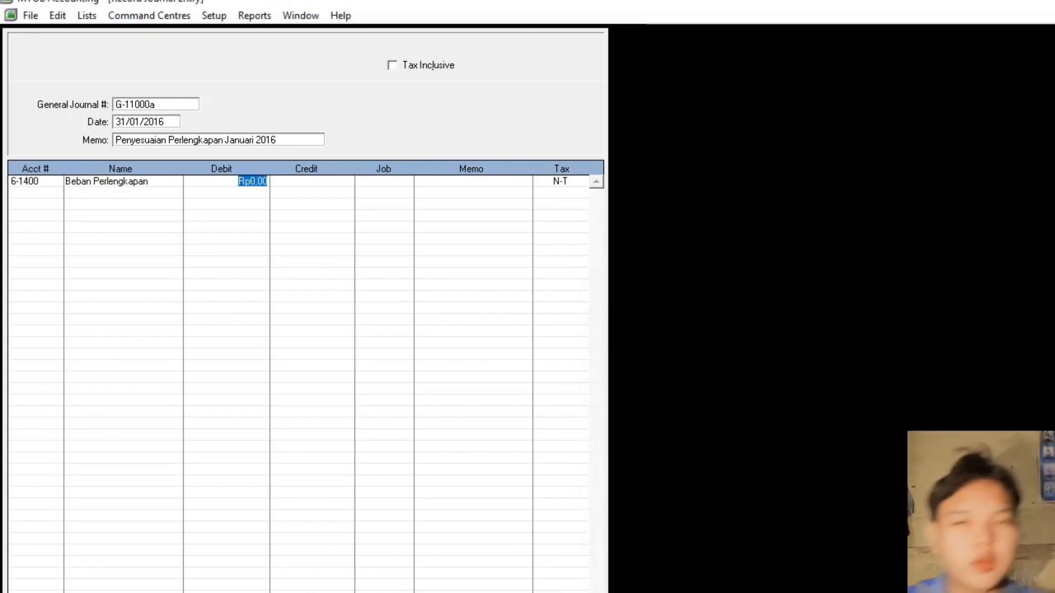
{"action": "type", "text": "6."}
{"action": "type", "text": "2"}
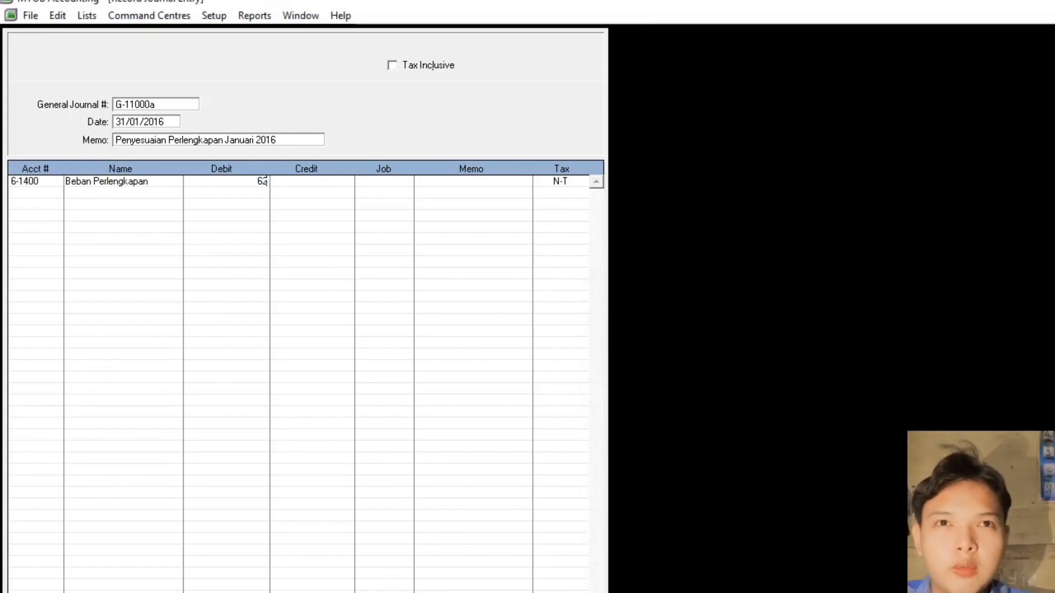
{"action": "type", "text": "50.000"}
{"action": "key", "text": "Return"}
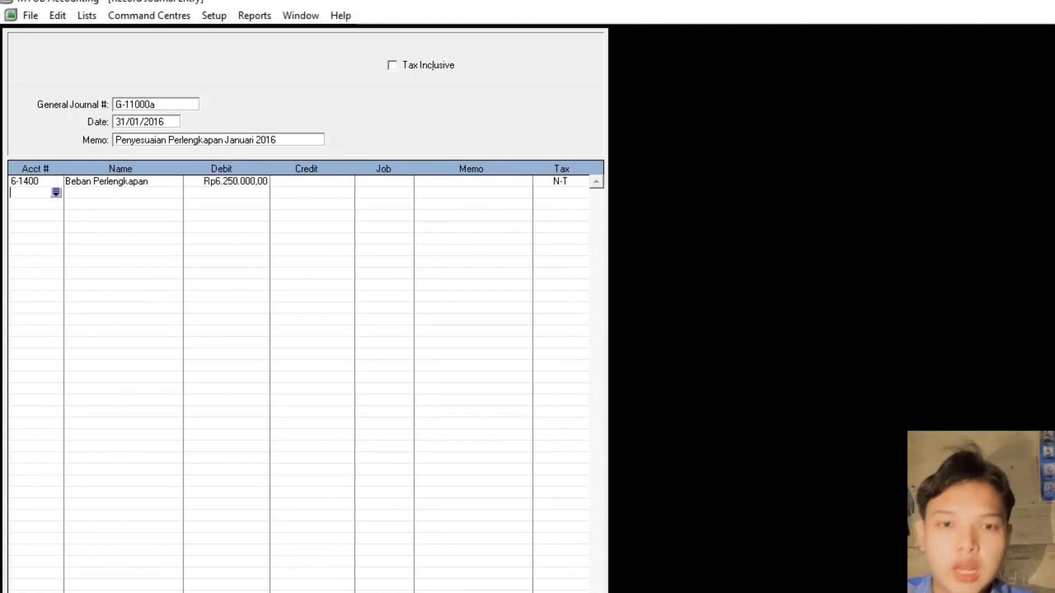
- Credit 1-2200 Perlengkapan Rp6.250.000 and record the balanced entry
{"action": "key", "text": "Return"}
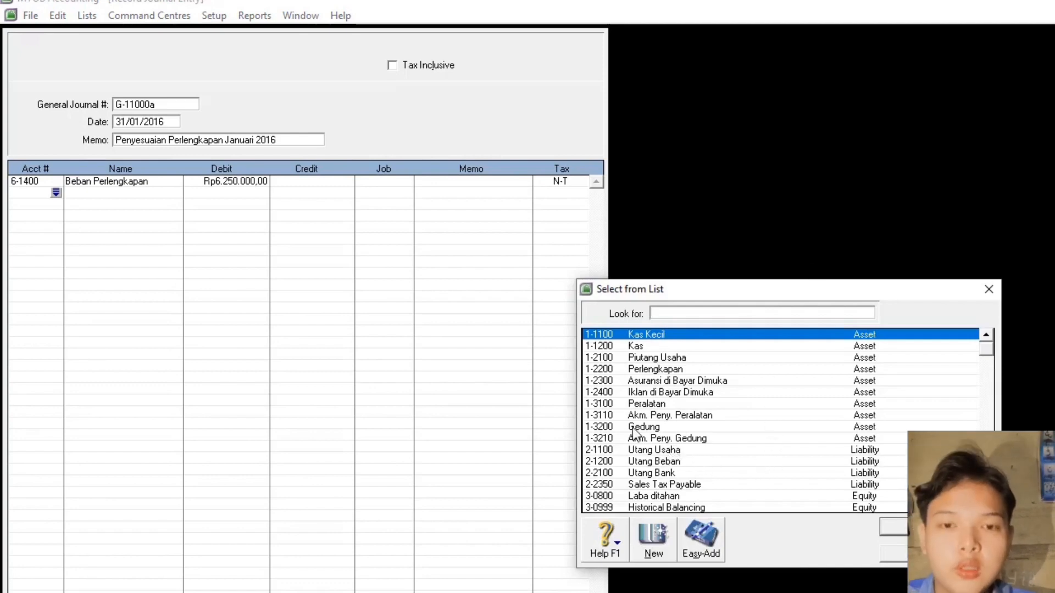
{"action": "left_click", "coordinate": [651, 367]}
{"action": "key", "text": "Return"}
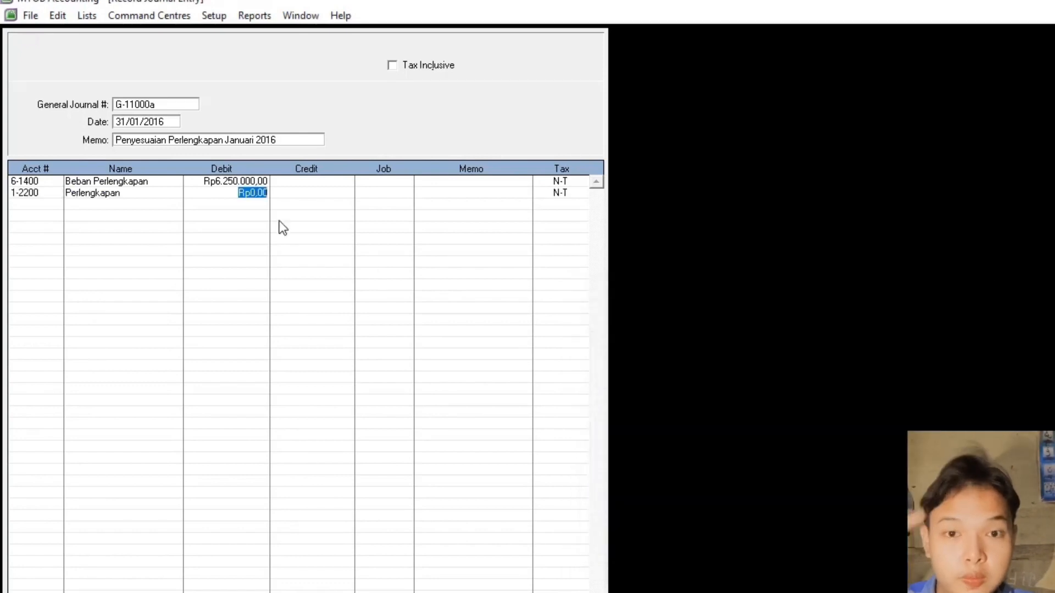
{"action": "left_click", "coordinate": [286, 192]}
{"action": "key", "text": "Tab"}
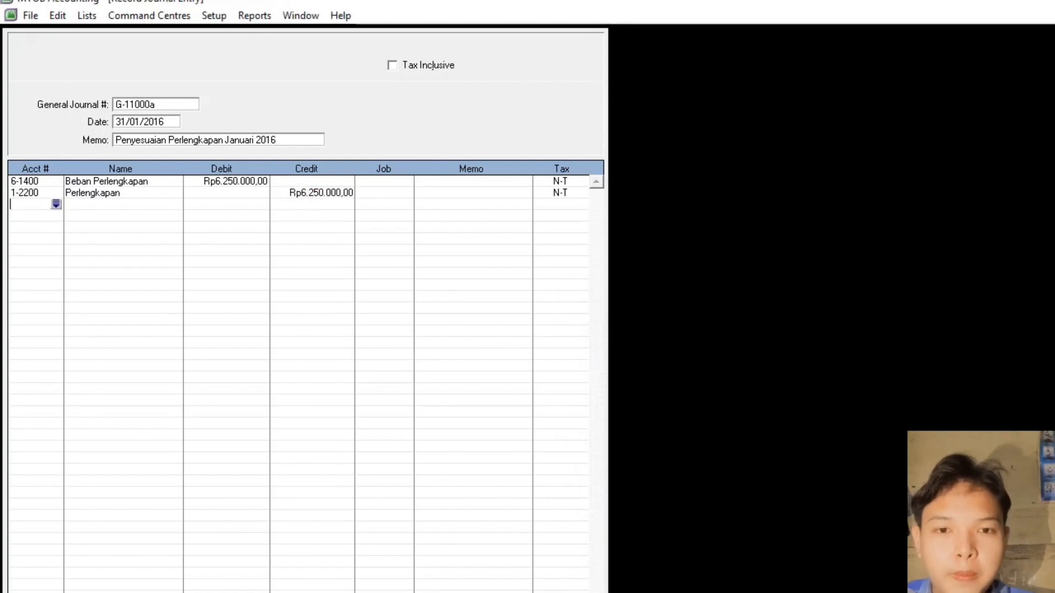
{"action": "key", "text": "Return"}
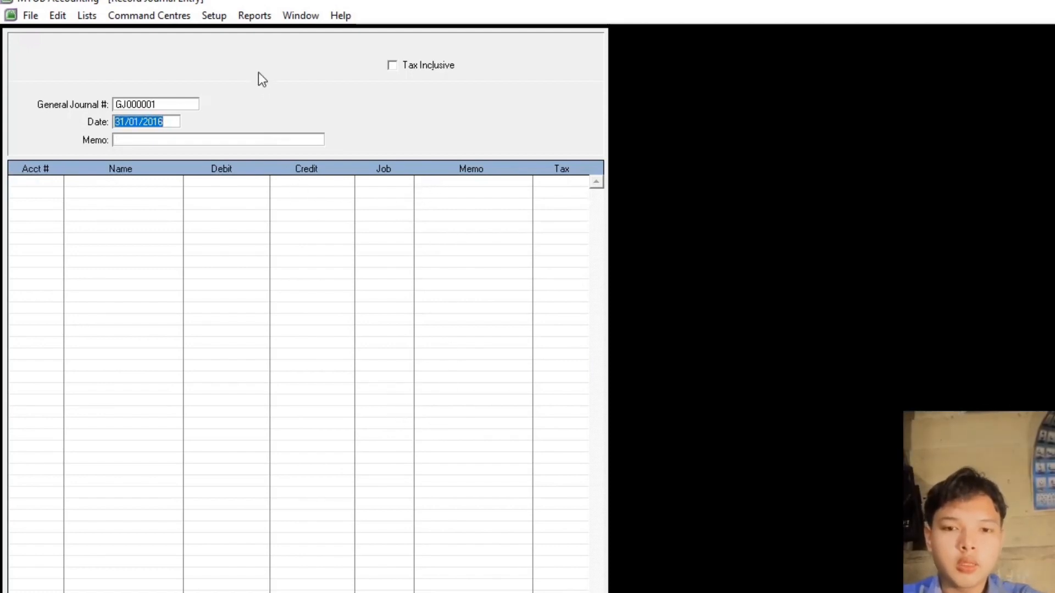
- Enter journal G-11000b with its memo and debit 6-1700 Beban Asuransi Rp200.000
{"action": "left_click", "coordinate": [126, 105]}
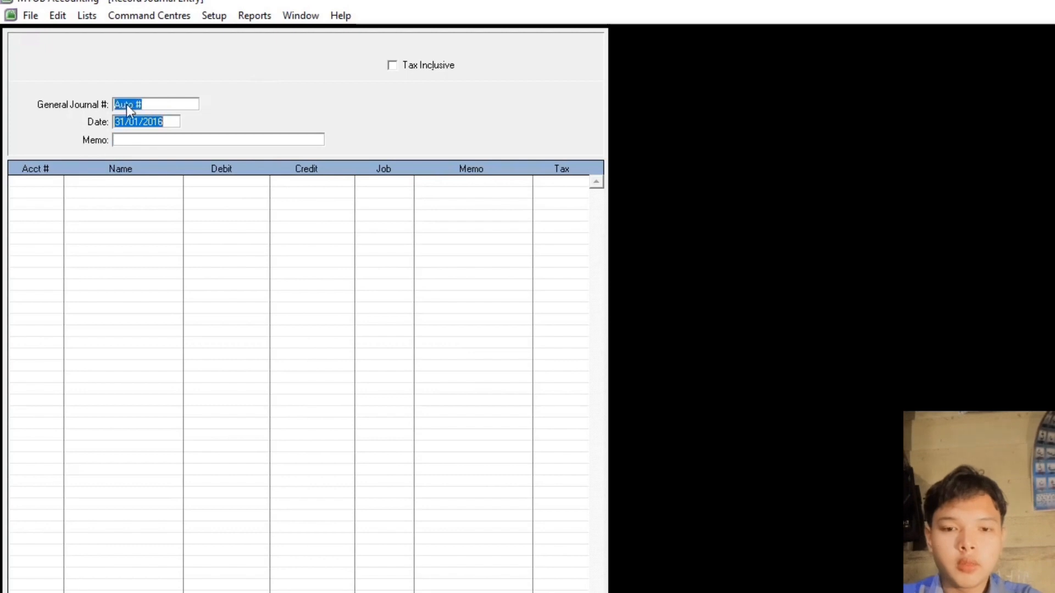
{"action": "type", "text": "G-1"}
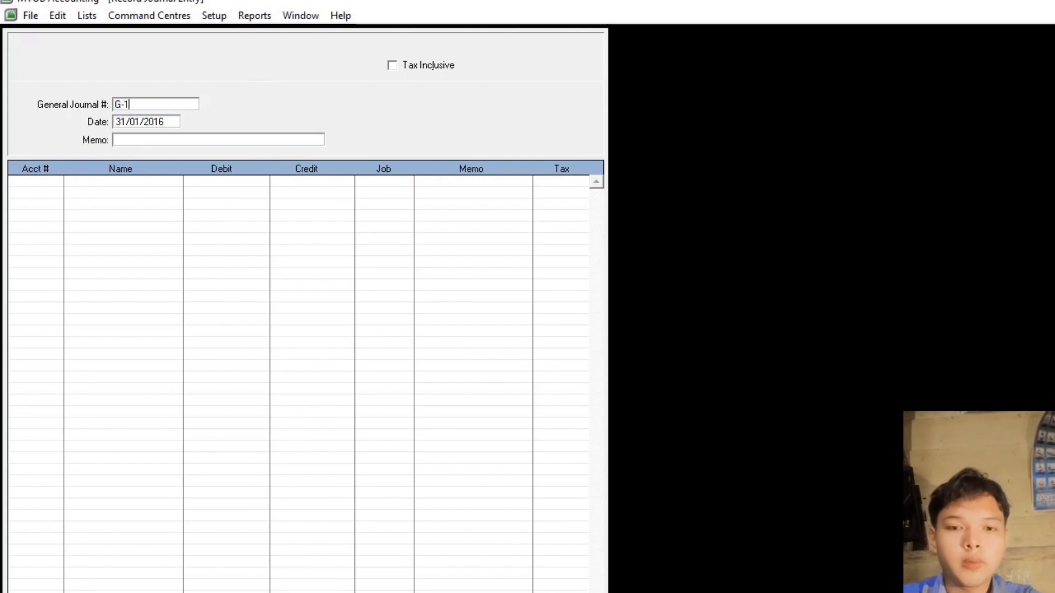
{"action": "type", "text": "1000b"}
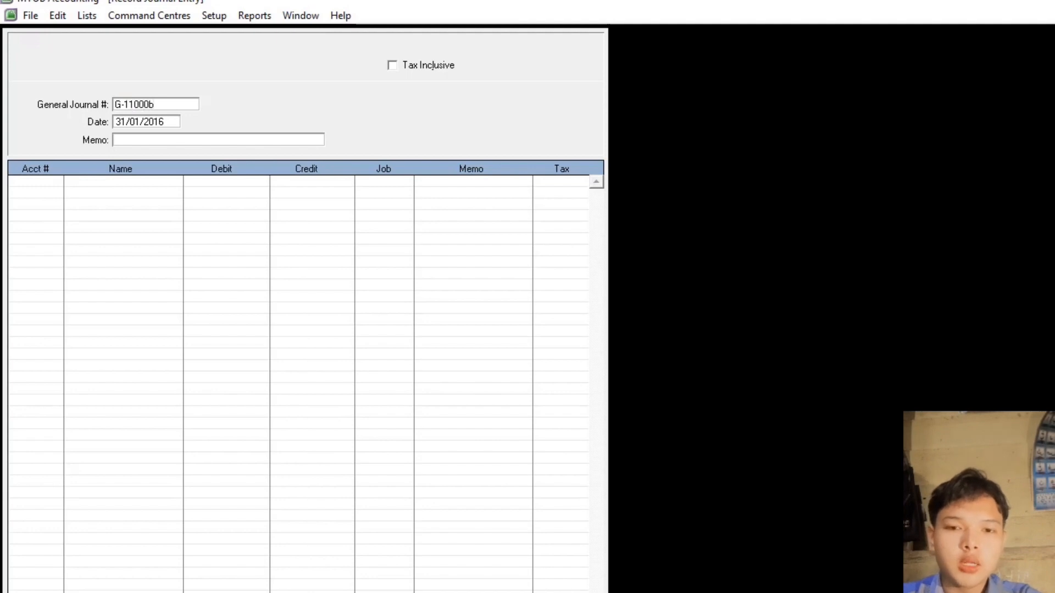
{"action": "key", "text": "Tab"}
{"action": "key", "text": "Tab"}
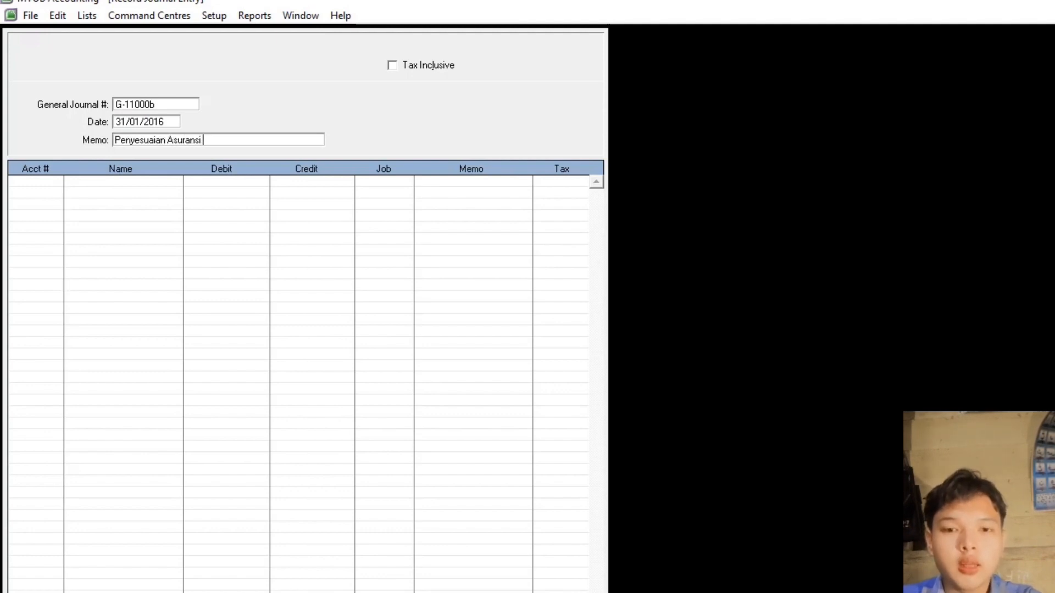
{"action": "type", "text": "2016"}
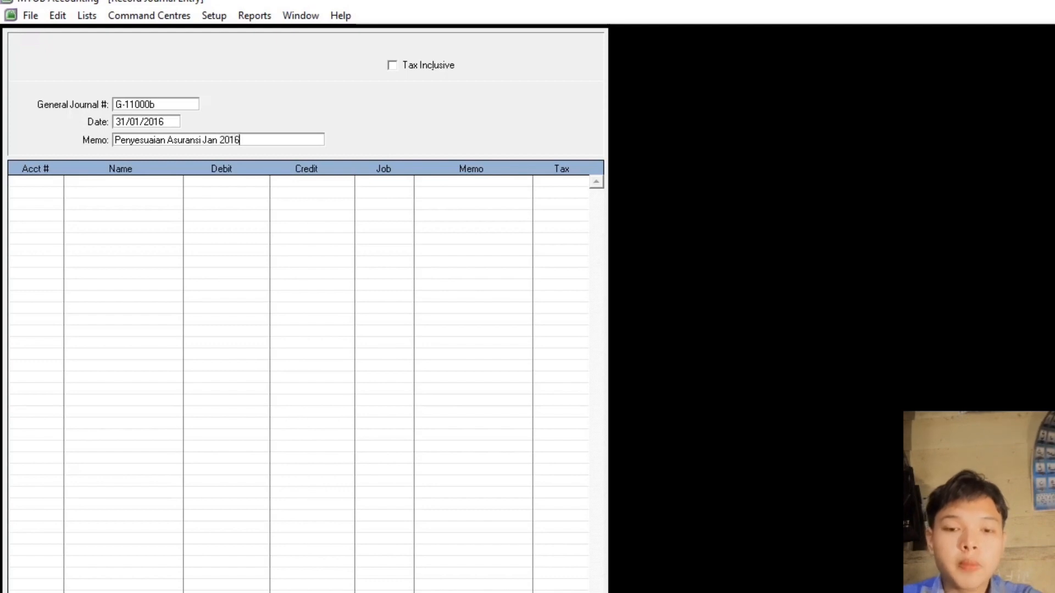
{"action": "key", "text": "Tab"}
{"action": "key", "text": "Return"}
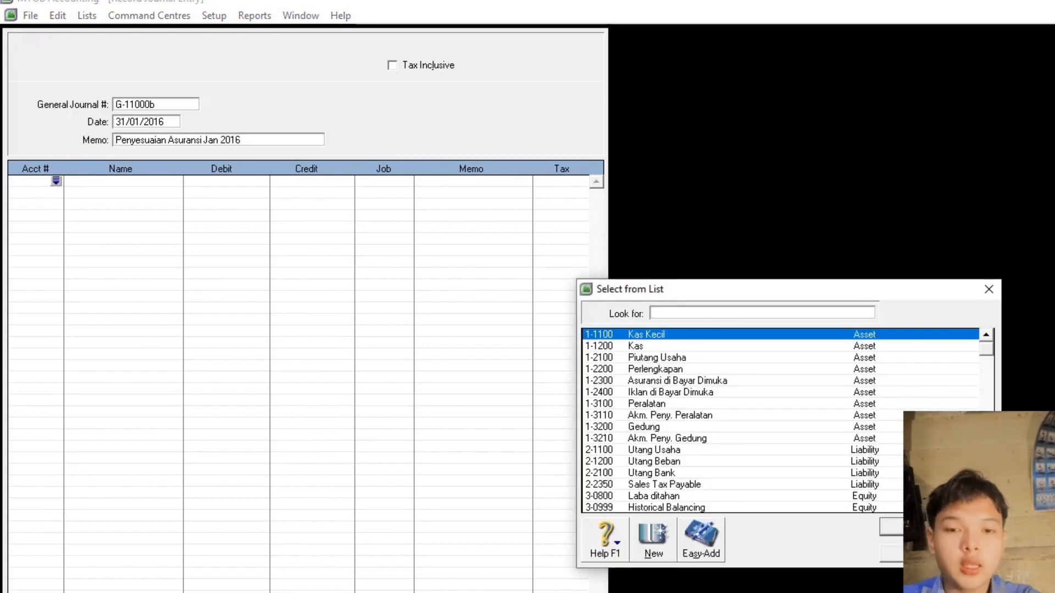
{"action": "type", "text": "6"}
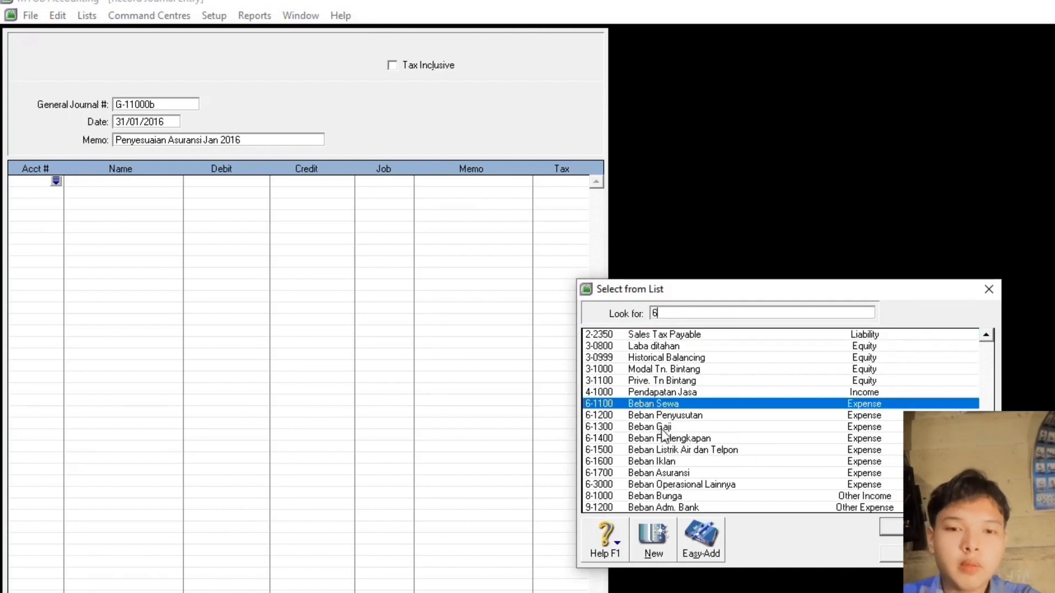
{"action": "double_click", "coordinate": [660, 473]}
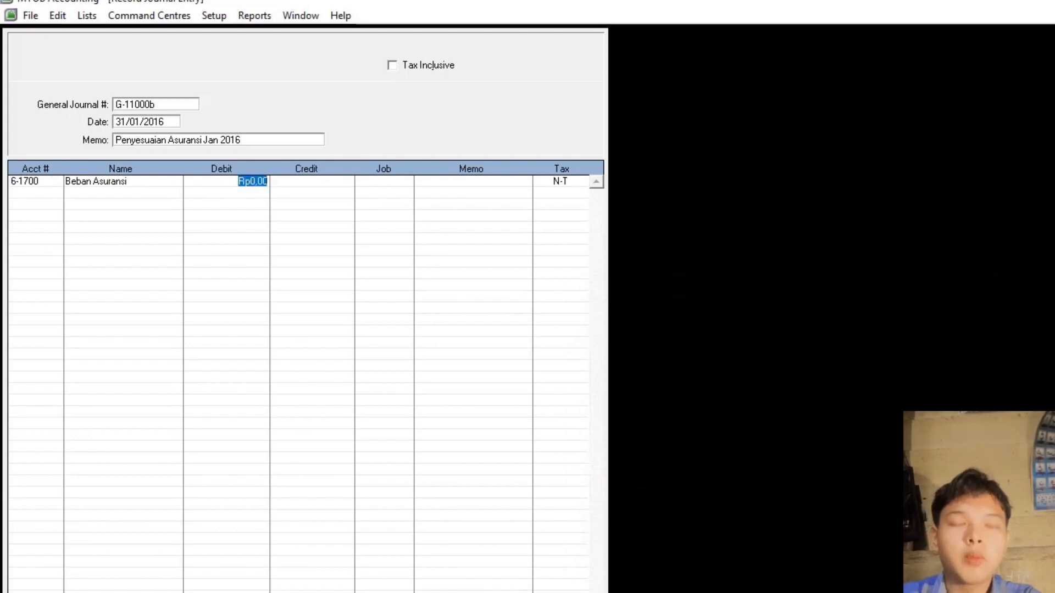
{"action": "type", "text": "4"}
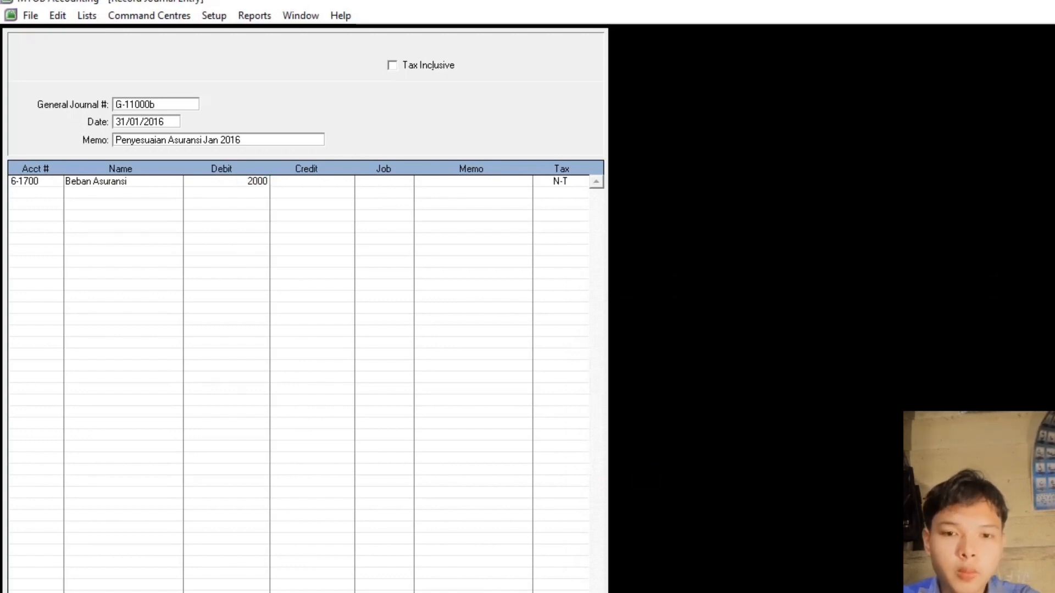
{"action": "key", "text": "Return"}
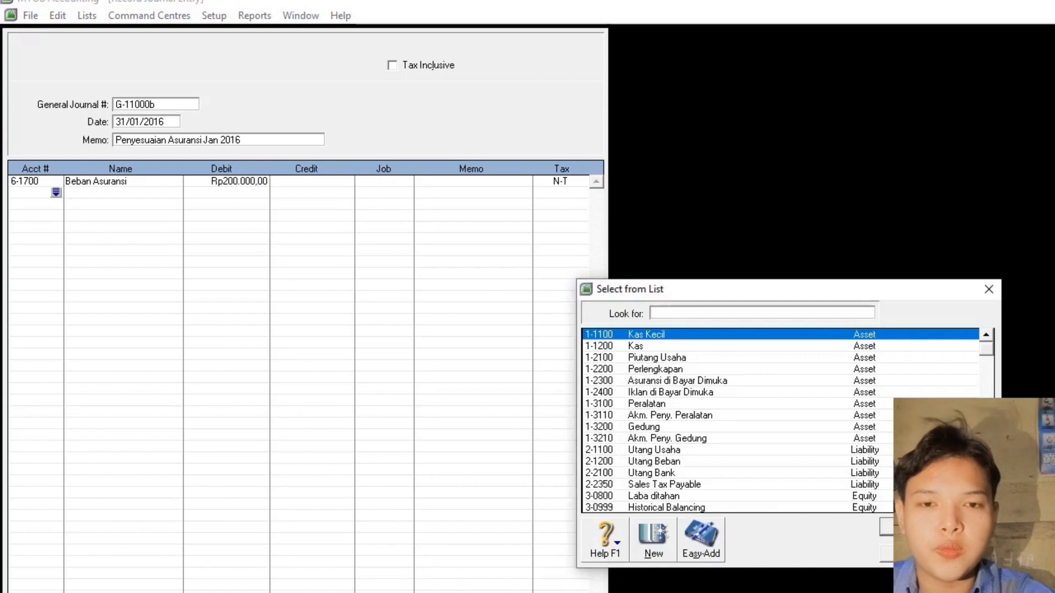
- Credit 1-2300 Asuransi di Bayar Dimuka Rp200.000 and record the entry
{"action": "double_click", "coordinate": [711, 381]}
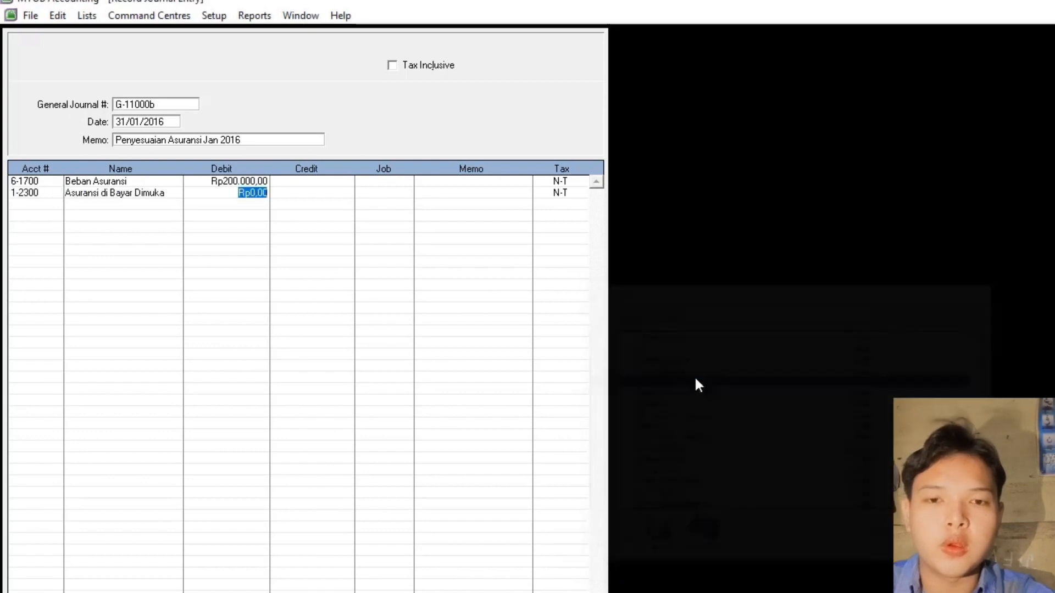
{"action": "left_click", "coordinate": [325, 193]}
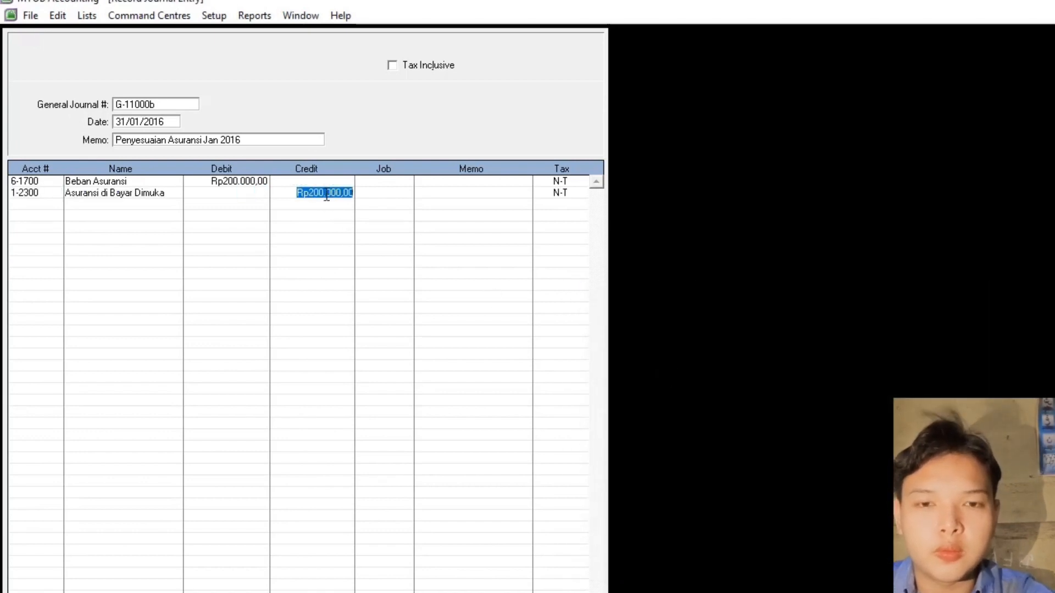
{"action": "key", "text": "Return"}
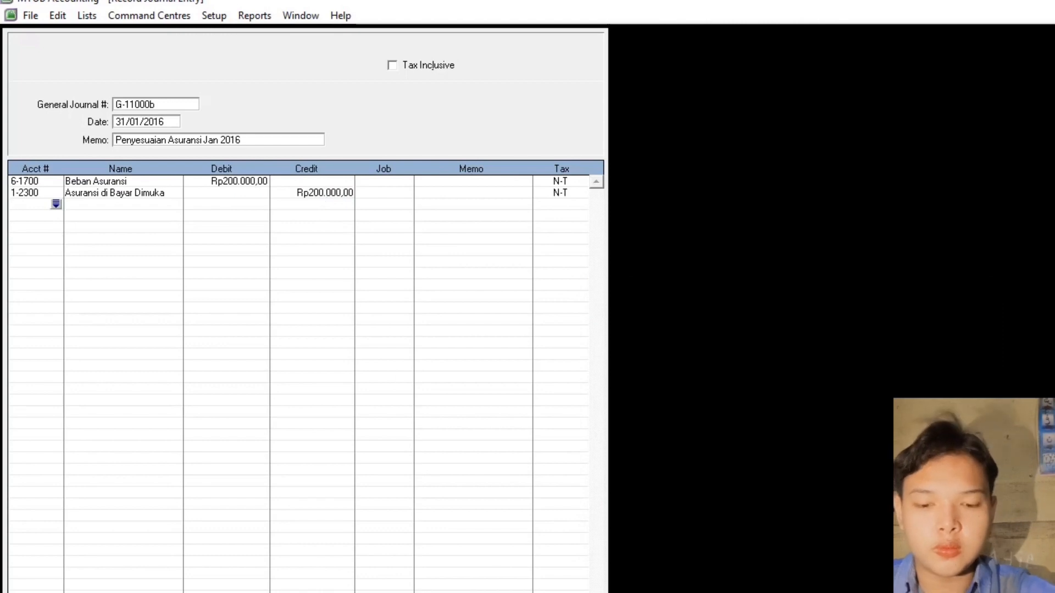
{"action": "left_click", "coordinate": [571, 592]}
{"action": "left_click", "coordinate": [173, 105]}
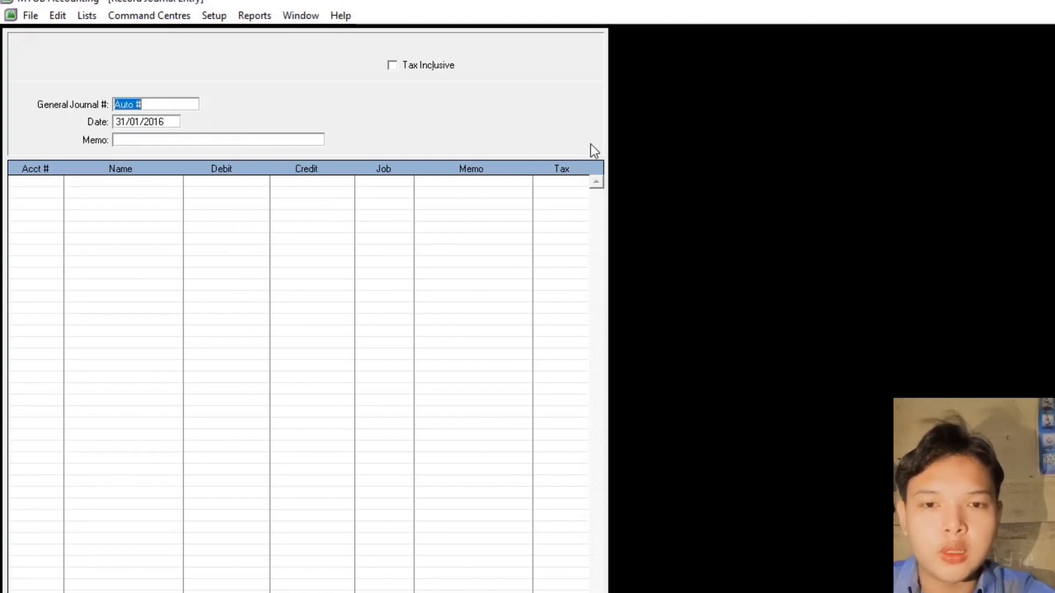
- Enter journal G-11000c, memo 'Penyusutan jan 2016', debiting 6-1200 Beban Penyusutan 550.000
{"action": "type", "text": "G"}
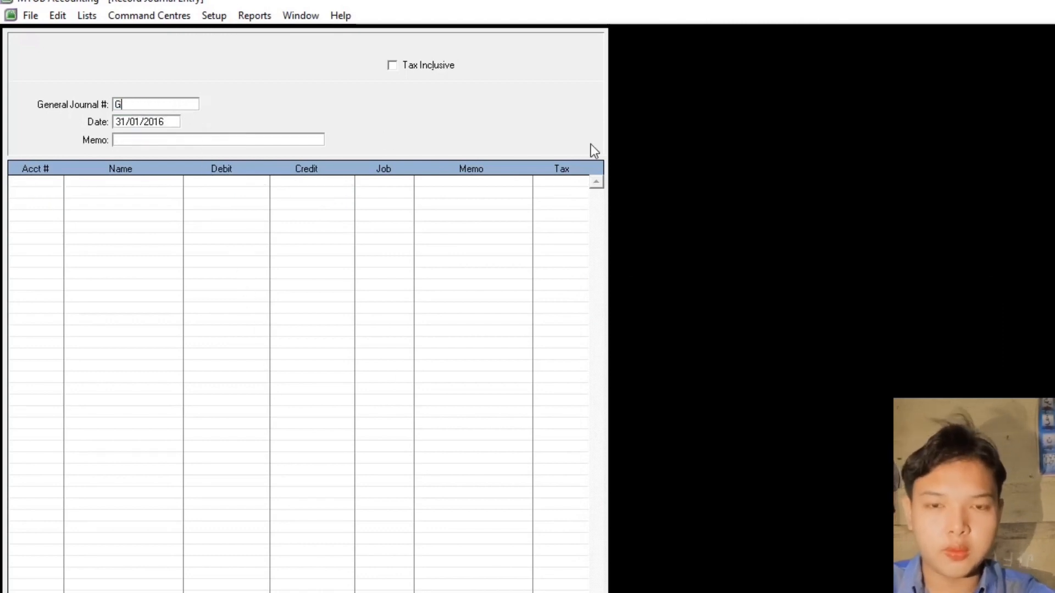
{"action": "type", "text": "-11"}
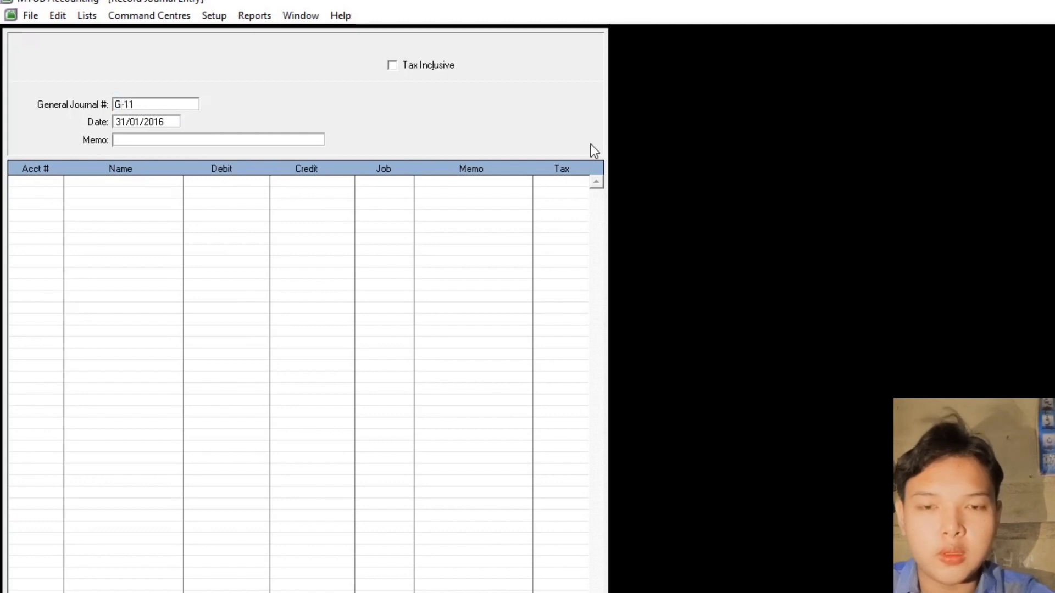
{"action": "type", "text": "000"}
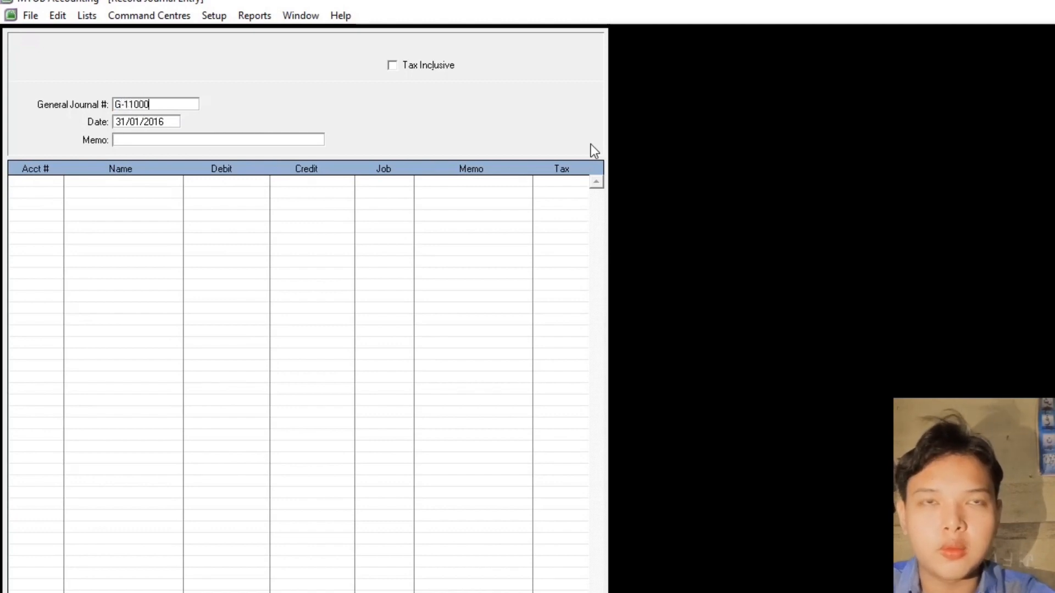
{"action": "type", "text": "c"}
{"action": "key", "text": "Tab"}
{"action": "key", "text": "Tab"}
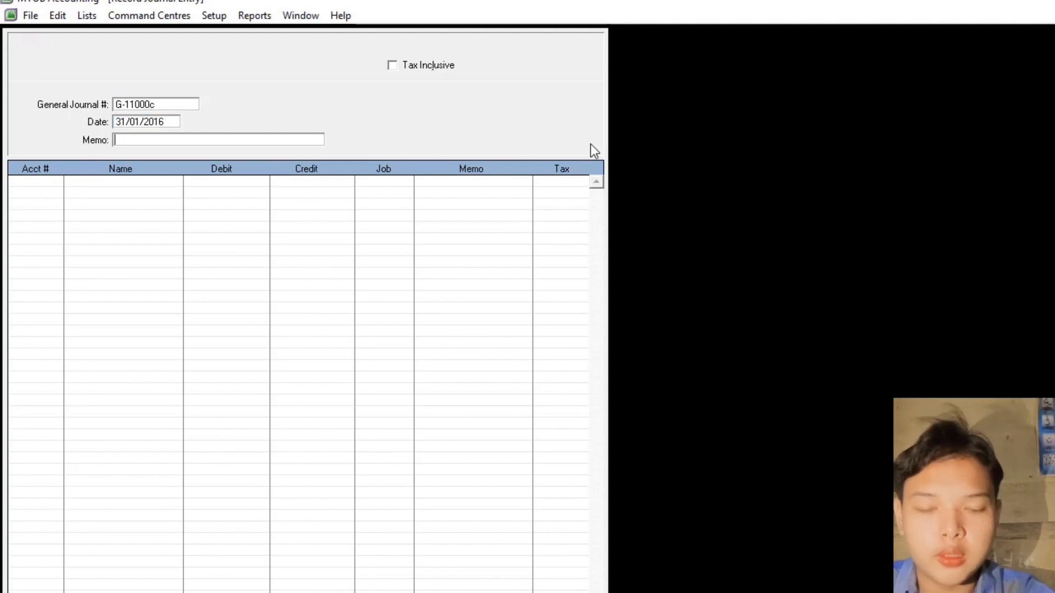
{"action": "type", "text": "Penyusu"}
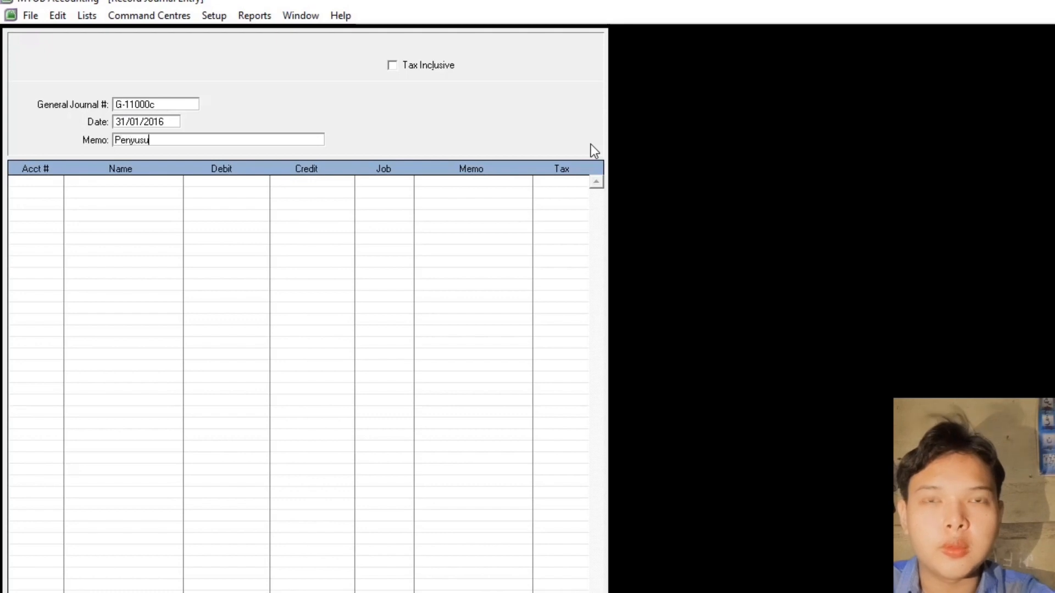
{"action": "type", "text": "tan jan 2"}
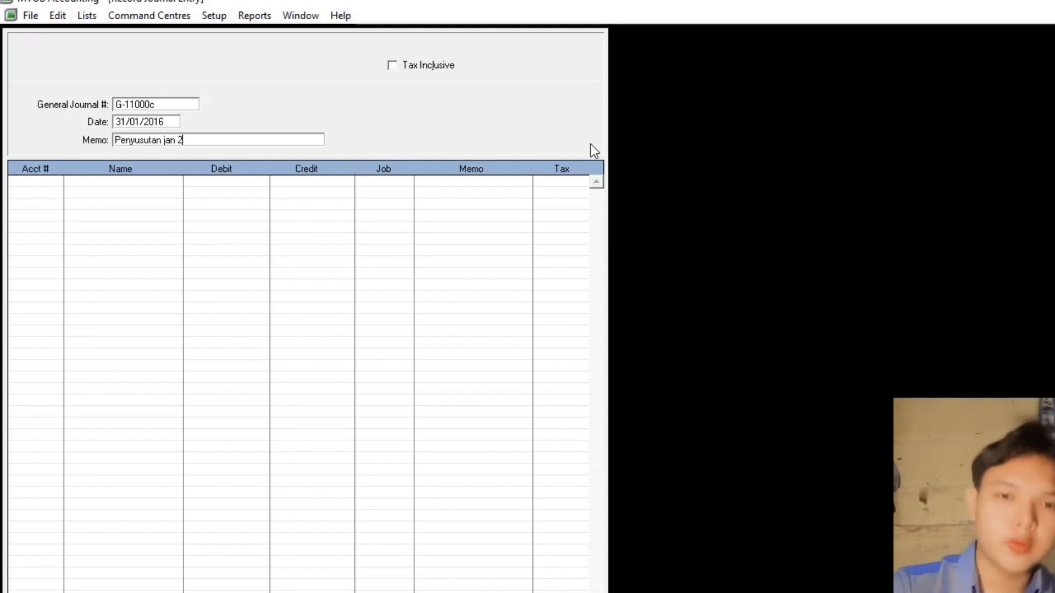
{"action": "type", "text": "016"}
{"action": "key", "text": "Tab"}
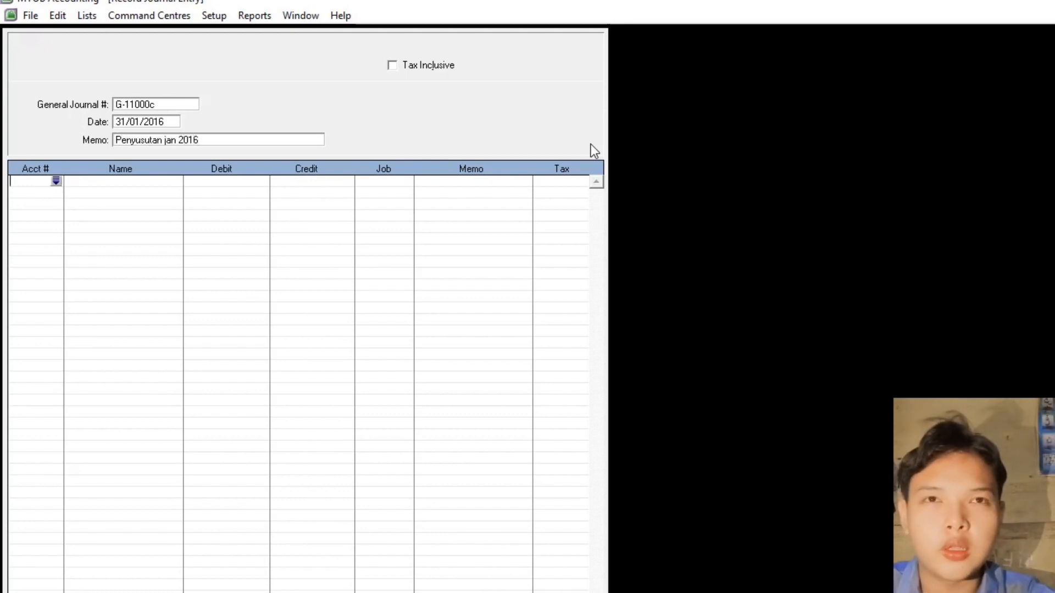
{"action": "key", "text": "Tab"}
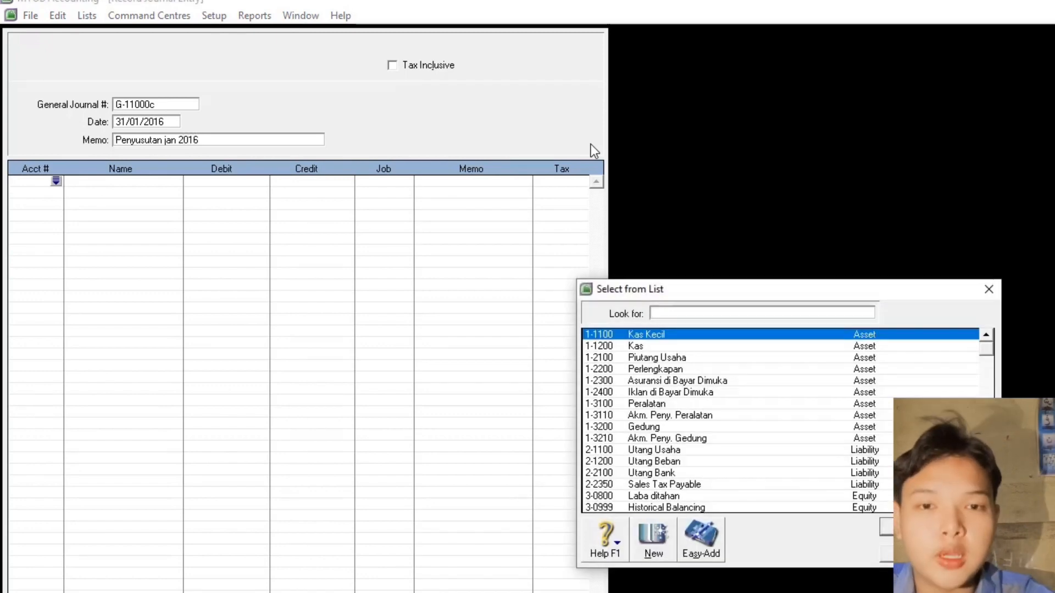
{"action": "type", "text": "6-1200"}
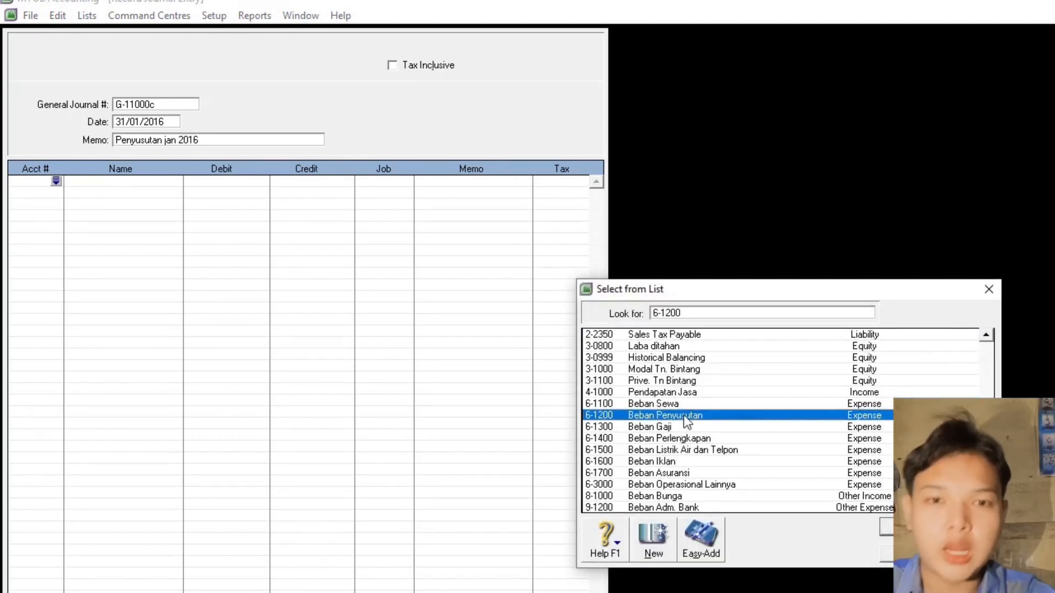
{"action": "double_click", "coordinate": [683, 415]}
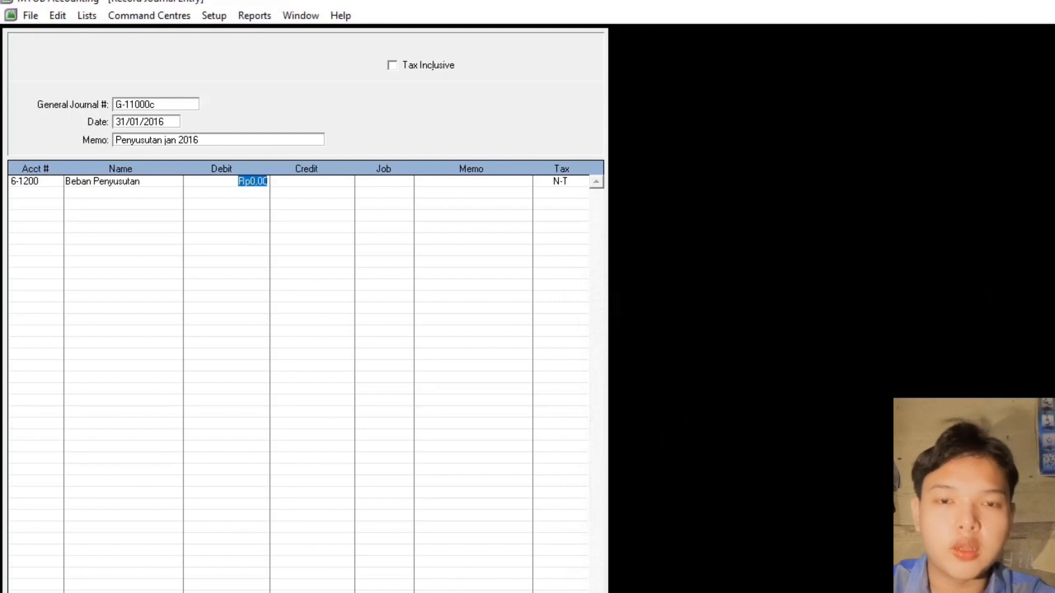
{"action": "type", "text": "5"}
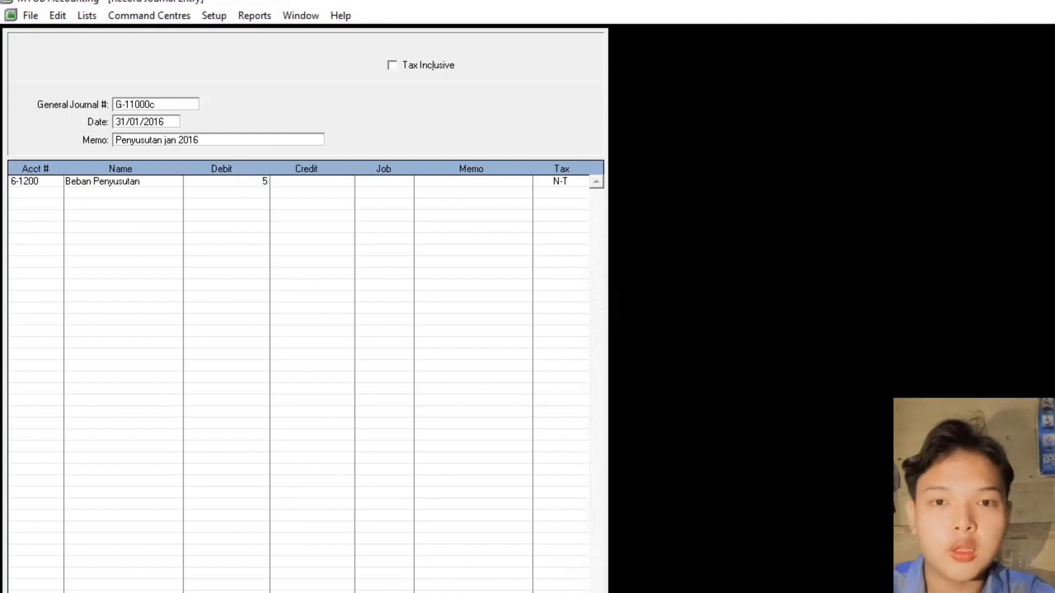
{"action": "type", "text": "50.000"}
{"action": "key", "text": "Return"}
{"action": "key", "text": "Return"}
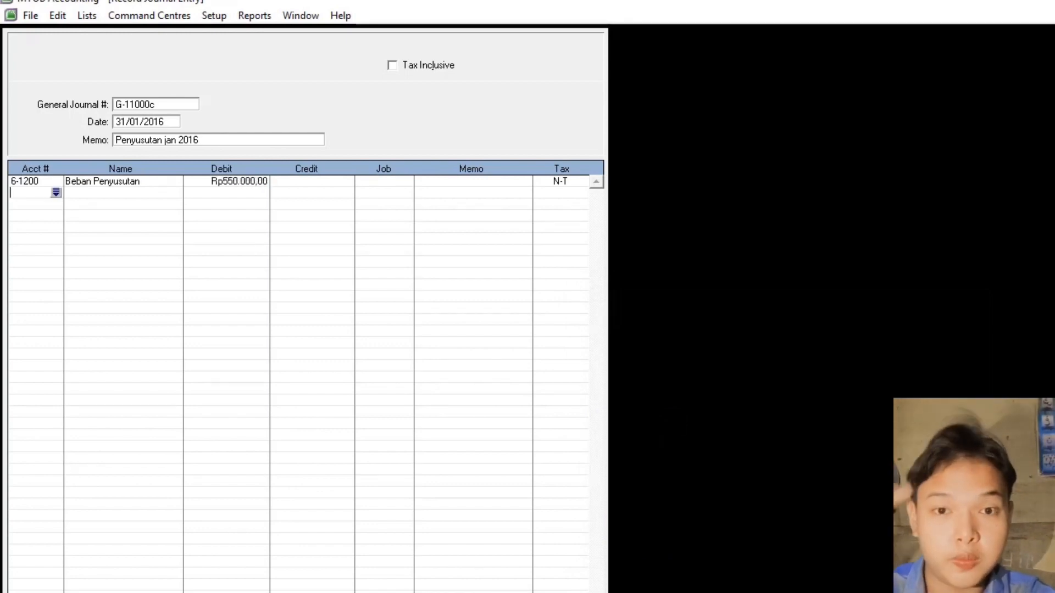
- Credit 1-3110 Akm. Peny. Peralatan 250.000 and 1-3210 Akm. Peny. Gedung 300.000, then record
{"action": "type", "text": "1-3210"}
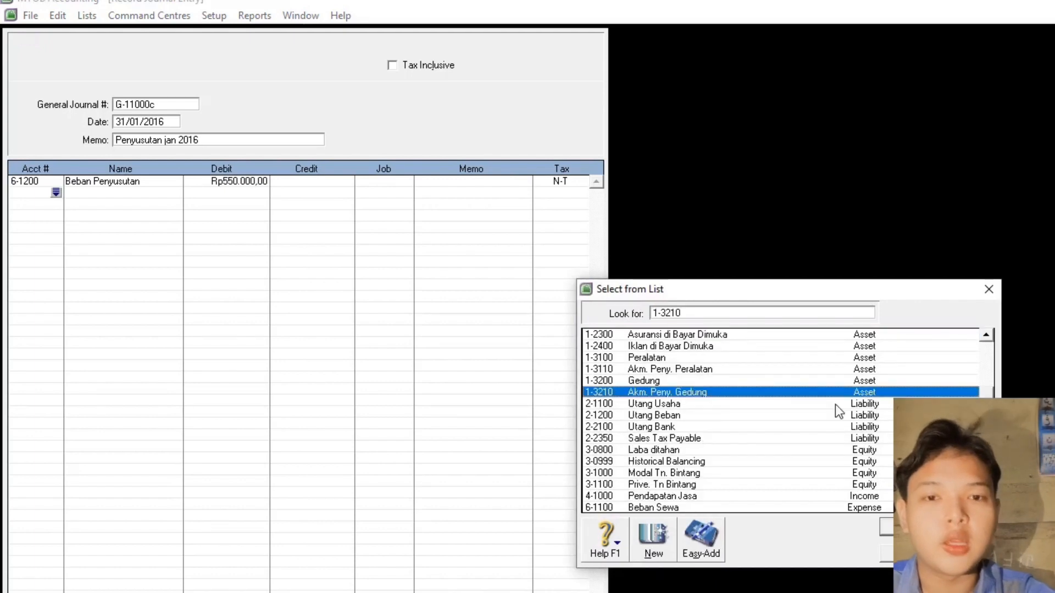
{"action": "key", "text": "BackSpace"}
{"action": "key", "text": "BackSpace"}
{"action": "key", "text": "BackSpace"}
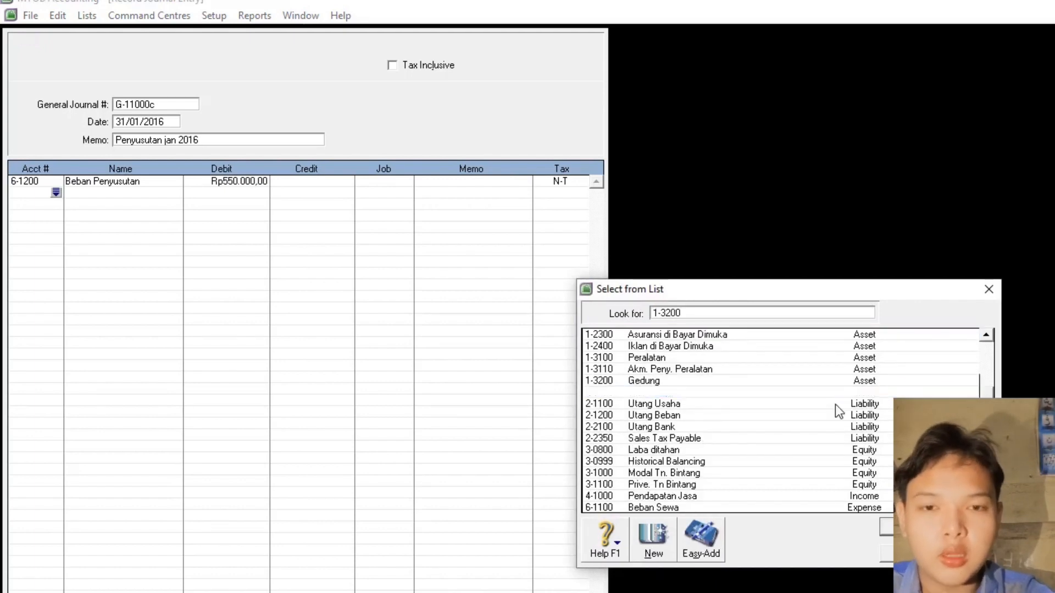
{"action": "type", "text": "110"}
{"action": "key", "text": "Return"}
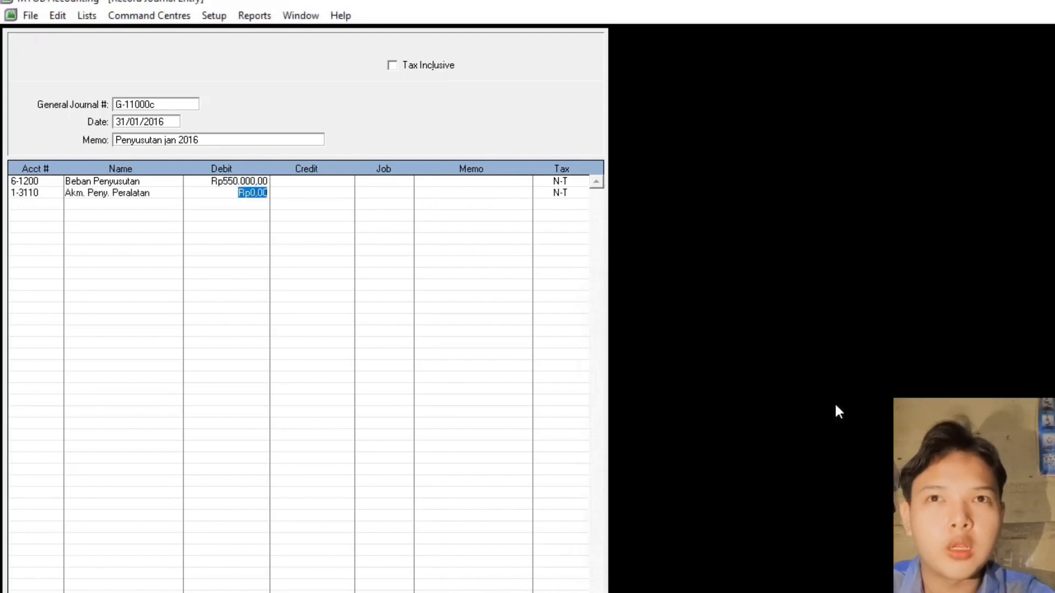
{"action": "left_click", "coordinate": [313, 195]}
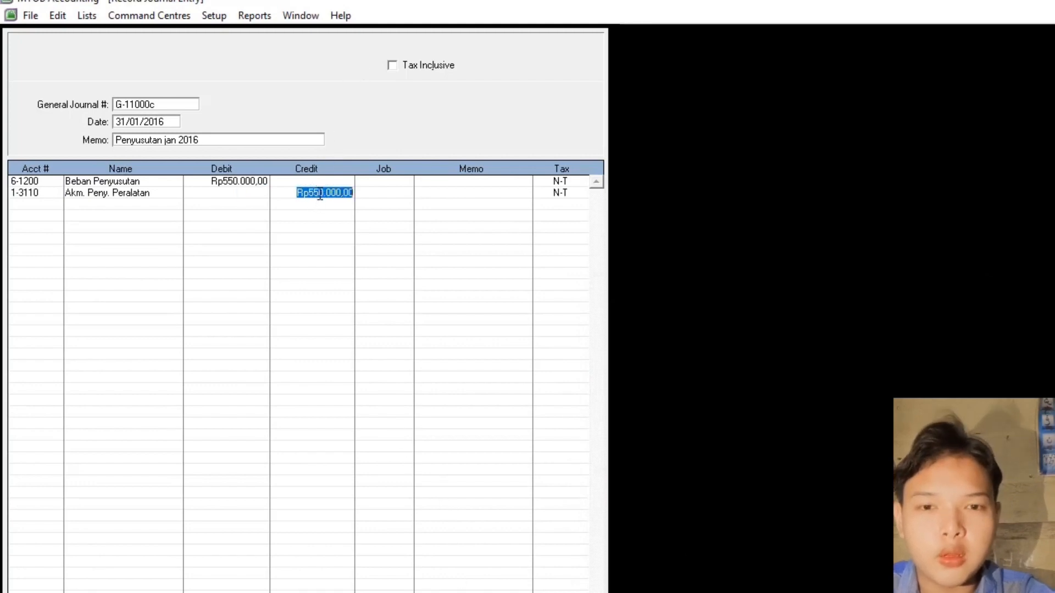
{"action": "type", "text": "250000"}
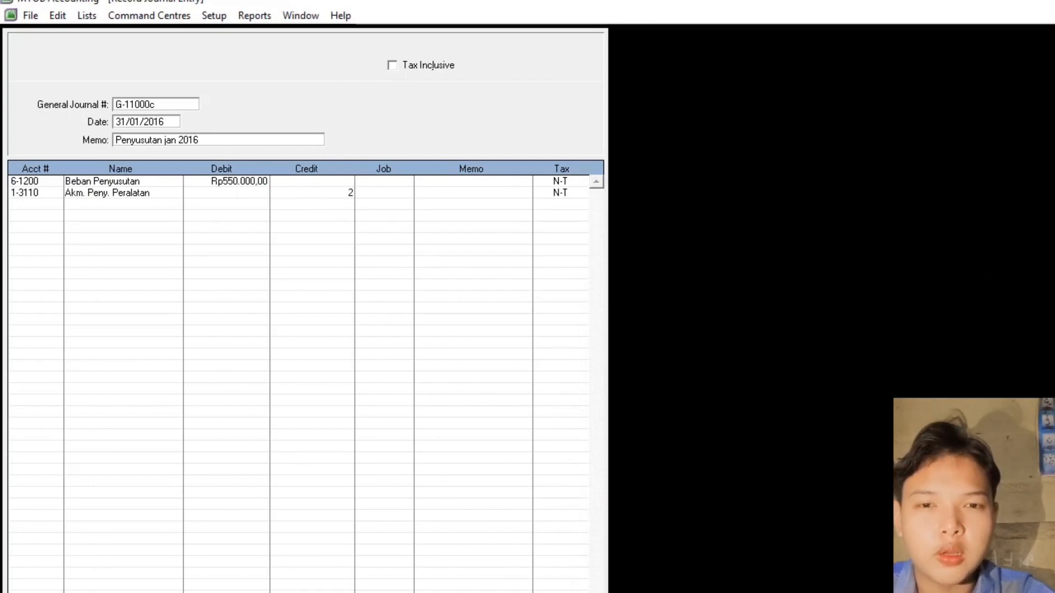
{"action": "key", "text": "Return"}
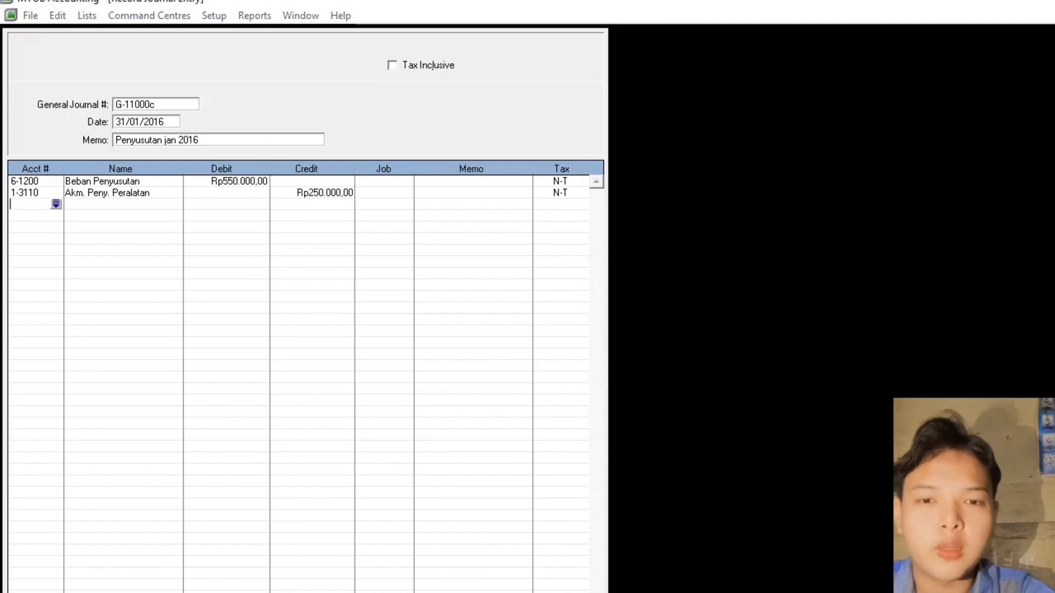
{"action": "key", "text": "Return"}
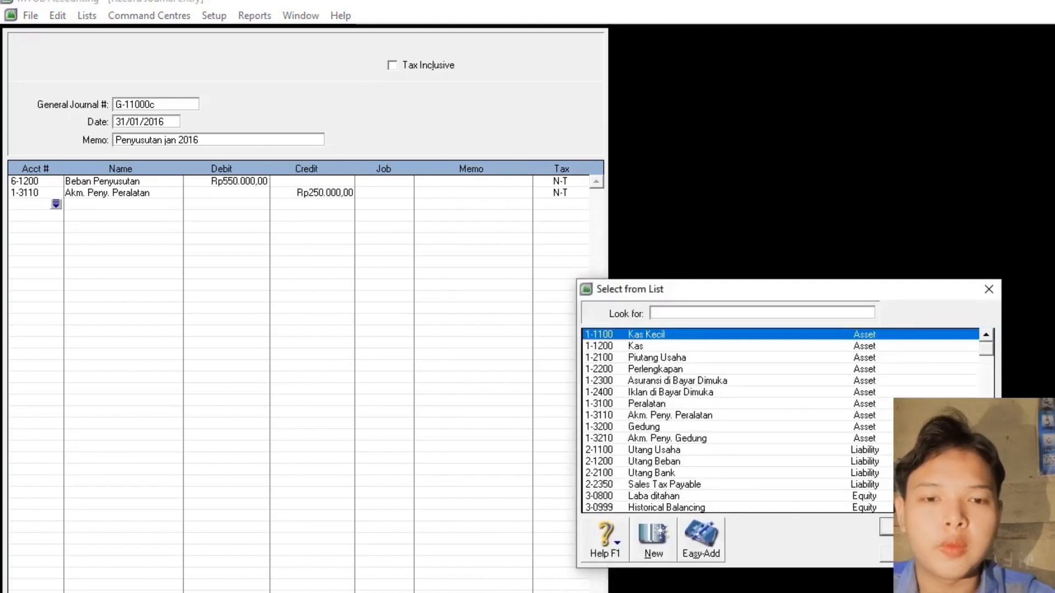
{"action": "type", "text": "1-3210"}
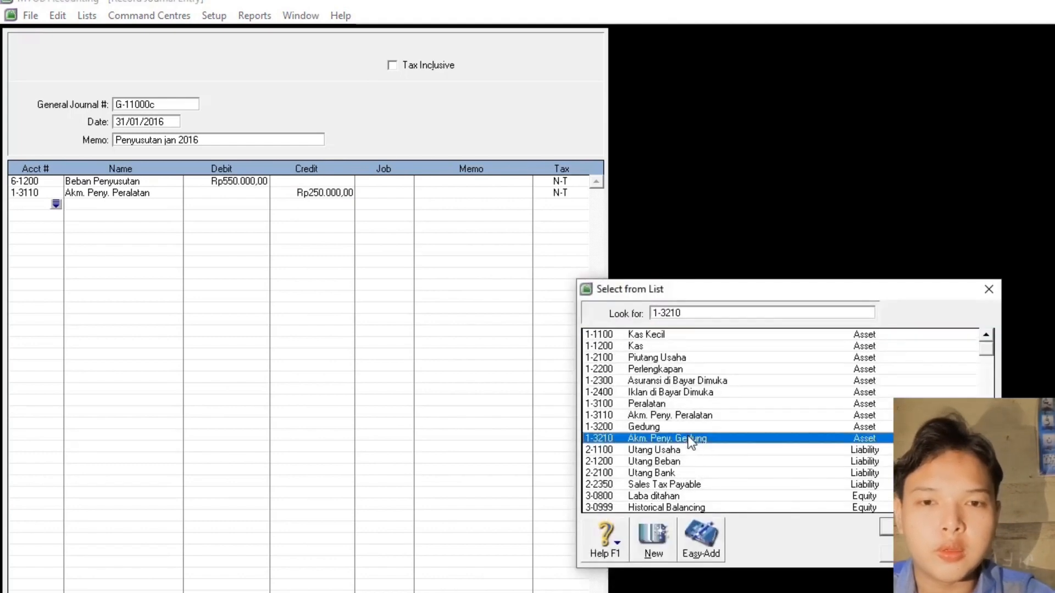
{"action": "key", "text": "Return"}
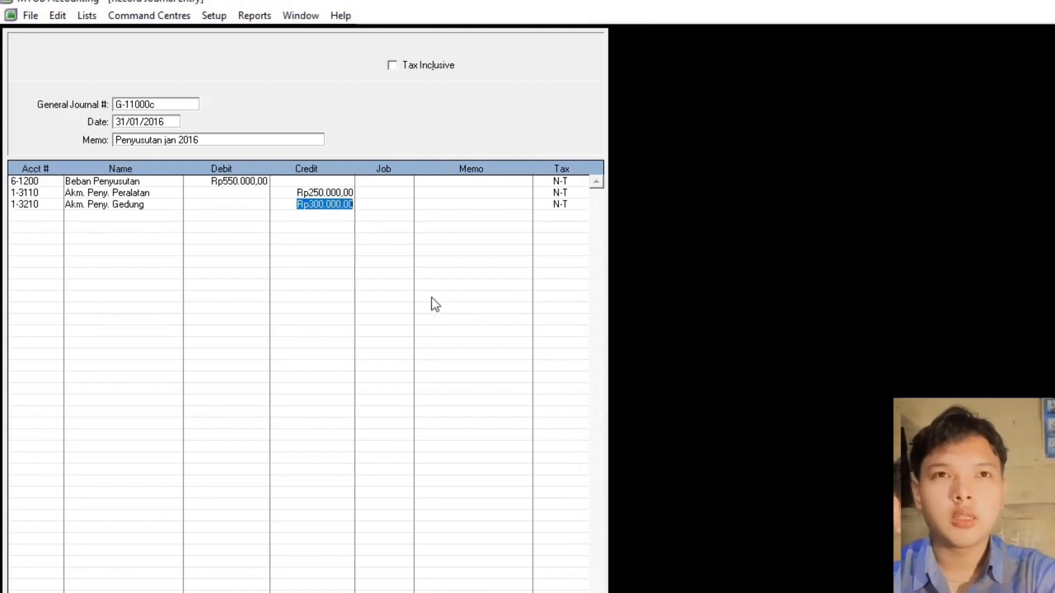
{"action": "key", "text": "Return"}
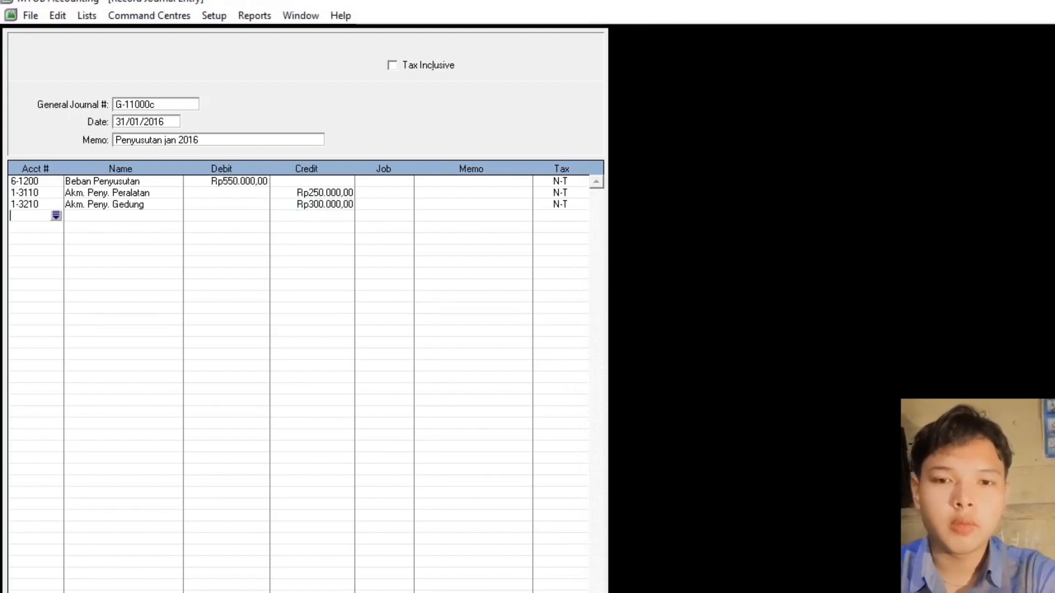
{"action": "key", "text": "Return"}
{"action": "left_click", "coordinate": [173, 105]}
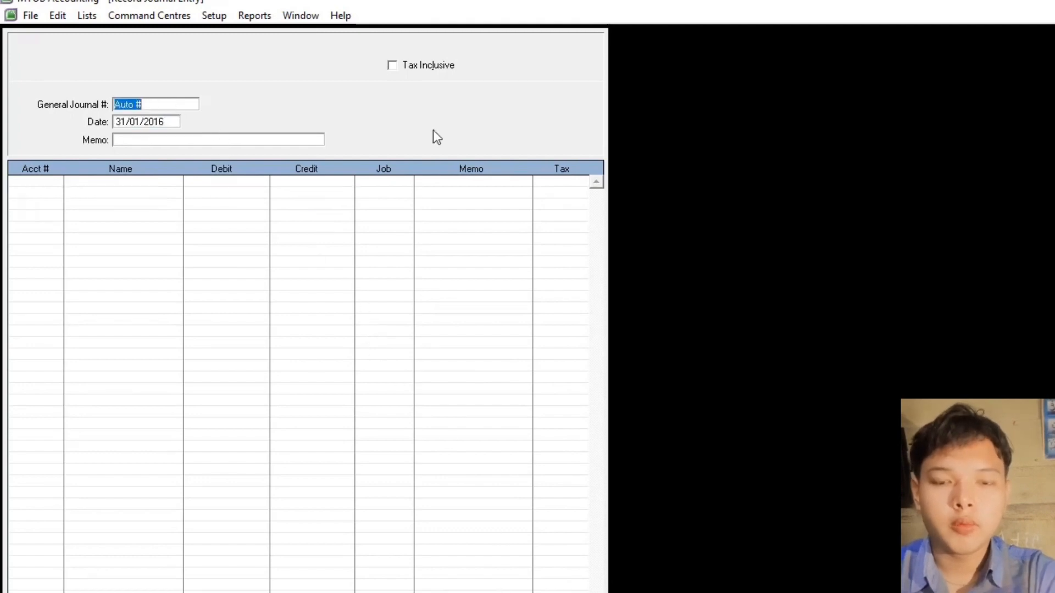
- Enter journal G-11000d, memo 'Bebean terutang Jan', debiting Beban Operasional Lainnya 350000
{"action": "type", "text": "G-11000"}
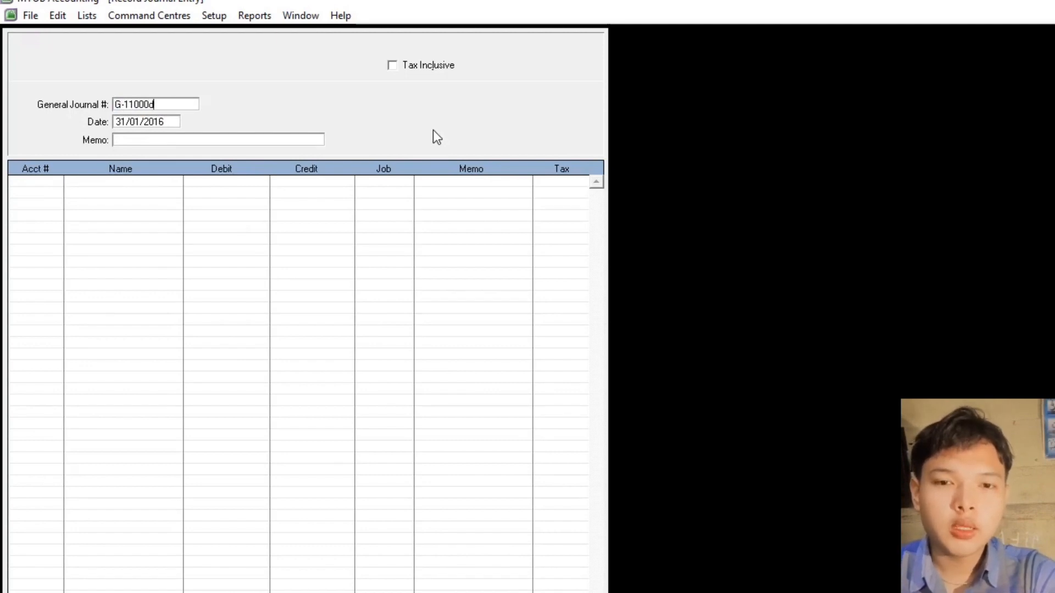
{"action": "type", "text": "d"}
{"action": "key", "text": "Tab"}
{"action": "key", "text": "Tab"}
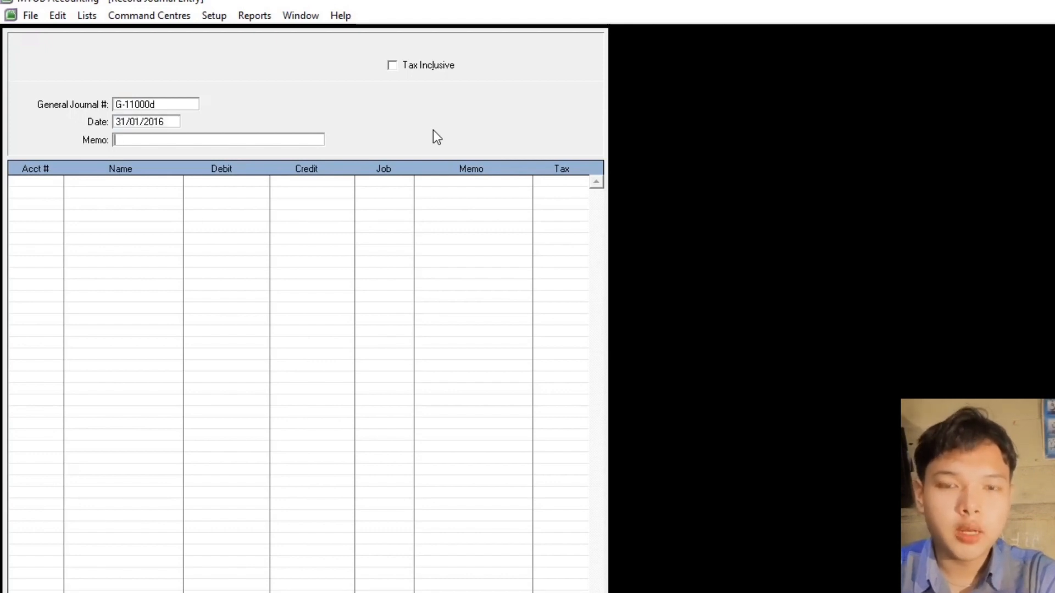
{"action": "type", "text": "Bebe"}
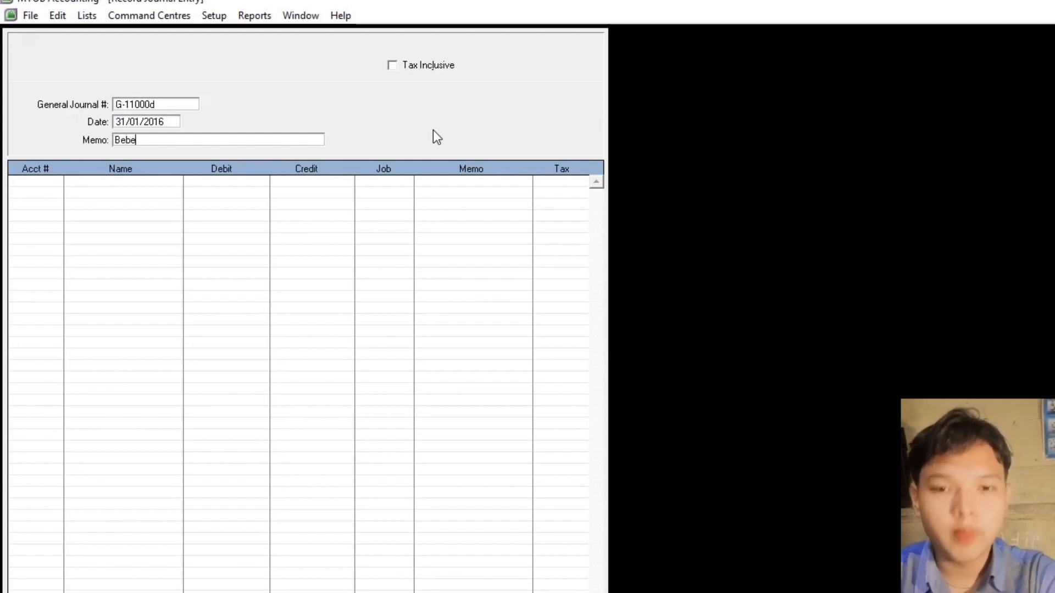
{"action": "type", "text": "an terutang"}
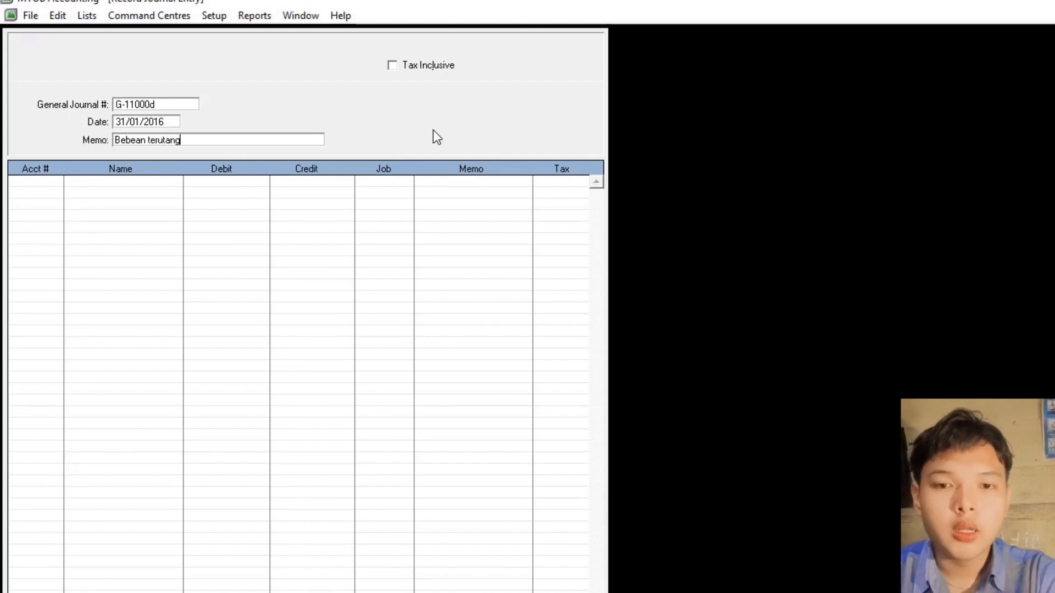
{"action": "type", "text": " Jan"}
{"action": "key", "text": "Tab"}
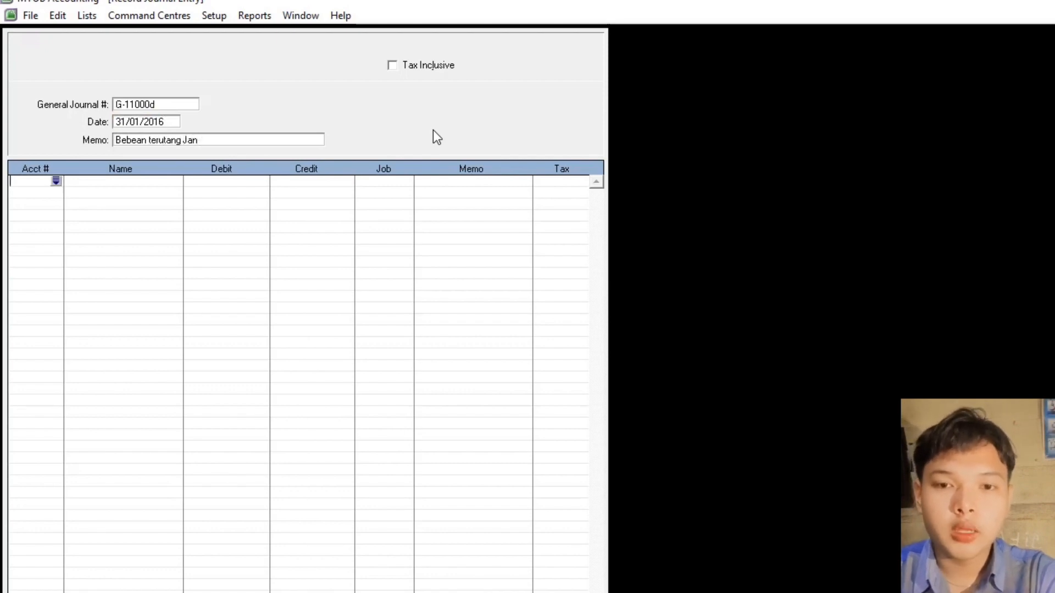
{"action": "key", "text": "Tab"}
{"action": "type", "text": "6"}
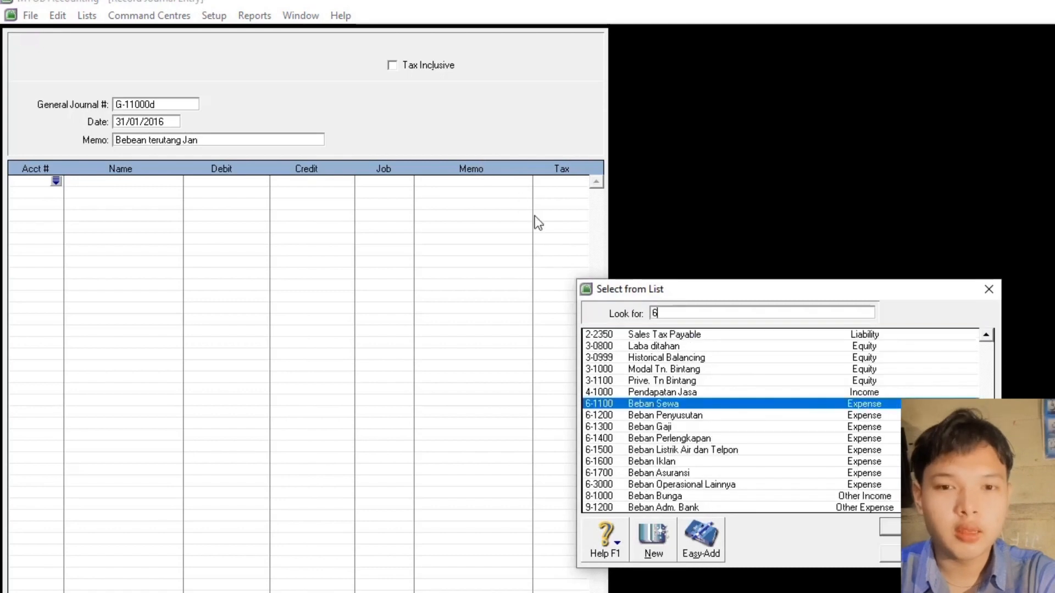
{"action": "double_click", "coordinate": [714, 486]}
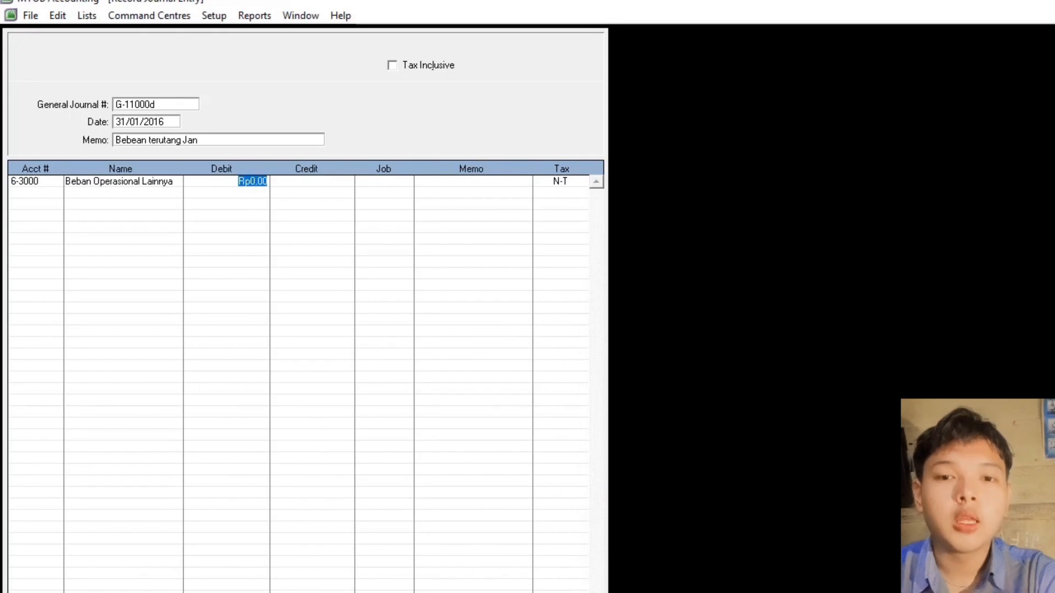
{"action": "type", "text": "350000"}
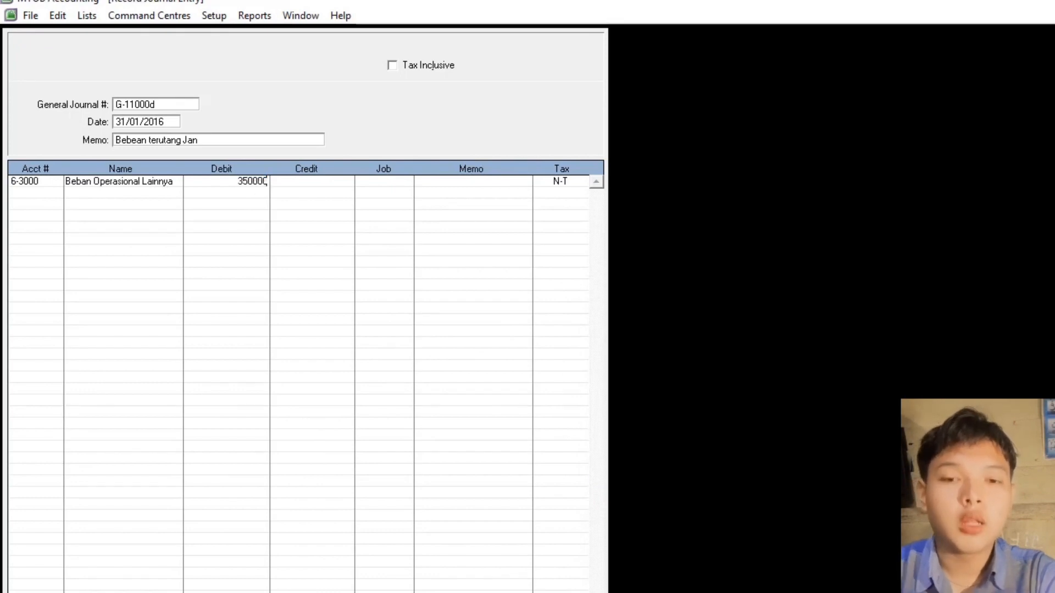
{"action": "key", "text": "Tab"}
{"action": "key", "text": "Tab"}
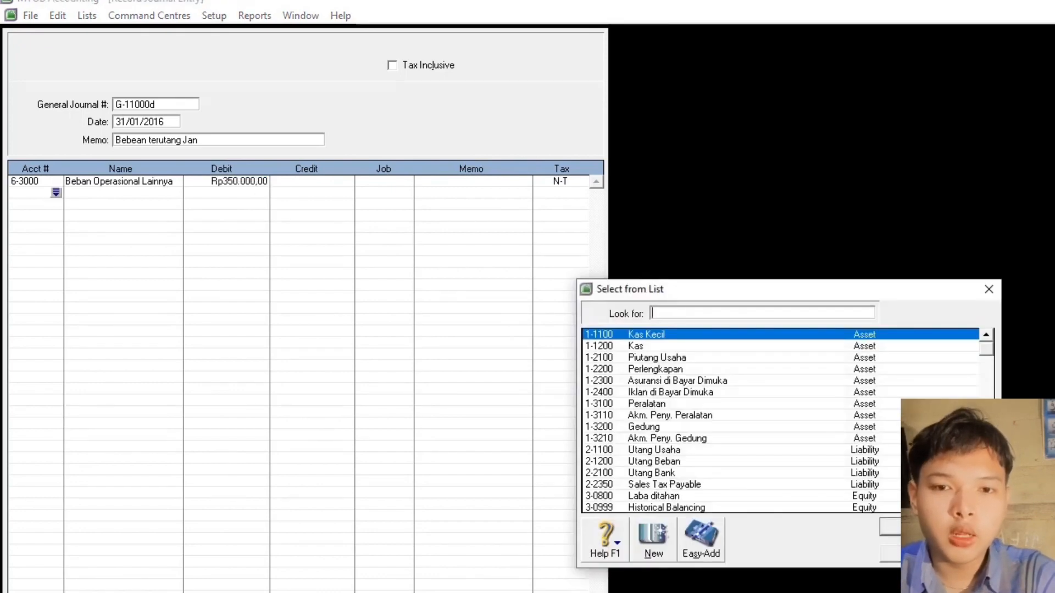
- Credit 2-1200 Utang Beban Rp350.000, check both lines, and record the entry
{"action": "type", "text": "2"}
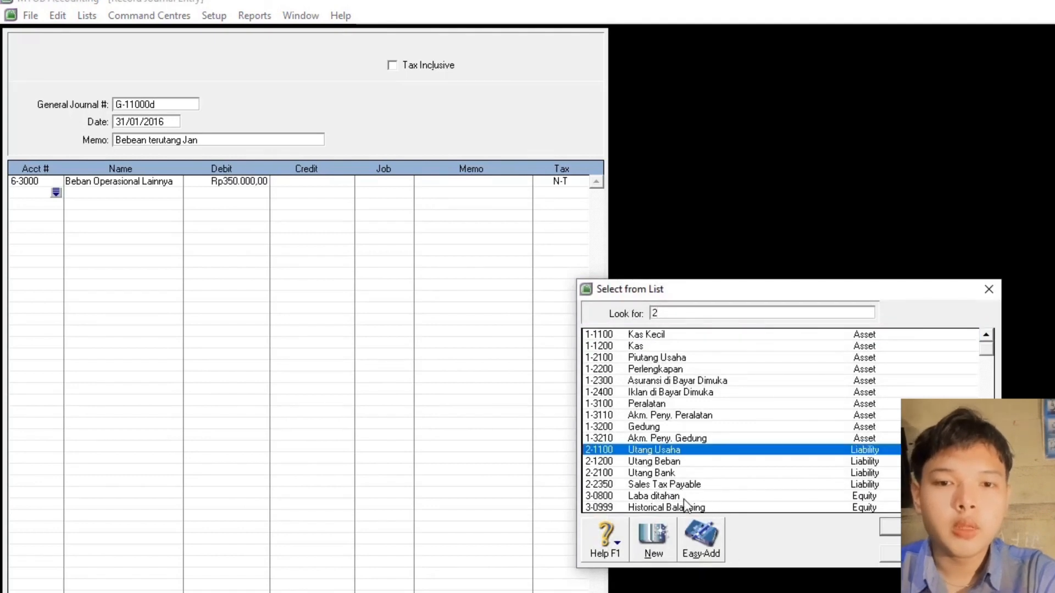
{"action": "left_click", "coordinate": [666, 463]}
{"action": "double_click", "coordinate": [666, 463]}
{"action": "left_click", "coordinate": [299, 193]}
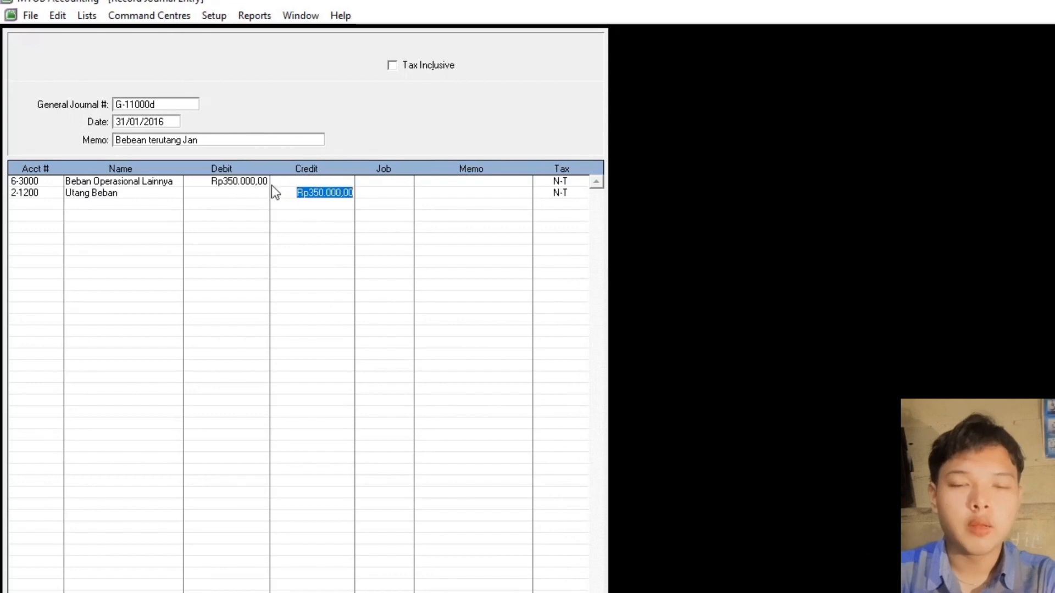
{"action": "left_click", "coordinate": [258, 178]}
{"action": "left_click", "coordinate": [391, 187]}
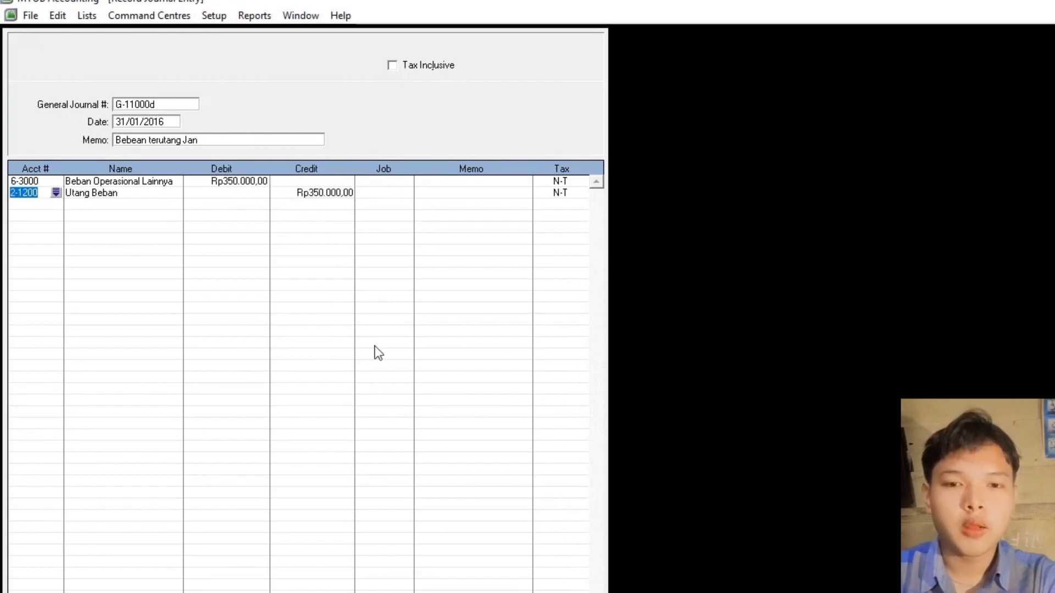
{"action": "left_click", "coordinate": [522, 592]}
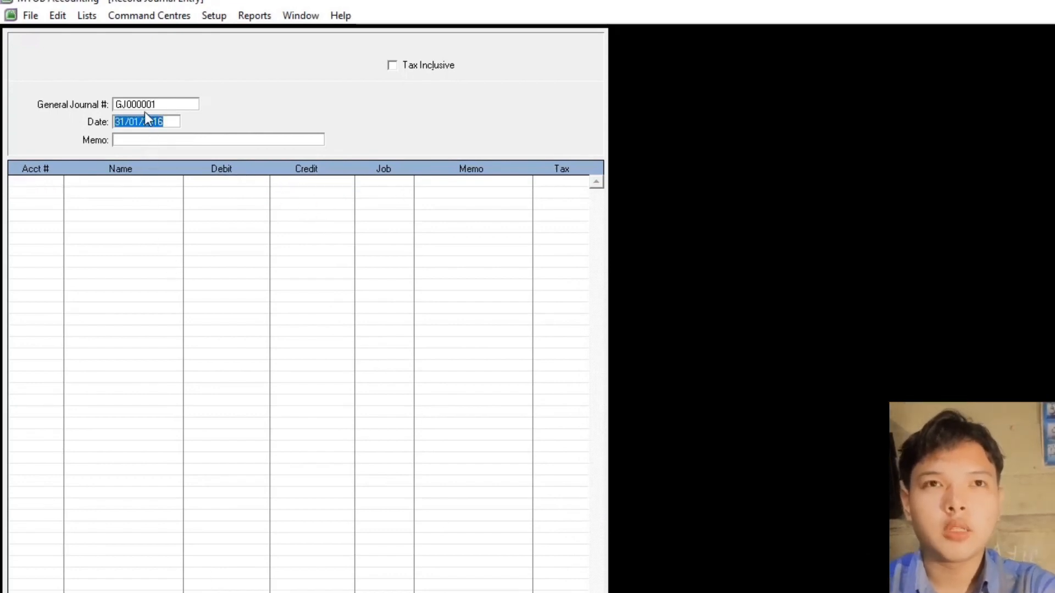
- Enter journal G-11000e, memo 'Pendapatan Bunga dan Beban Administrasi Bank', debiting 1-1200 Kas 13000
{"action": "type", "text": "G-1"}
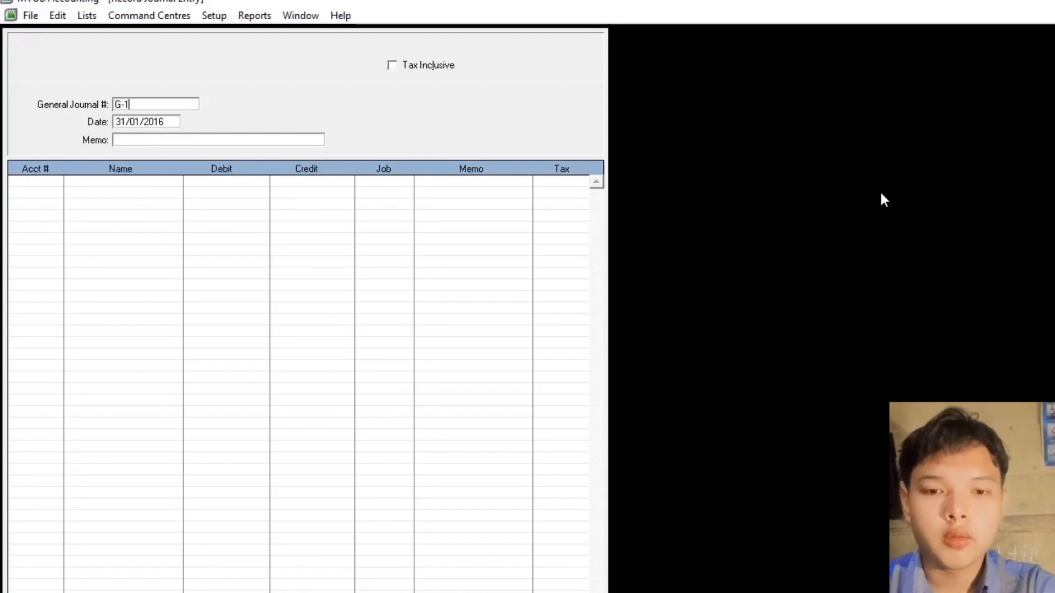
{"action": "type", "text": "1000e"}
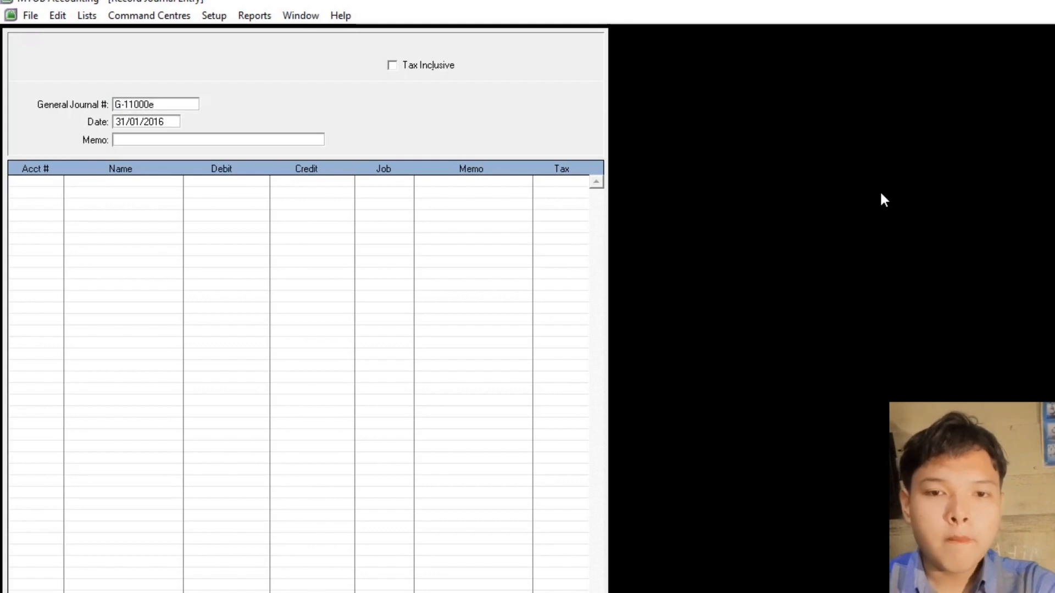
{"action": "key", "text": "Tab"}
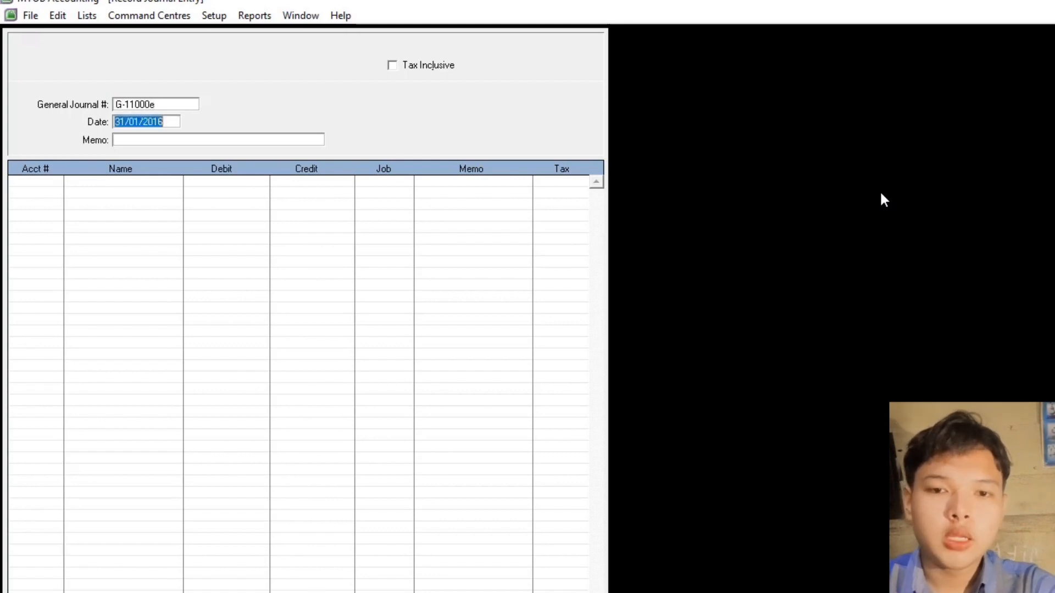
{"action": "key", "text": "Tab"}
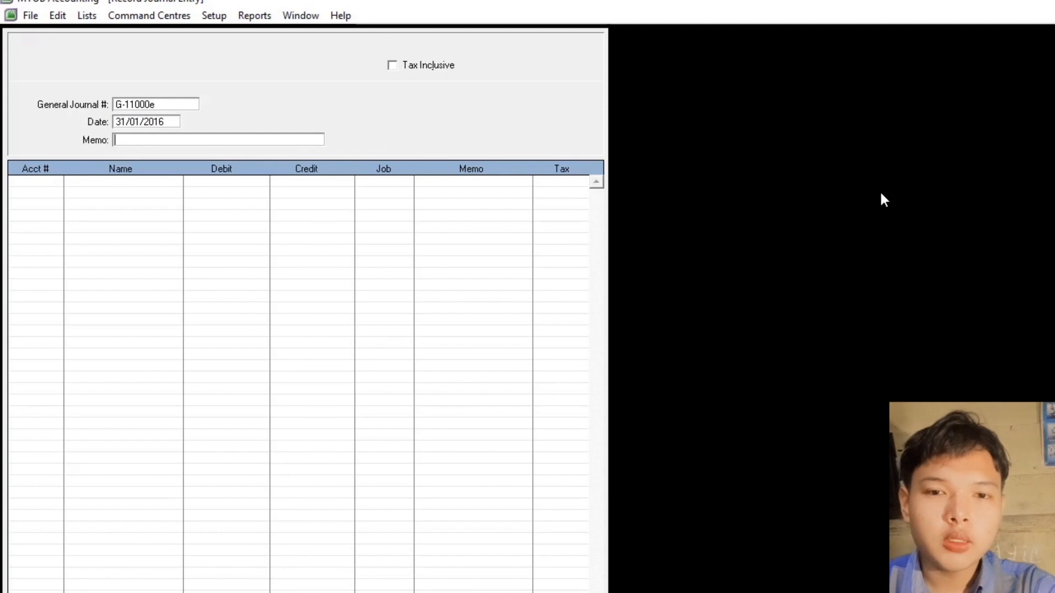
{"action": "type", "text": "Pendapatan Bunga dan Beban Administrasi Bank"}
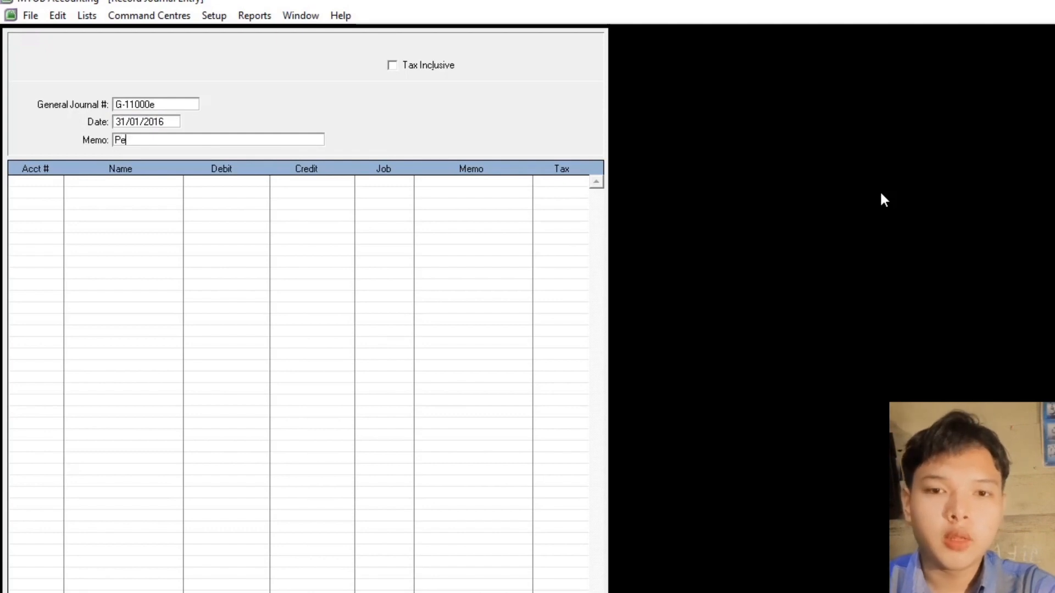
{"action": "key", "text": "Tab"}
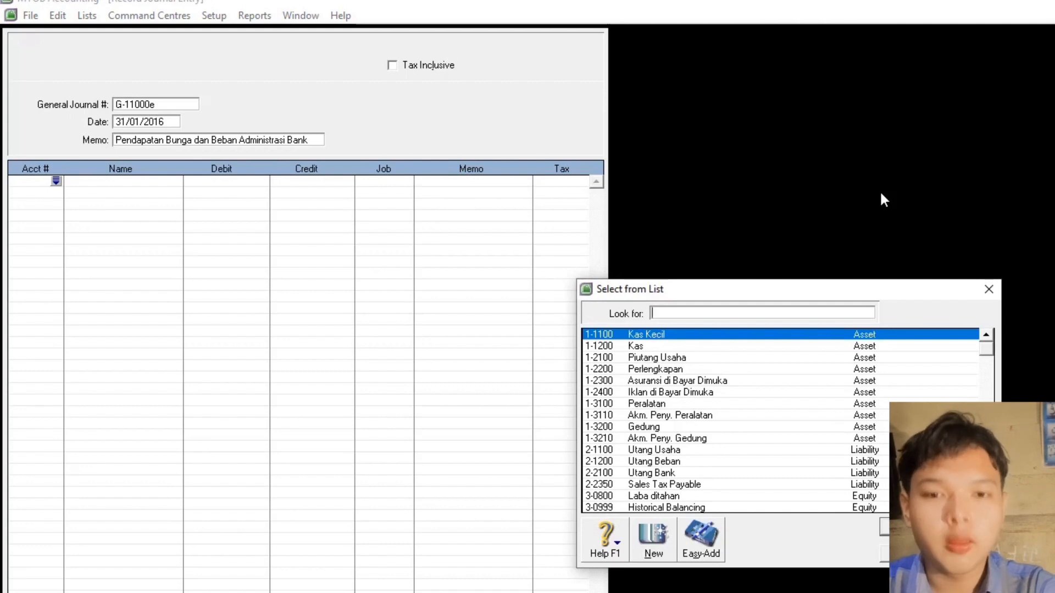
{"action": "double_click", "coordinate": [658, 349]}
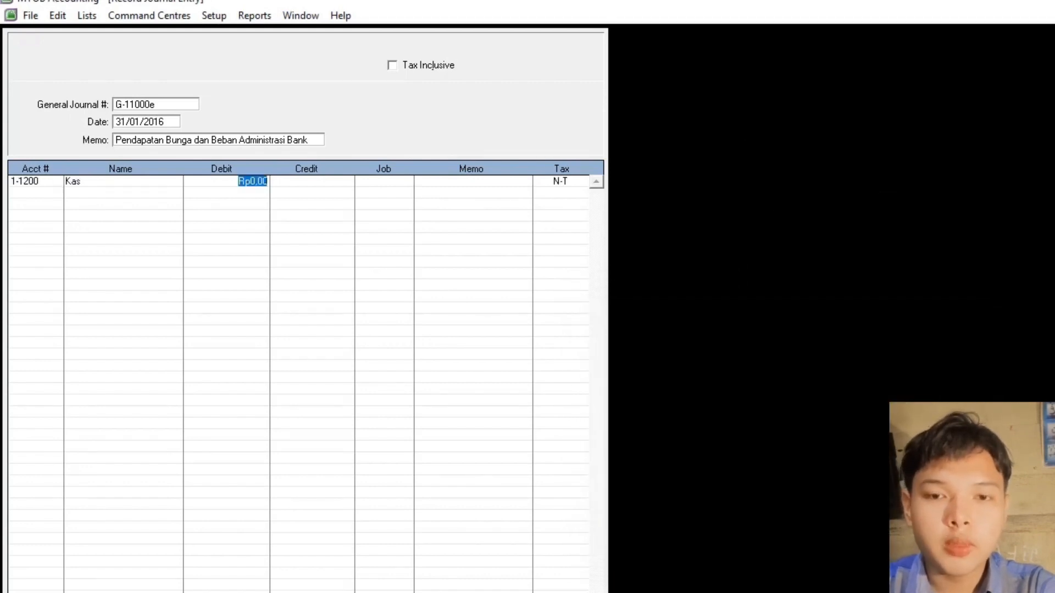
{"action": "type", "text": "13000"}
{"action": "key", "text": "Return"}
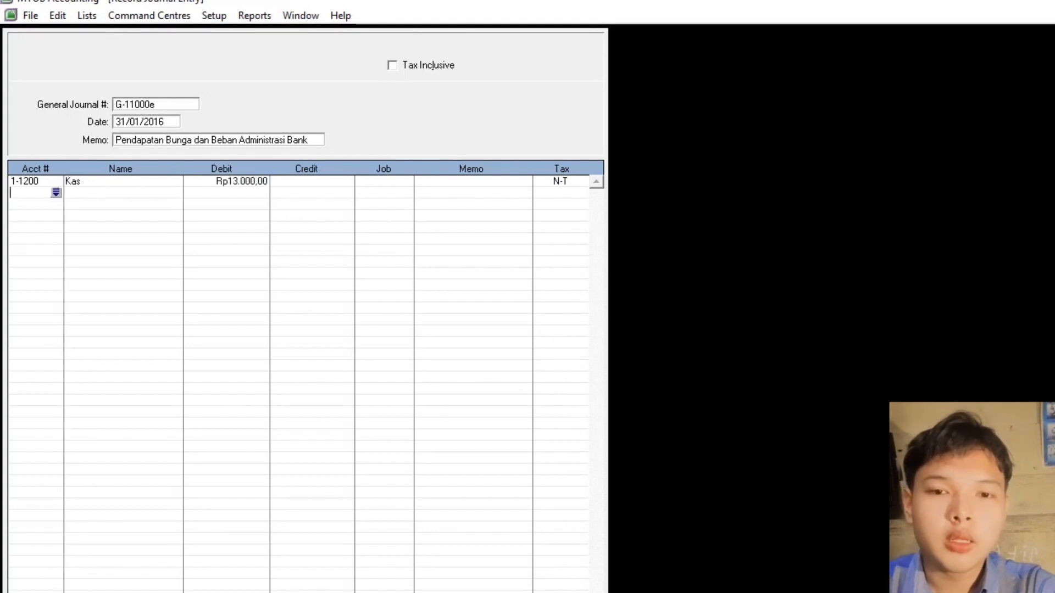
- Debit 9-1200 Beban Adm. Bank 9500, credit 8-1000 Pendapatan Bunga 22.500, and record
{"action": "key", "text": "Return"}
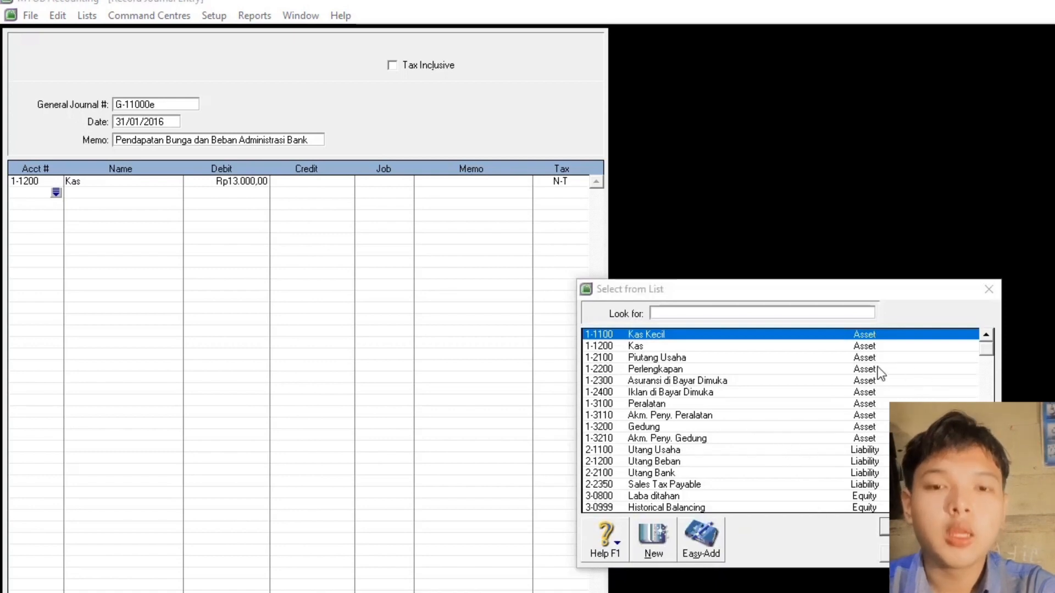
{"action": "left_click", "coordinate": [735, 315]}
{"action": "type", "text": "9-1200"}
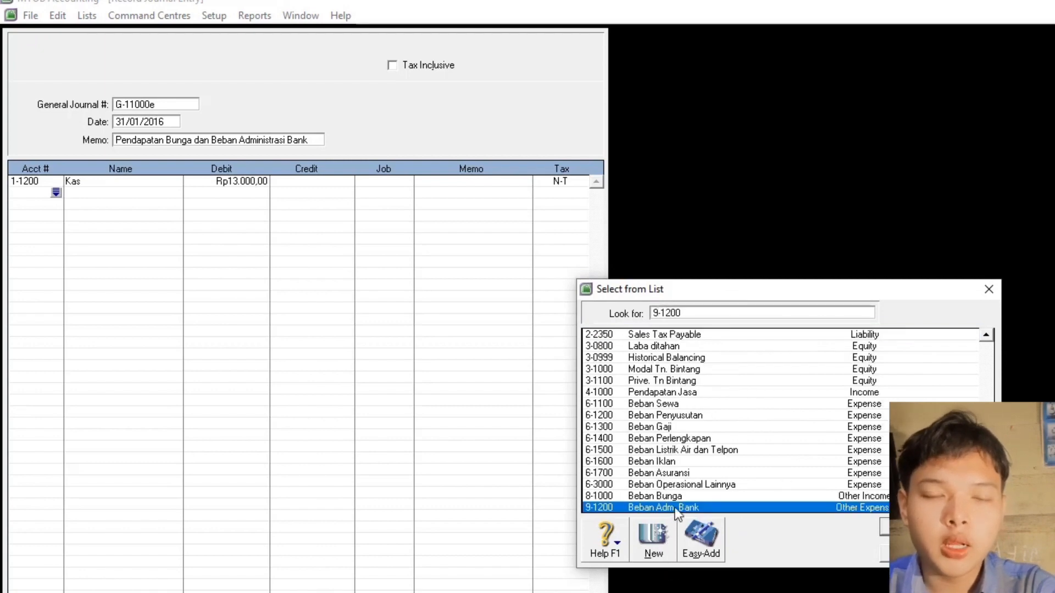
{"action": "key", "text": "Return"}
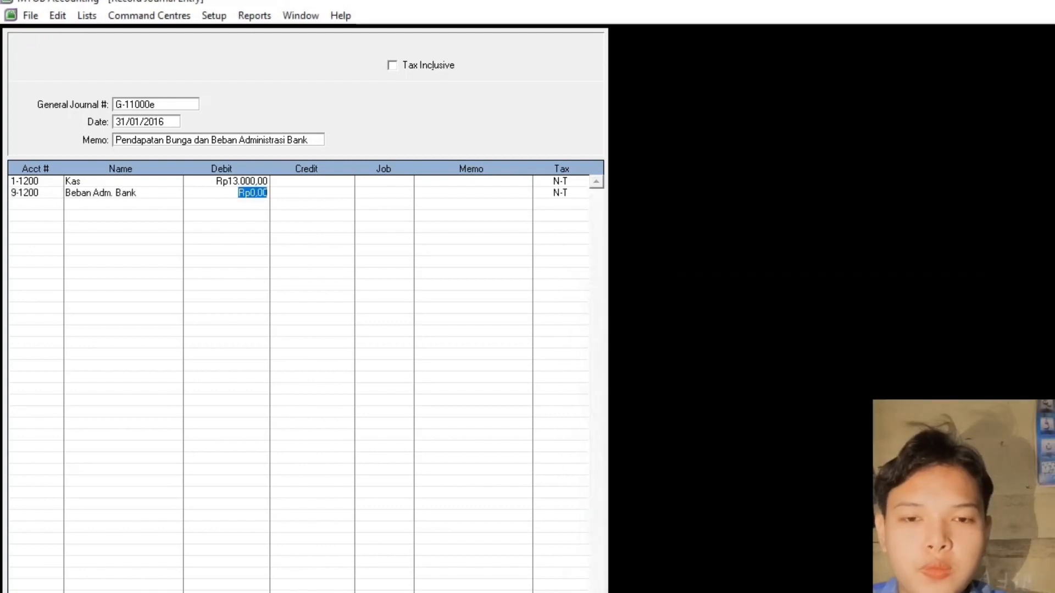
{"action": "type", "text": "9500"}
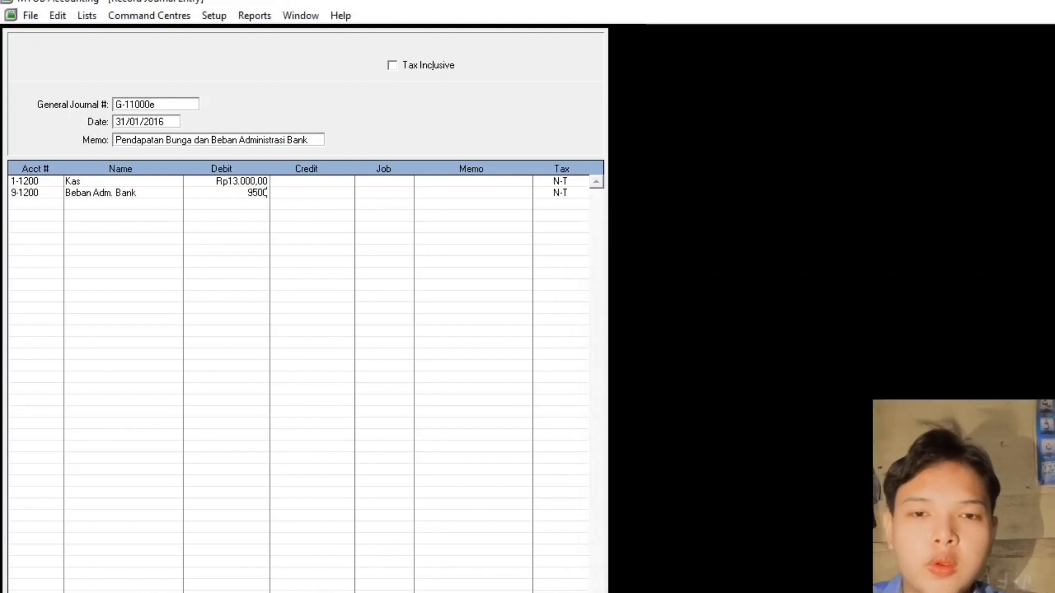
{"action": "key", "text": "Return"}
{"action": "left_click", "coordinate": [55, 204]}
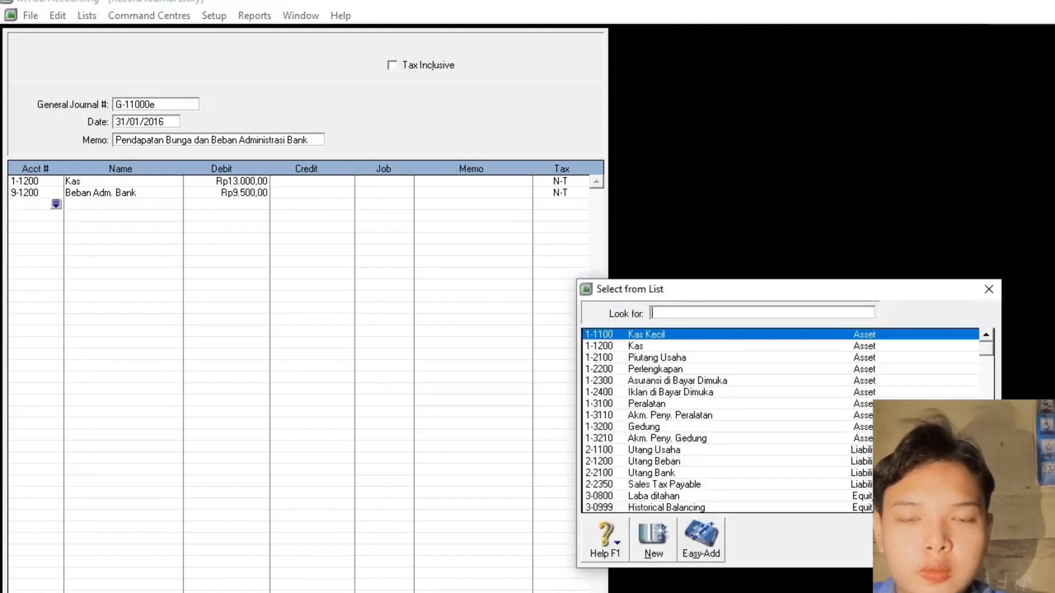
{"action": "key", "text": "Escape"}
{"action": "left_click", "coordinate": [56, 204]}
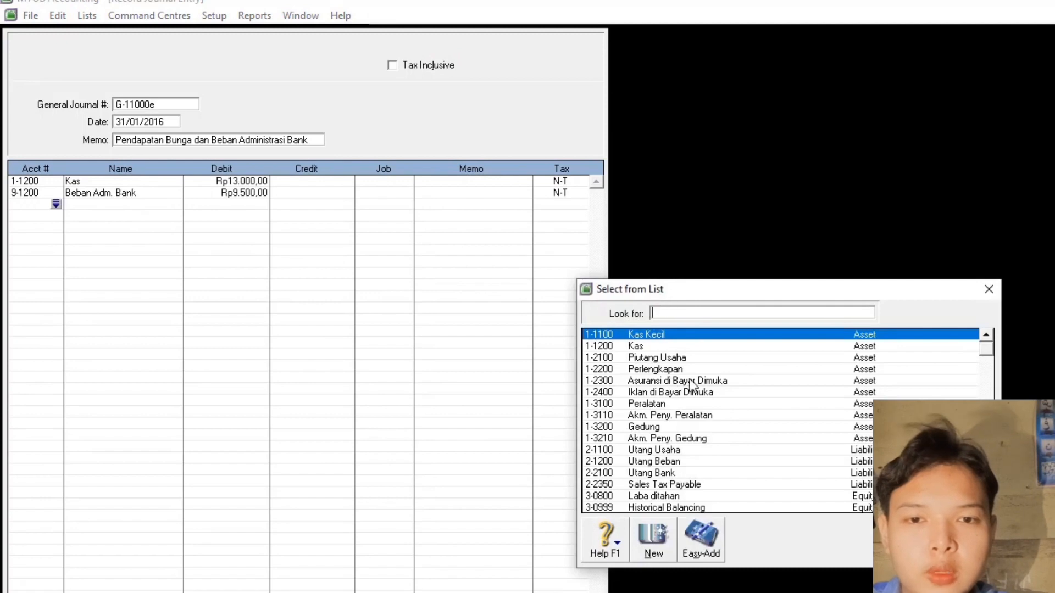
{"action": "type", "text": "8"}
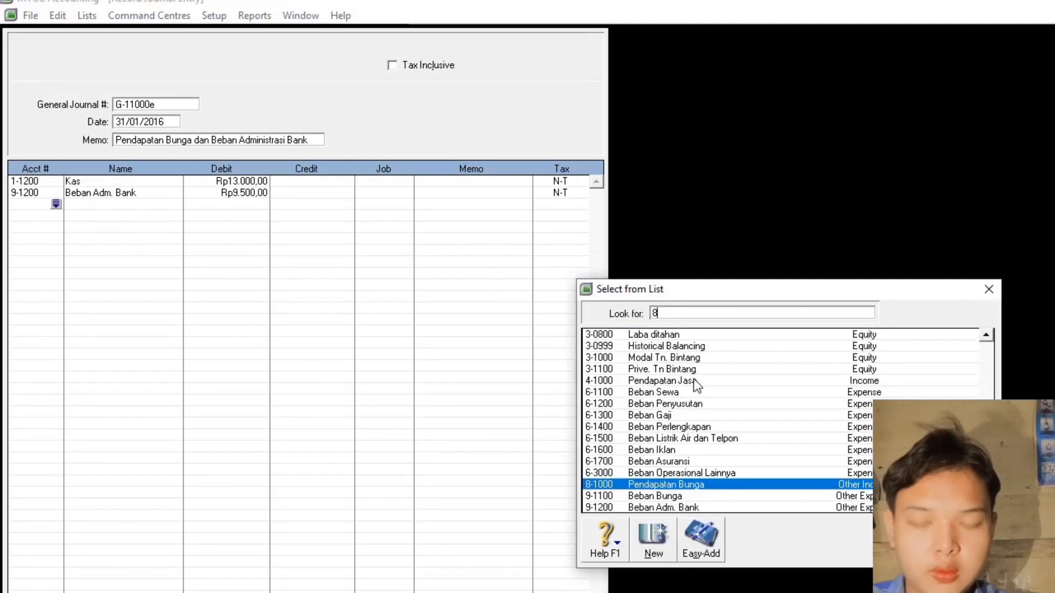
{"action": "double_click", "coordinate": [686, 484]}
{"action": "left_click", "coordinate": [319, 205]}
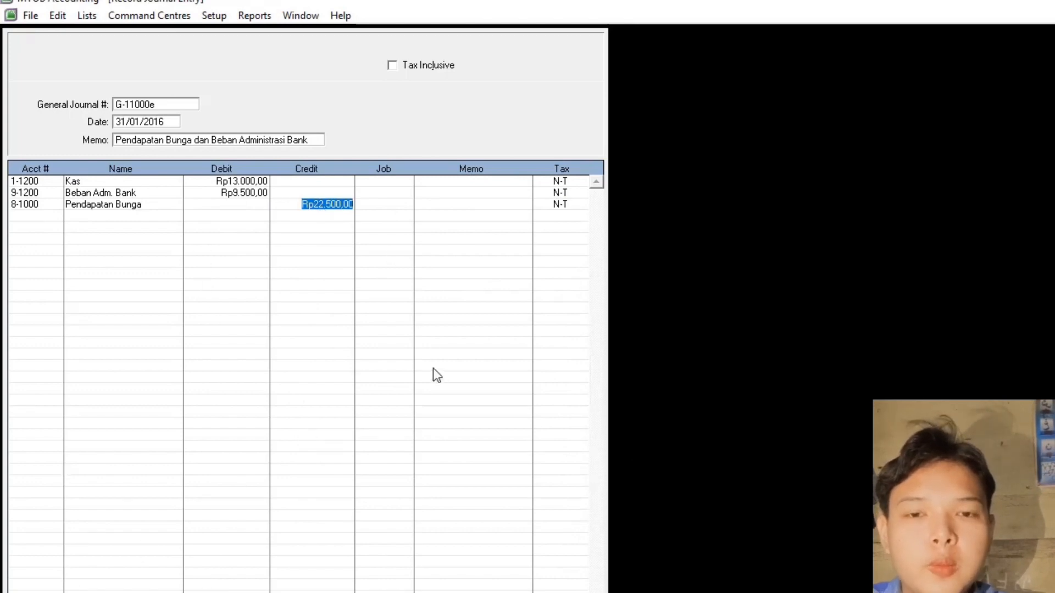
{"action": "key", "text": "Return"}
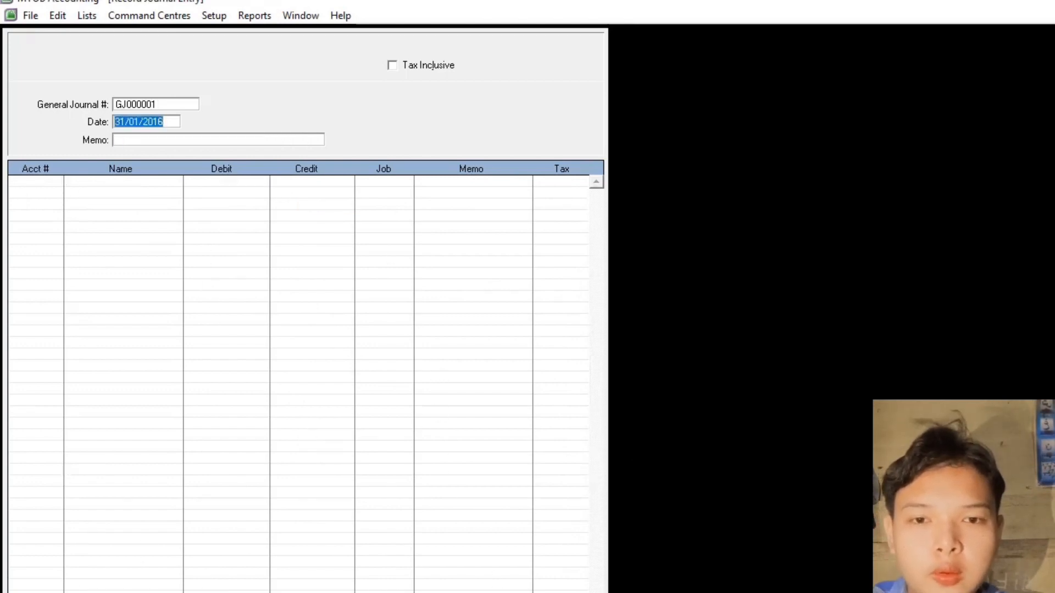
- Display the Income Statement [Accrual] for January 2016 from the reports index
{"action": "key", "text": "Escape"}
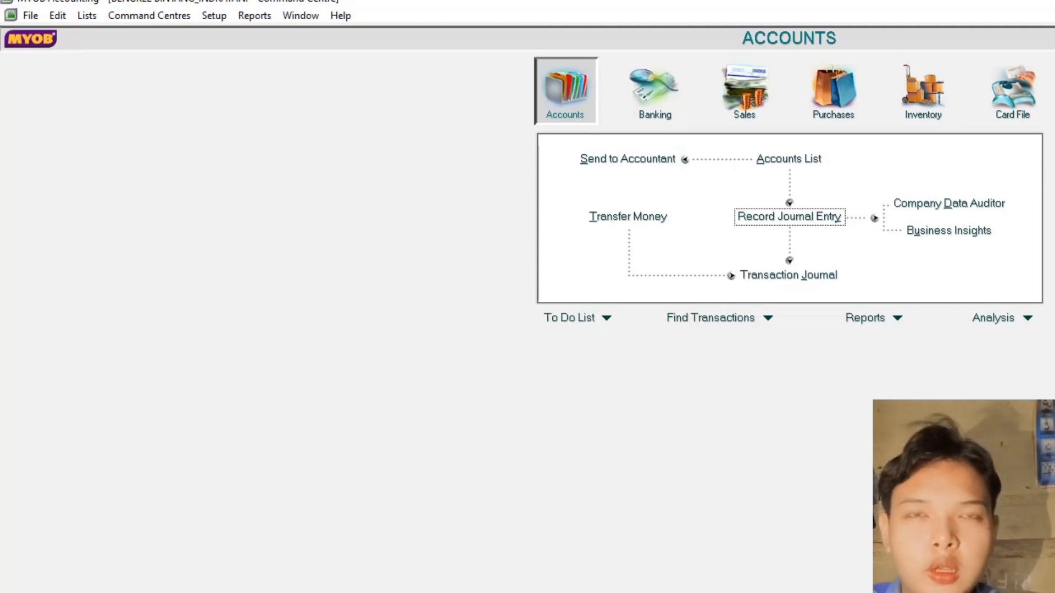
{"action": "left_click", "coordinate": [260, 19]}
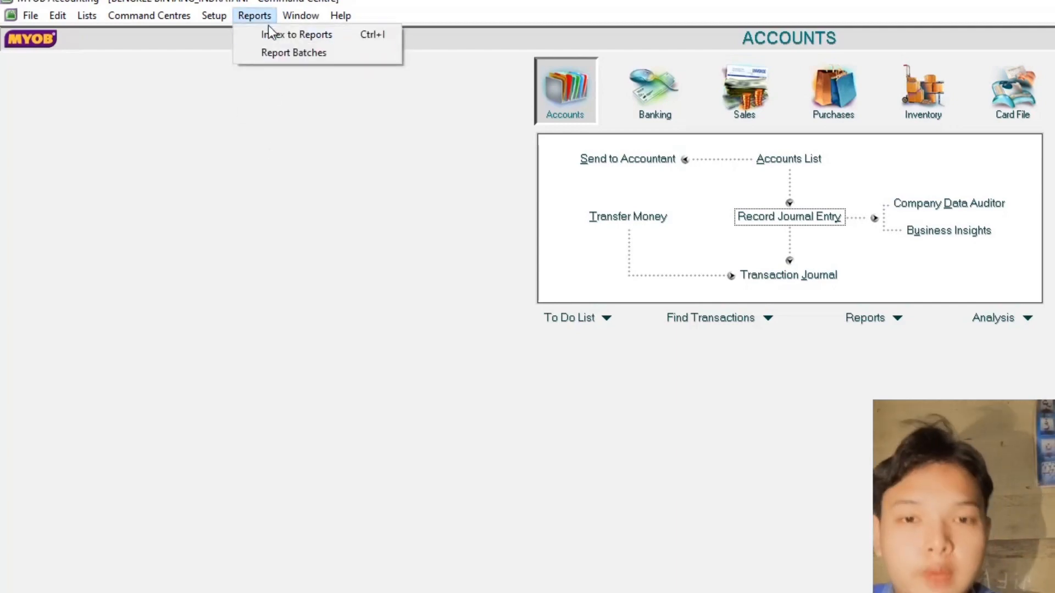
{"action": "left_click", "coordinate": [275, 35]}
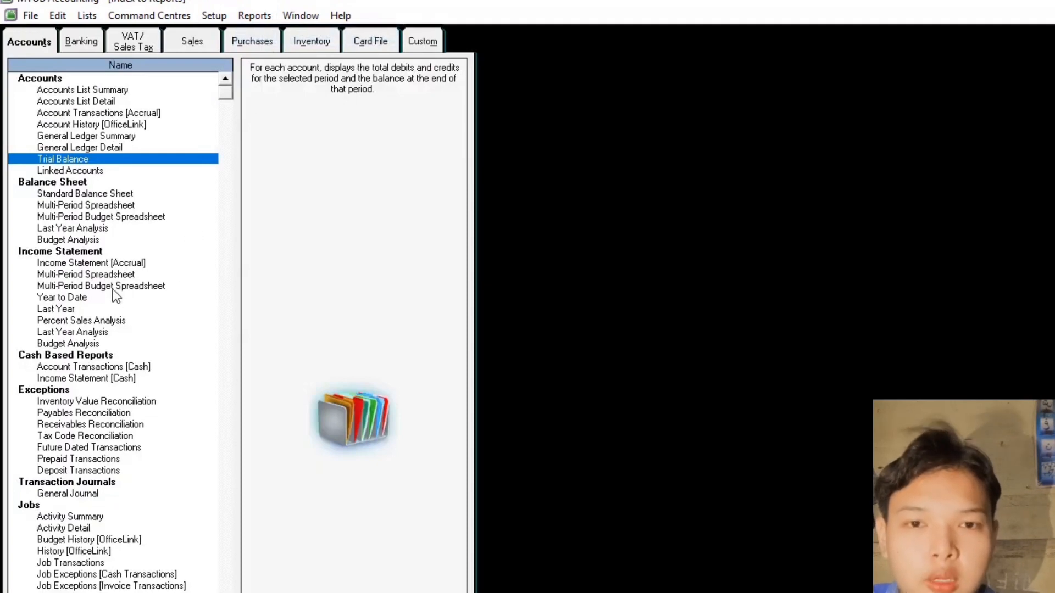
{"action": "double_click", "coordinate": [78, 262]}
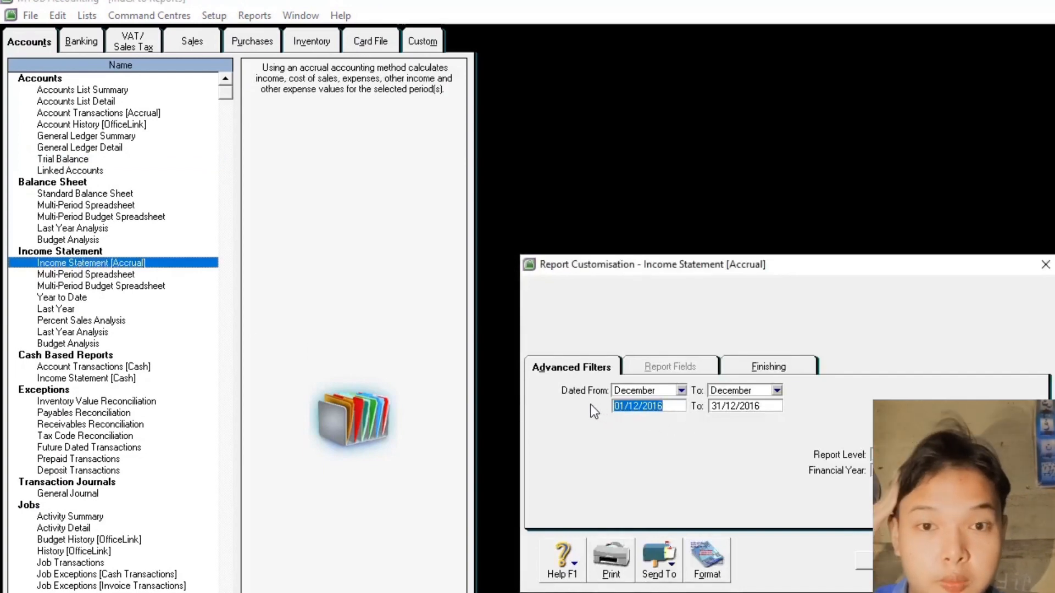
{"action": "left_click", "coordinate": [681, 390]}
{"action": "left_click", "coordinate": [632, 403]}
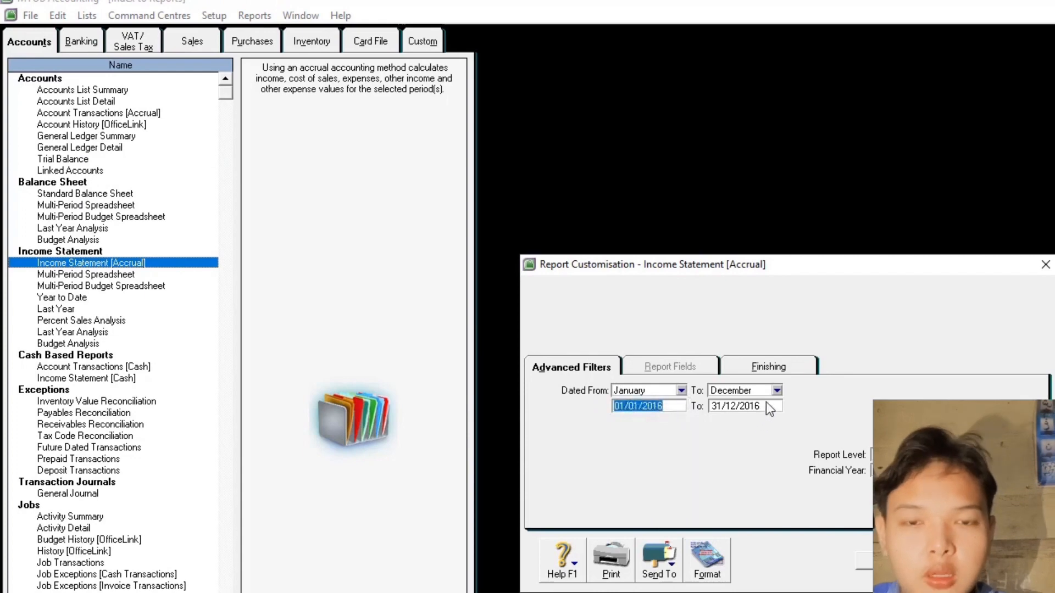
{"action": "left_click", "coordinate": [777, 390]}
{"action": "left_click", "coordinate": [750, 409]}
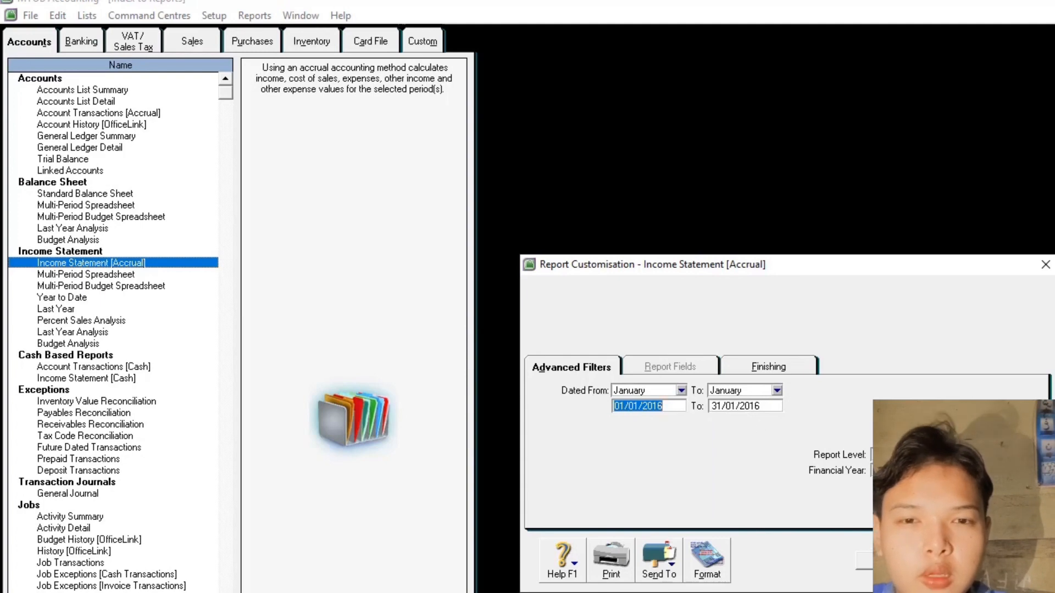
{"action": "left_click", "coordinate": [1001, 561]}
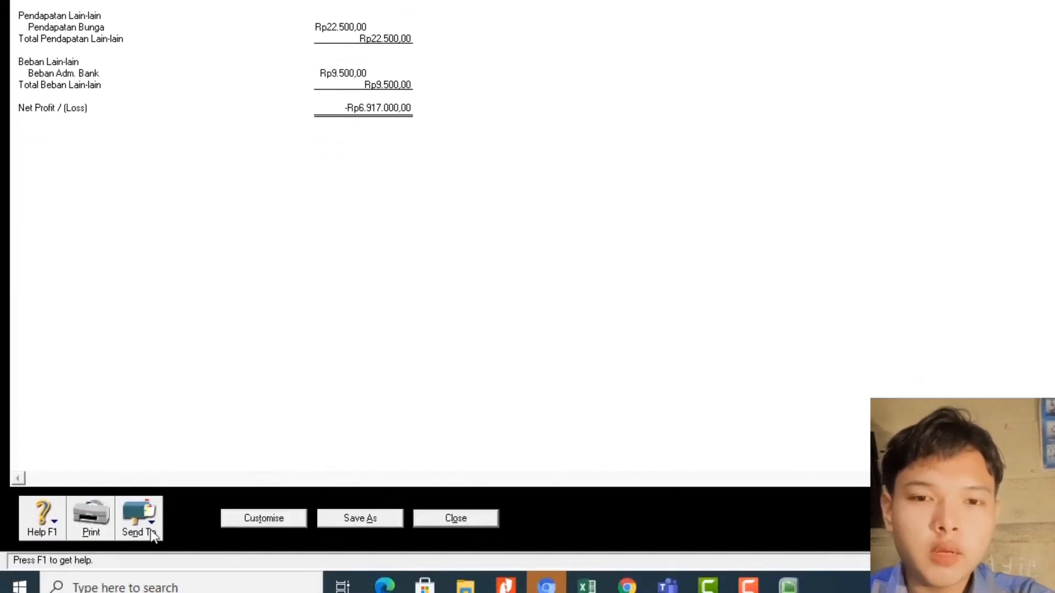
- Send the income statement to PDF, appending the student's name to the file name
{"action": "left_click", "coordinate": [152, 535]}
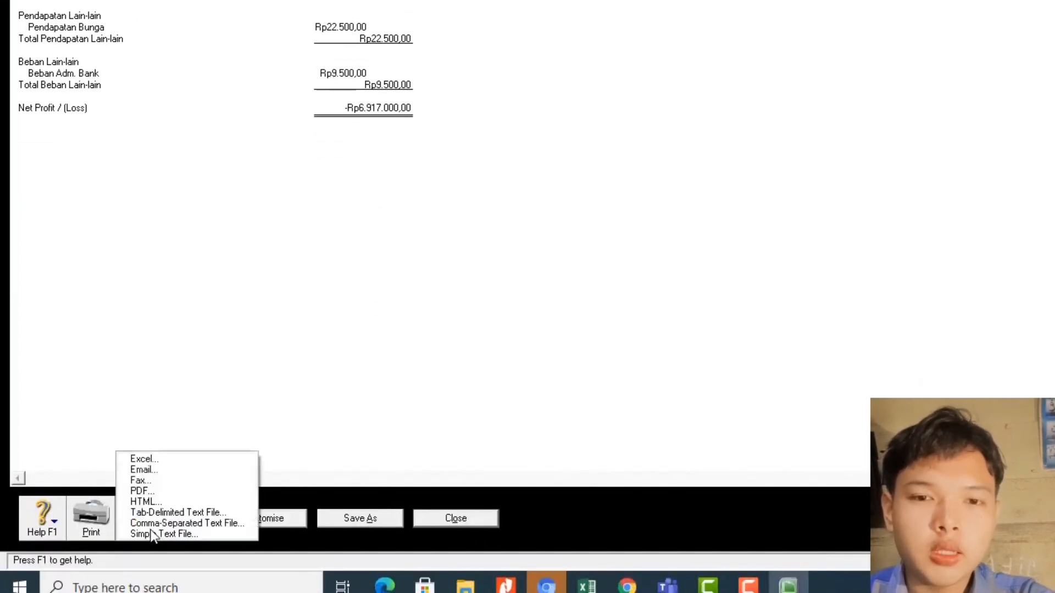
{"action": "left_click", "coordinate": [144, 489]}
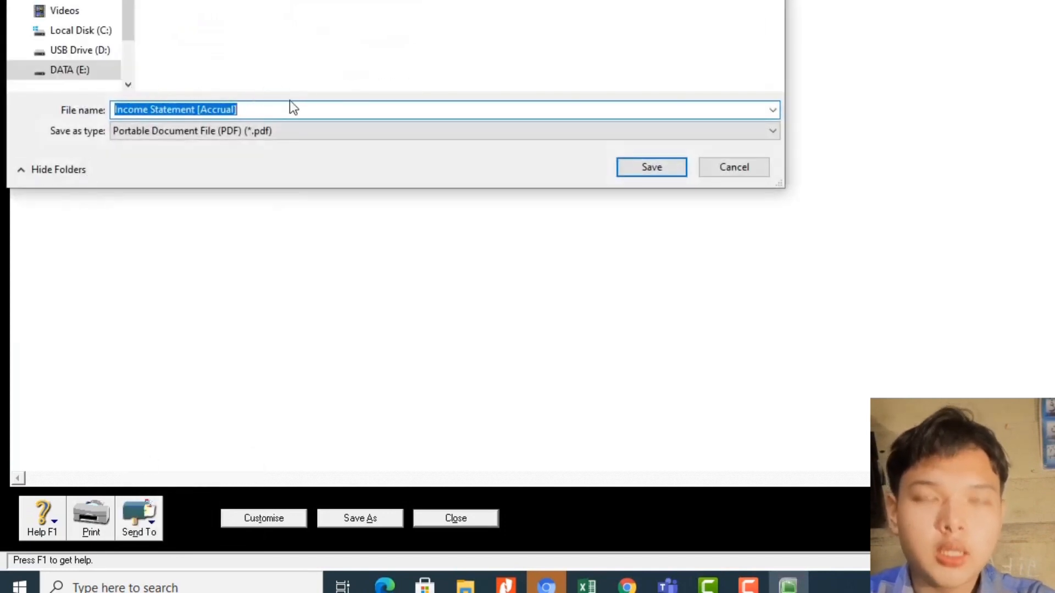
{"action": "left_click", "coordinate": [278, 113]}
{"action": "type", "text": "_"}
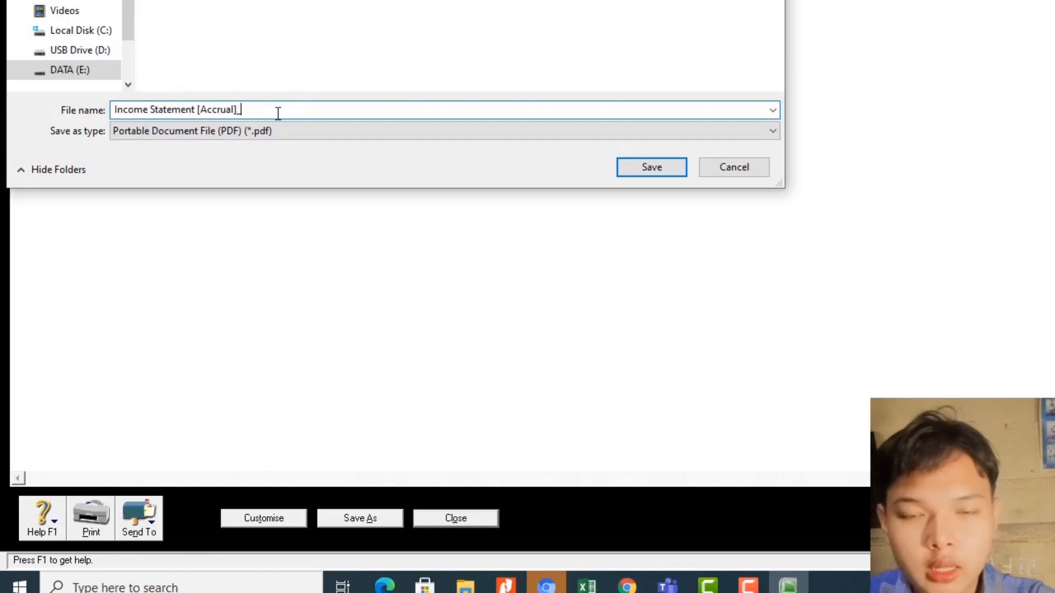
{"action": "type", "text": "INDONES"}
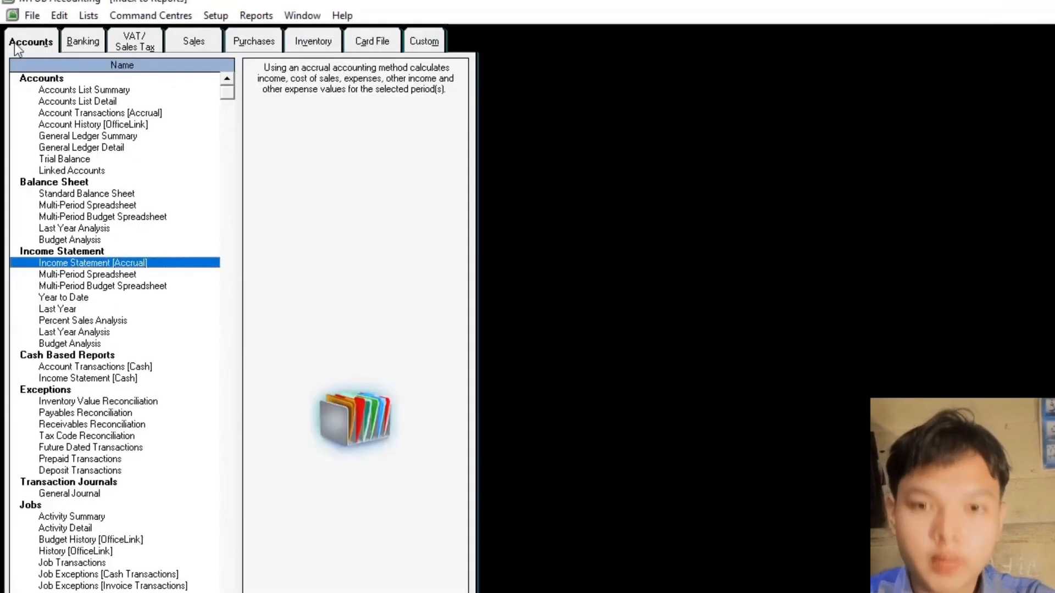
- Display the Standard Balance Sheet as of January 2016
{"action": "left_click", "coordinate": [15, 44]}
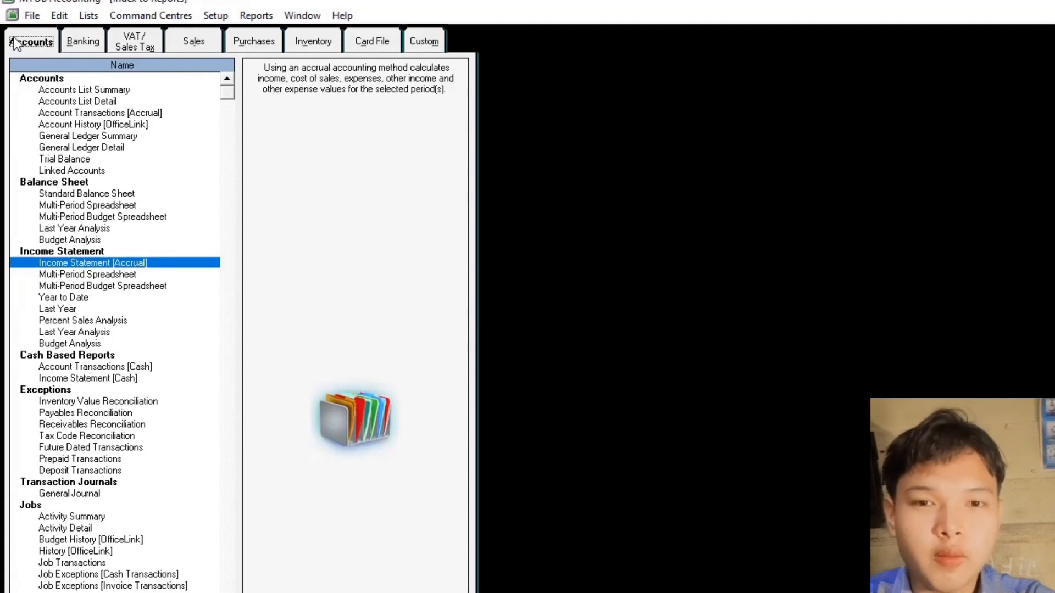
{"action": "left_click", "coordinate": [64, 196]}
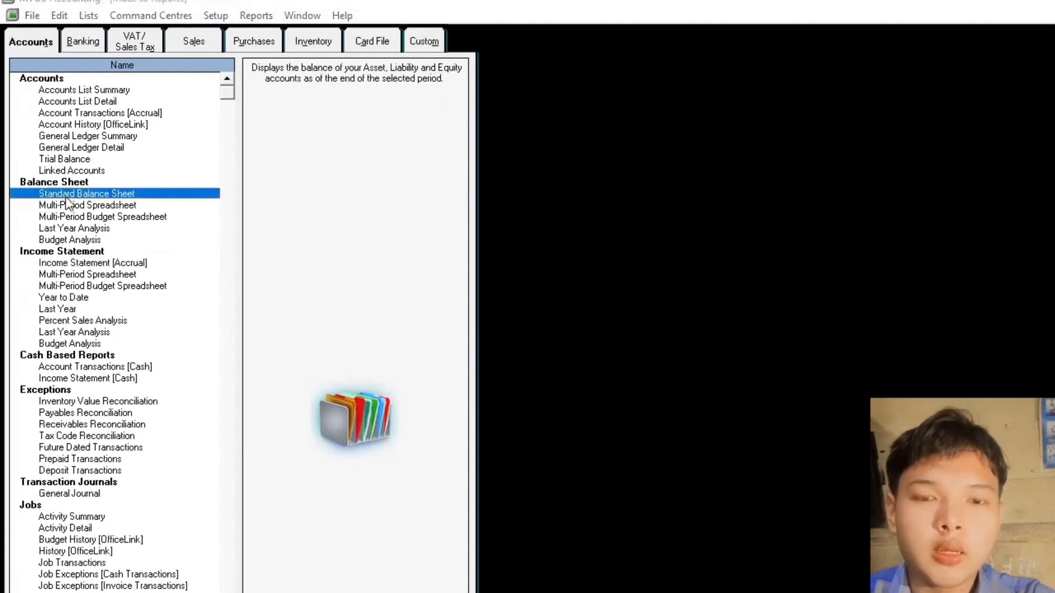
{"action": "double_click", "coordinate": [65, 196]}
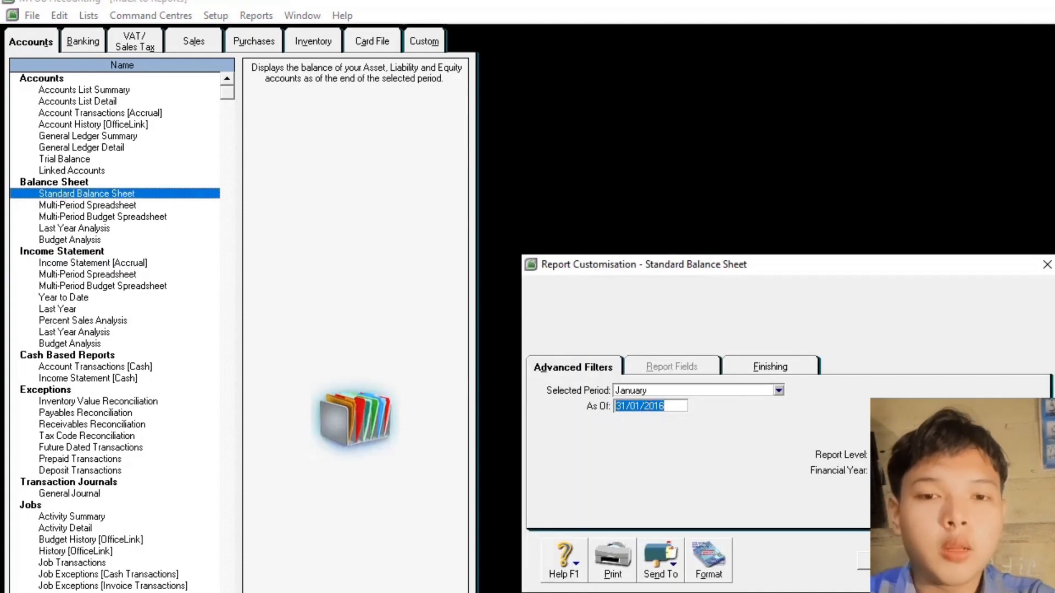
{"action": "left_click", "coordinate": [901, 560]}
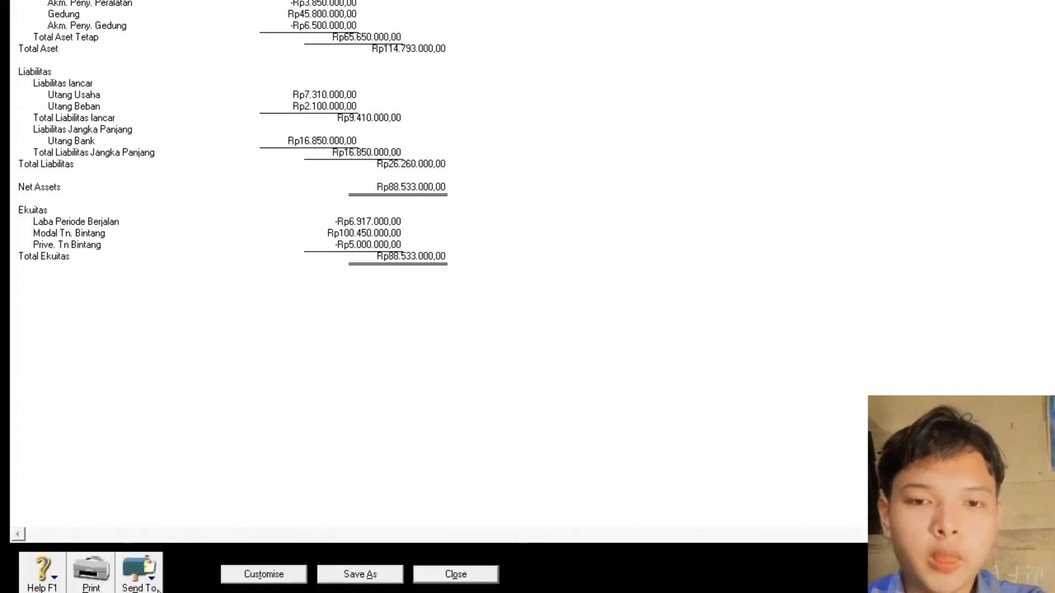
- Save the balance sheet as a PDF named with the student's name and ID, then close it
{"action": "left_click", "coordinate": [158, 589]}
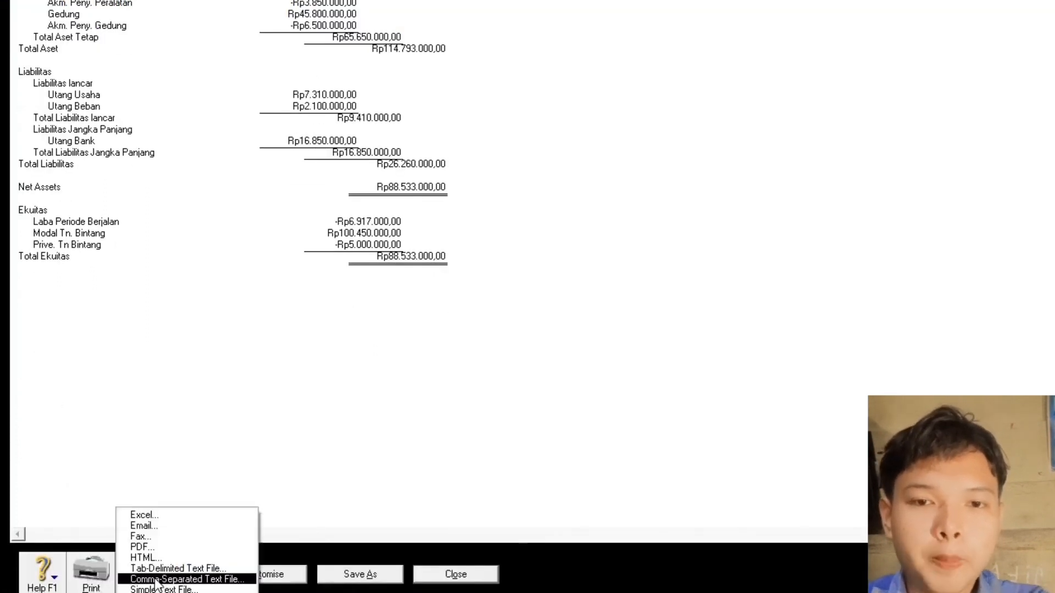
{"action": "left_click", "coordinate": [143, 547]}
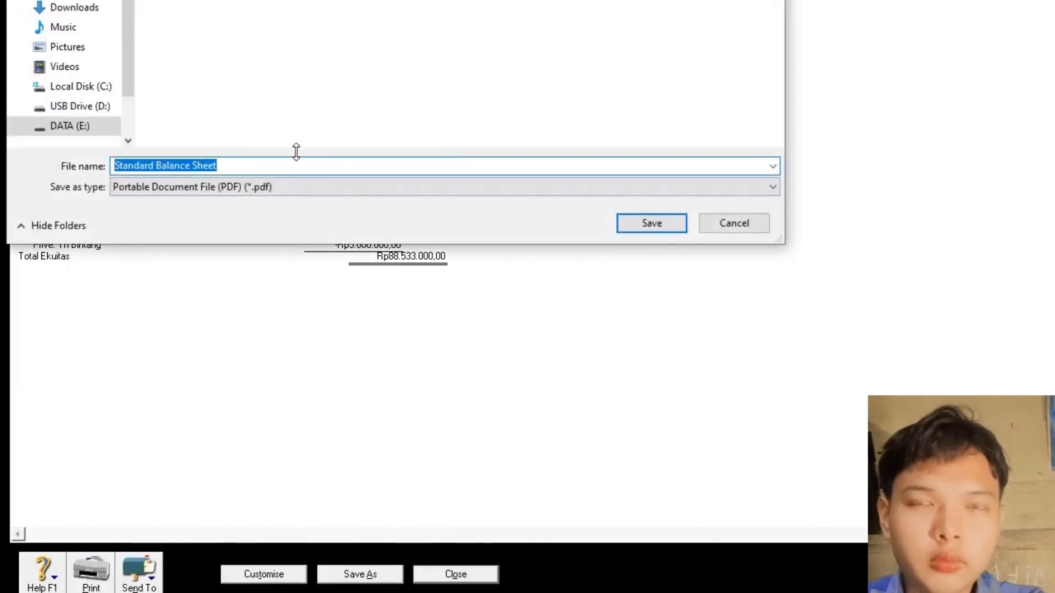
{"action": "left_click", "coordinate": [268, 164]}
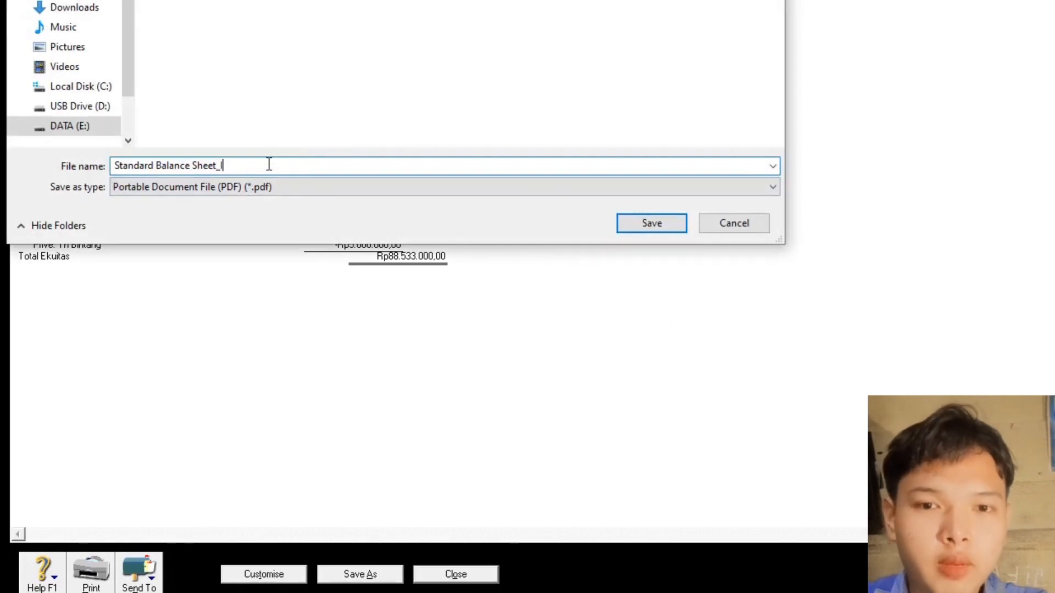
{"action": "left_click", "coordinate": [656, 226]}
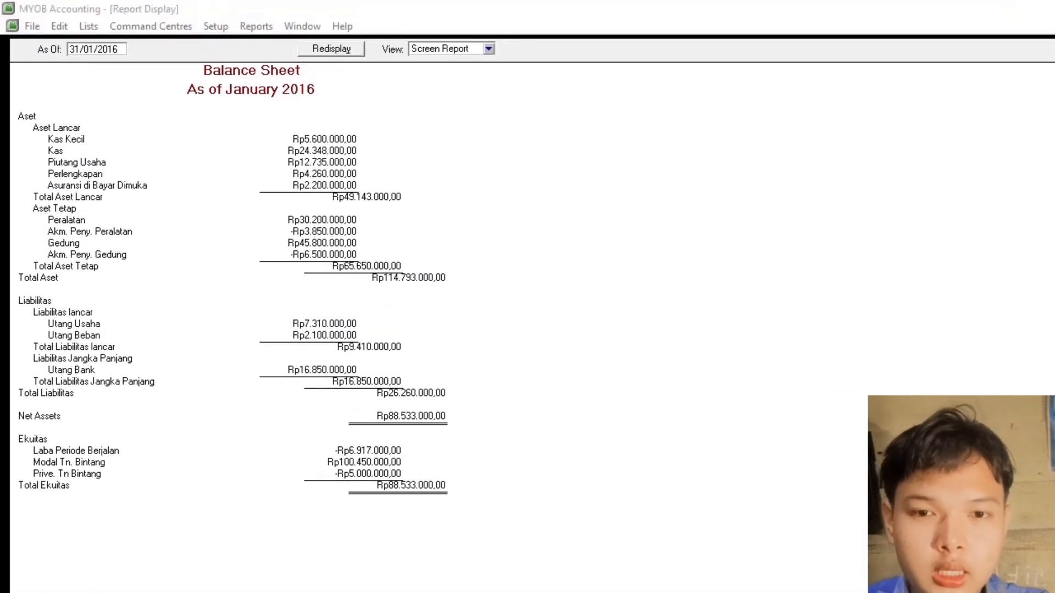
{"action": "key", "text": "Escape"}
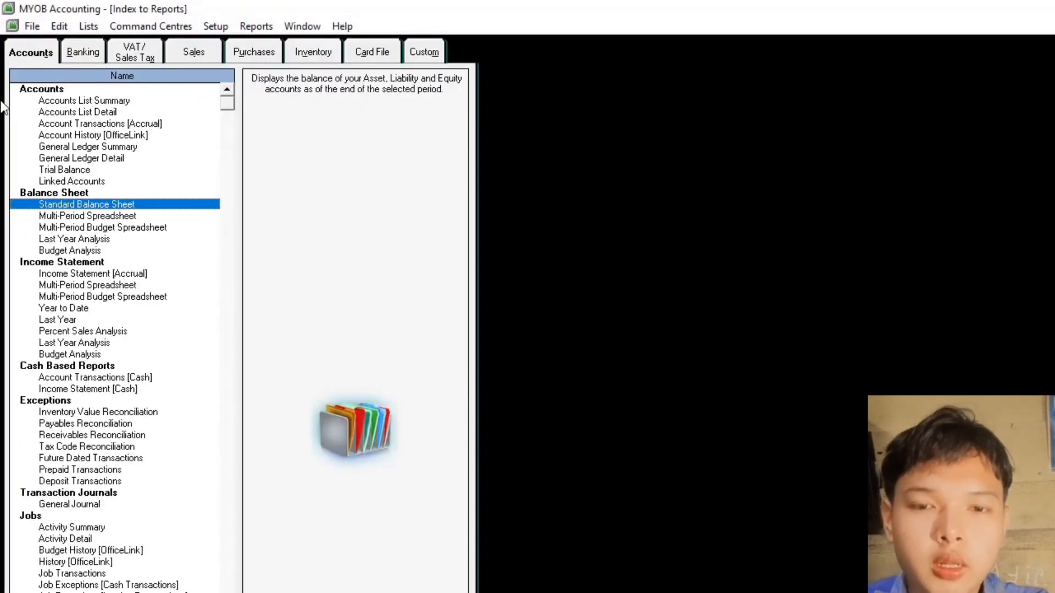
- Display the January 2016 Statement of Cash Flow from the Banking reports
{"action": "left_click", "coordinate": [83, 52]}
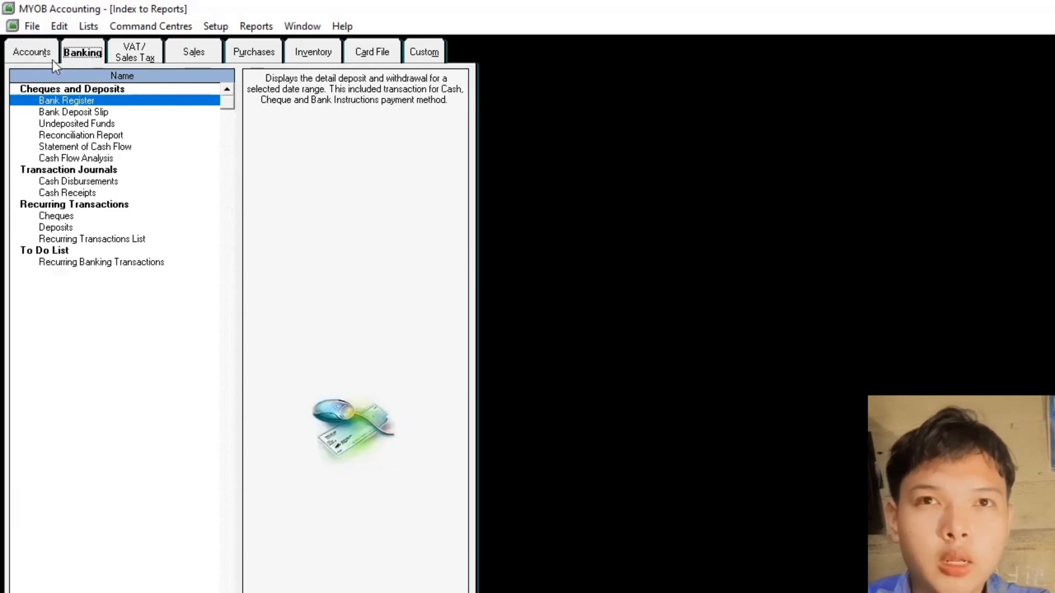
{"action": "left_click", "coordinate": [33, 52]}
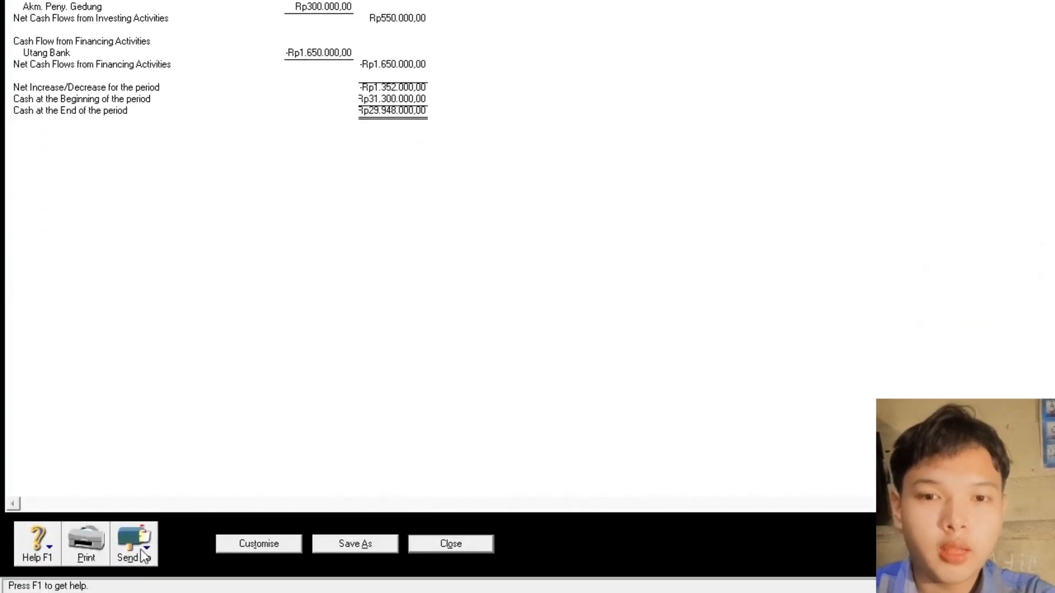
{"action": "left_click", "coordinate": [144, 556]}
- Save the cash flow statement as a PDF with the student's name and ID appended
{"action": "left_click", "coordinate": [160, 519]}
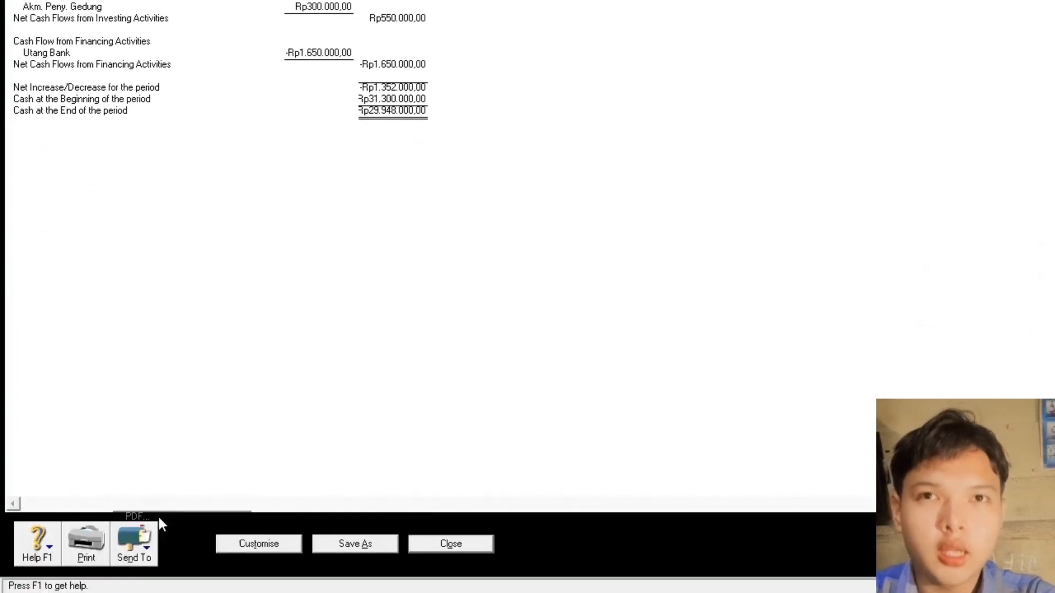
{"action": "left_click", "coordinate": [261, 133]}
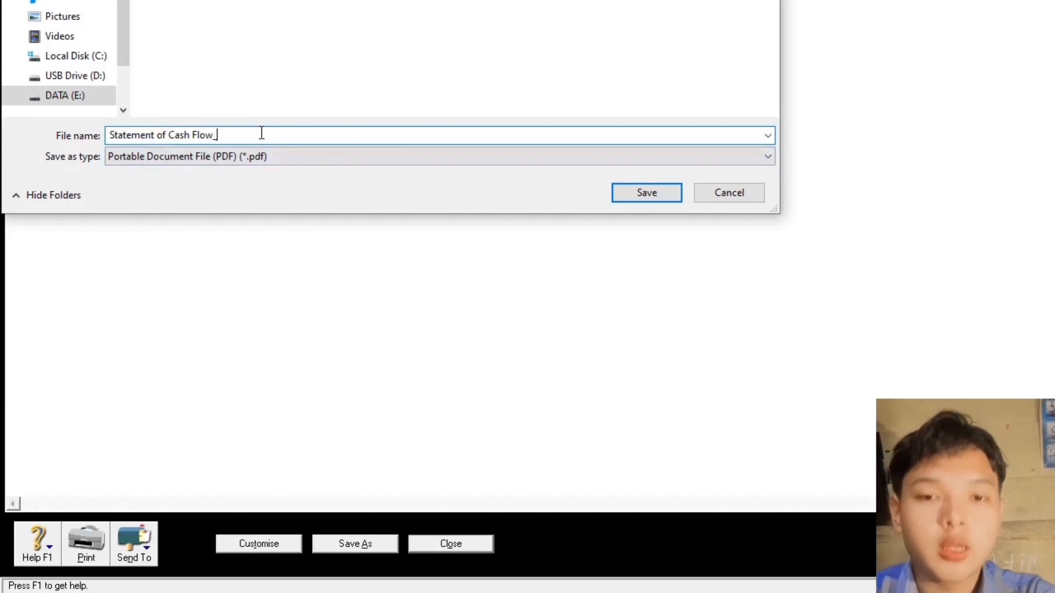
{"action": "type", "text": "_"}
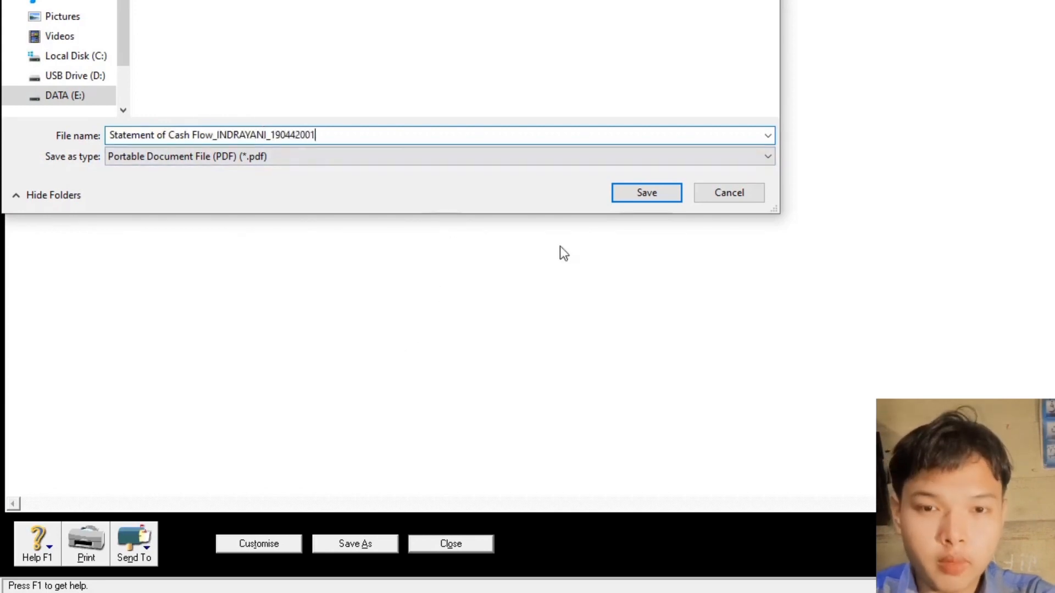
{"action": "left_click", "coordinate": [653, 193]}
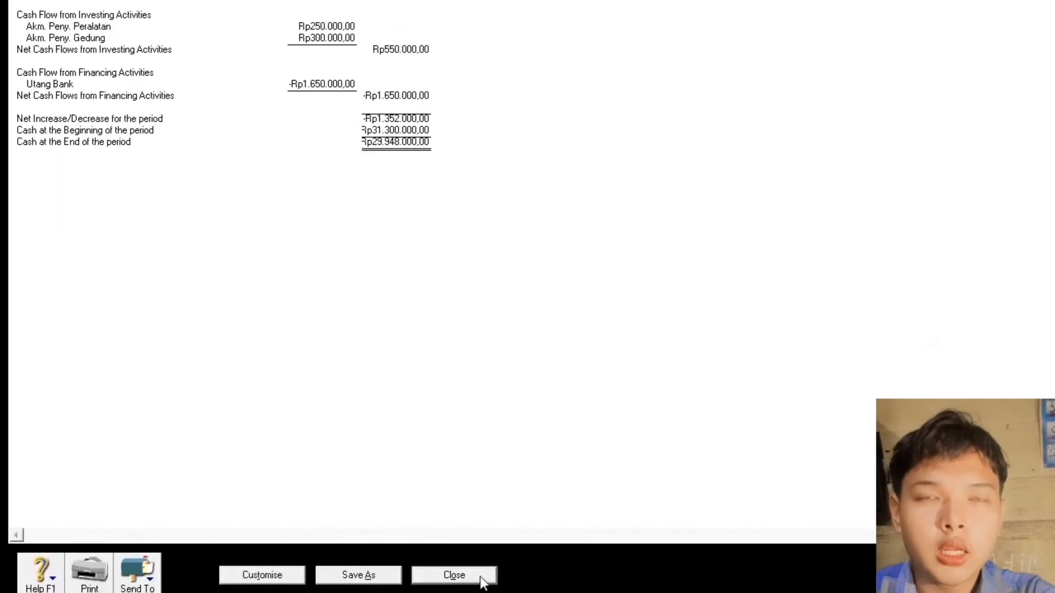
- Close the report and index, then exit MYOB without a session report or backup
{"action": "left_click", "coordinate": [481, 577]}
{"action": "left_click", "coordinate": [417, 583]}
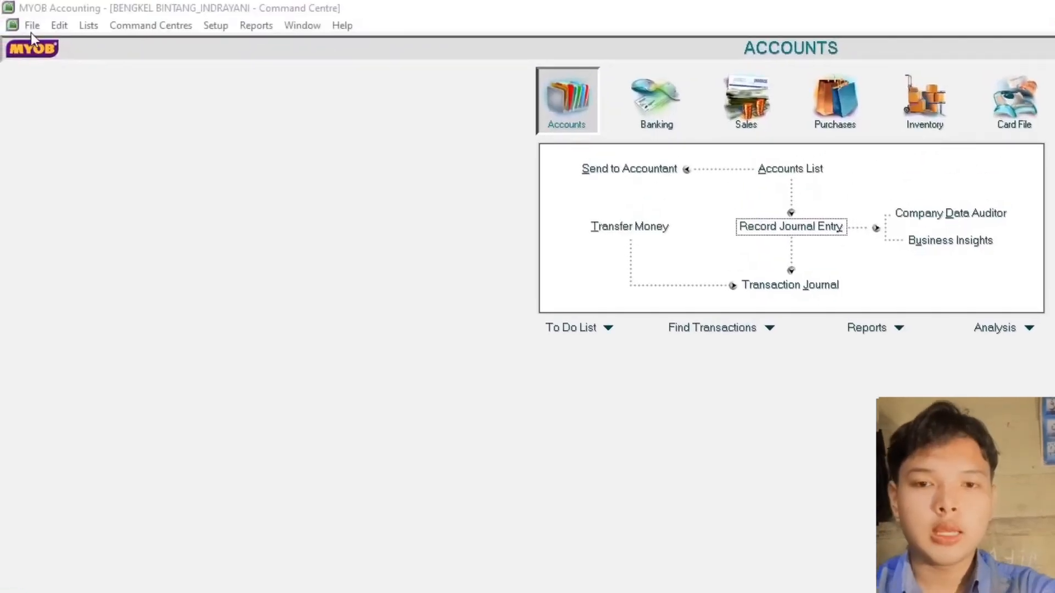
{"action": "left_click", "coordinate": [31, 26]}
{"action": "left_click", "coordinate": [58, 351]}
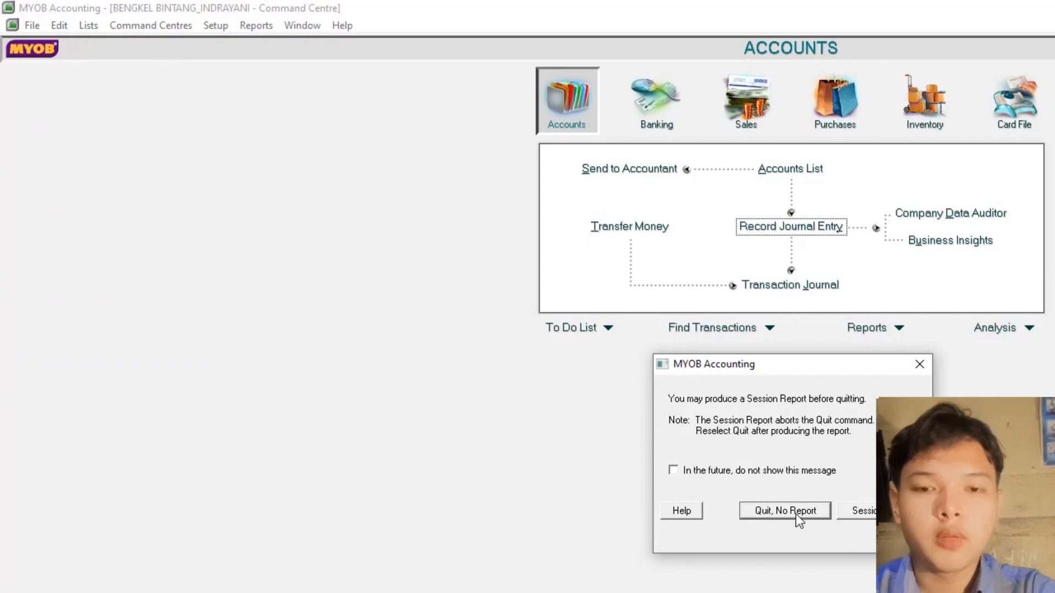
{"action": "left_click", "coordinate": [795, 513]}
{"action": "left_click", "coordinate": [826, 566]}
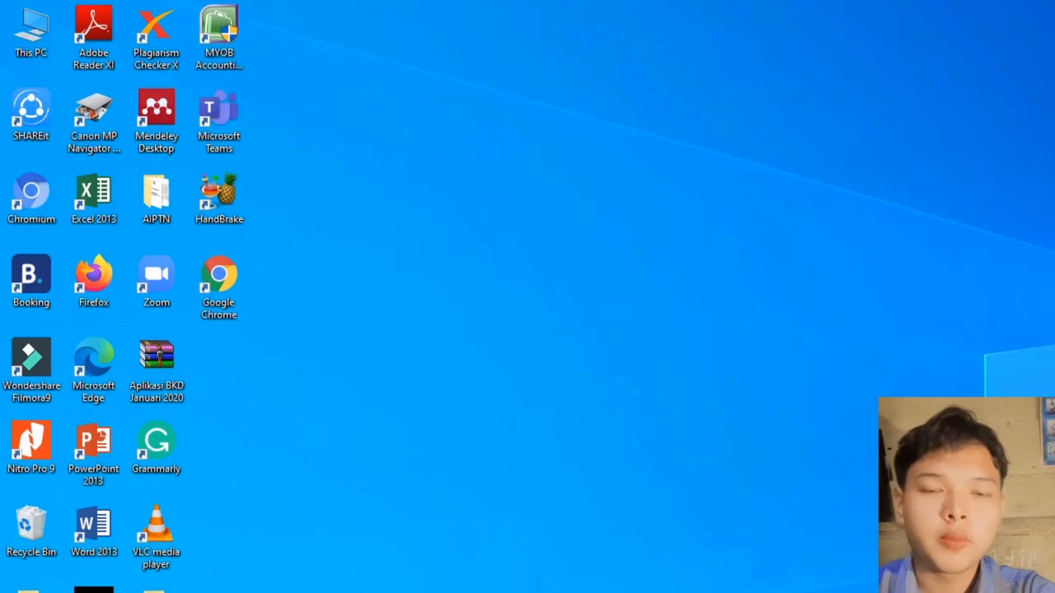
- Open DATA (E:) > KOMPUTER AKUNTANSI_IIIA in File Explorer and widen the Name column to show full PDF names
{"action": "left_click", "coordinate": [254, 592]}
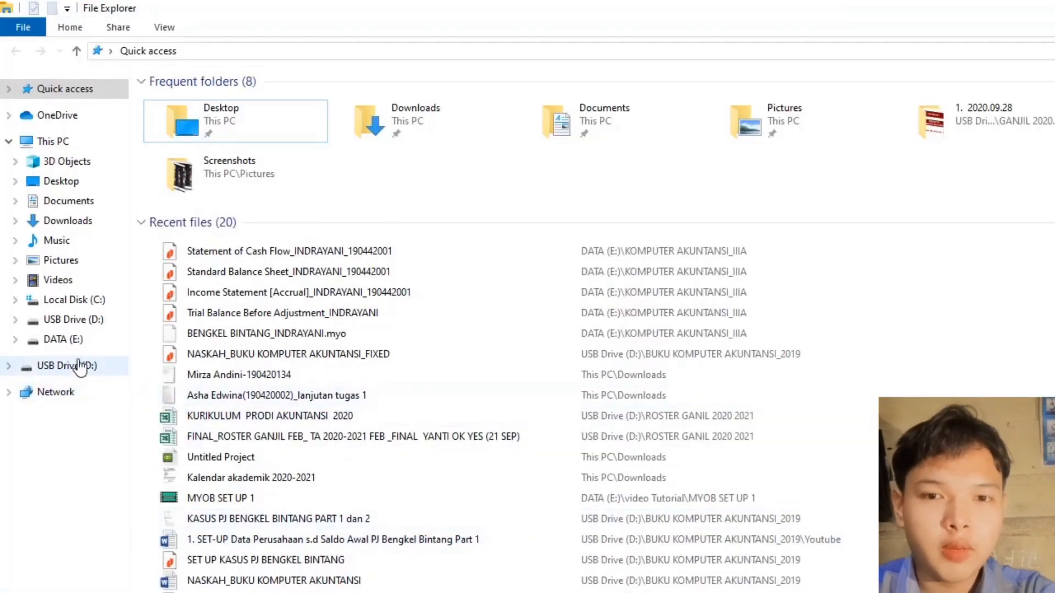
{"action": "left_click", "coordinate": [74, 343]}
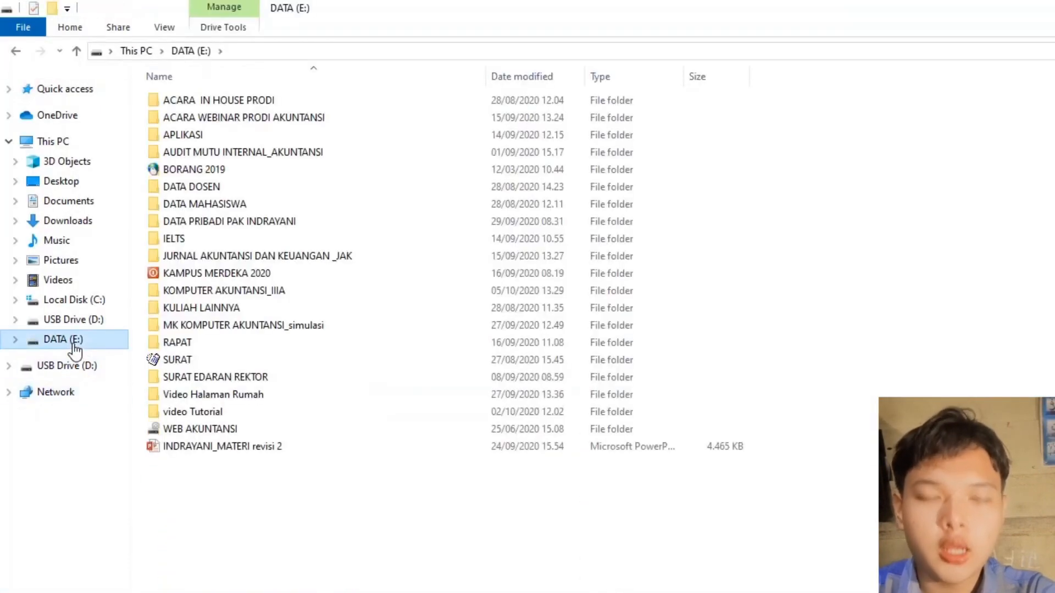
{"action": "double_click", "coordinate": [169, 292]}
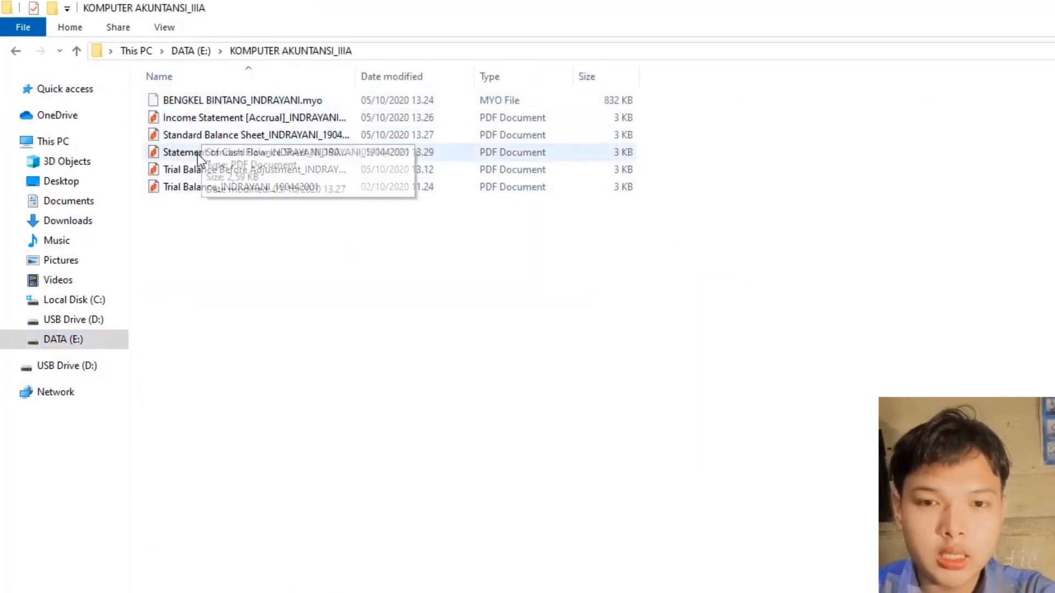
{"action": "left_click_drag", "start_coordinate": [355, 73], "coordinate": [639, 73]}
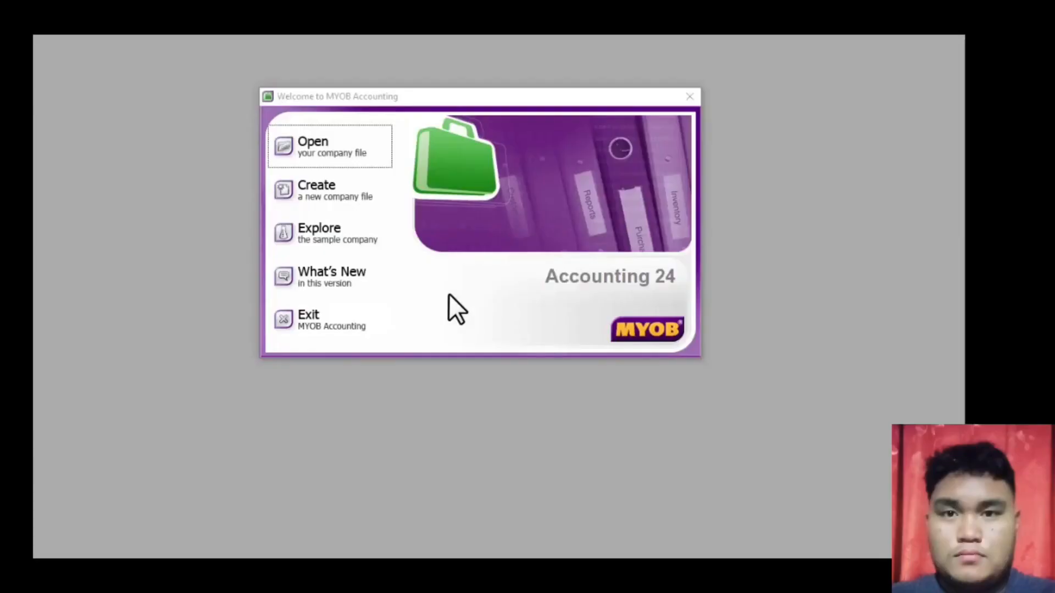
- Open the existing PT PIA ELEKTRONIK company file and sign on
{"action": "left_click", "coordinate": [327, 153]}
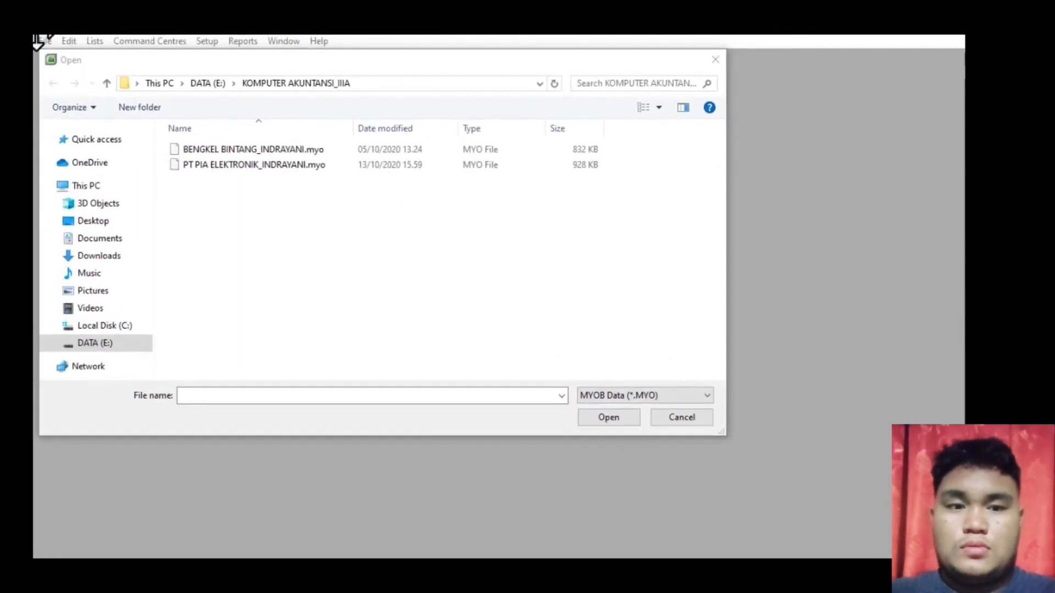
{"action": "left_click", "coordinate": [210, 163]}
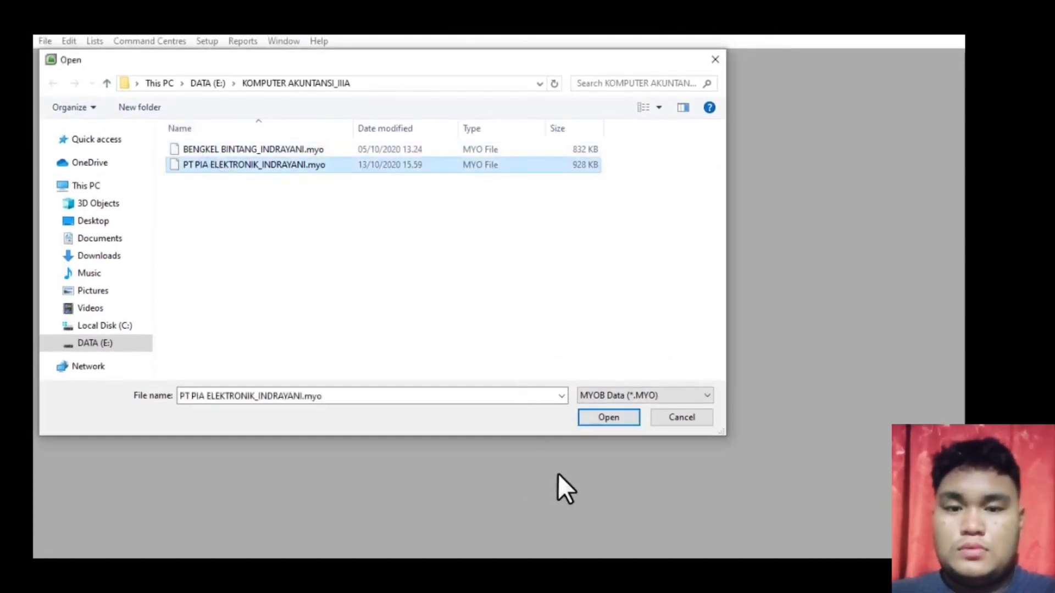
{"action": "left_click", "coordinate": [611, 417]}
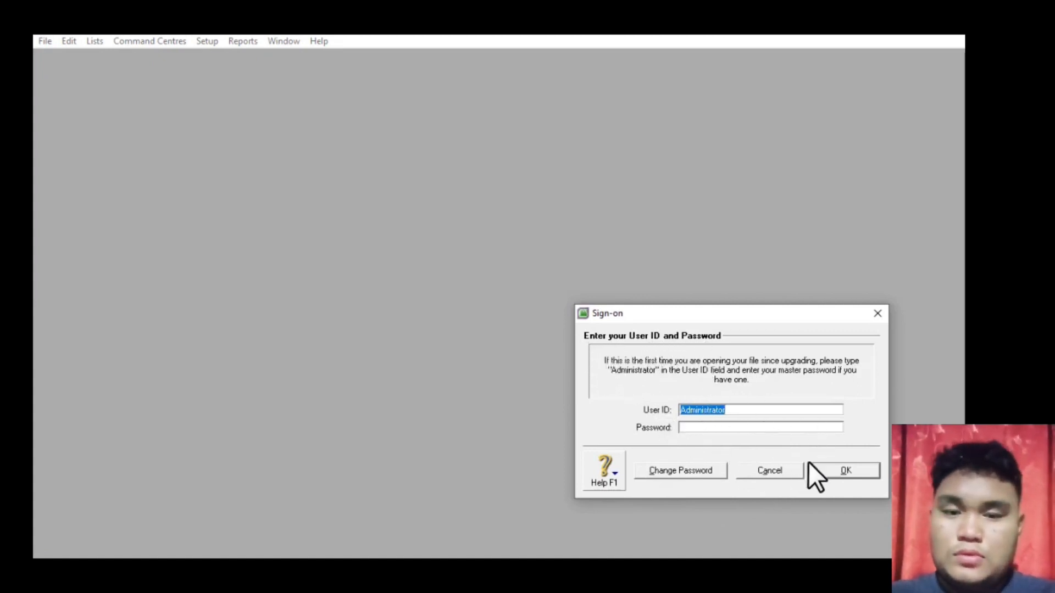
{"action": "left_click", "coordinate": [843, 472]}
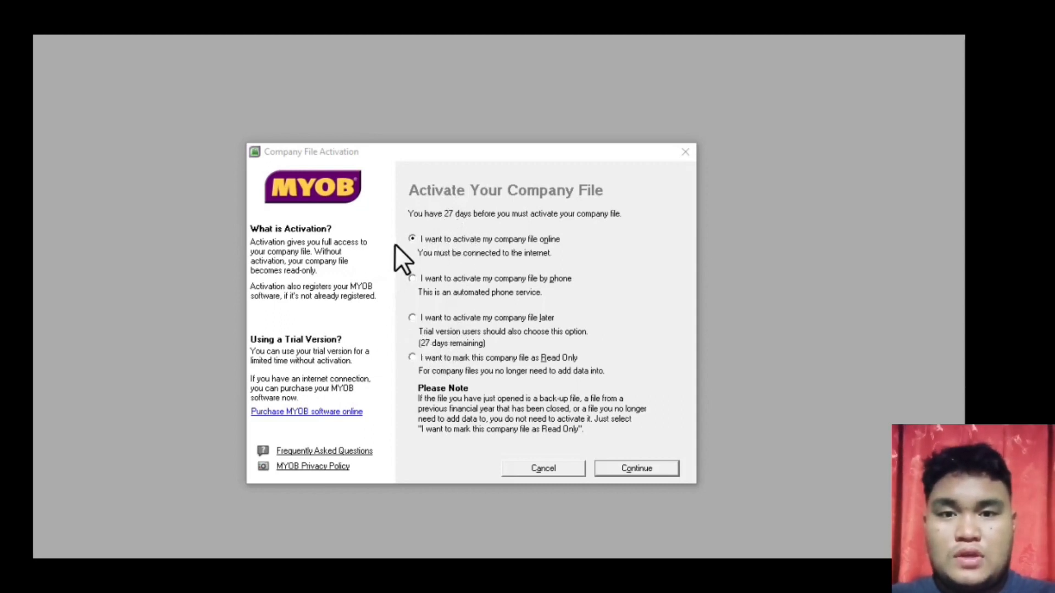
- Choose to activate the company file later, accept the 27-days notice, and skip data verification
{"action": "left_click", "coordinate": [414, 319]}
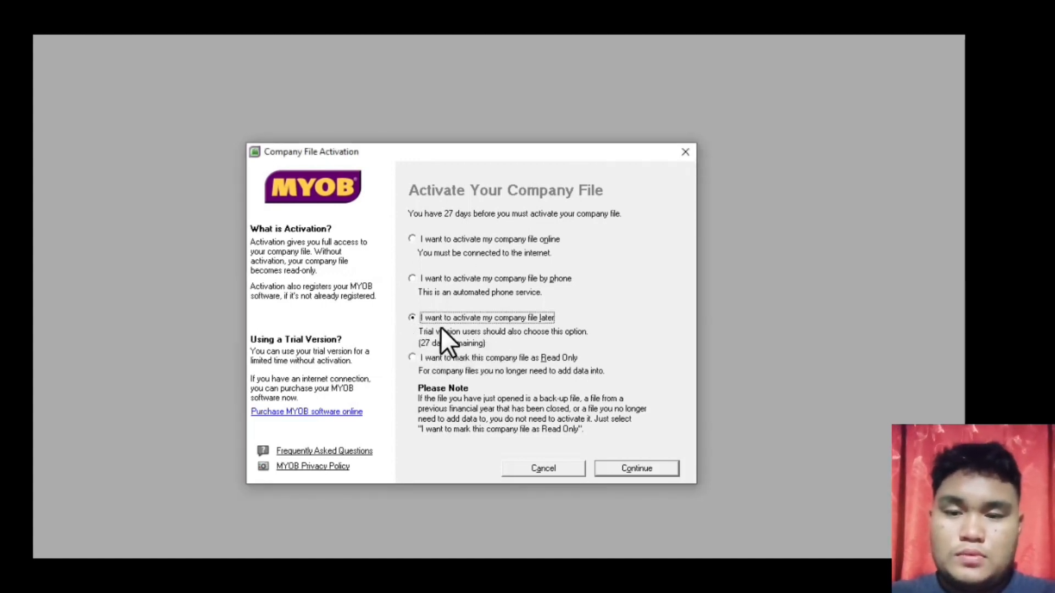
{"action": "left_click", "coordinate": [646, 466]}
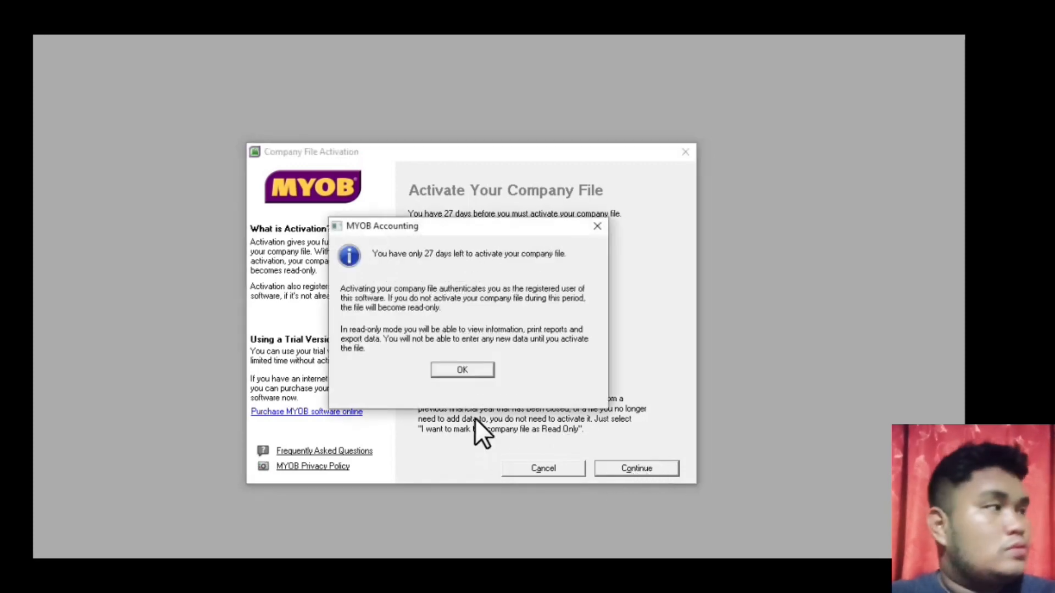
{"action": "left_click", "coordinate": [477, 373]}
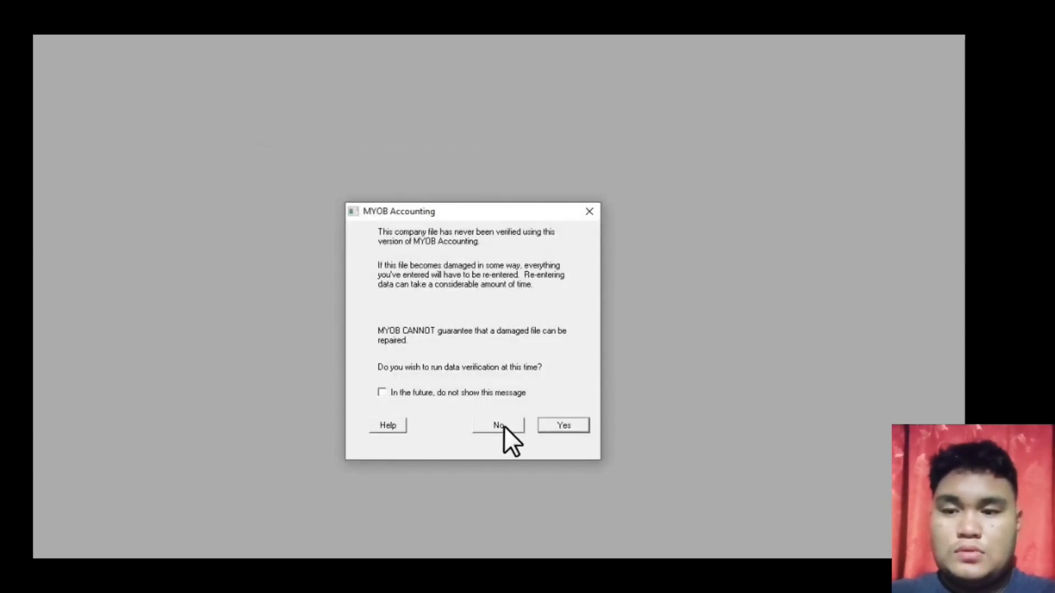
{"action": "left_click", "coordinate": [503, 426]}
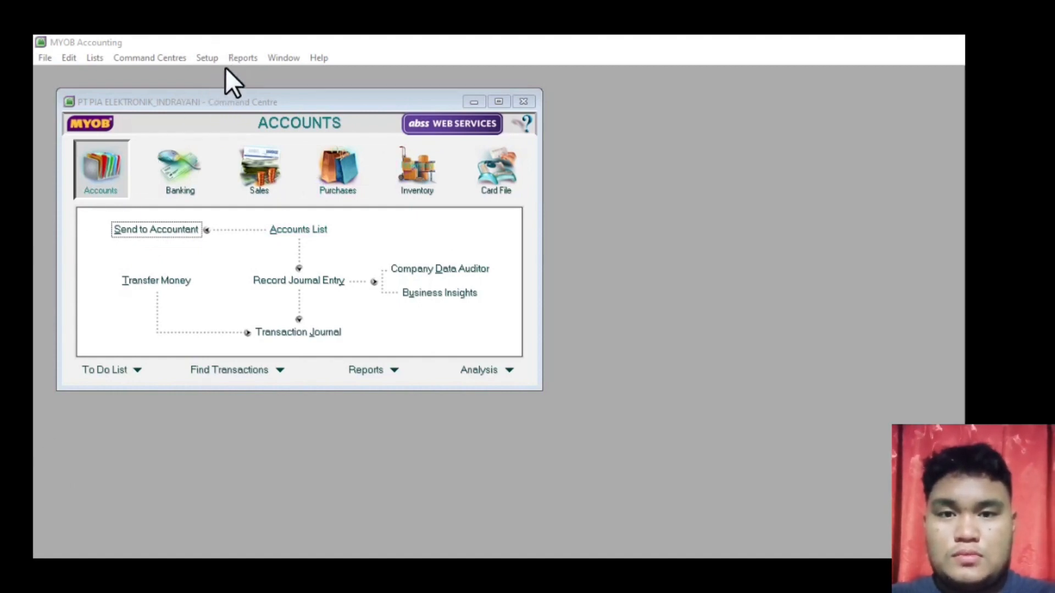
{"action": "left_click", "coordinate": [207, 59]}
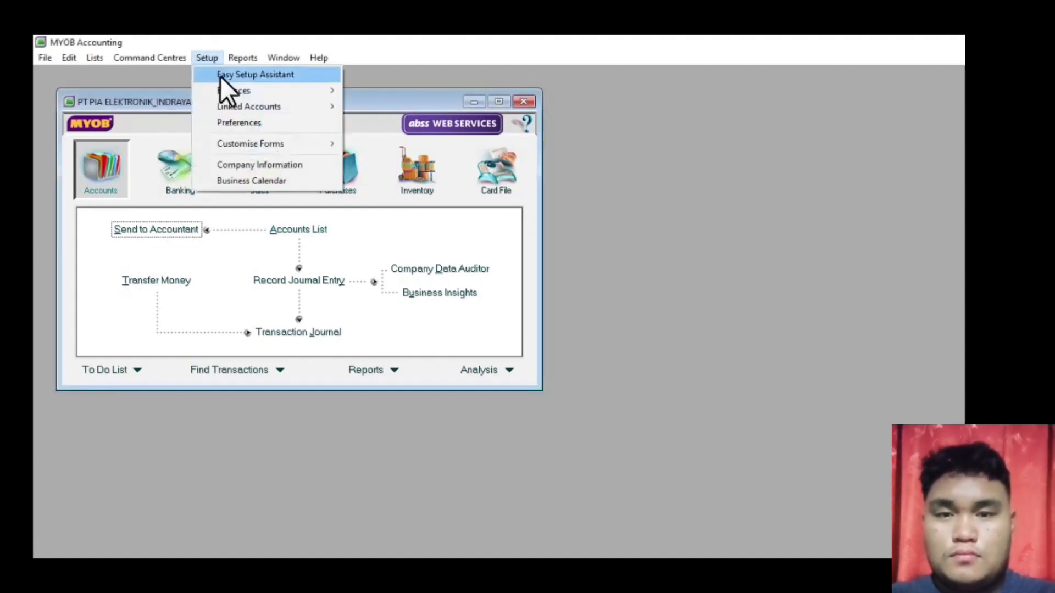
{"action": "mouse_move", "coordinate": [241, 90]}
{"action": "left_click", "coordinate": [448, 91]}
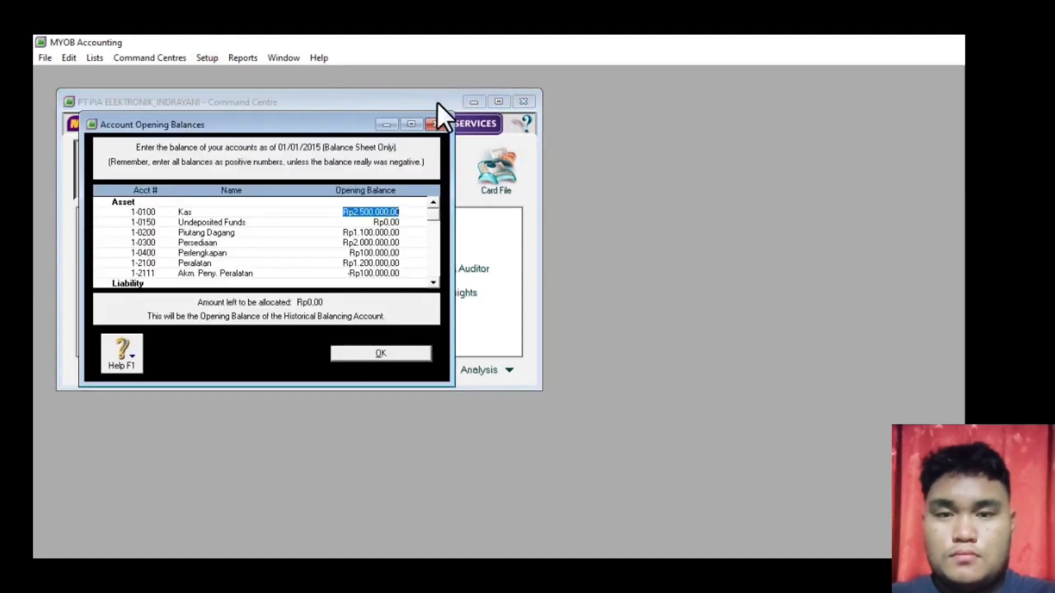
{"action": "left_click", "coordinate": [411, 123]}
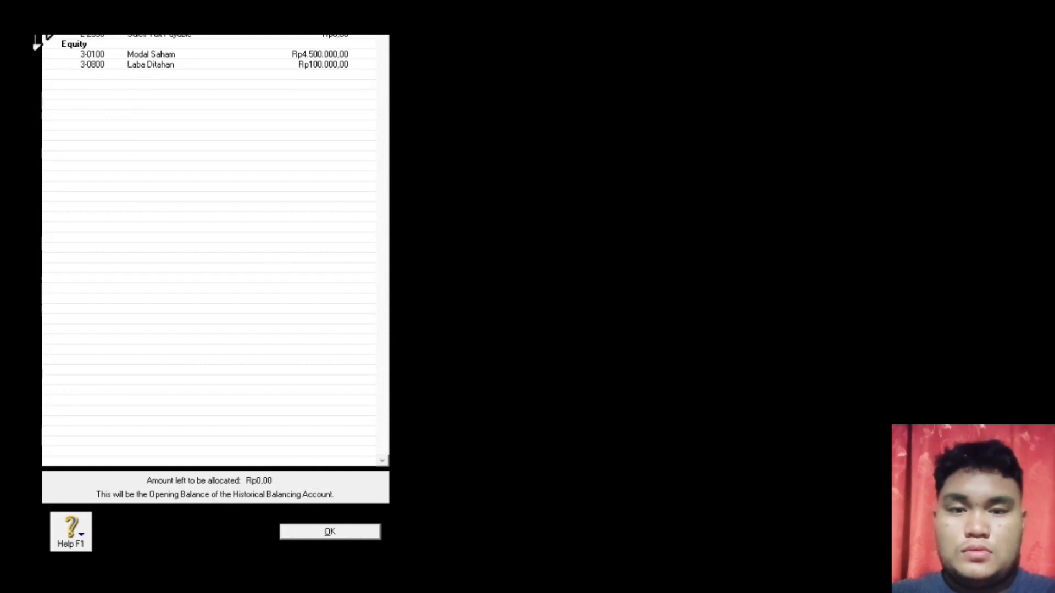
{"action": "key", "text": "Return"}
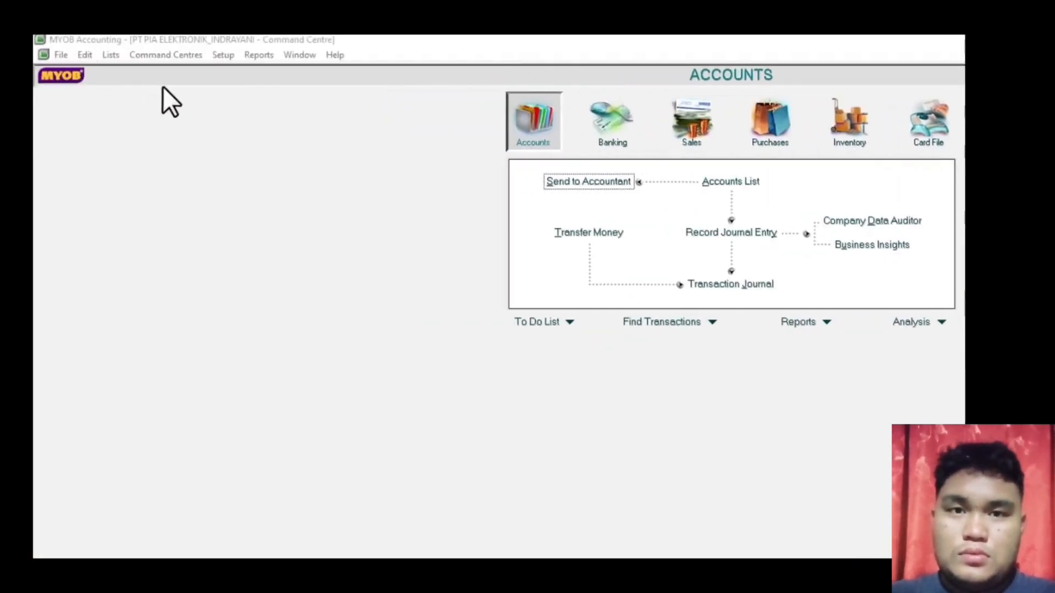
{"action": "left_click", "coordinate": [223, 54]}
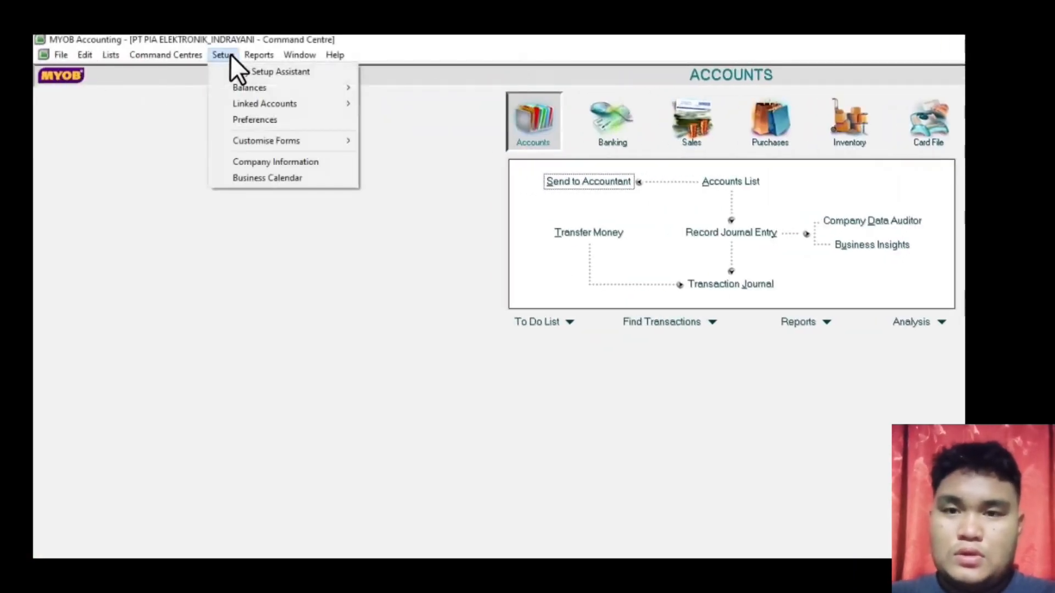
{"action": "left_click", "coordinate": [248, 164]}
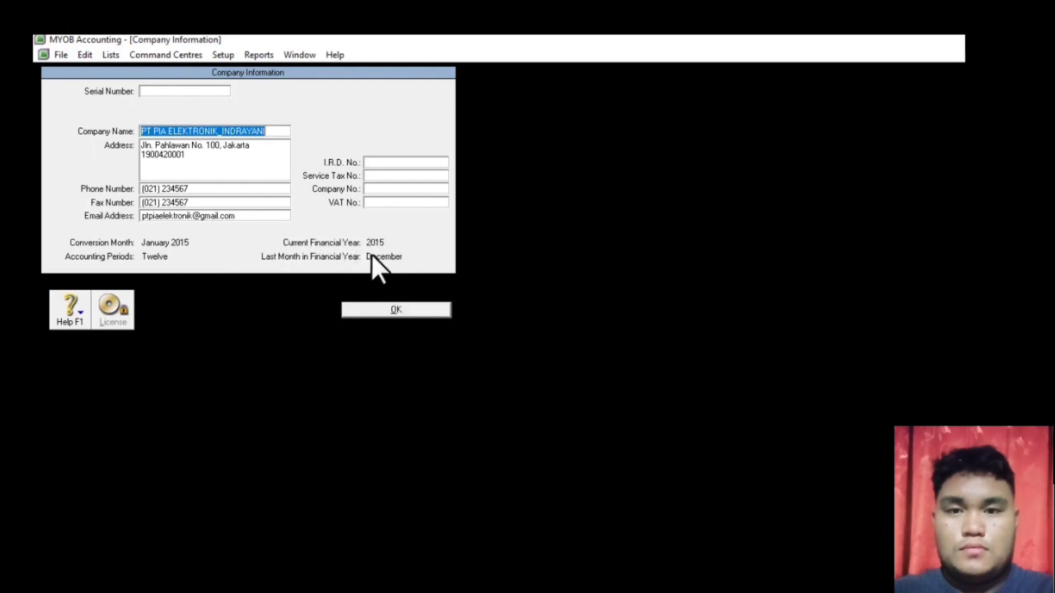
{"action": "left_click", "coordinate": [362, 305]}
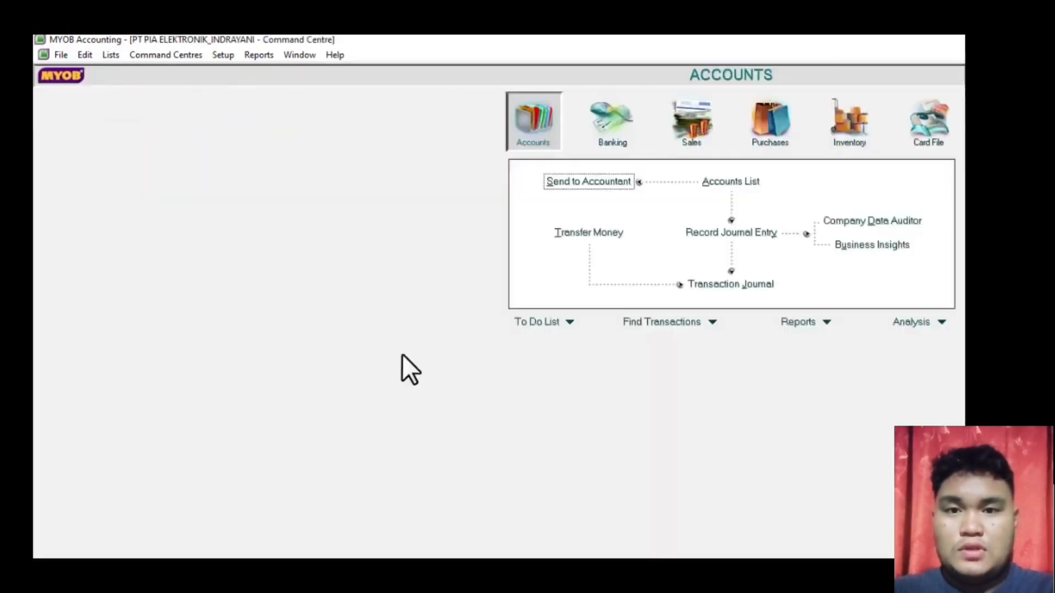
- Open the Transaction Journal for dates 01/01/2014 to 31/01/2015
{"action": "left_click", "coordinate": [946, 38]}
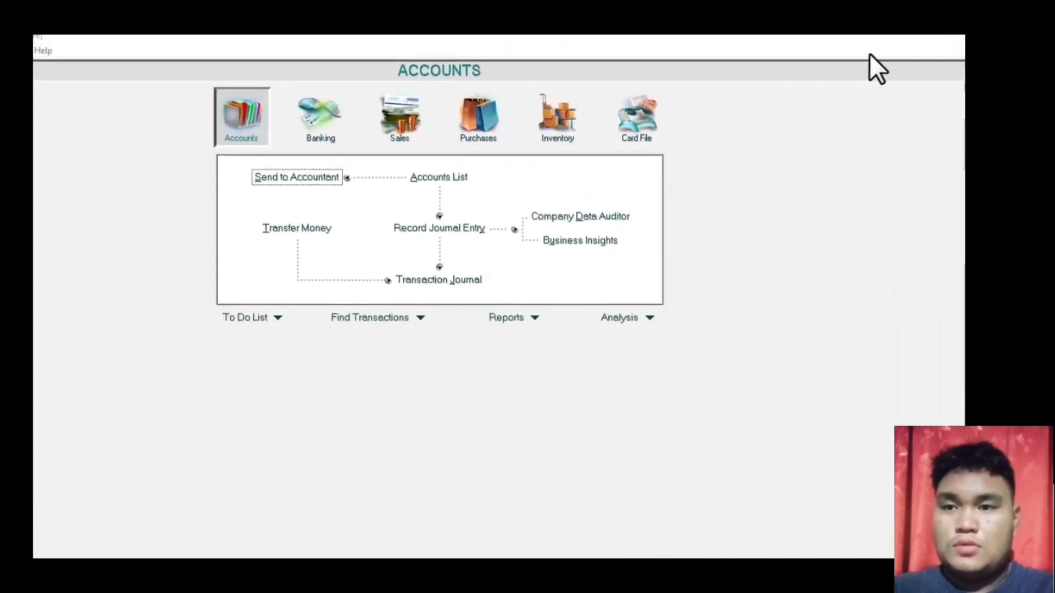
{"action": "left_click", "coordinate": [439, 282]}
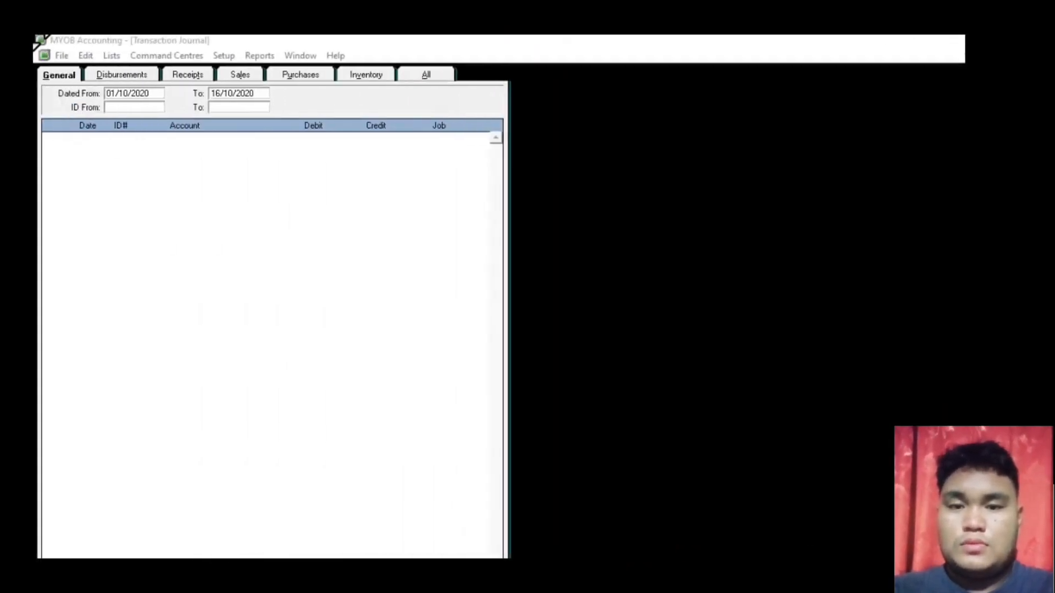
{"action": "left_click", "coordinate": [134, 93]}
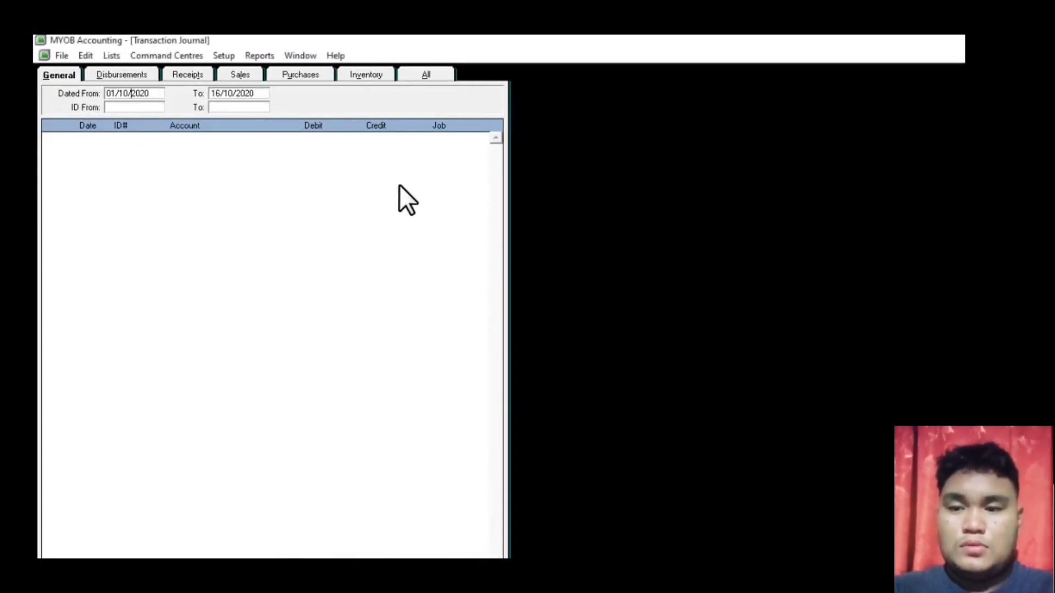
{"action": "key", "text": "BackSpace"}
{"action": "key", "text": "BackSpace"}
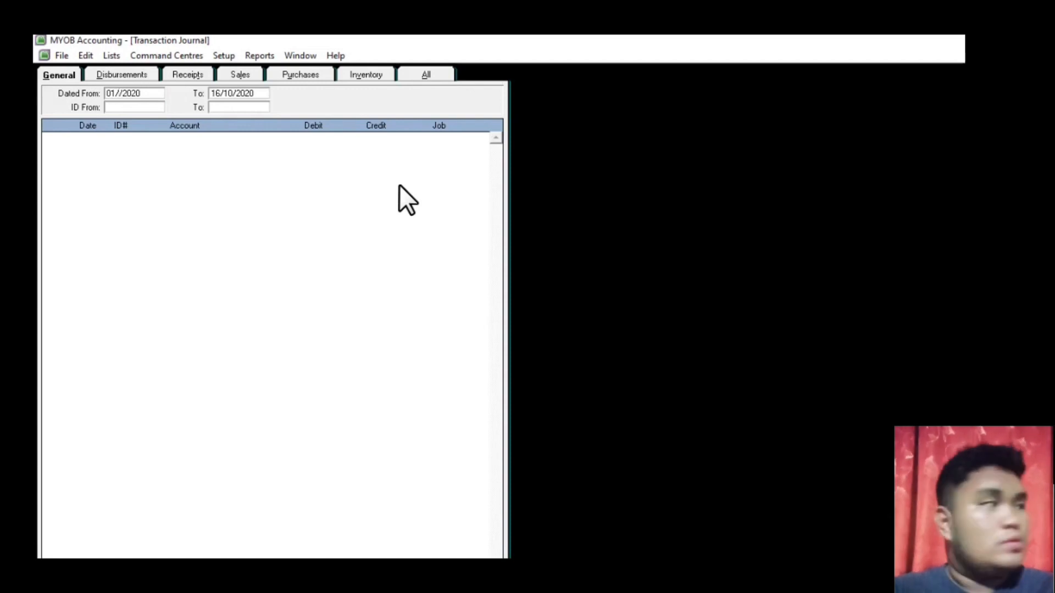
{"action": "type", "text": "01"}
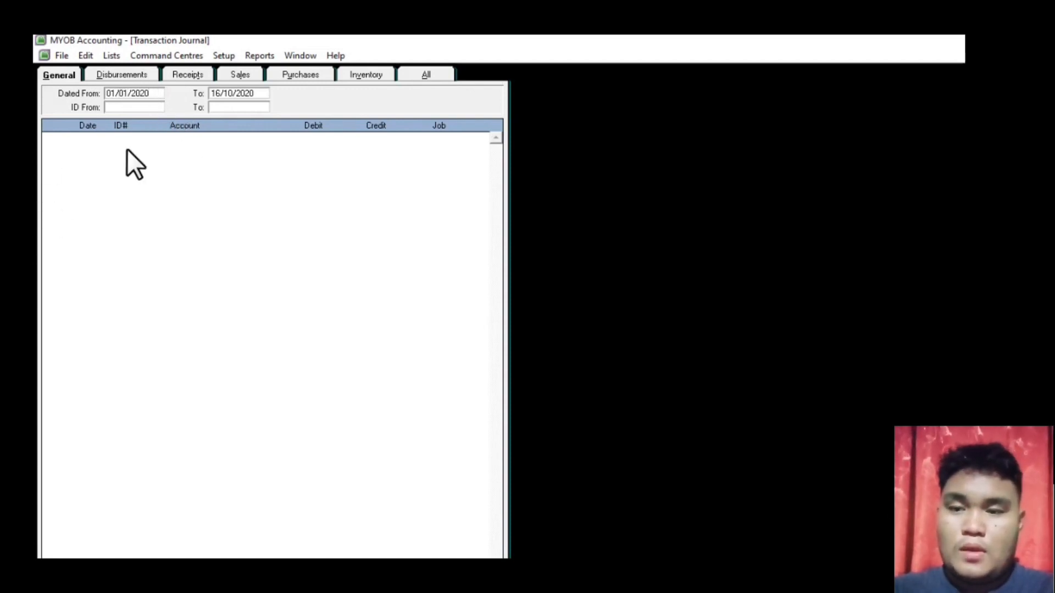
{"action": "key", "text": "BackSpace"}
{"action": "key", "text": "BackSpace"}
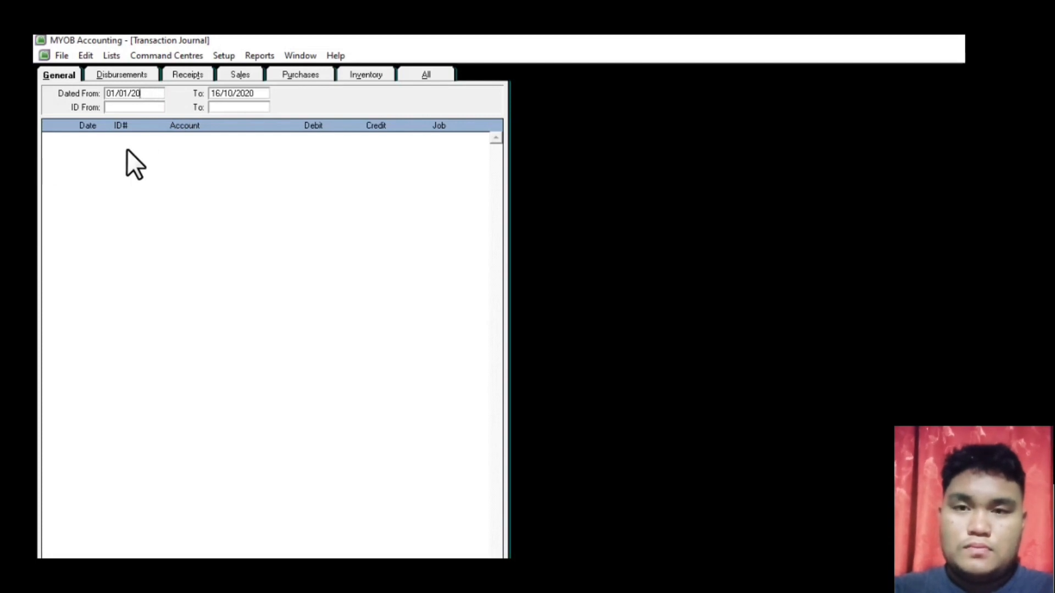
{"action": "type", "text": "14"}
{"action": "key", "text": "Tab"}
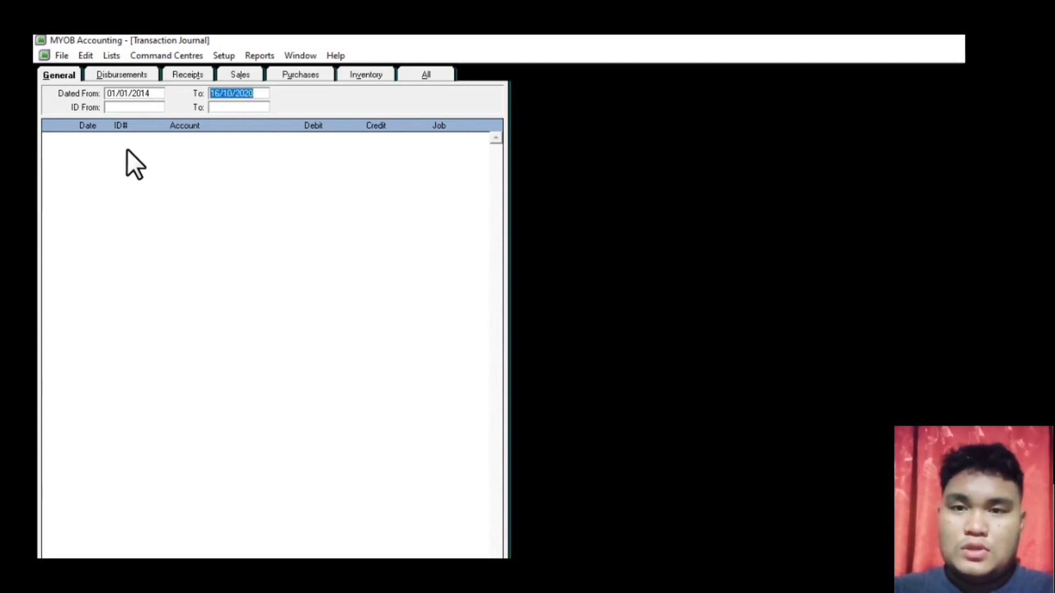
{"action": "left_click", "coordinate": [218, 97]}
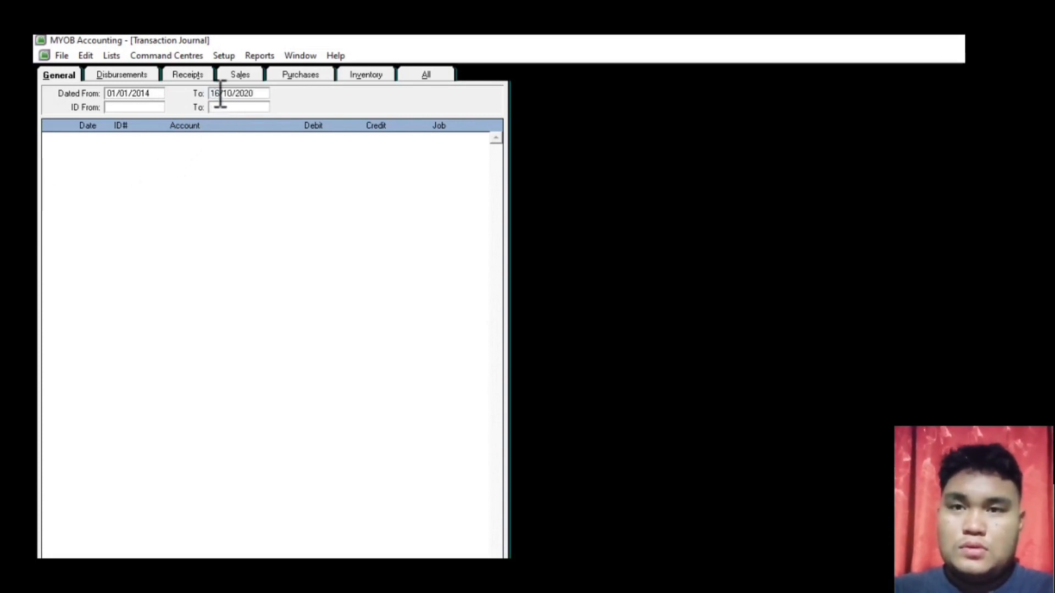
{"action": "key", "text": "BackSpace"}
{"action": "key", "text": "BackSpace"}
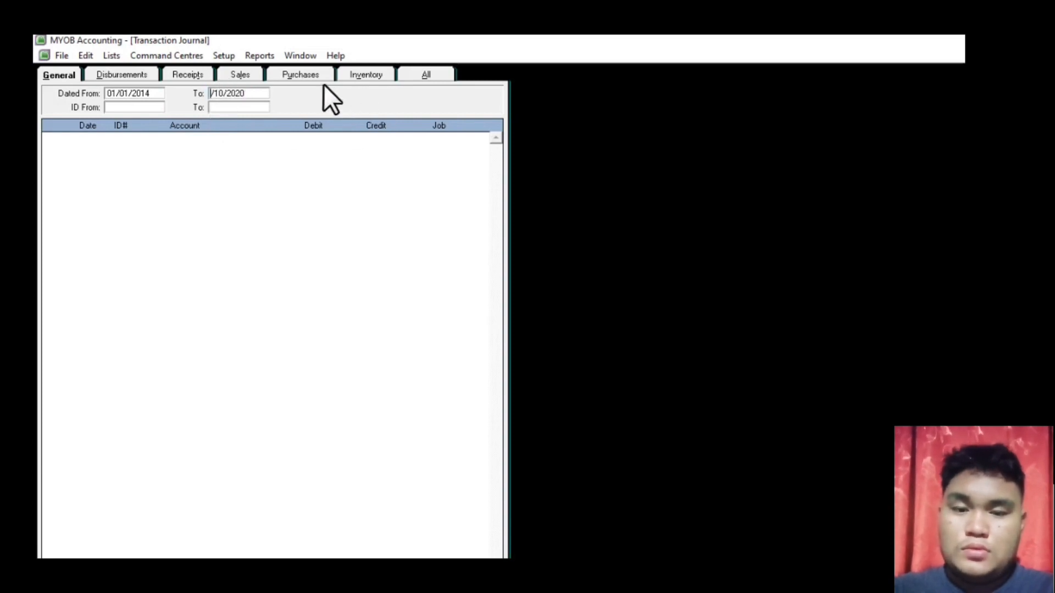
{"action": "type", "text": "31"}
{"action": "key", "text": "Right"}
{"action": "key", "text": "Right"}
{"action": "key", "text": "Right"}
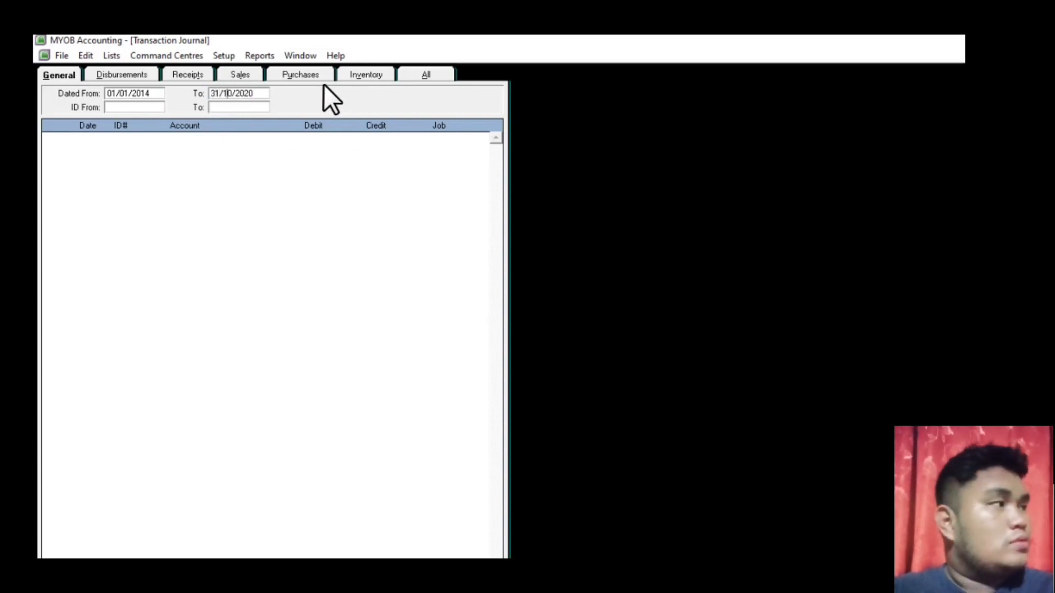
{"action": "key", "text": "BackSpace"}
{"action": "key", "text": "BackSpace"}
{"action": "type", "text": "01"}
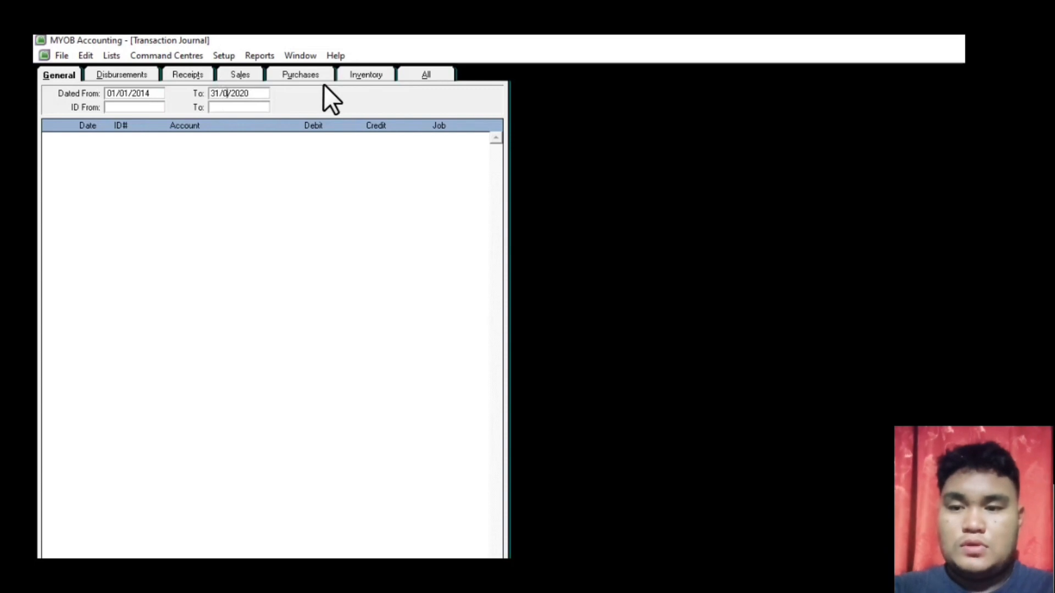
{"action": "key", "text": "Right"}
{"action": "key", "text": "Right"}
{"action": "key", "text": "Right"}
{"action": "key", "text": "Right"}
{"action": "key", "text": "Right"}
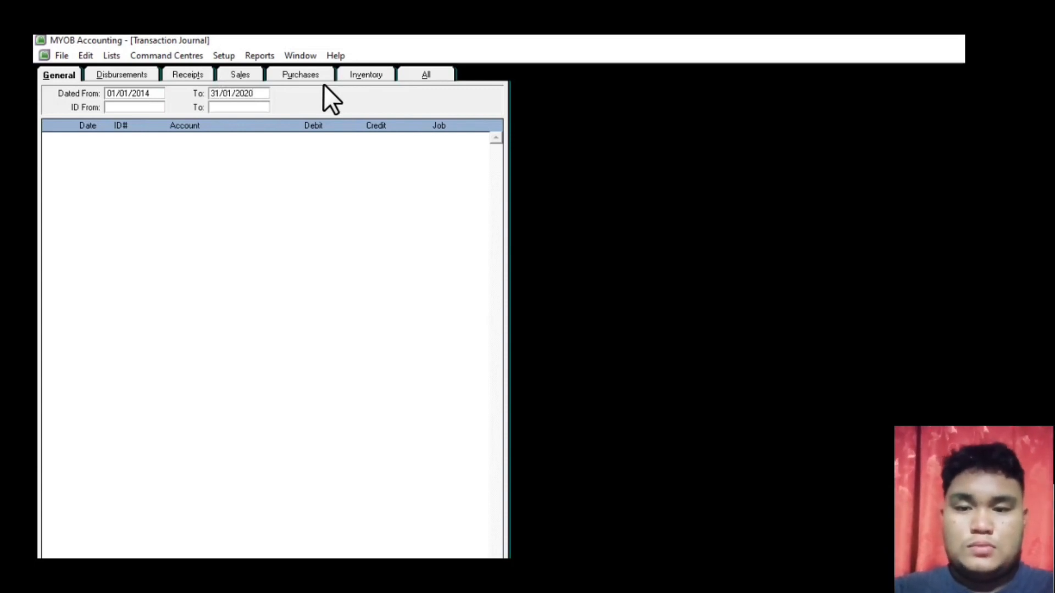
{"action": "key", "text": "BackSpace"}
{"action": "key", "text": "BackSpace"}
{"action": "type", "text": "15"}
{"action": "key", "text": "Tab"}
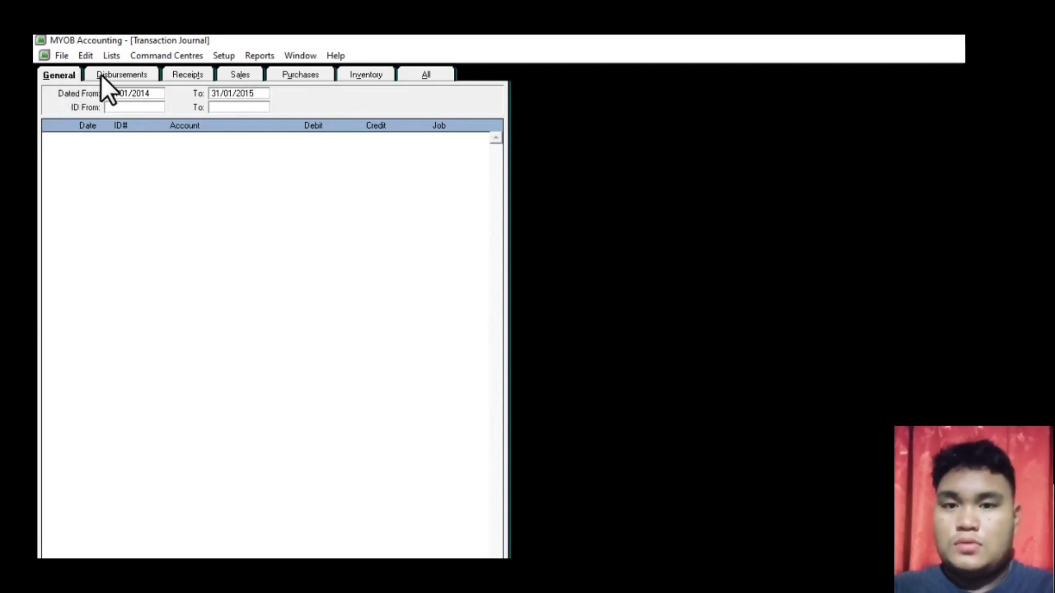
- Show All transactions in the journal, then close it and return to the PDF guide
{"action": "left_click", "coordinate": [432, 73]}
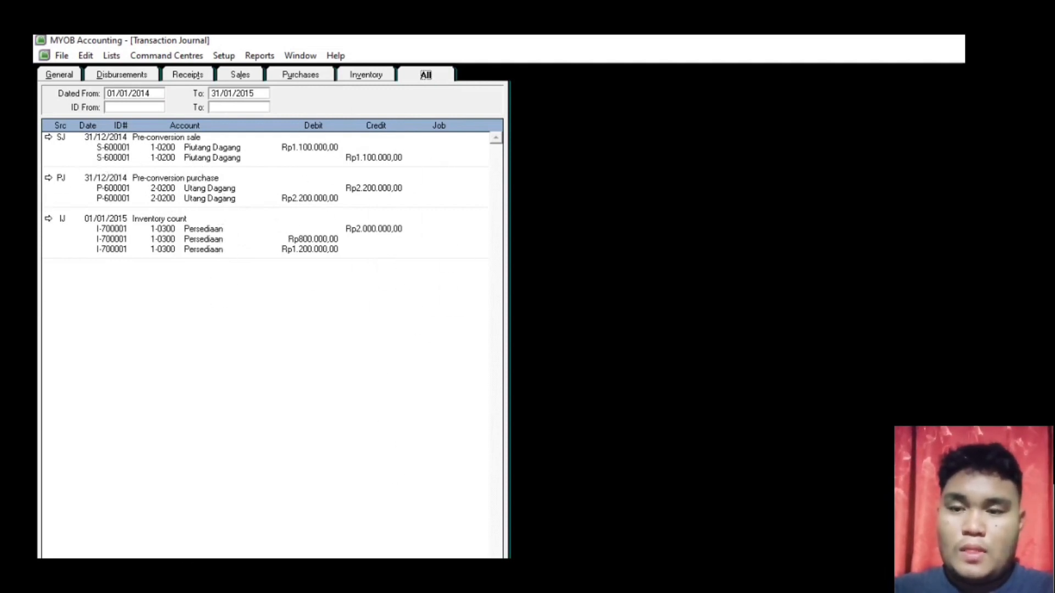
{"action": "key", "text": "Escape"}
{"action": "key", "text": "alt+Tab"}
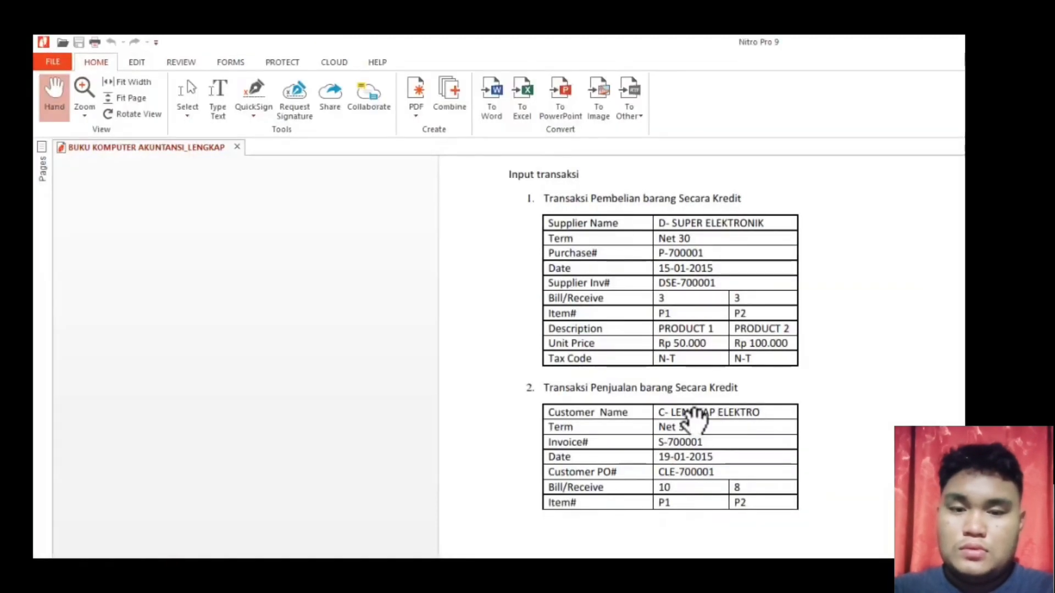
{"action": "scroll", "coordinate": [703, 351], "scroll_direction": "up", "scroll_amount": 1}
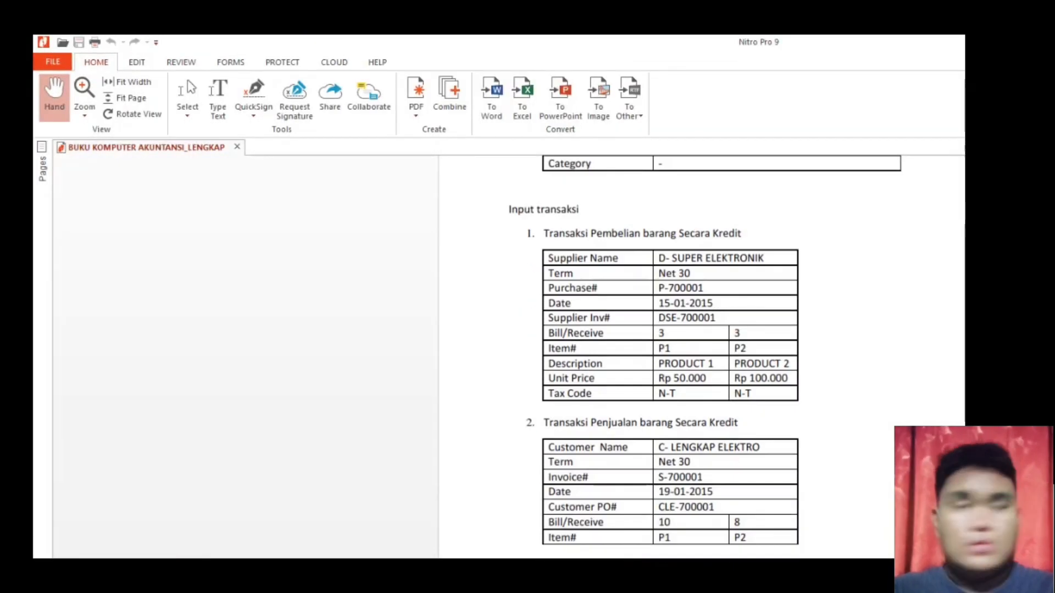
{"action": "scroll", "coordinate": [703, 351], "scroll_direction": "down", "scroll_amount": 1}
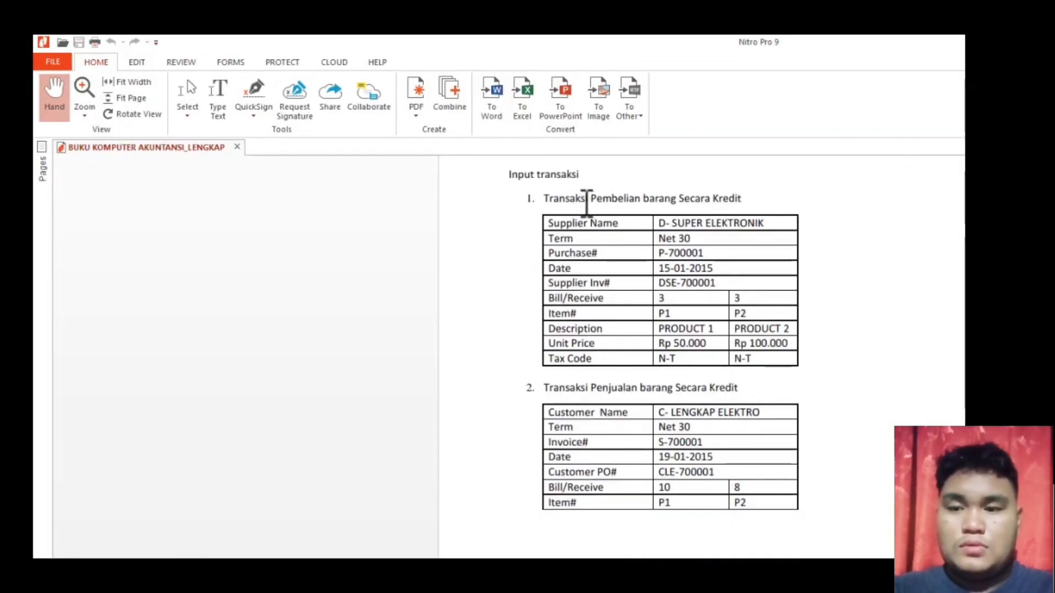
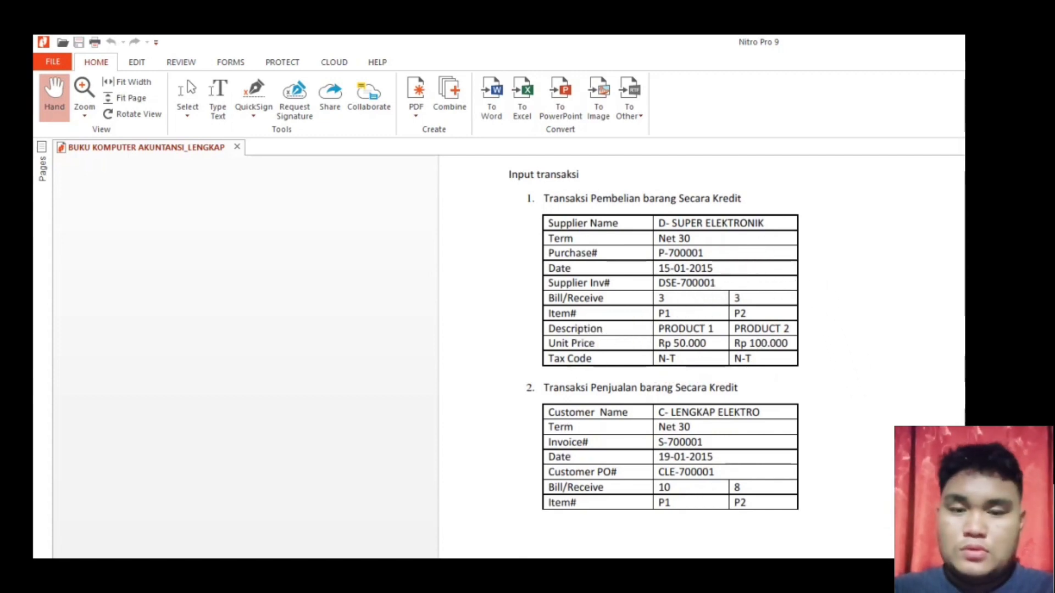
- Switch from the Nitro Pro PDF back to MYOB Accounting's Command Centre
{"action": "key", "text": "alt+Tab"}
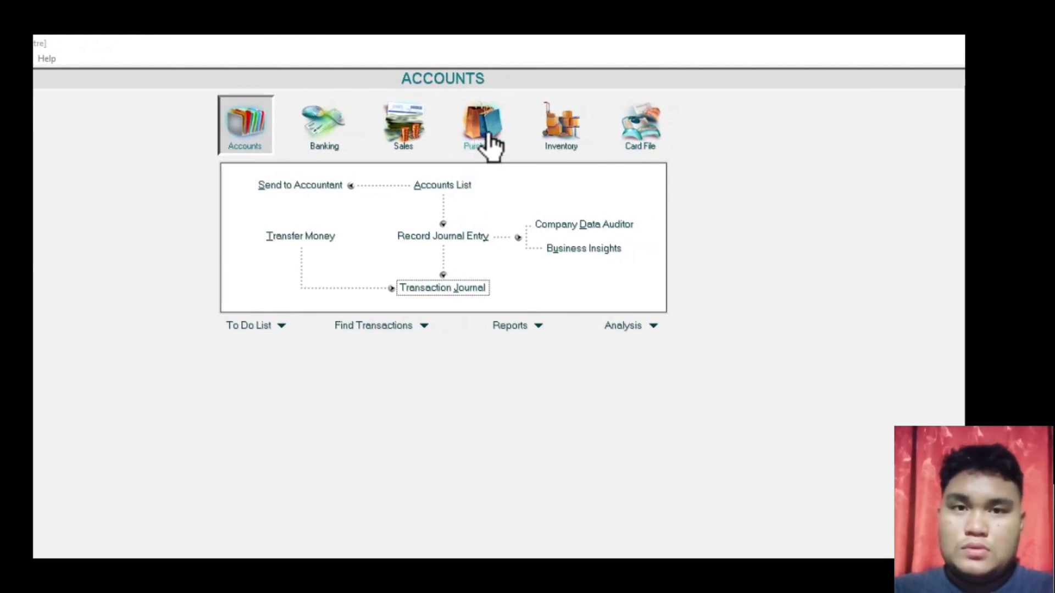
- Start a new purchase bill with supplier D-SUPER ELEKTRONIK on Net 30 terms
{"action": "left_click", "coordinate": [490, 138]}
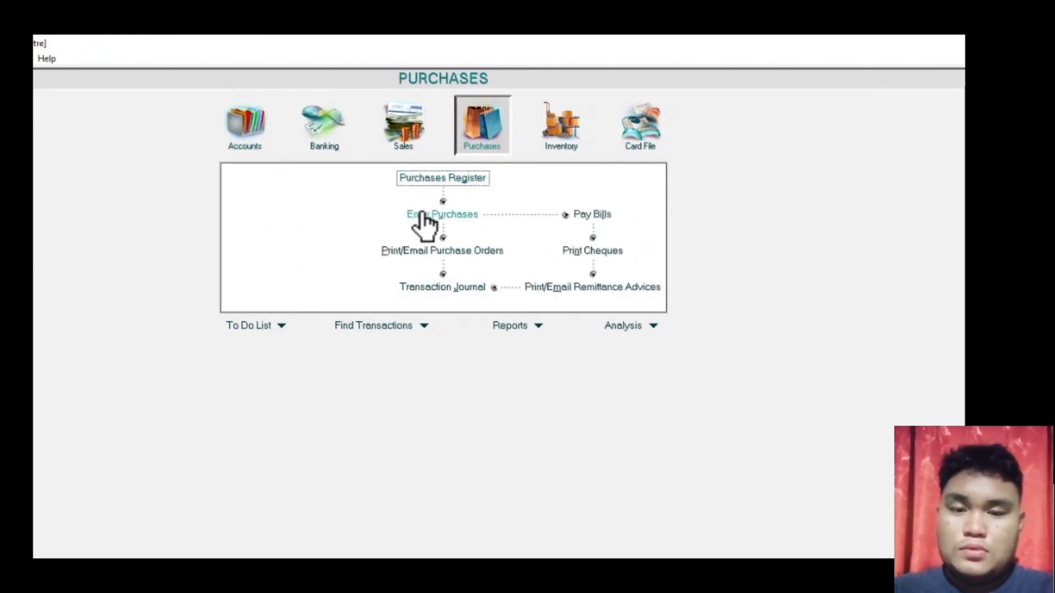
{"action": "left_click", "coordinate": [425, 218]}
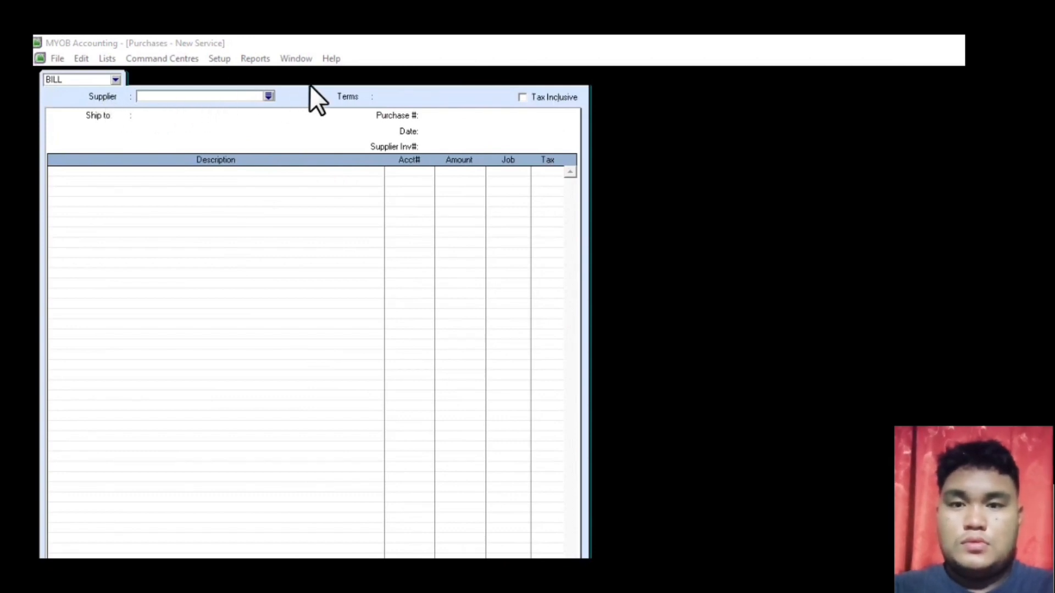
{"action": "left_click", "coordinate": [267, 96]}
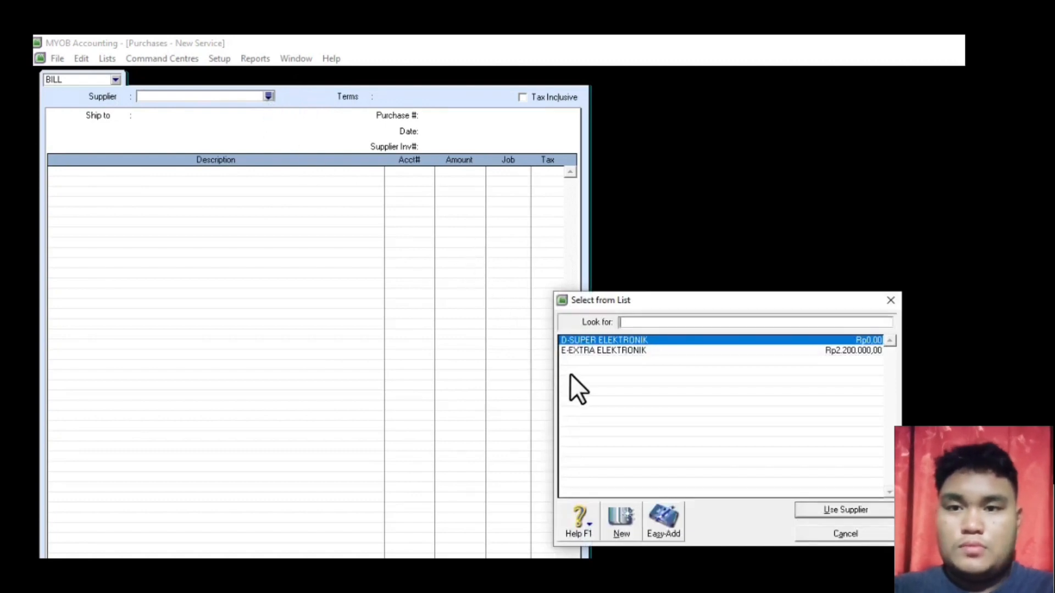
{"action": "left_click", "coordinate": [589, 339]}
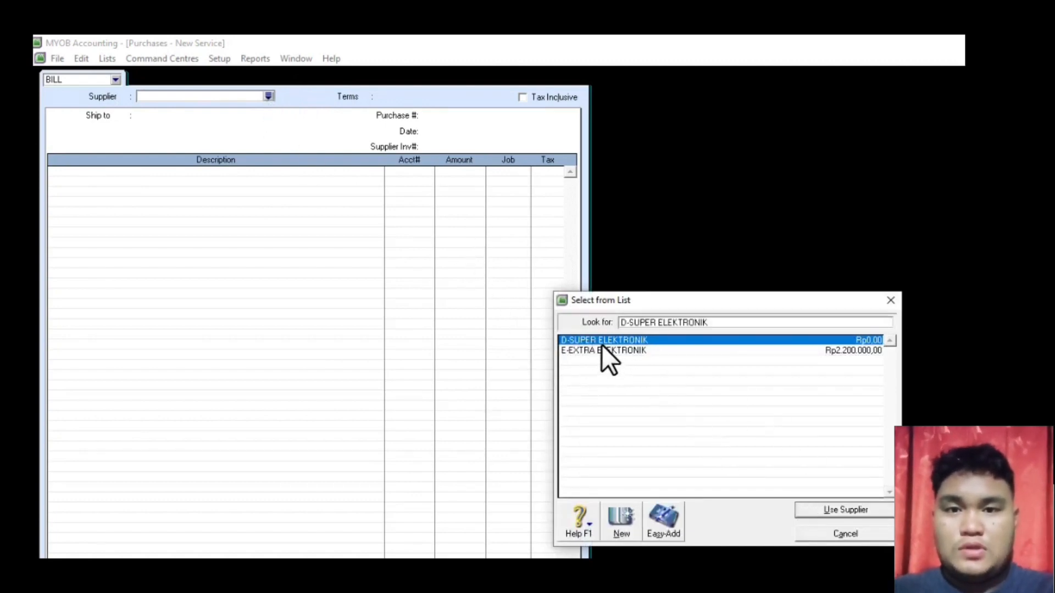
{"action": "left_click", "coordinate": [828, 511]}
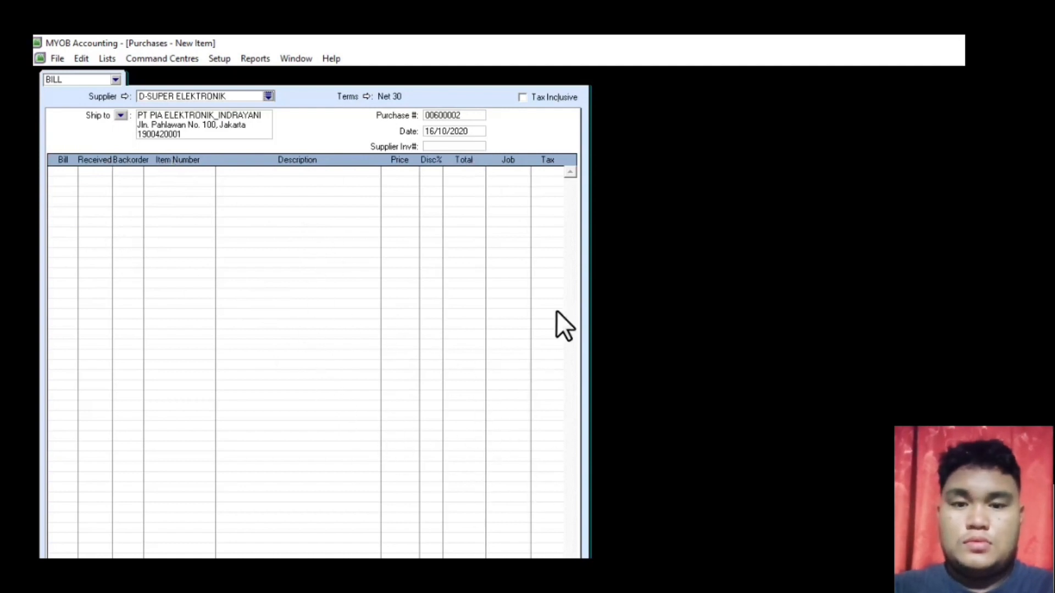
- Accept the Net 30 credit terms and set purchase number P-700001
{"action": "left_click", "coordinate": [366, 96]}
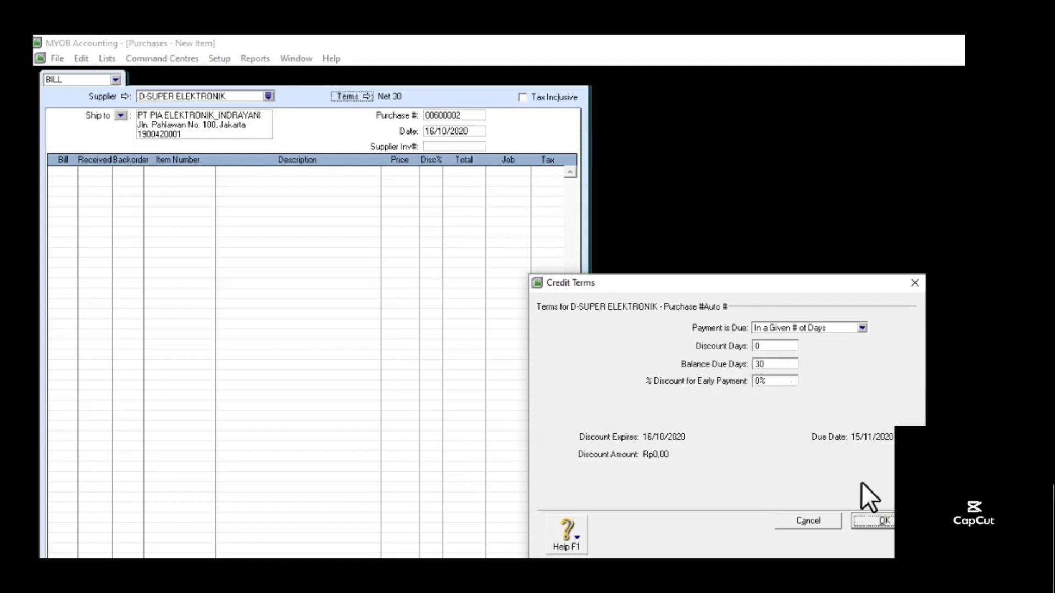
{"action": "left_click", "coordinate": [877, 519]}
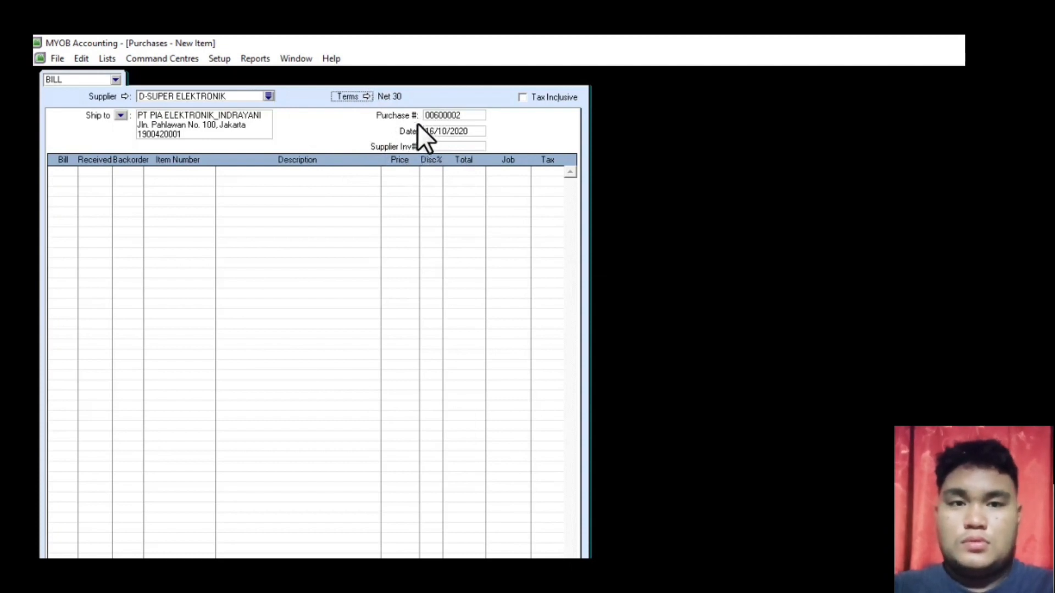
{"action": "left_click", "coordinate": [436, 114]}
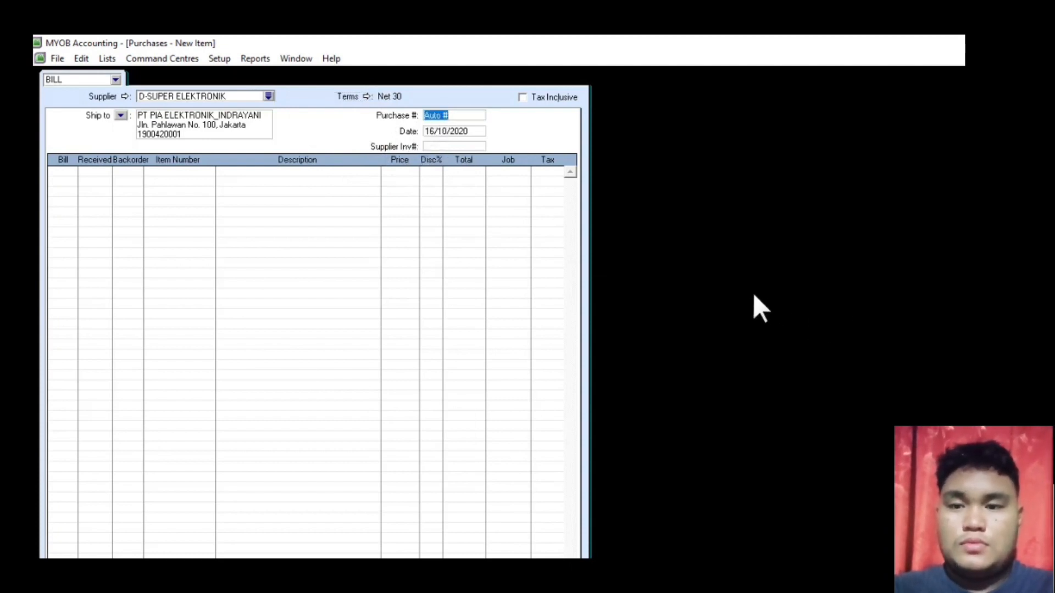
{"action": "type", "text": "P-7"}
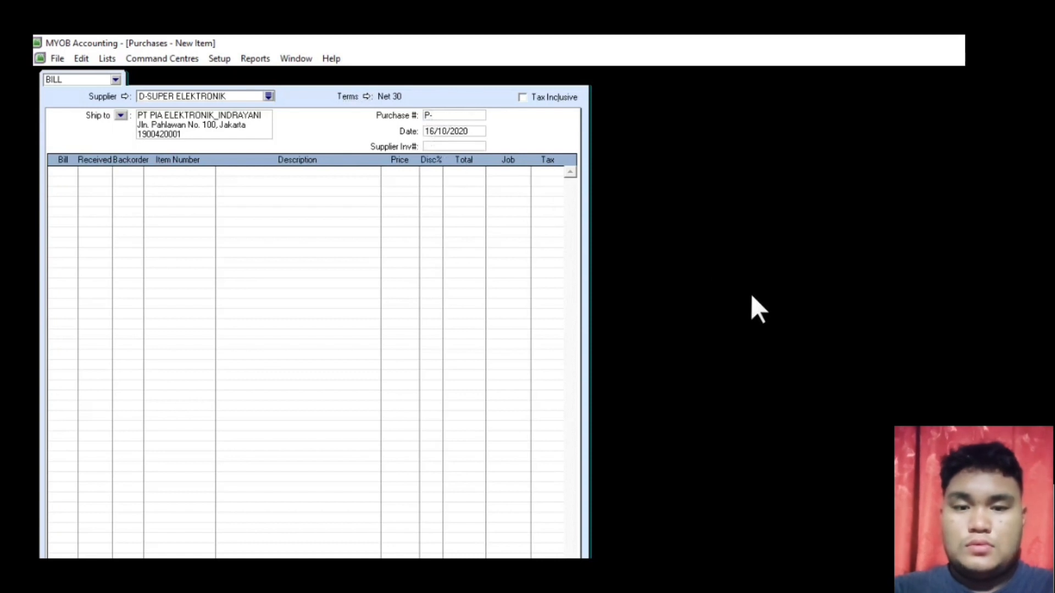
{"action": "type", "text": "0000"}
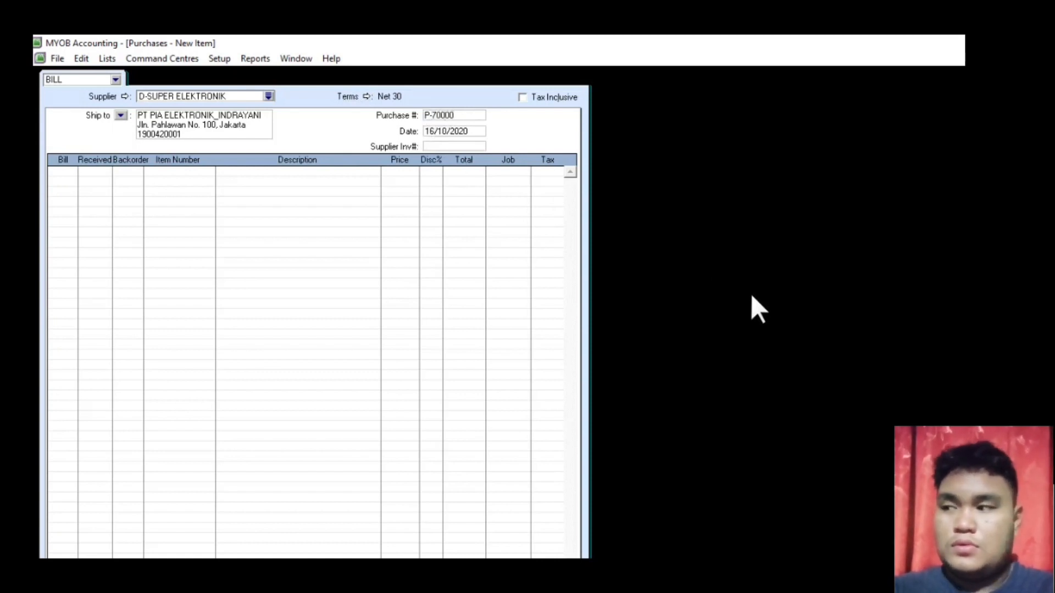
{"action": "type", "text": "1"}
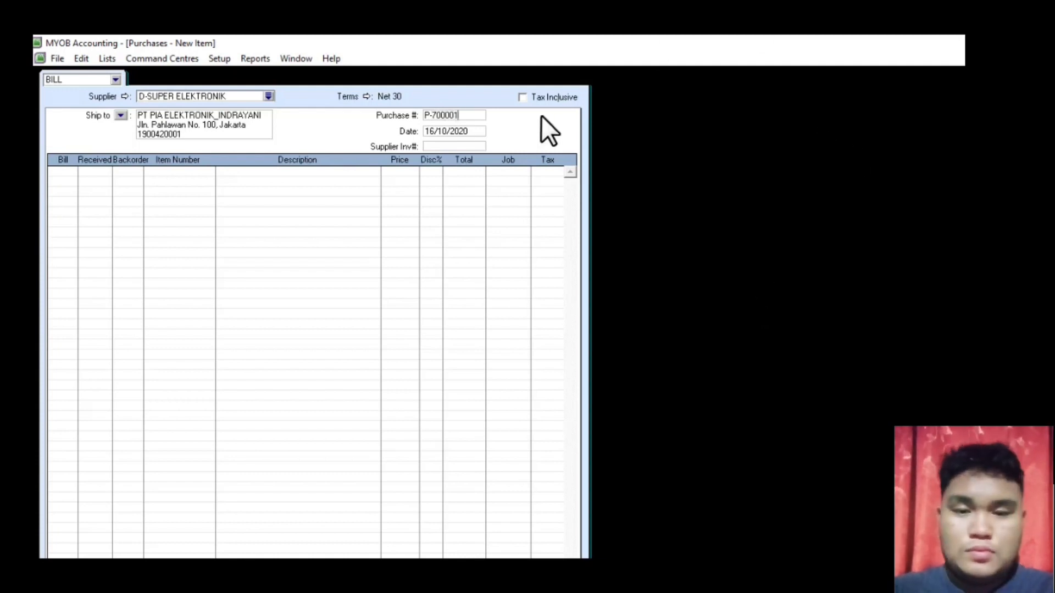
- Change the bill date to 15/01/2015
{"action": "left_click", "coordinate": [433, 131]}
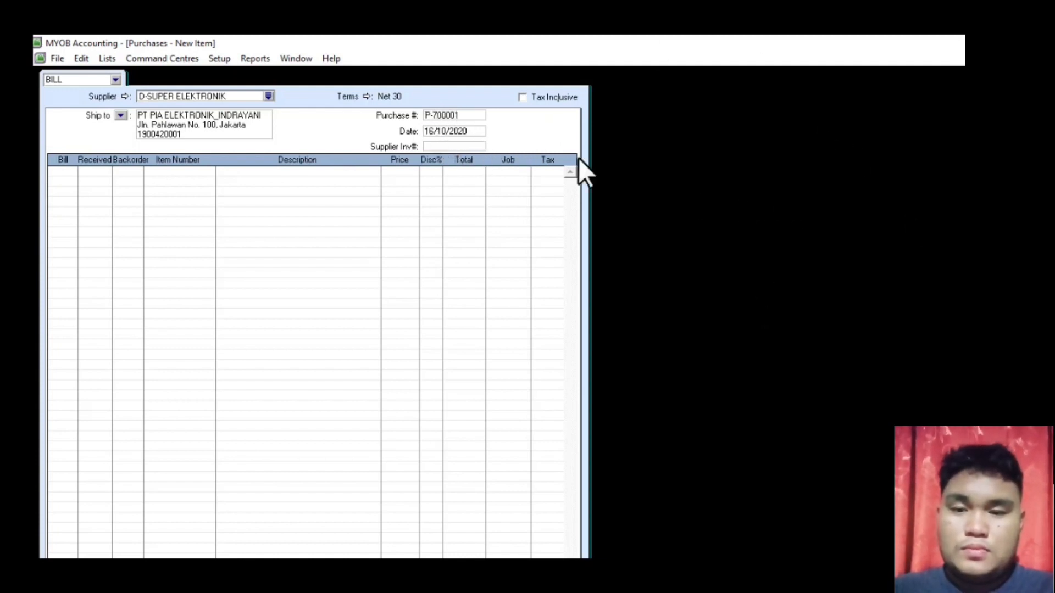
{"action": "key", "text": "Right"}
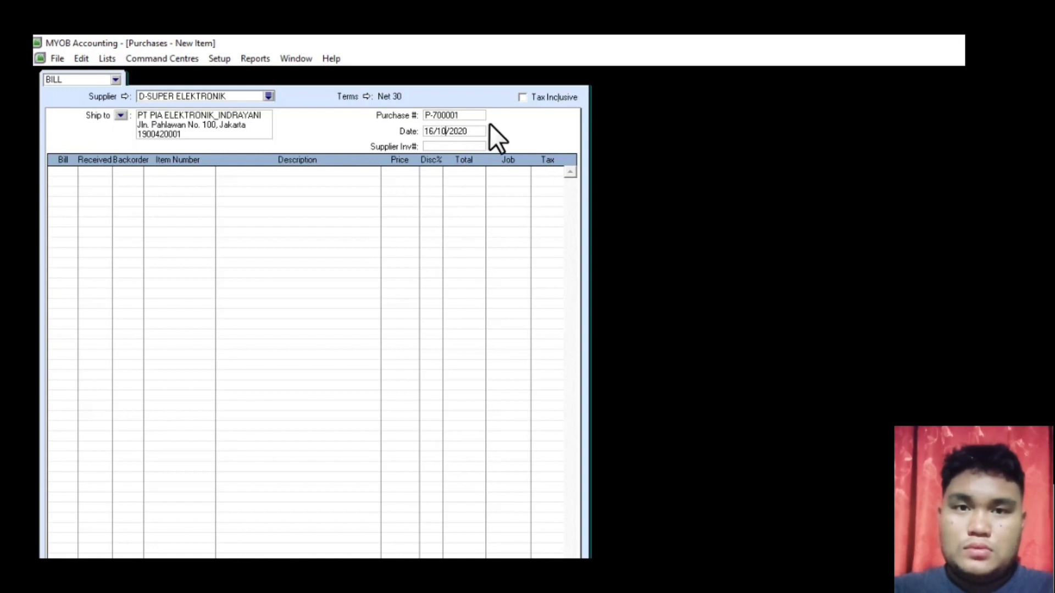
{"action": "key", "text": "Left"}
{"action": "key", "text": "Left"}
{"action": "key", "text": "BackSpace"}
{"action": "type", "text": "5"}
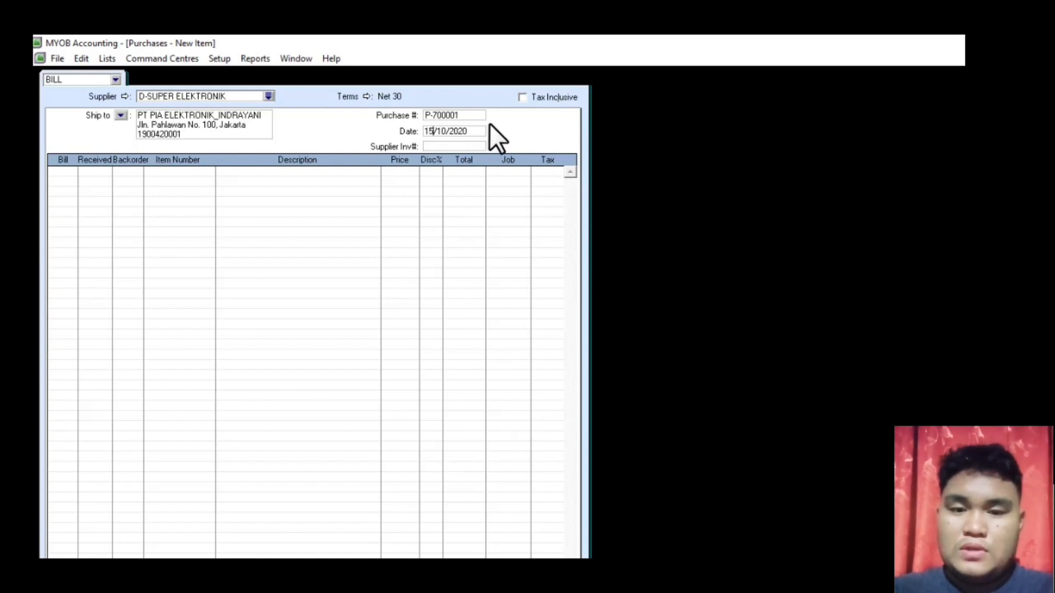
{"action": "key", "text": "Right"}
{"action": "key", "text": "Right"}
{"action": "key", "text": "Right"}
{"action": "key", "text": "BackSpace"}
{"action": "key", "text": "BackSpace"}
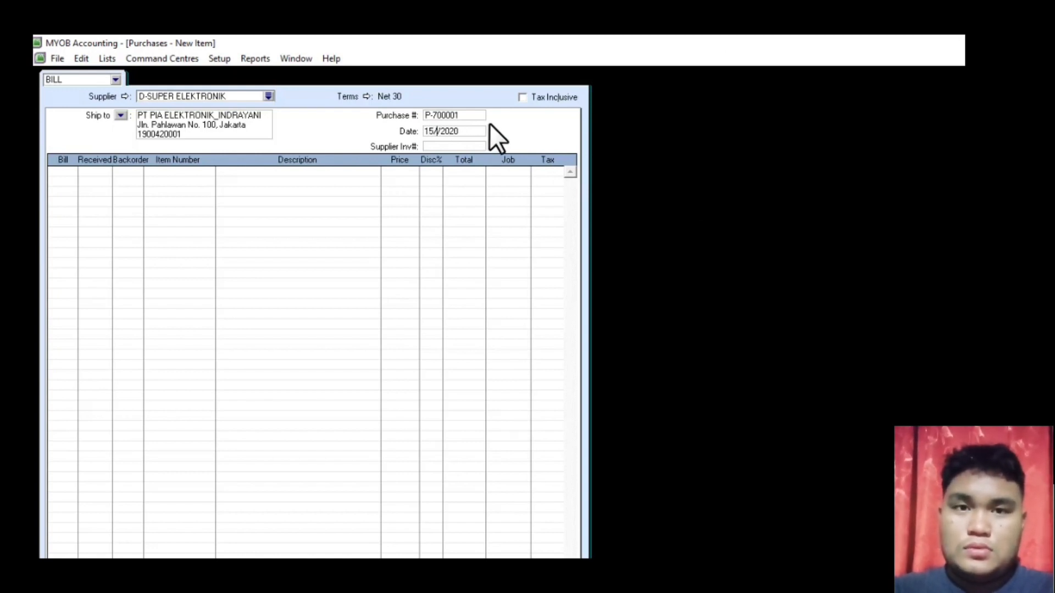
{"action": "type", "text": "01"}
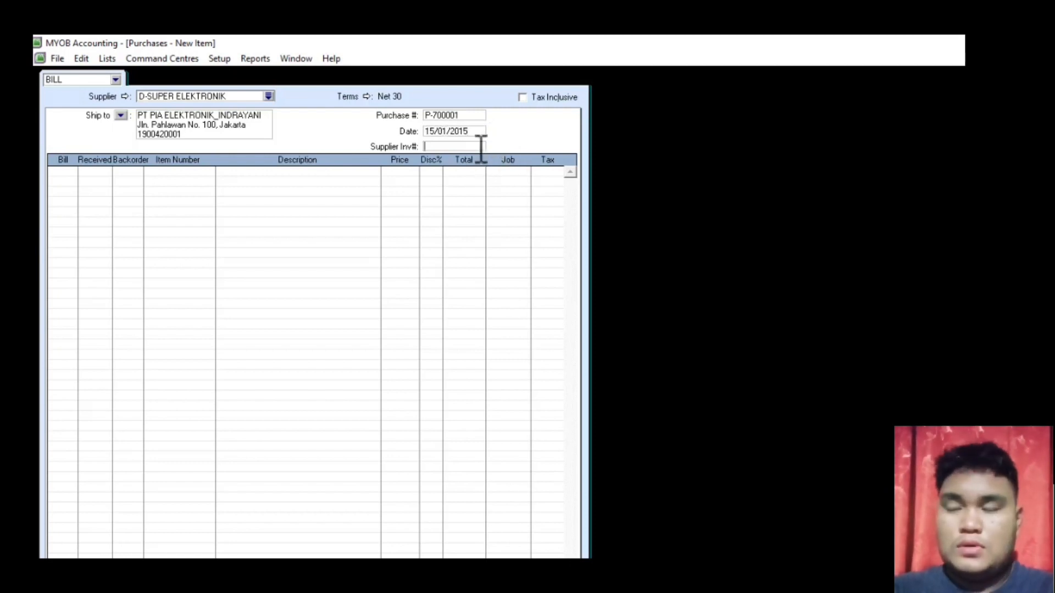
- Enter supplier invoice number DSE-700001
{"action": "left_click", "coordinate": [479, 147]}
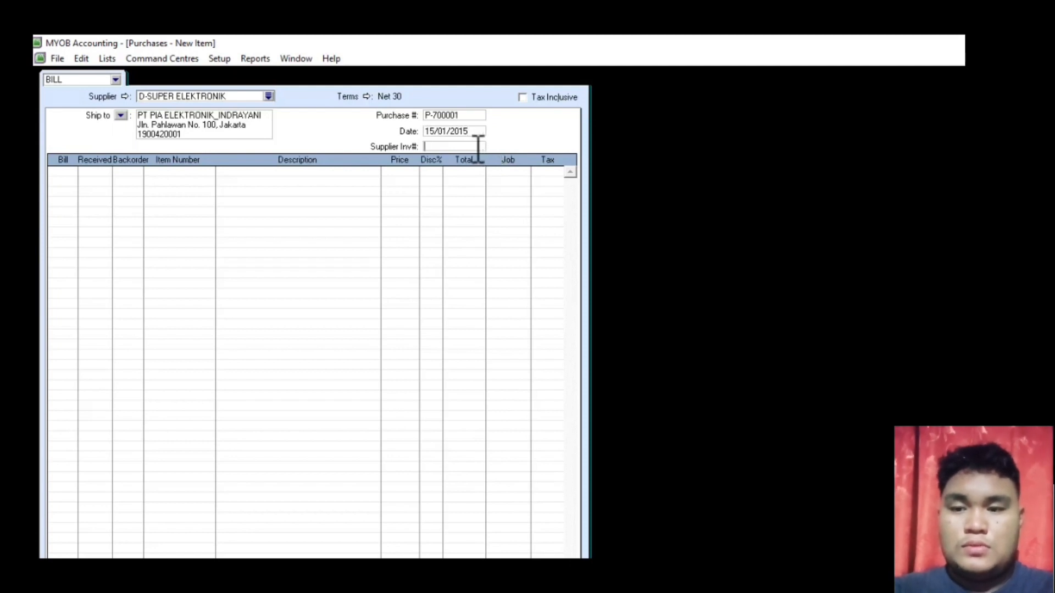
{"action": "type", "text": "d"}
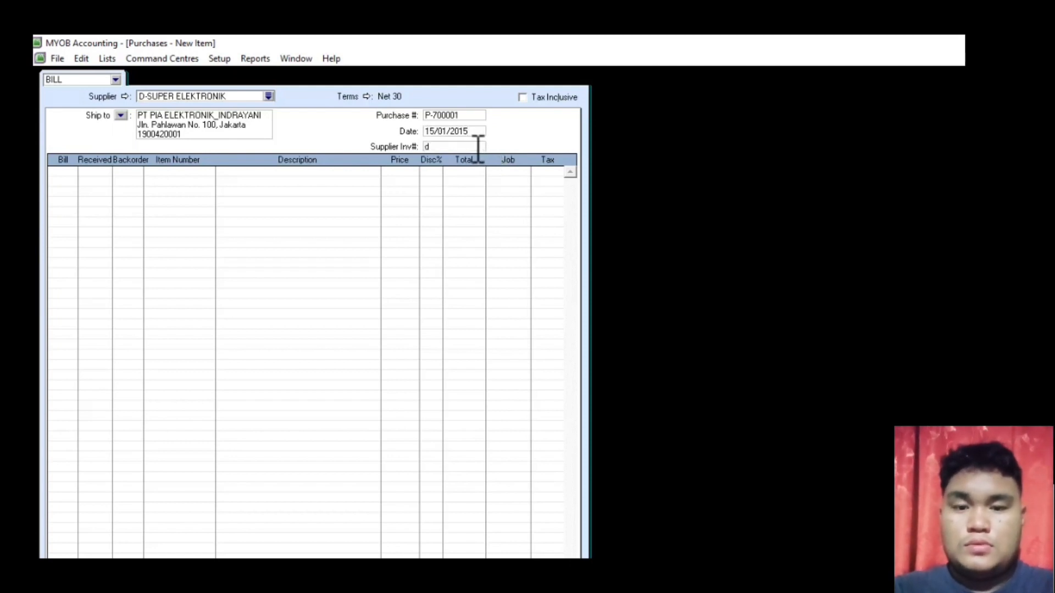
{"action": "key", "text": "BackSpace"}
{"action": "type", "text": "DSE"}
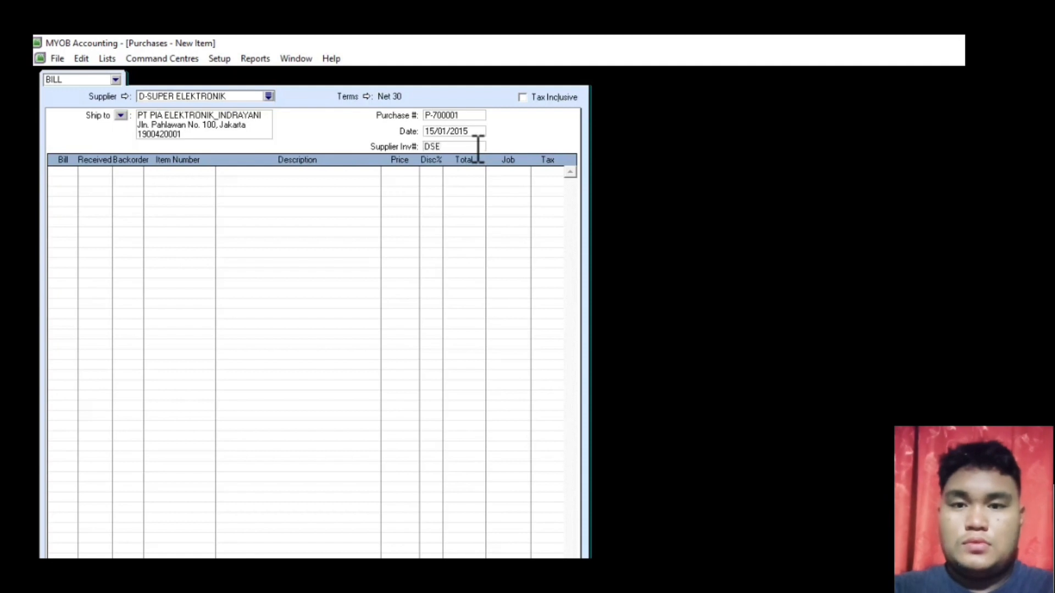
{"action": "type", "text": "-"}
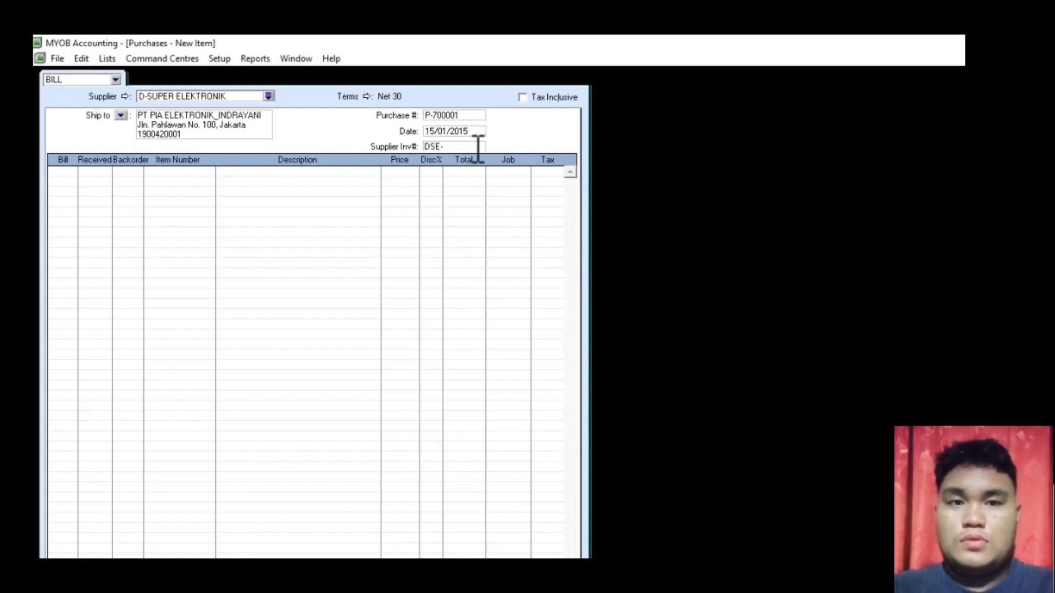
{"action": "type", "text": "70000"}
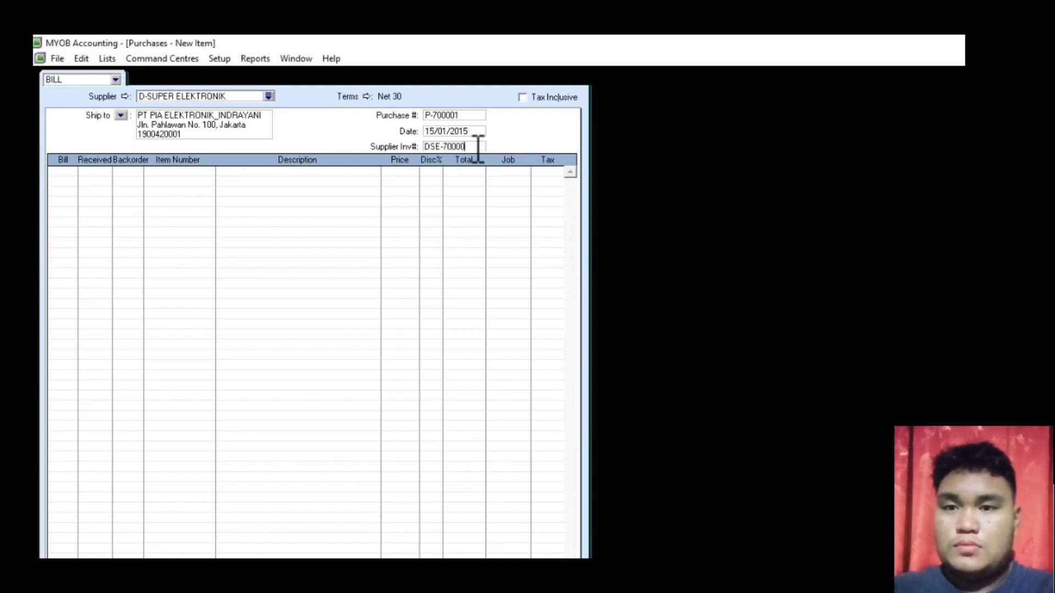
{"action": "type", "text": "1"}
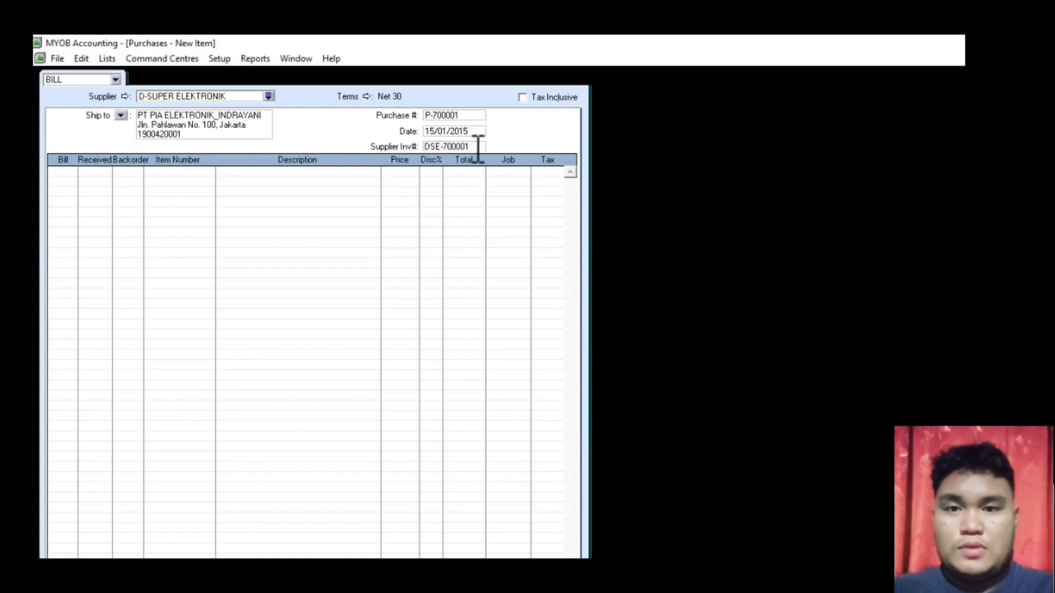
{"action": "key", "text": "Tab"}
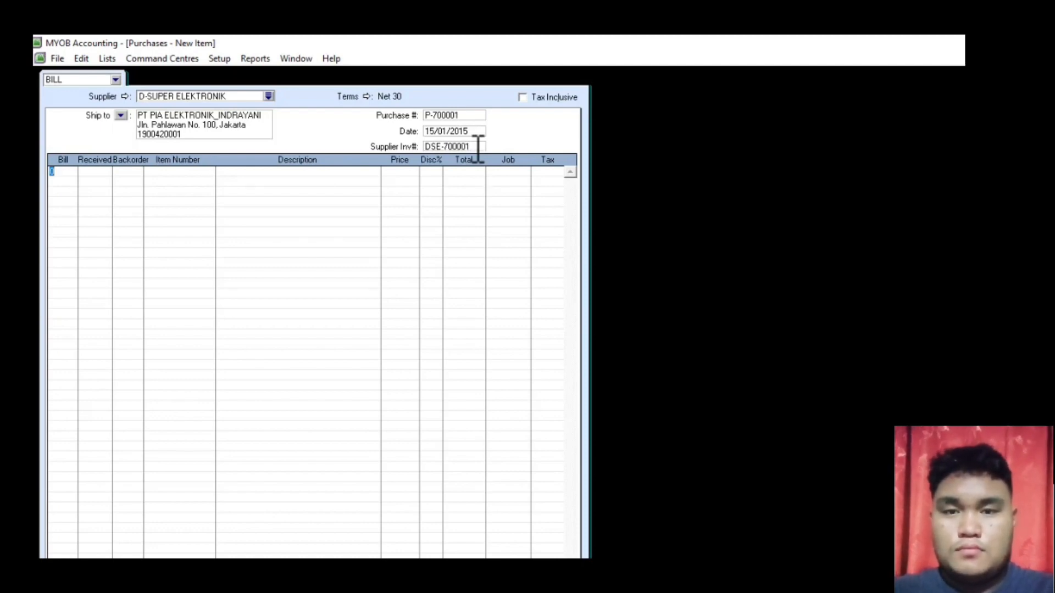
- Set the first bill line's quantity to 3 units
{"action": "type", "text": "3"}
{"action": "key", "text": "Tab"}
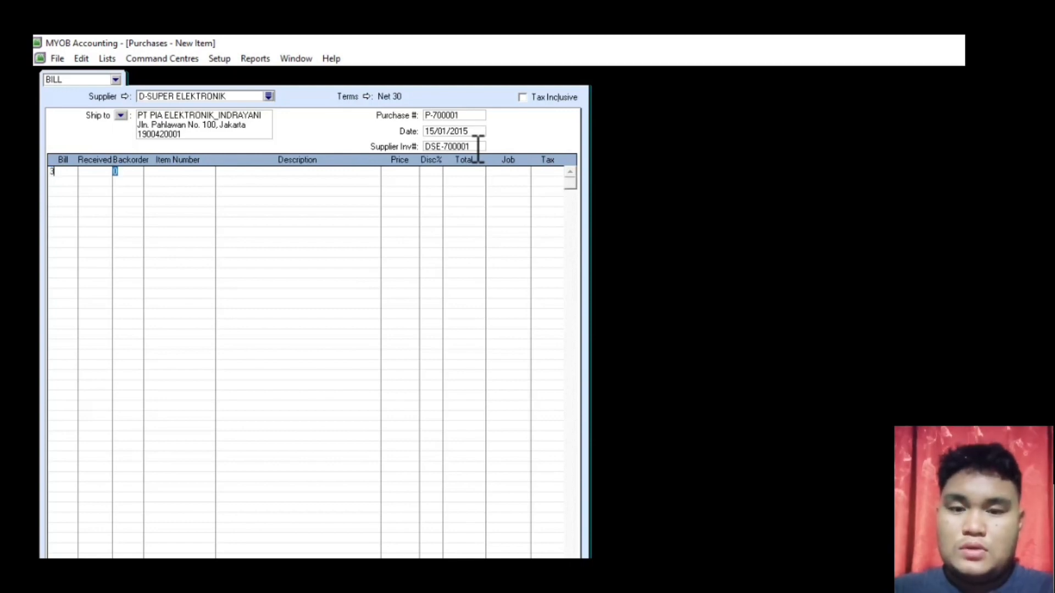
{"action": "key", "text": "Tab"}
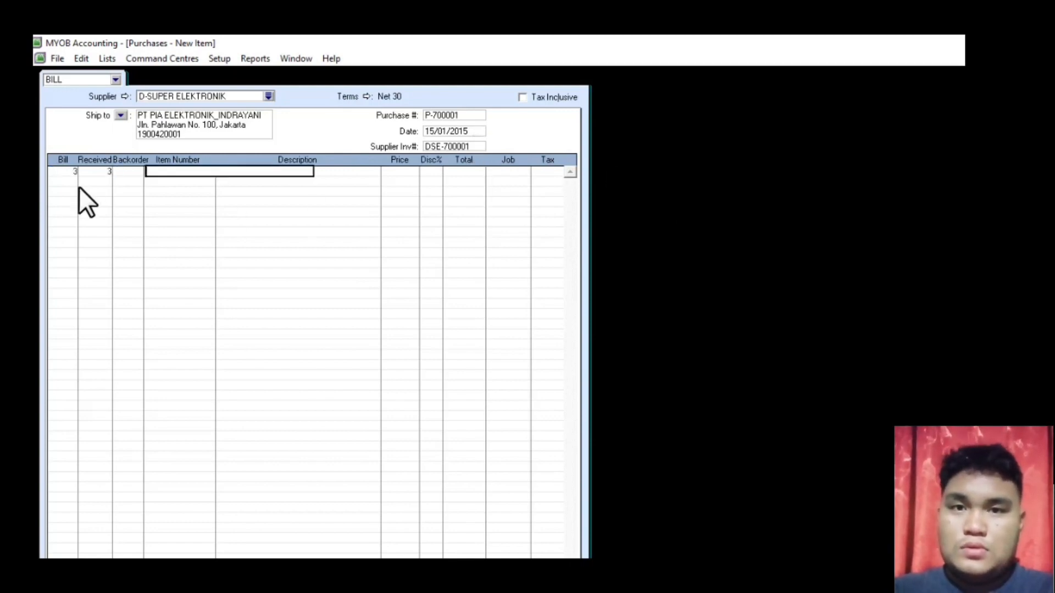
{"action": "left_click", "coordinate": [61, 174]}
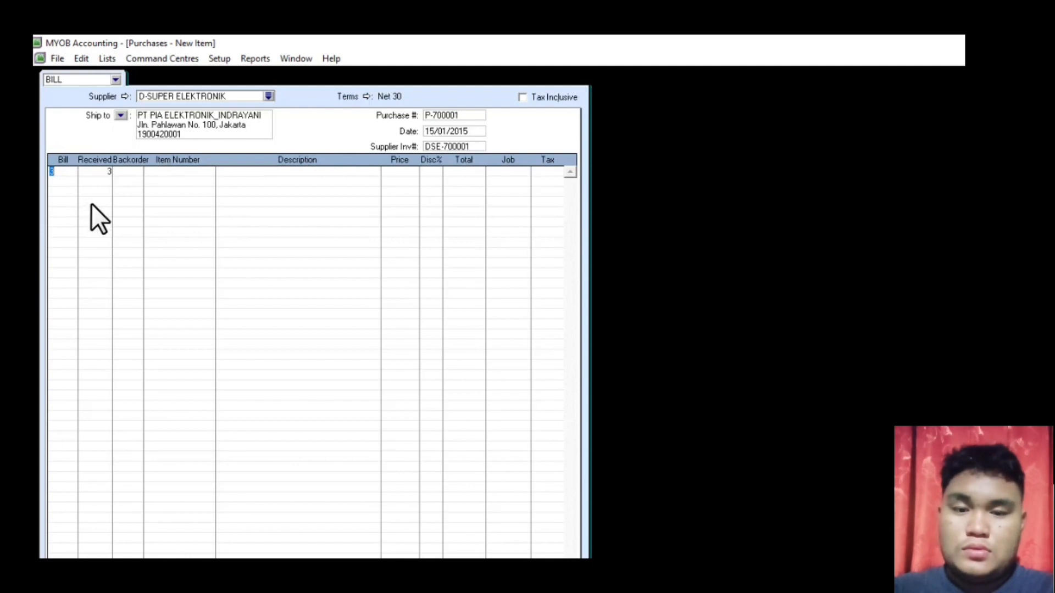
{"action": "type", "text": "3"}
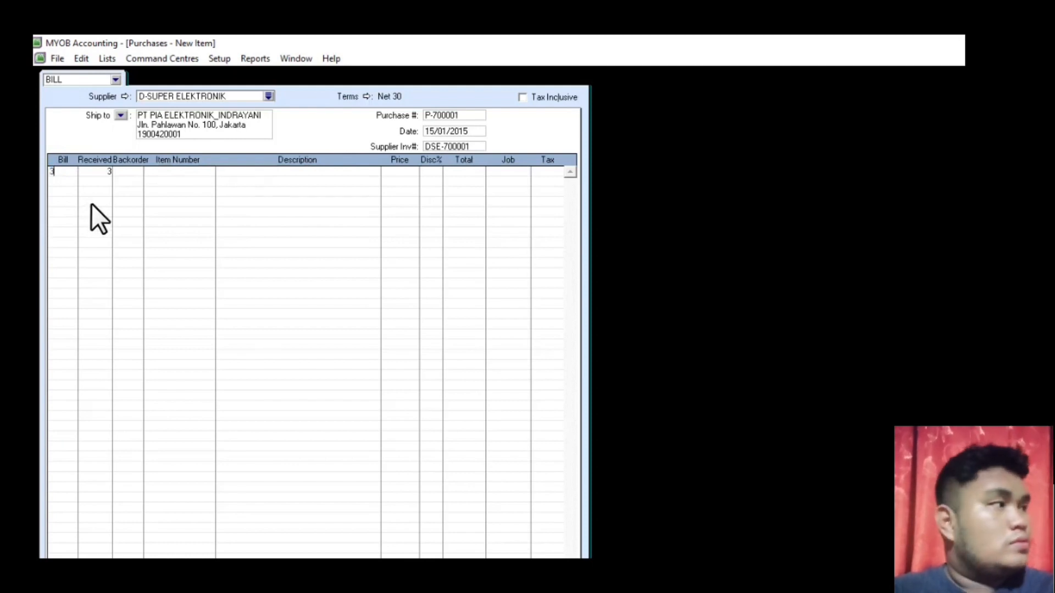
{"action": "key", "text": "Tab"}
{"action": "key", "text": "Tab"}
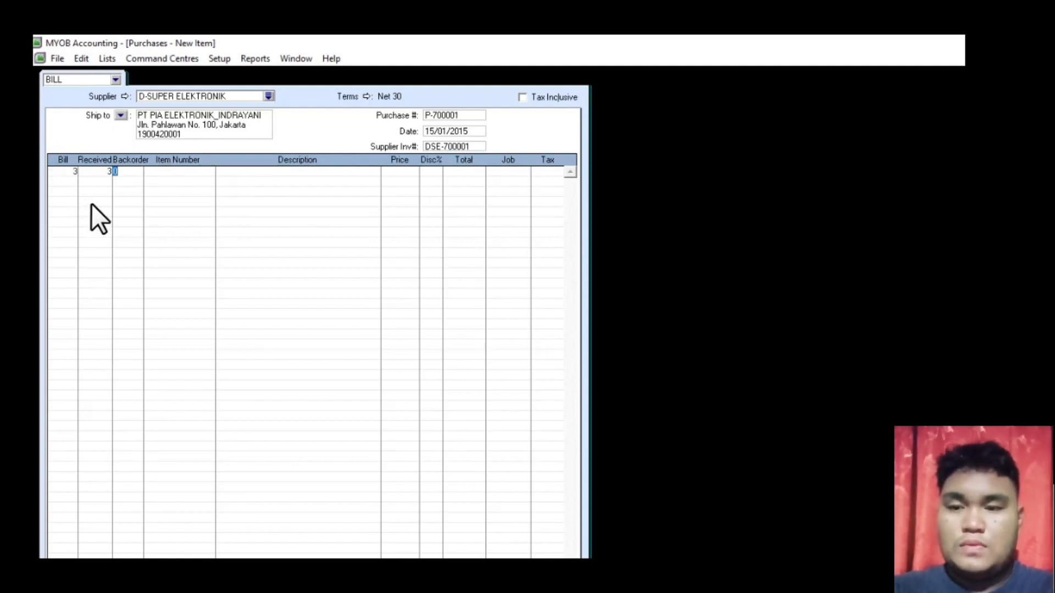
{"action": "key", "text": "Tab"}
{"action": "key", "text": "Tab"}
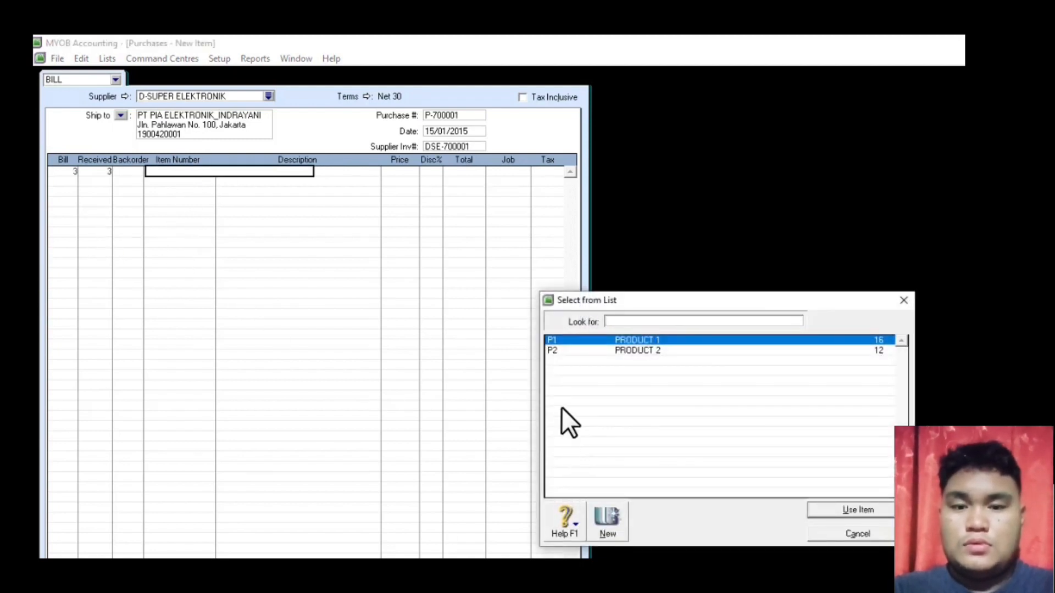
- Put P1 PRODUCT 1 at 50,000 on line one and enter 3 units on line two
{"action": "double_click", "coordinate": [635, 340]}
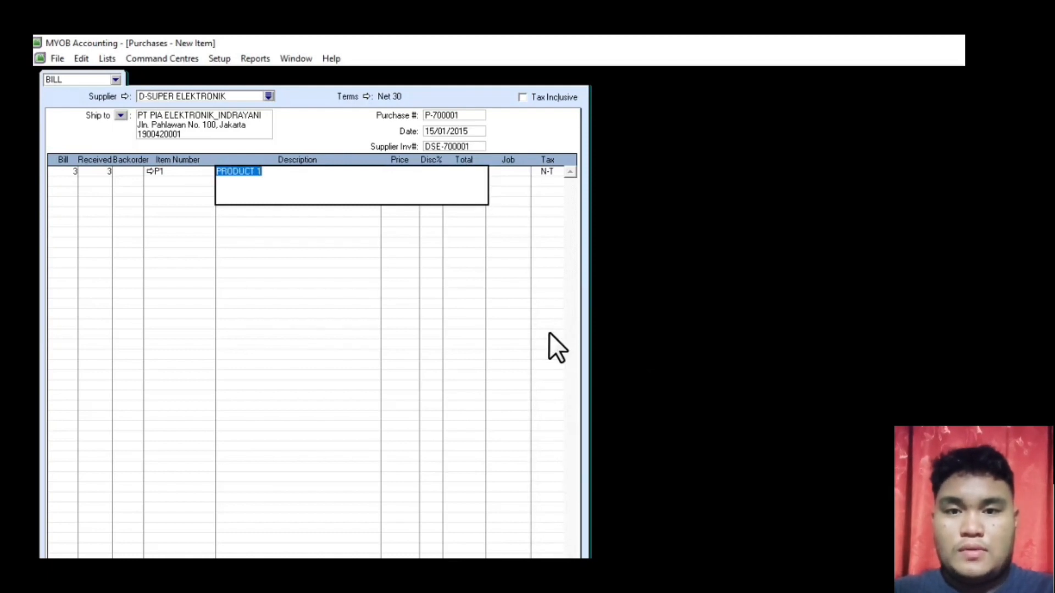
{"action": "key", "text": "Tab"}
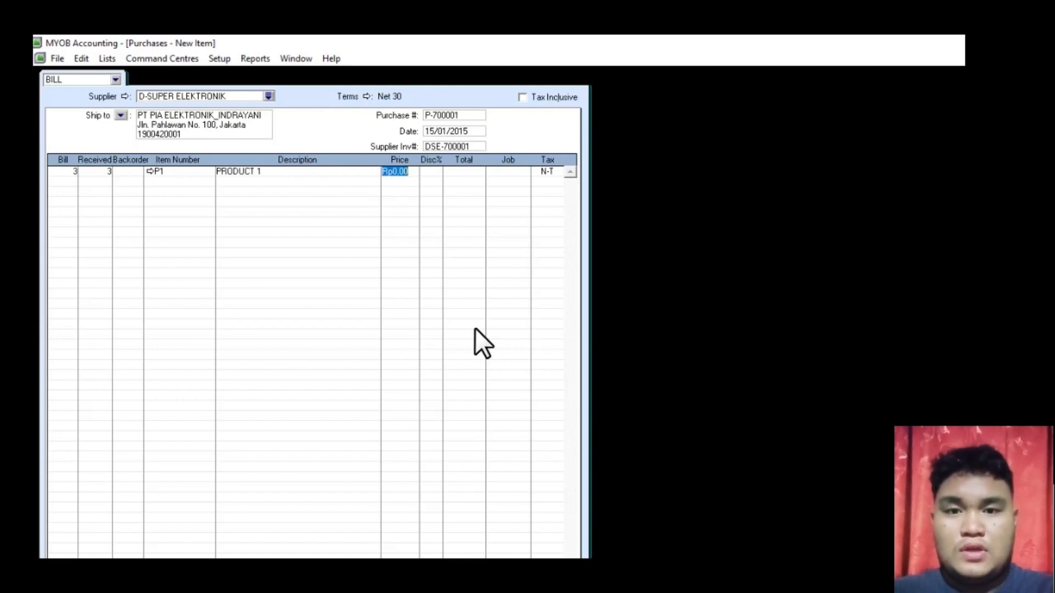
{"action": "type", "text": "50000"}
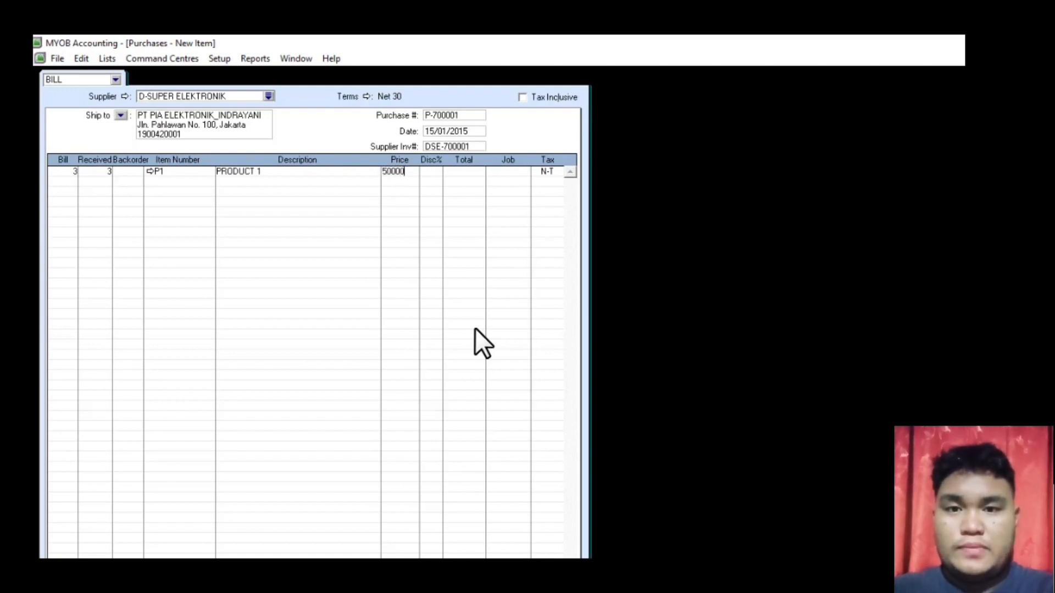
{"action": "key", "text": "Return"}
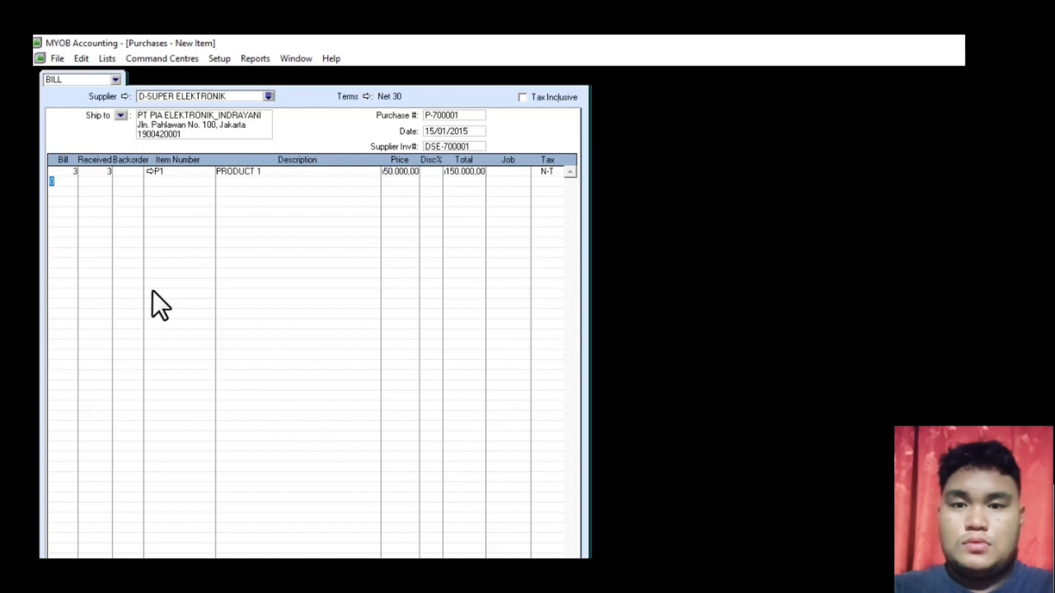
{"action": "type", "text": "3"}
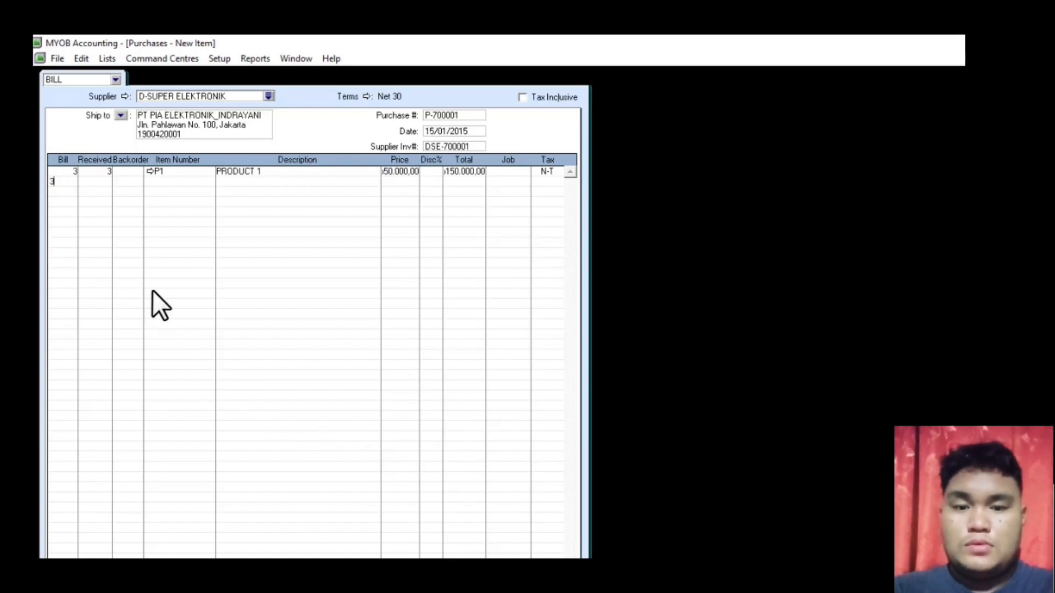
{"action": "key", "text": "Tab"}
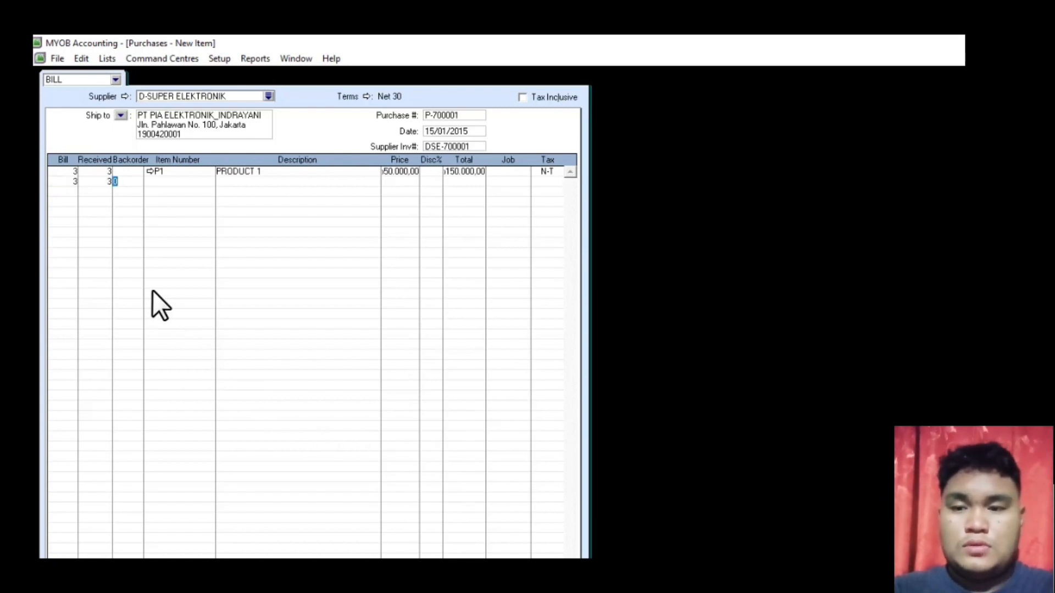
{"action": "key", "text": "Tab"}
{"action": "key", "text": "Tab"}
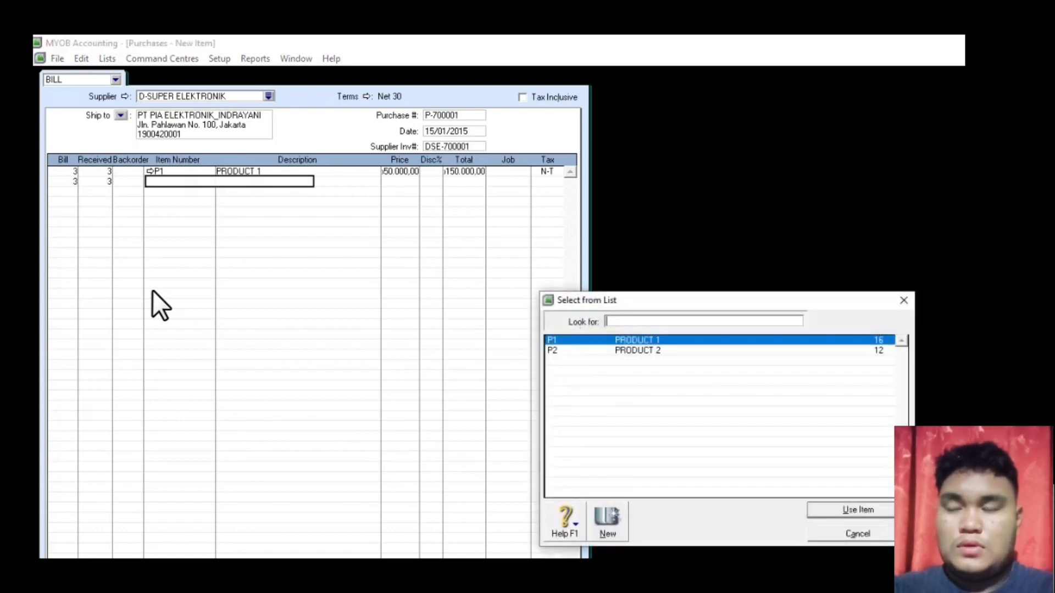
- Add P2 PRODUCT 2 at 100,000 on line two and view the transaction recap
{"action": "double_click", "coordinate": [641, 351]}
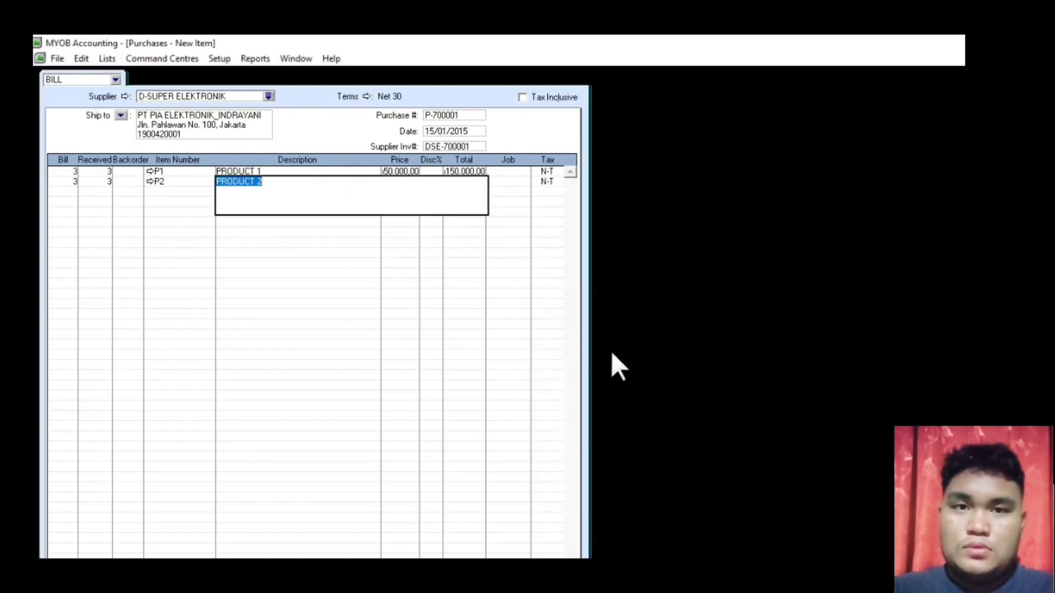
{"action": "key", "text": "Tab"}
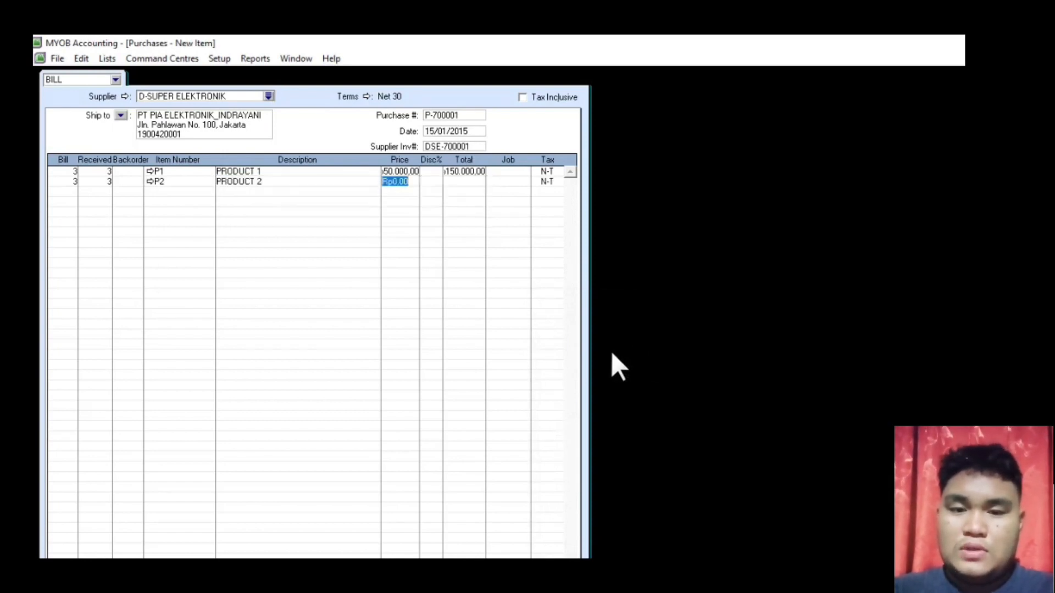
{"action": "type", "text": "100000"}
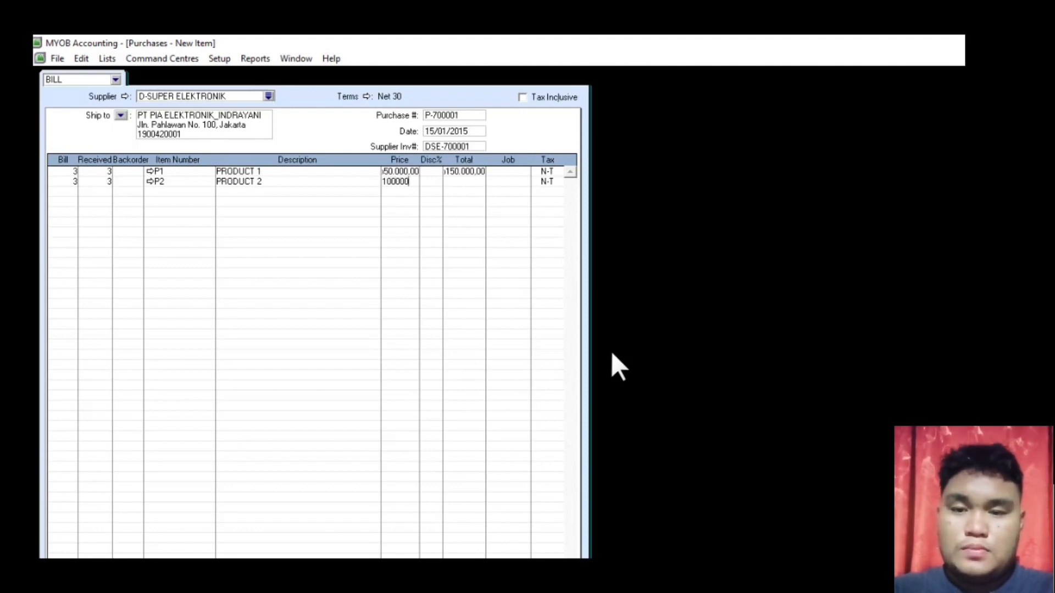
{"action": "key", "text": "Return"}
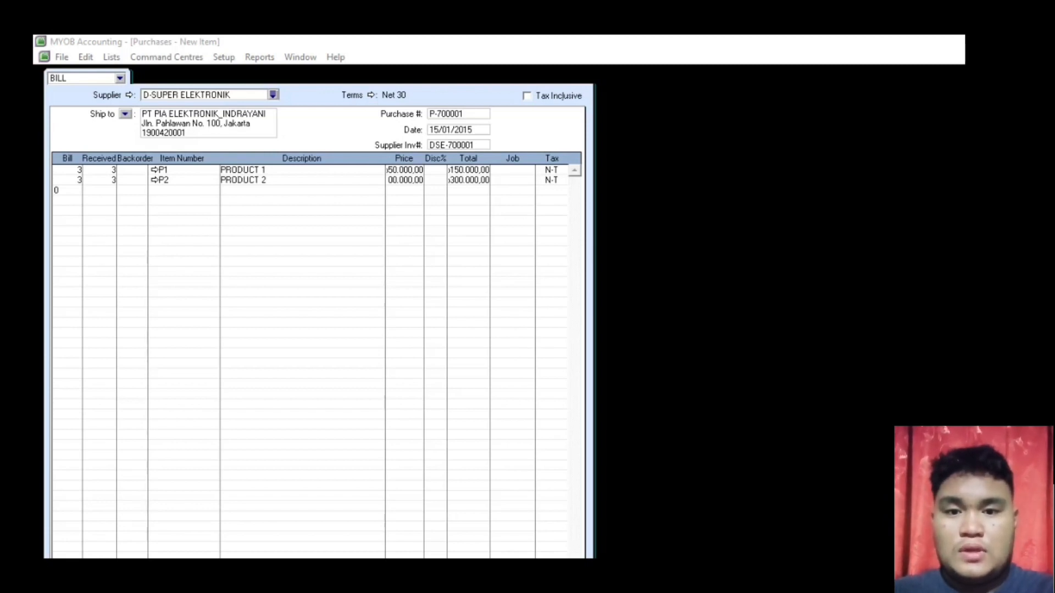
{"action": "left_click", "coordinate": [718, 373]}
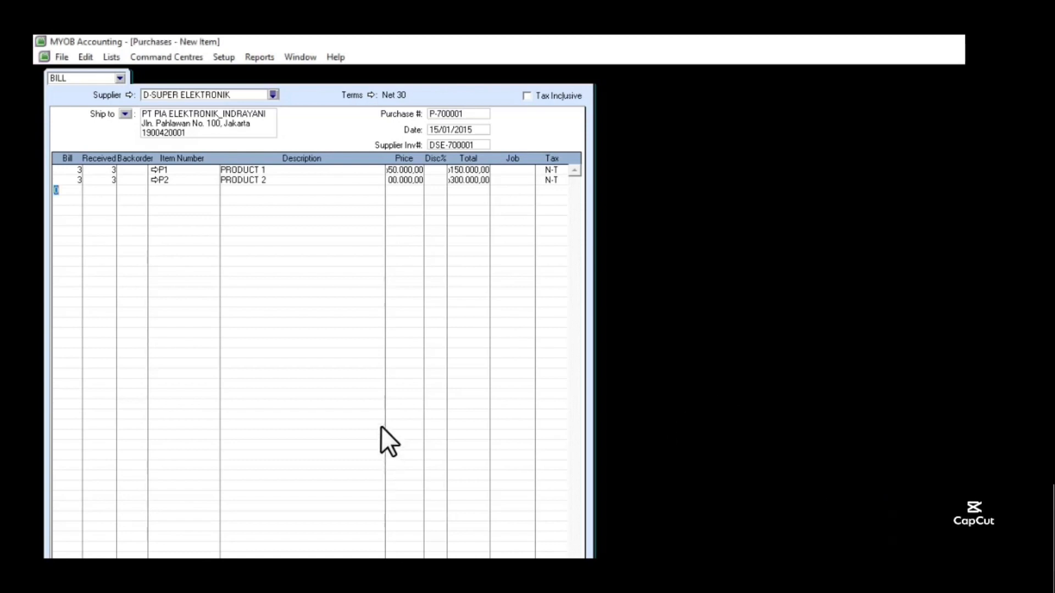
{"action": "key", "text": "ctrl+r"}
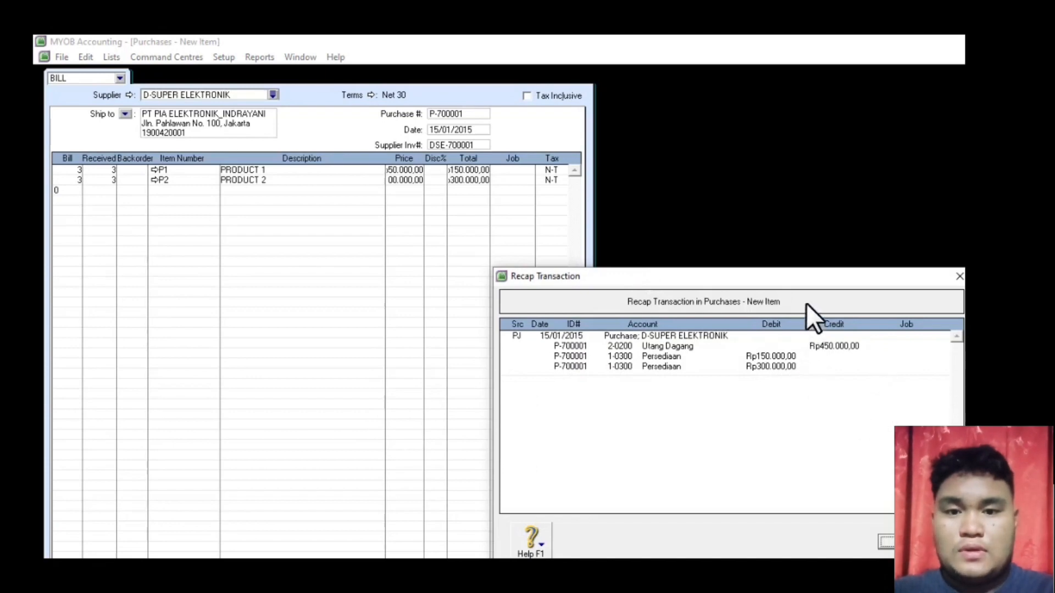
- Close the recap, record the Rp450,000 purchase bill, and close the purchase form
{"action": "left_click_drag", "start_coordinate": [806, 281], "coordinate": [716, 226]}
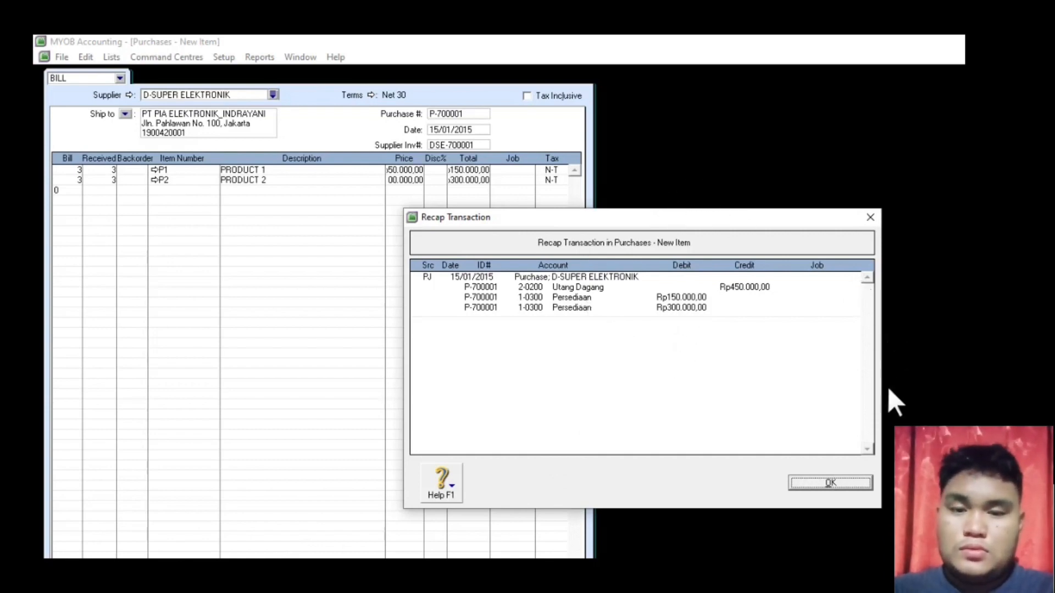
{"action": "left_click", "coordinate": [797, 486]}
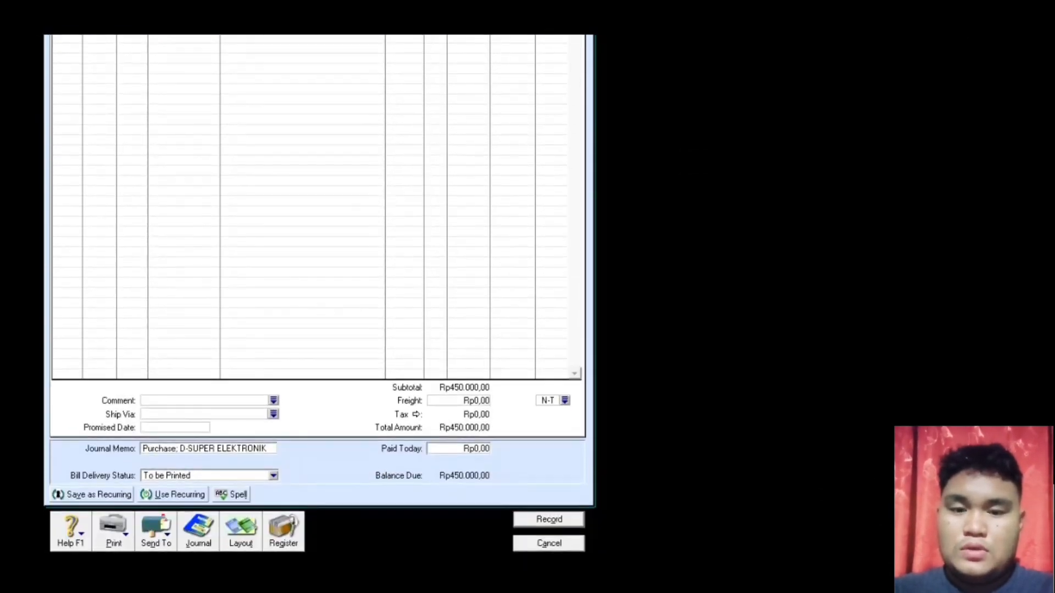
{"action": "left_click", "coordinate": [547, 518]}
{"action": "left_click", "coordinate": [546, 518]}
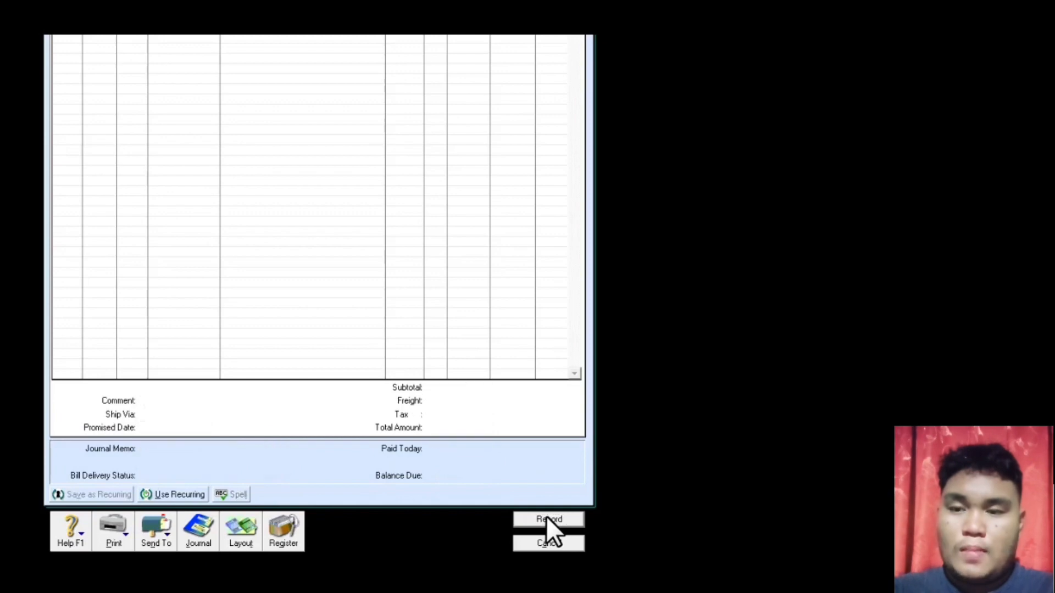
{"action": "left_click", "coordinate": [531, 543]}
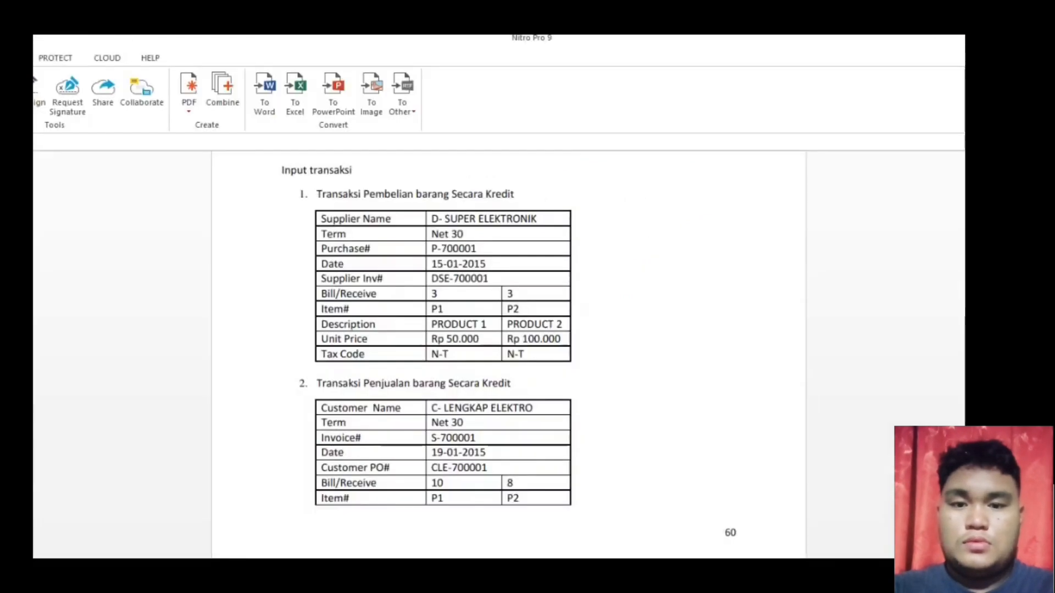
{"action": "scroll", "coordinate": [368, 247], "scroll_direction": "down", "scroll_amount": 4}
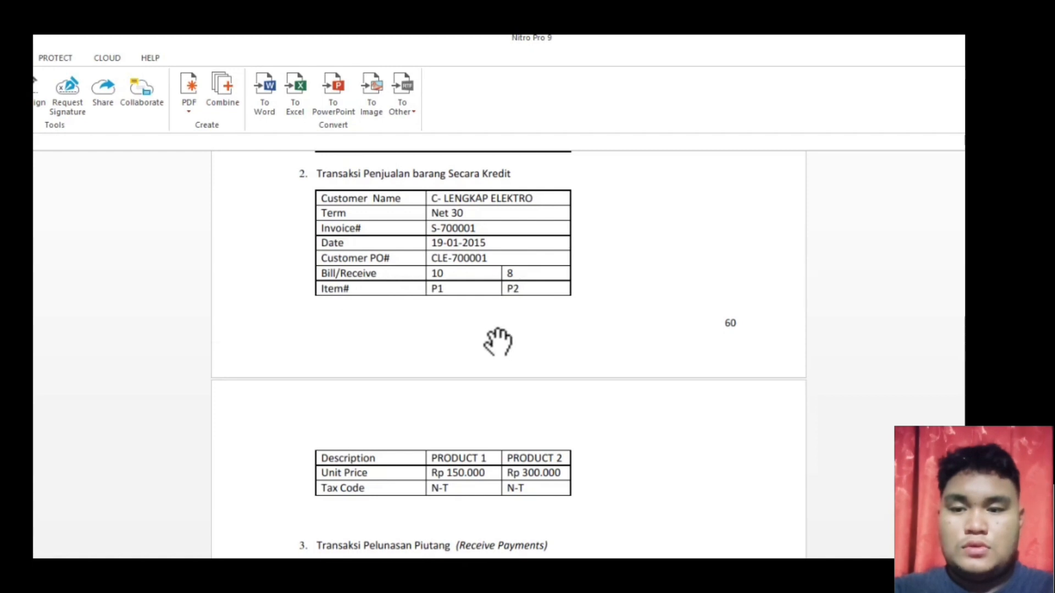
- Check the credit sale items (10 P1 at 150,000, 8 P2 at 300,000) in the PDF, then return to MYOB
{"action": "scroll", "coordinate": [497, 342], "scroll_direction": "down", "scroll_amount": 1}
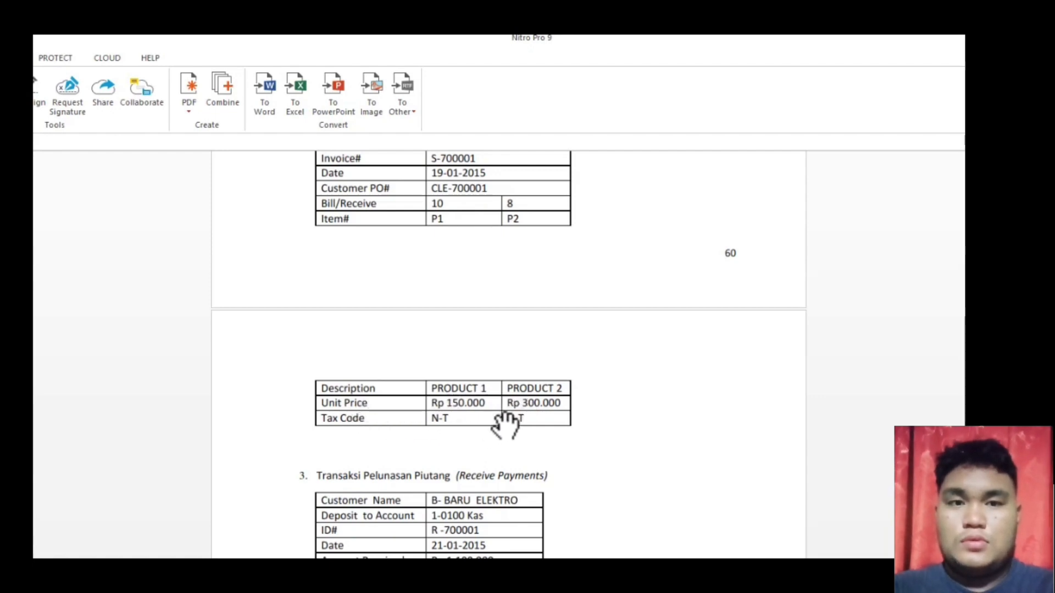
{"action": "scroll", "coordinate": [505, 424], "scroll_direction": "up", "scroll_amount": 1}
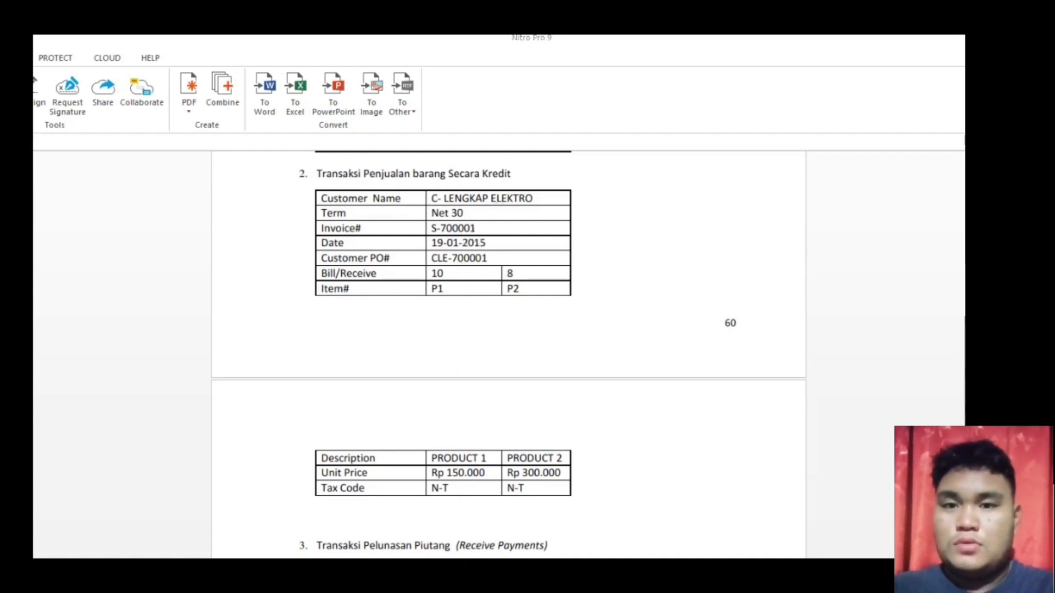
{"action": "left_click", "coordinate": [456, 574]}
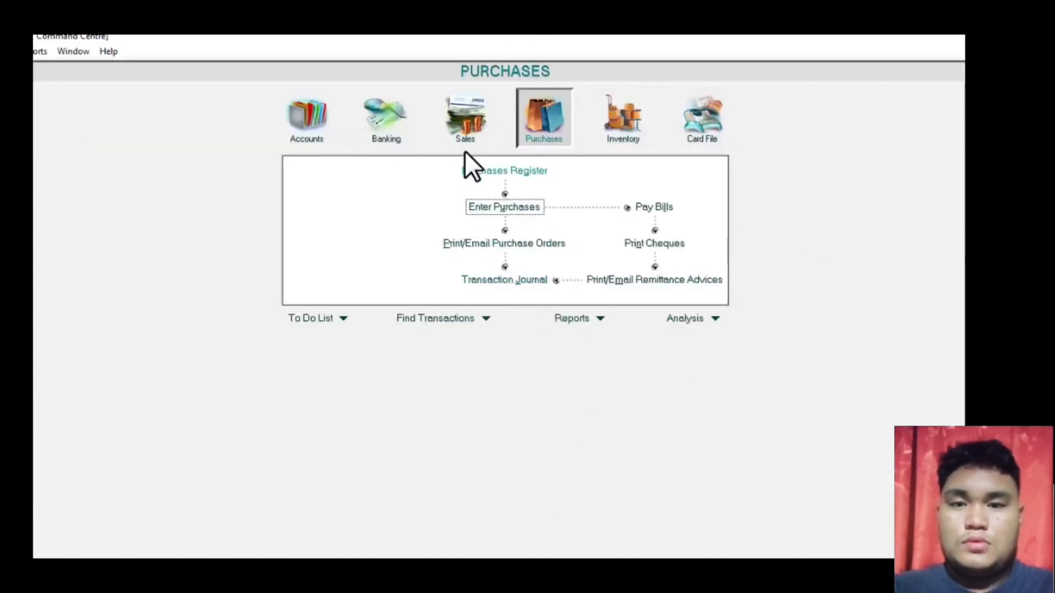
- Start a new sale for customer C-LENGKAP ELEKTRO using the Item layout
{"action": "left_click", "coordinate": [456, 123]}
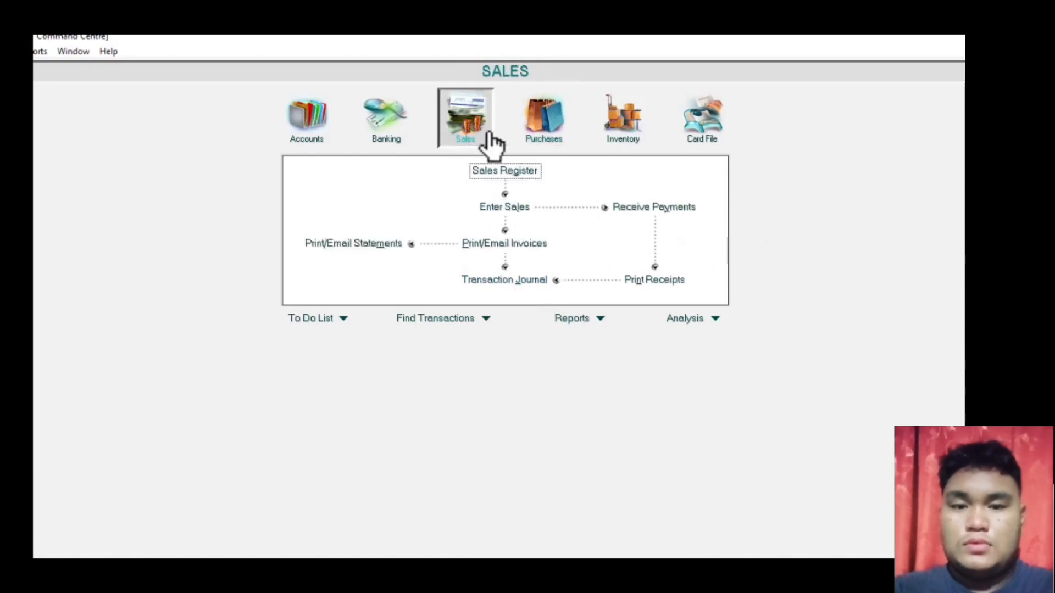
{"action": "left_click", "coordinate": [514, 219]}
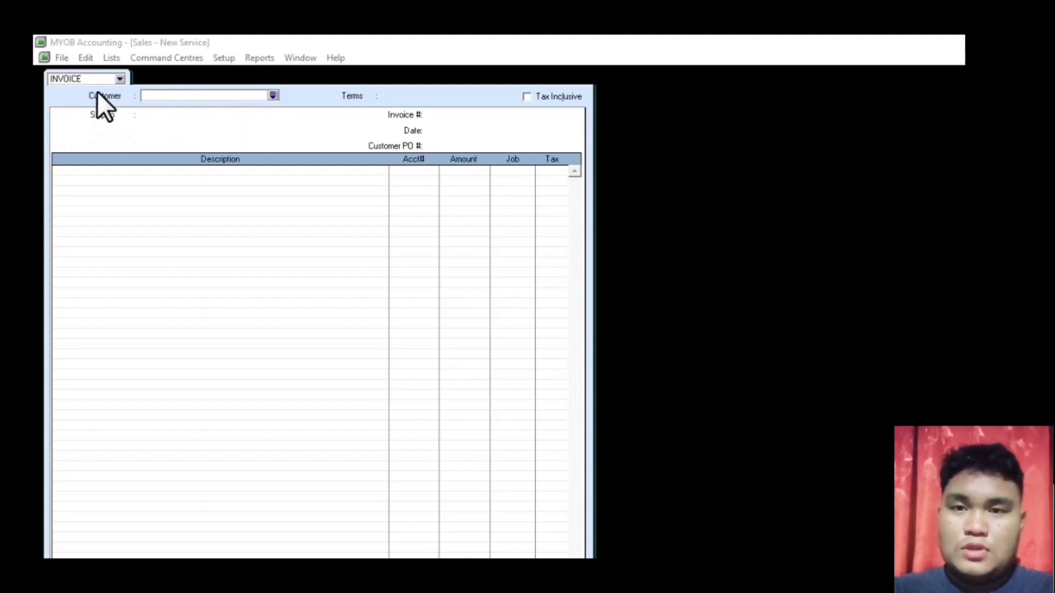
{"action": "left_click", "coordinate": [273, 96]}
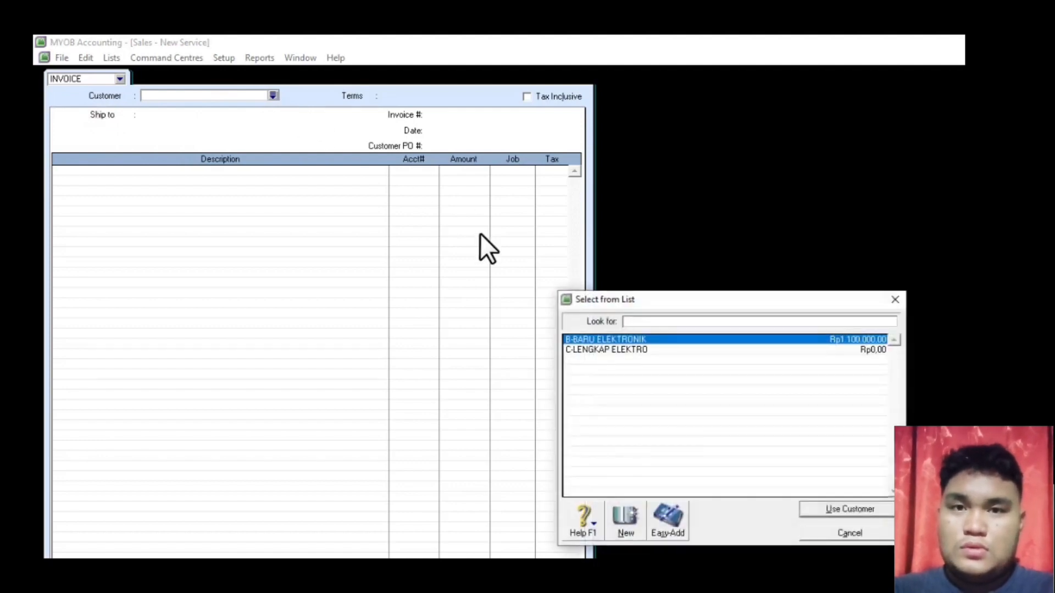
{"action": "left_click", "coordinate": [616, 350]}
{"action": "left_click", "coordinate": [816, 514]}
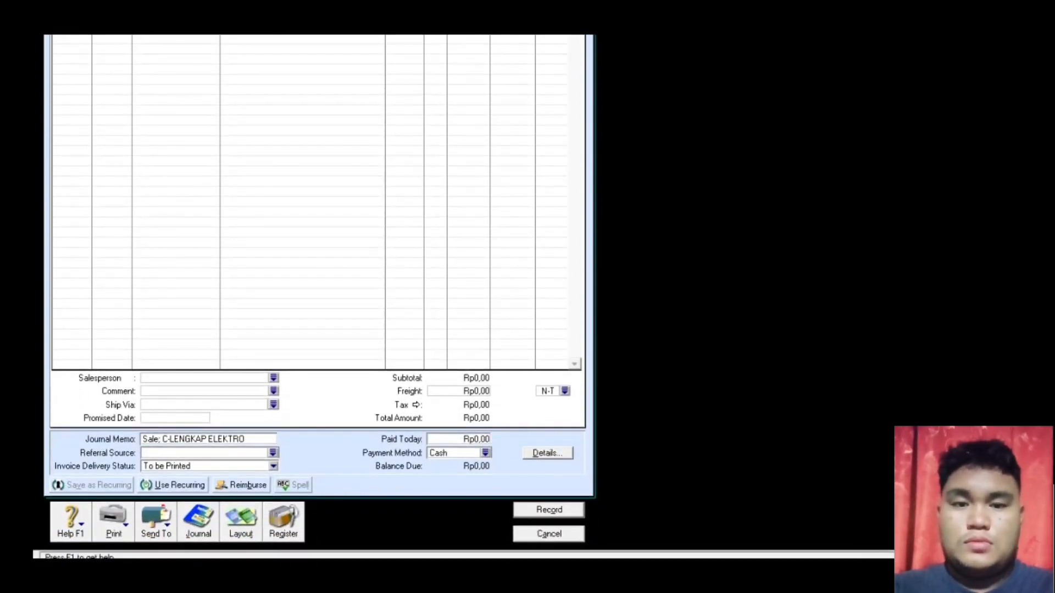
{"action": "left_click", "coordinate": [246, 522]}
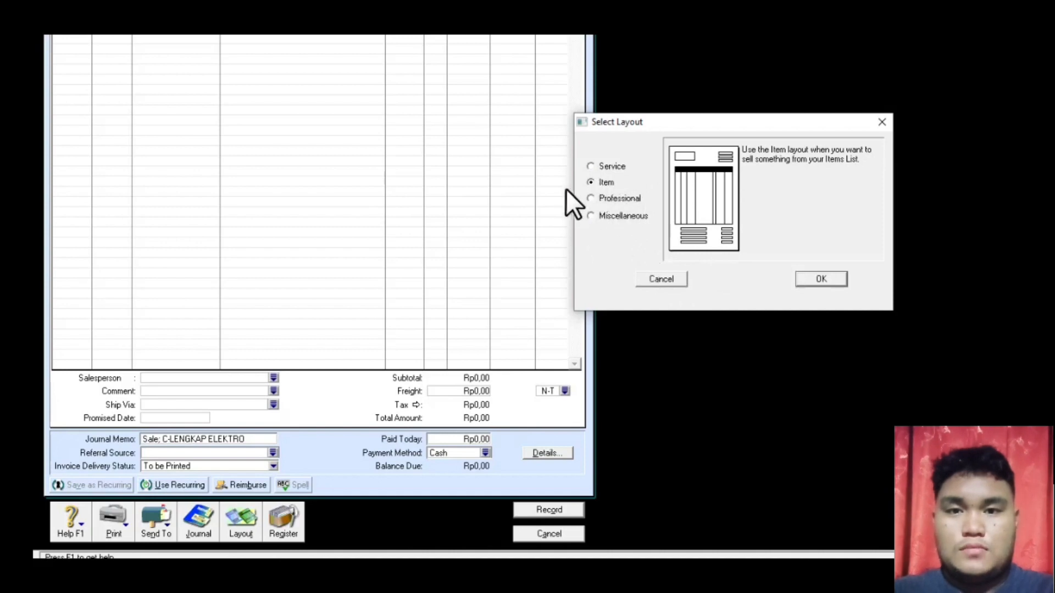
{"action": "left_click", "coordinate": [833, 276]}
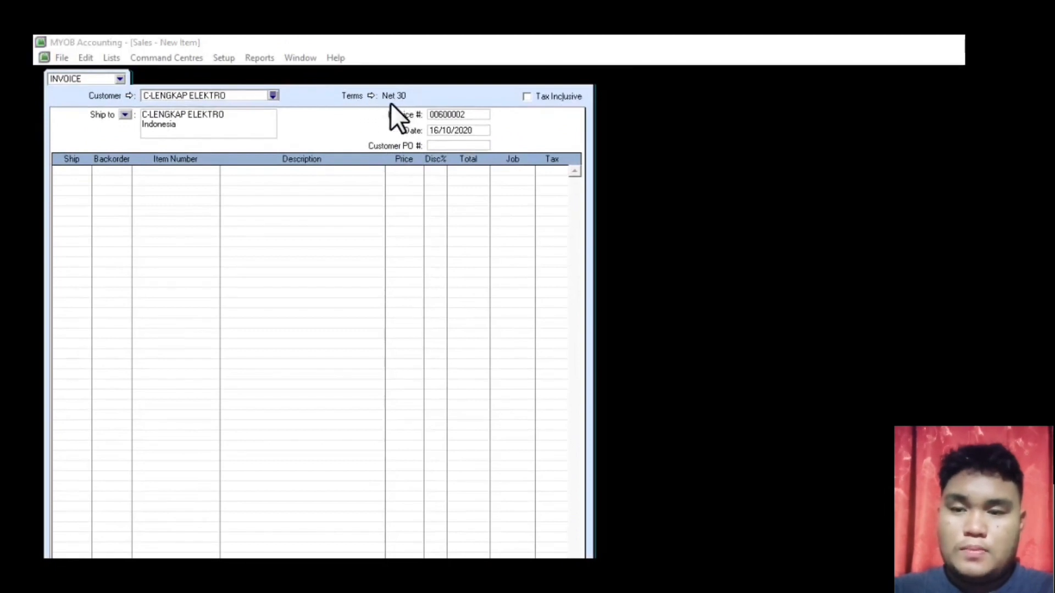
- Accept Net 30 terms and set invoice S-700001, date 19/01/2015, customer PO CLE-700001
{"action": "left_click", "coordinate": [369, 96]}
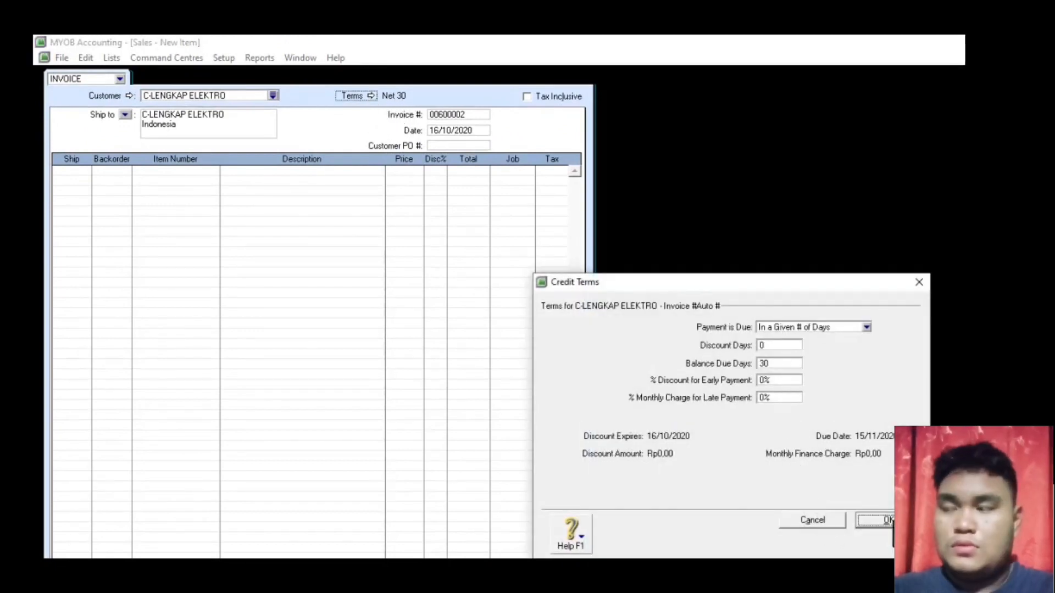
{"action": "left_click", "coordinate": [890, 521]}
{"action": "left_click", "coordinate": [468, 112]}
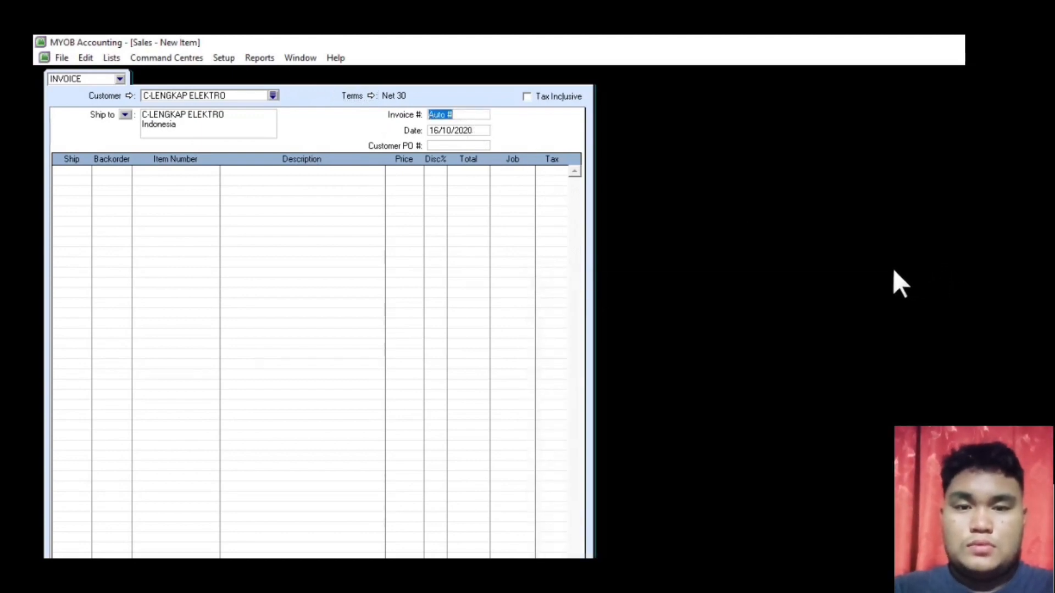
{"action": "type", "text": "S-"}
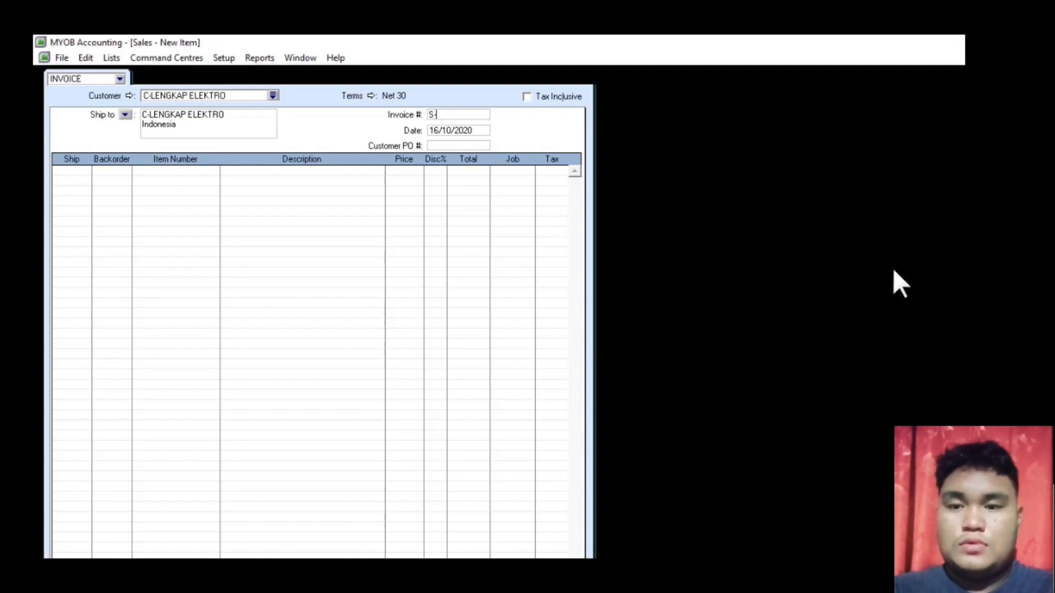
{"action": "type", "text": "7000"}
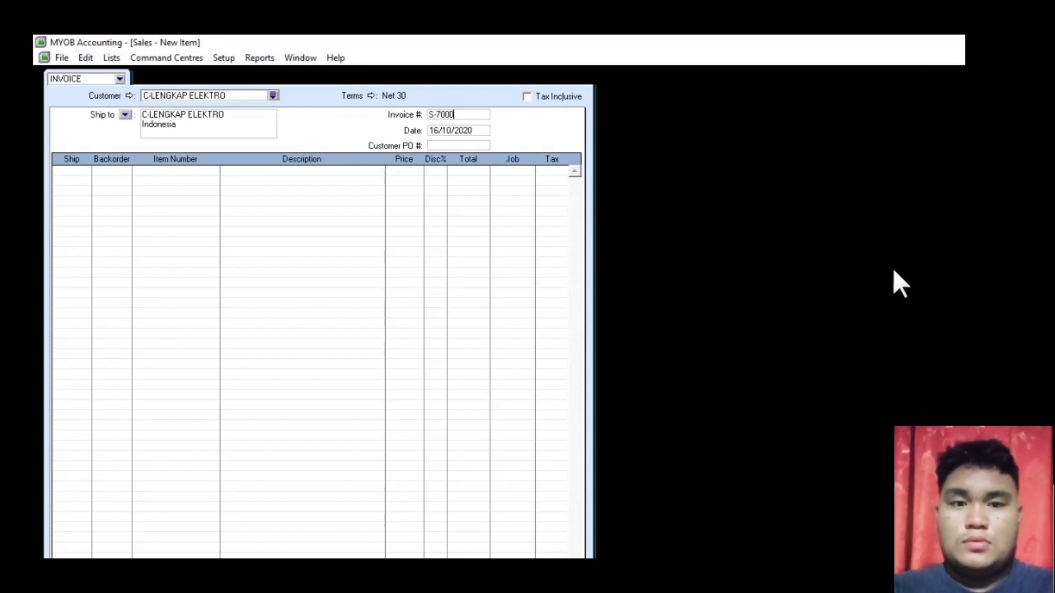
{"action": "type", "text": "01"}
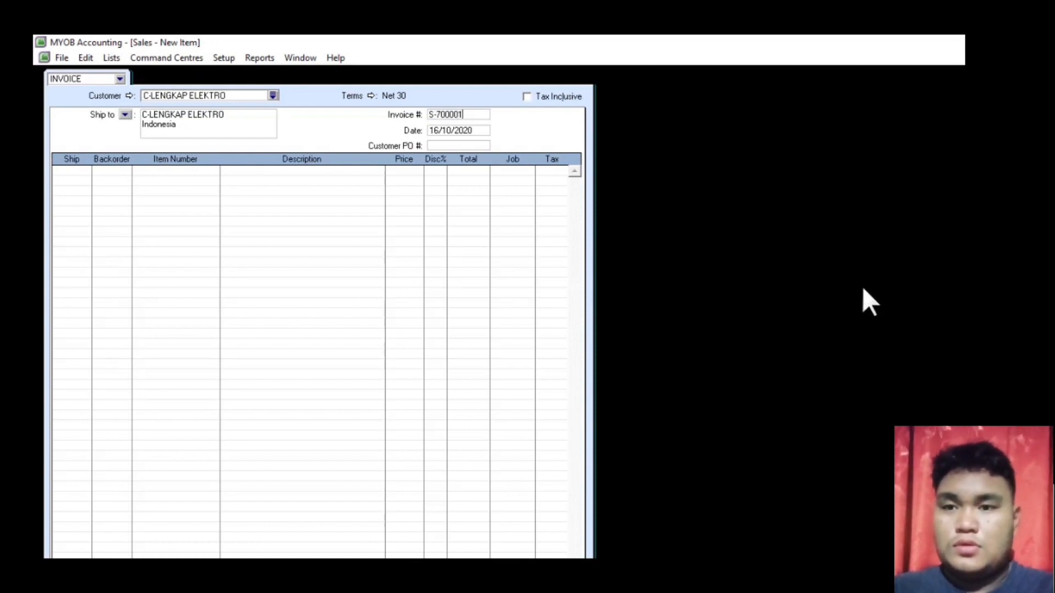
{"action": "left_click", "coordinate": [480, 133]}
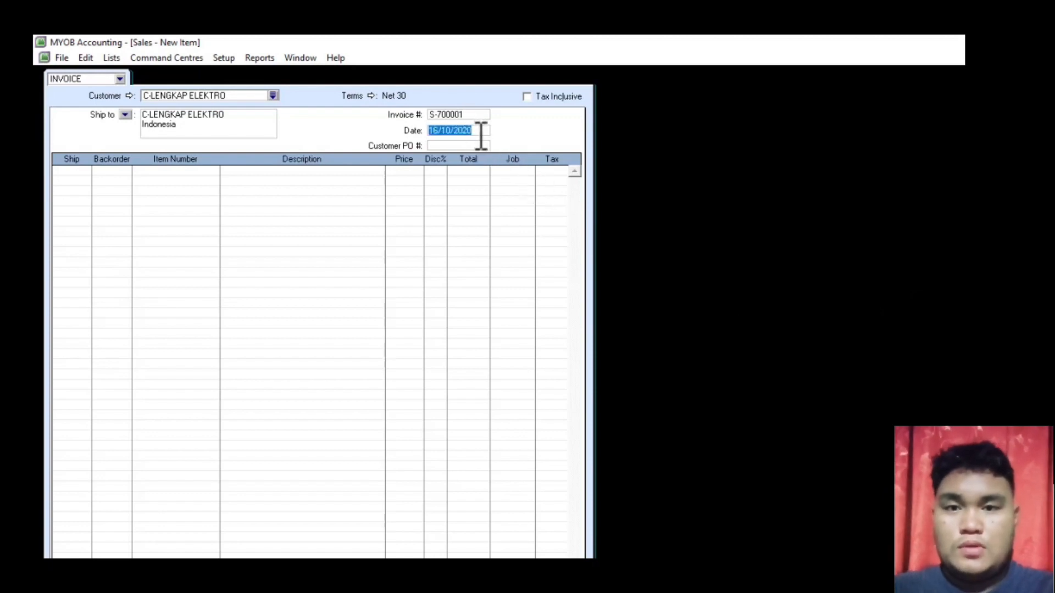
{"action": "type", "text": "19.01"}
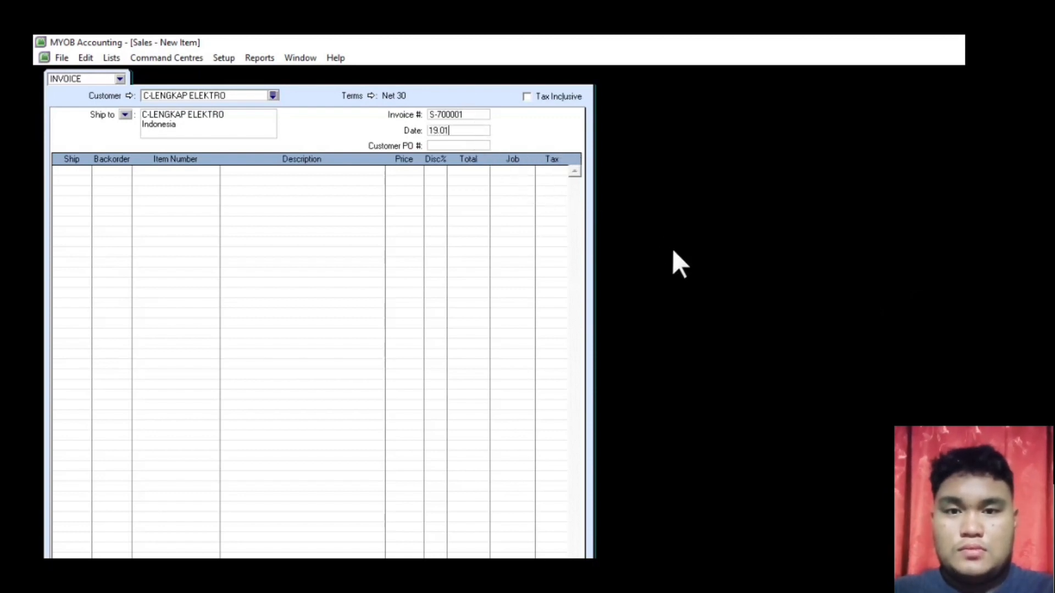
{"action": "type", "text": "."}
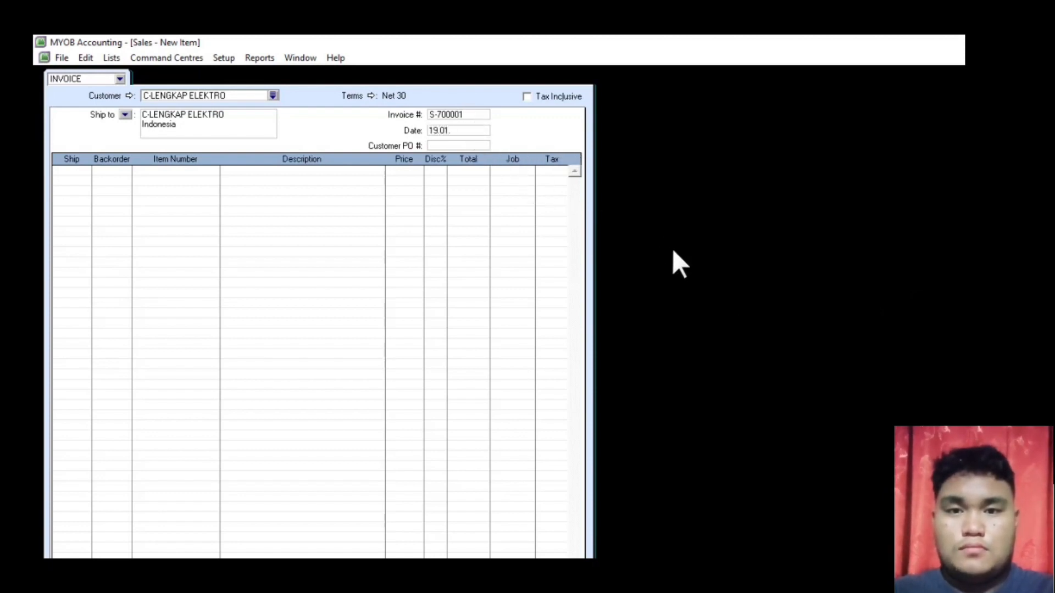
{"action": "type", "text": "2015"}
{"action": "key", "text": "Tab"}
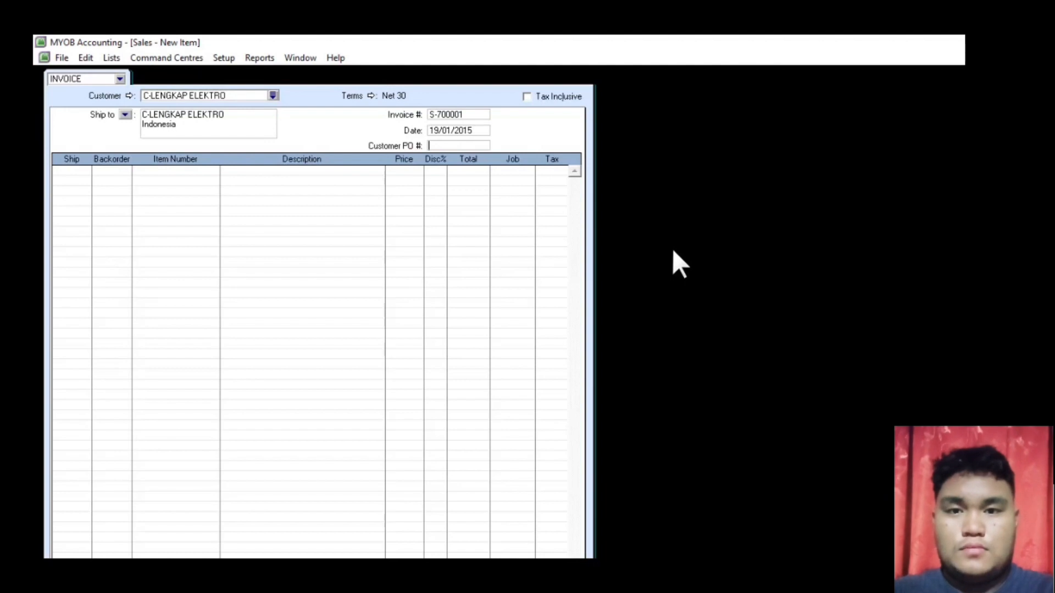
{"action": "type", "text": "CLE"}
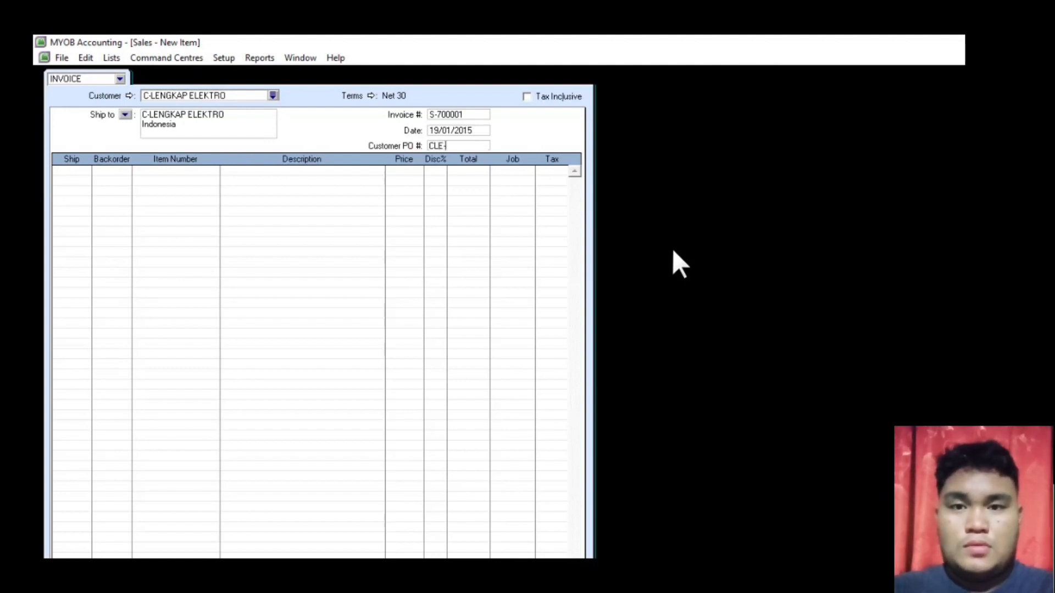
{"action": "type", "text": "-7000"}
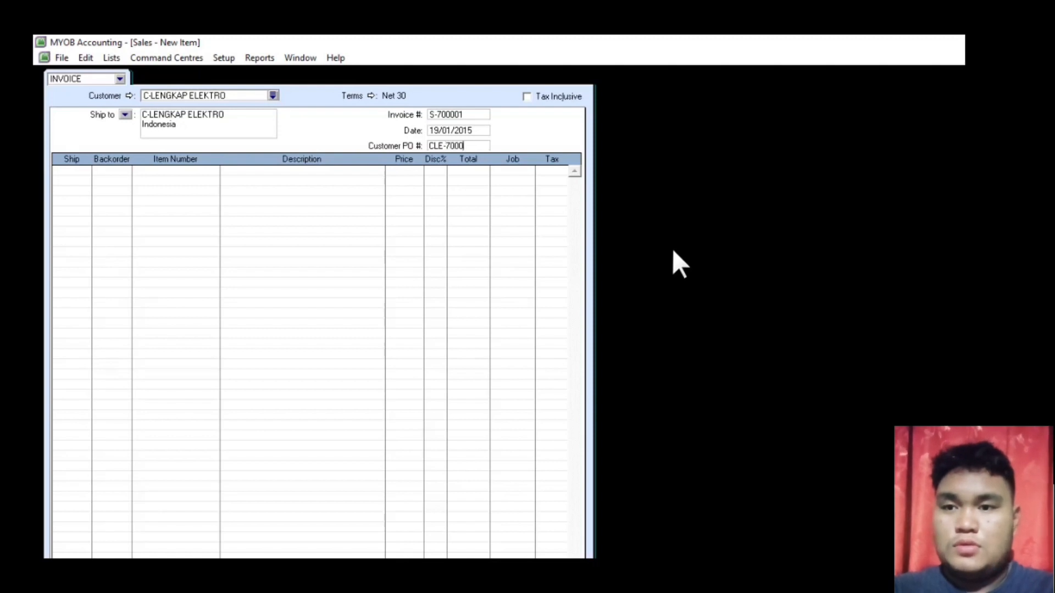
{"action": "type", "text": "01"}
{"action": "key", "text": "Tab"}
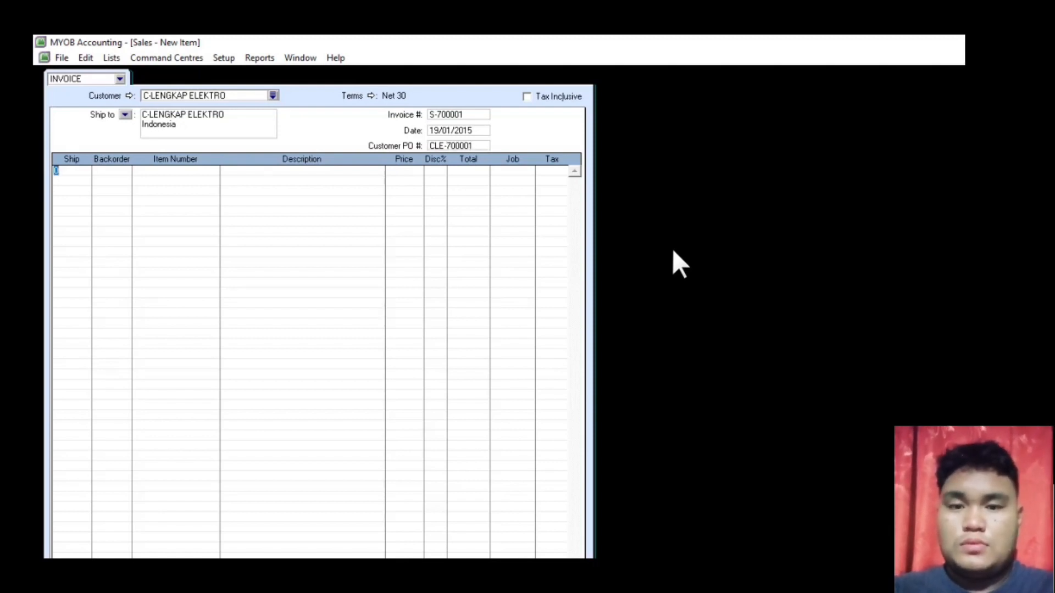
- Add 10 units of PRODUCT 1 at 150,000 as the first invoice line
{"action": "type", "text": "10"}
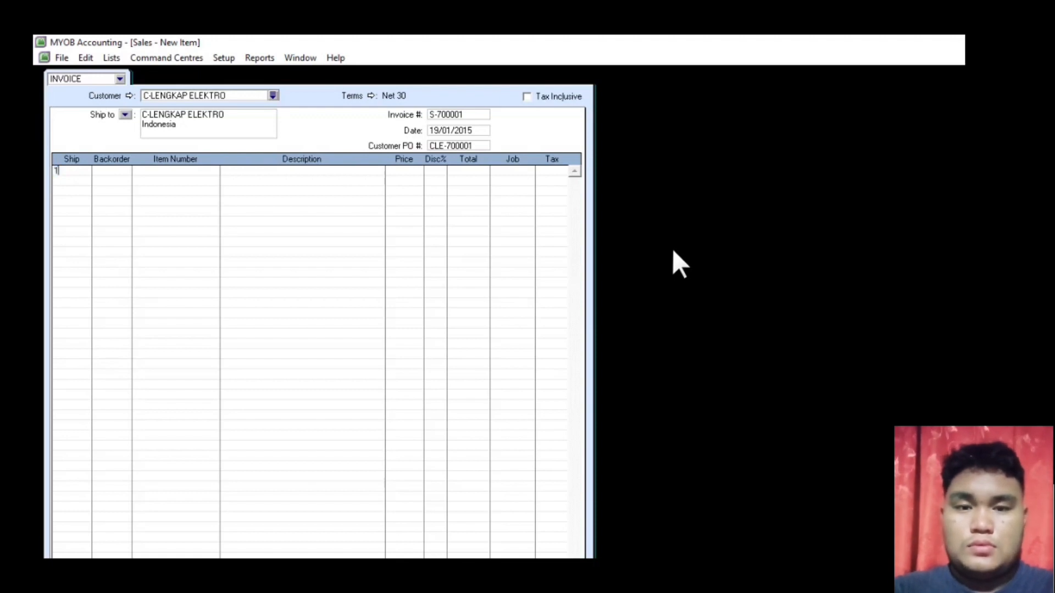
{"action": "key", "text": "Tab"}
{"action": "key", "text": "Tab"}
{"action": "key", "text": "Tab"}
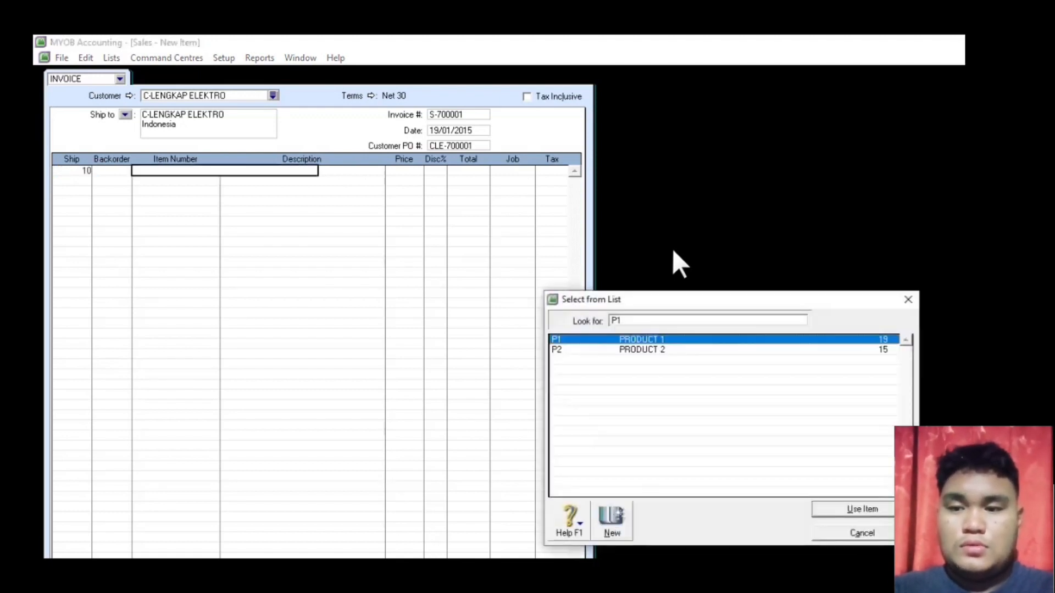
{"action": "double_click", "coordinate": [629, 340]}
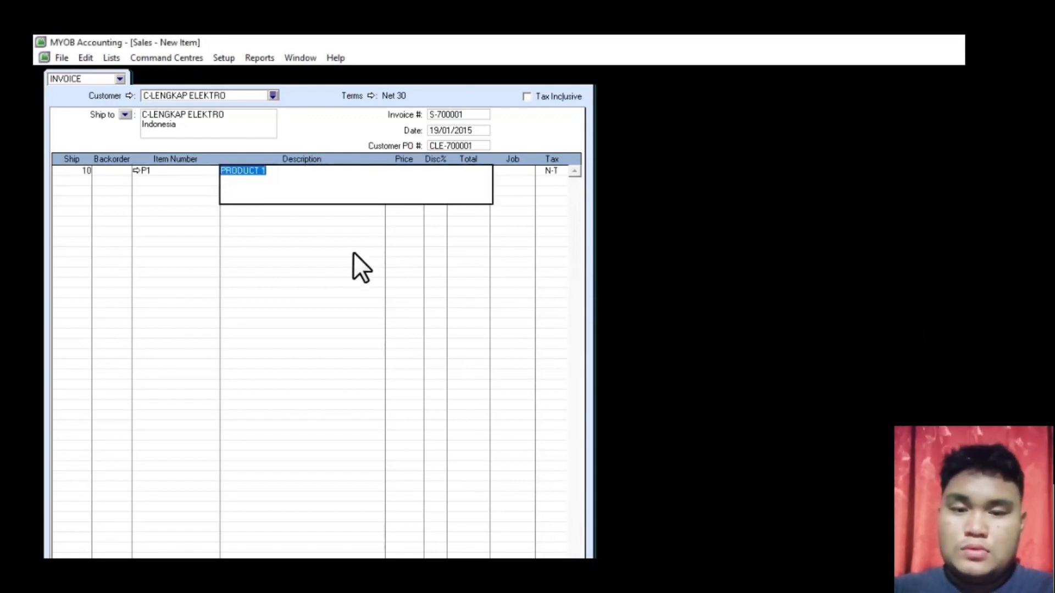
{"action": "key", "text": "Tab"}
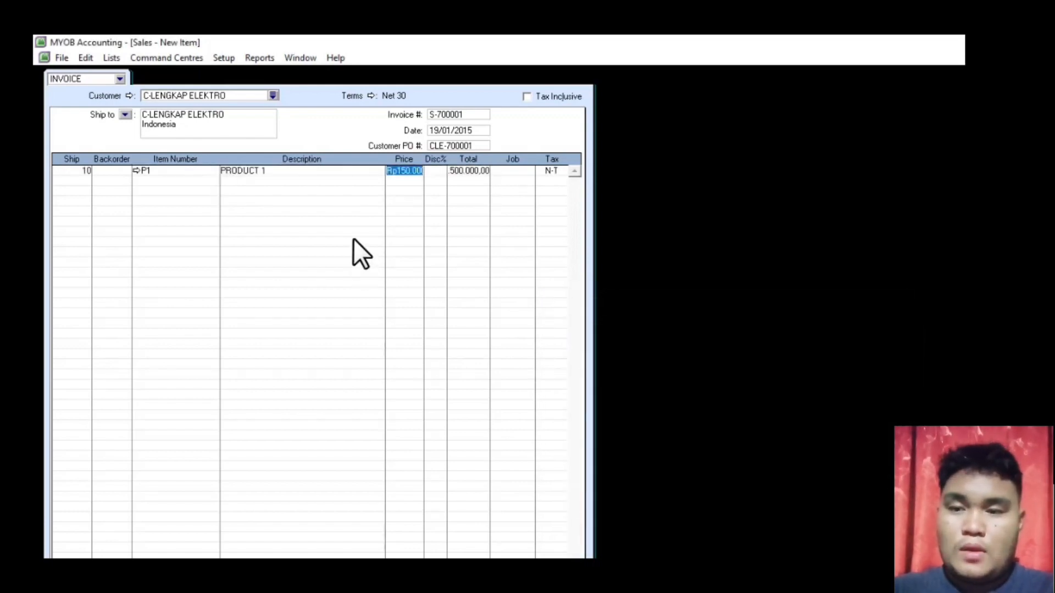
{"action": "type", "text": "150"}
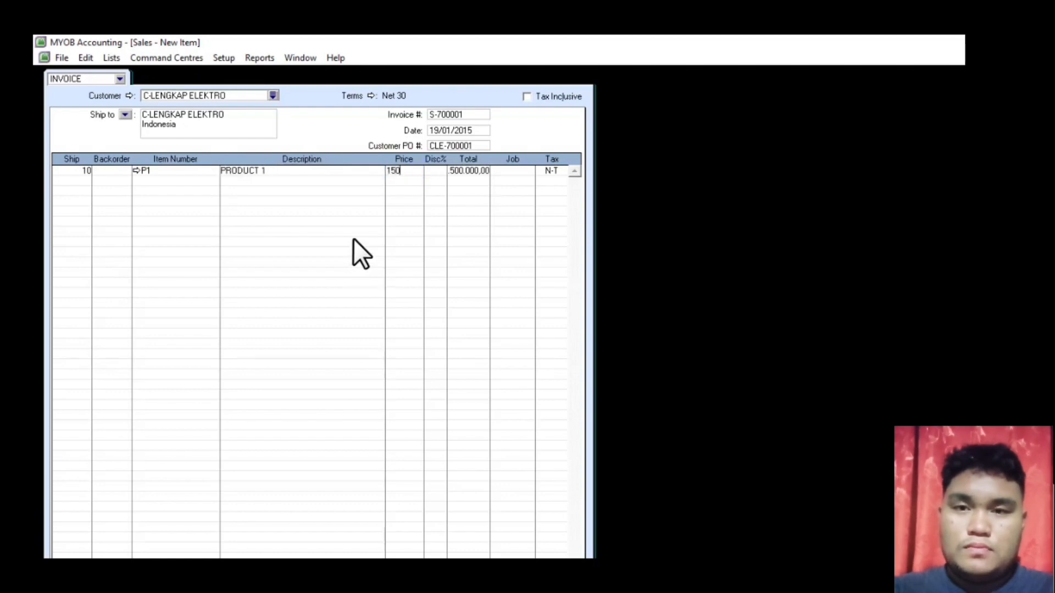
{"action": "type", "text": "000"}
{"action": "key", "text": "Return"}
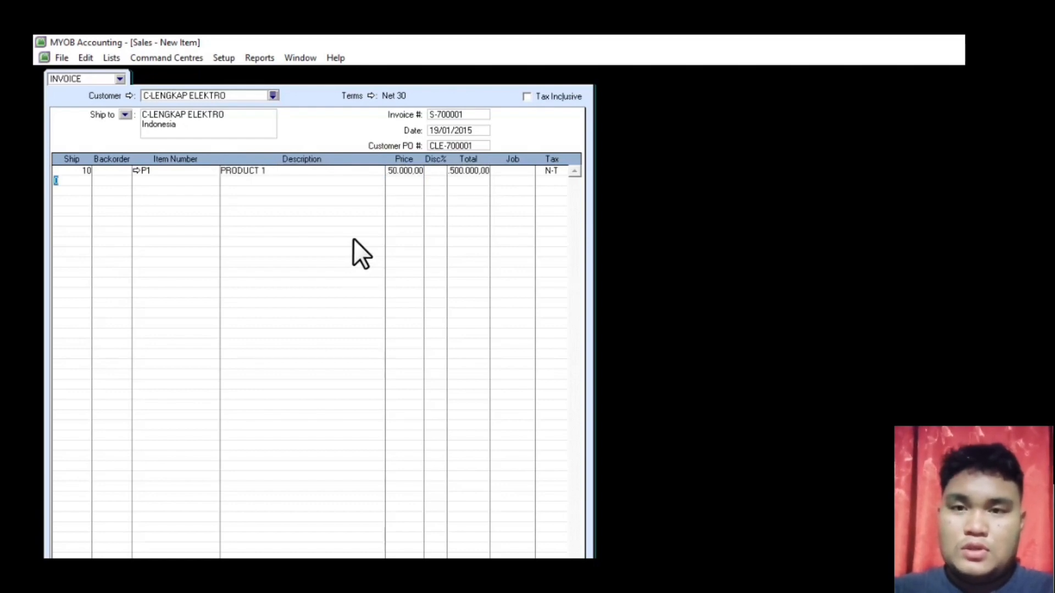
- Add 8 units of PRODUCT 2 at 300,000 as the second invoice line
{"action": "key", "text": "BackSpace"}
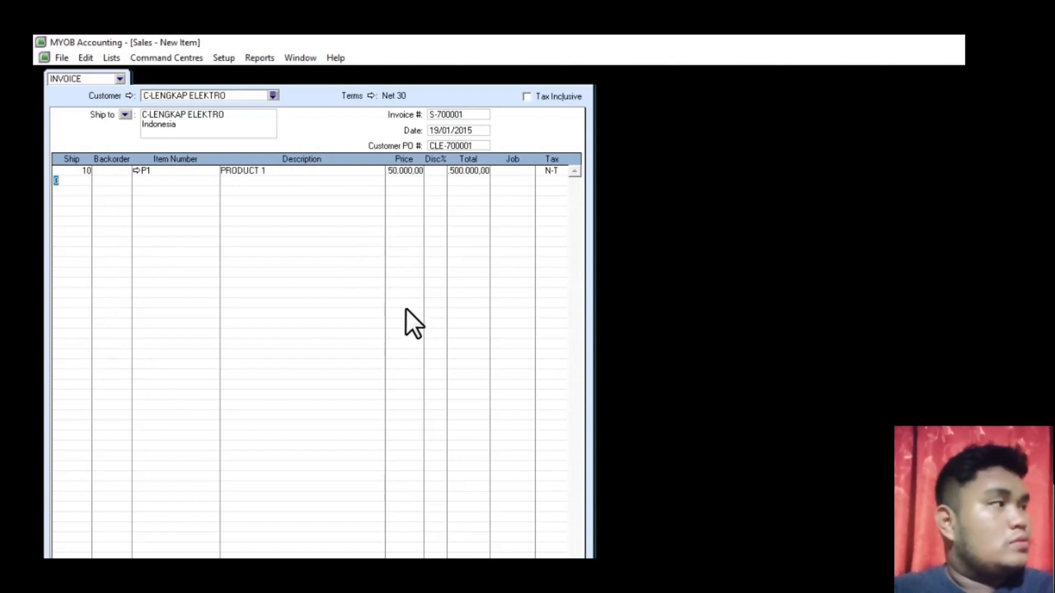
{"action": "type", "text": "8"}
{"action": "key", "text": "Tab"}
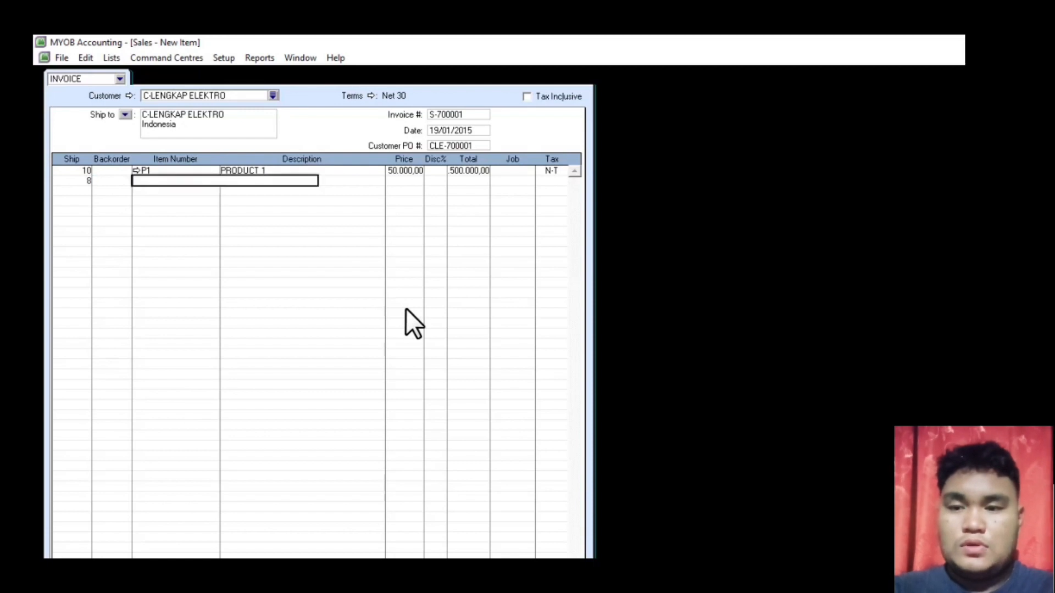
{"action": "key", "text": "Tab"}
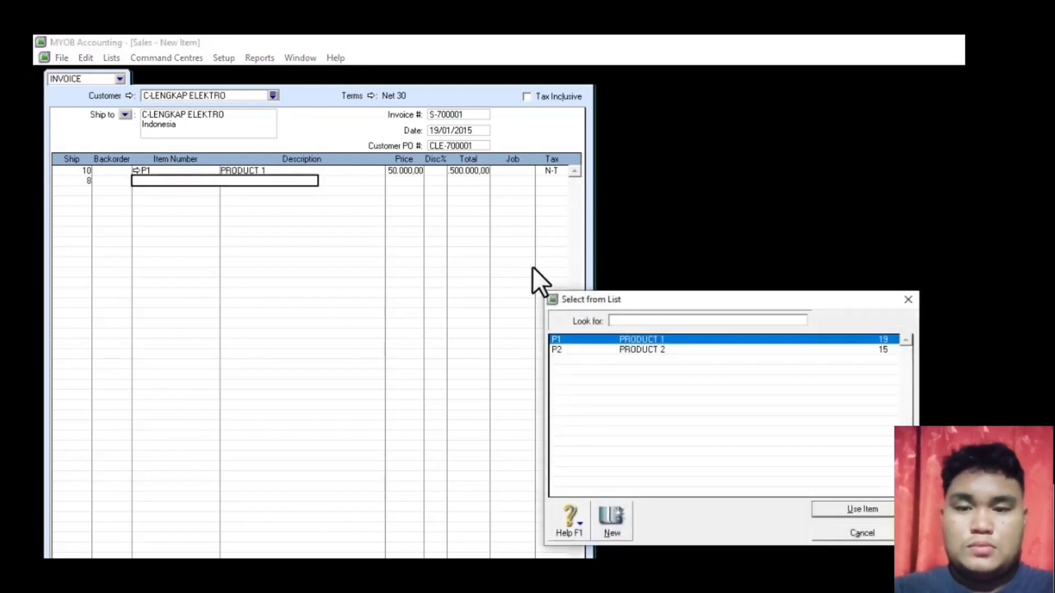
{"action": "double_click", "coordinate": [593, 349]}
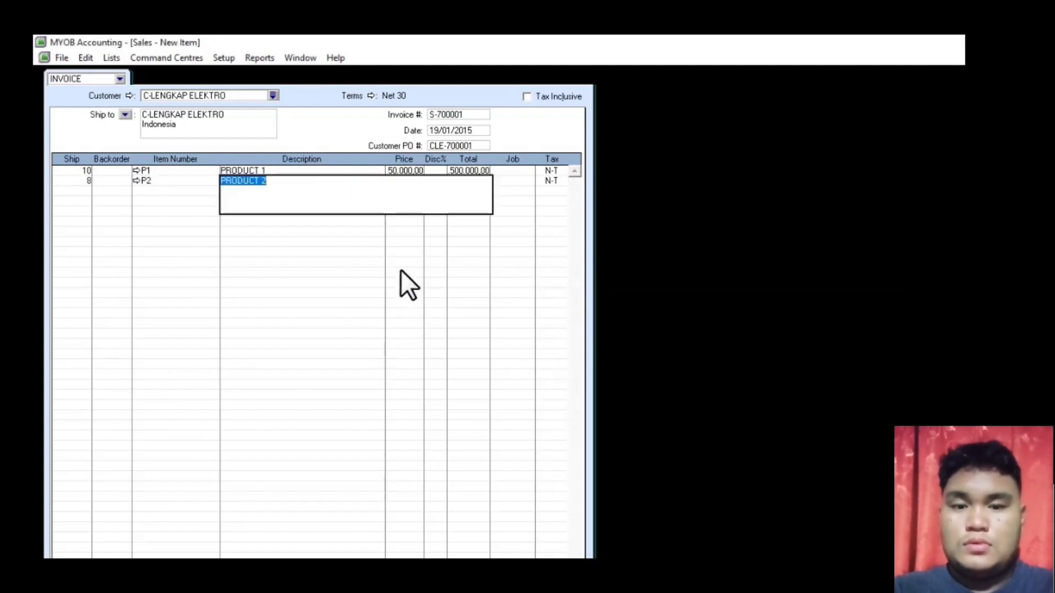
{"action": "key", "text": "Tab"}
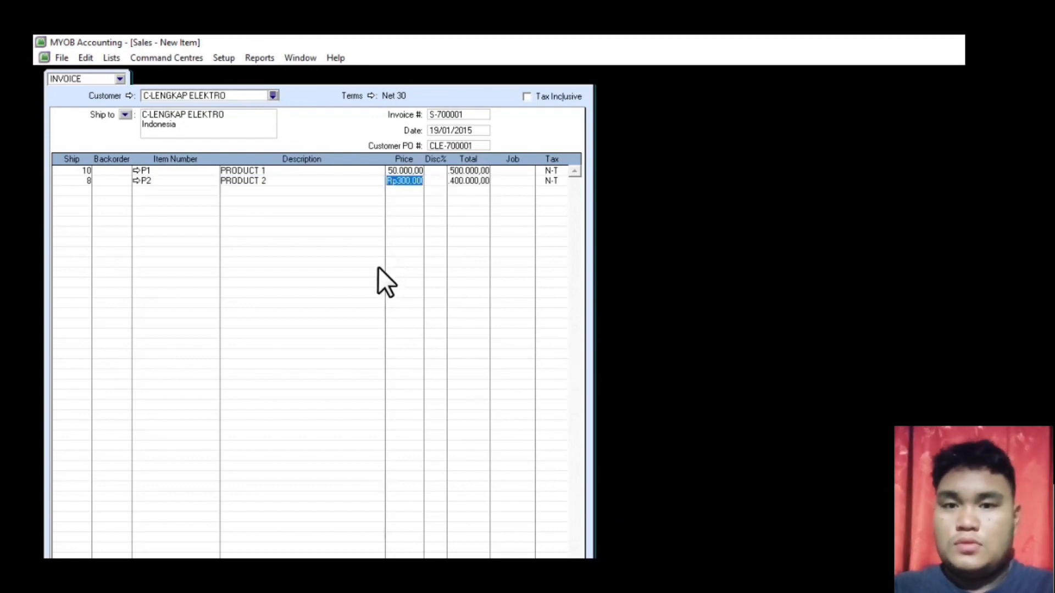
{"action": "type", "text": "300000"}
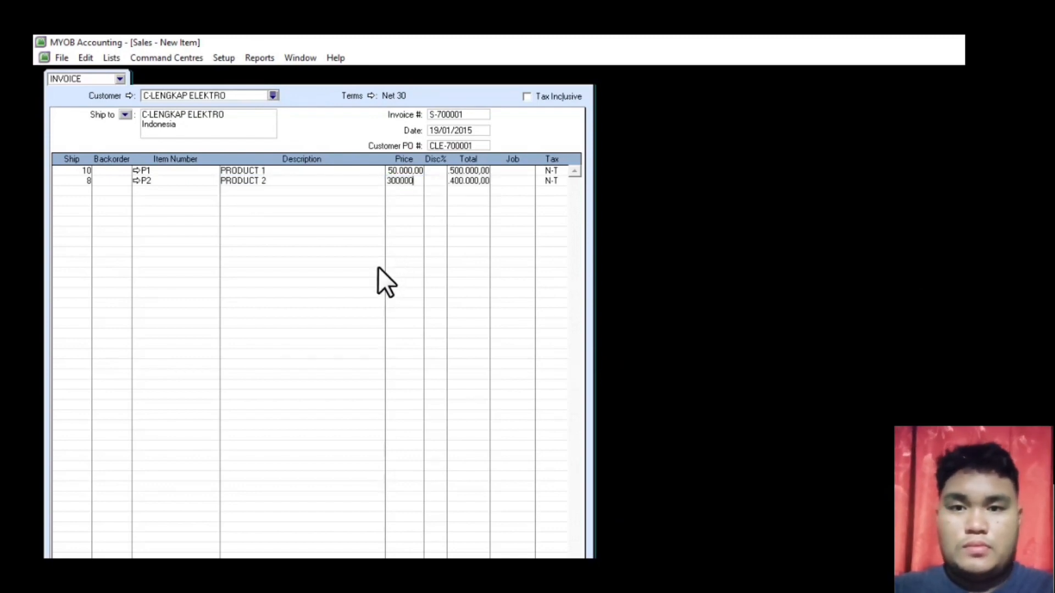
{"action": "key", "text": "Return"}
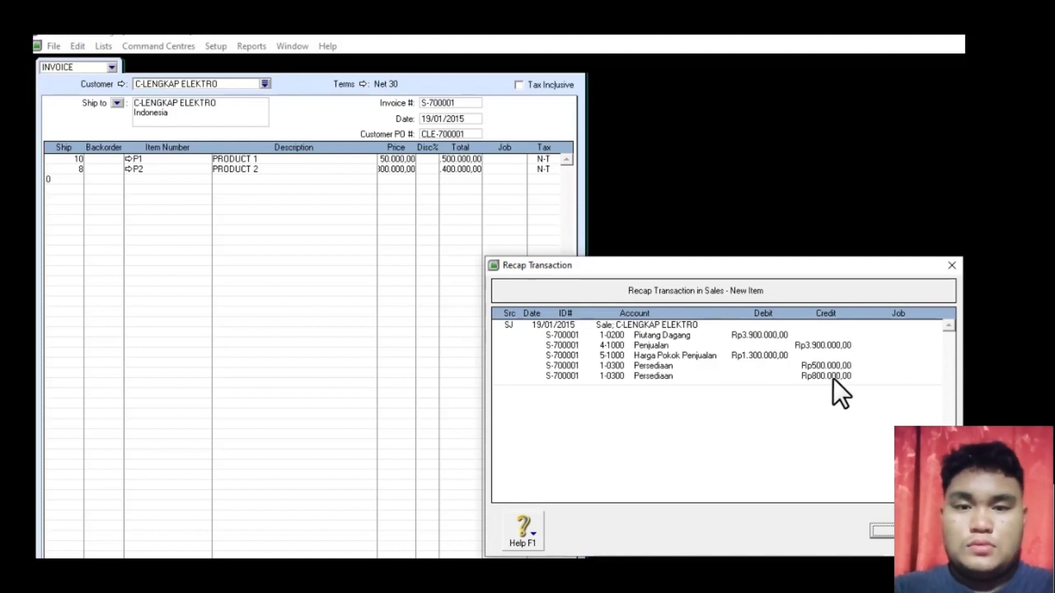
- Record the Rp3.900.000,00 C-LENGKAP ELEKTRO sales invoice and close the sales entry window
{"action": "left_click", "coordinate": [882, 531]}
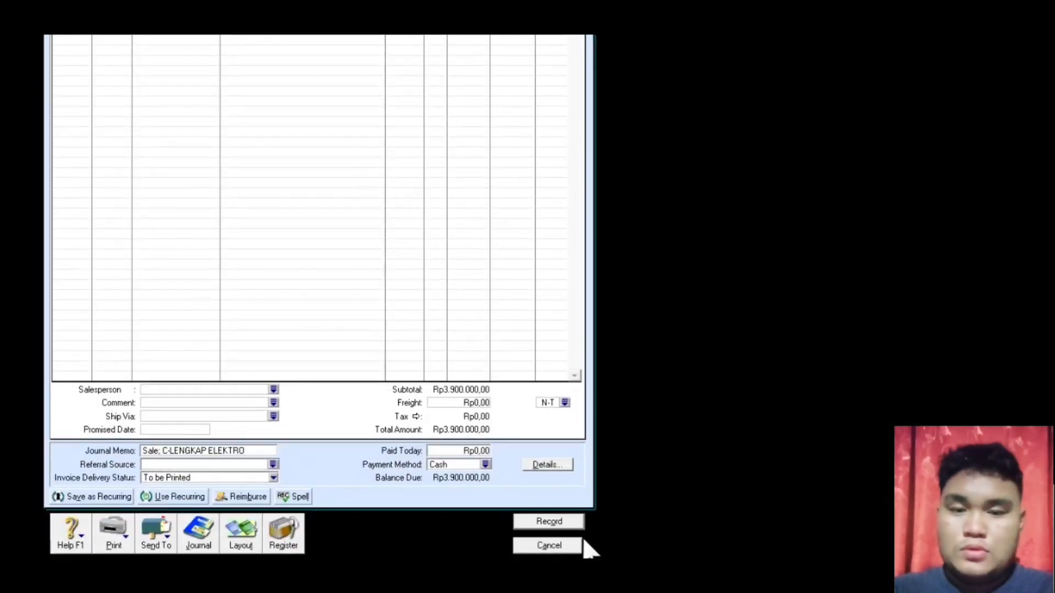
{"action": "left_click", "coordinate": [550, 522]}
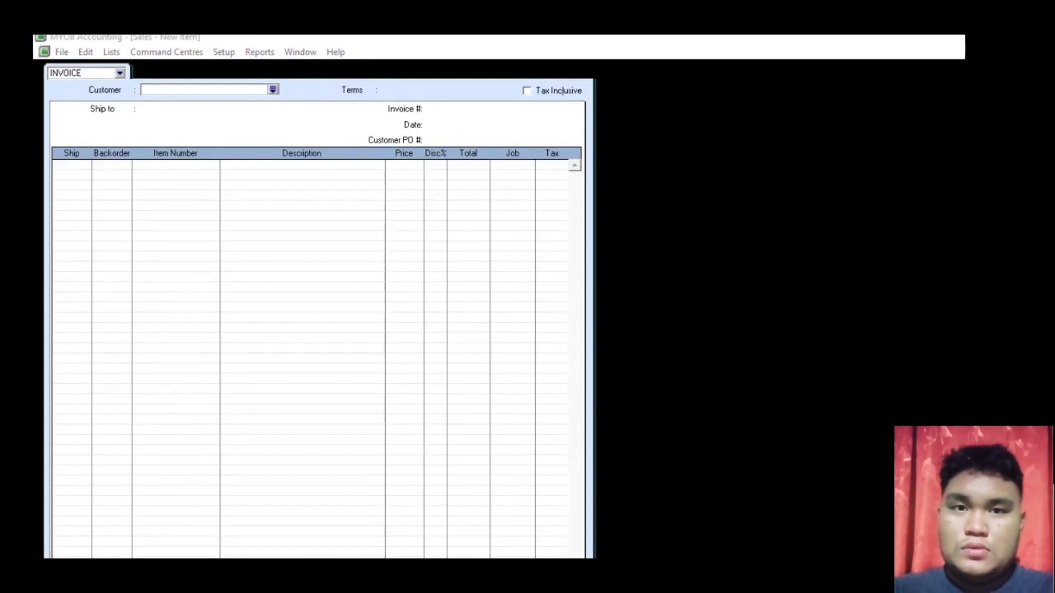
{"action": "key", "text": "Escape"}
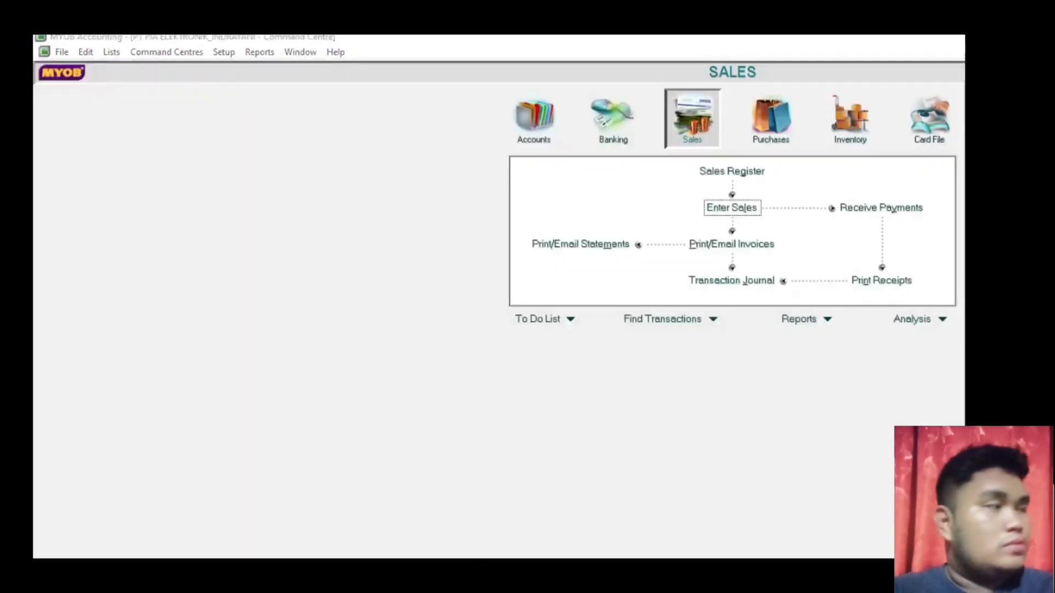
- Scroll through the exercise PDF to read the next task, a customer payment
{"action": "key", "text": "alt+Tab"}
{"action": "scroll", "coordinate": [659, 357], "scroll_direction": "down", "scroll_amount": 10}
{"action": "scroll", "coordinate": [698, 358], "scroll_direction": "down", "scroll_amount": 15}
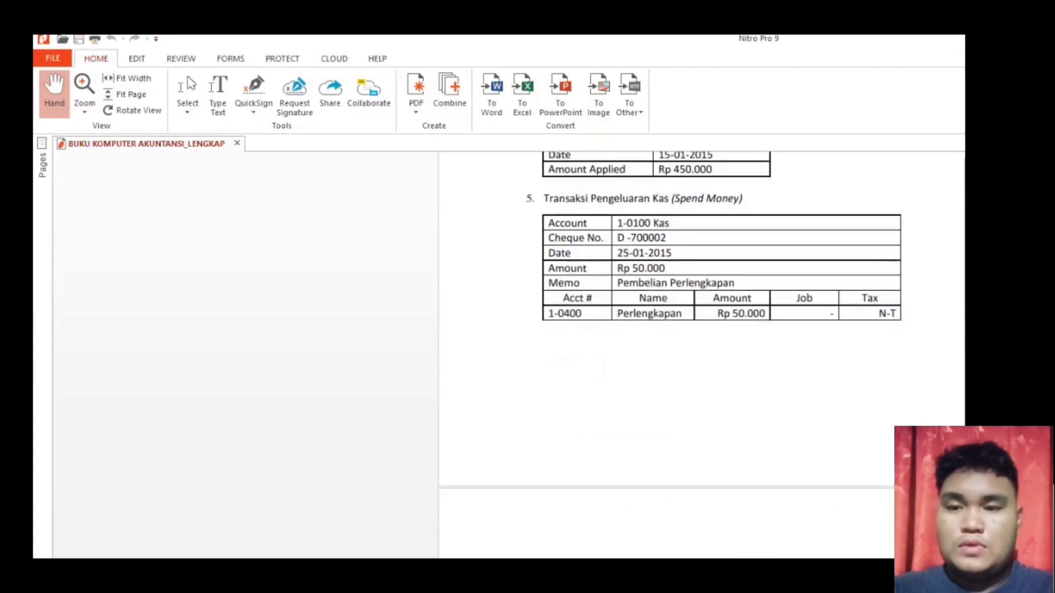
{"action": "scroll", "coordinate": [697, 357], "scroll_direction": "down", "scroll_amount": 3}
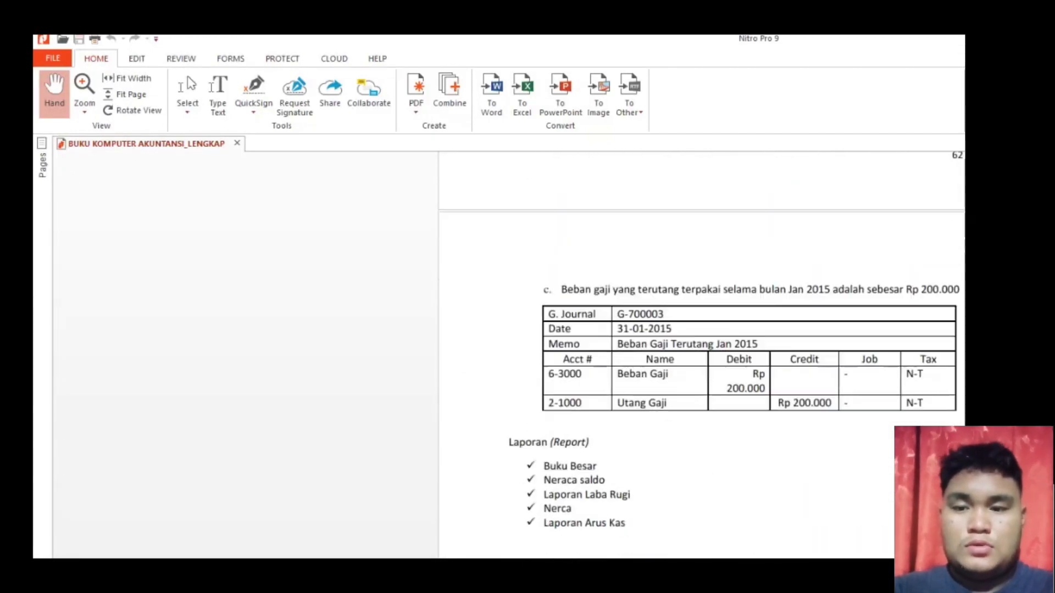
{"action": "scroll", "coordinate": [698, 357], "scroll_direction": "down", "scroll_amount": 5}
{"action": "scroll", "coordinate": [697, 357], "scroll_direction": "up", "scroll_amount": 10}
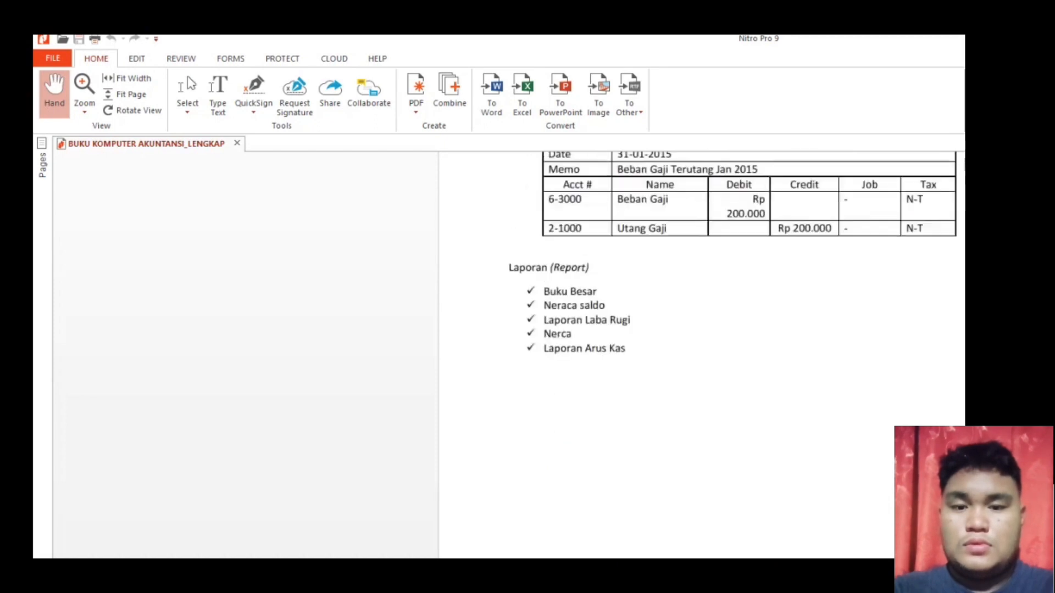
{"action": "scroll", "coordinate": [698, 357], "scroll_direction": "up", "scroll_amount": 12}
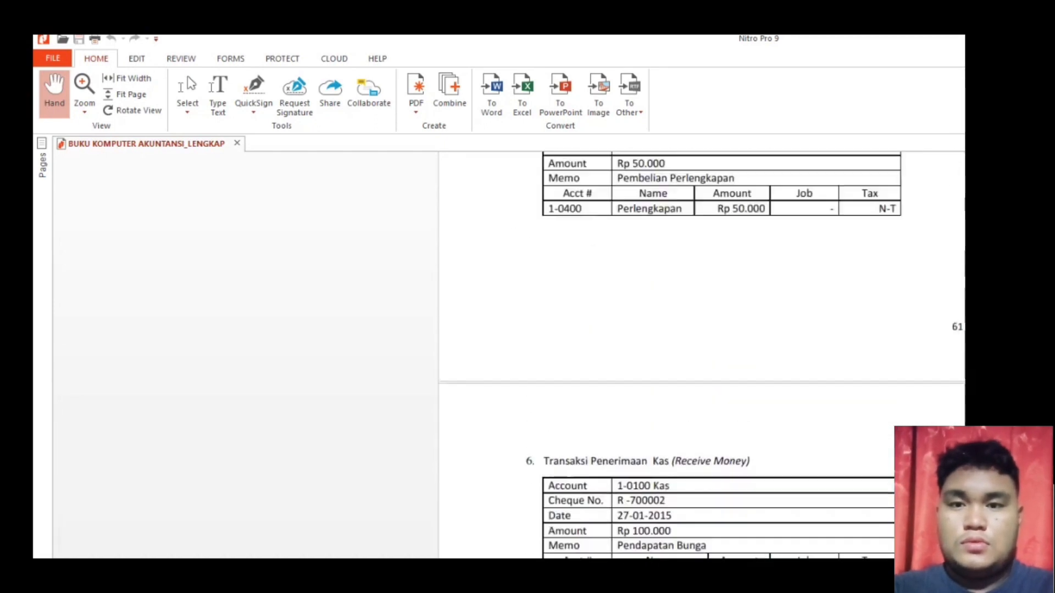
{"action": "scroll", "coordinate": [697, 357], "scroll_direction": "down", "scroll_amount": 1}
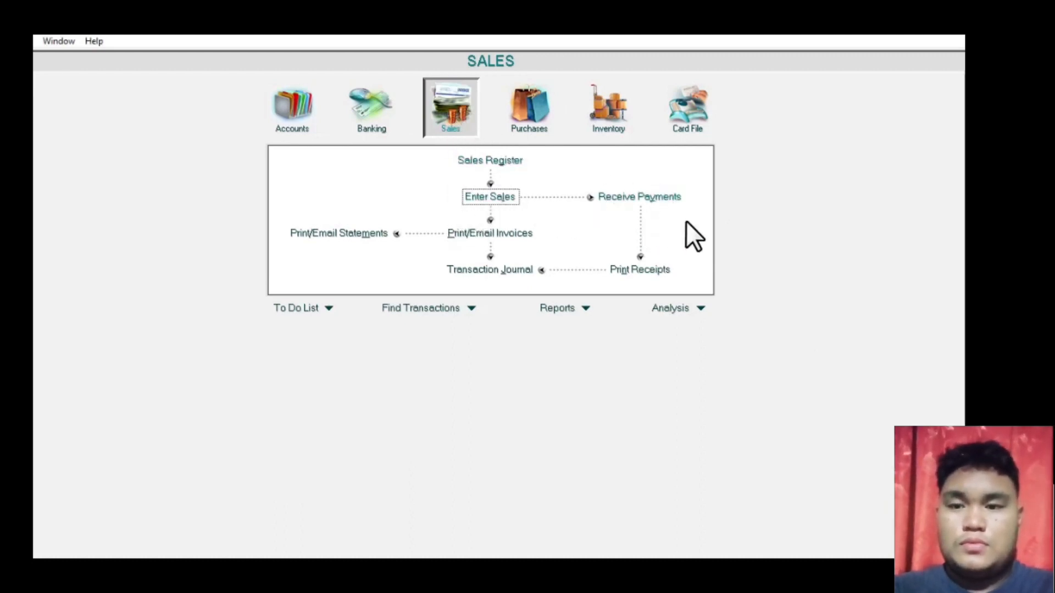
- Start a B-BARU ELEKTRONIK payment with ID R-700001, date 21/01/2015, amount 1100000
{"action": "left_click", "coordinate": [626, 197]}
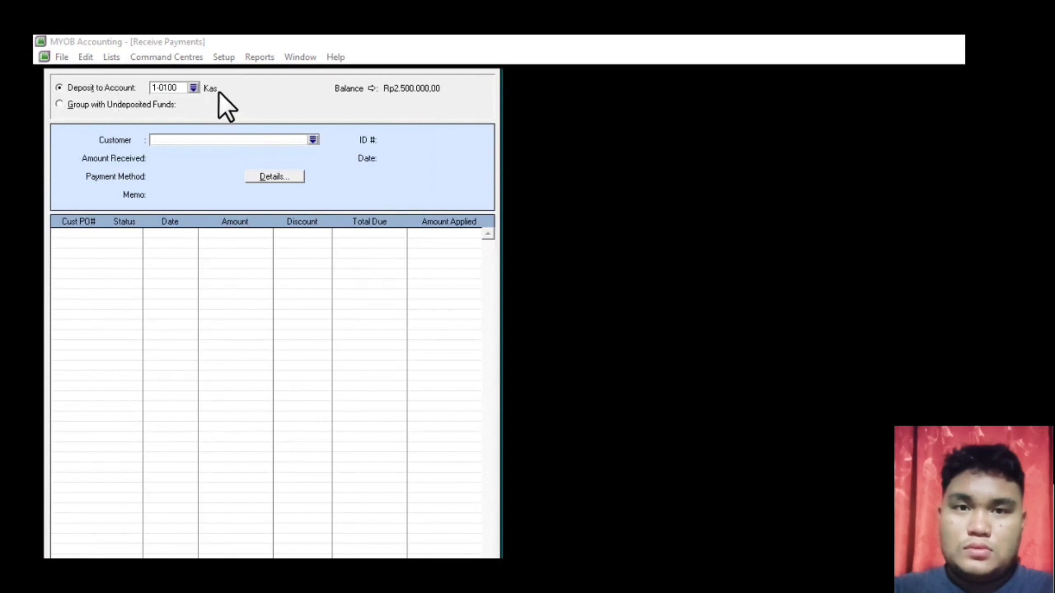
{"action": "left_click", "coordinate": [312, 140]}
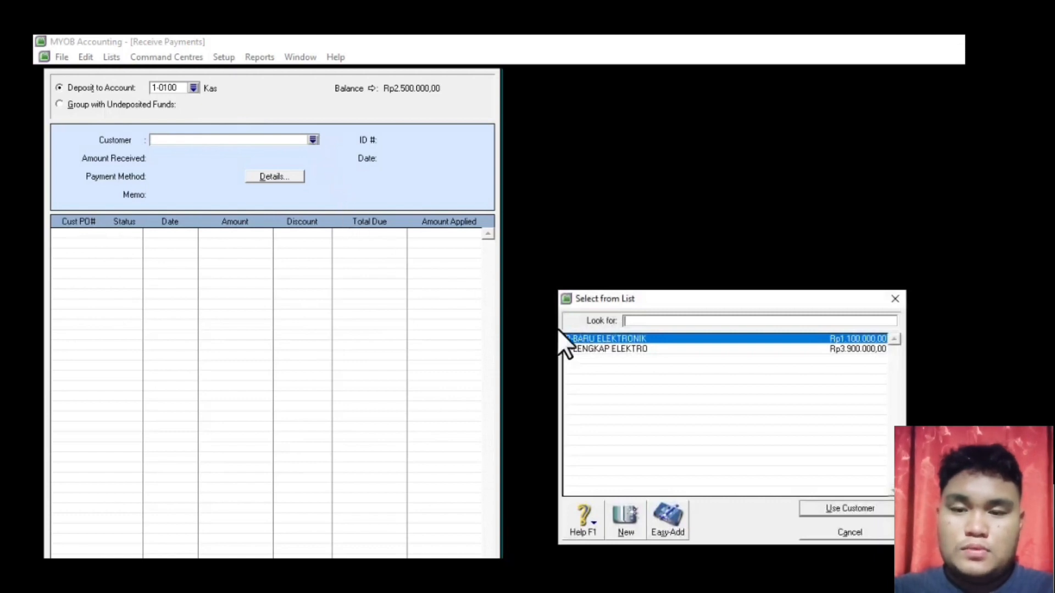
{"action": "double_click", "coordinate": [648, 339]}
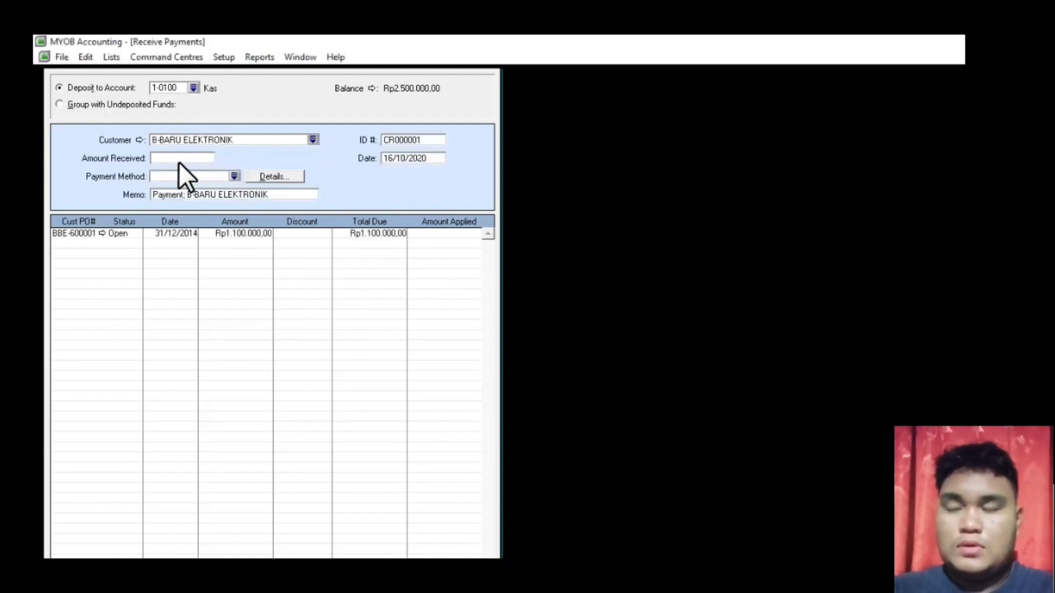
{"action": "left_click", "coordinate": [397, 139]}
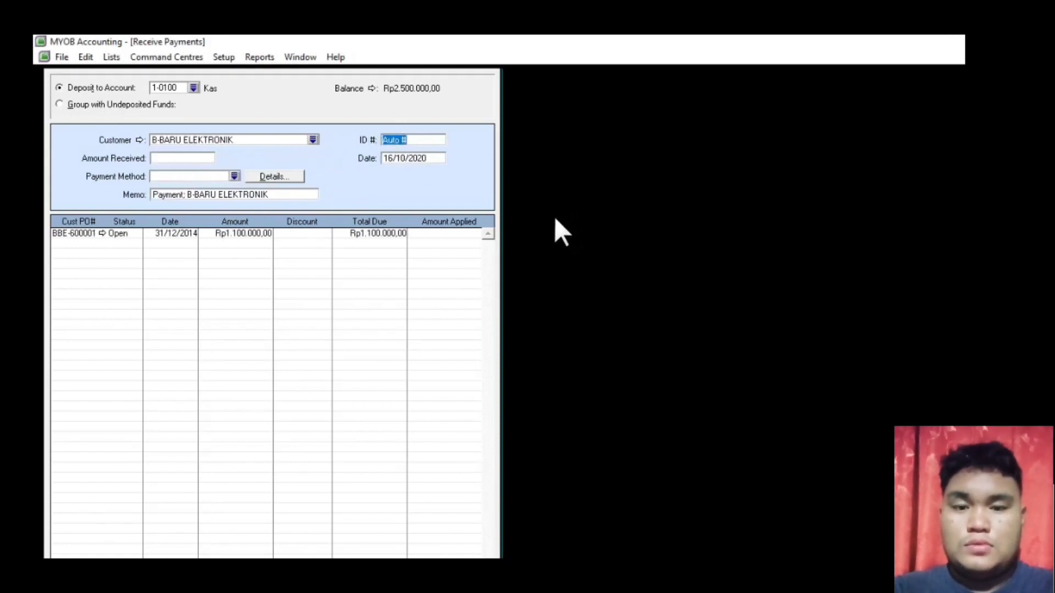
{"action": "type", "text": "R-7"}
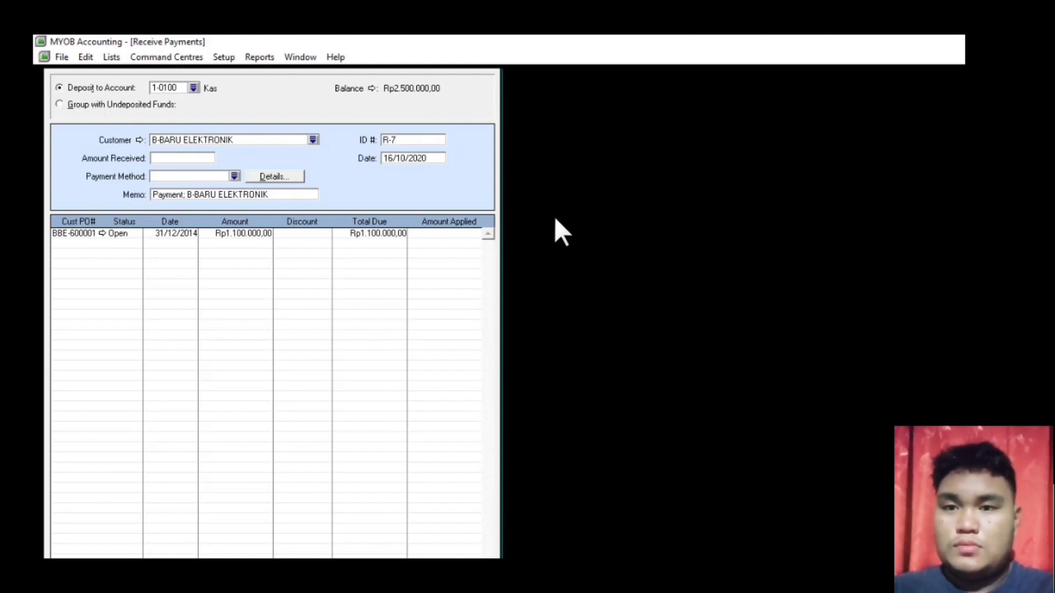
{"action": "type", "text": "00001"}
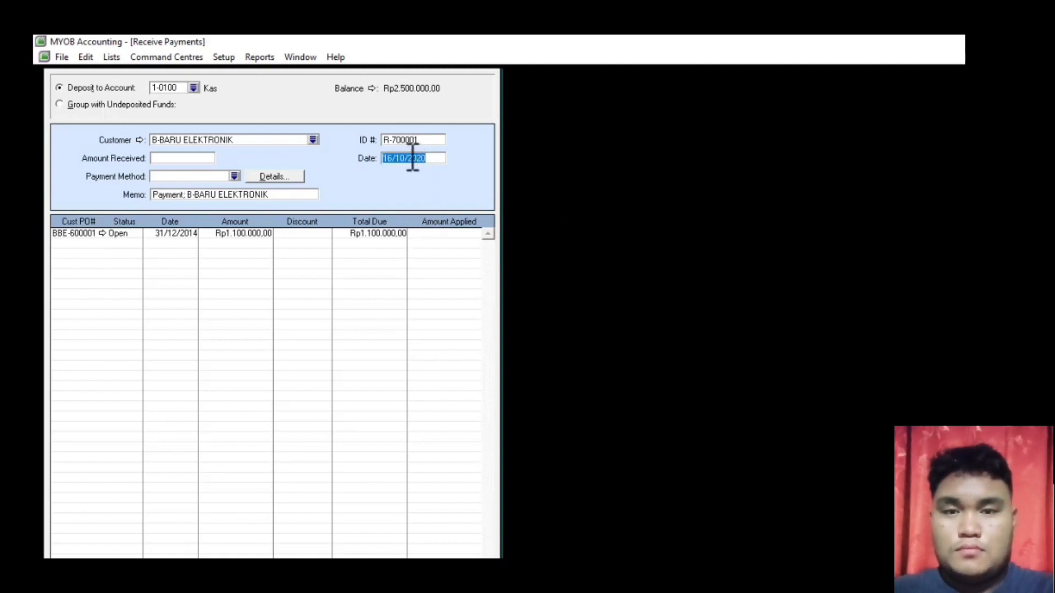
{"action": "type", "text": "21.01"}
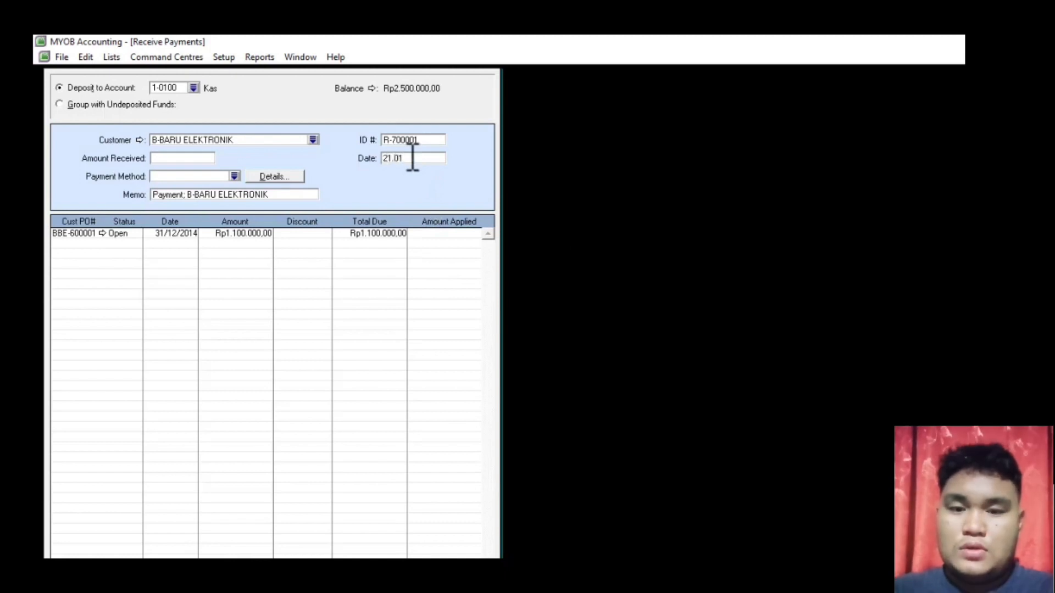
{"action": "type", "text": ".2015"}
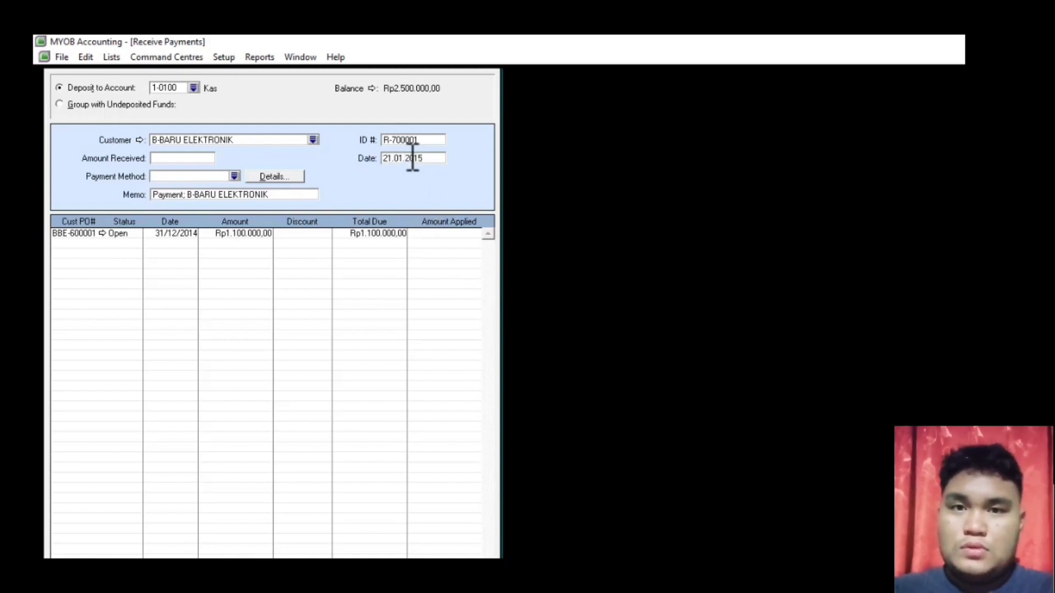
{"action": "left_click", "coordinate": [184, 159]}
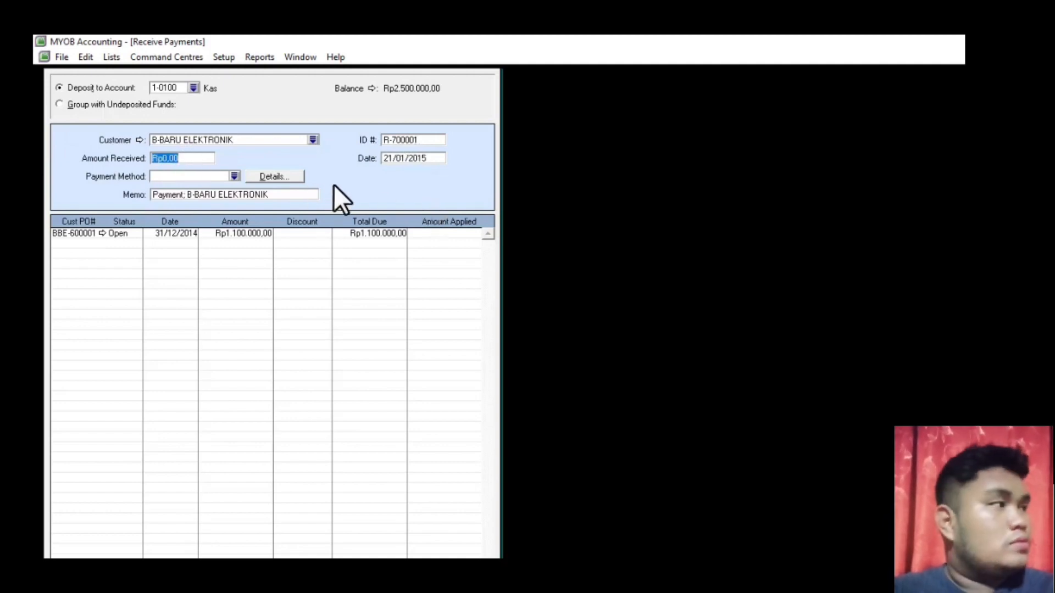
{"action": "type", "text": "110000"}
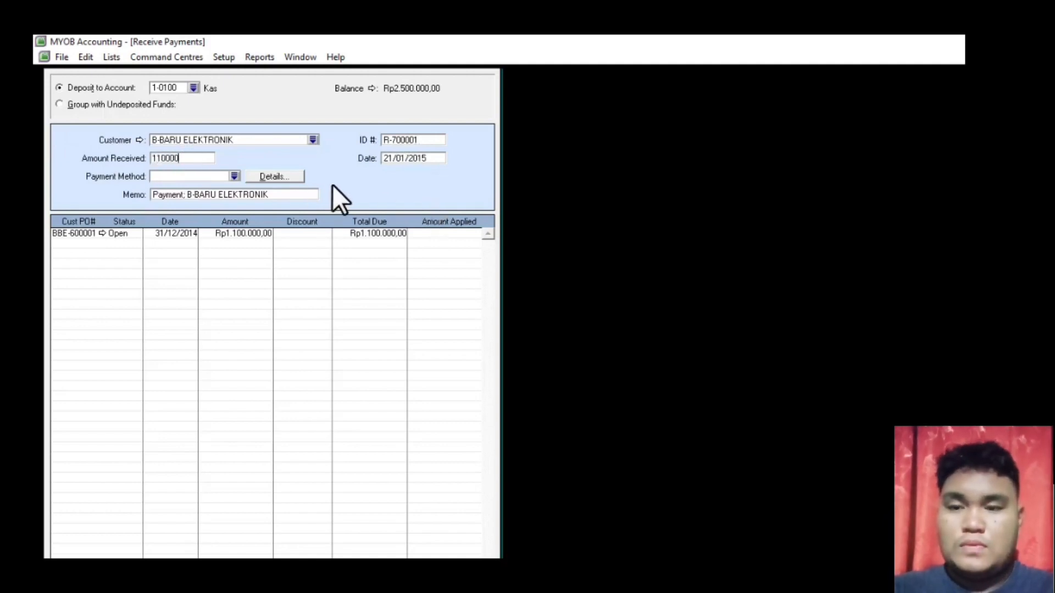
{"action": "type", "text": "0"}
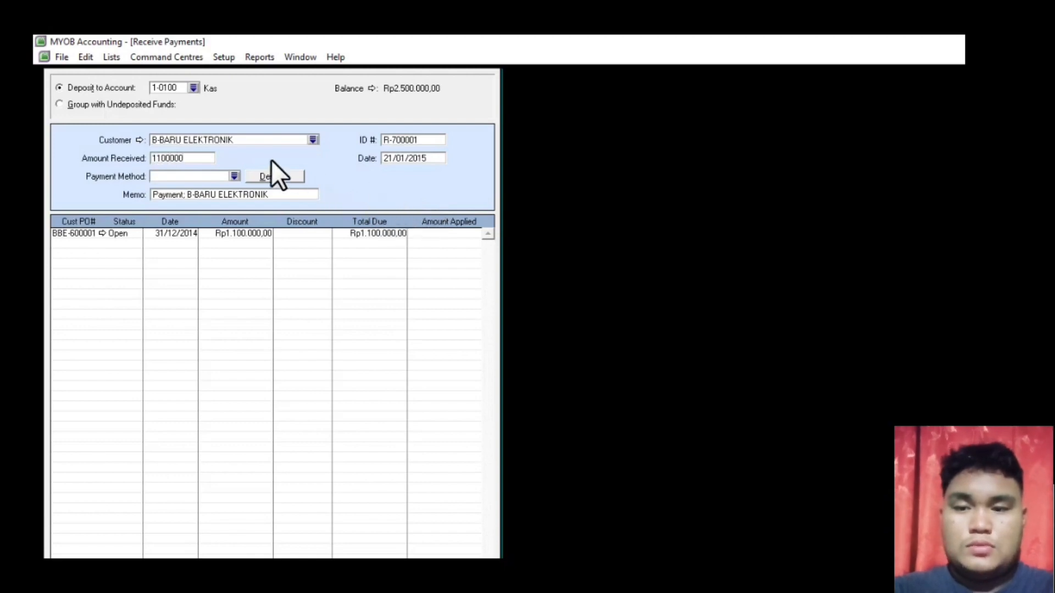
- Apply Rp1.100.000 to invoice BBE-600001, check the journal recap, and record the payment
{"action": "left_click", "coordinate": [456, 234]}
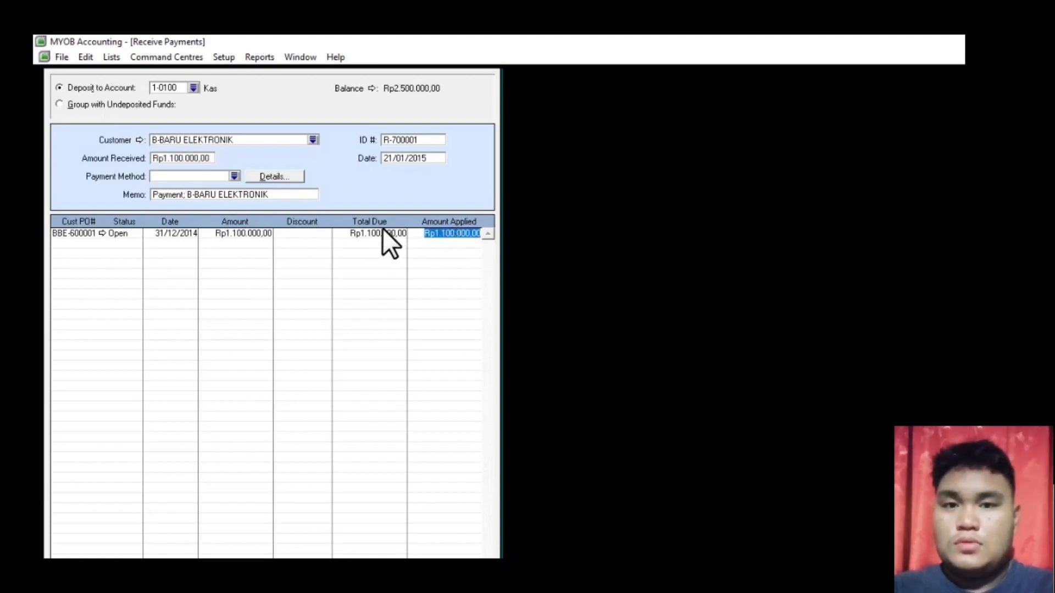
{"action": "key", "text": "Tab"}
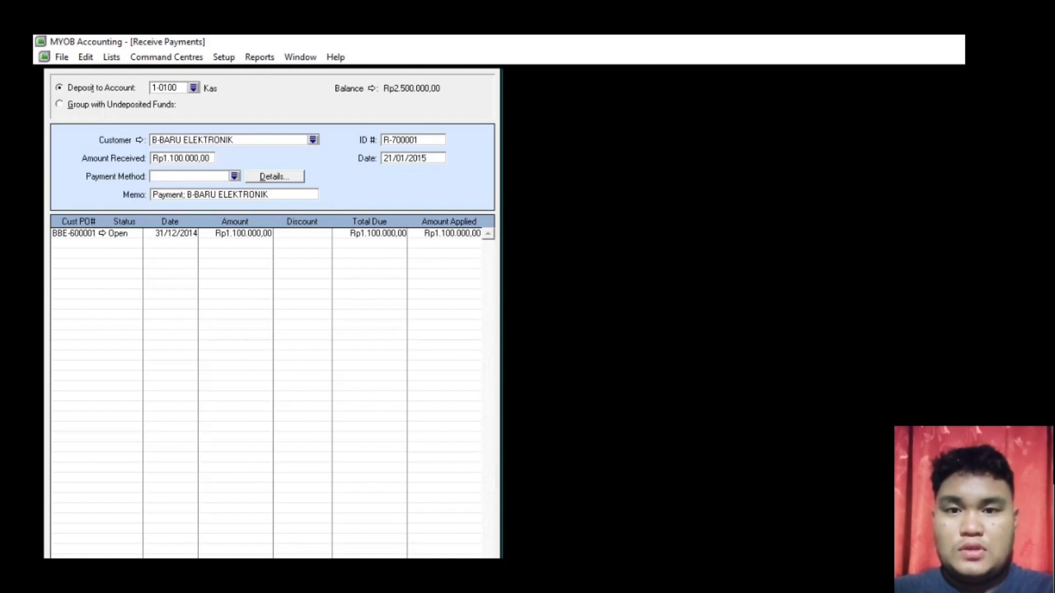
{"action": "key", "text": "F10"}
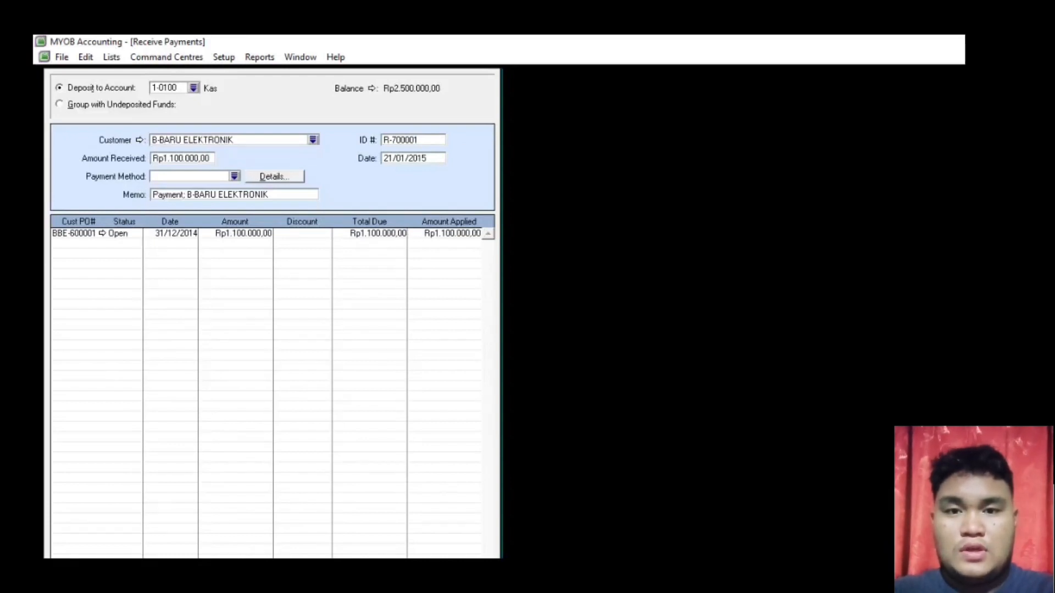
{"action": "key", "text": "ctrl+r"}
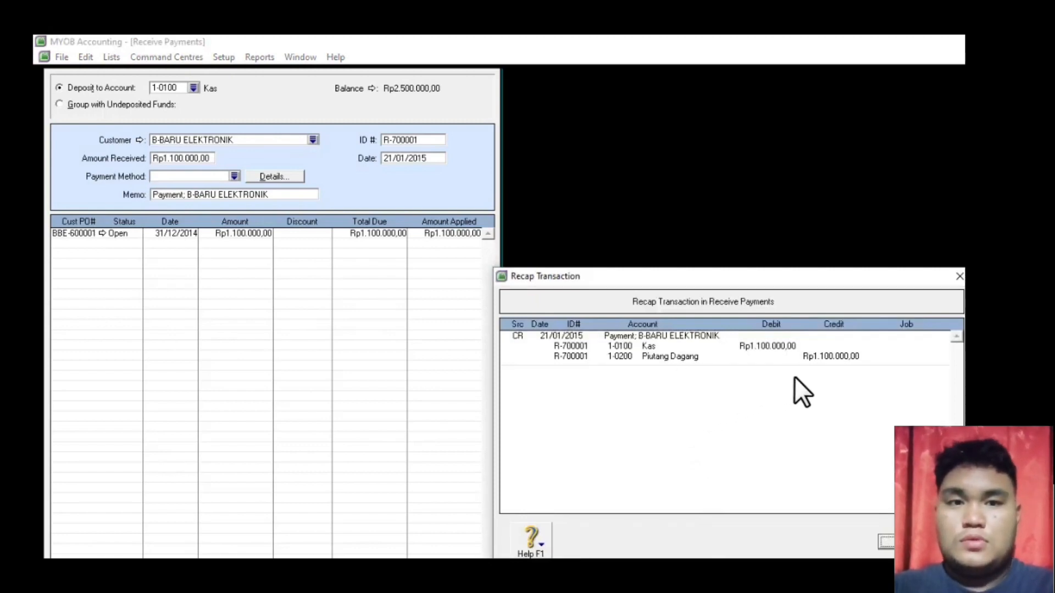
{"action": "key", "text": "alt+Tab"}
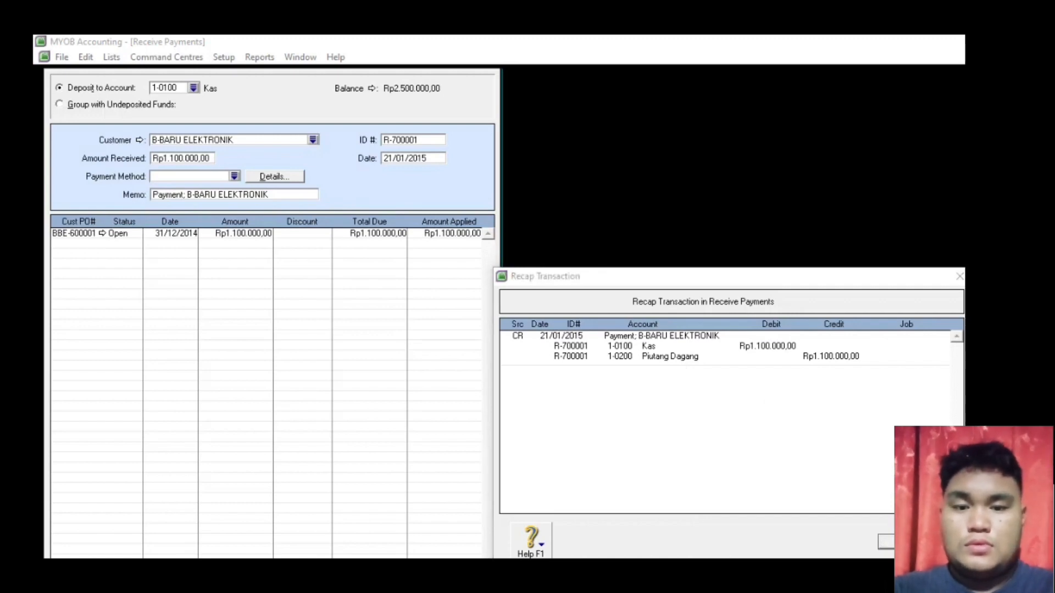
{"action": "key", "text": "Escape"}
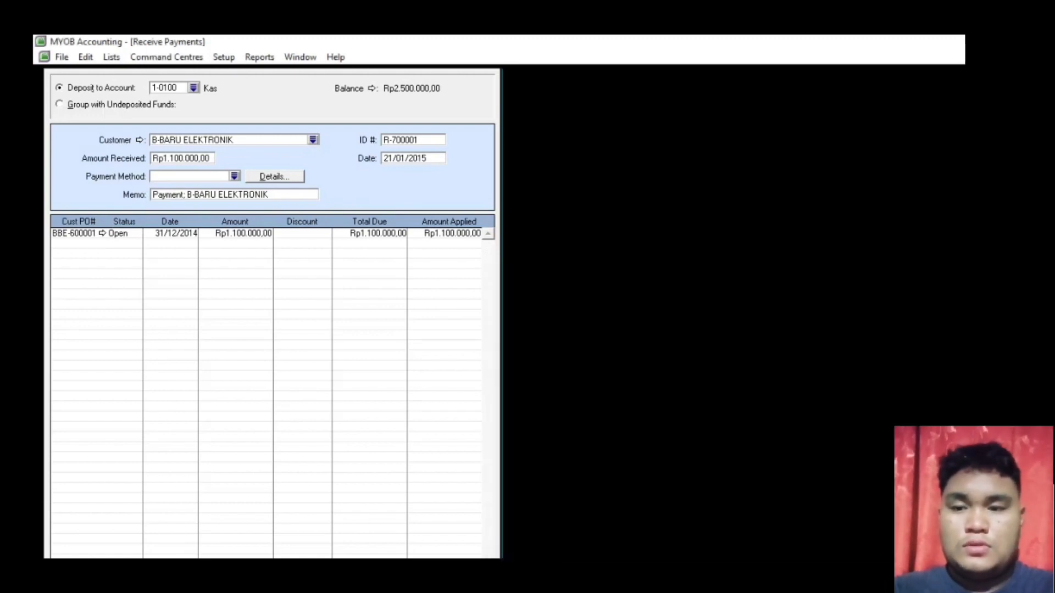
{"action": "left_click", "coordinate": [426, 529]}
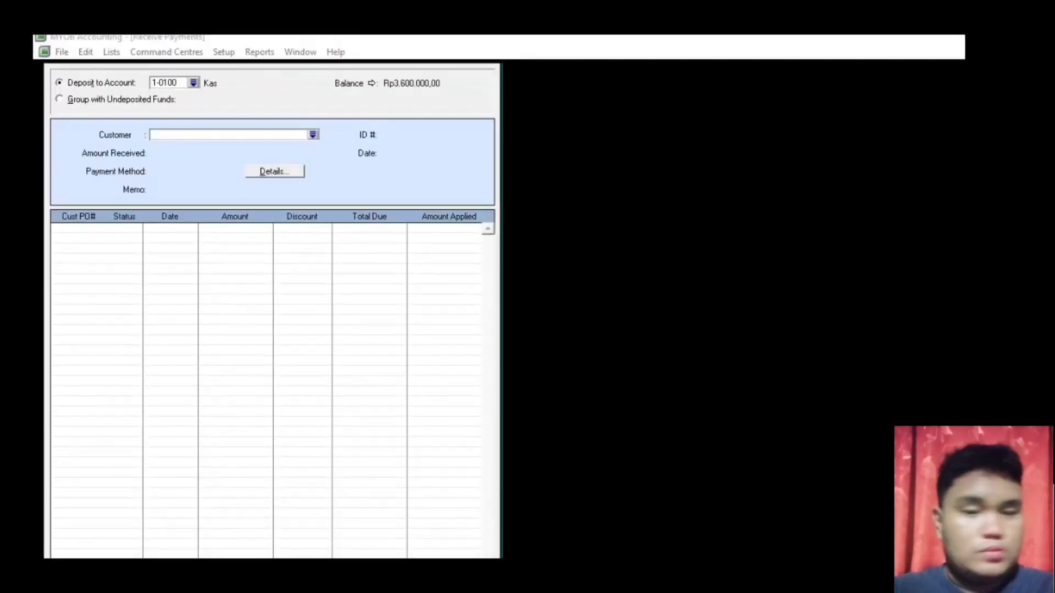
{"action": "key", "text": "Escape"}
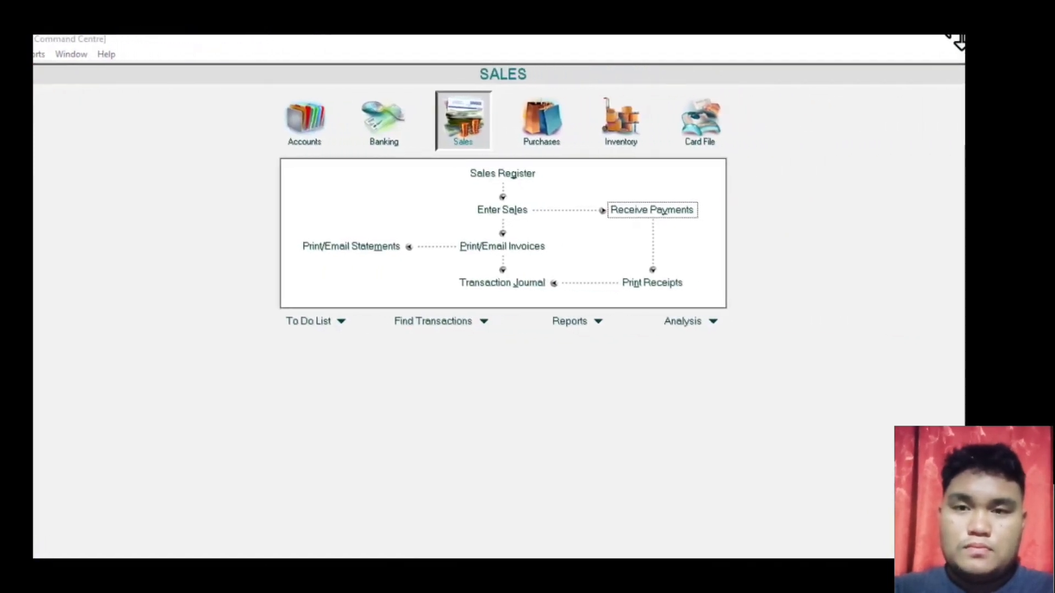
- Review every transaction type in the Transaction Journal to confirm the new Kas receipt
{"action": "left_click", "coordinate": [310, 133]}
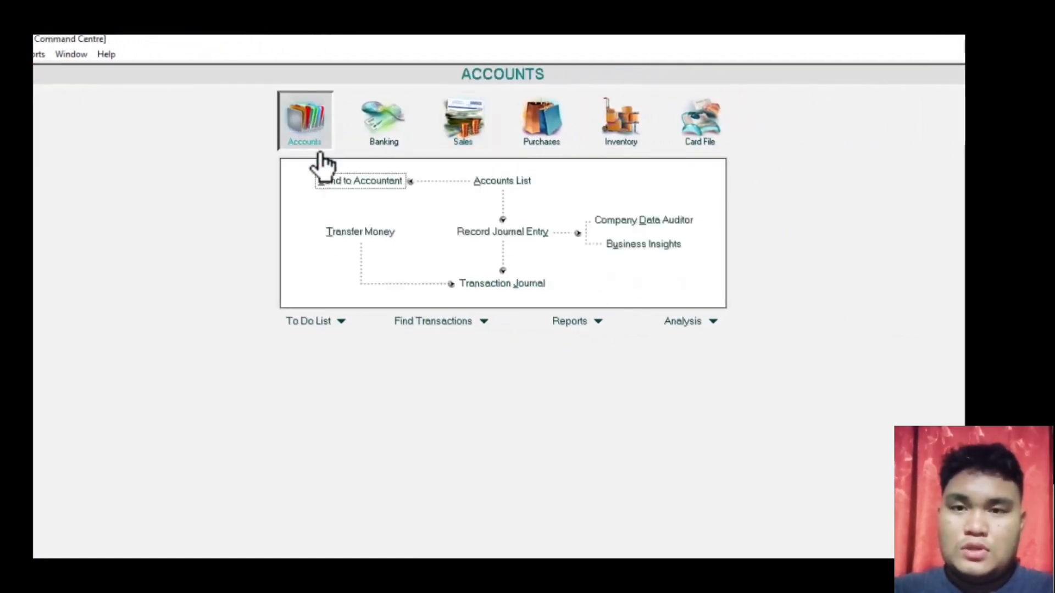
{"action": "left_click", "coordinate": [519, 284]}
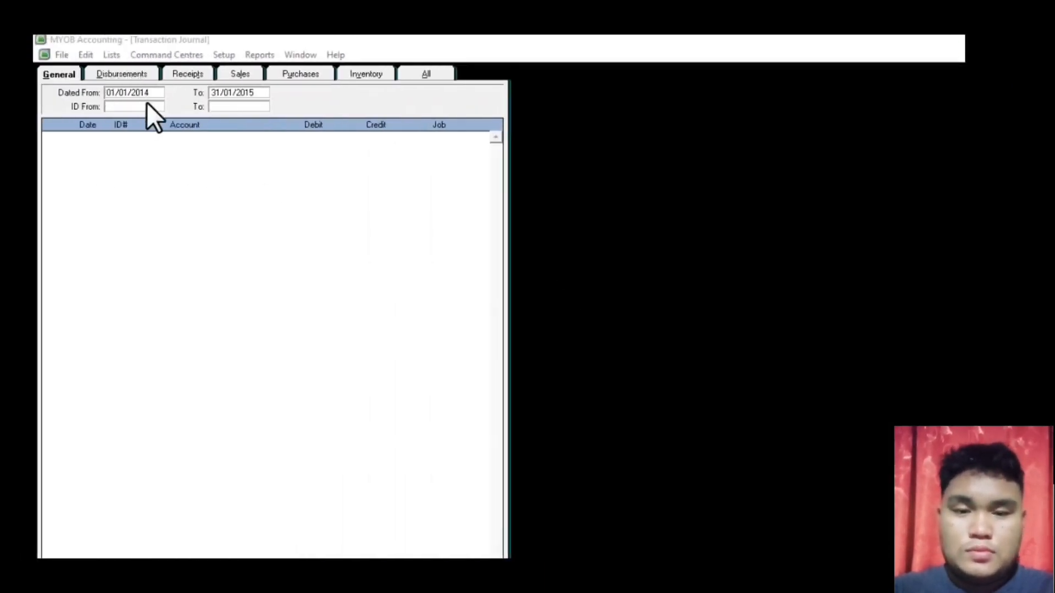
{"action": "left_click", "coordinate": [235, 94]}
{"action": "left_click", "coordinate": [442, 71]}
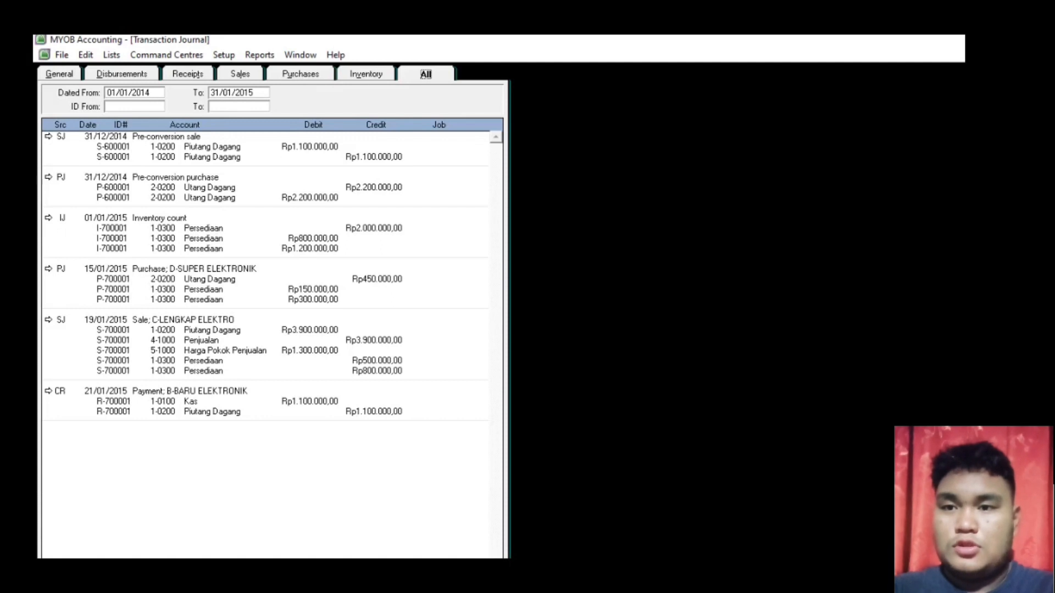
{"action": "key", "text": "Escape"}
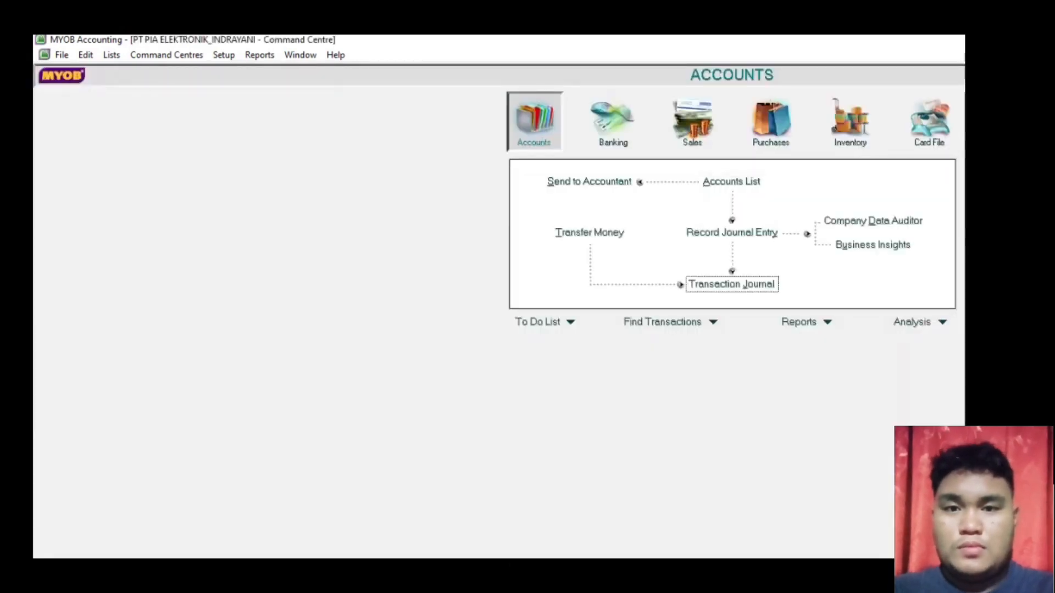
{"action": "key", "text": "alt+Tab"}
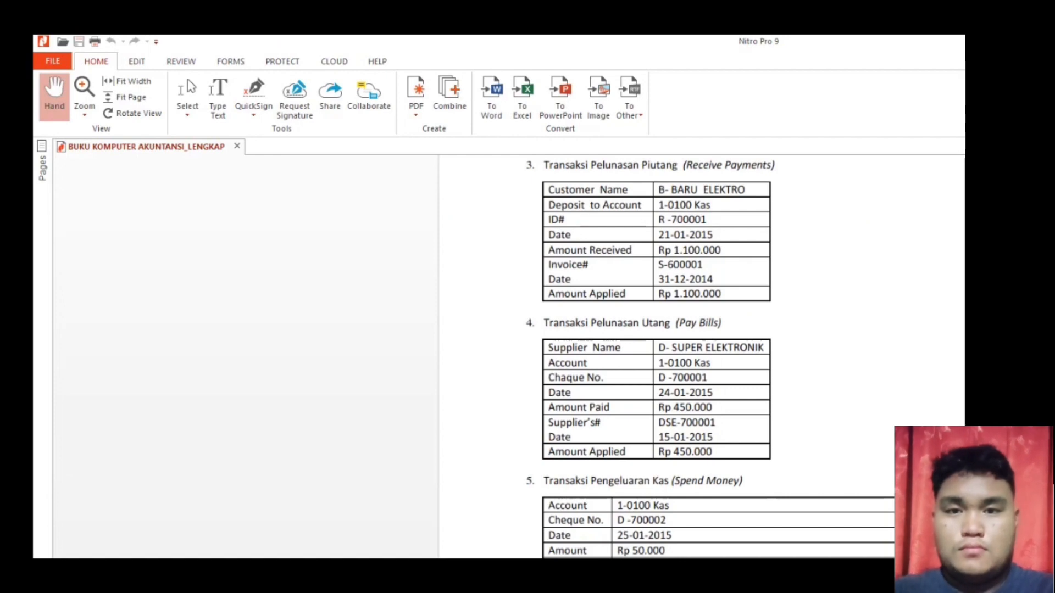
- Scroll the PDF to the D- SUPER ELEKTRONIK Pay Bills details, then return to MYOB
{"action": "scroll", "coordinate": [856, 282], "scroll_direction": "down", "scroll_amount": 5}
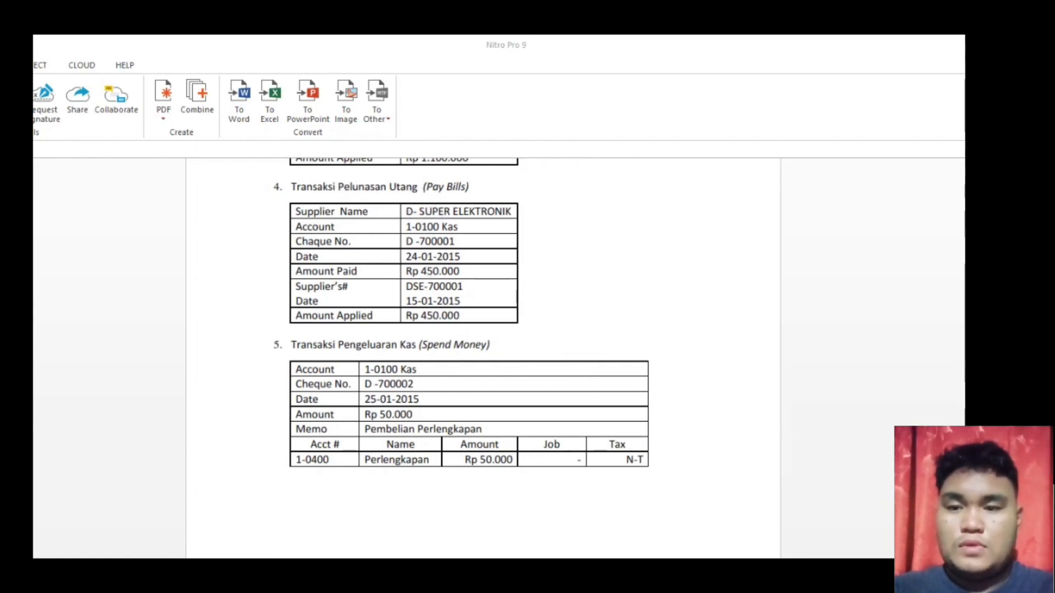
{"action": "key", "text": "alt+Tab"}
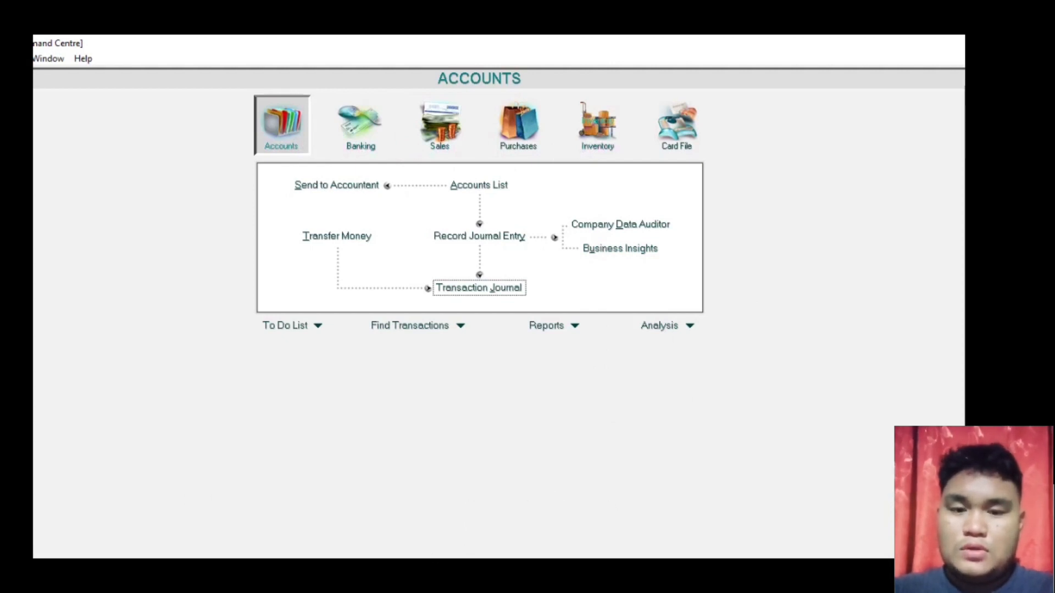
- Start a Pay Bills payment to D-SUPER ELEKTRONIK: cheque D-700001, date 24/01/2015, amount typed
{"action": "left_click", "coordinate": [509, 138]}
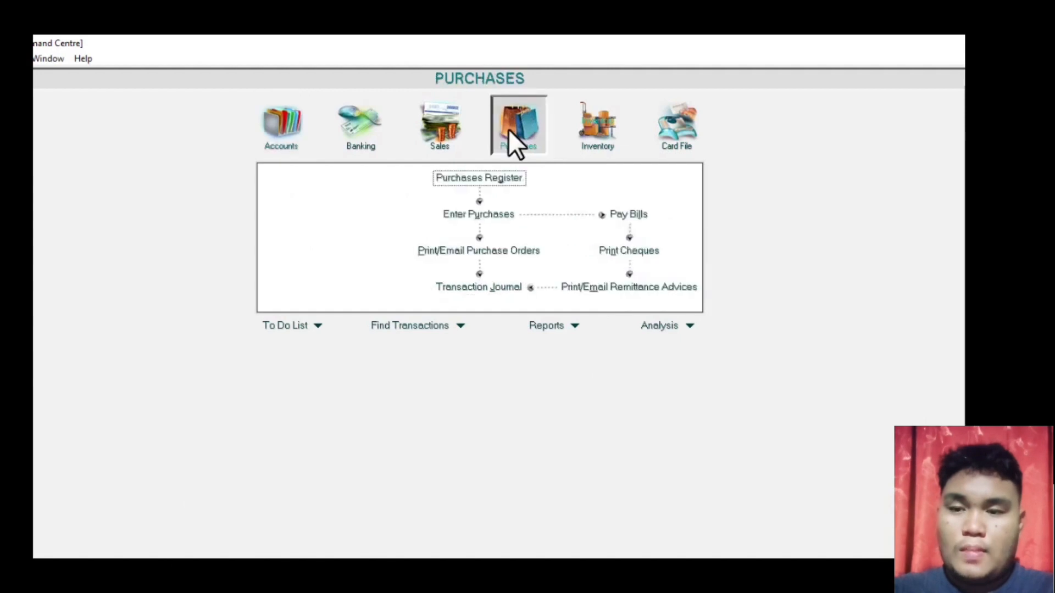
{"action": "left_click", "coordinate": [623, 216]}
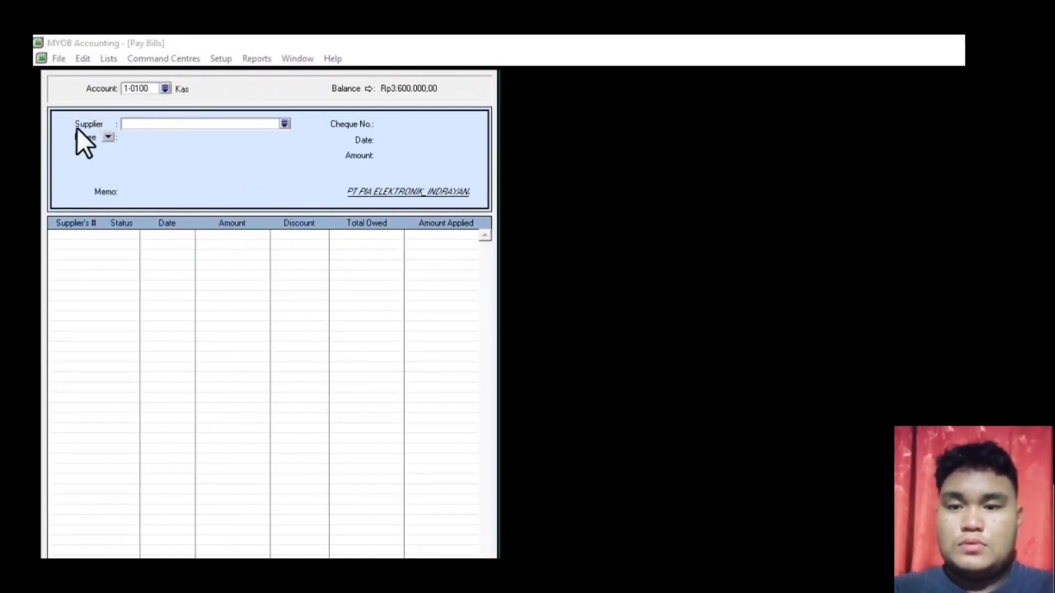
{"action": "left_click", "coordinate": [284, 124]}
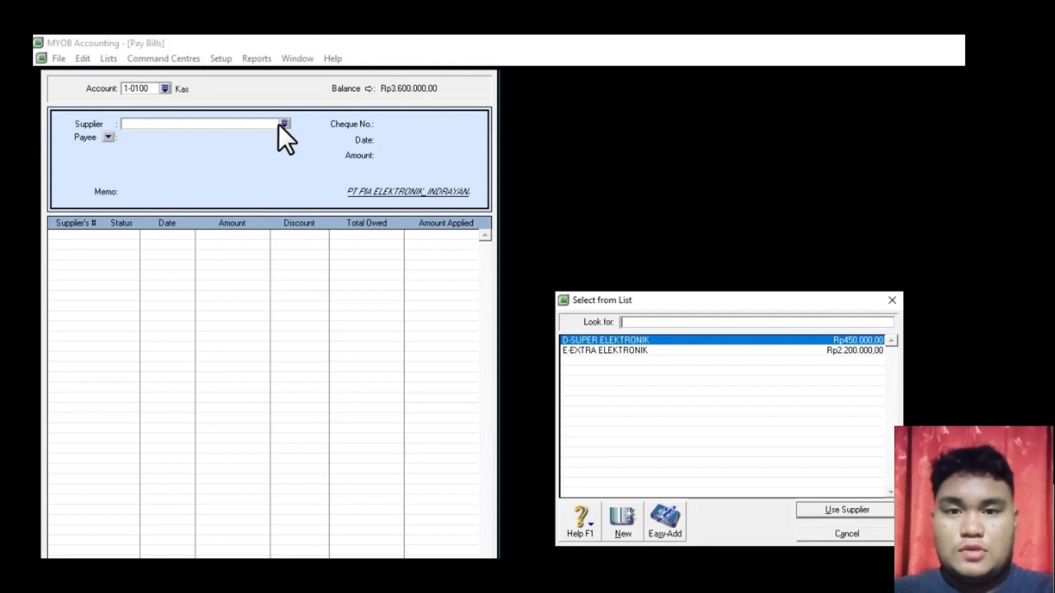
{"action": "double_click", "coordinate": [677, 340]}
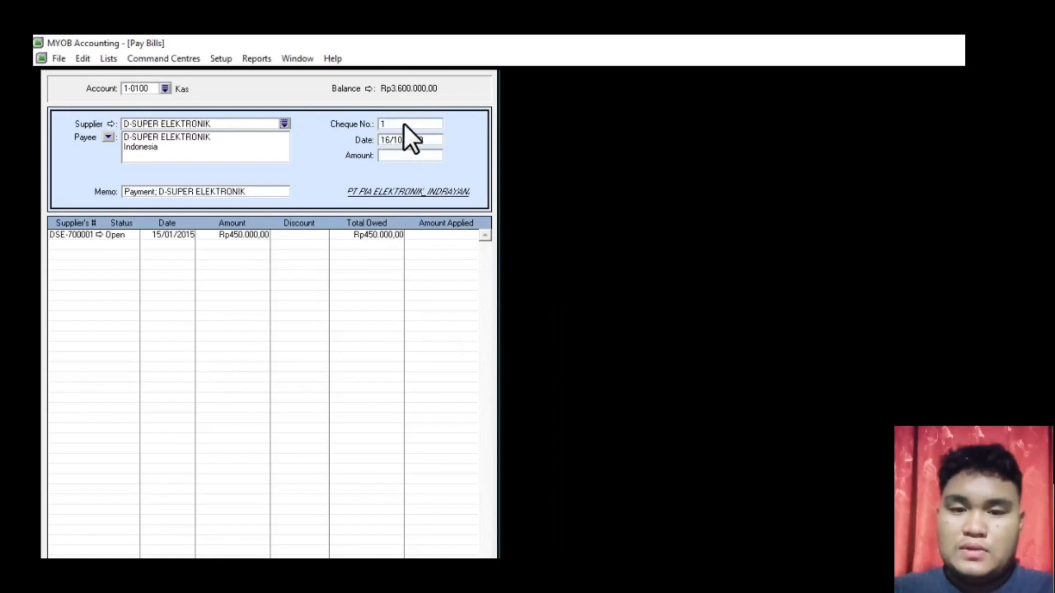
{"action": "left_click", "coordinate": [403, 123]}
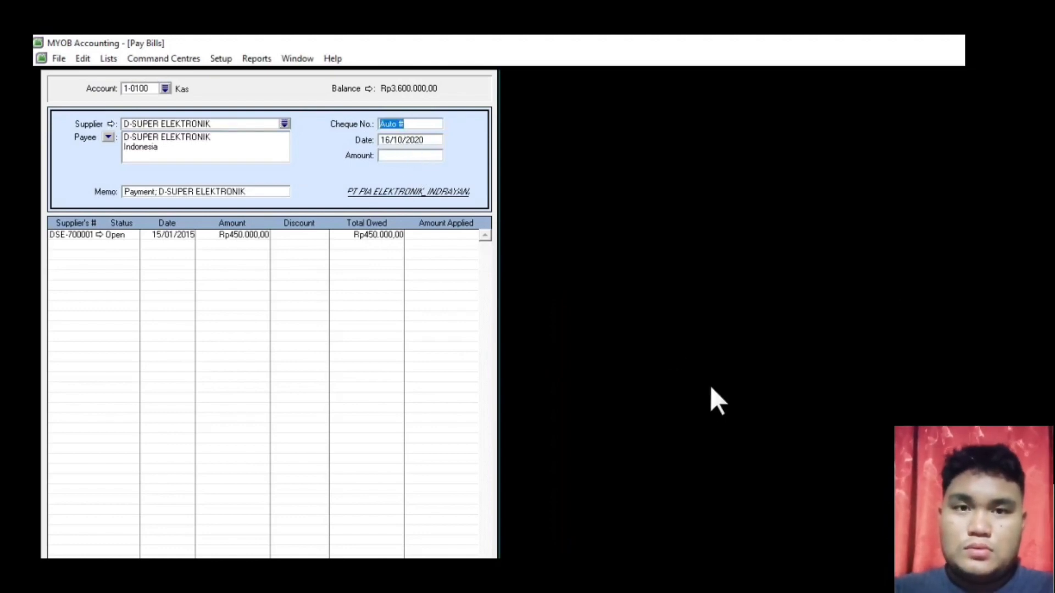
{"action": "type", "text": "D-700"}
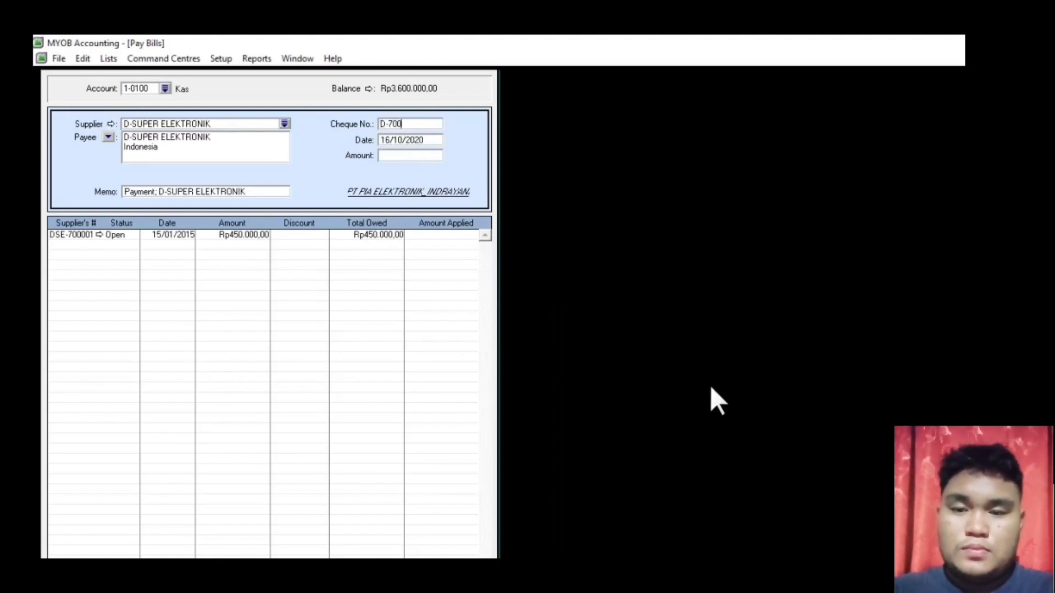
{"action": "type", "text": "001"}
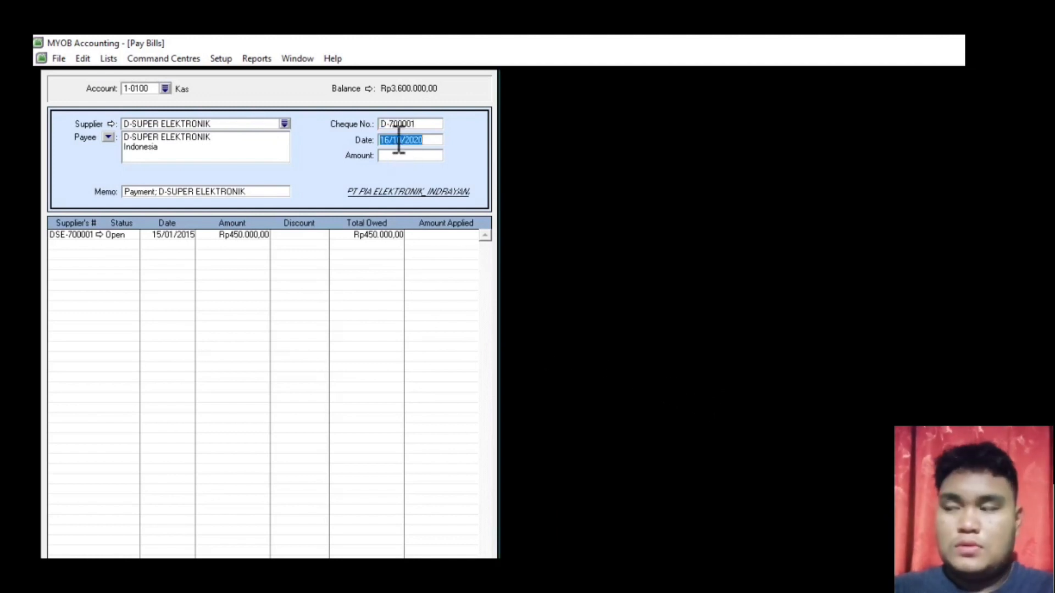
{"action": "type", "text": "24/01"}
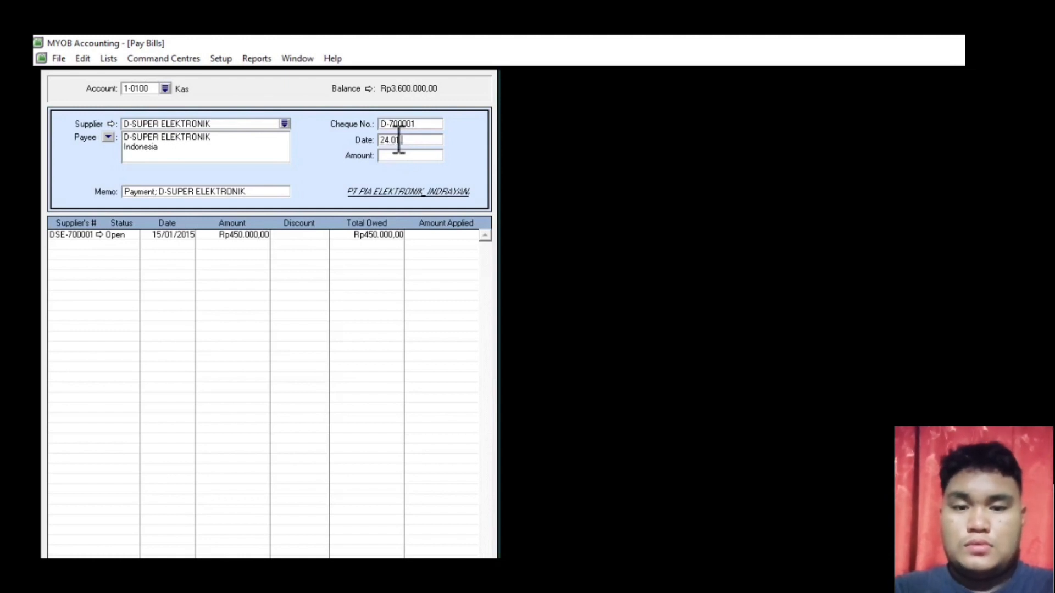
{"action": "type", "text": "/2015"}
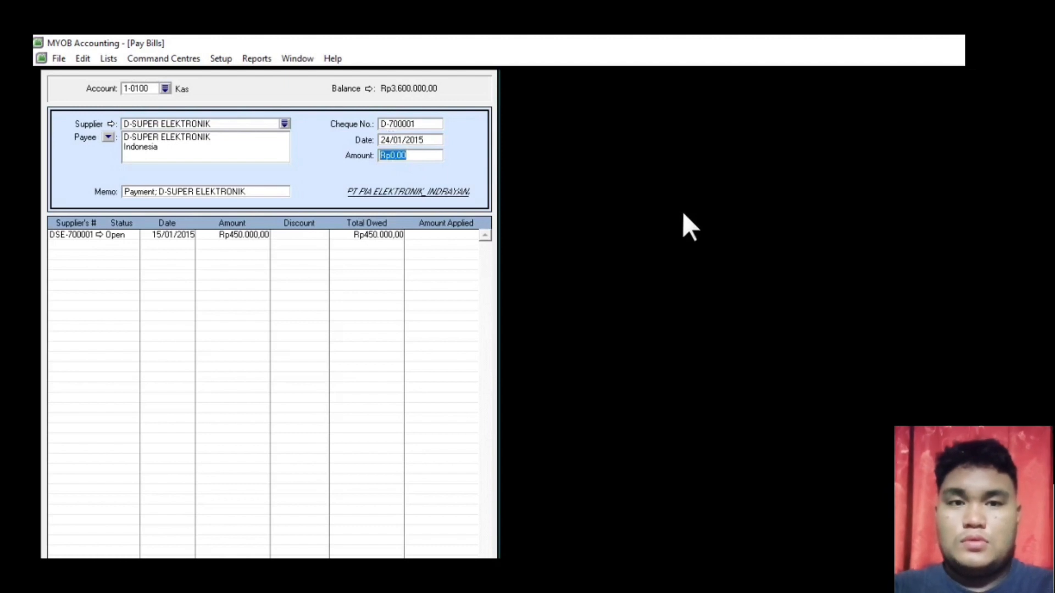
{"action": "type", "text": "4500000"}
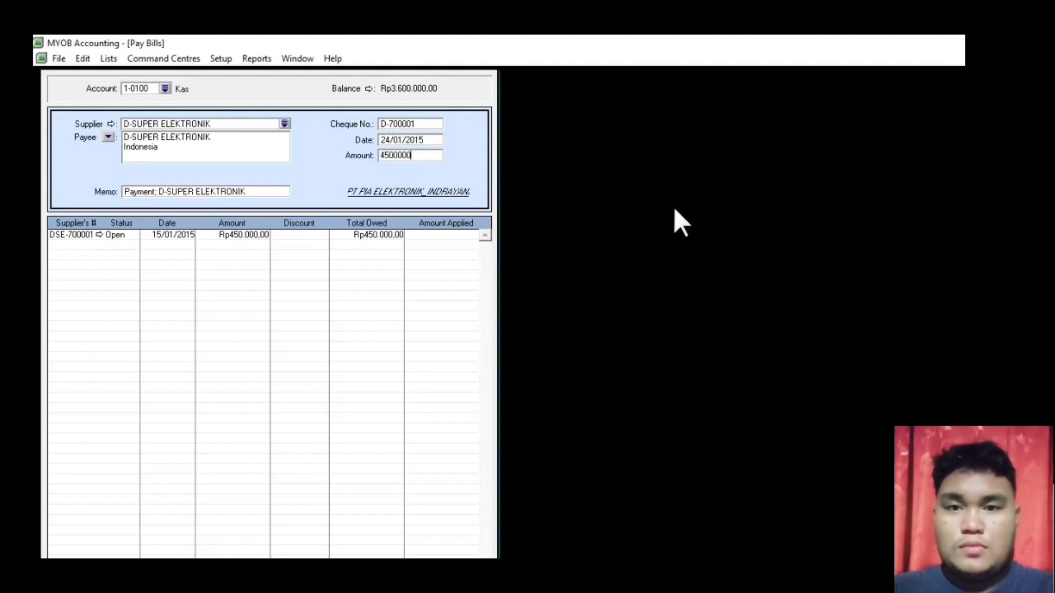
- Correct the amount to 450000, apply it to bill DSE-700001, check the recap and record it
{"action": "key", "text": "BackSpace"}
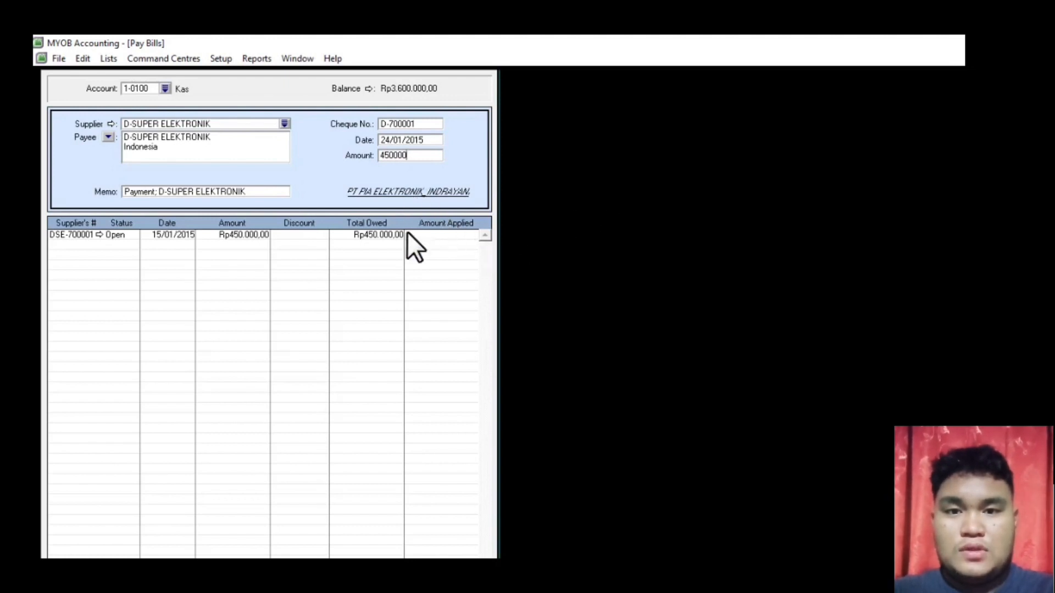
{"action": "left_click", "coordinate": [443, 234]}
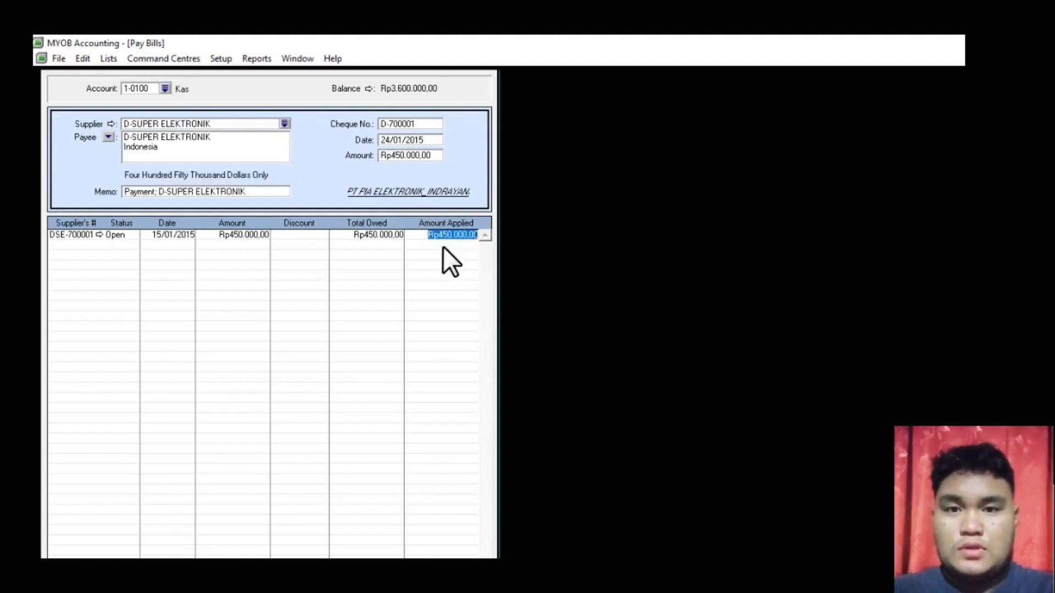
{"action": "key", "text": "Tab"}
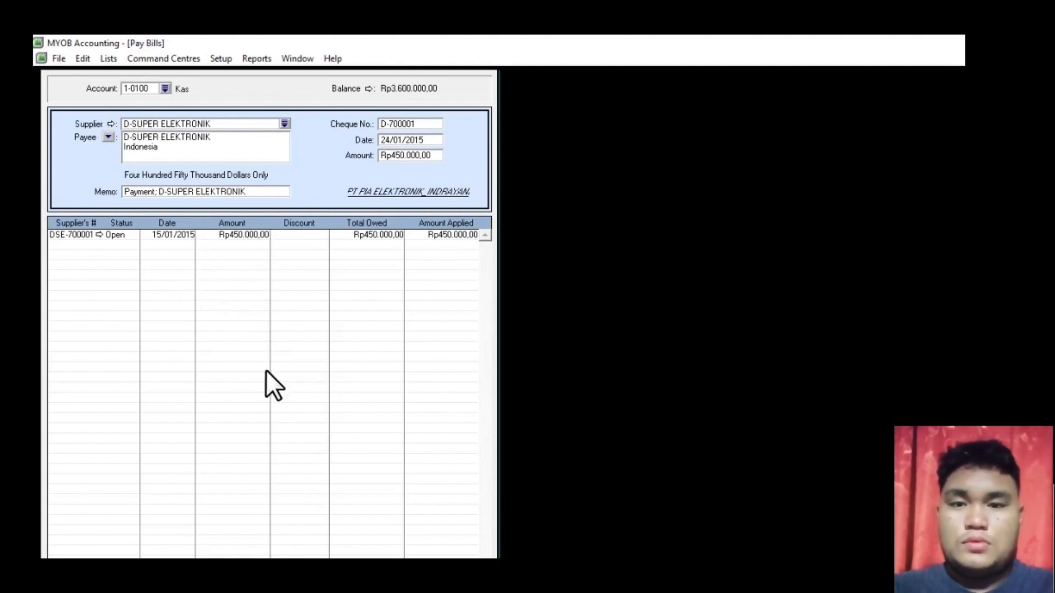
{"action": "key", "text": "ctrl+r"}
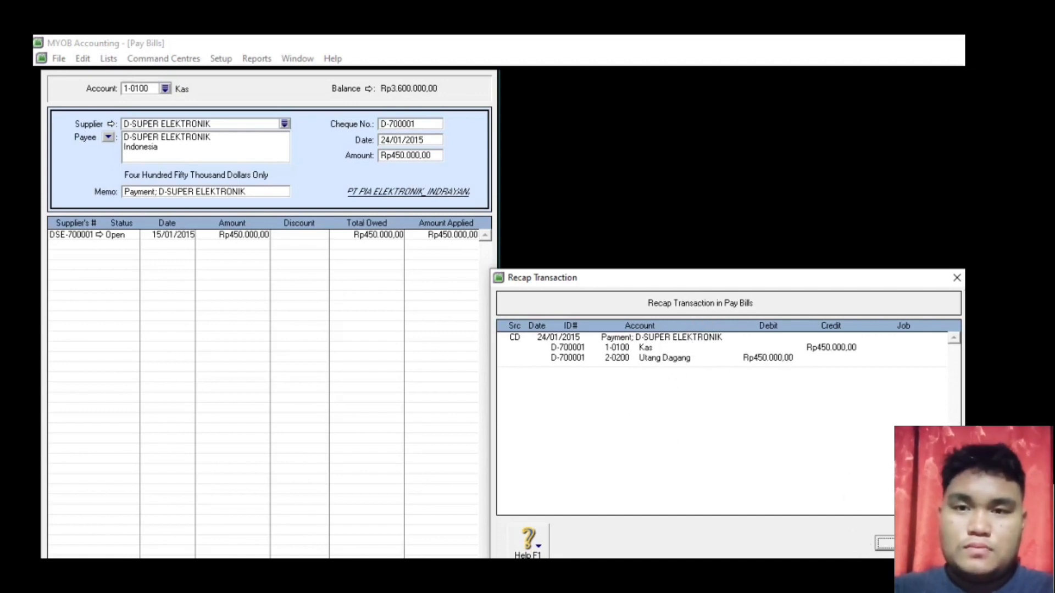
{"action": "left_click", "coordinate": [915, 543]}
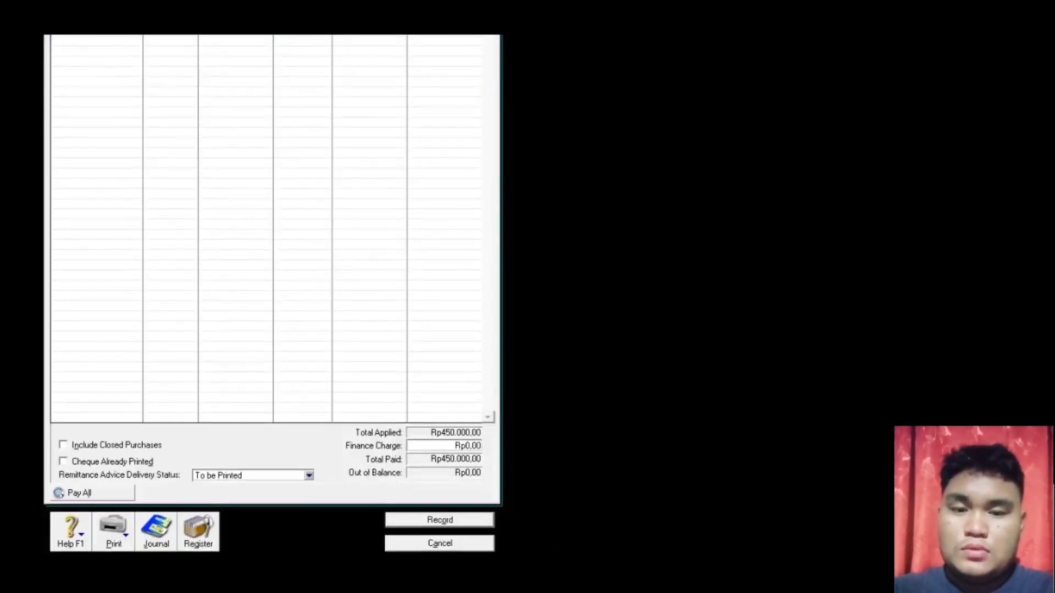
{"action": "left_click", "coordinate": [447, 522]}
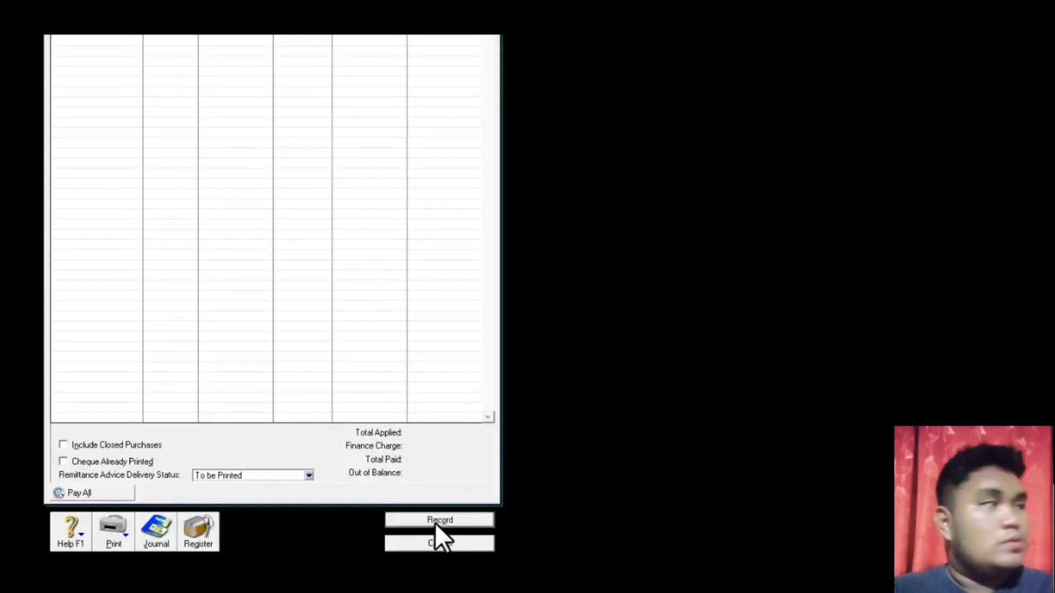
{"action": "left_click", "coordinate": [435, 543]}
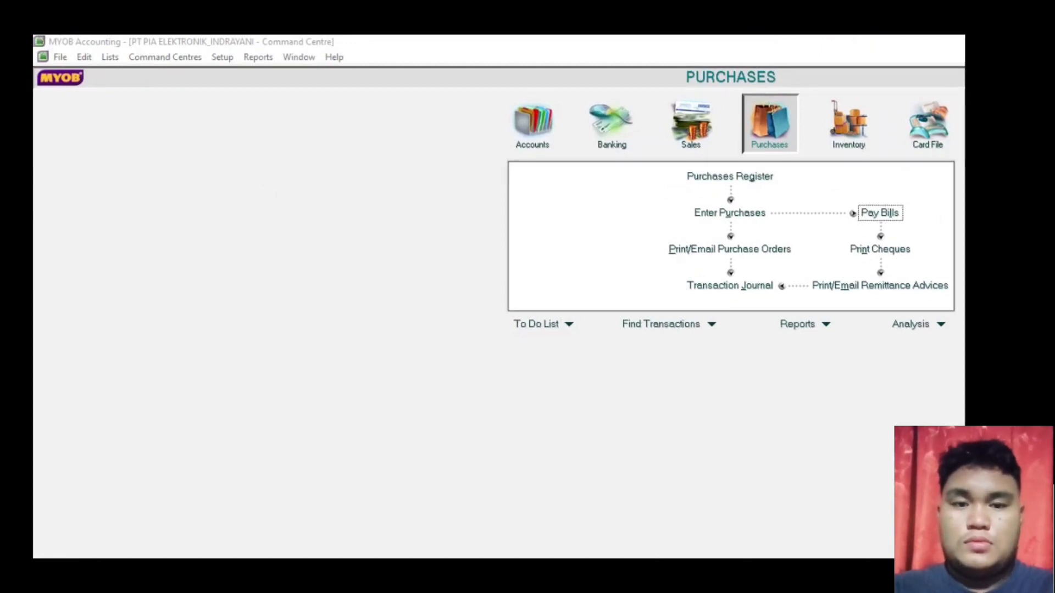
{"action": "key", "text": "alt+Tab"}
{"action": "scroll", "coordinate": [528, 507], "scroll_direction": "down", "scroll_amount": 4}
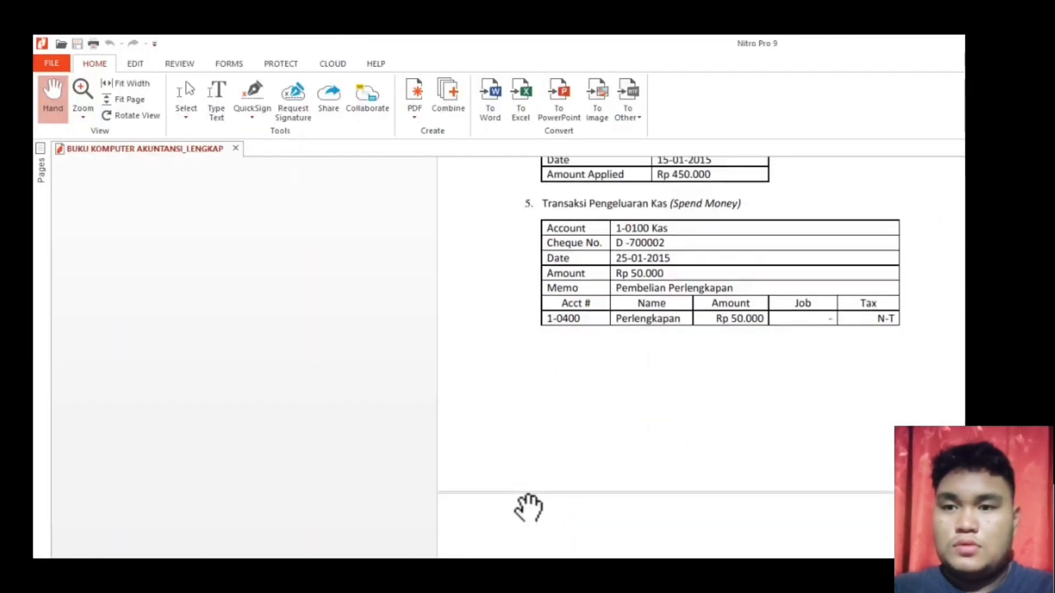
{"action": "scroll", "coordinate": [528, 507], "scroll_direction": "down", "scroll_amount": 1}
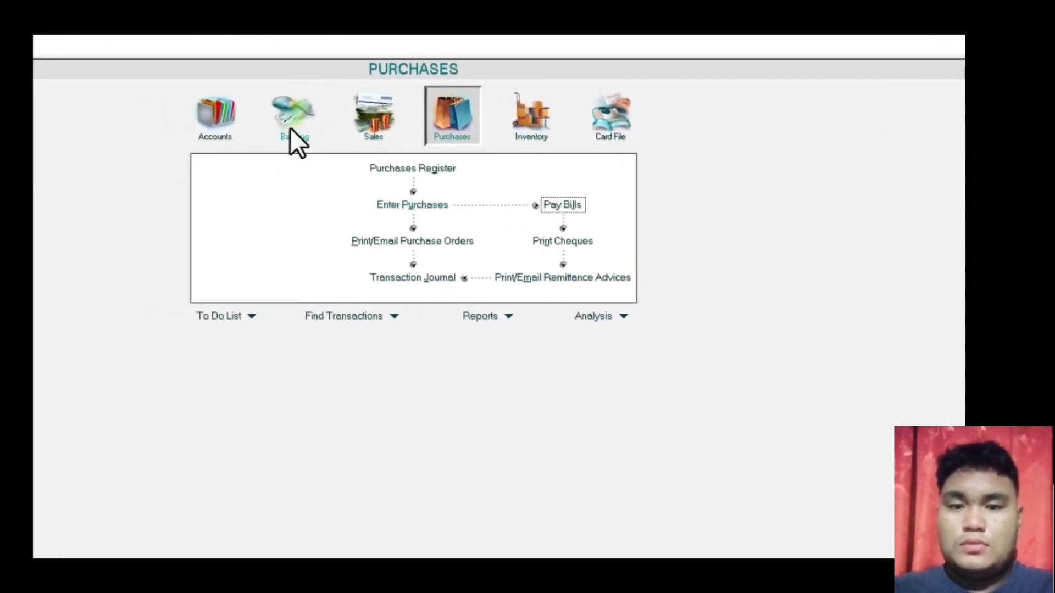
- Start a Spend Money cheque D-700002 dated 25/01/2015
{"action": "left_click", "coordinate": [291, 118]}
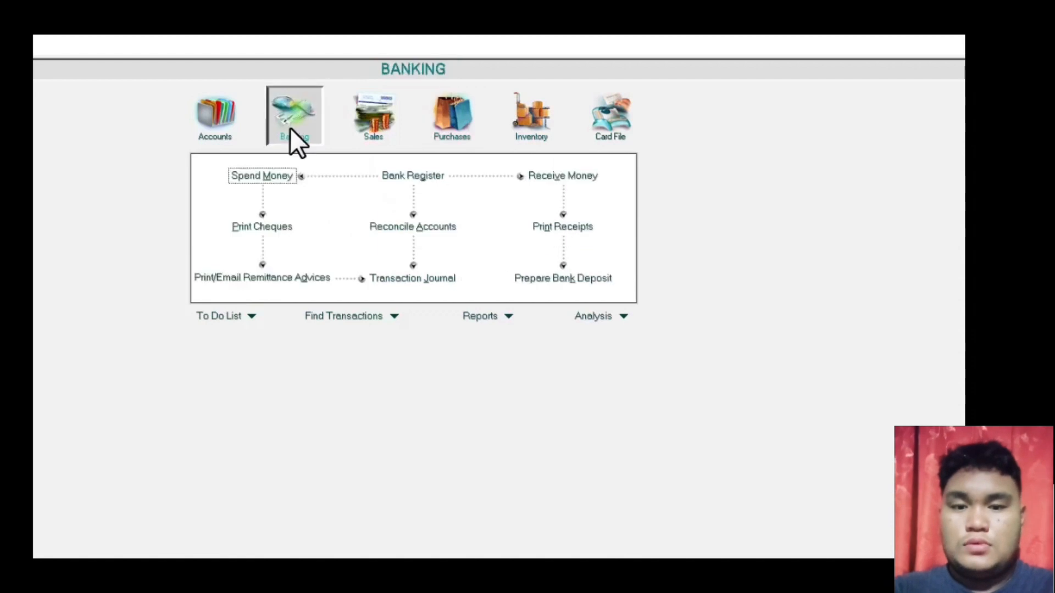
{"action": "left_click", "coordinate": [270, 177]}
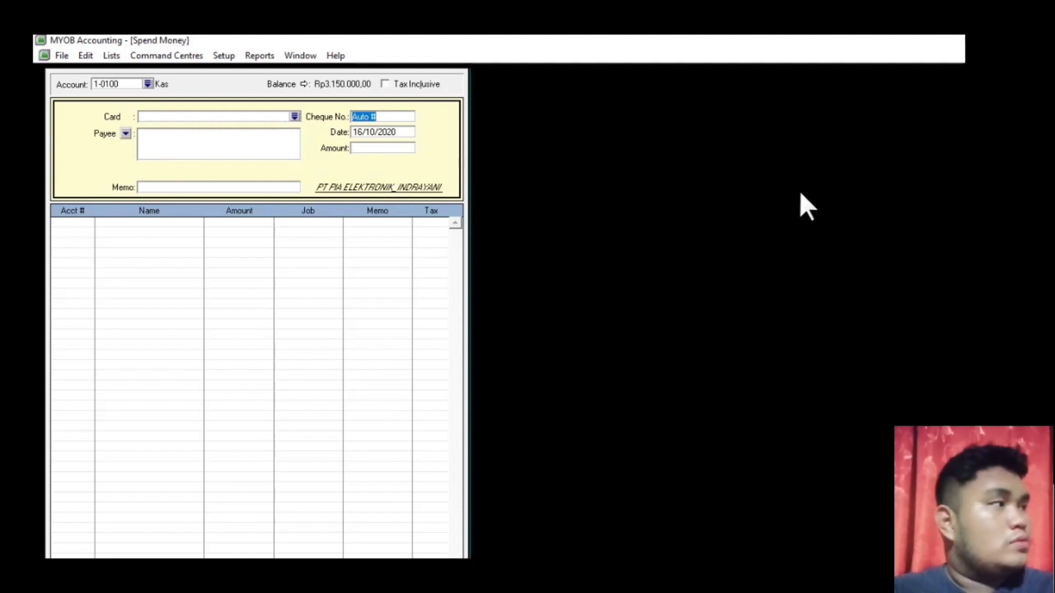
{"action": "type", "text": "D-7"}
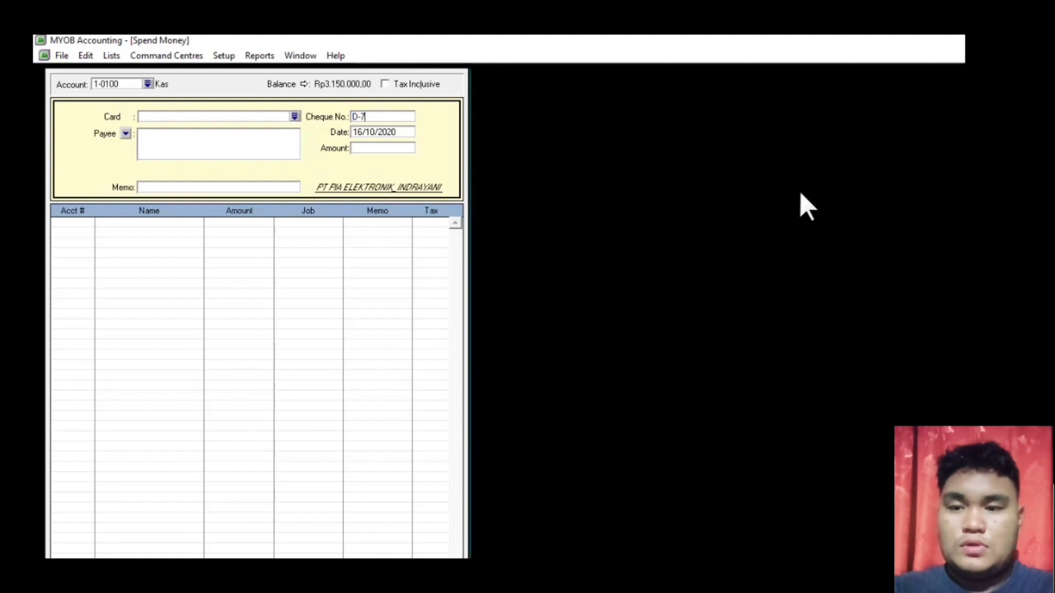
{"action": "type", "text": "00002"}
{"action": "key", "text": "Tab"}
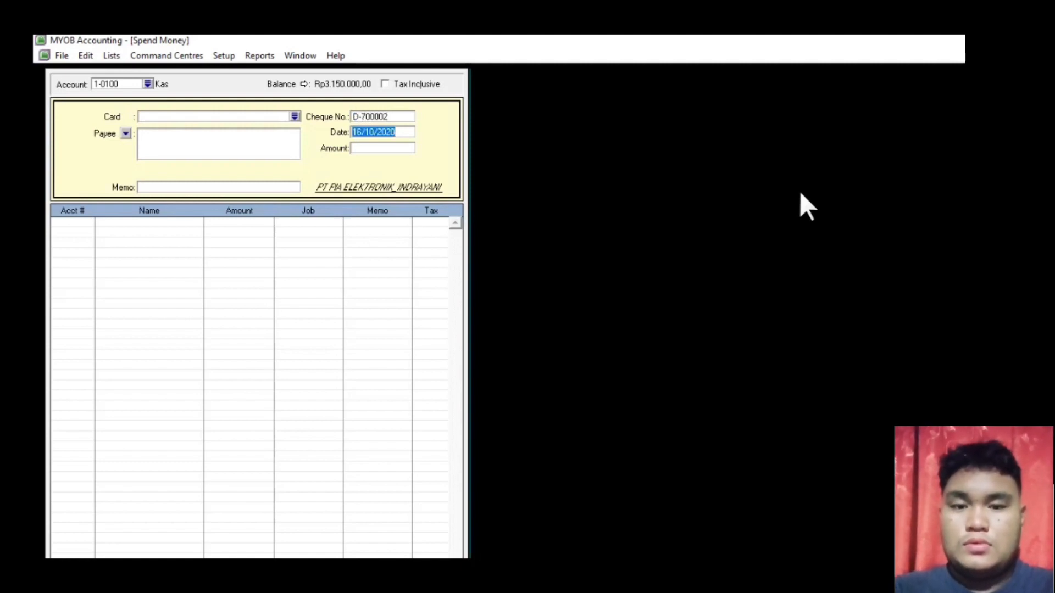
{"action": "type", "text": "25.01"}
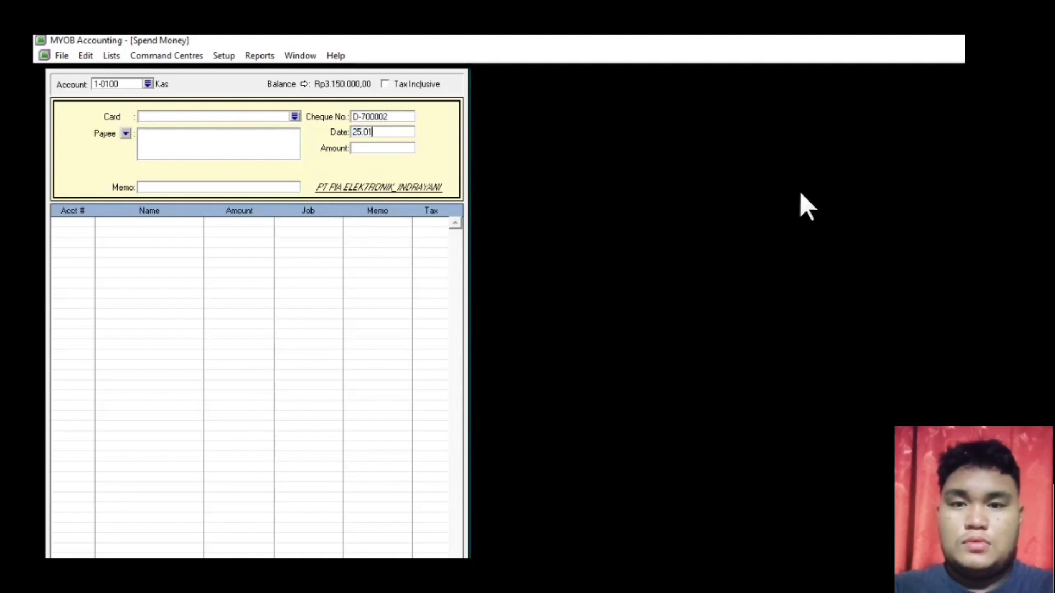
{"action": "type", "text": ".2020"}
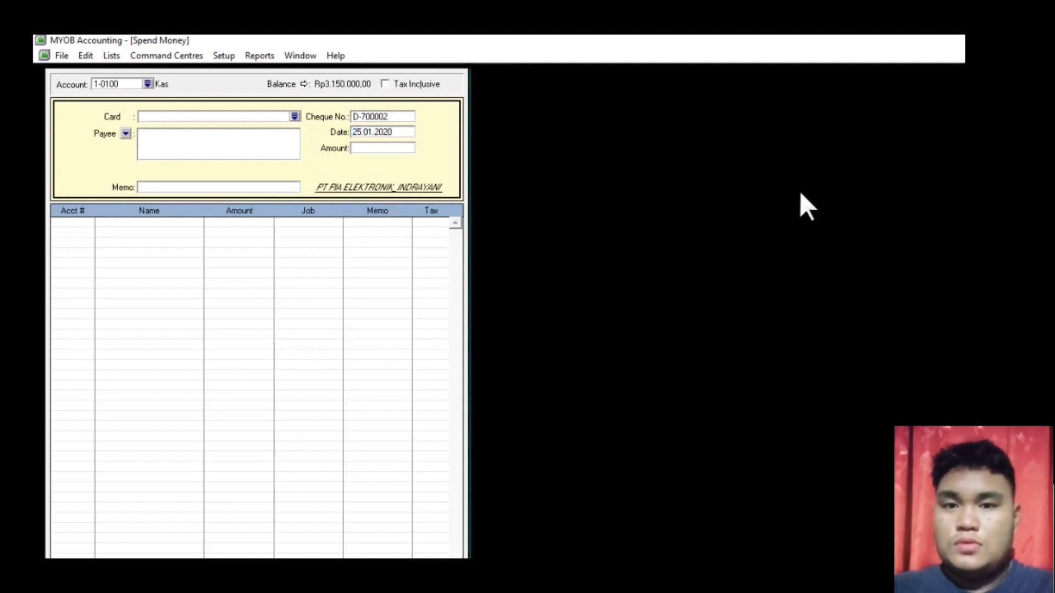
{"action": "key", "text": "BackSpace"}
{"action": "key", "text": "BackSpace"}
{"action": "type", "text": "15"}
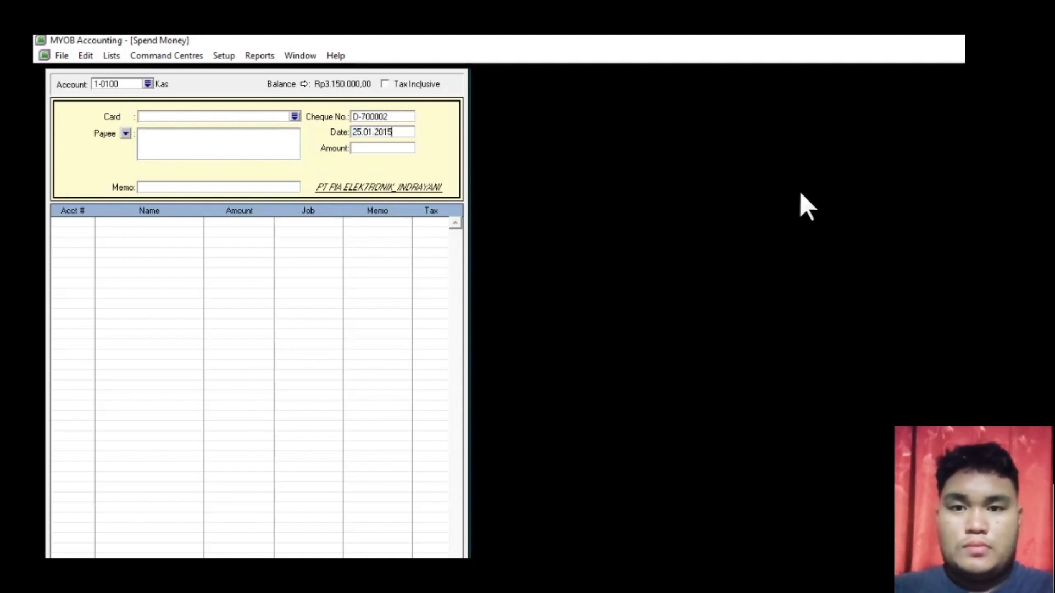
{"action": "key", "text": "Tab"}
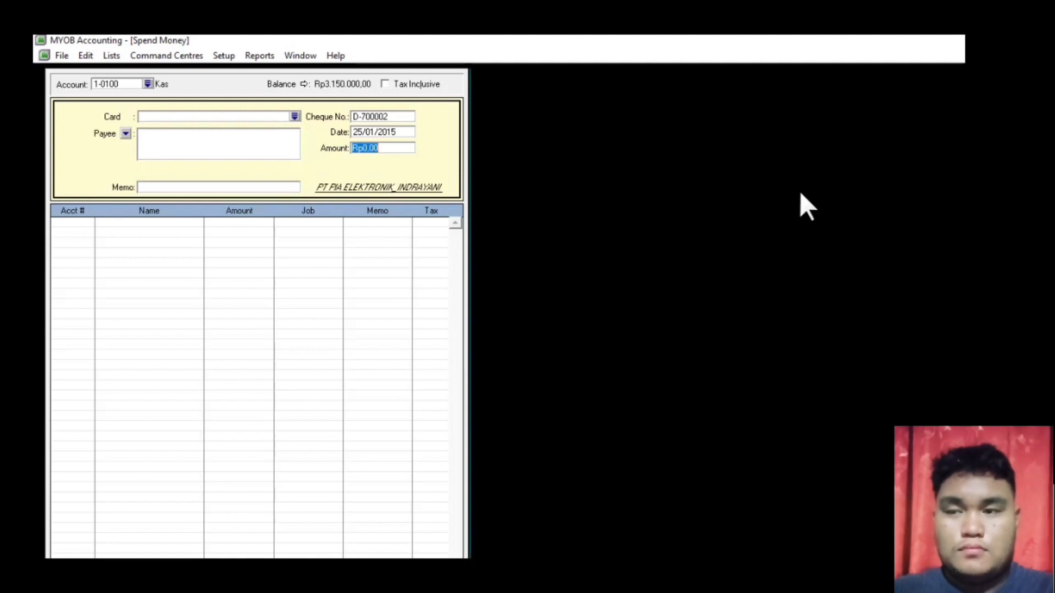
- Enter amount Rp50.000 and memo 'Pembelian Perlengkapan'
{"action": "type", "text": "50000"}
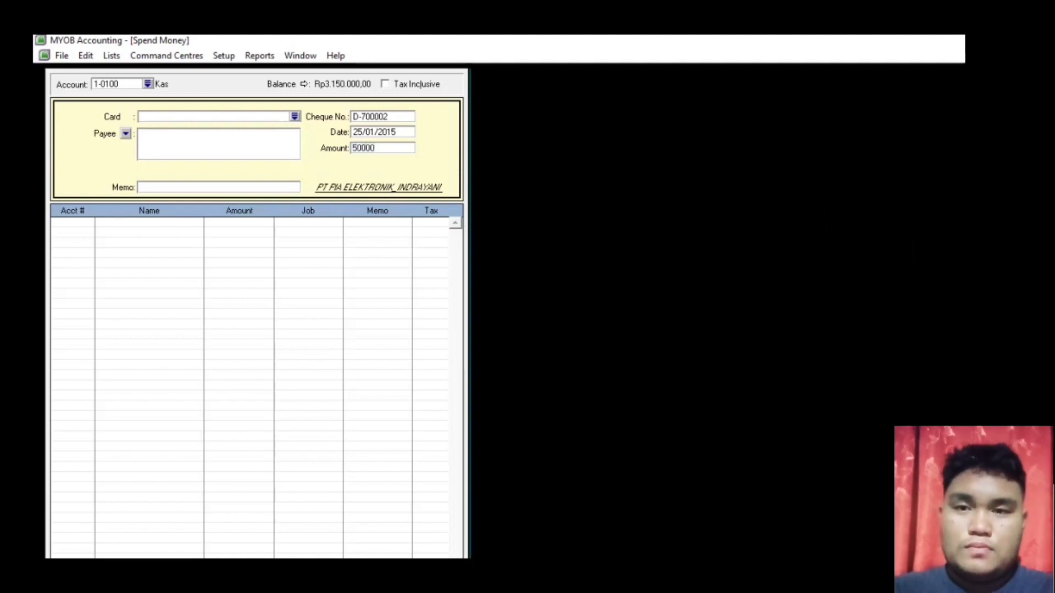
{"action": "left_click", "coordinate": [167, 190]}
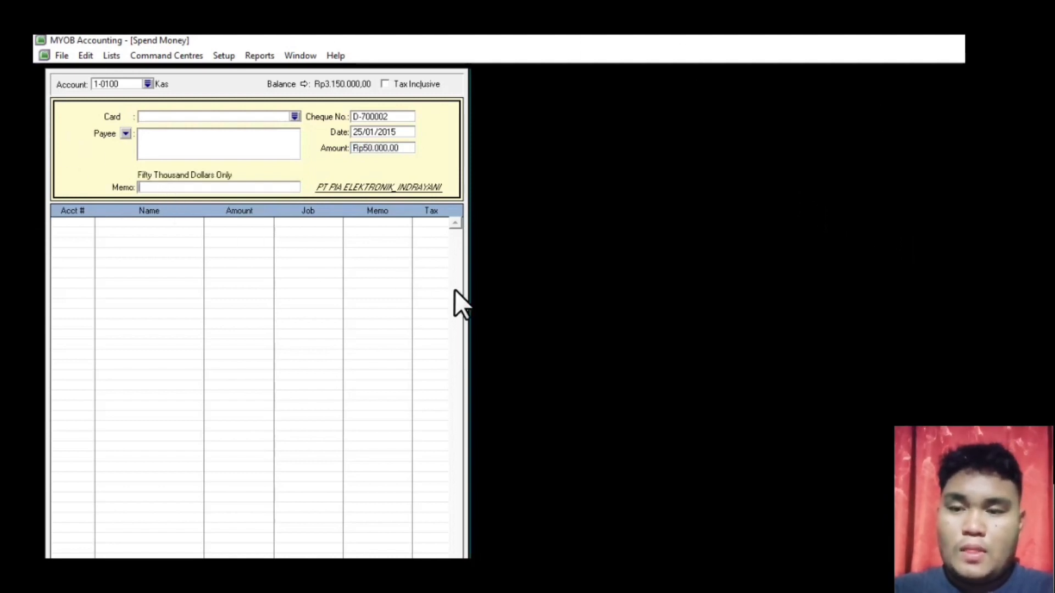
{"action": "type", "text": "Pembel"}
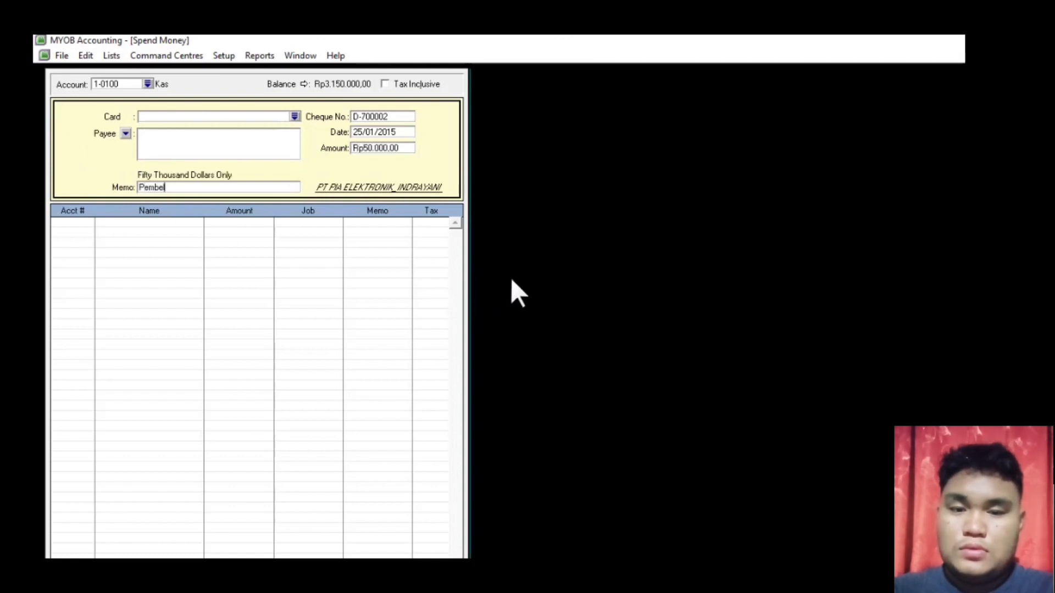
{"action": "type", "text": "ian Per"}
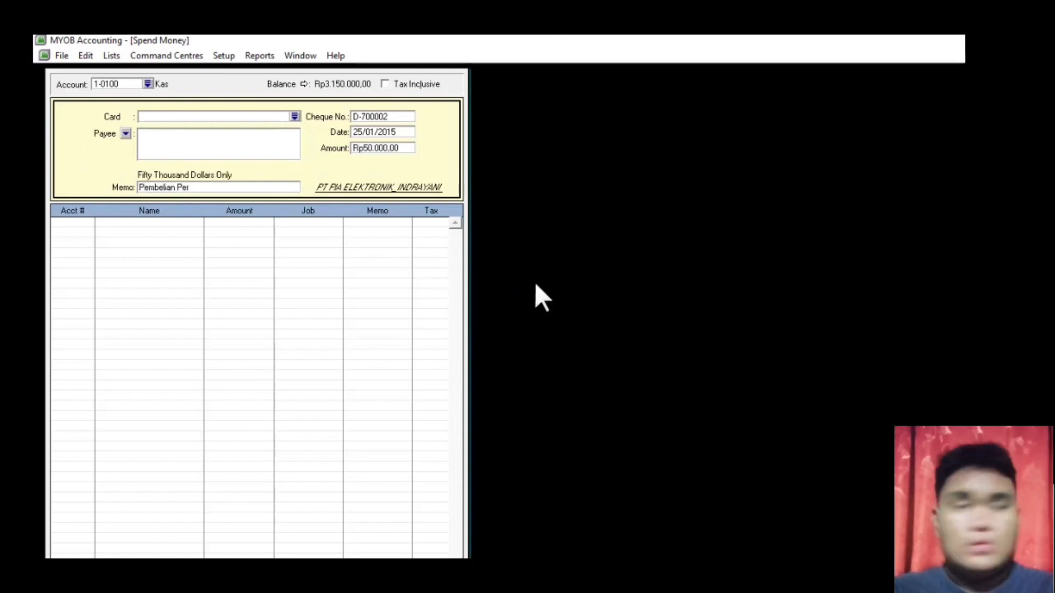
{"action": "type", "text": "lengkapan"}
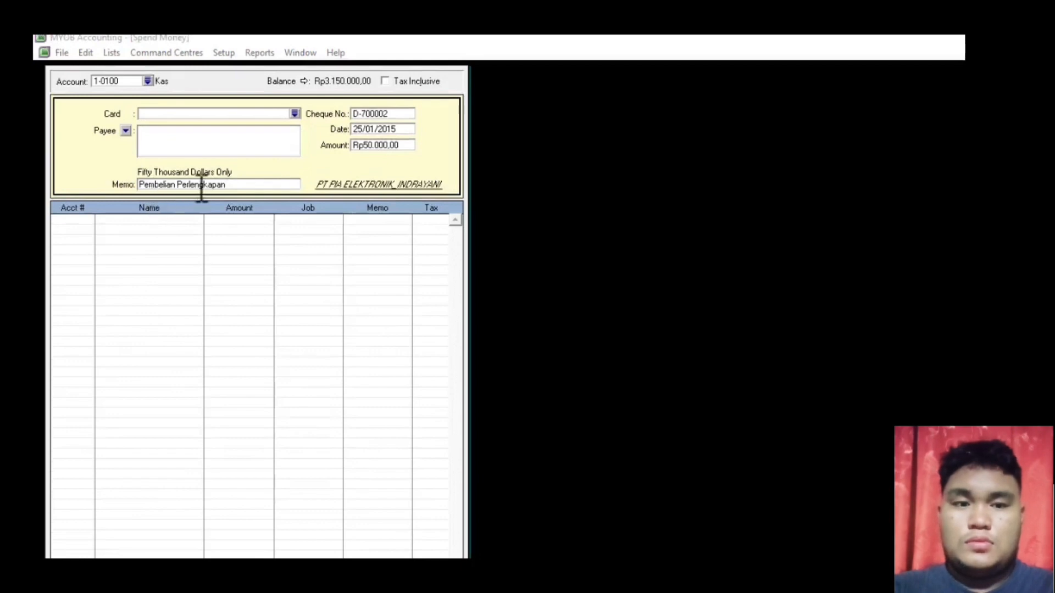
{"action": "left_click", "coordinate": [77, 219]}
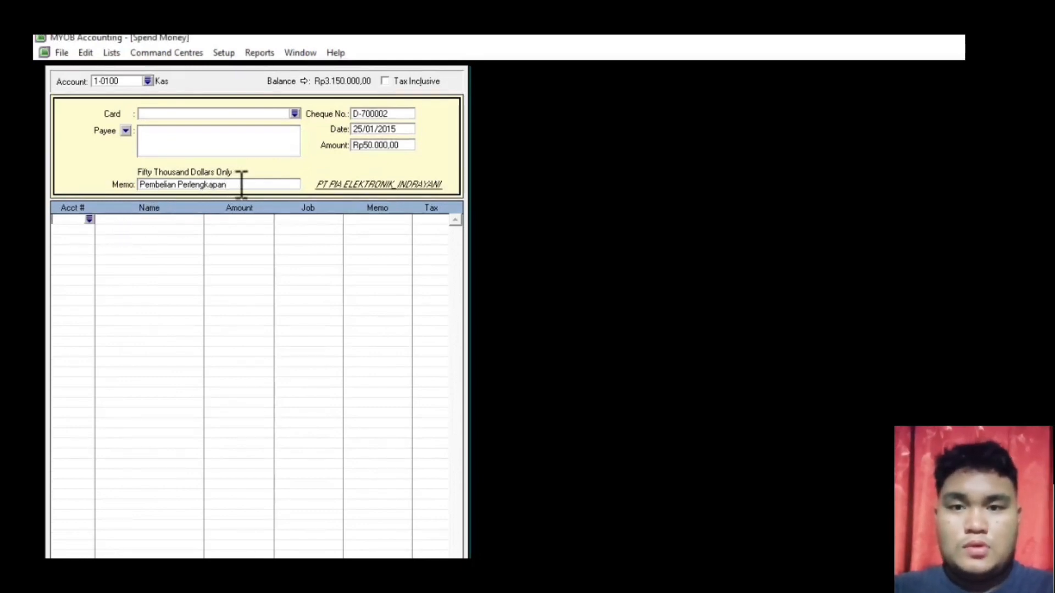
- Allocate Rp50.000 to 1-0400 Perlengkapan, review the recap, and record cheque D-700002
{"action": "left_click", "coordinate": [89, 220]}
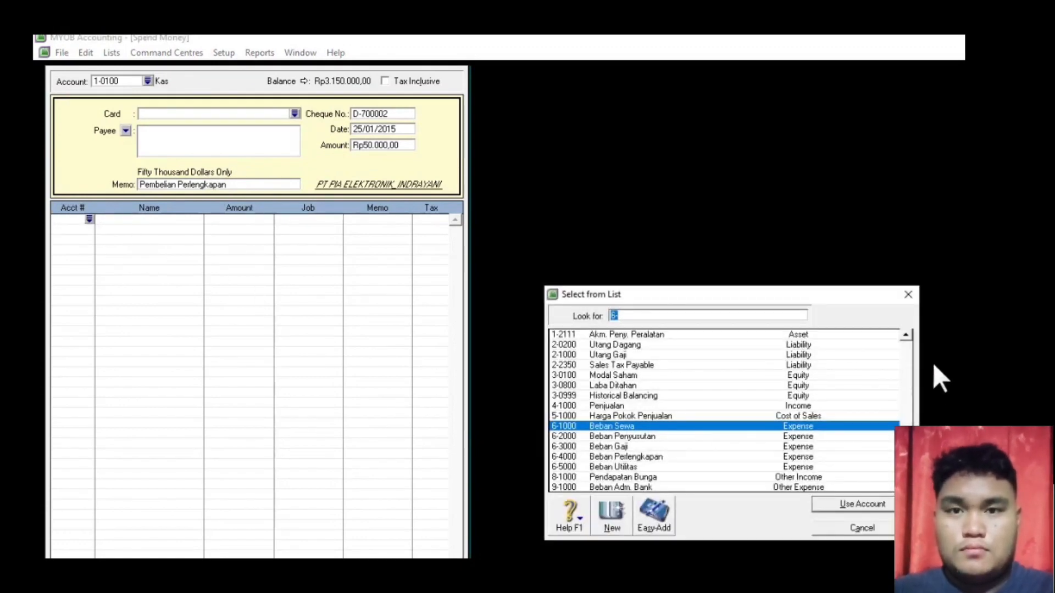
{"action": "left_click", "coordinate": [906, 335]}
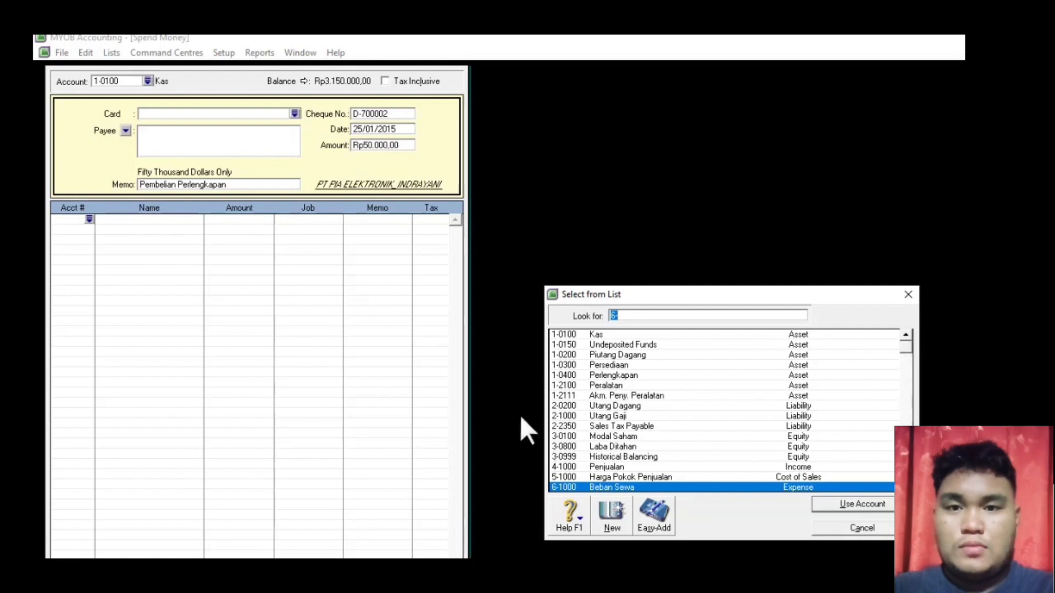
{"action": "left_click", "coordinate": [620, 375]}
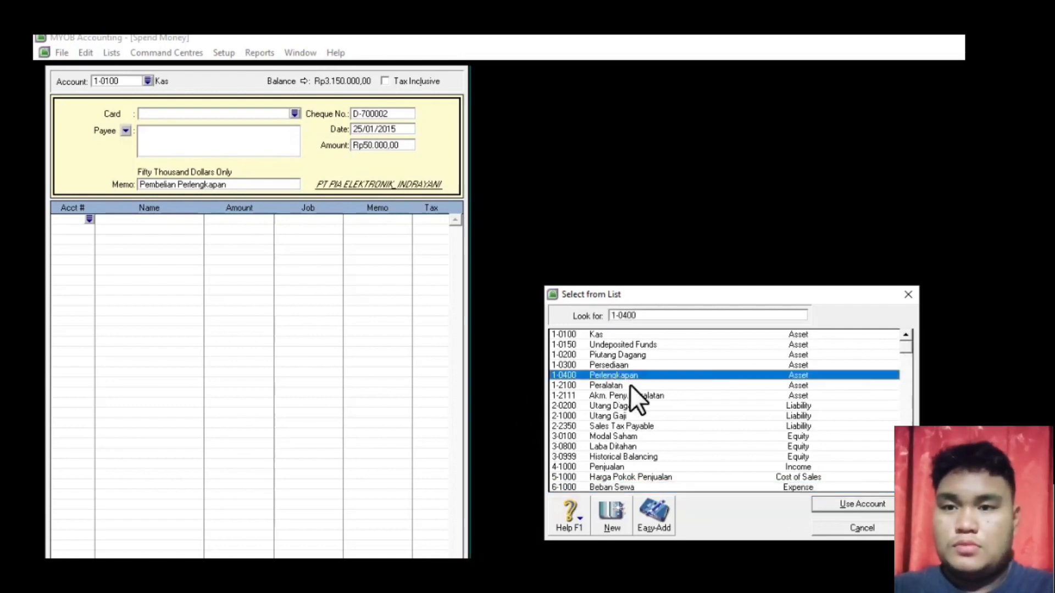
{"action": "left_click", "coordinate": [833, 502]}
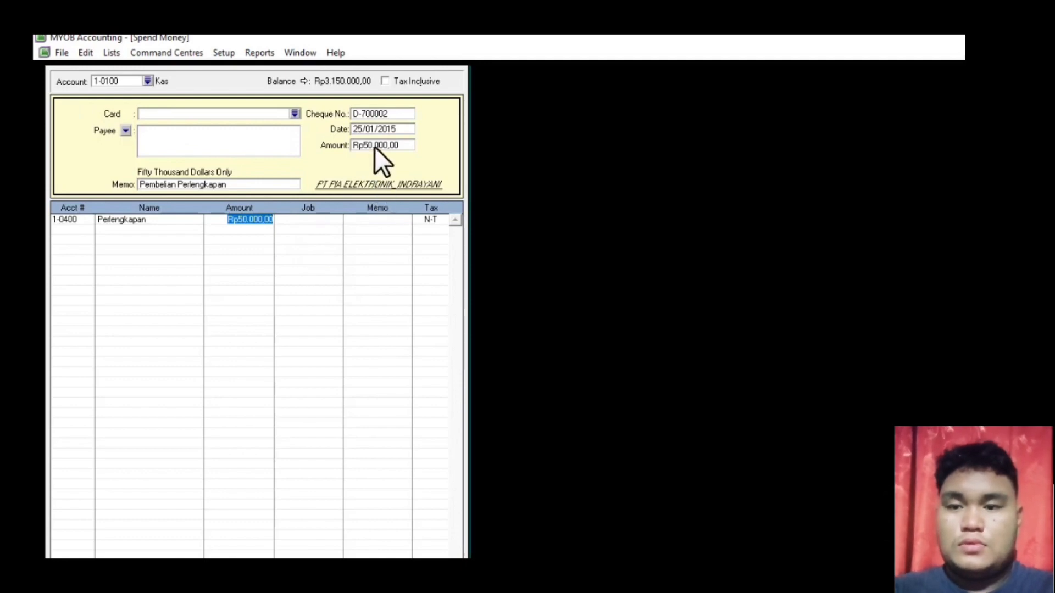
{"action": "left_click", "coordinate": [255, 229]}
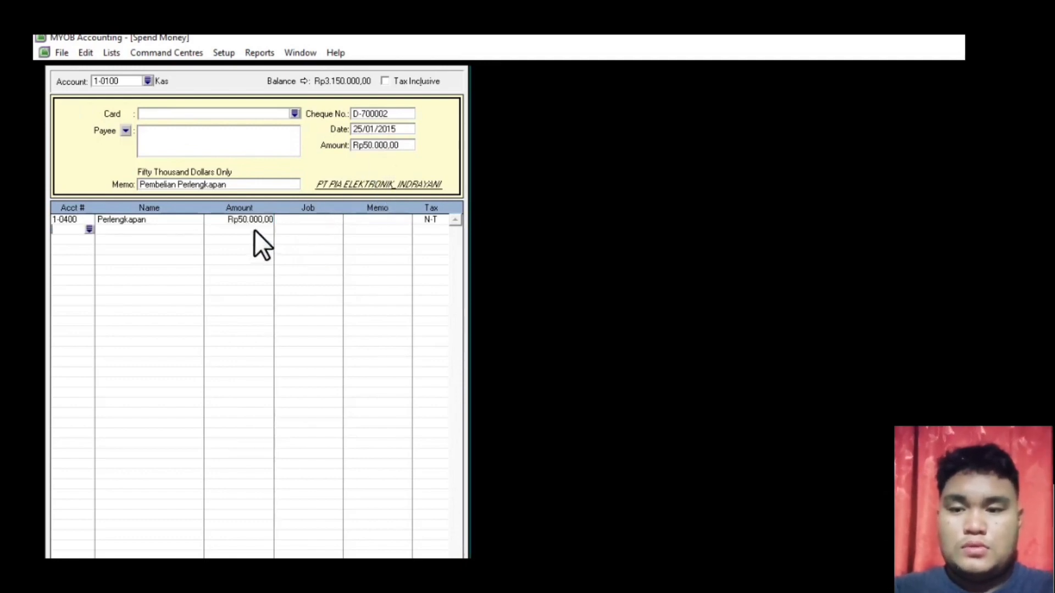
{"action": "key", "text": "ctrl+r"}
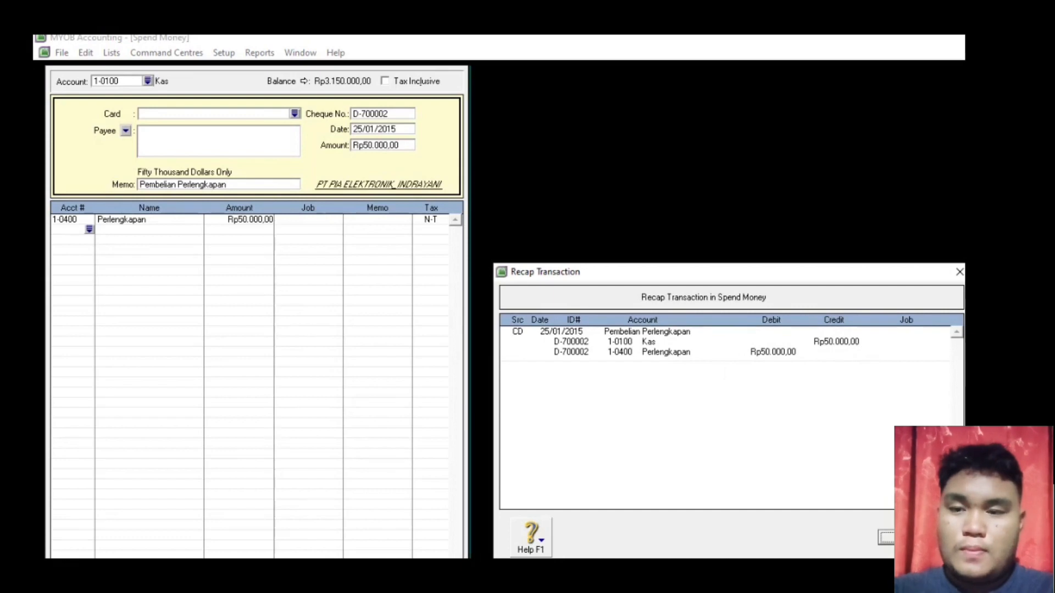
{"action": "left_click", "coordinate": [886, 538]}
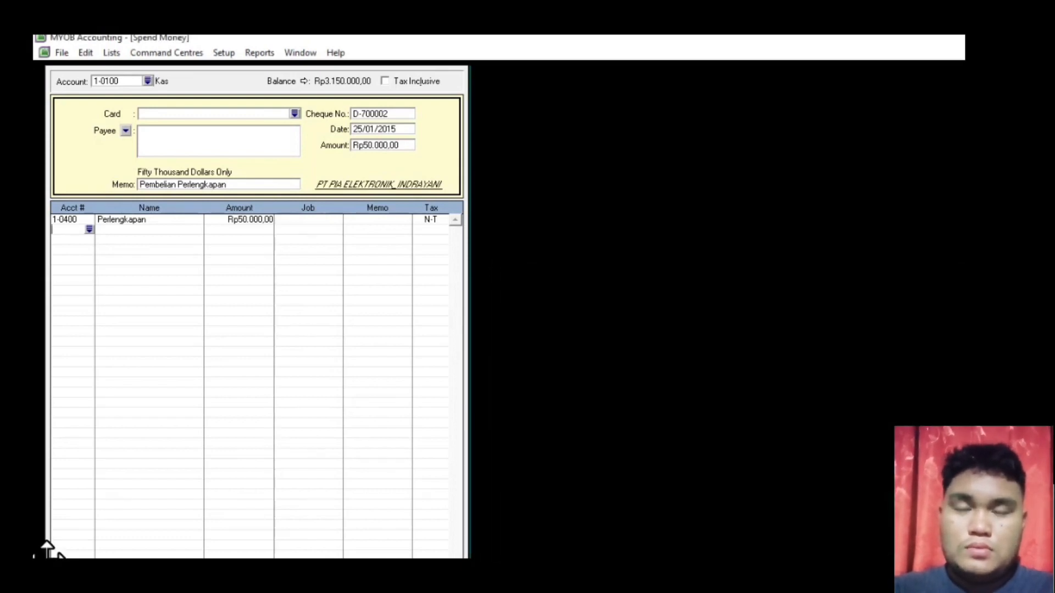
{"action": "left_click", "coordinate": [427, 539]}
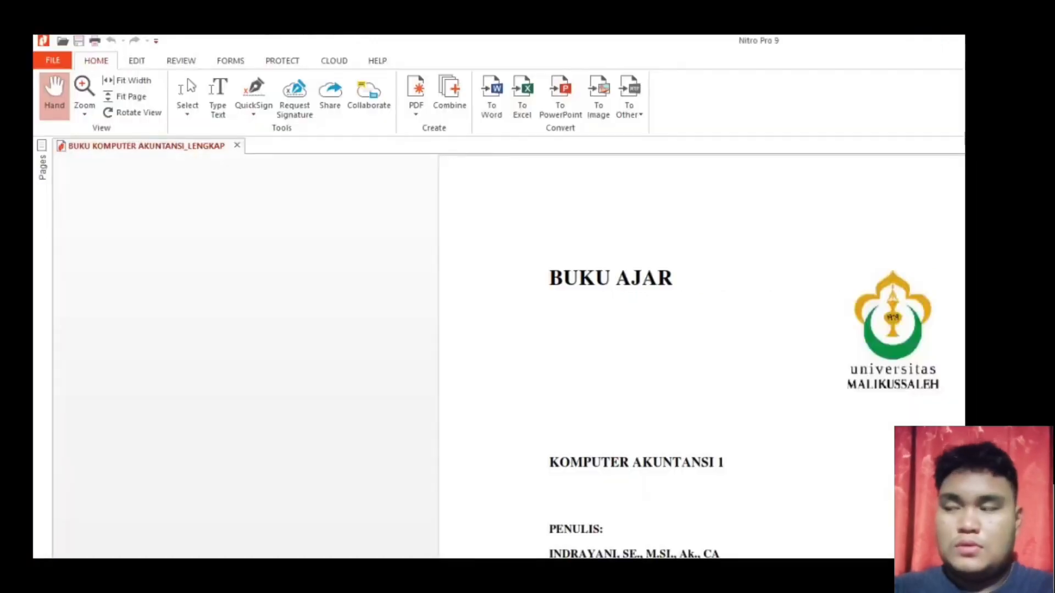
{"action": "scroll", "coordinate": [701, 358], "scroll_direction": "down", "scroll_amount": 20}
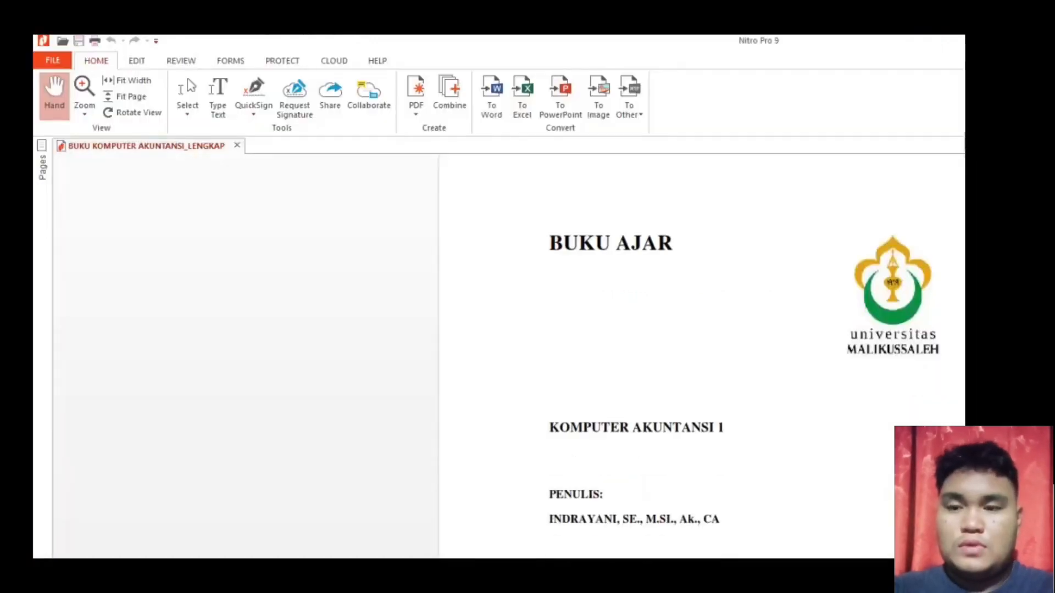
{"action": "scroll", "coordinate": [701, 357], "scroll_direction": "down", "scroll_amount": 20}
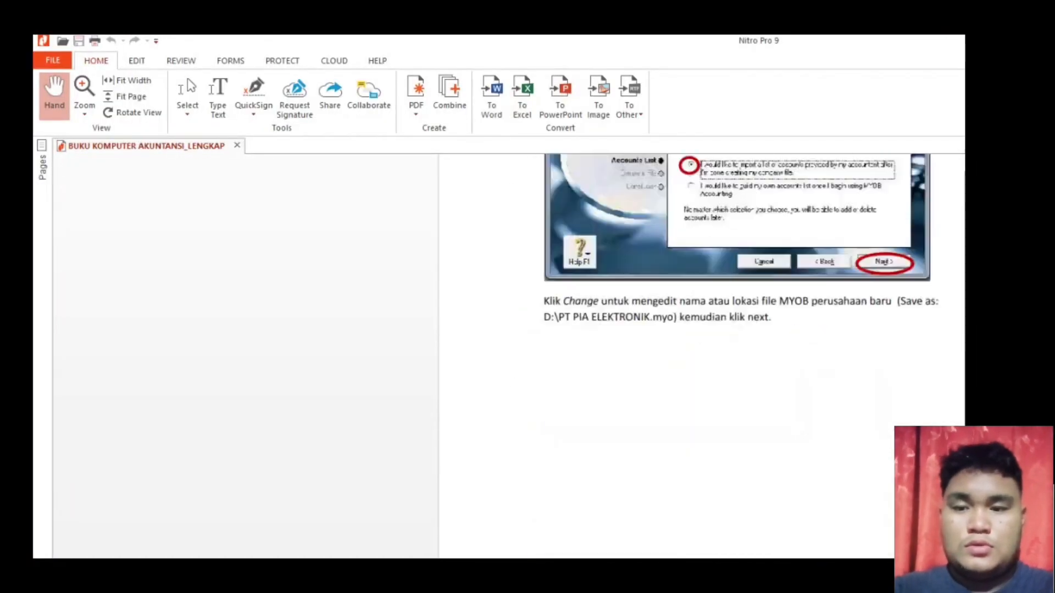
{"action": "scroll", "coordinate": [701, 357], "scroll_direction": "up", "scroll_amount": 20}
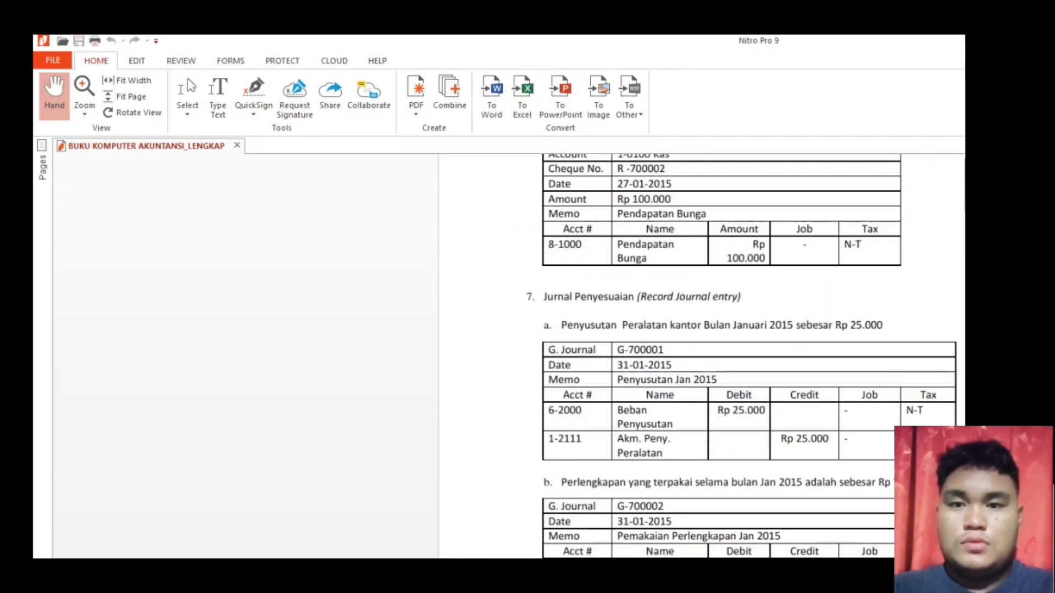
{"action": "scroll", "coordinate": [577, 377], "scroll_direction": "up", "scroll_amount": 10}
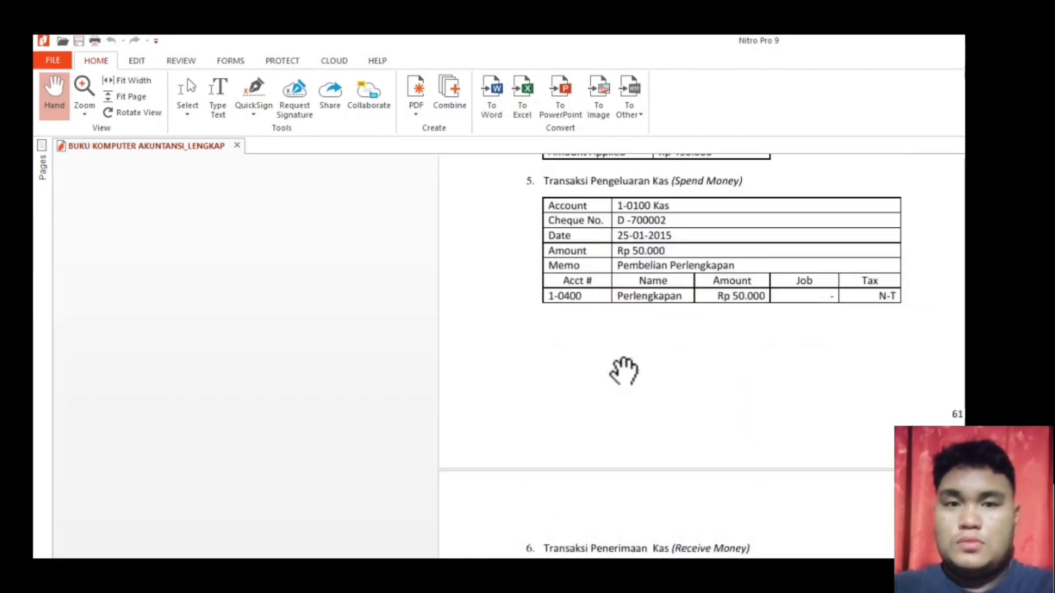
{"action": "scroll", "coordinate": [624, 372], "scroll_direction": "up", "scroll_amount": 1}
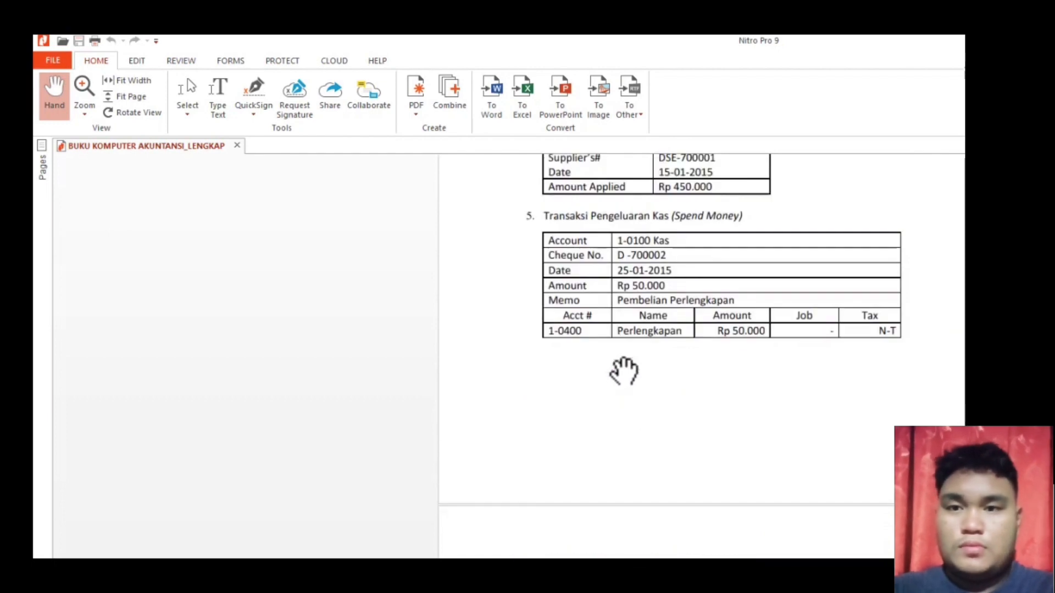
{"action": "scroll", "coordinate": [624, 371], "scroll_direction": "down", "scroll_amount": 10}
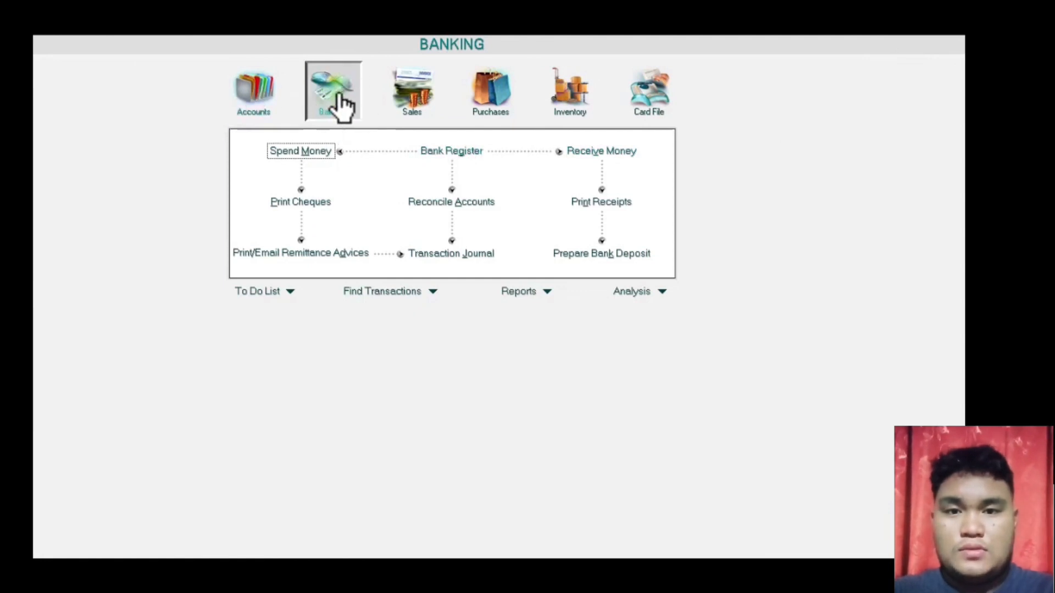
- Start a new Receive Money entry and bring the whole form into view
{"action": "left_click", "coordinate": [621, 151]}
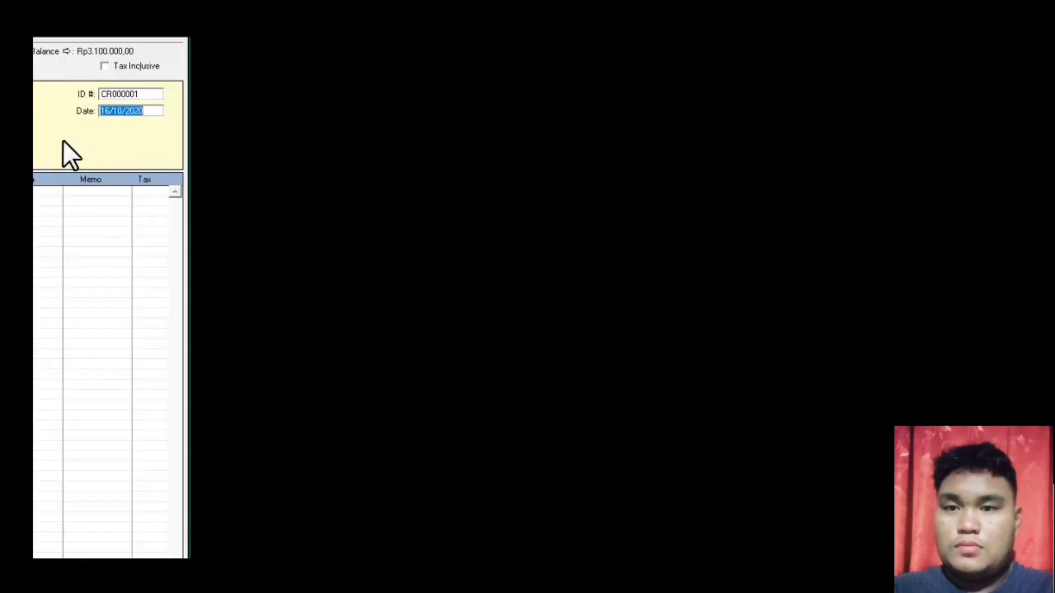
{"action": "left_click", "coordinate": [36, 33]}
{"action": "left_click", "coordinate": [459, 129]}
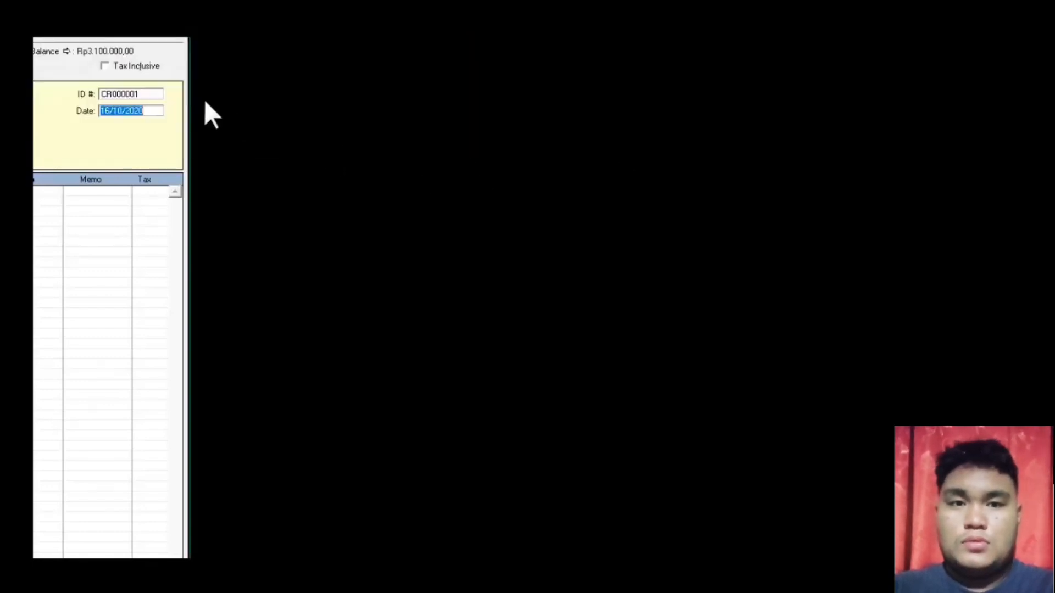
{"action": "left_click_drag", "start_coordinate": [36, 40], "coordinate": [37, 41]}
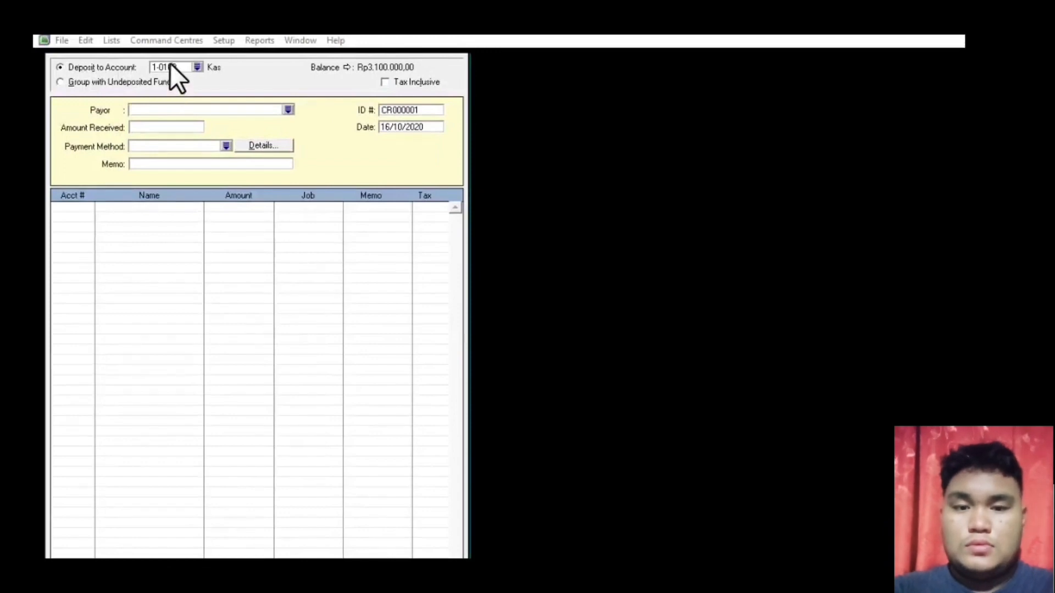
{"action": "left_click", "coordinate": [393, 105]}
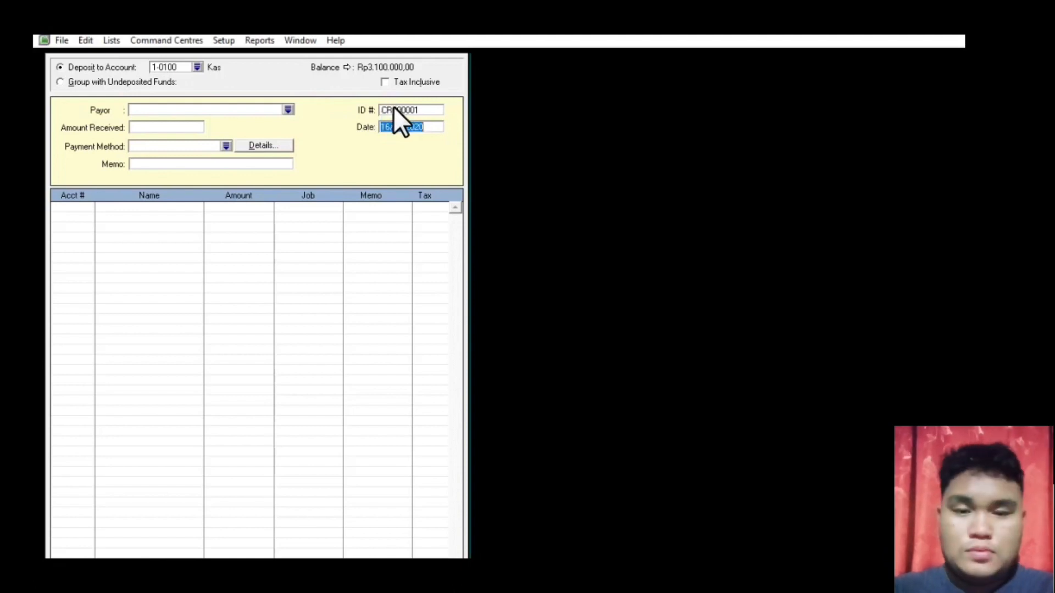
- Enter receipt R-700002 dated 27.01.2015 for Rp100.000 with memo 'Pendapatan Bunga'
{"action": "left_click", "coordinate": [394, 110]}
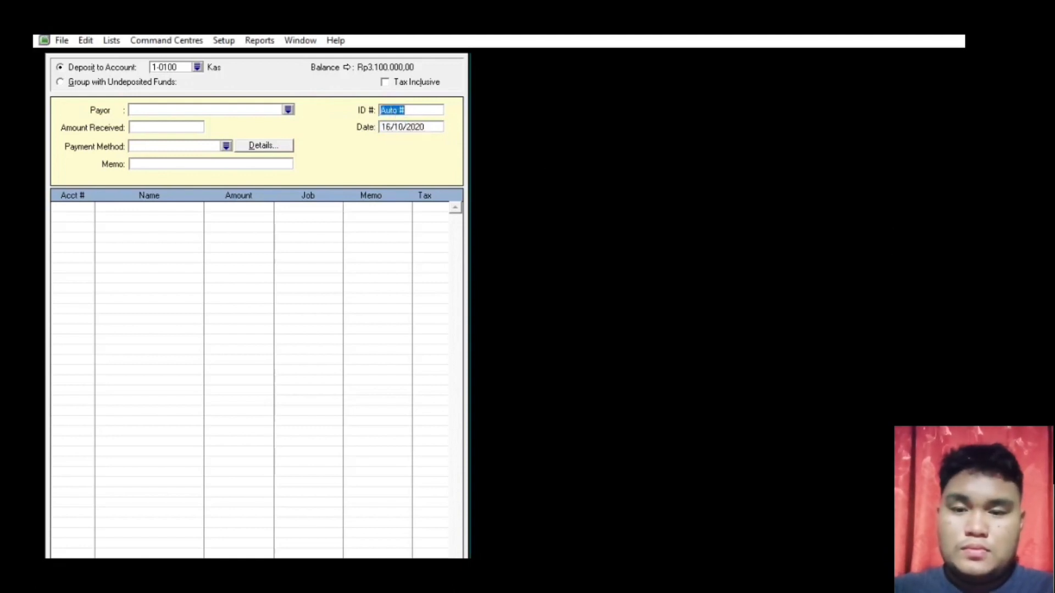
{"action": "type", "text": "R"}
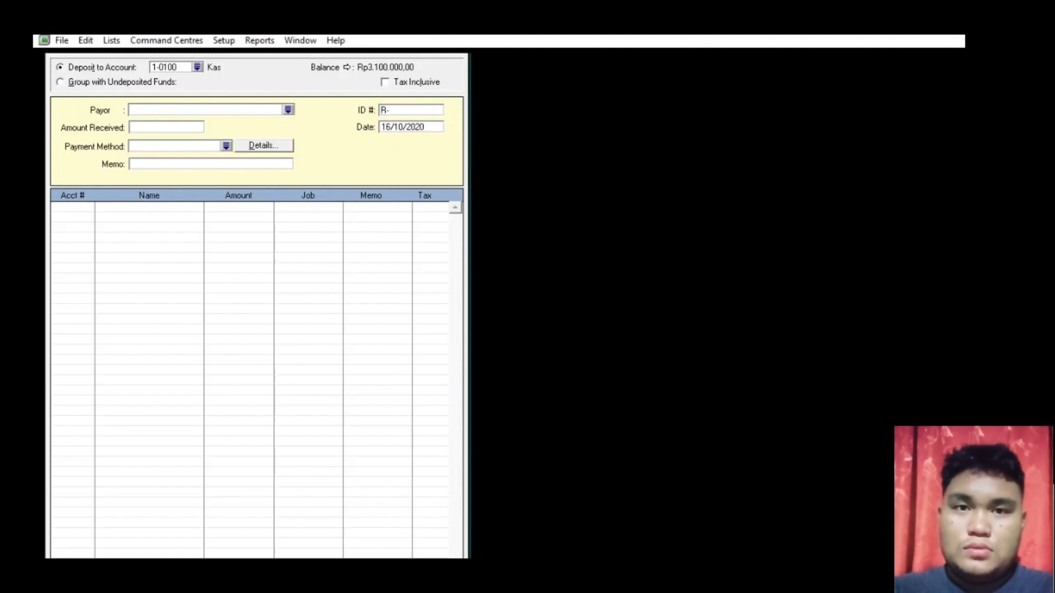
{"action": "type", "text": "-7"}
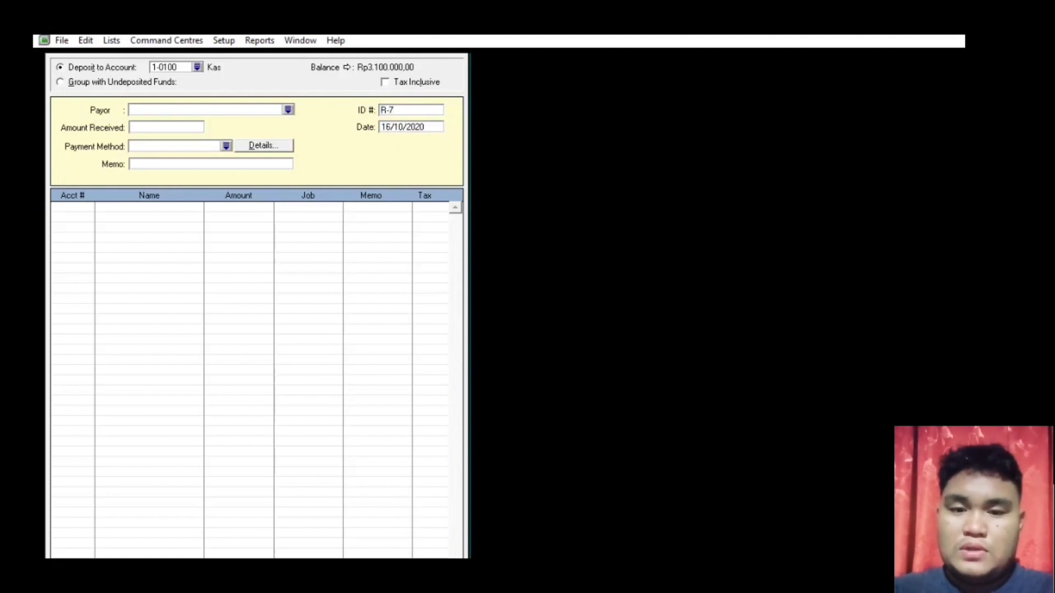
{"action": "type", "text": "00002"}
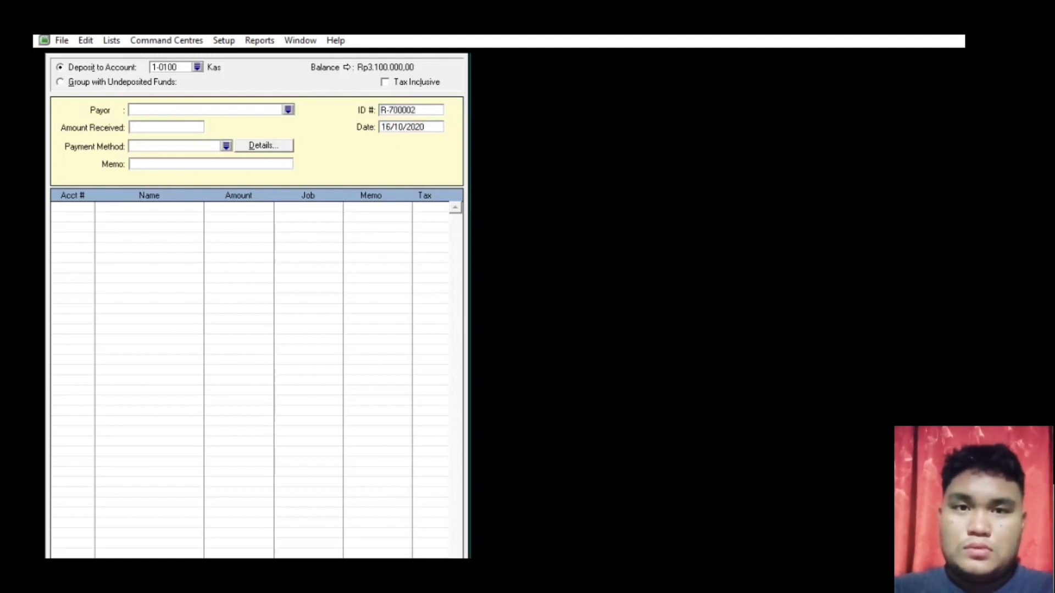
{"action": "left_click", "coordinate": [438, 125]}
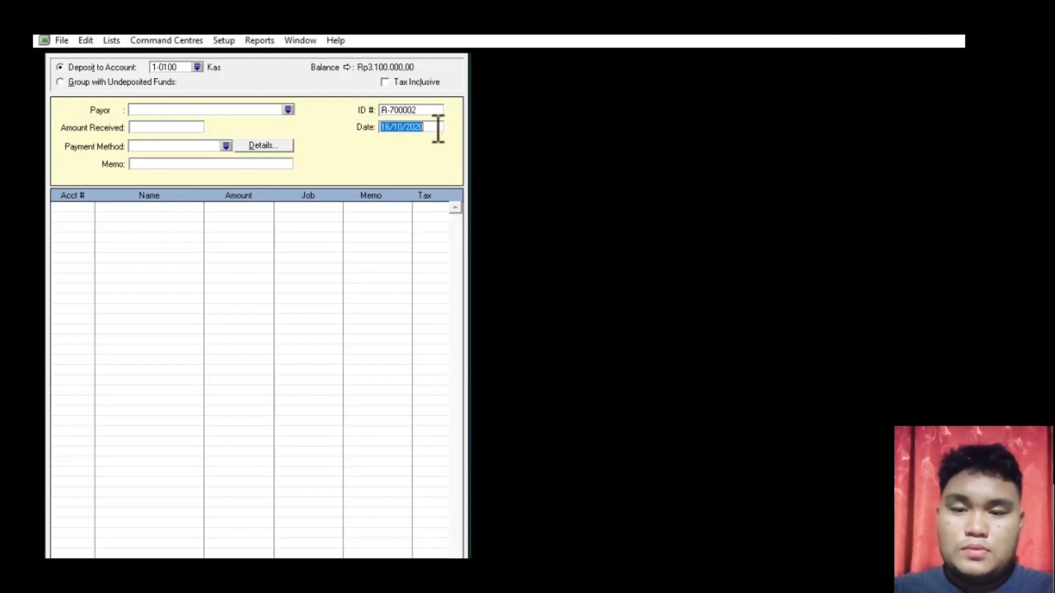
{"action": "type", "text": "27."}
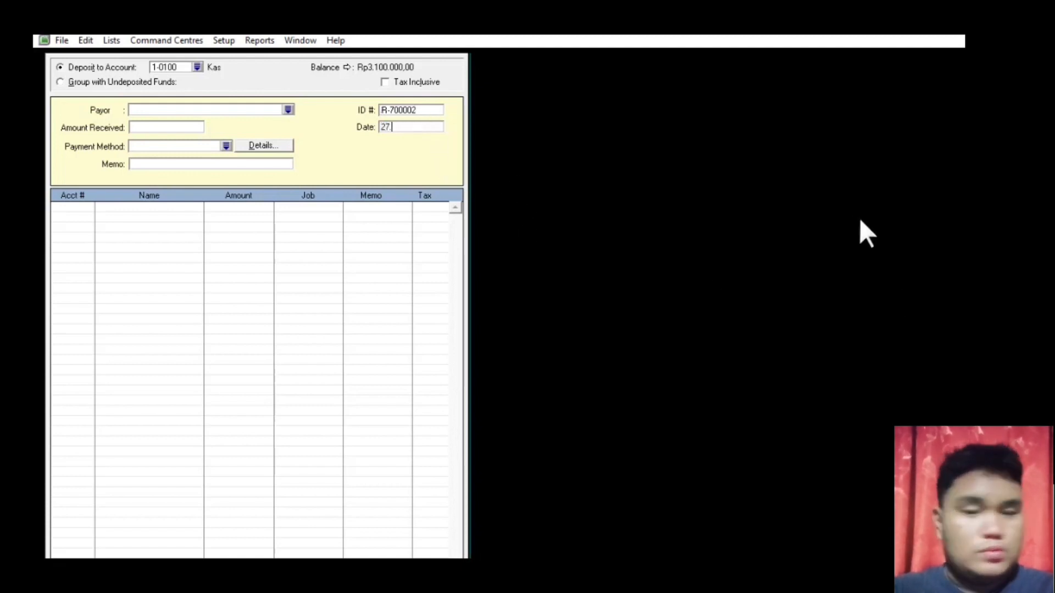
{"action": "type", "text": "01.2015"}
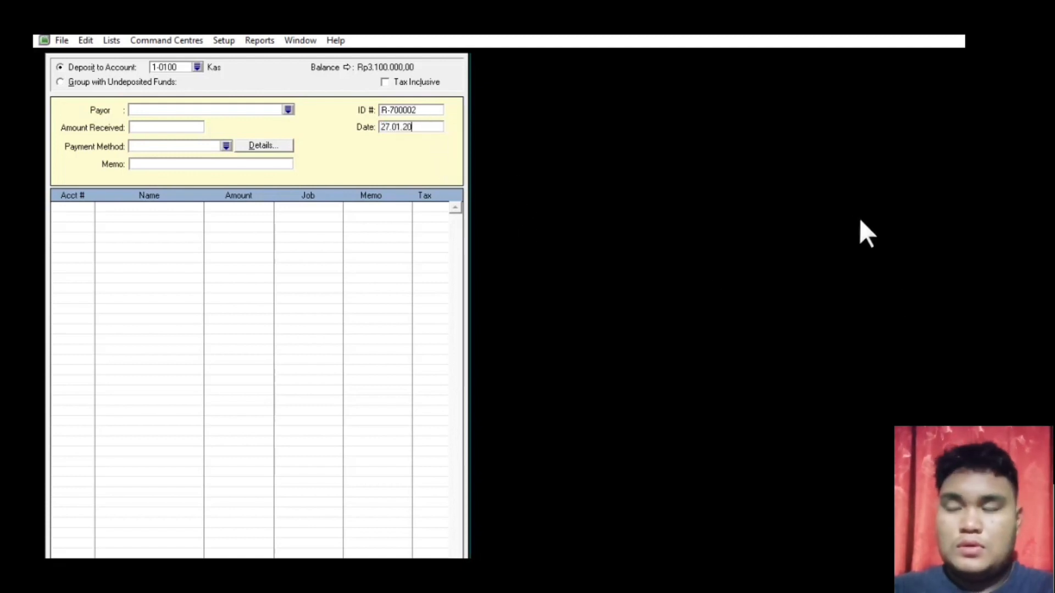
{"action": "left_click", "coordinate": [140, 129]}
{"action": "type", "text": "10"}
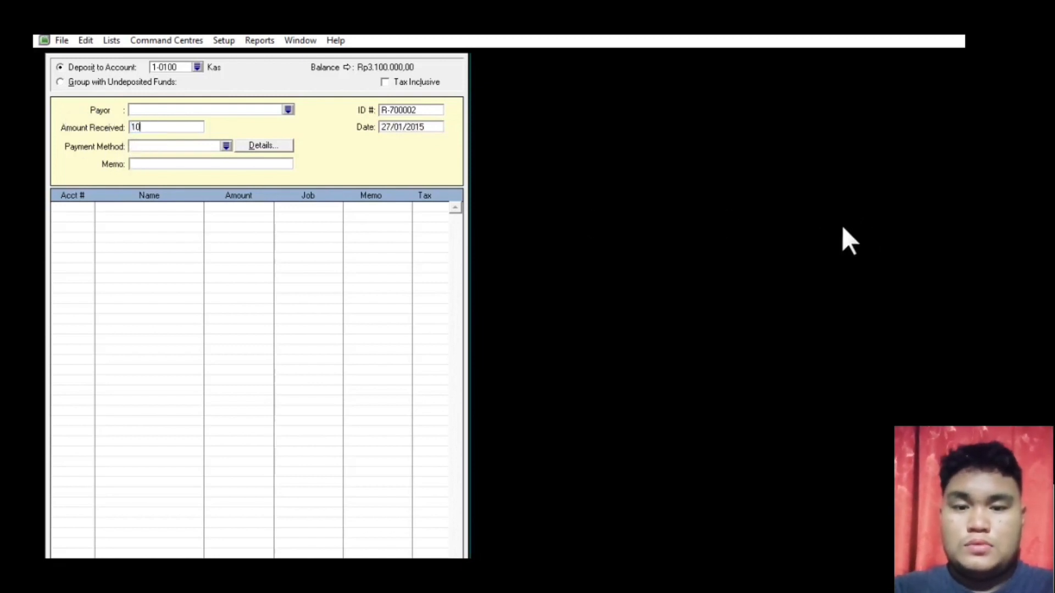
{"action": "type", "text": "0.000000"}
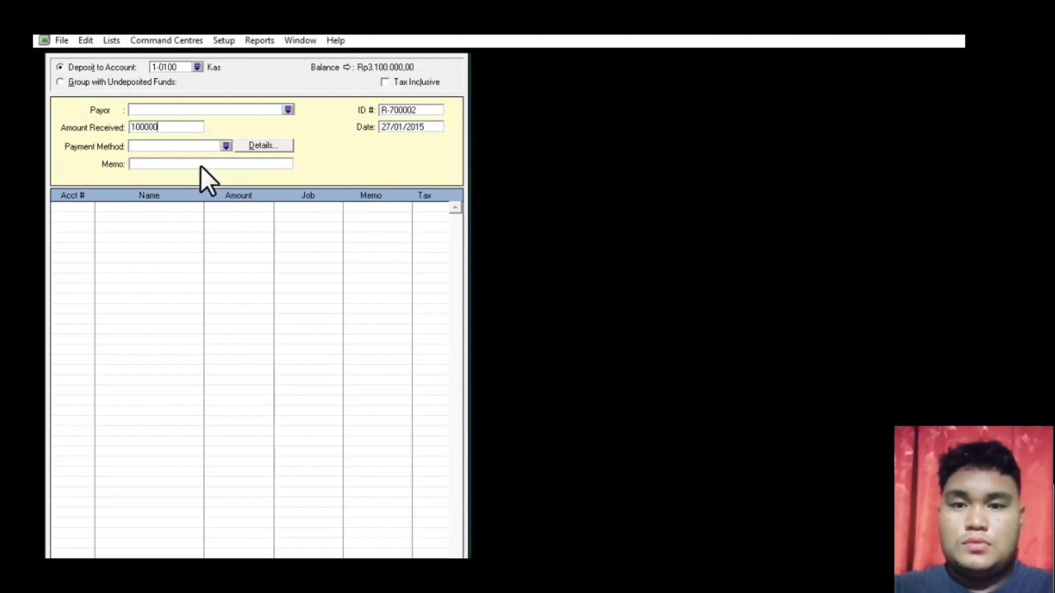
{"action": "left_click", "coordinate": [200, 165]}
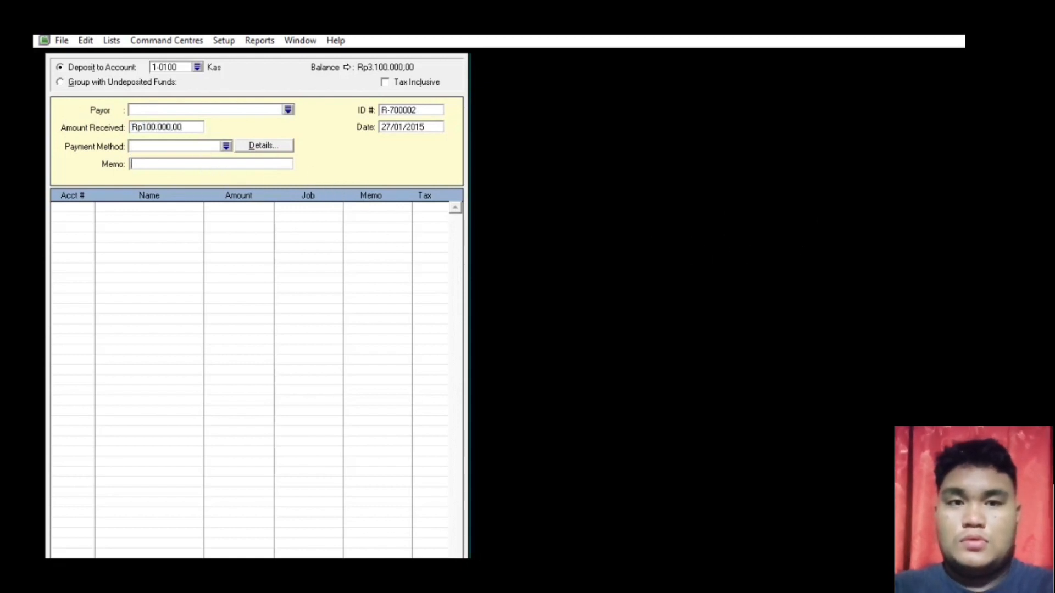
{"action": "type", "text": "Pendapatan Bunga"}
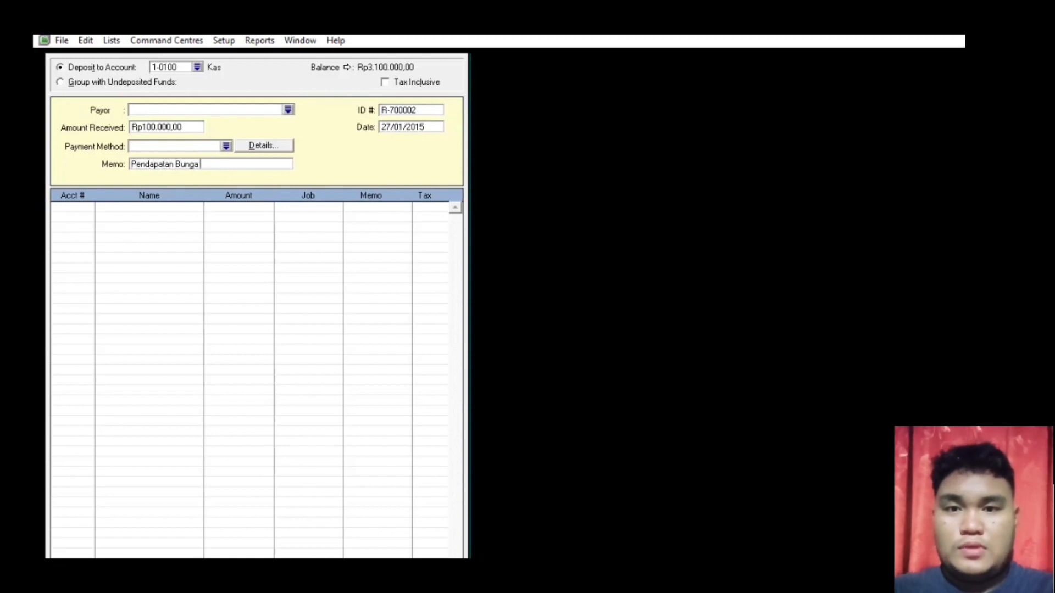
- Allocate the receipt to 8-1000 Pendapatan Bunga, check the recap, and record it
{"action": "left_click", "coordinate": [71, 208]}
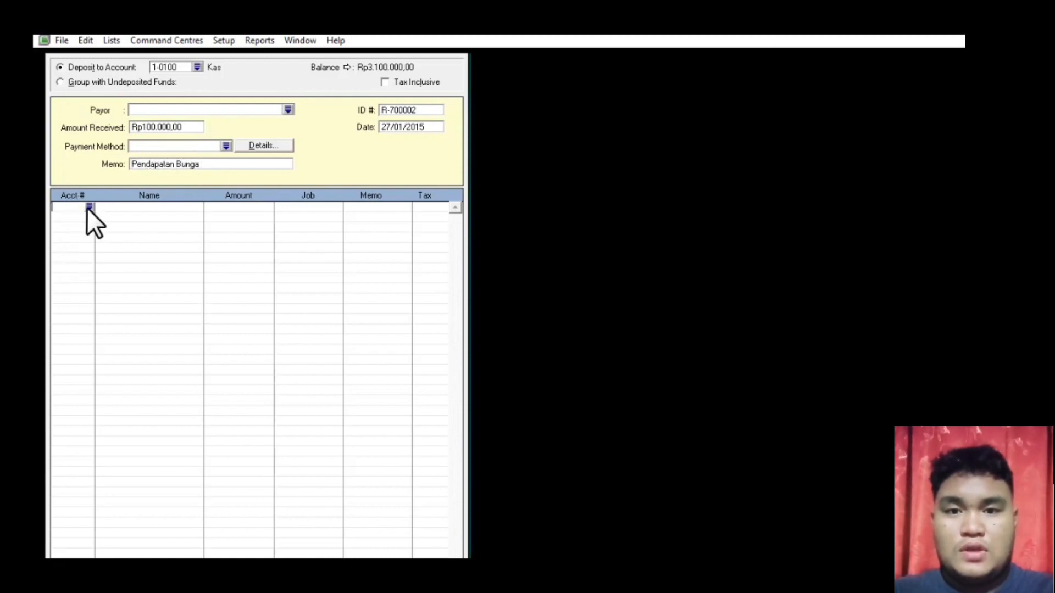
{"action": "left_click", "coordinate": [88, 207]}
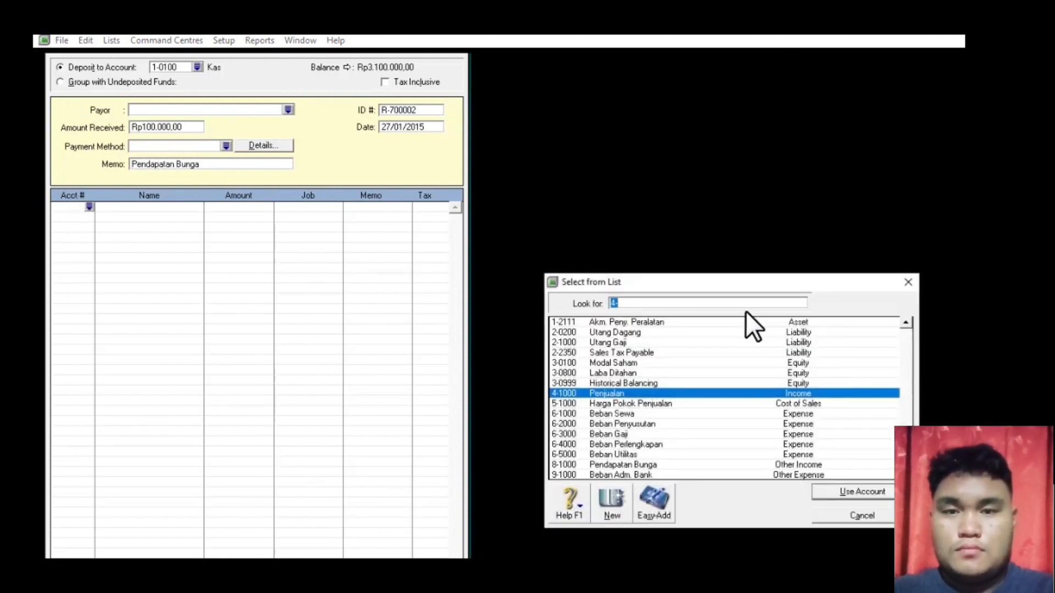
{"action": "type", "text": "8"}
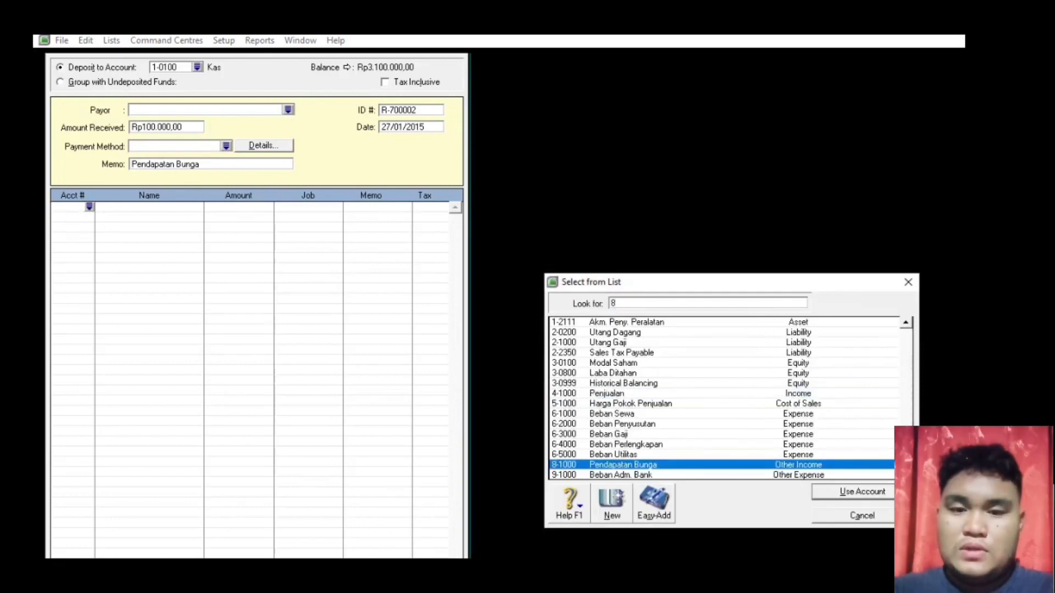
{"action": "double_click", "coordinate": [637, 463]}
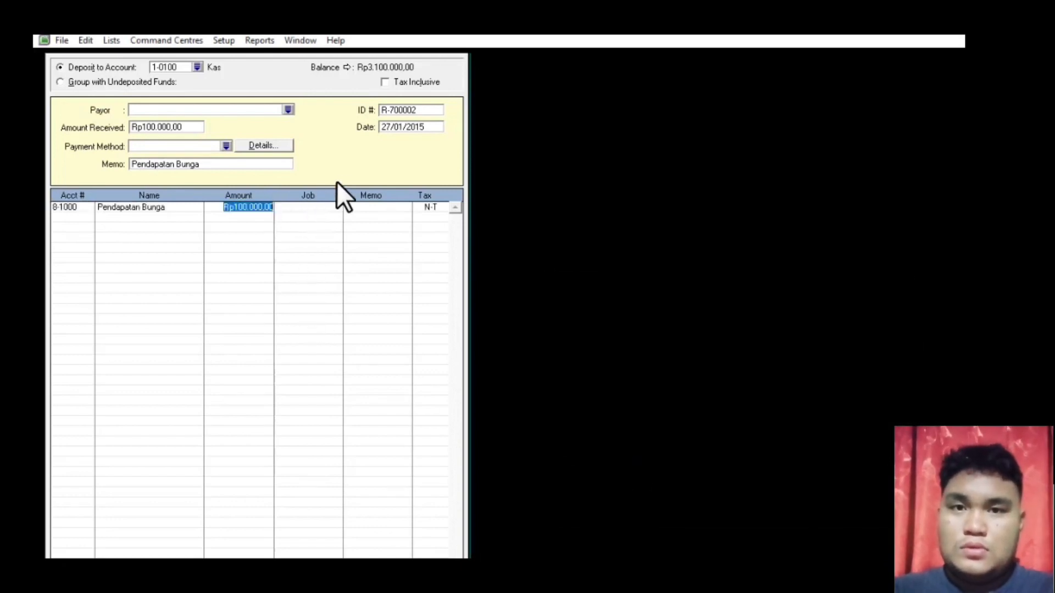
{"action": "key", "text": "Return"}
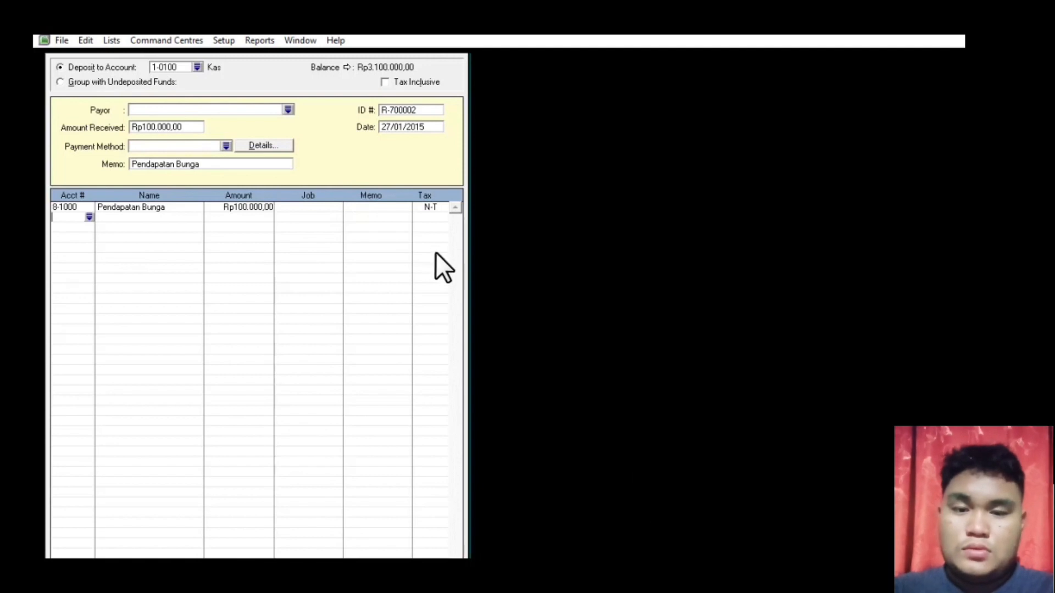
{"action": "key", "text": "ctrl+r"}
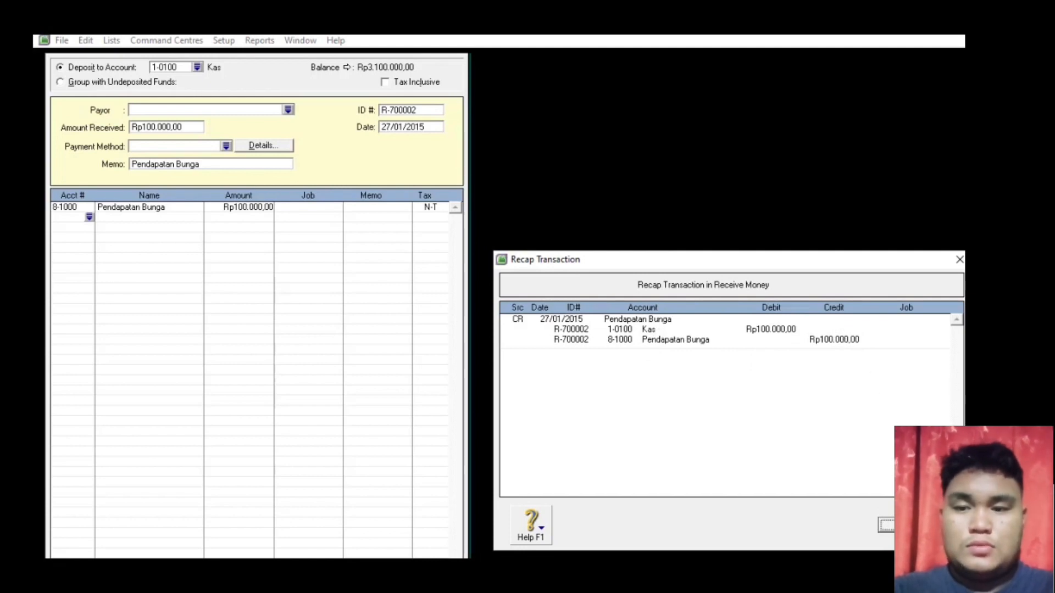
{"action": "left_click", "coordinate": [885, 525]}
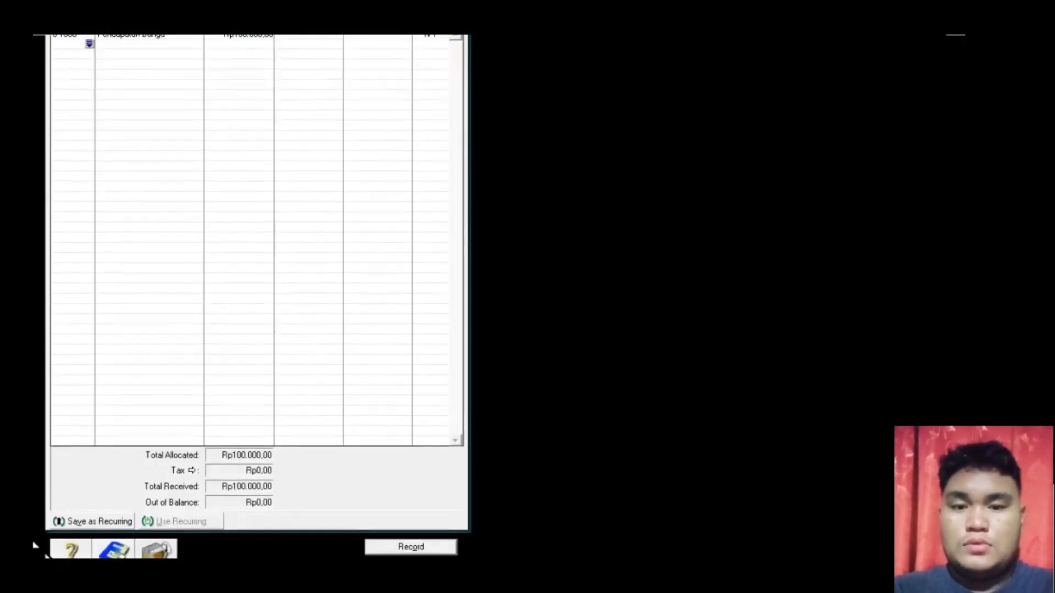
{"action": "left_click", "coordinate": [373, 547]}
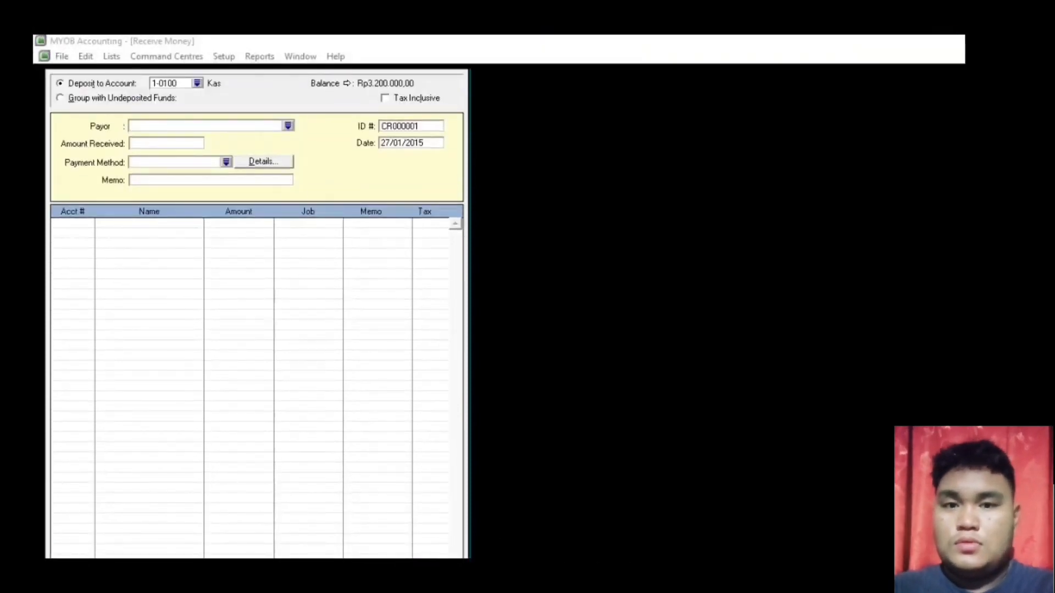
- Close Receive Money and check the next adjusting entry, G-700001 depreciation of Rp 25.000, in the PDF
{"action": "key", "text": "Escape"}
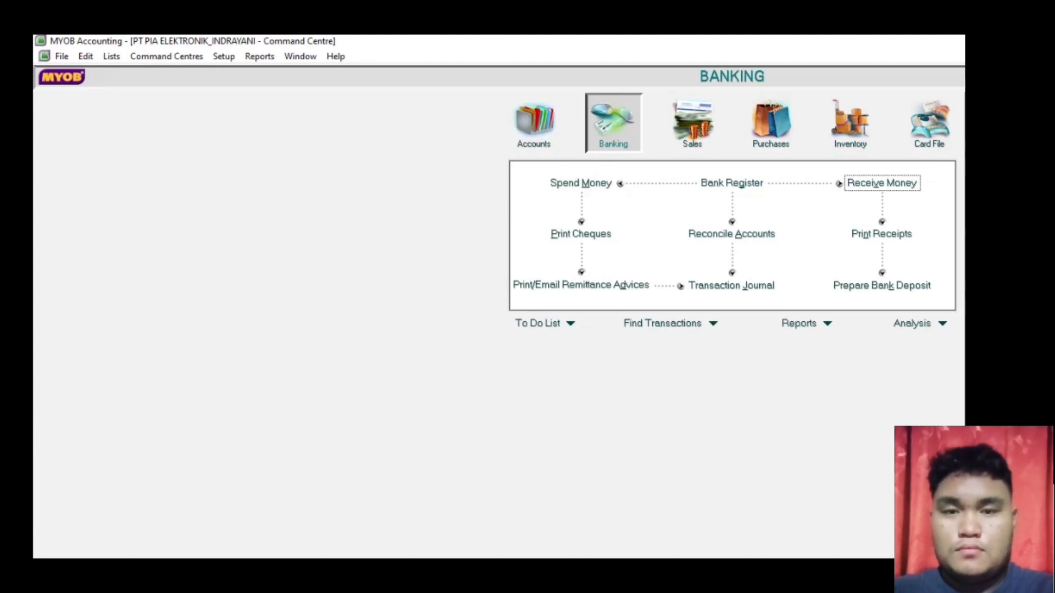
{"action": "key", "text": "alt+Tab"}
{"action": "scroll", "coordinate": [412, 456], "scroll_direction": "down", "scroll_amount": 3}
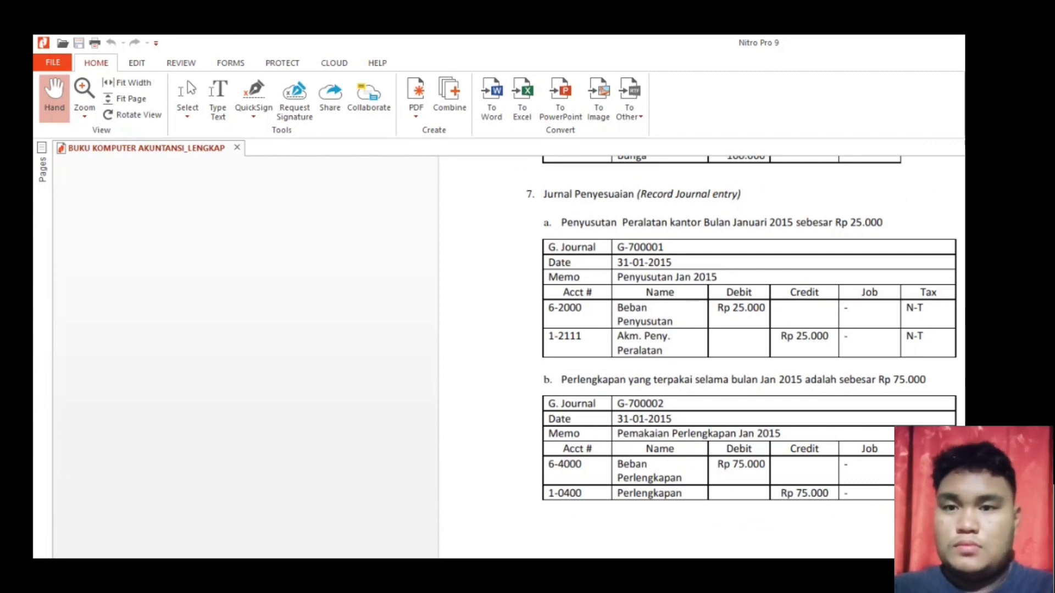
{"action": "key", "text": "alt+Tab"}
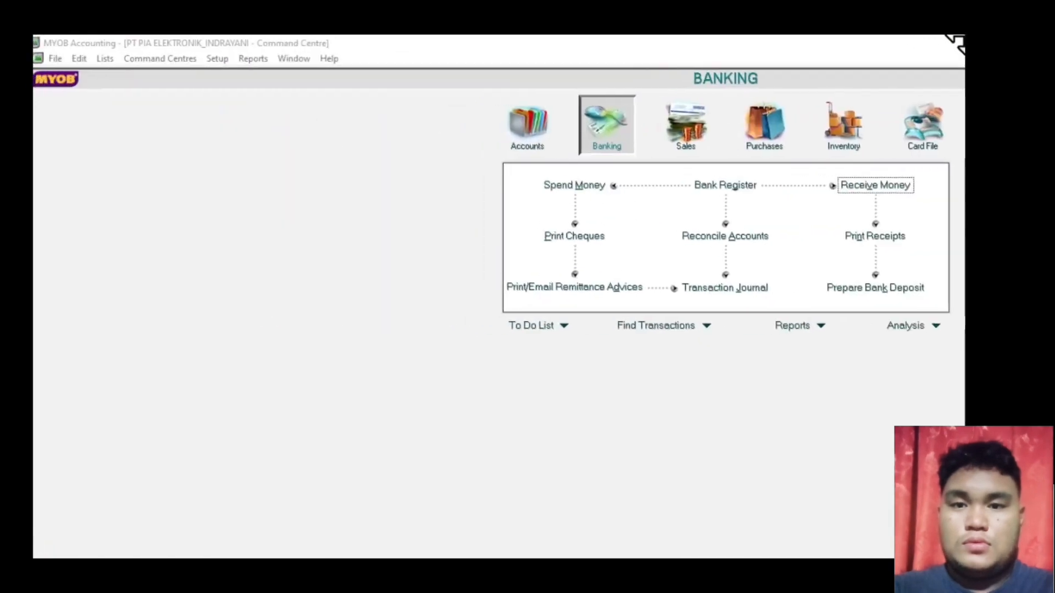
- Display the Trial Balance from the Accounts reports with the selected period set to January
{"action": "left_click", "coordinate": [245, 57]}
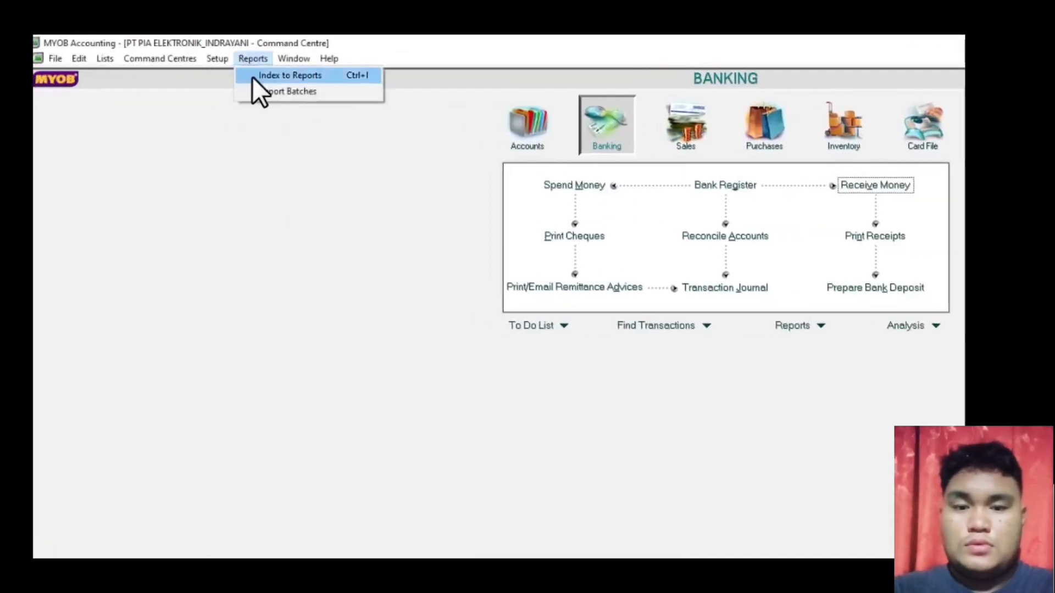
{"action": "left_click", "coordinate": [252, 77]}
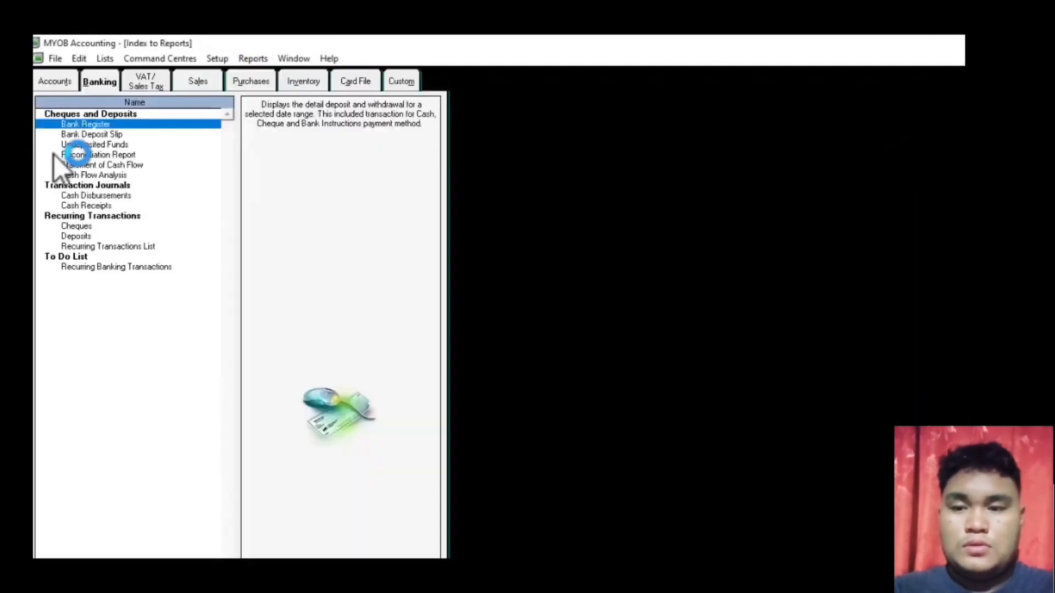
{"action": "left_click", "coordinate": [58, 82]}
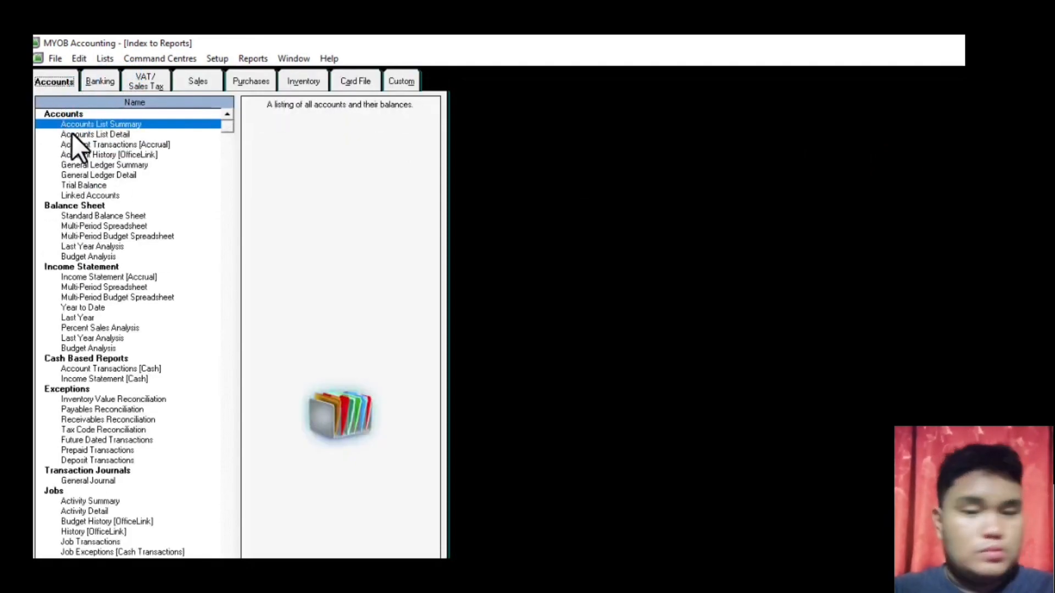
{"action": "double_click", "coordinate": [84, 185]}
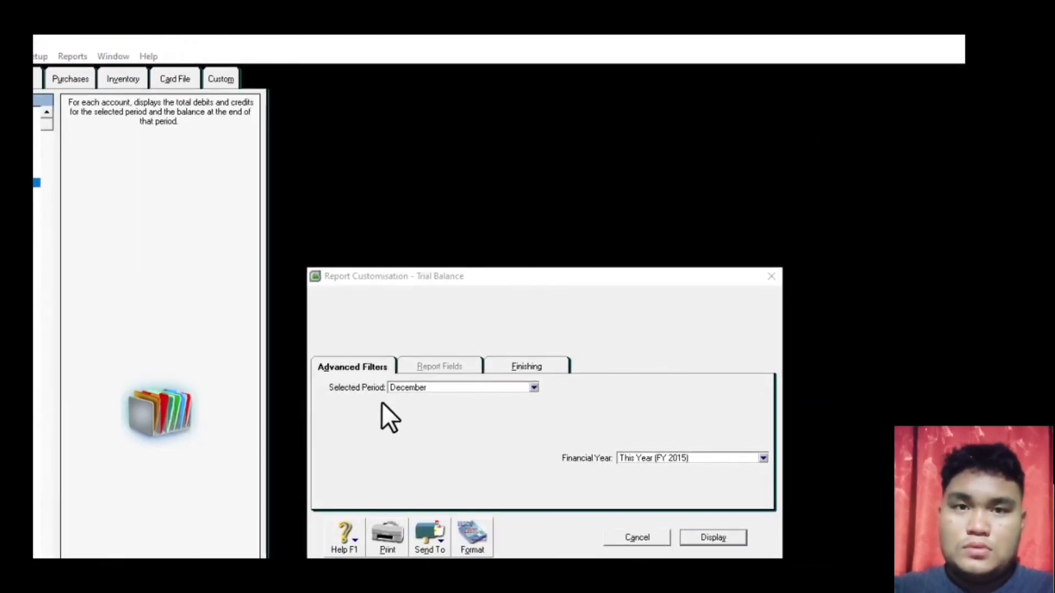
{"action": "left_click", "coordinate": [534, 387]}
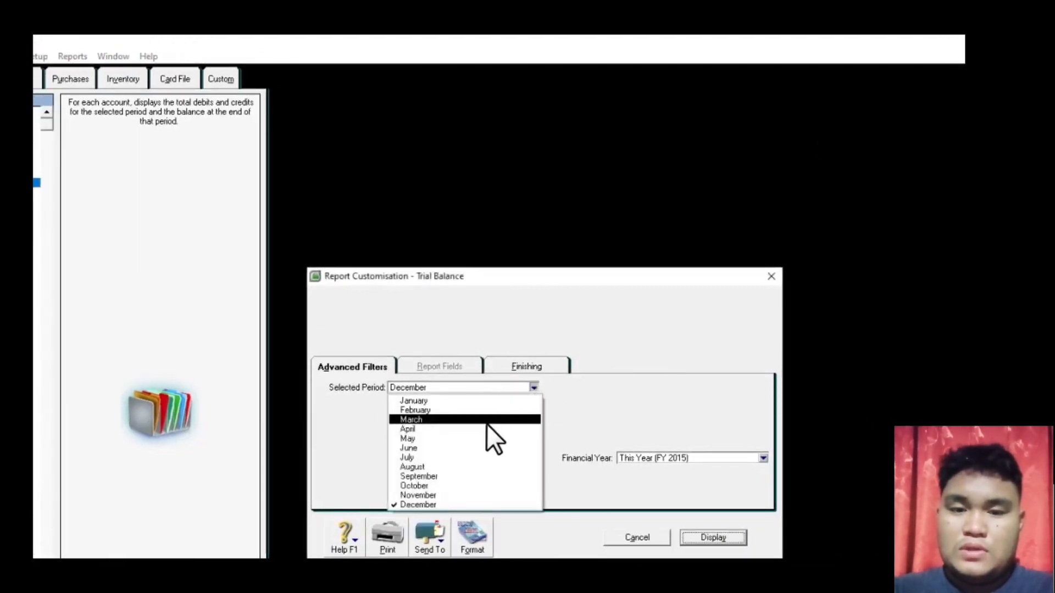
{"action": "left_click", "coordinate": [476, 402]}
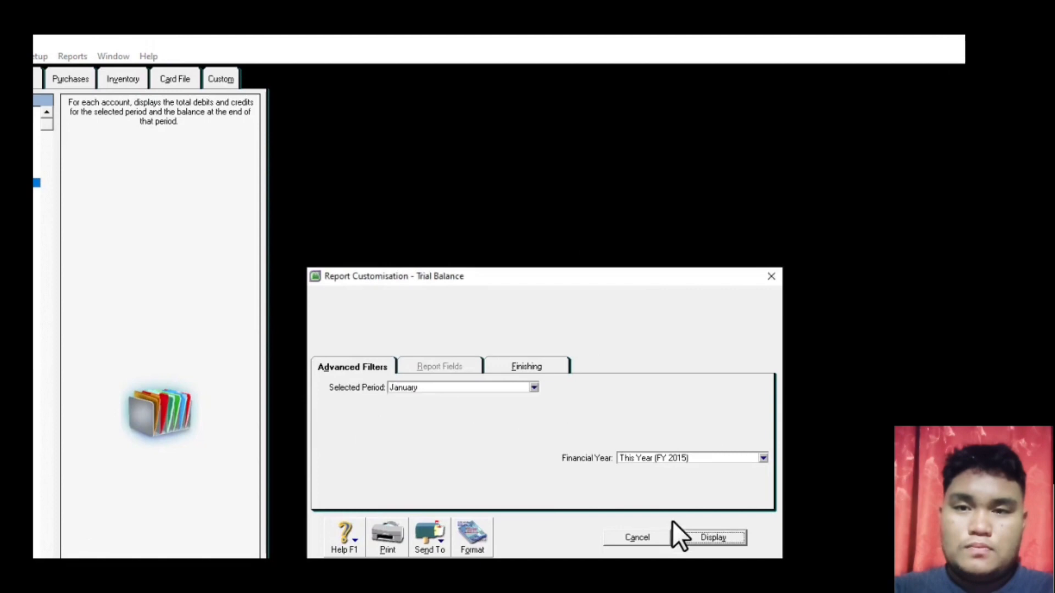
{"action": "left_click", "coordinate": [714, 537]}
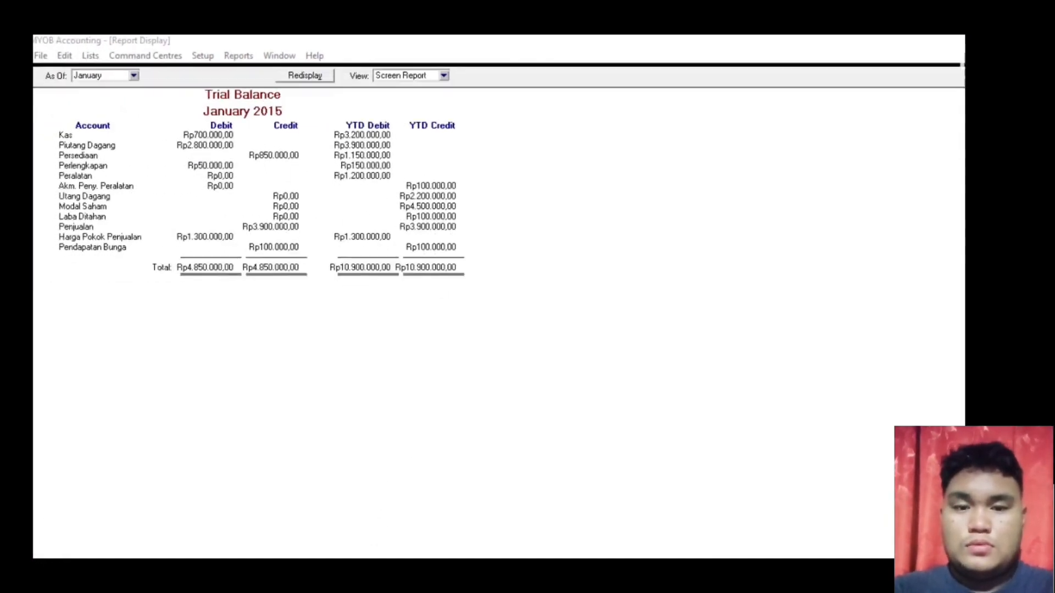
- Export the trial balance as PDF 'Trial Balance Sebelum Penyesuaian_PT PIA' plus the user's name, then close the report
{"action": "left_click", "coordinate": [160, 506]}
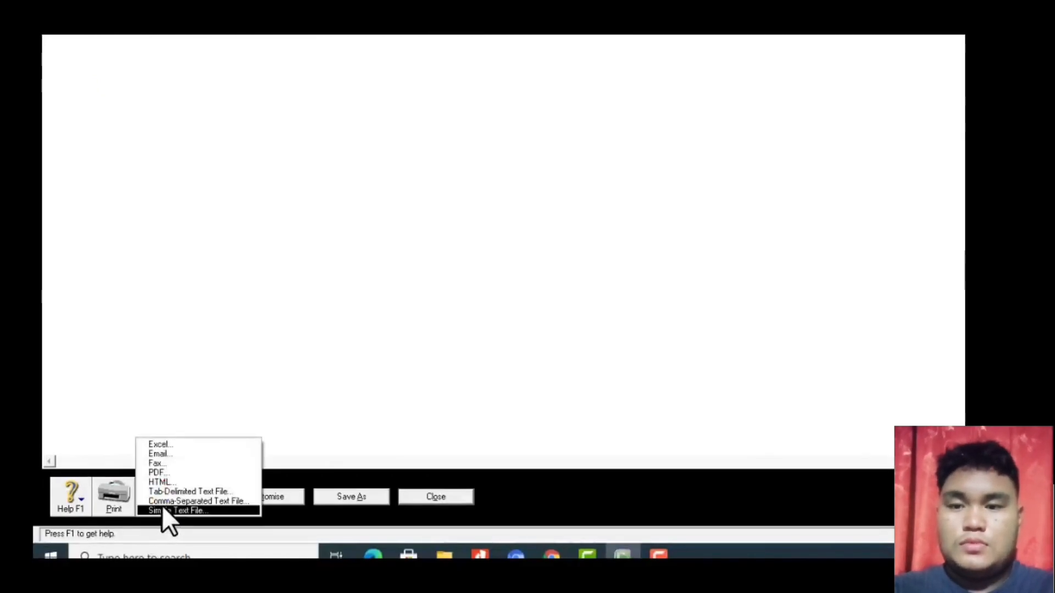
{"action": "left_click", "coordinate": [158, 473]}
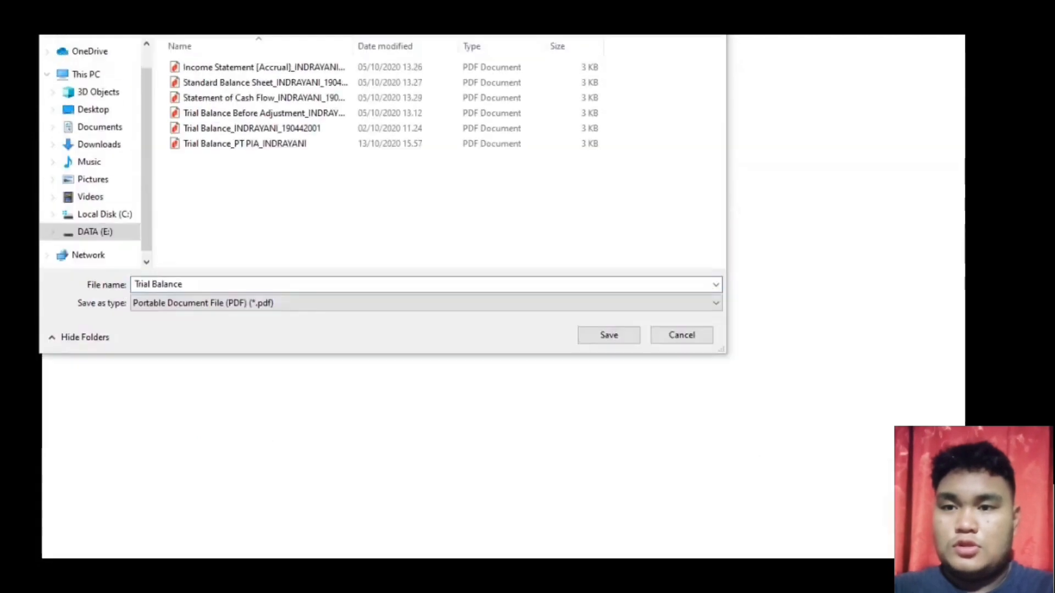
{"action": "left_click", "coordinate": [220, 379]}
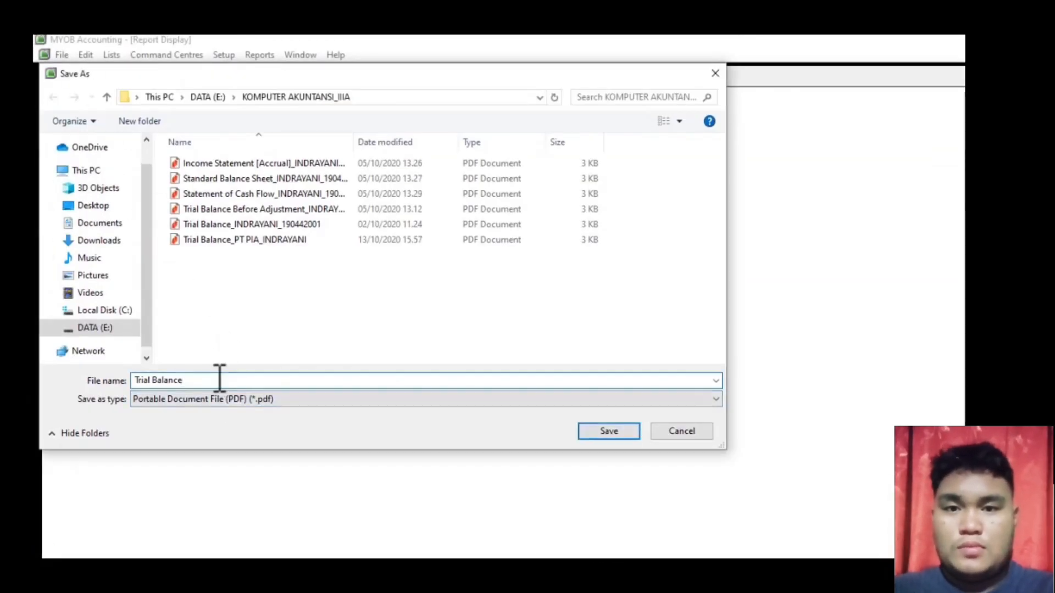
{"action": "type", "text": "Sebelu"}
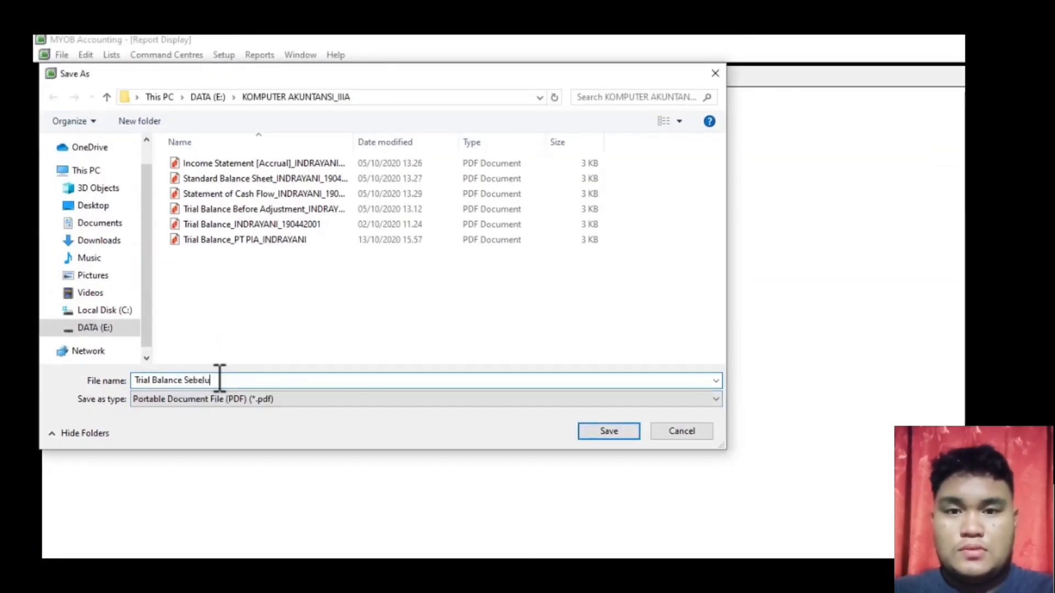
{"action": "type", "text": "m Penyesuaiana"}
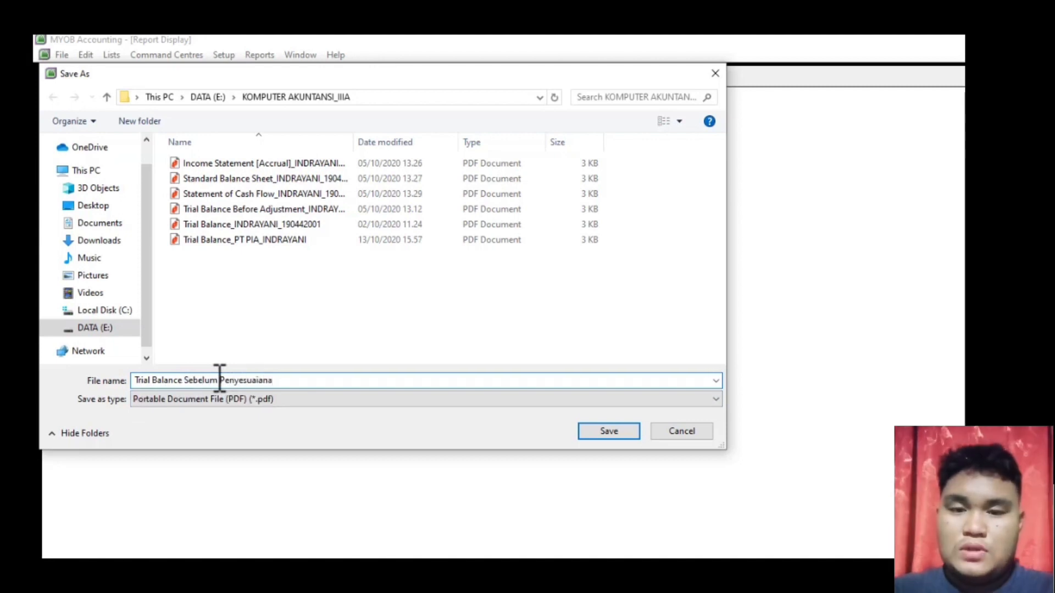
{"action": "key", "text": "BackSpace"}
{"action": "key", "text": "BackSpace"}
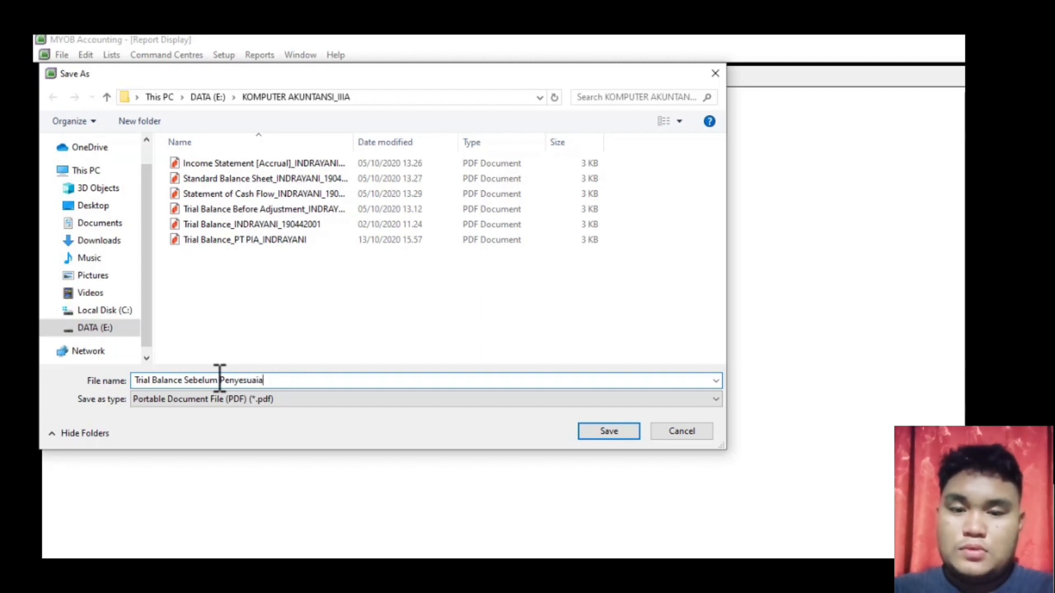
{"action": "type", "text": "n_"}
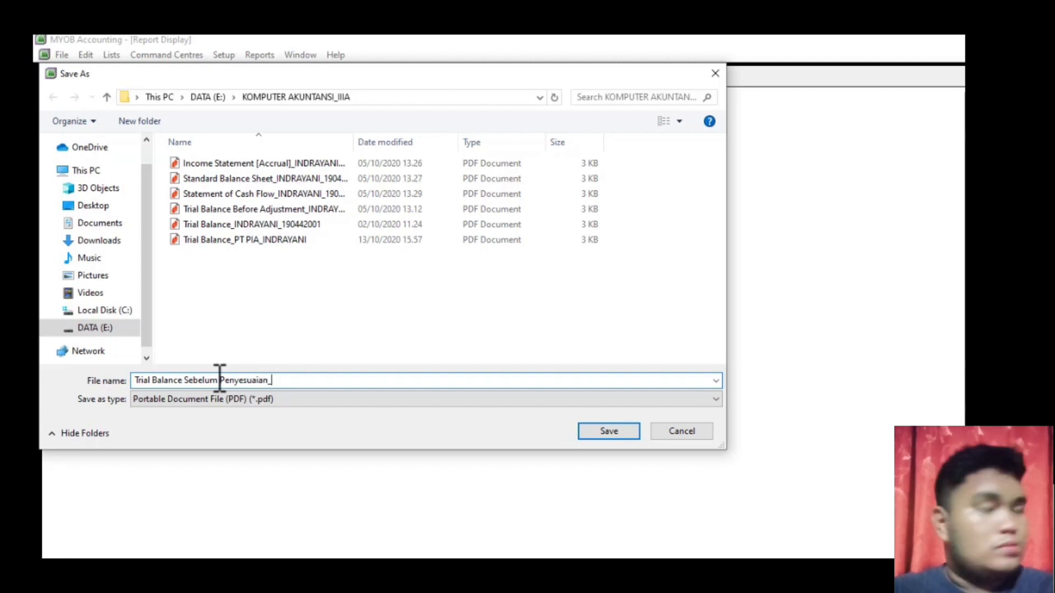
{"action": "type", "text": "PT PI"}
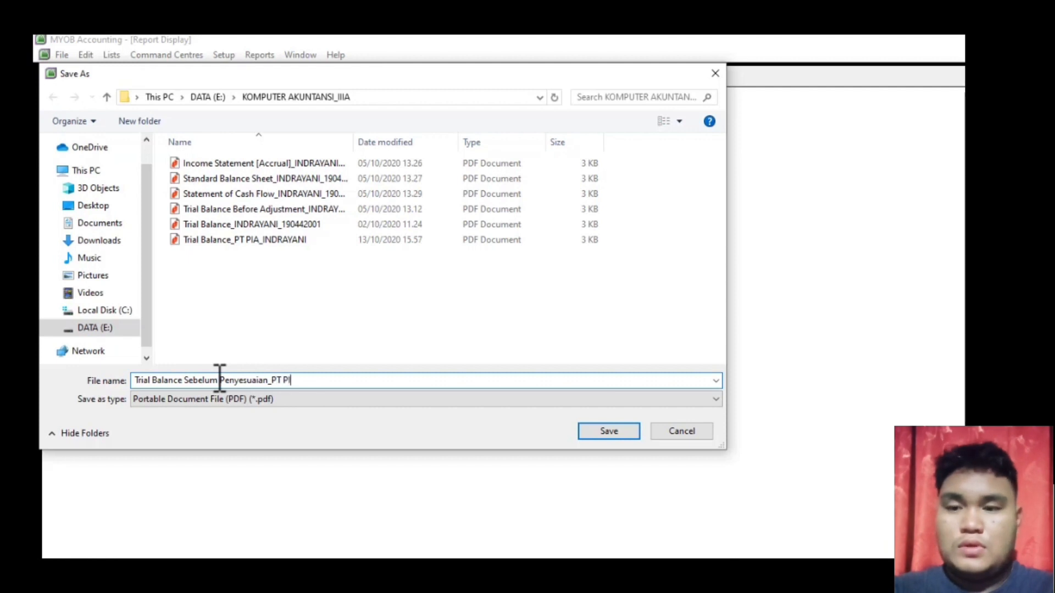
{"action": "type", "text": "A_"}
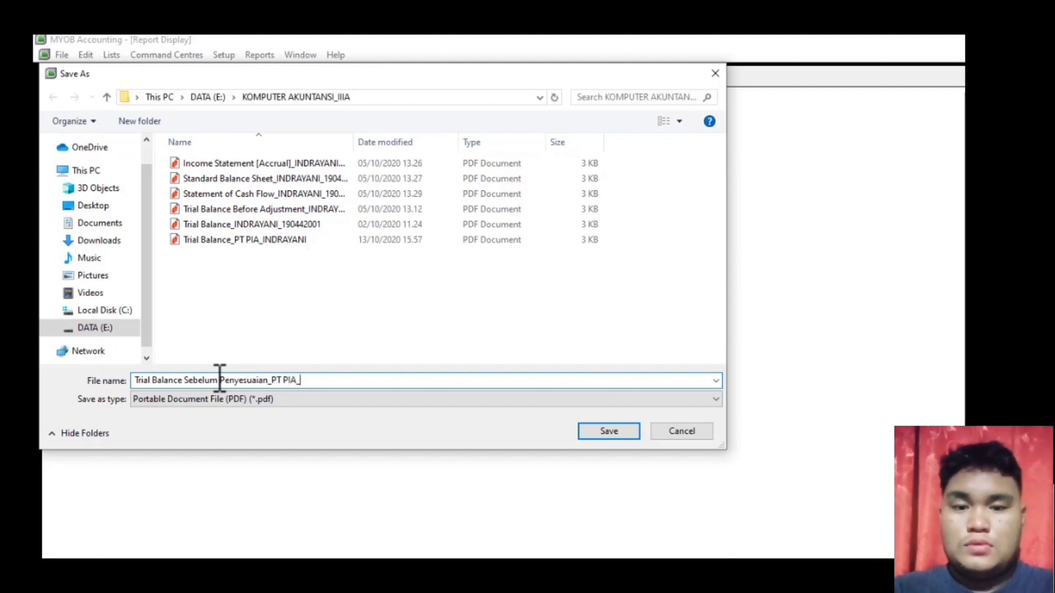
{"action": "type", "text": "INDRAYANI"}
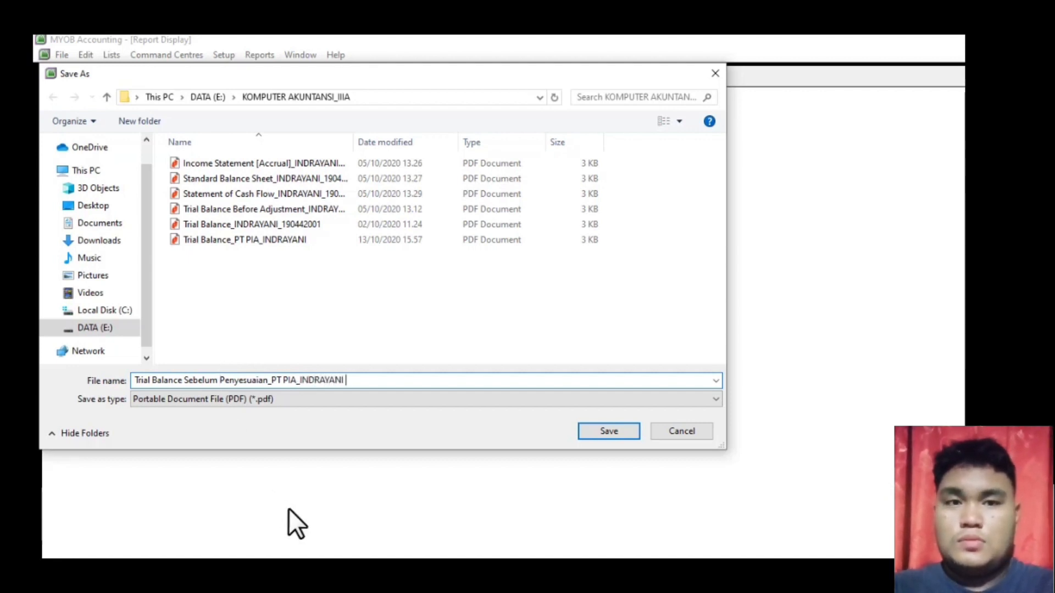
{"action": "left_click", "coordinate": [618, 432]}
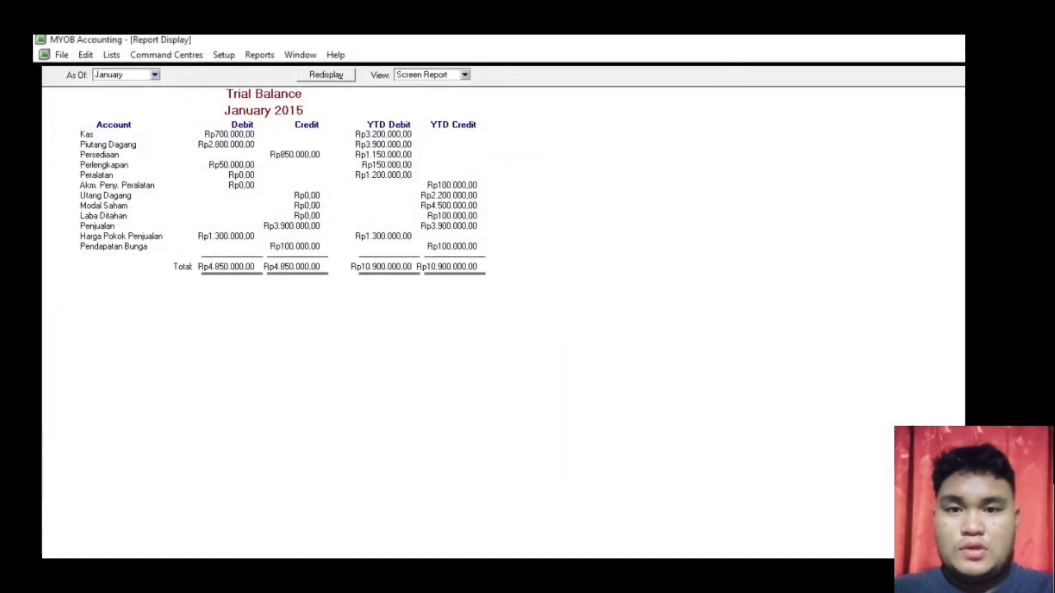
{"action": "key", "text": "Escape"}
{"action": "key", "text": "Escape"}
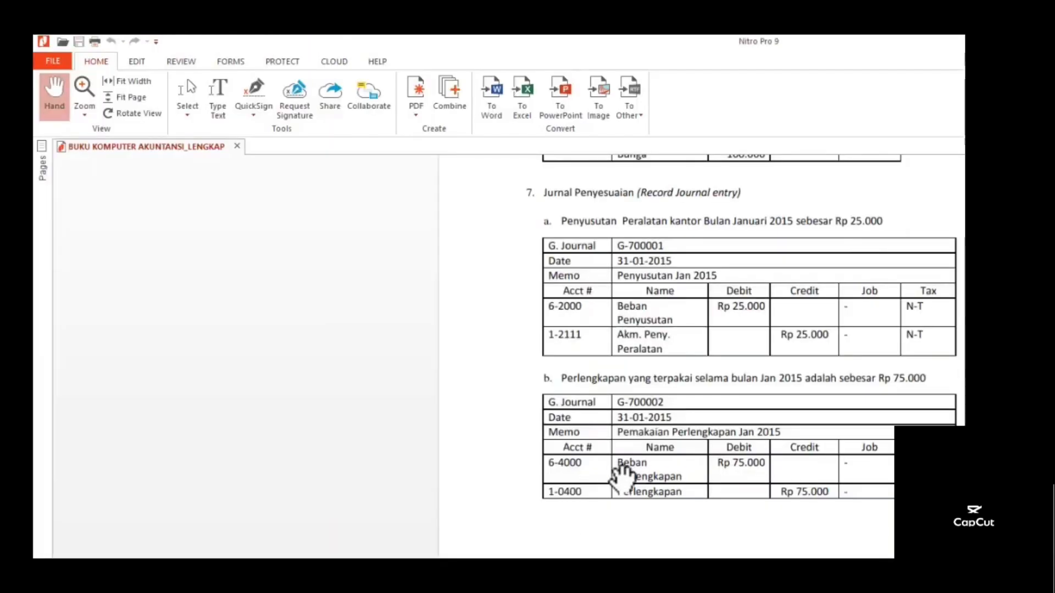
- Review the adjusting entries in the PDF, then return to MYOB's Accounts command centre
{"action": "scroll", "coordinate": [619, 471], "scroll_direction": "down", "scroll_amount": 1}
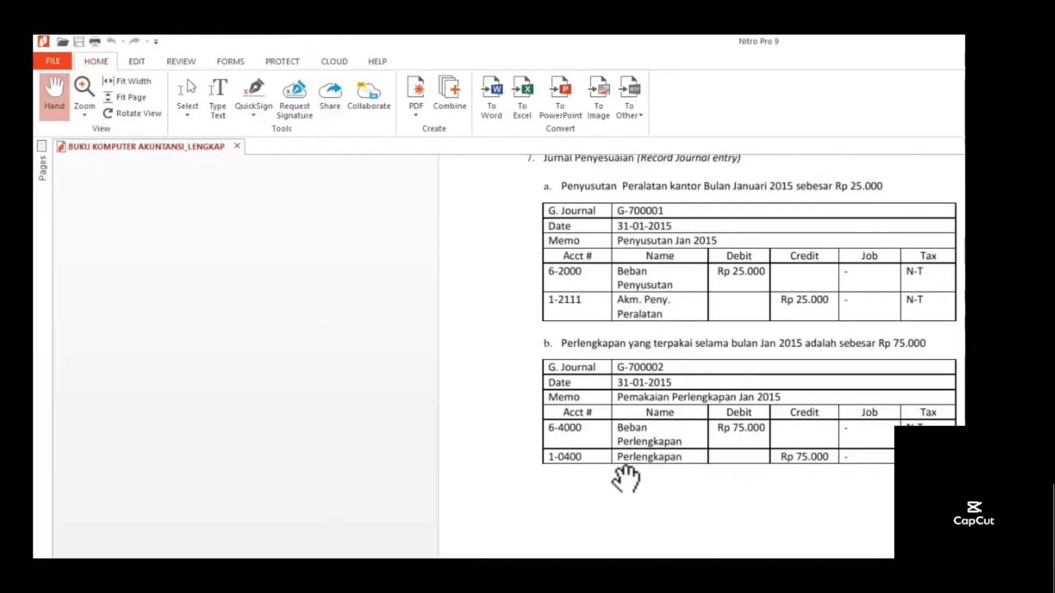
{"action": "scroll", "coordinate": [626, 481], "scroll_direction": "up", "scroll_amount": 1}
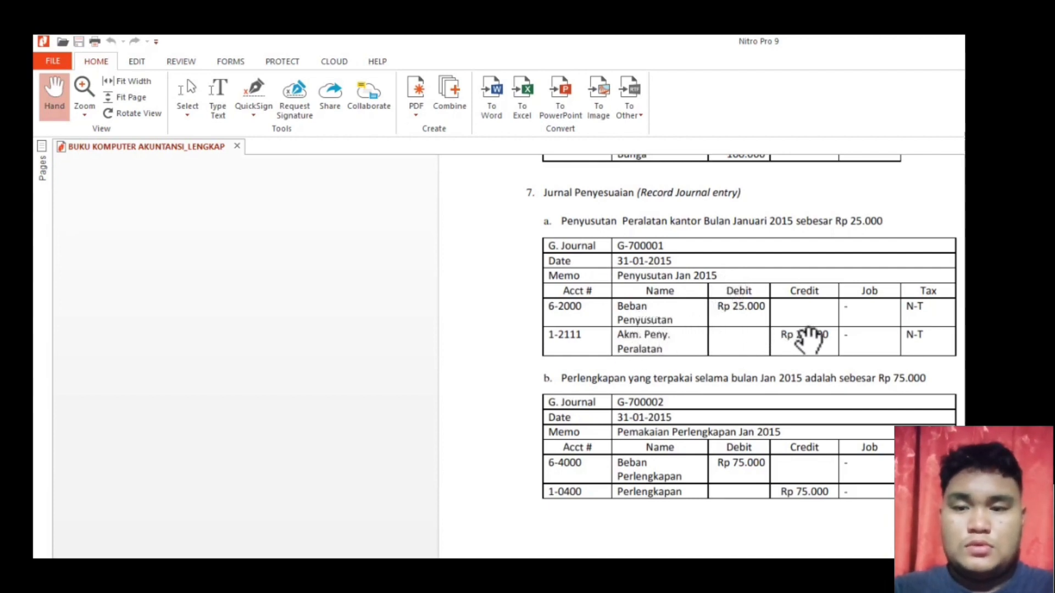
{"action": "key", "text": "alt+Tab"}
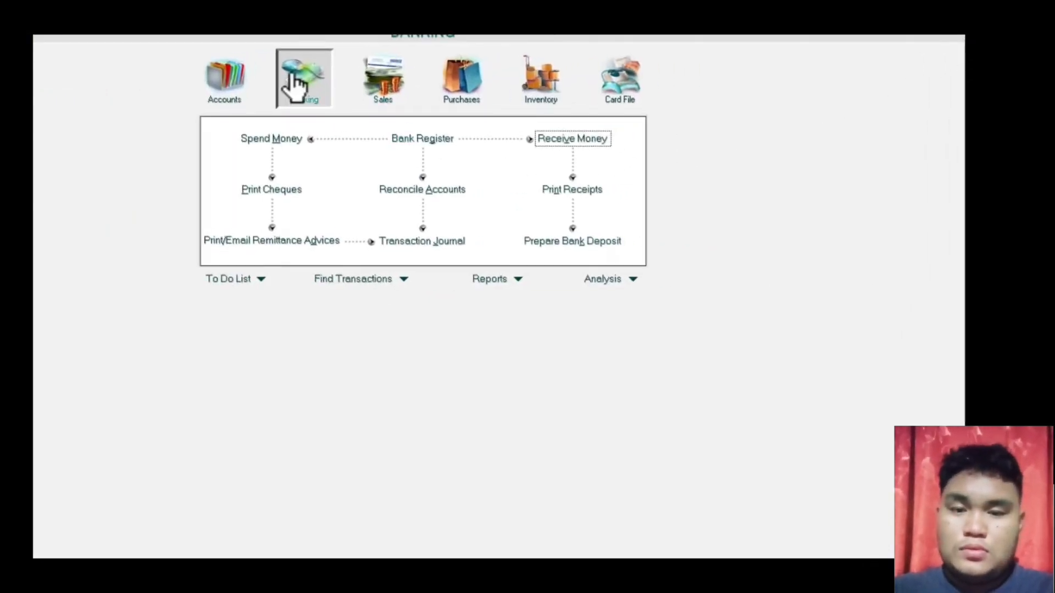
{"action": "left_click", "coordinate": [233, 73]}
- Start journal G-700001 dated 31/01/2020 with memo 'Penyusutan Jan 2015'
{"action": "left_click", "coordinate": [428, 189]}
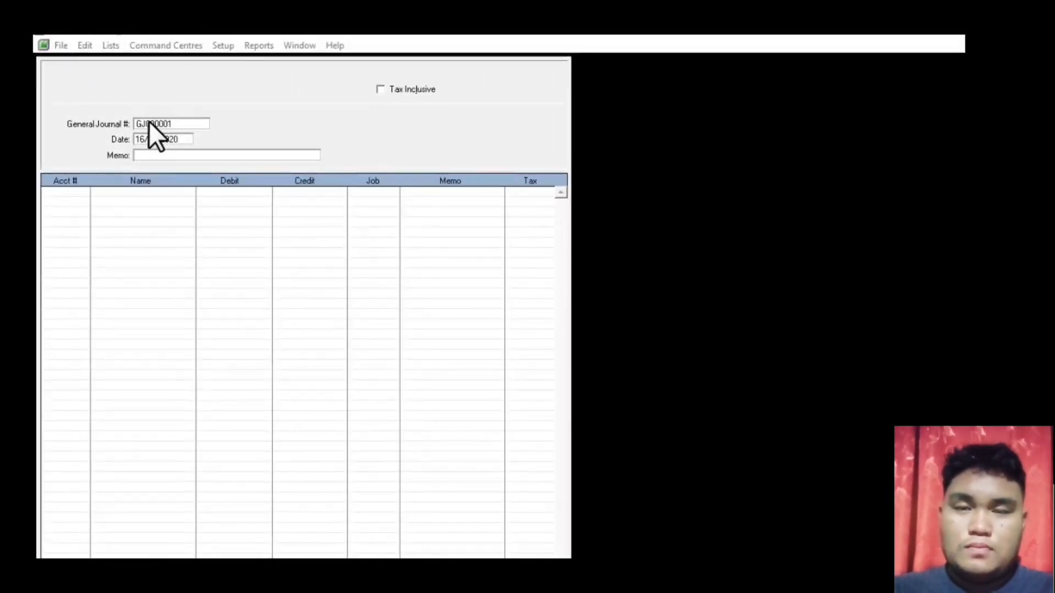
{"action": "left_click", "coordinate": [152, 123]}
{"action": "type", "text": "G-"}
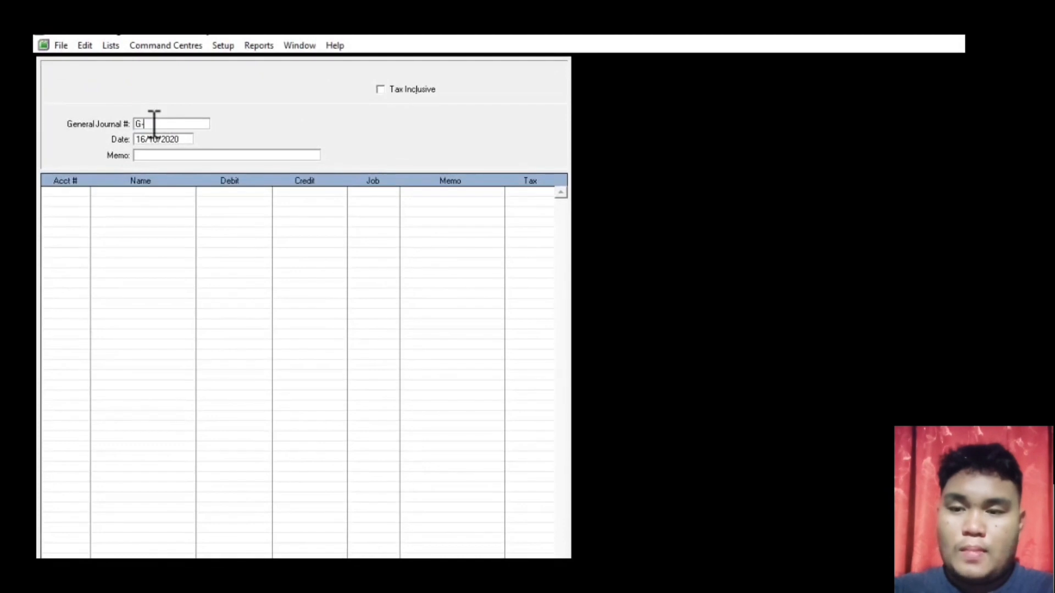
{"action": "type", "text": "7"}
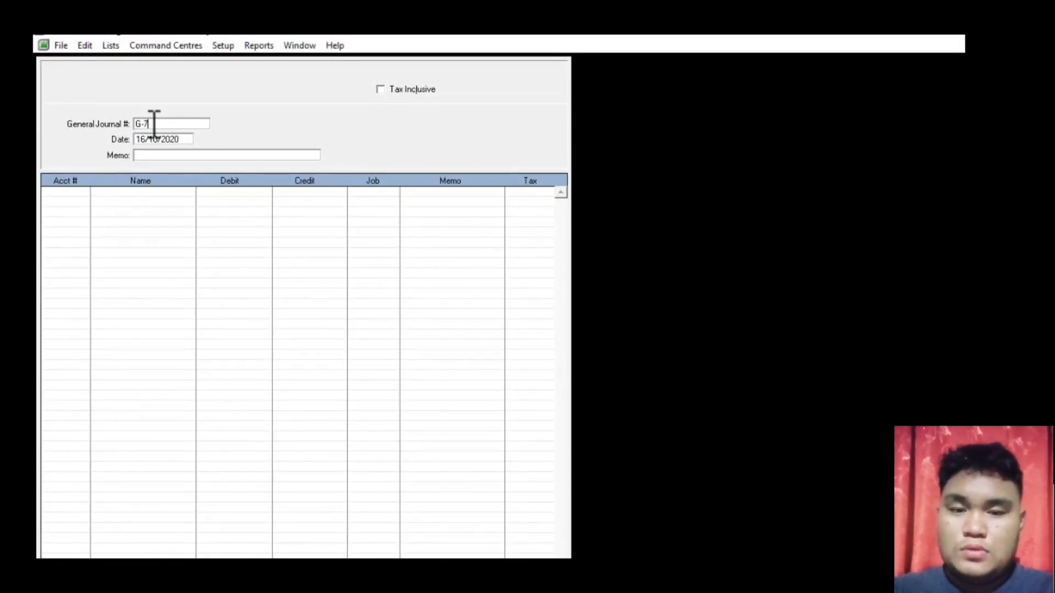
{"action": "type", "text": "00001"}
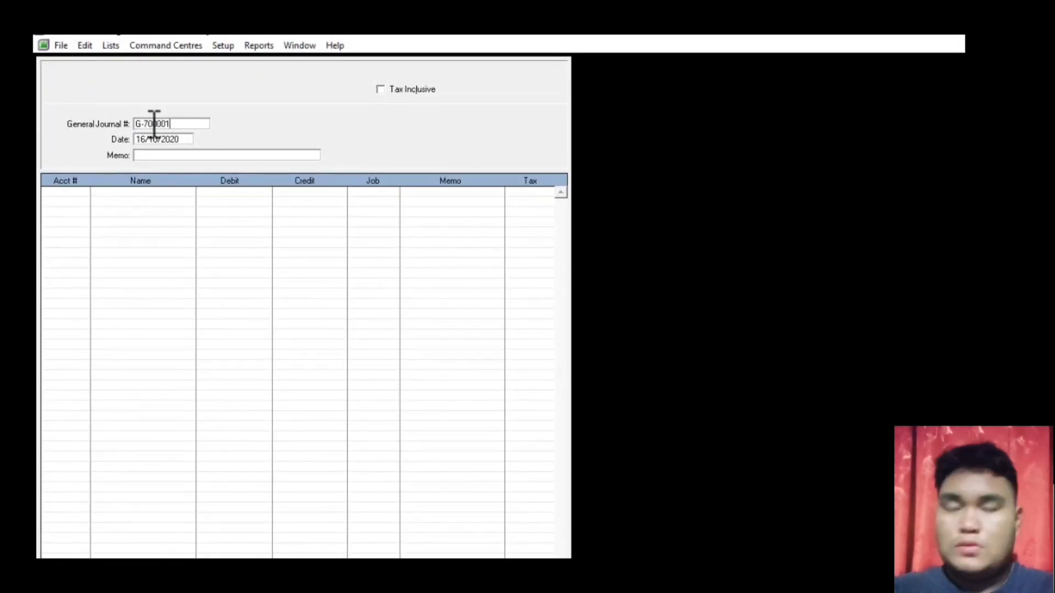
{"action": "key", "text": "Tab"}
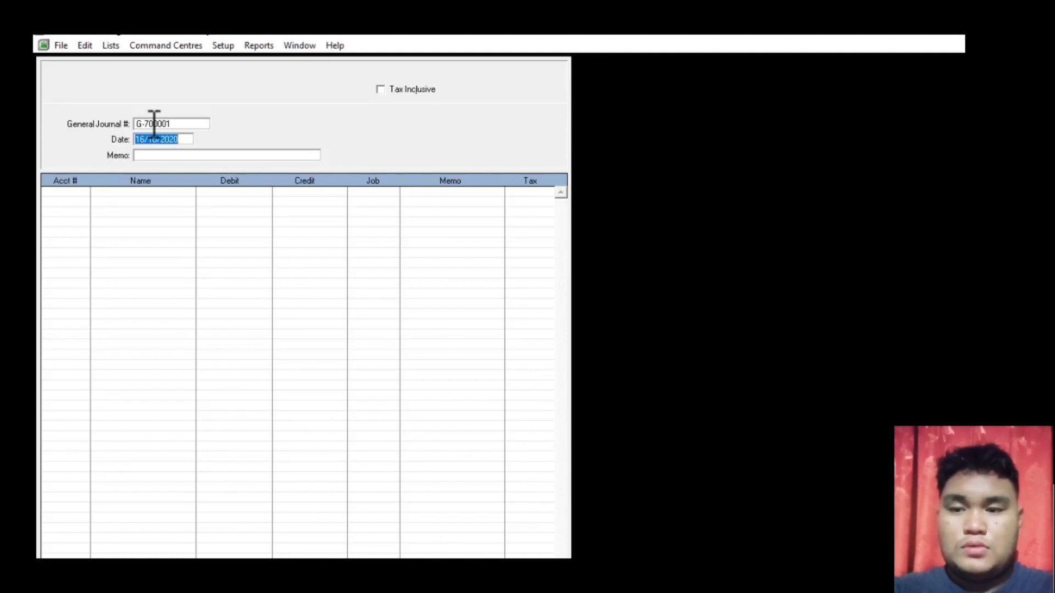
{"action": "type", "text": "31/01"}
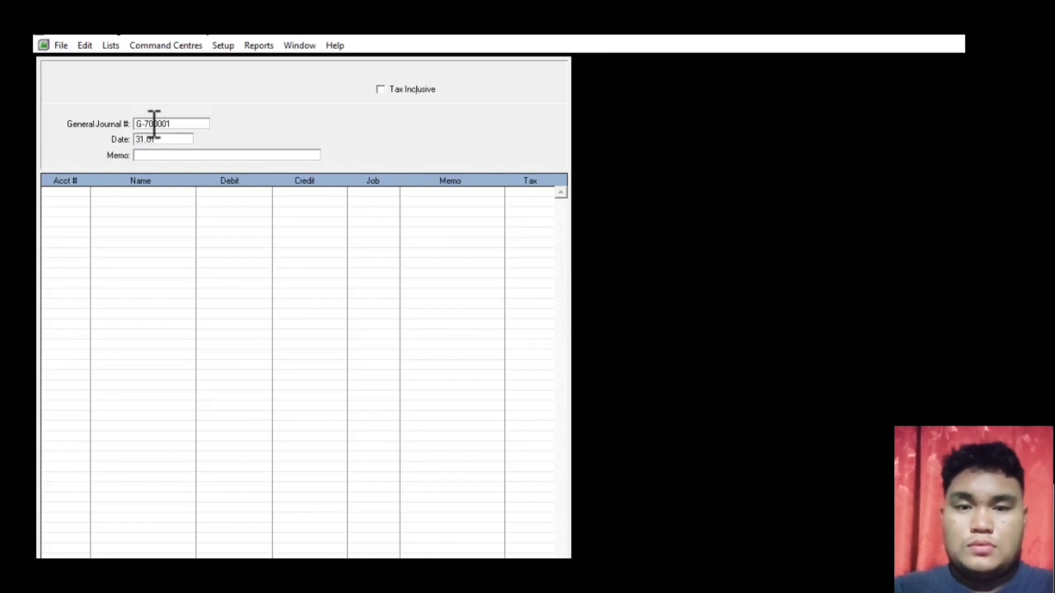
{"action": "type", "text": "/2020"}
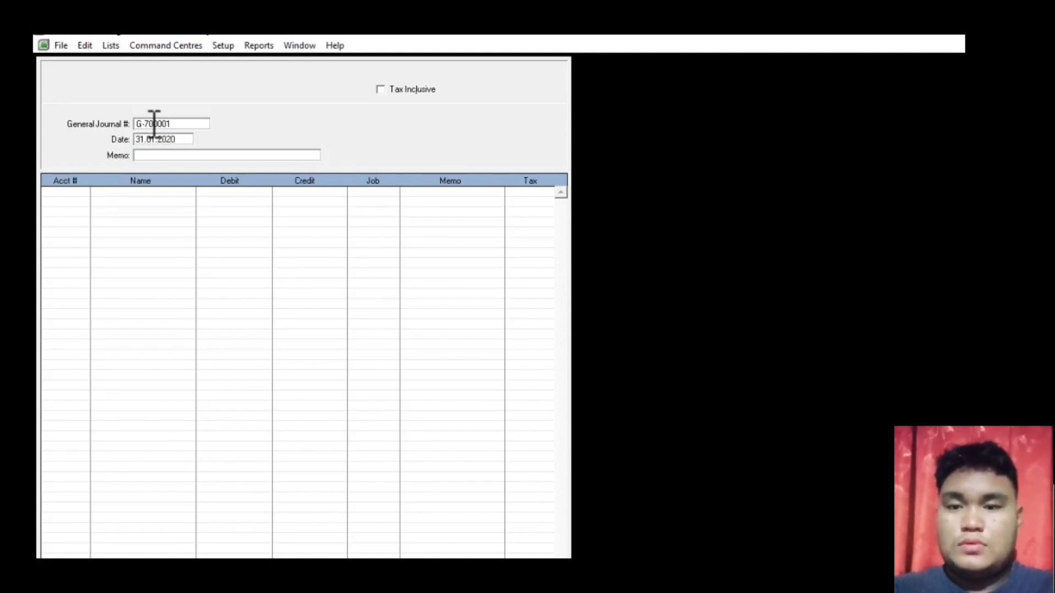
{"action": "key", "text": "Tab"}
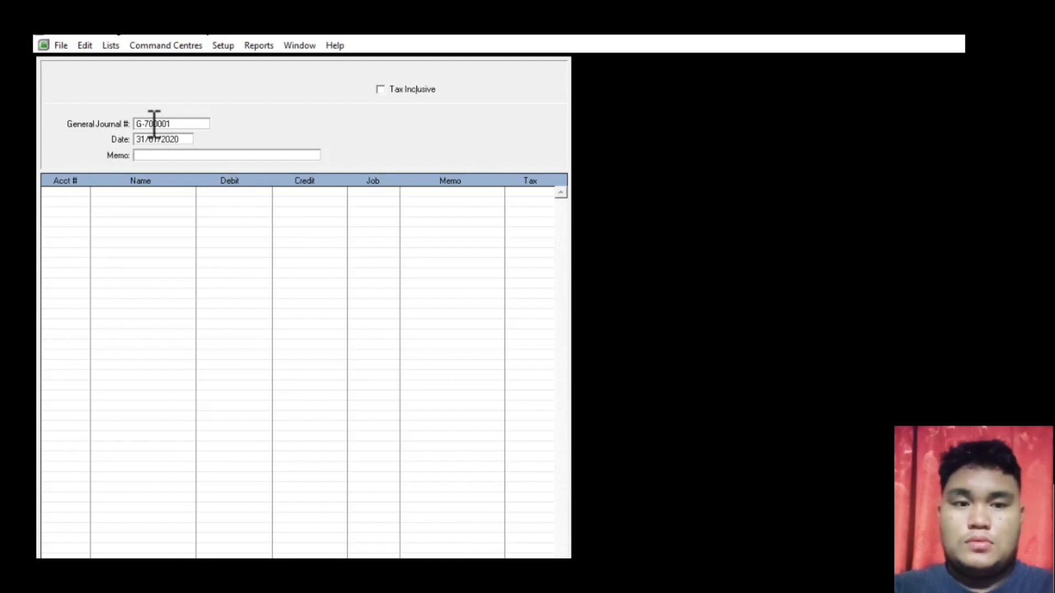
{"action": "type", "text": "Peny"}
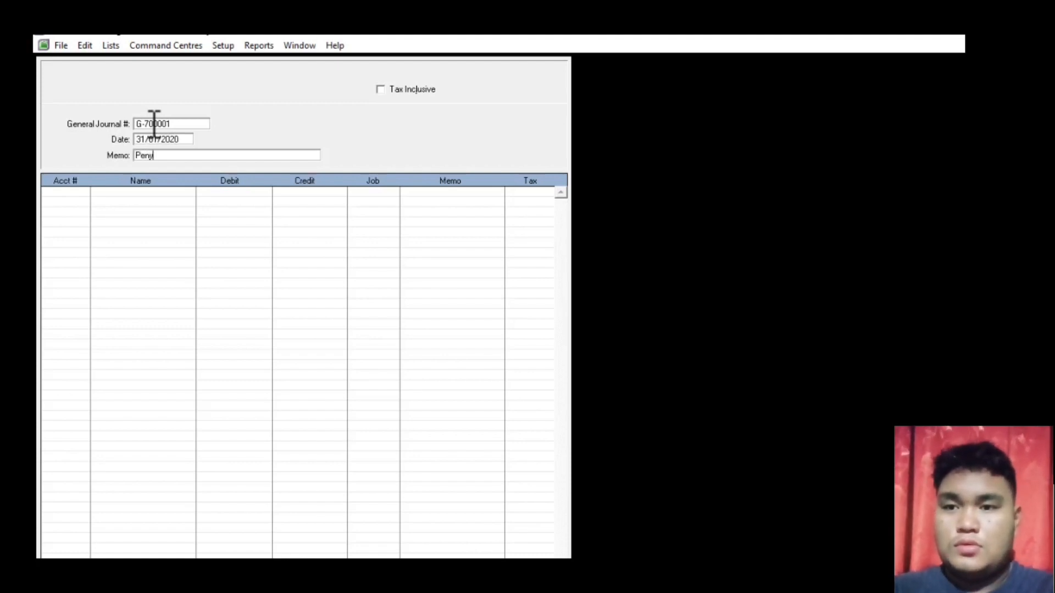
{"action": "type", "text": "usutan Jan"}
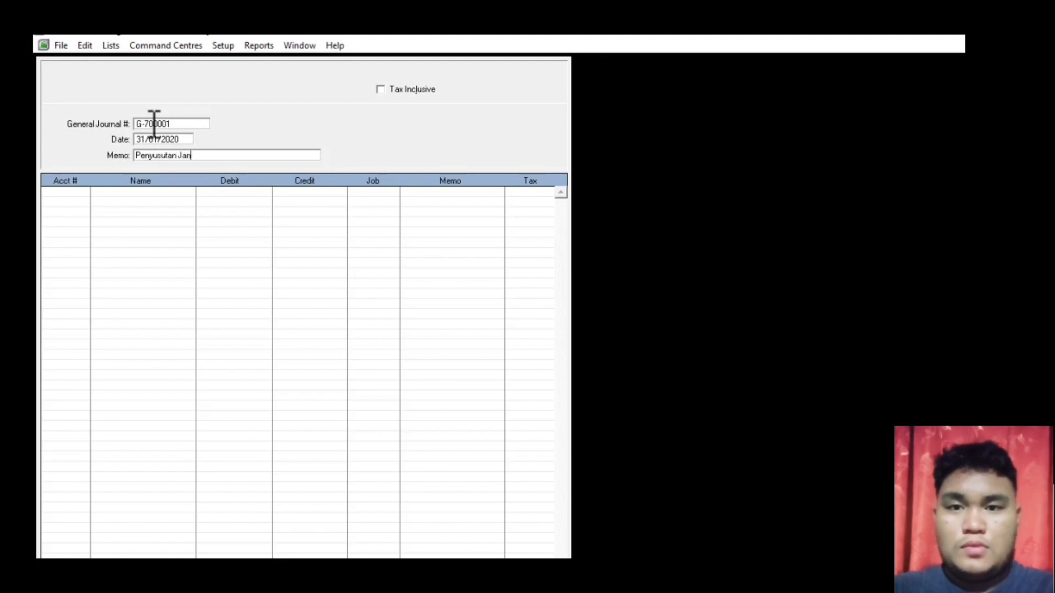
{"action": "type", "text": " 2015"}
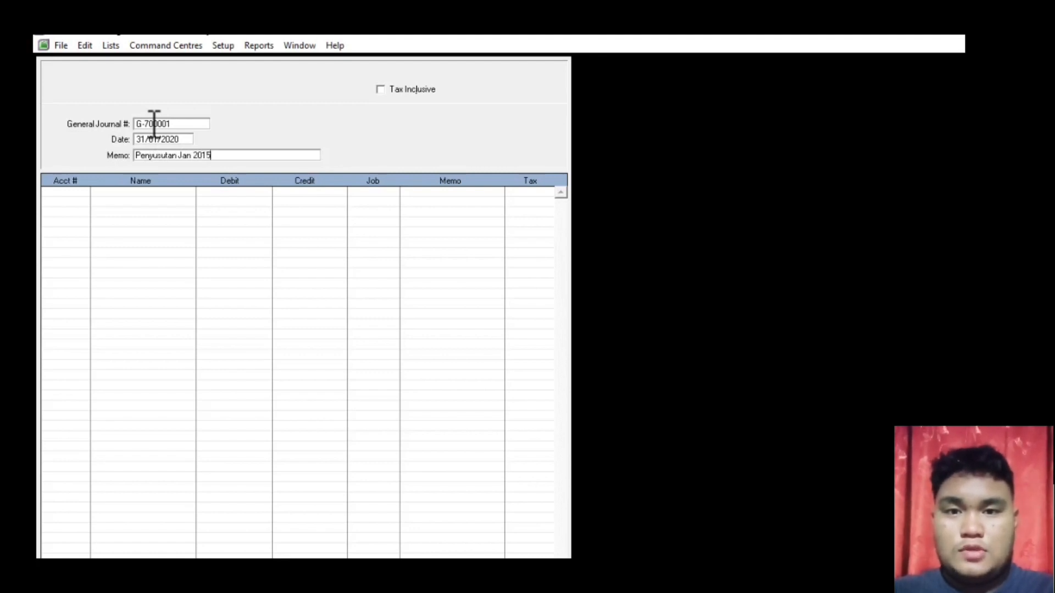
{"action": "key", "text": "Tab"}
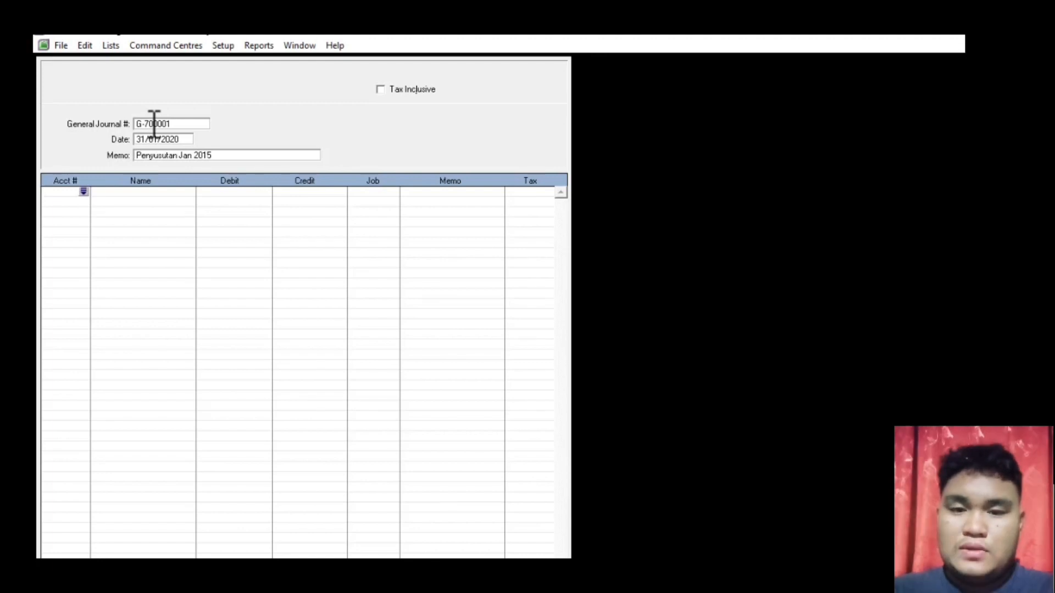
- Debit 6-2000 Beban Penyusutan and credit 1-2111 Akm. Peny. Peralatan Rp25.000 each
{"action": "key", "text": "Tab"}
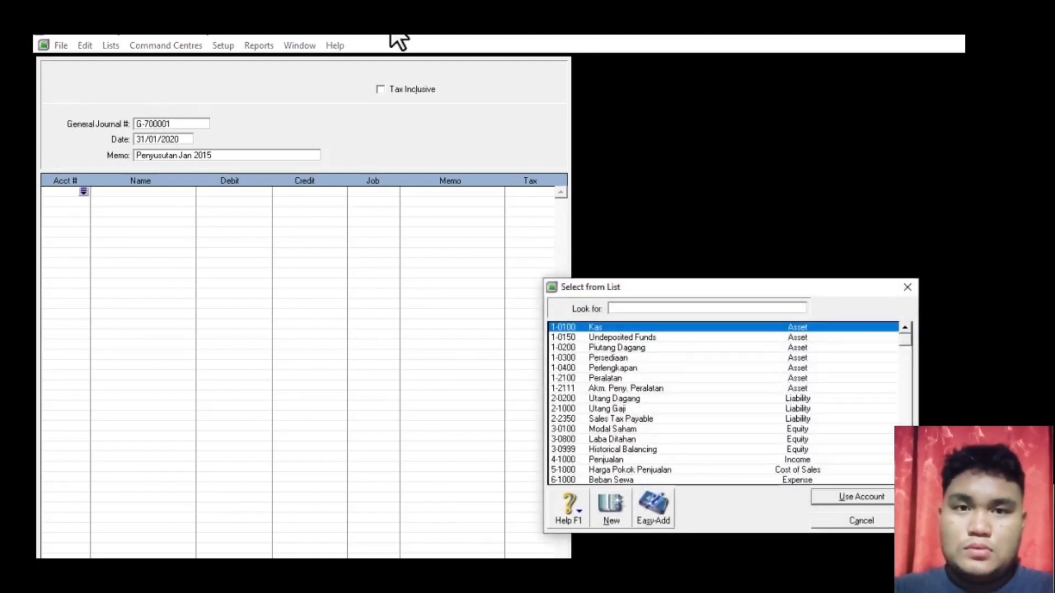
{"action": "scroll", "coordinate": [643, 449], "scroll_direction": "down", "scroll_amount": 2}
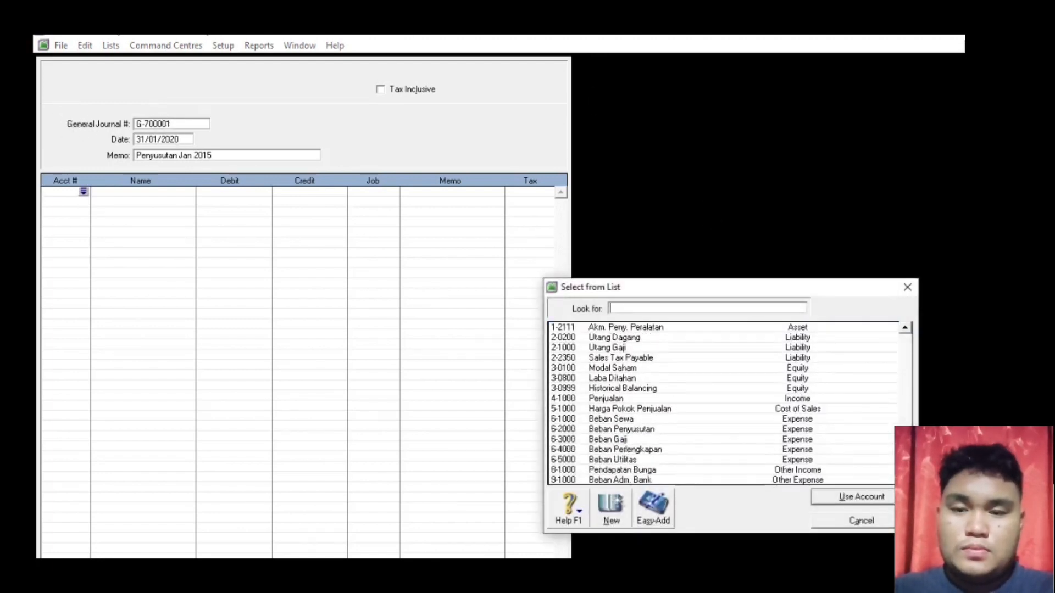
{"action": "double_click", "coordinate": [631, 427]}
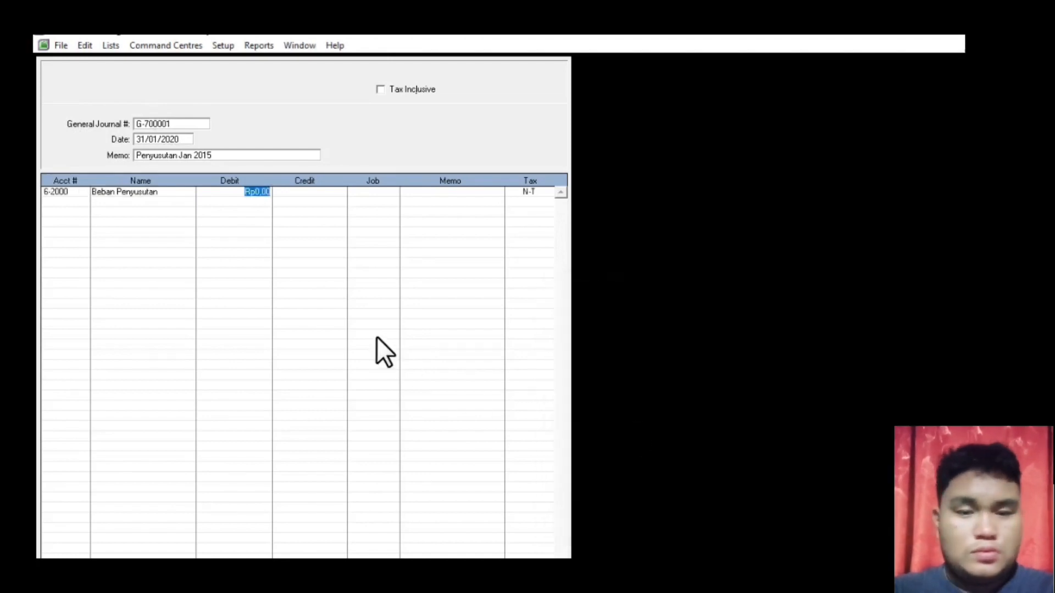
{"action": "type", "text": "250000"}
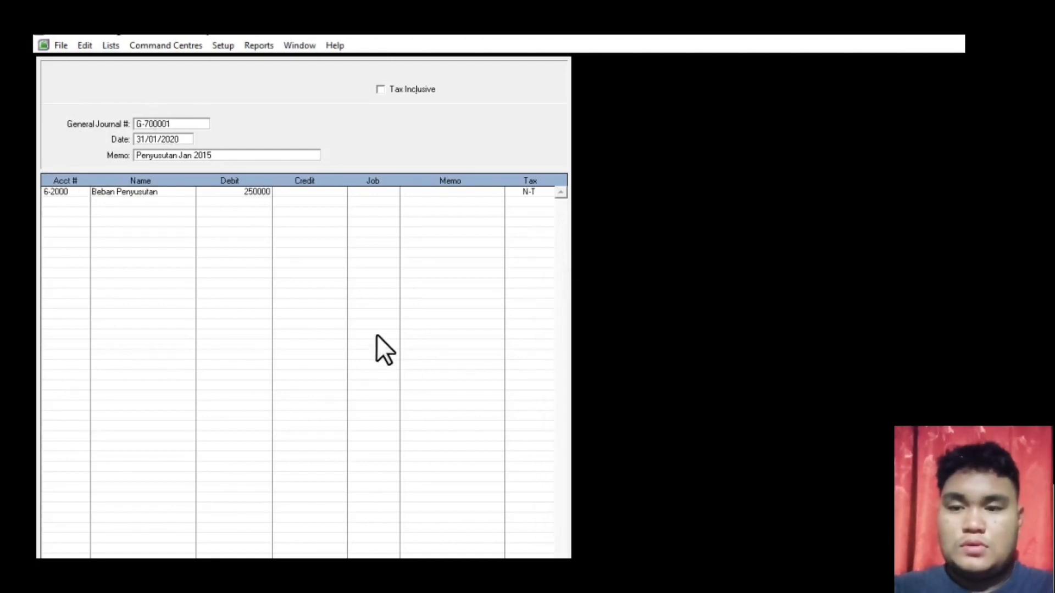
{"action": "key", "text": "Tab"}
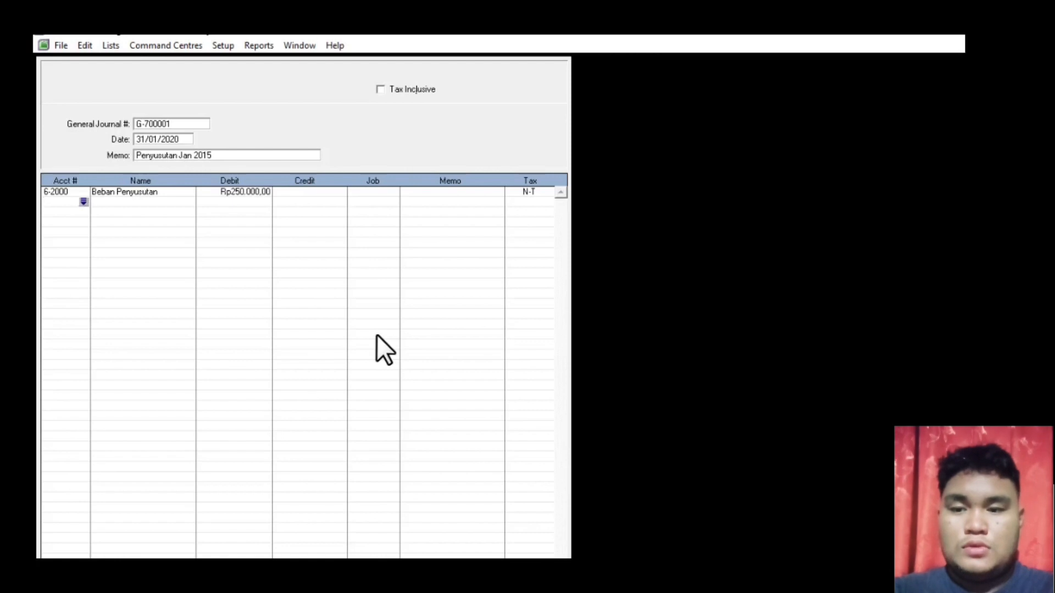
{"action": "left_click", "coordinate": [83, 203]}
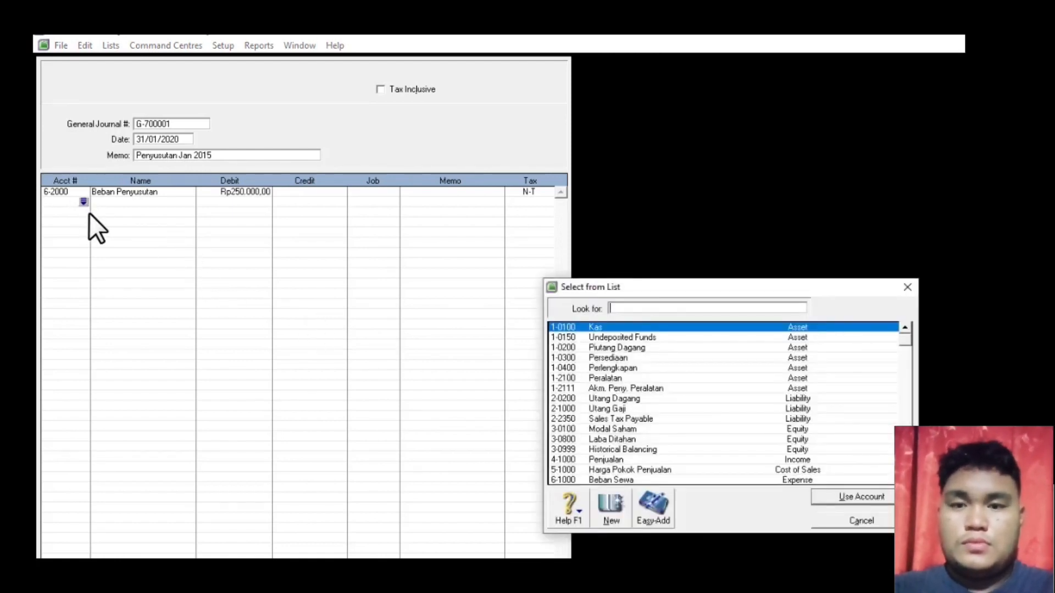
{"action": "double_click", "coordinate": [649, 388]}
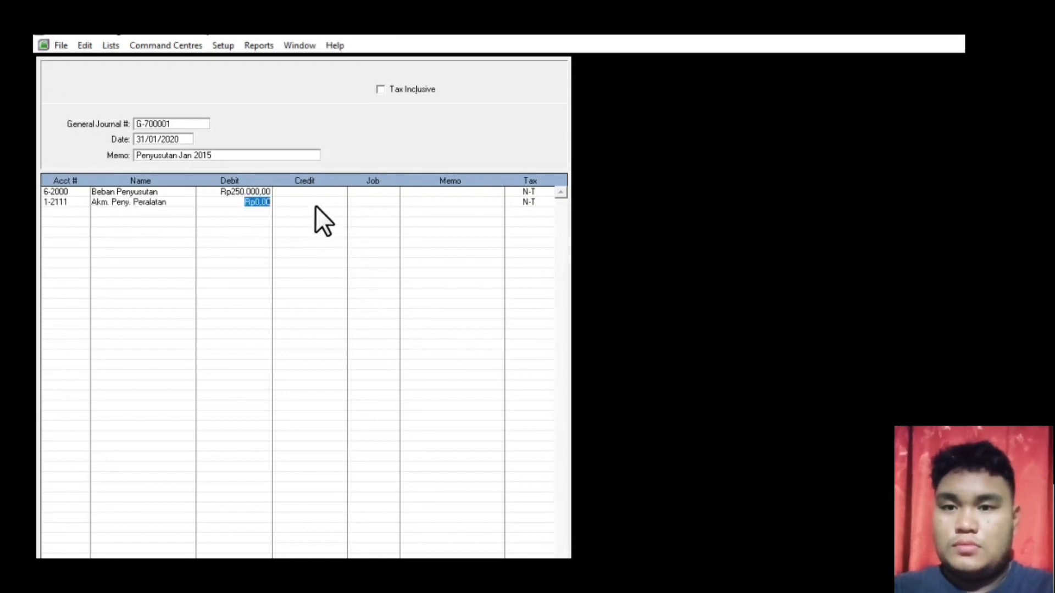
{"action": "left_click", "coordinate": [258, 191]}
{"action": "left_click", "coordinate": [260, 191]}
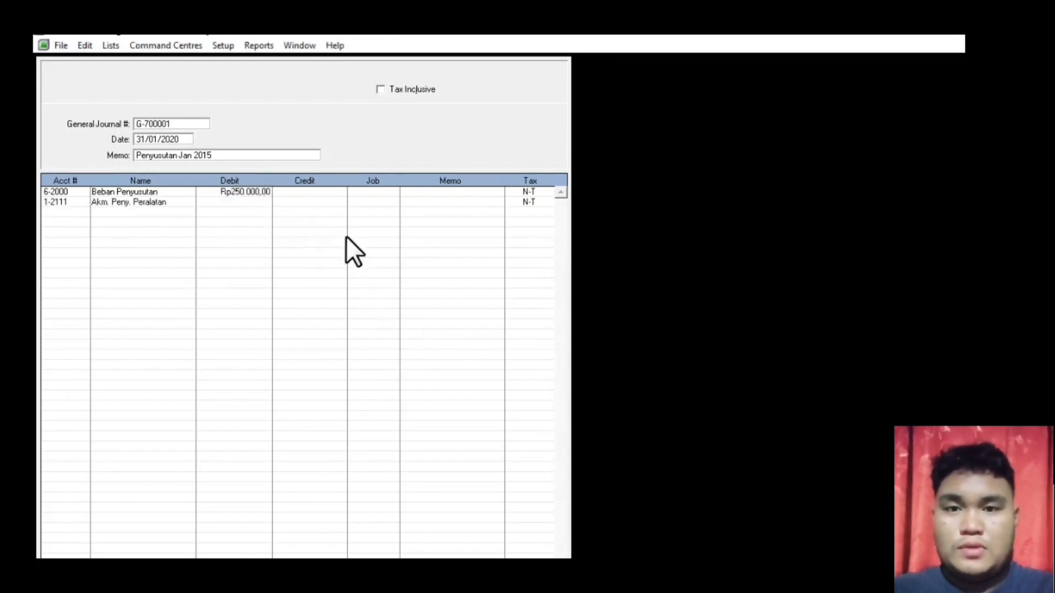
{"action": "key", "text": "BackSpace"}
{"action": "left_click", "coordinate": [291, 202]}
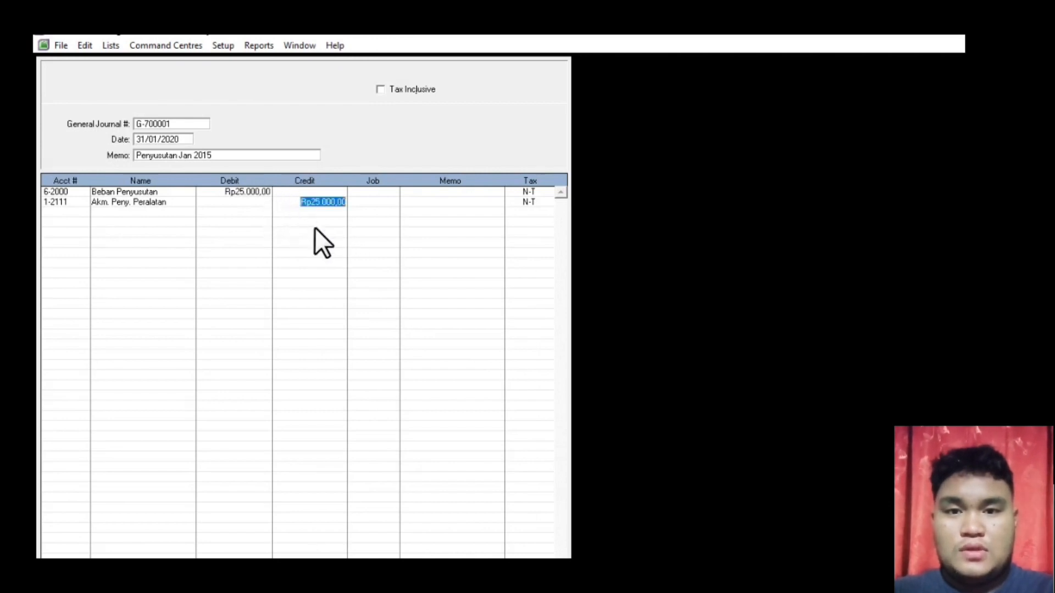
{"action": "key", "text": "Tab"}
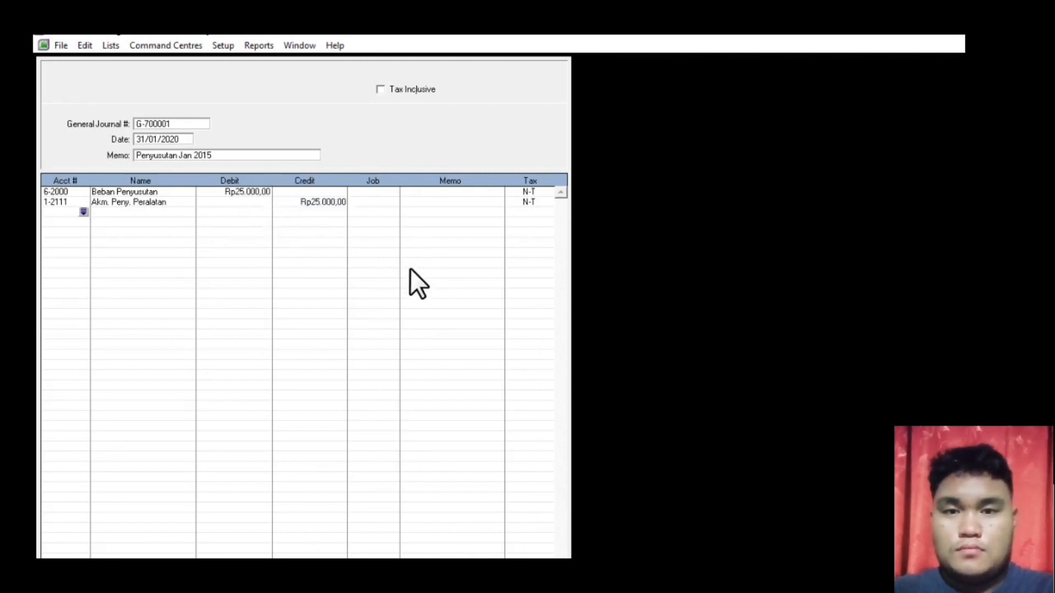
- Check the journal recap, record G-700001, and close the journal window
{"action": "key", "text": "ctrl+r"}
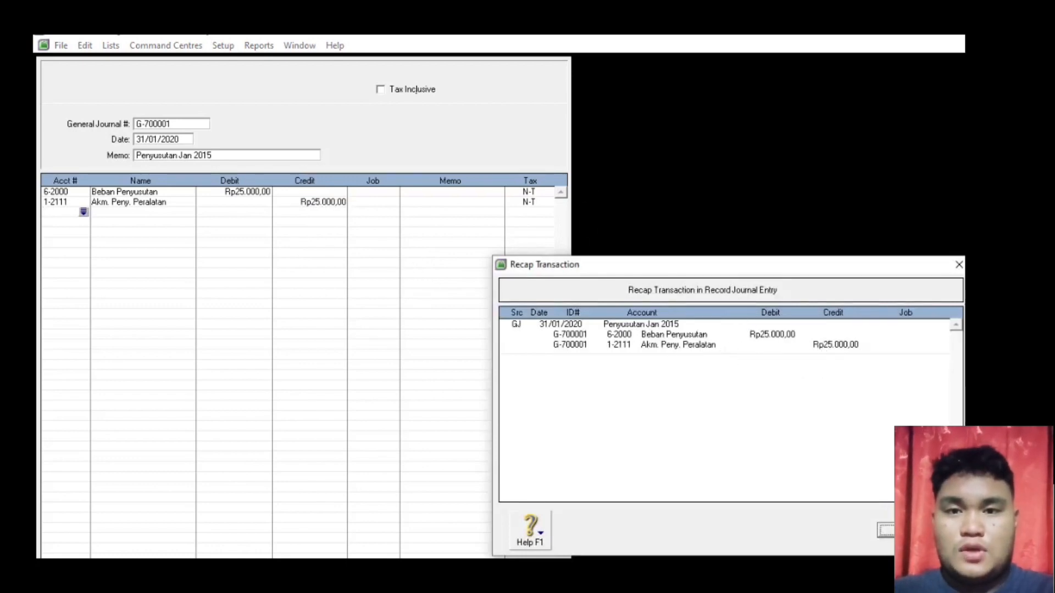
{"action": "key", "text": "Escape"}
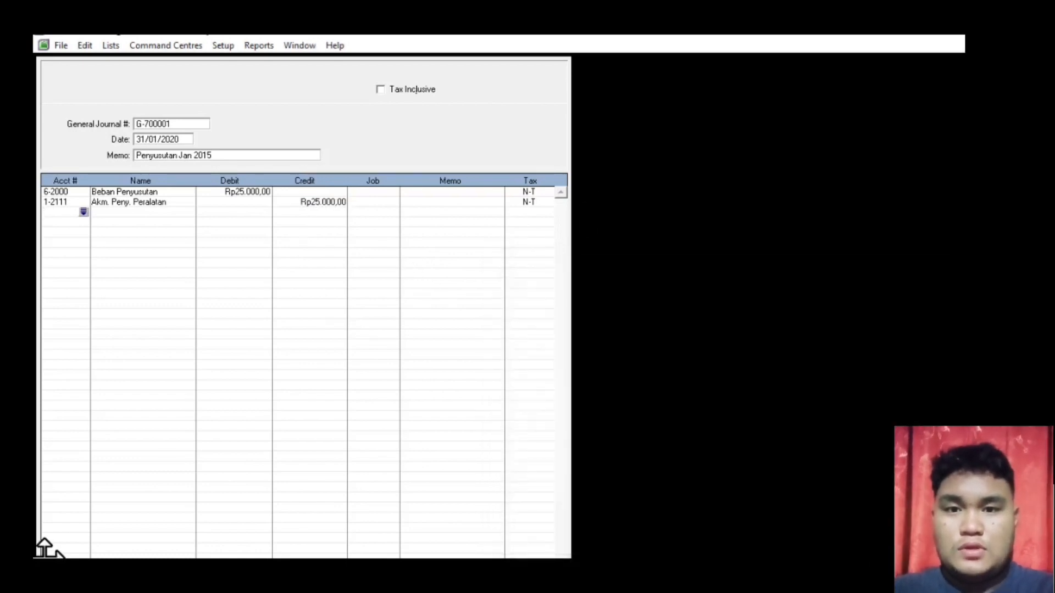
{"action": "left_click", "coordinate": [528, 555]}
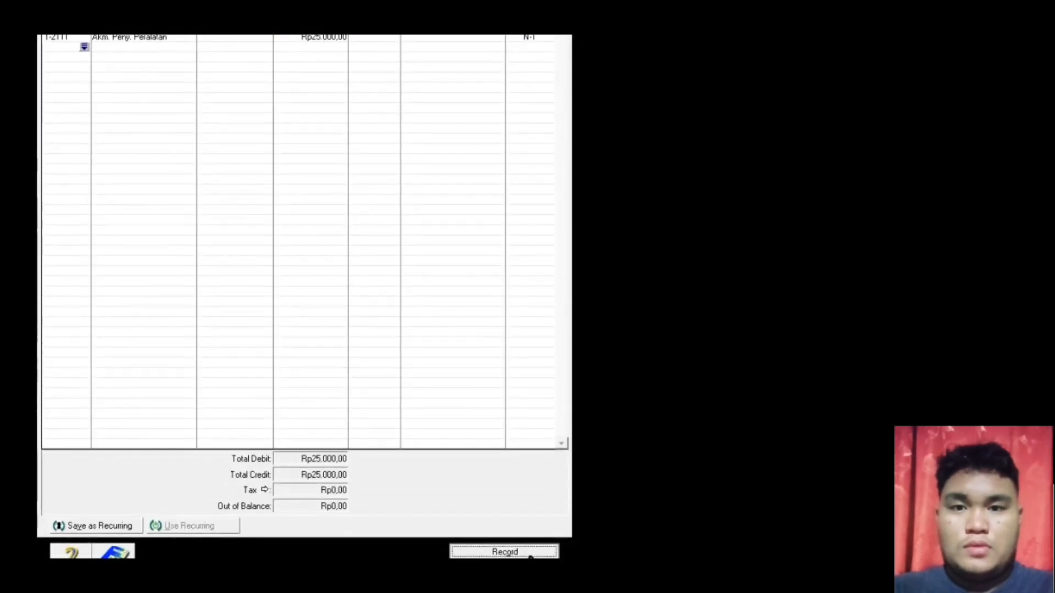
{"action": "key", "text": "Escape"}
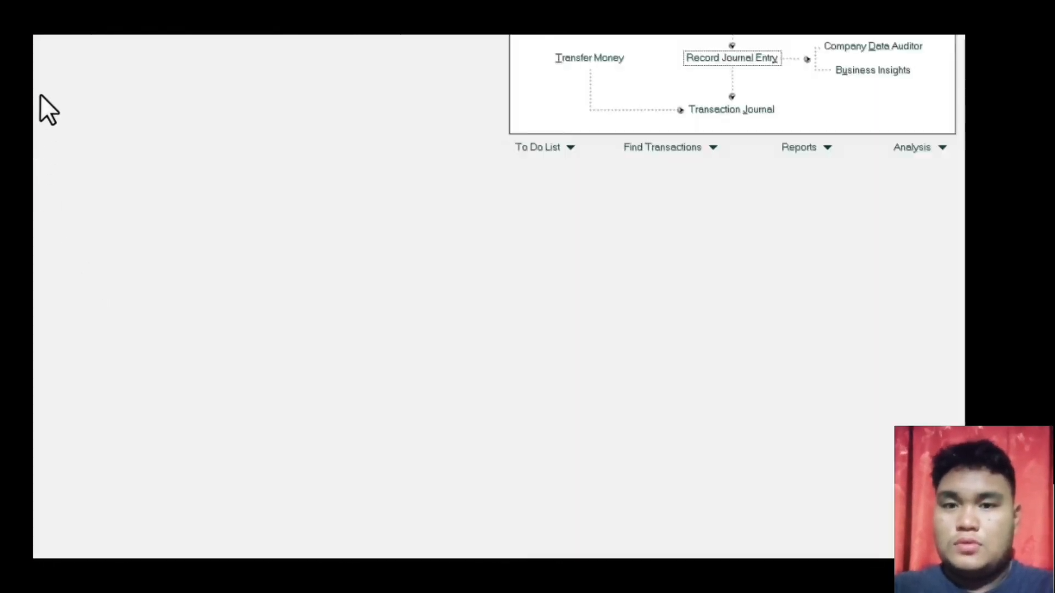
- Look up journal G-700002 (Rp 75.000 supplies used) in the PDF, then return to MYOB
{"action": "key", "text": "alt+Tab"}
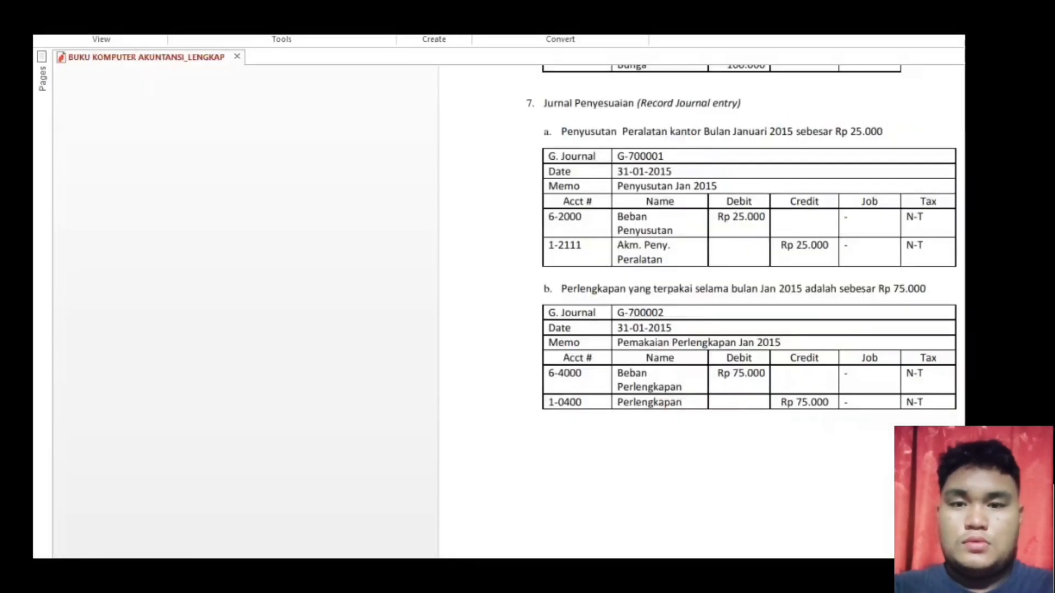
{"action": "scroll", "coordinate": [701, 308], "scroll_direction": "down", "scroll_amount": 3}
{"action": "scroll", "coordinate": [701, 308], "scroll_direction": "down", "scroll_amount": 1}
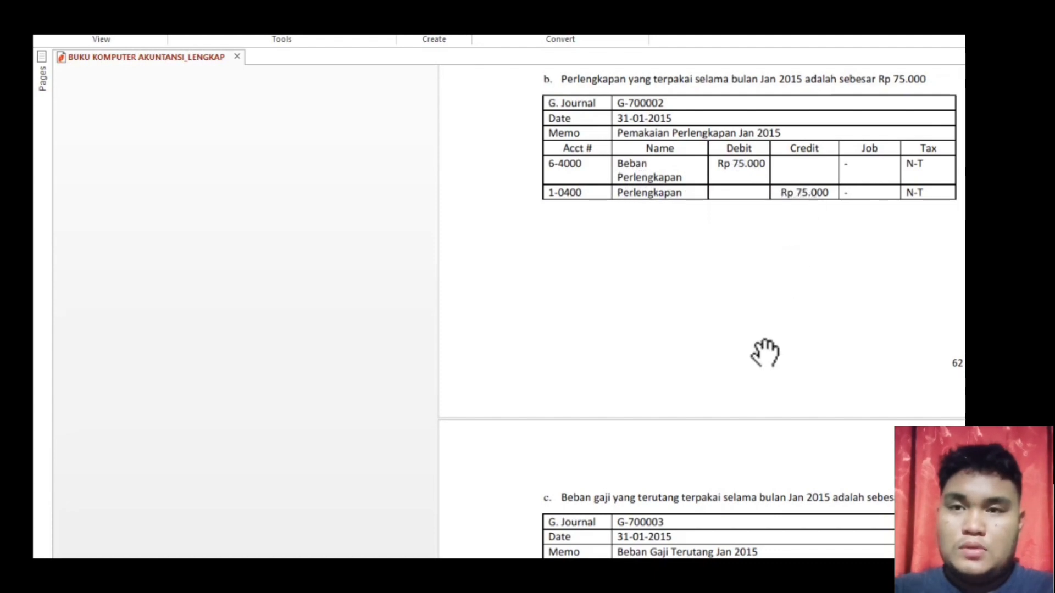
{"action": "left_click", "coordinate": [725, 572]}
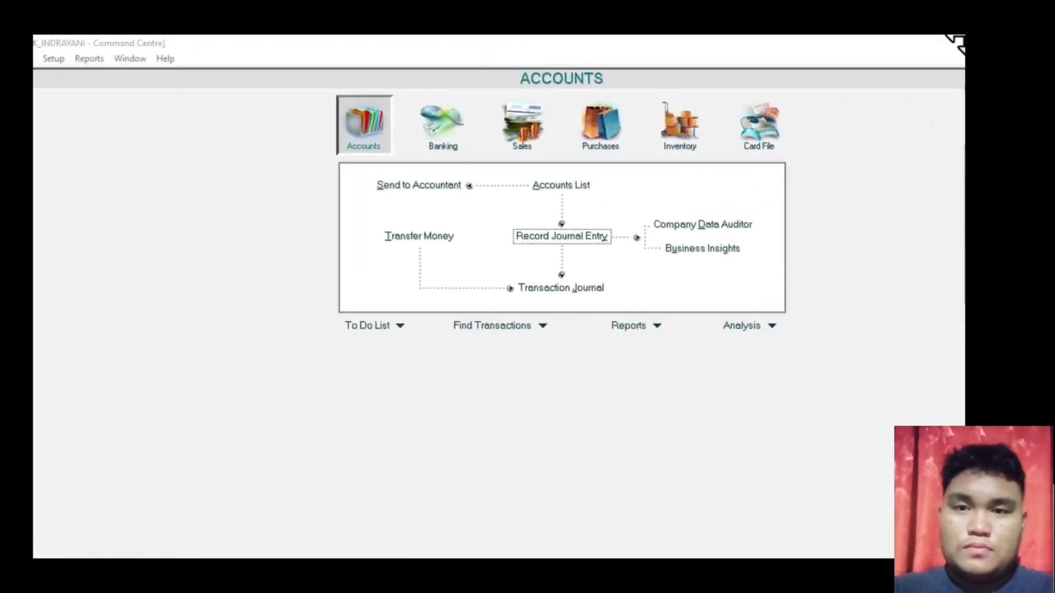
- Start journal G-700002 dated 31/01/2015 with memo 'Pemakaian Perlengkapan Jan 2015'
{"action": "left_click", "coordinate": [638, 166]}
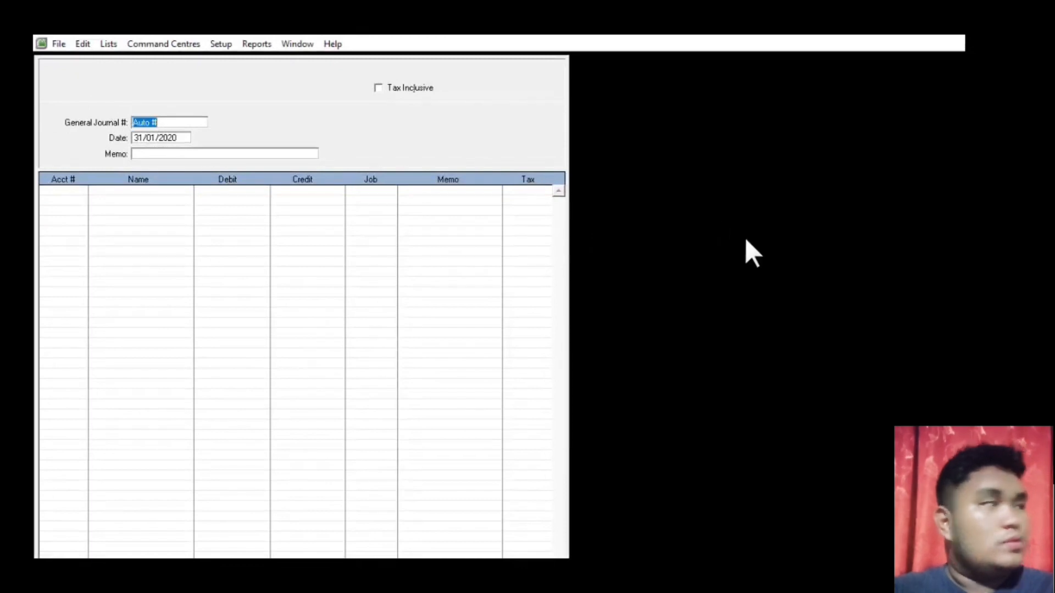
{"action": "type", "text": "G"}
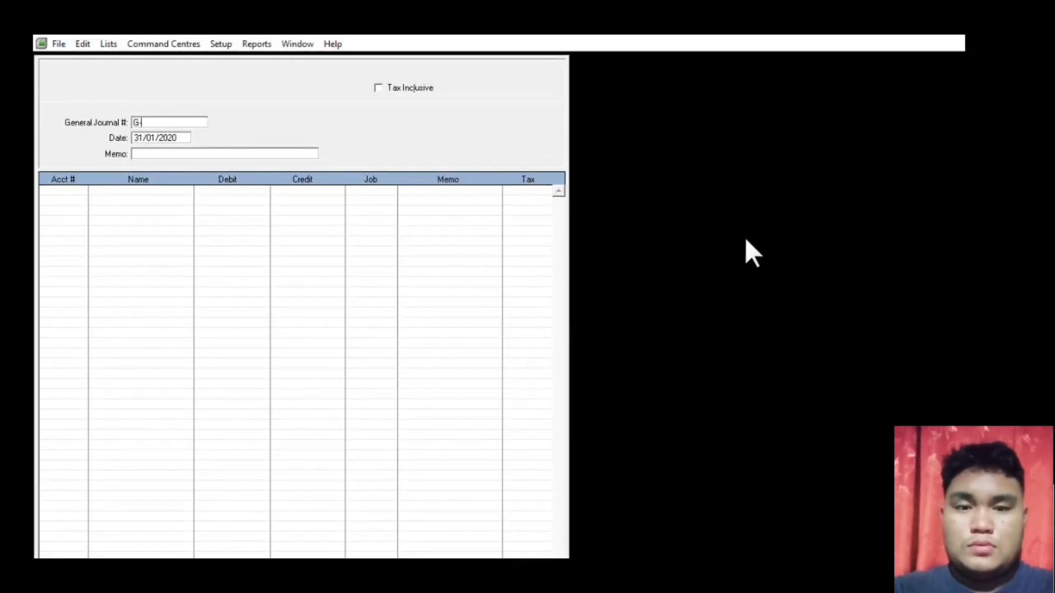
{"action": "type", "text": "-7"}
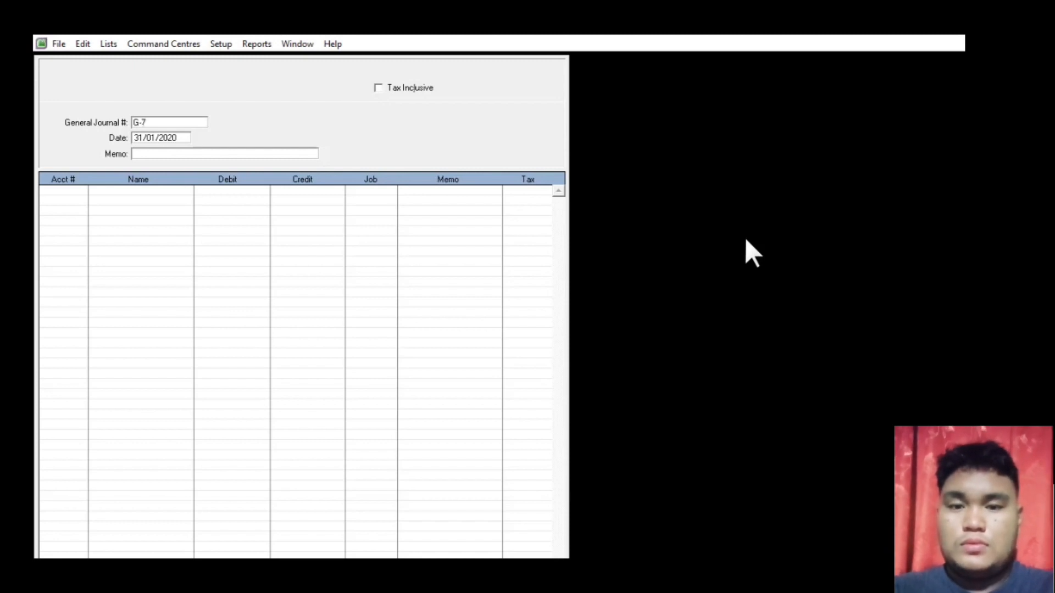
{"action": "type", "text": "00002"}
{"action": "key", "text": "Tab"}
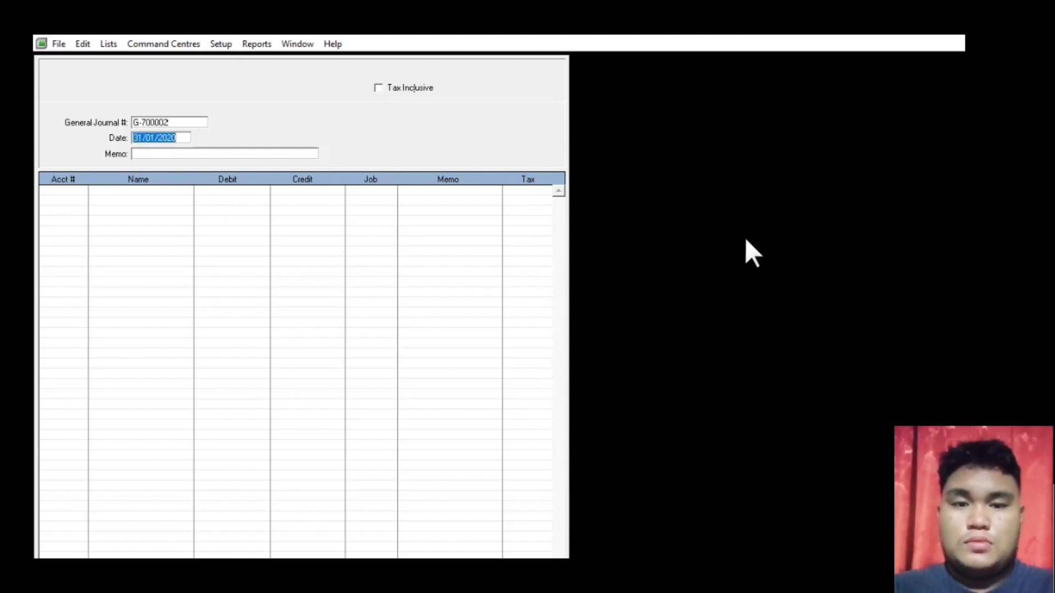
{"action": "left_click", "coordinate": [175, 137]}
{"action": "left_click", "coordinate": [178, 137]}
{"action": "key", "text": "BackSpace"}
{"action": "key", "text": "BackSpace"}
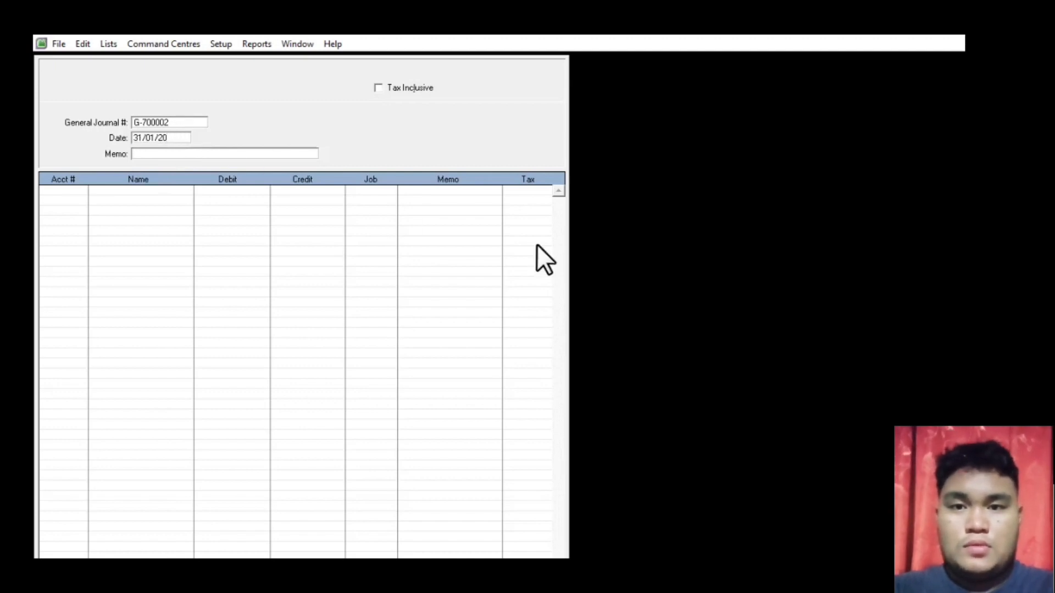
{"action": "left_click", "coordinate": [186, 154]}
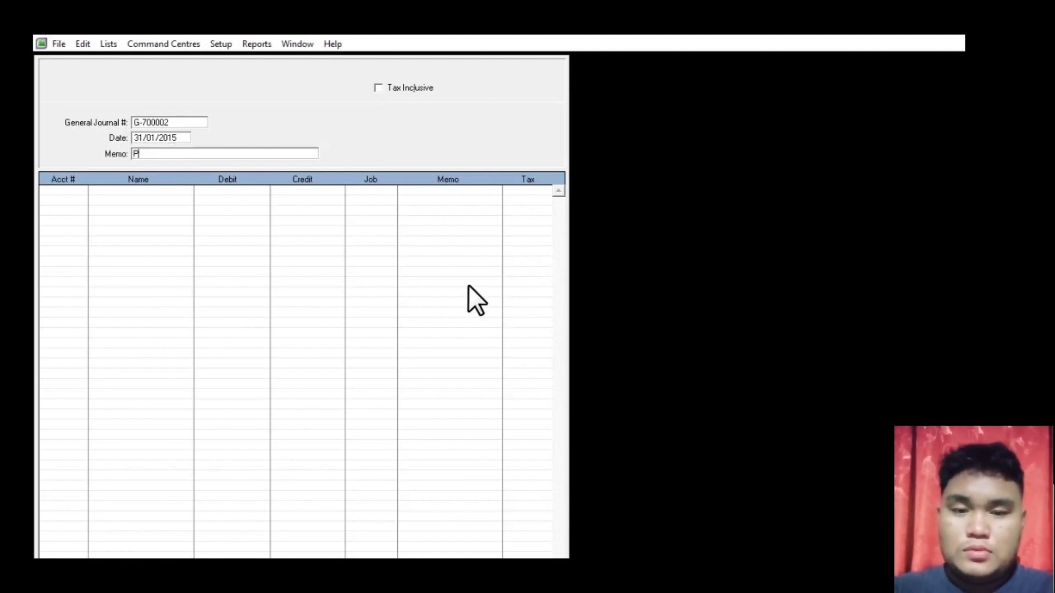
{"action": "type", "text": "emakain "}
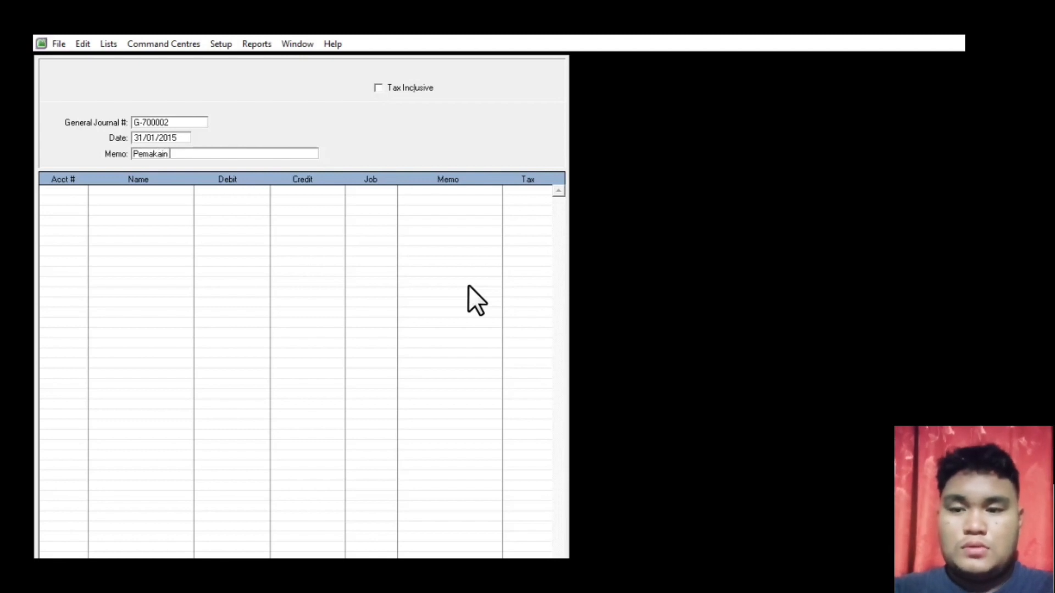
{"action": "type", "text": "Perlengkapan "}
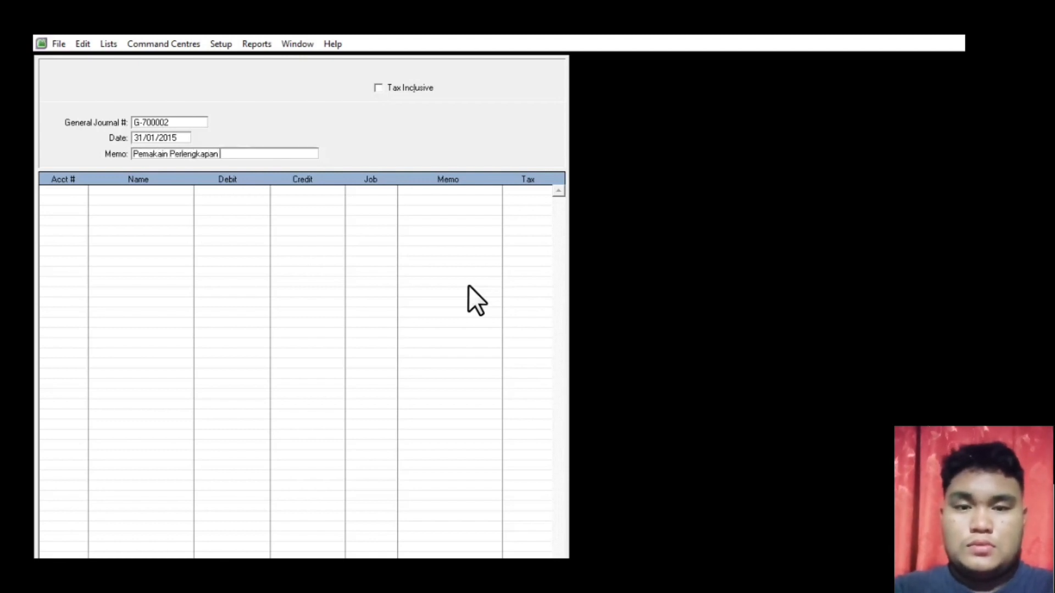
{"action": "type", "text": "Jan 201"}
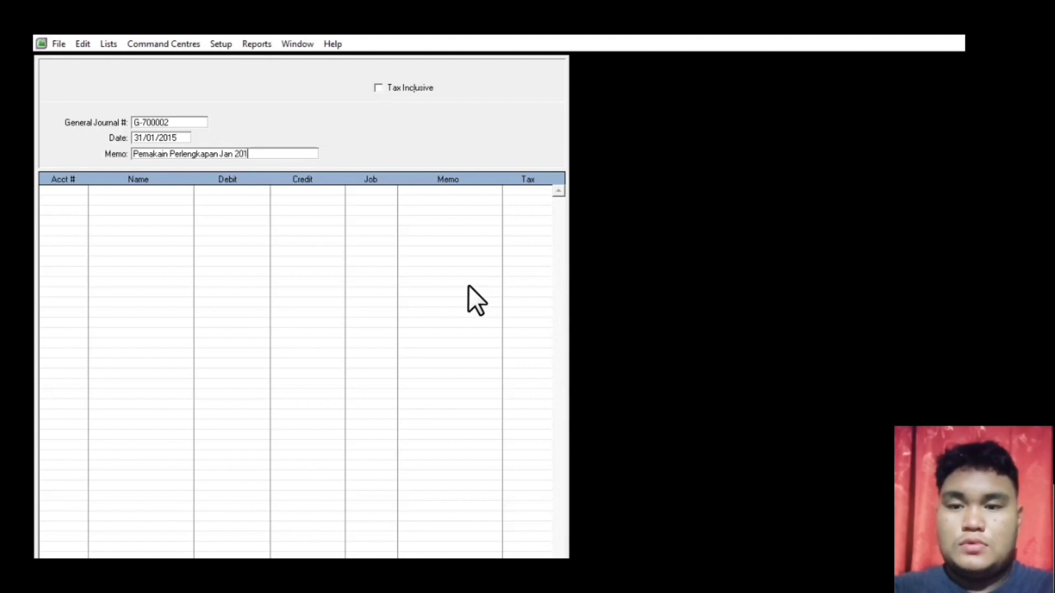
{"action": "type", "text": "5"}
- Debit 6-4000 Beban Perlengkapan and credit 1-0400 Perlengkapan Rp75.000 each
{"action": "key", "text": "Tab"}
{"action": "key", "text": "Tab"}
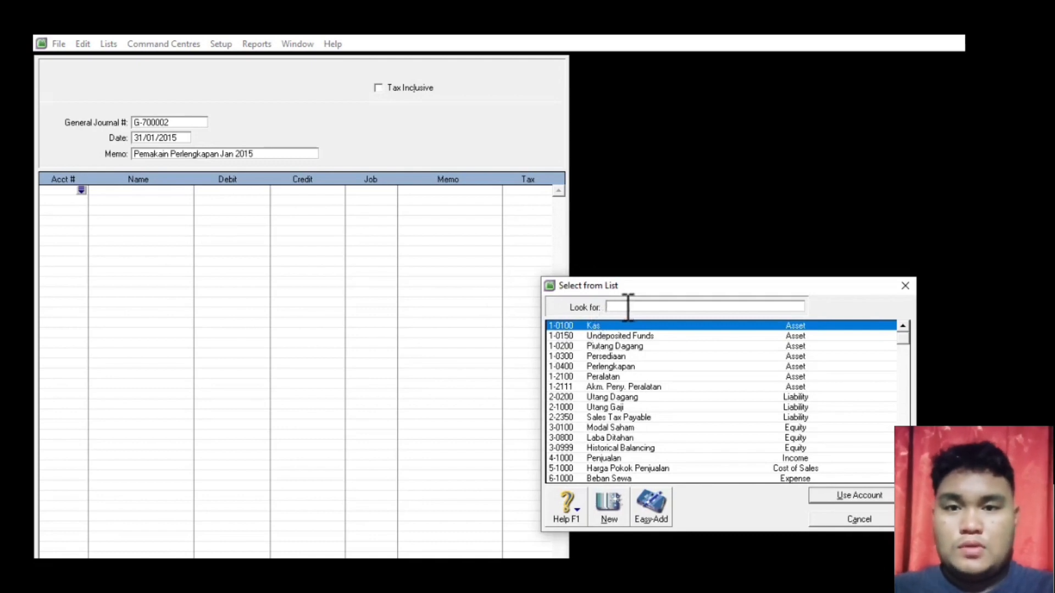
{"action": "type", "text": "6"}
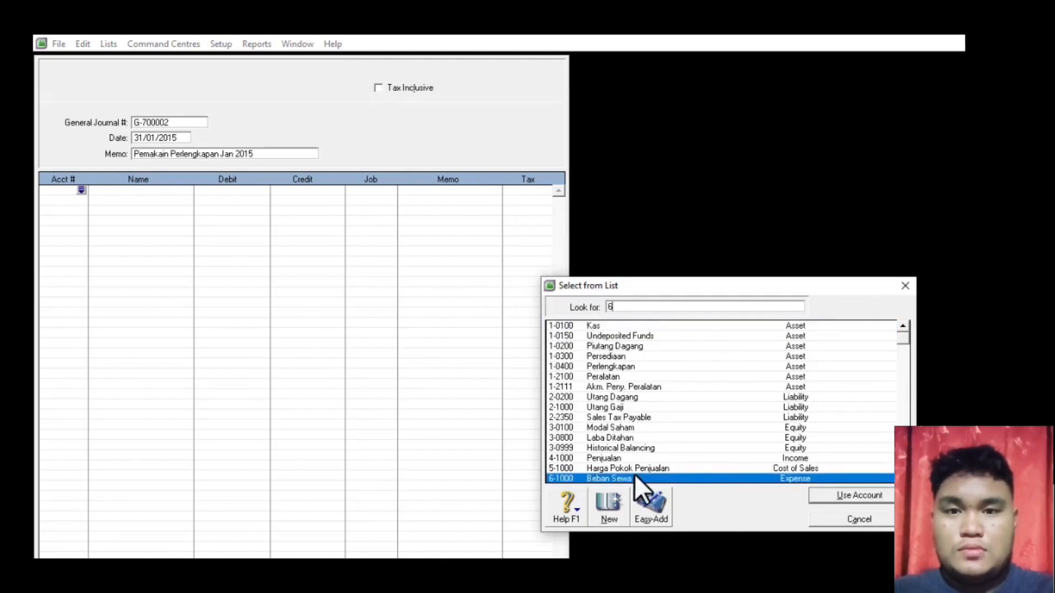
{"action": "scroll", "coordinate": [874, 477], "scroll_direction": "down", "scroll_amount": 2}
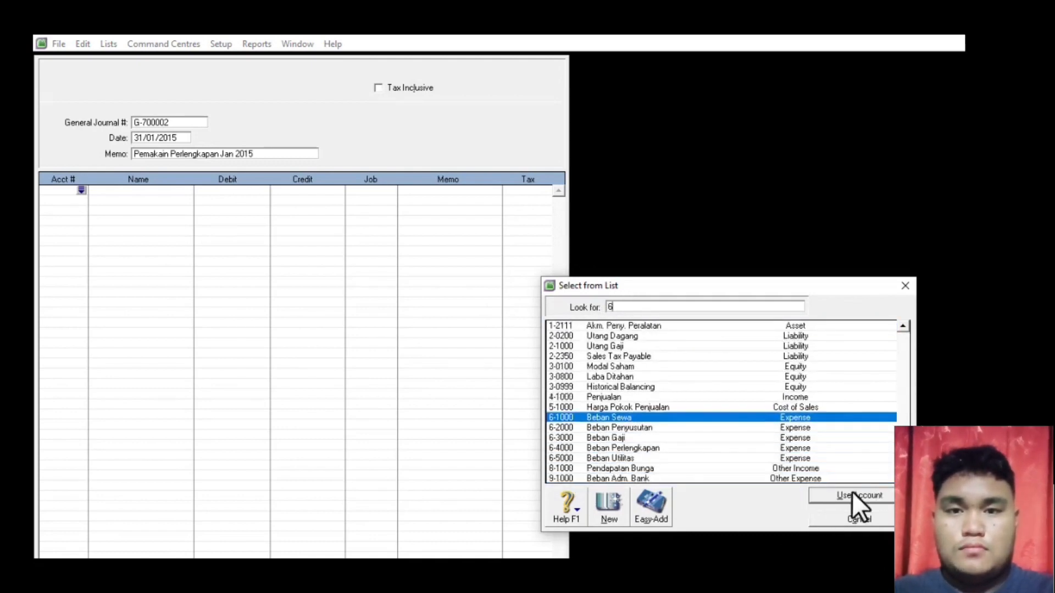
{"action": "double_click", "coordinate": [618, 447]}
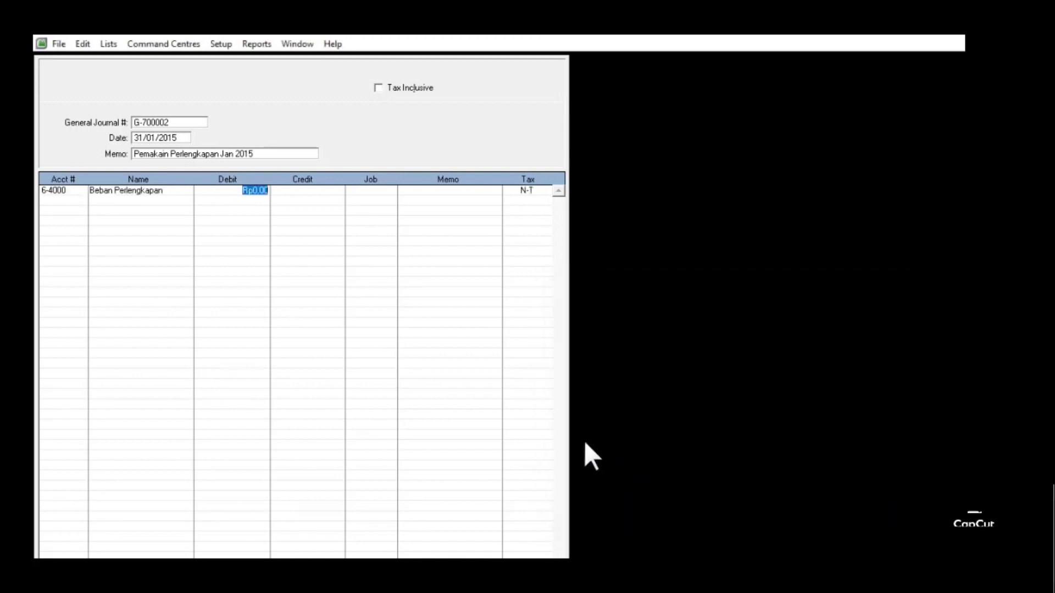
{"action": "type", "text": "750000"}
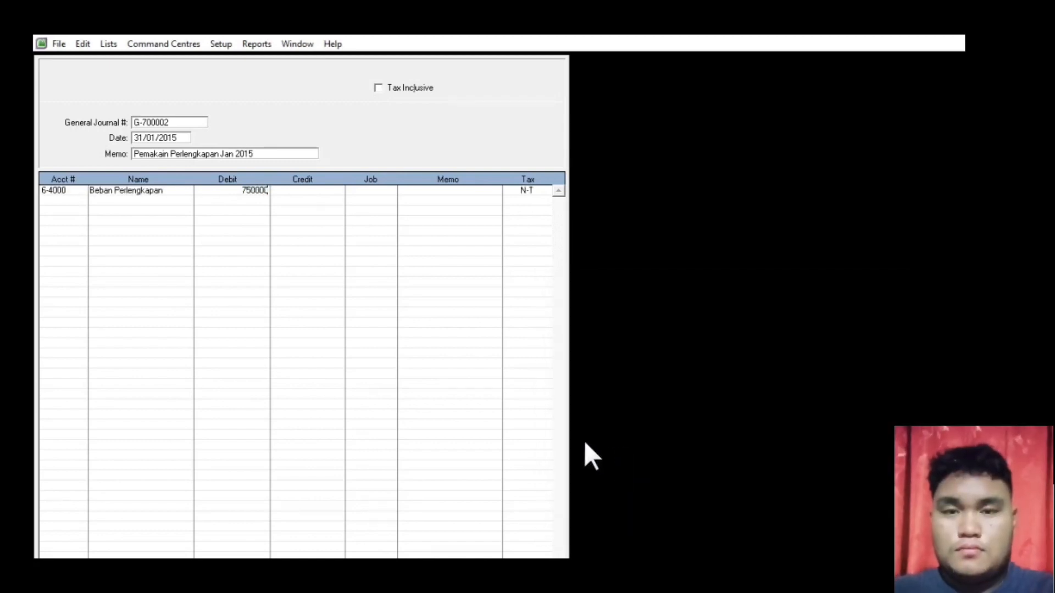
{"action": "key", "text": "BackSpace"}
{"action": "key", "text": "Return"}
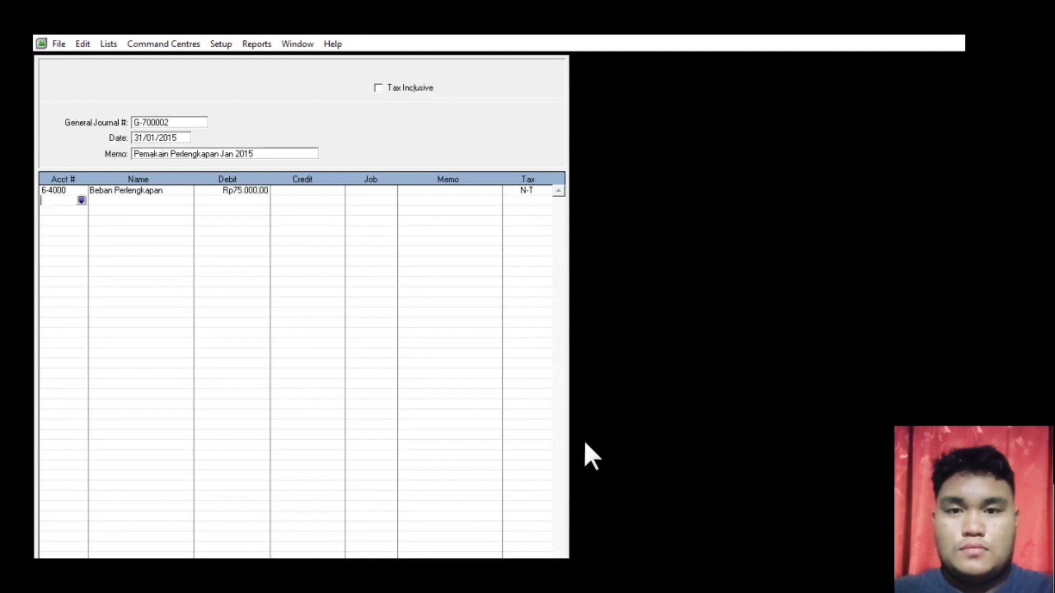
{"action": "key", "text": "Return"}
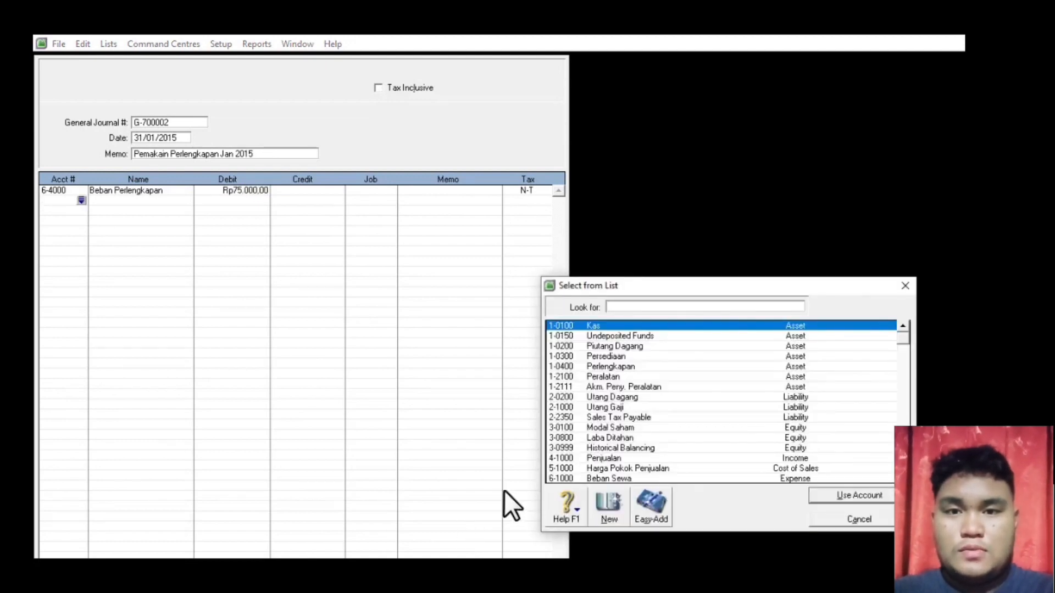
{"action": "double_click", "coordinate": [602, 365]}
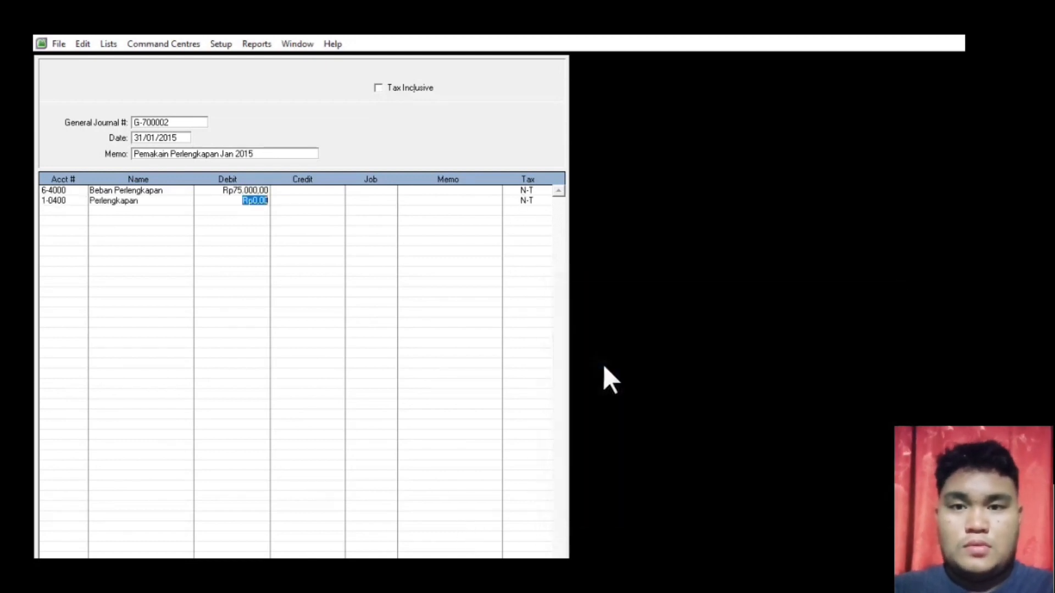
{"action": "left_click", "coordinate": [293, 201]}
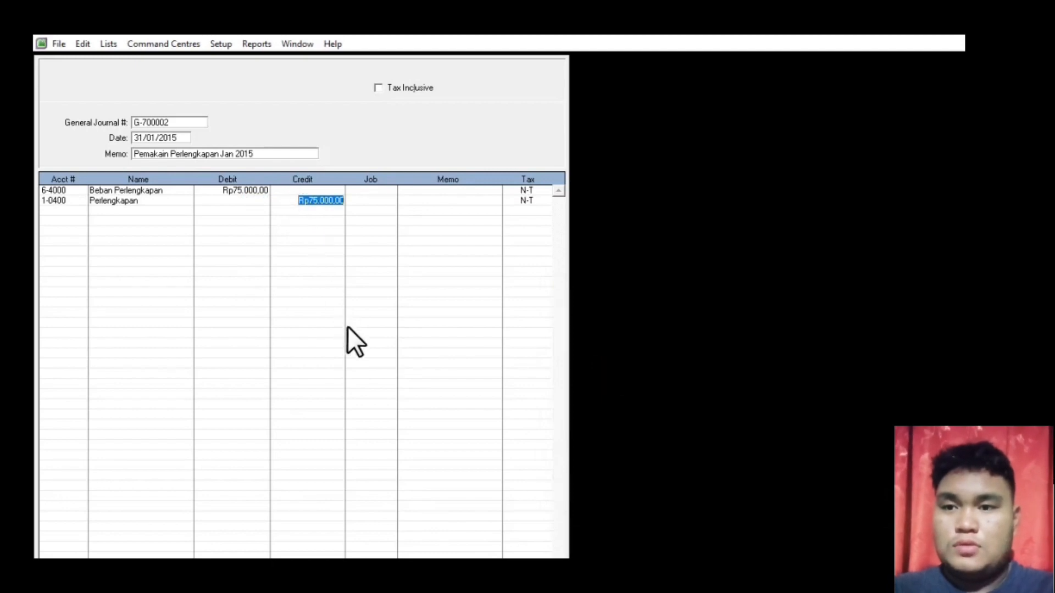
{"action": "key", "text": "Return"}
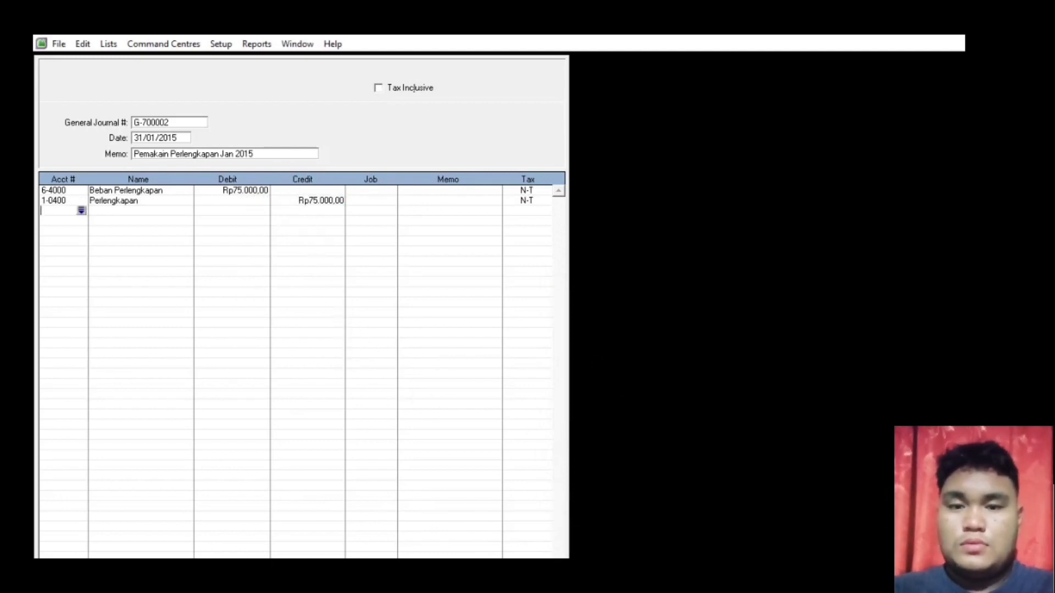
- Check the recap and record G-700002, then find entry G-700003 in the PDF
{"action": "key", "text": "ctrl+r"}
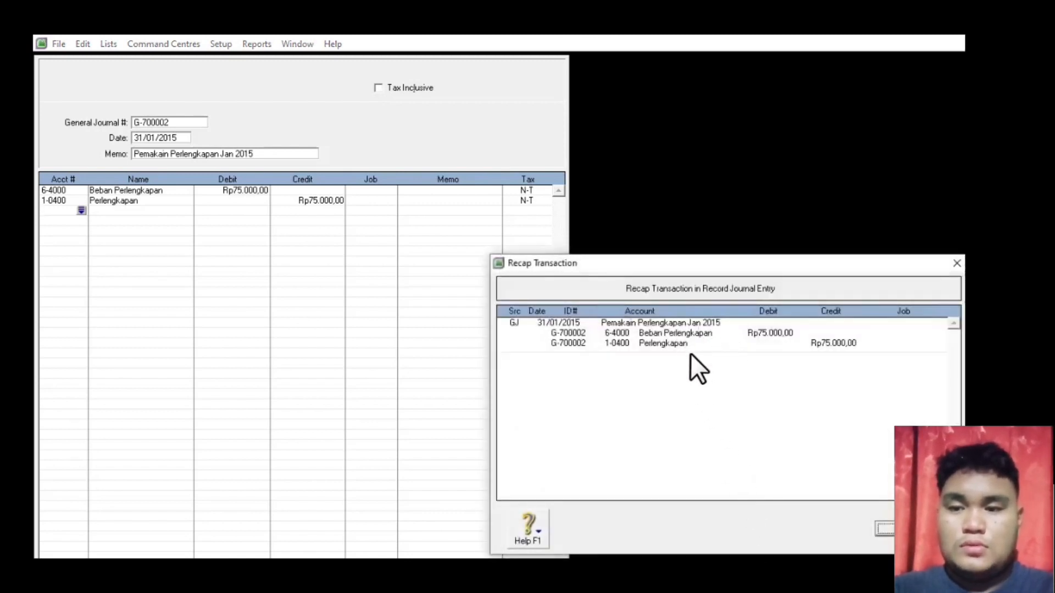
{"action": "key", "text": "Return"}
{"action": "key", "text": "Return"}
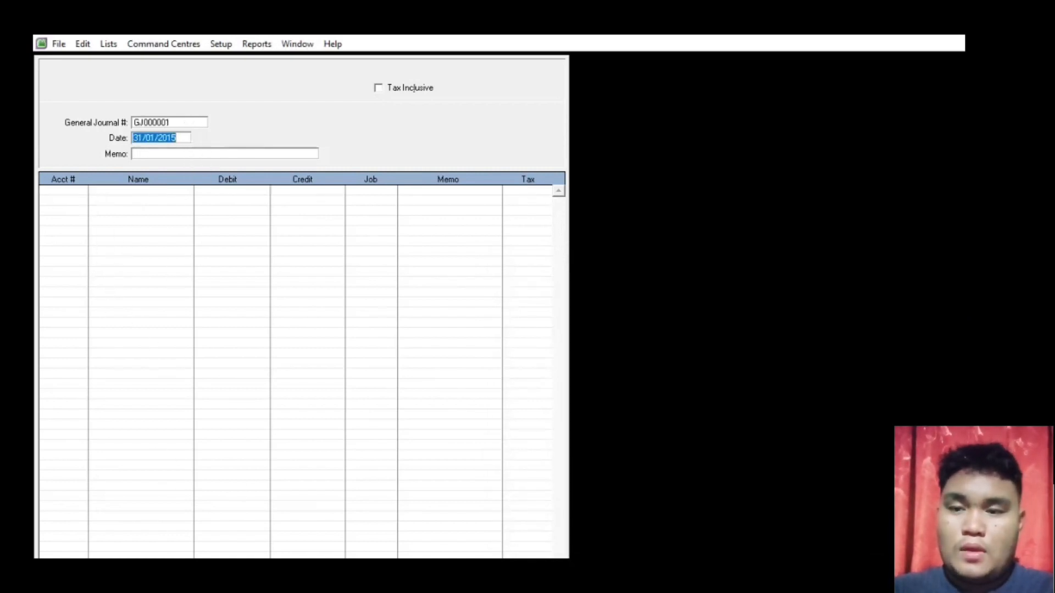
{"action": "key", "text": "alt+Tab"}
{"action": "scroll", "coordinate": [809, 273], "scroll_direction": "down", "scroll_amount": 1}
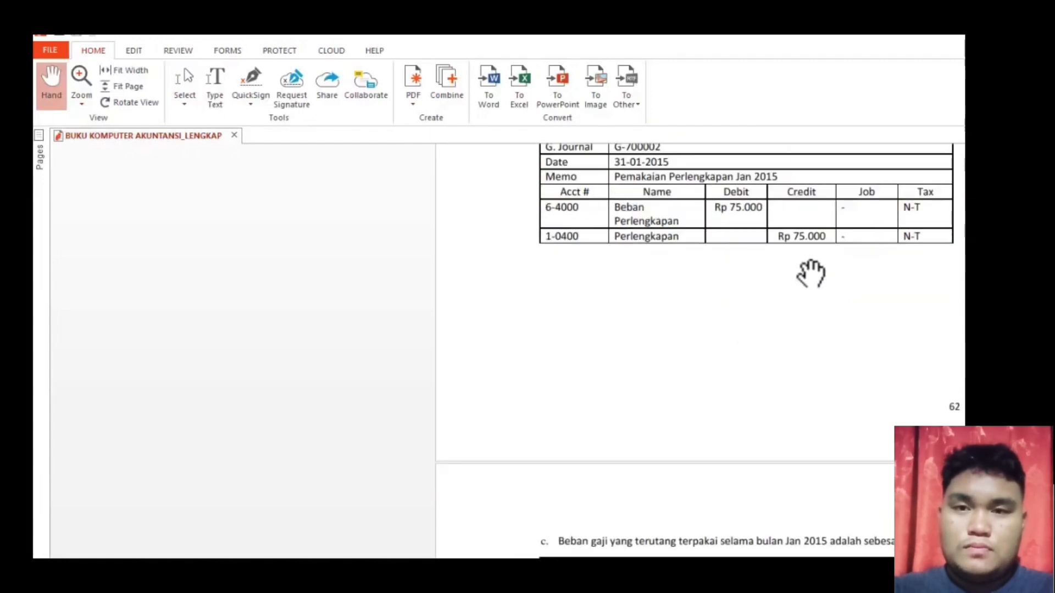
{"action": "scroll", "coordinate": [809, 273], "scroll_direction": "up", "scroll_amount": 1}
{"action": "scroll", "coordinate": [812, 275], "scroll_direction": "down", "scroll_amount": 2}
{"action": "scroll", "coordinate": [811, 274], "scroll_direction": "down", "scroll_amount": 3}
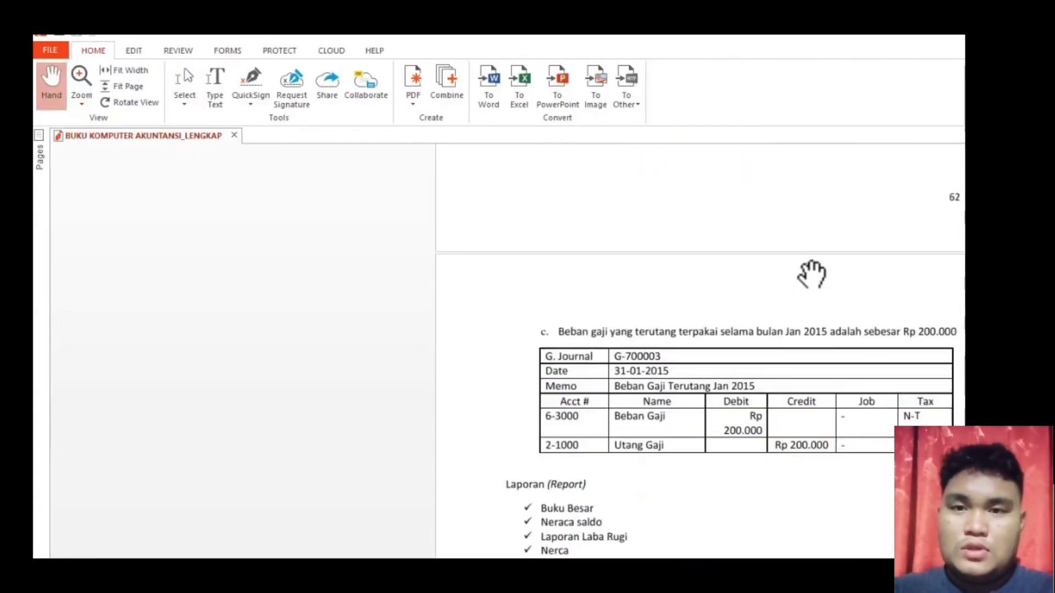
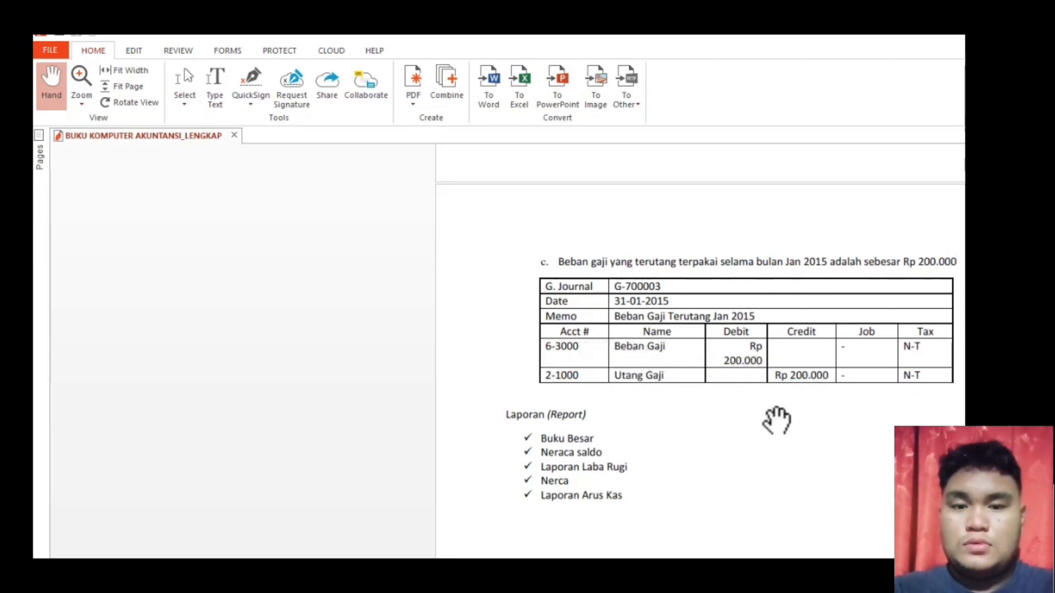
- Start journal G-700003 with the memo 'Utang Gaji'
{"action": "key", "text": "alt+Tab"}
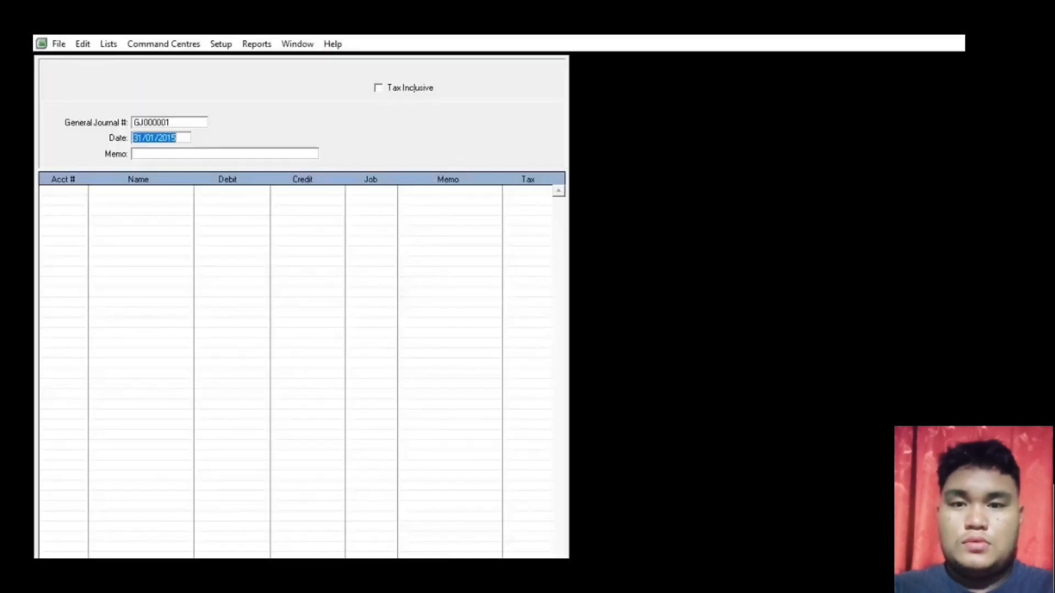
{"action": "left_click", "coordinate": [194, 122]}
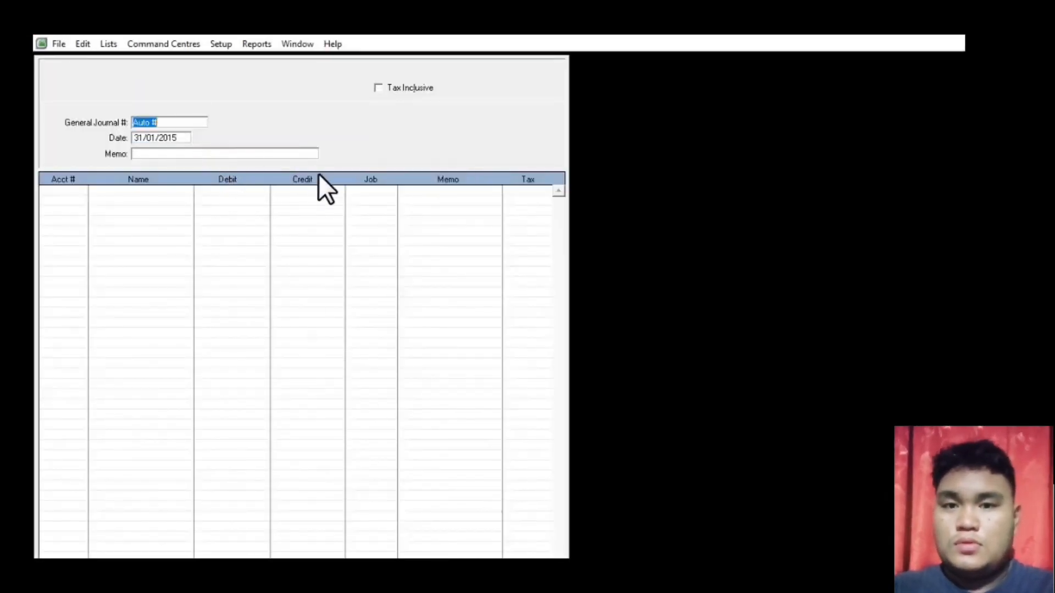
{"action": "type", "text": "G"}
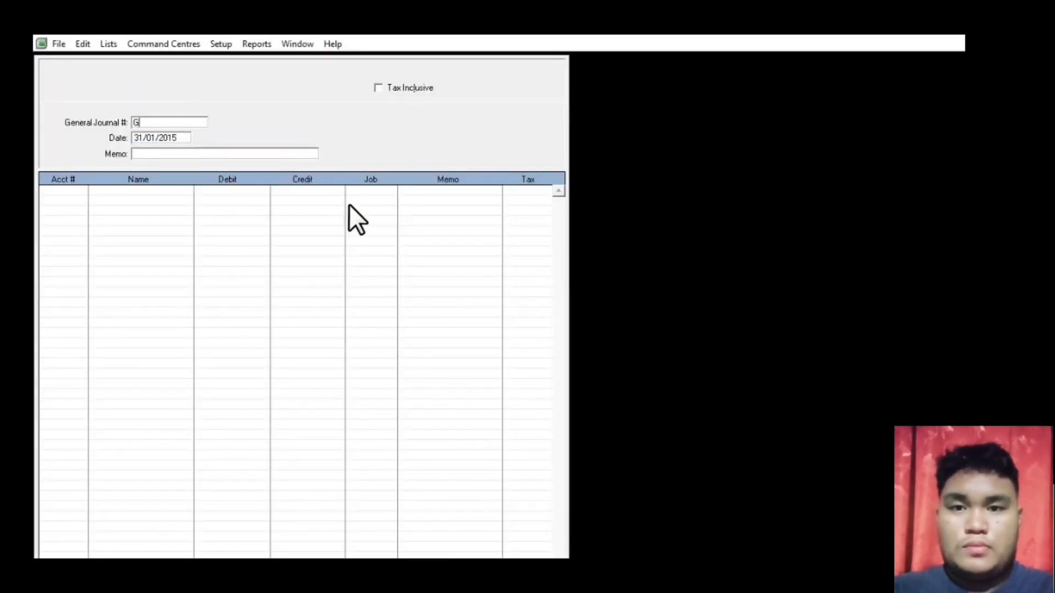
{"action": "type", "text": "-70000"}
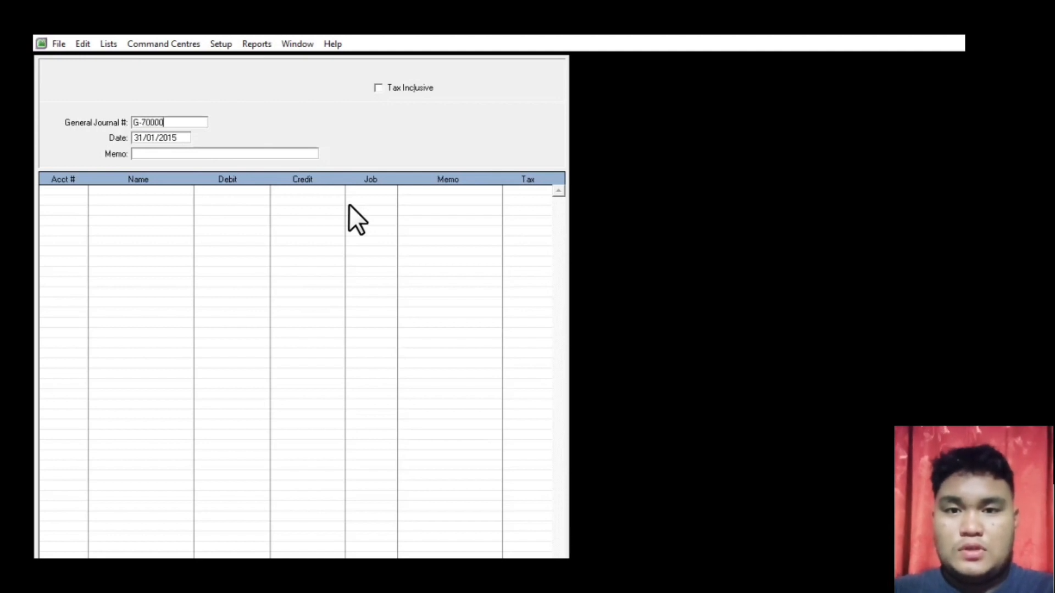
{"action": "type", "text": "3"}
{"action": "key", "text": "Tab"}
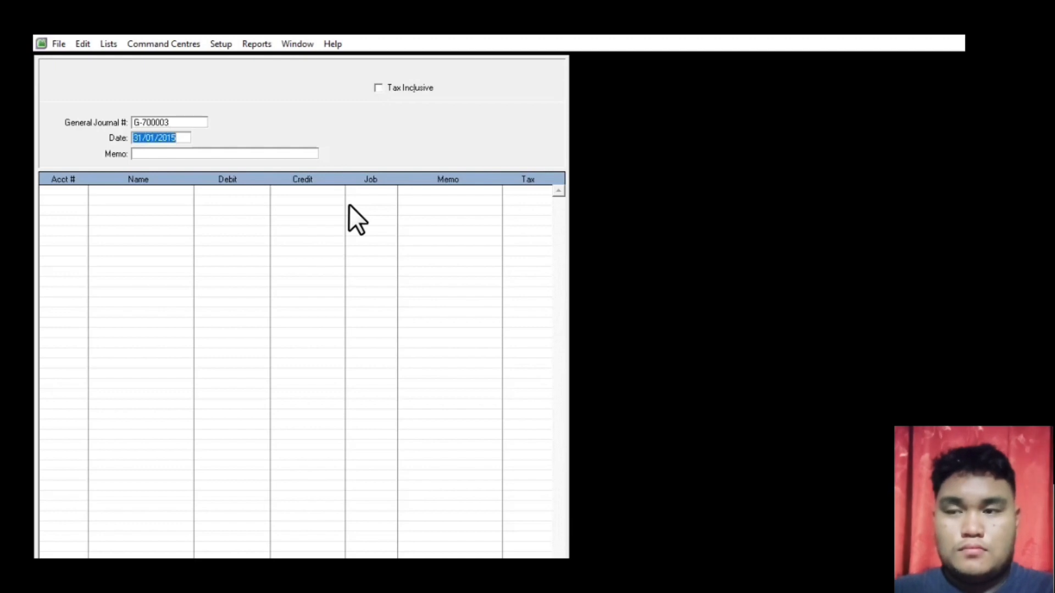
{"action": "key", "text": "Tab"}
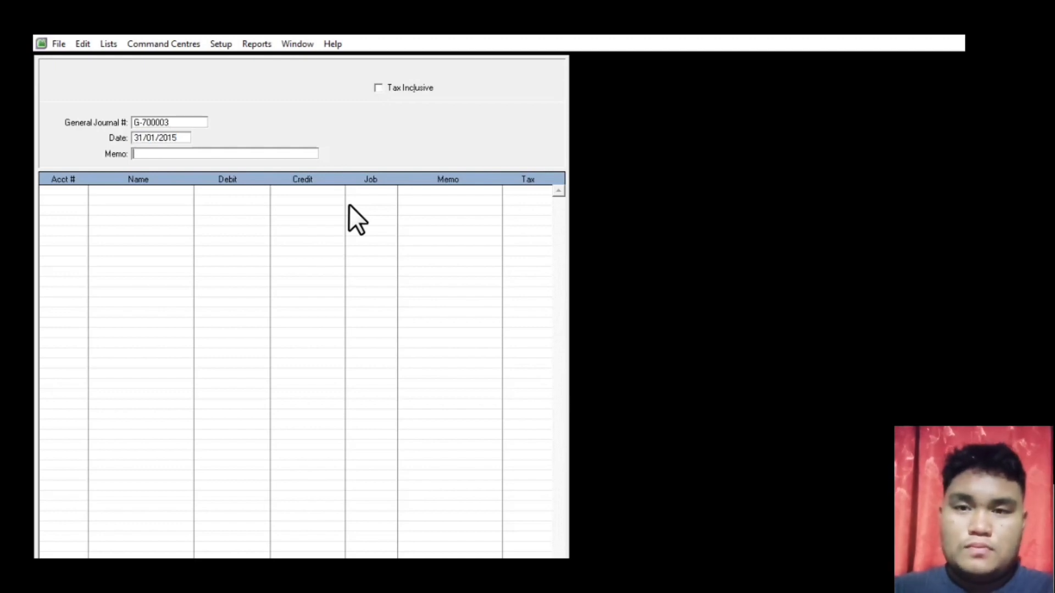
{"action": "type", "text": "Utang Gaji"}
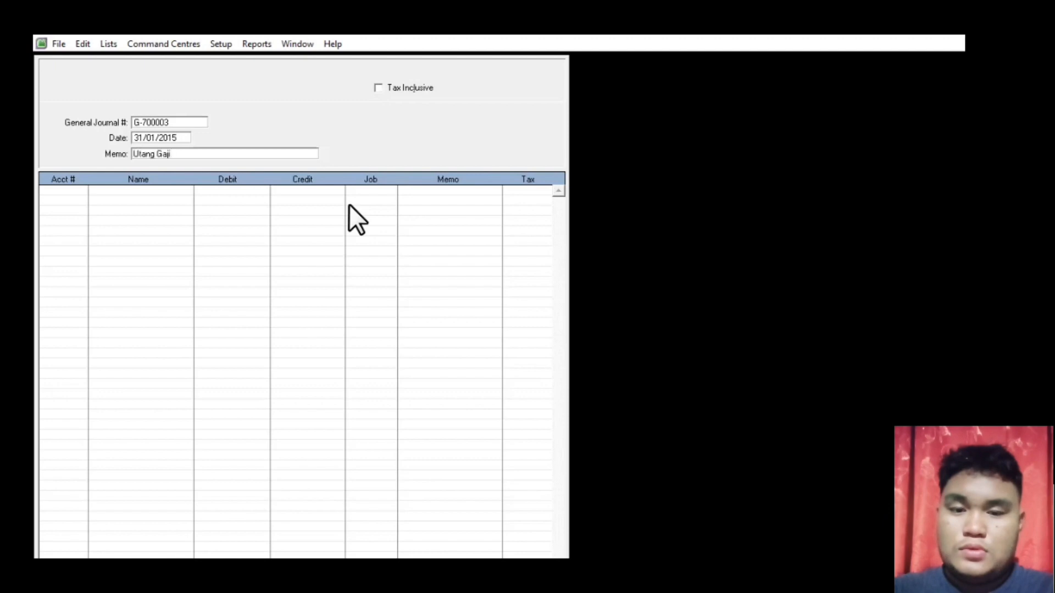
- Add a first line debiting 6-3000 Beban Gaji Rp200.000, correcting the mistyped 20000
{"action": "key", "text": "Tab"}
{"action": "key", "text": "Tab"}
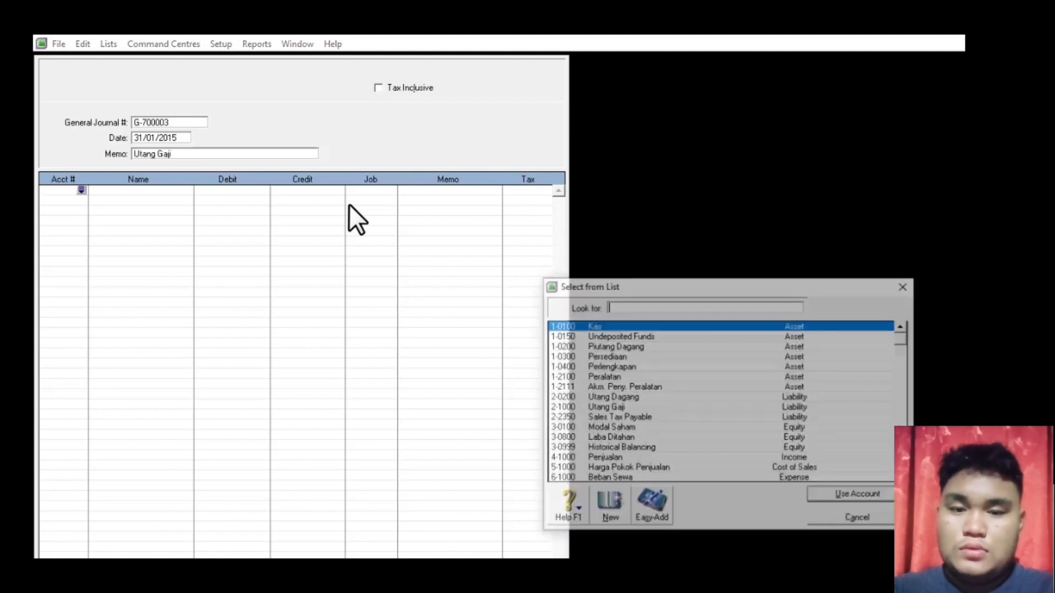
{"action": "type", "text": "6"}
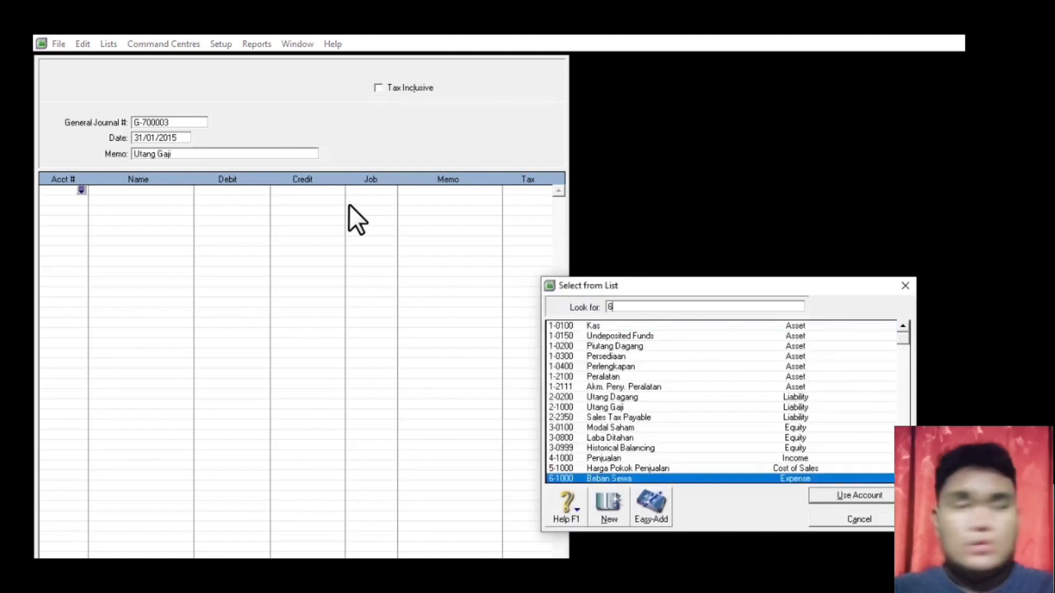
{"action": "scroll", "coordinate": [636, 442], "scroll_direction": "down", "scroll_amount": 2}
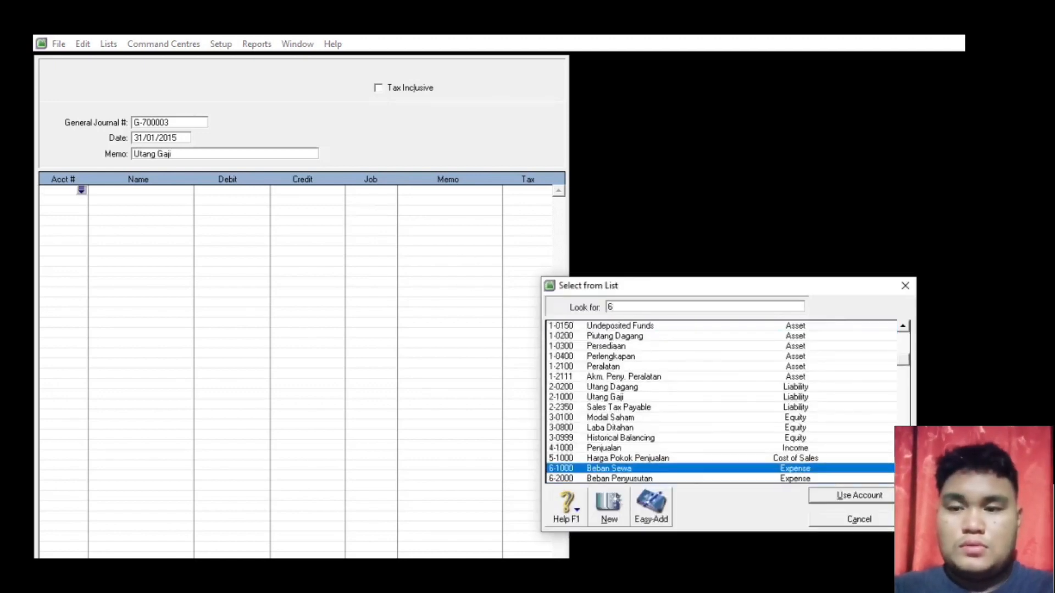
{"action": "type", "text": "-3000"}
{"action": "double_click", "coordinate": [634, 439]}
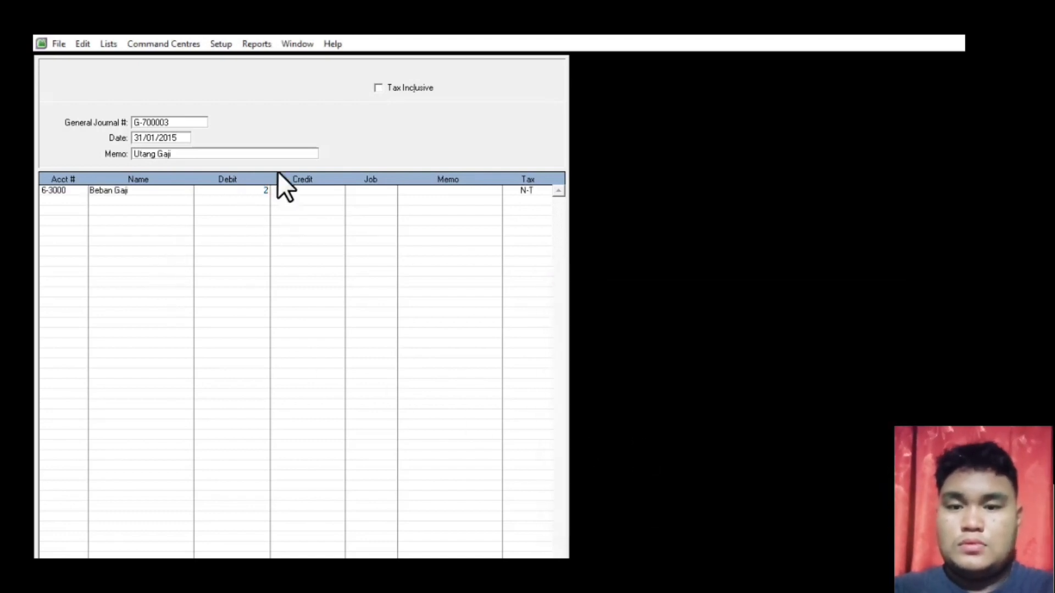
{"action": "type", "text": "20000"}
{"action": "key", "text": "Return"}
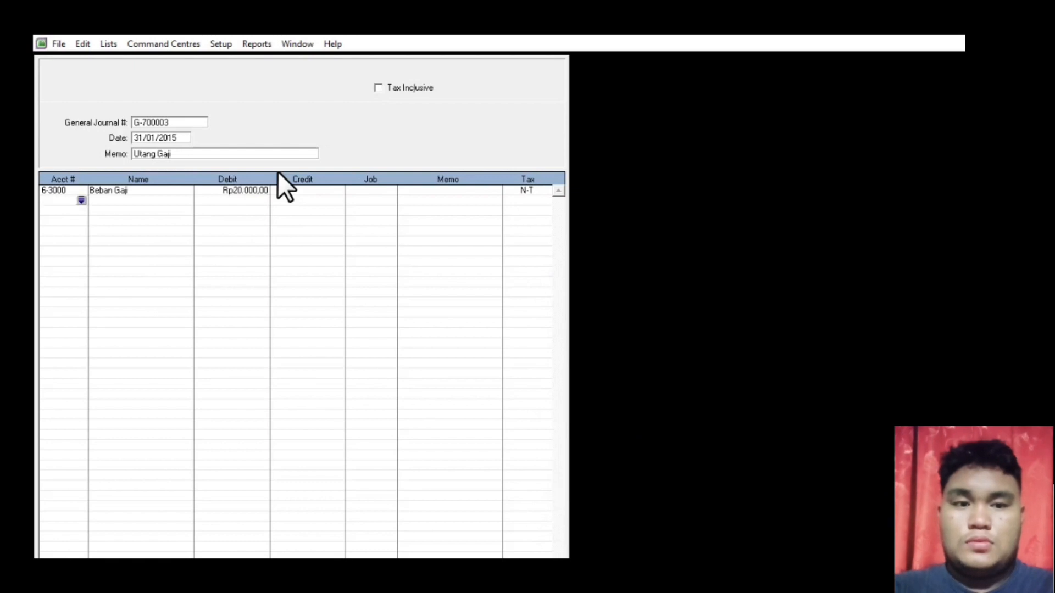
{"action": "left_click", "coordinate": [250, 191]}
{"action": "type", "text": "200000"}
{"action": "key", "text": "Return"}
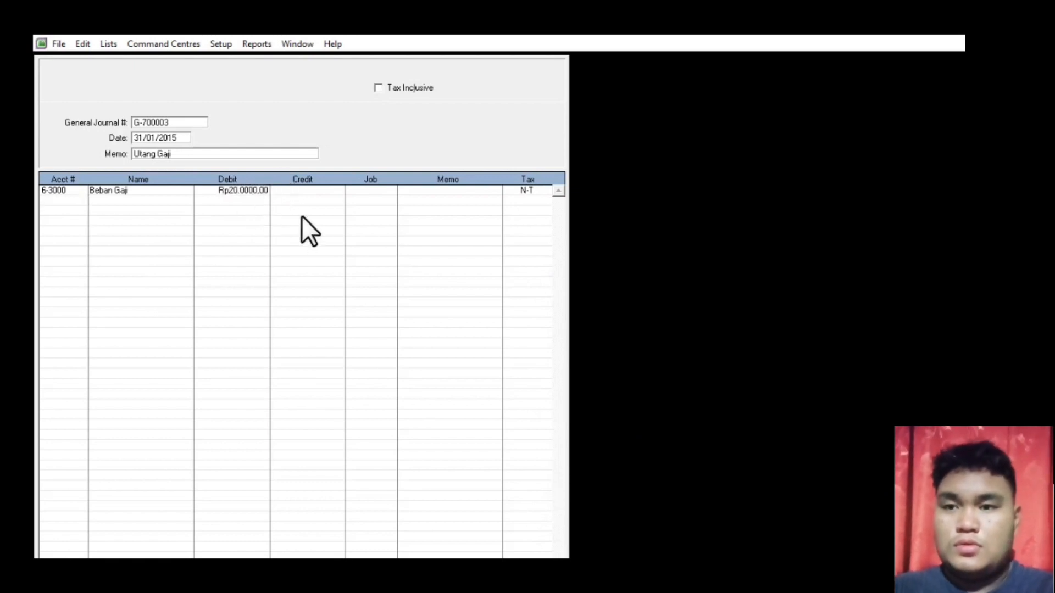
- Add a second line crediting 2-1000 Utang Gaji for the same amount
{"action": "key", "text": "Return"}
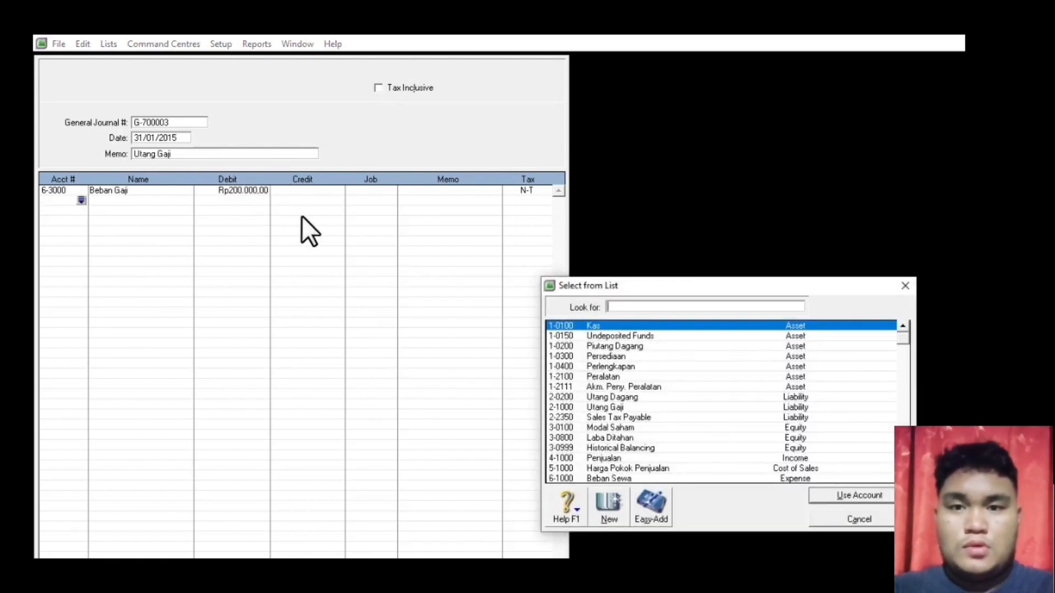
{"action": "type", "text": "2-1000"}
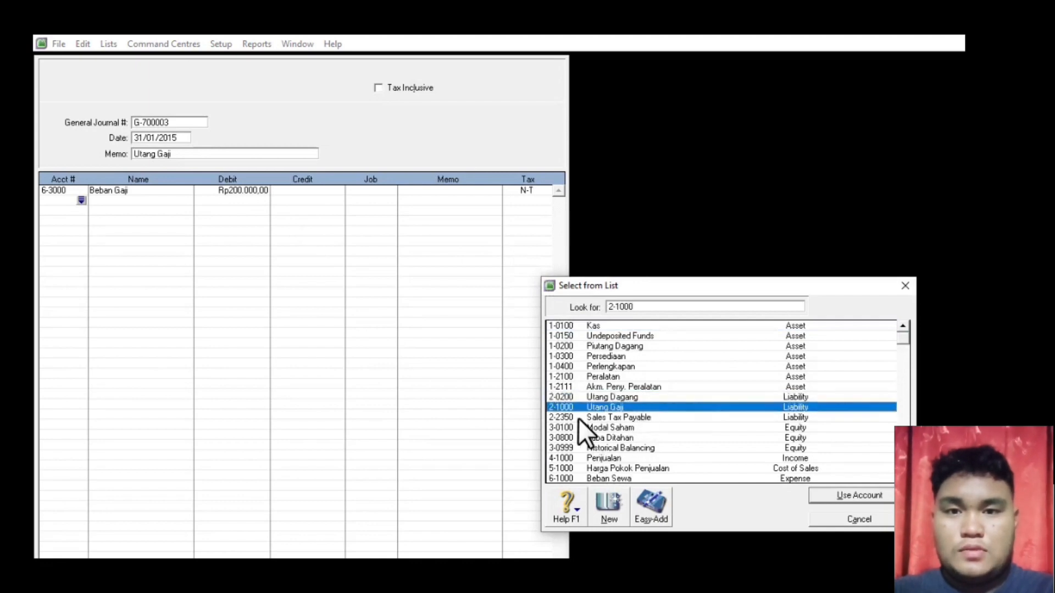
{"action": "double_click", "coordinate": [638, 408]}
{"action": "left_click", "coordinate": [320, 200]}
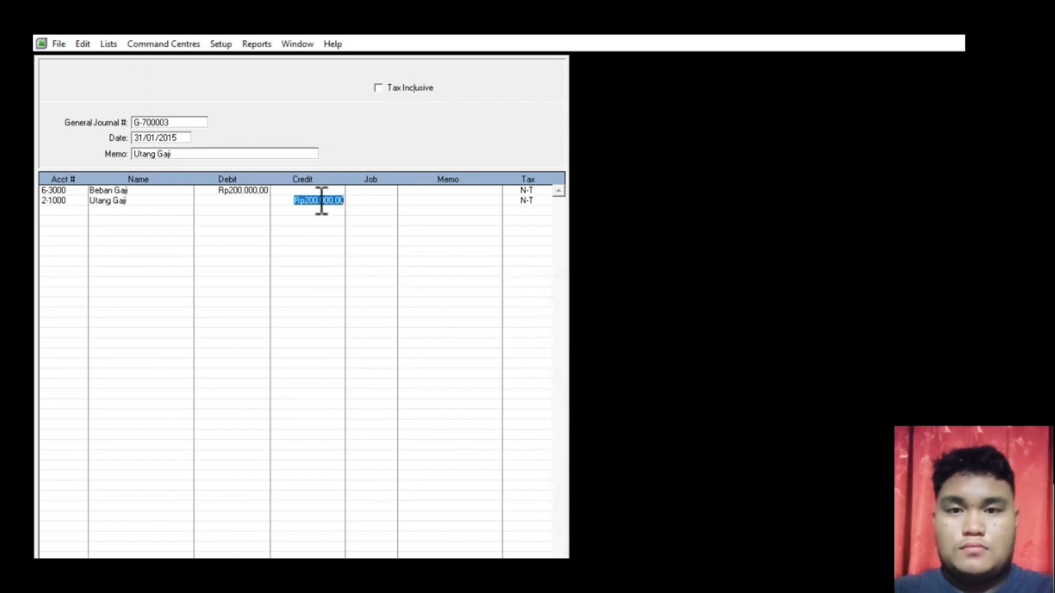
{"action": "left_click", "coordinate": [255, 192]}
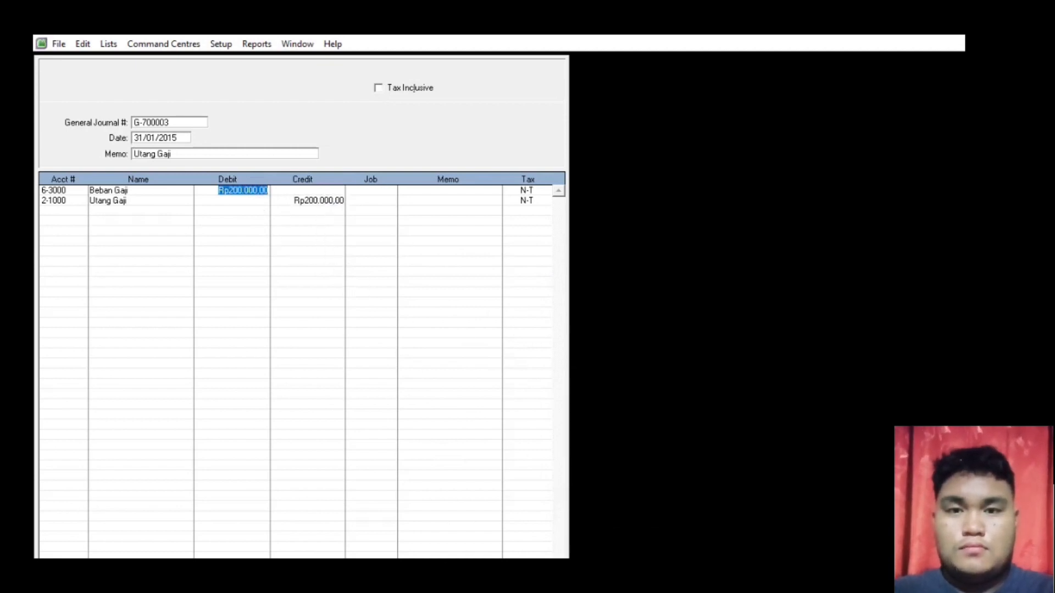
- Check the recap, record G-700003, and close the journal entry window
{"action": "key", "text": "ctrl+r"}
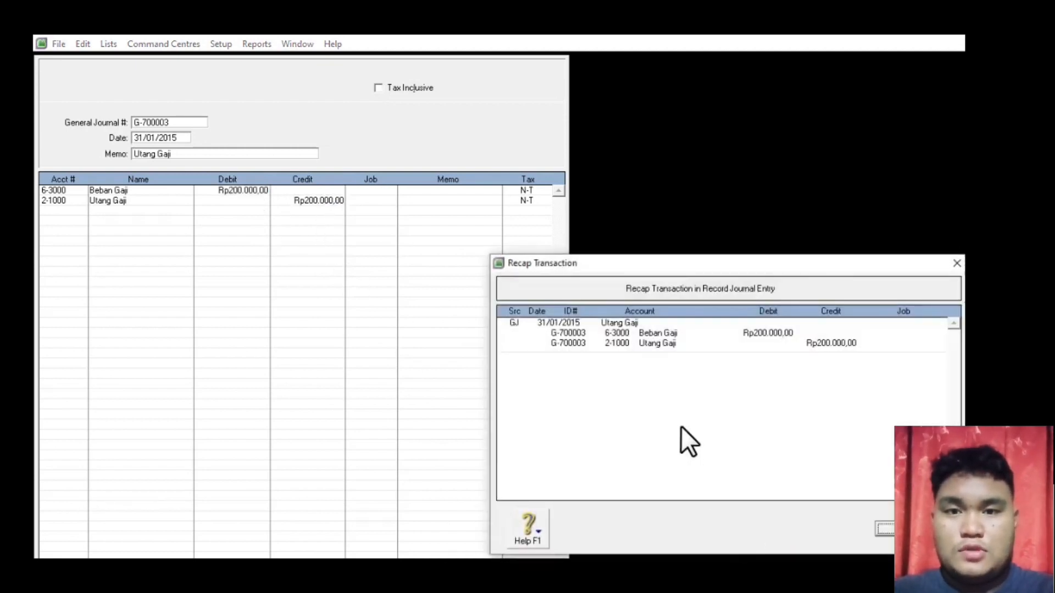
{"action": "left_click", "coordinate": [914, 528]}
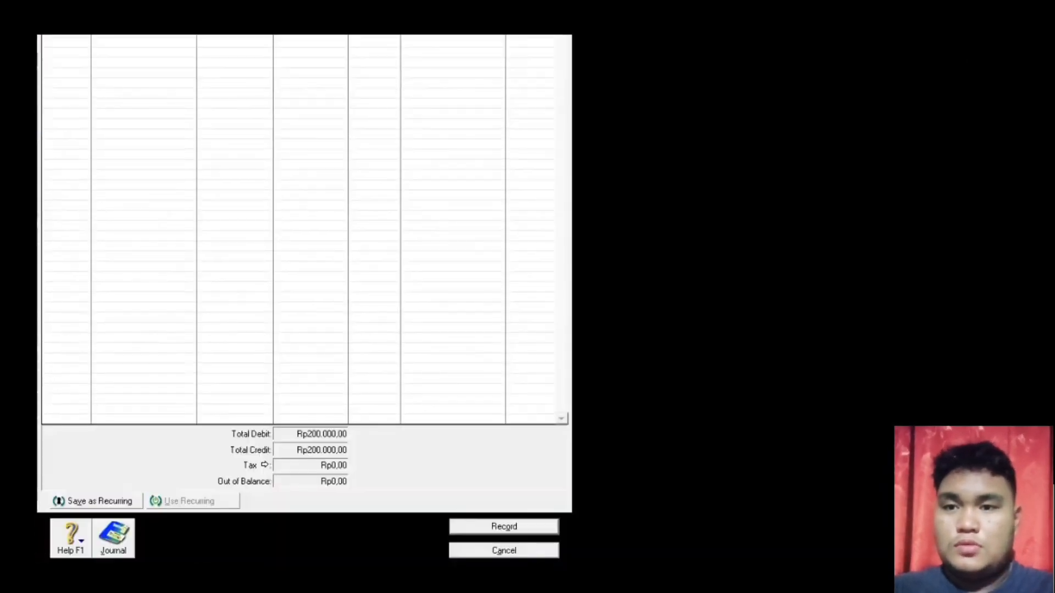
{"action": "left_click", "coordinate": [525, 527]}
{"action": "left_click", "coordinate": [514, 550]}
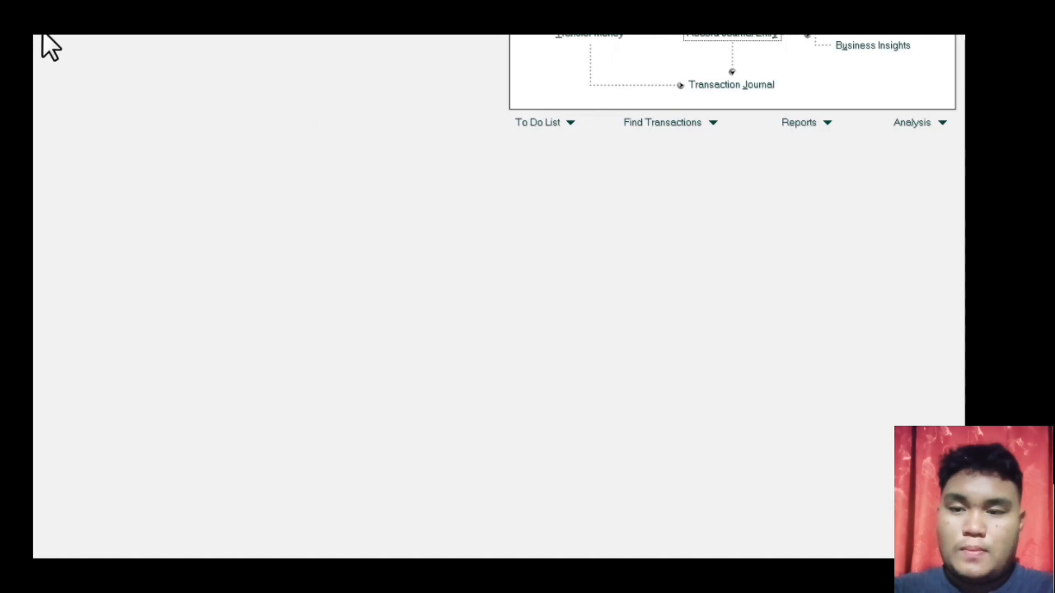
- Open the Transaction Journal on the All tab covering 01/01/2014 to 31/01/2015
{"action": "mouse_move", "coordinate": [42, 32]}
{"action": "left_mouse_down"}
{"action": "mouse_move", "coordinate": [29, 6]}
{"action": "mouse_move", "coordinate": [31, 23]}
{"action": "left_mouse_up"}
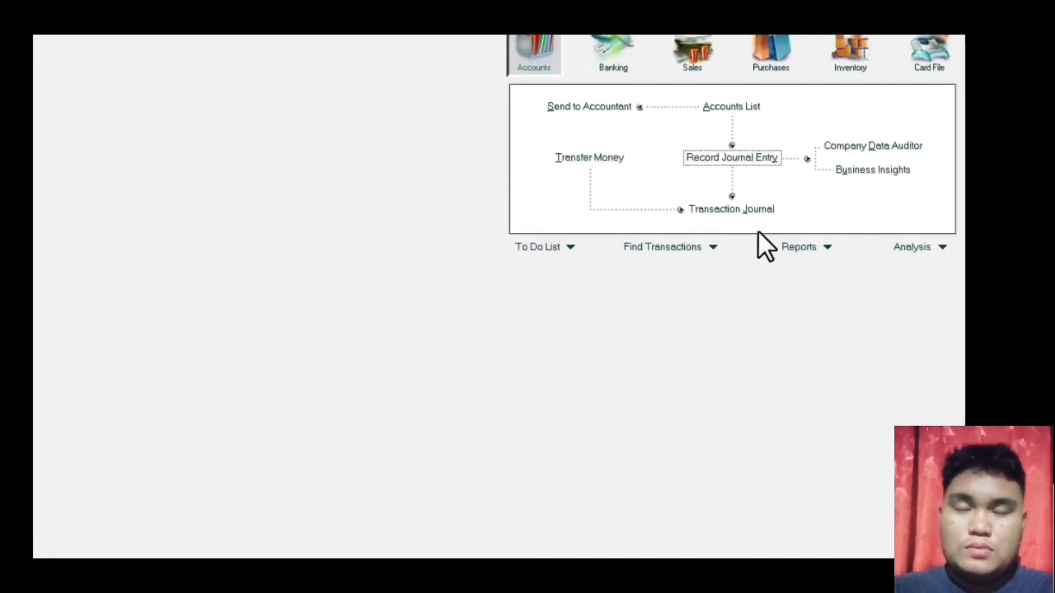
{"action": "left_click", "coordinate": [732, 214]}
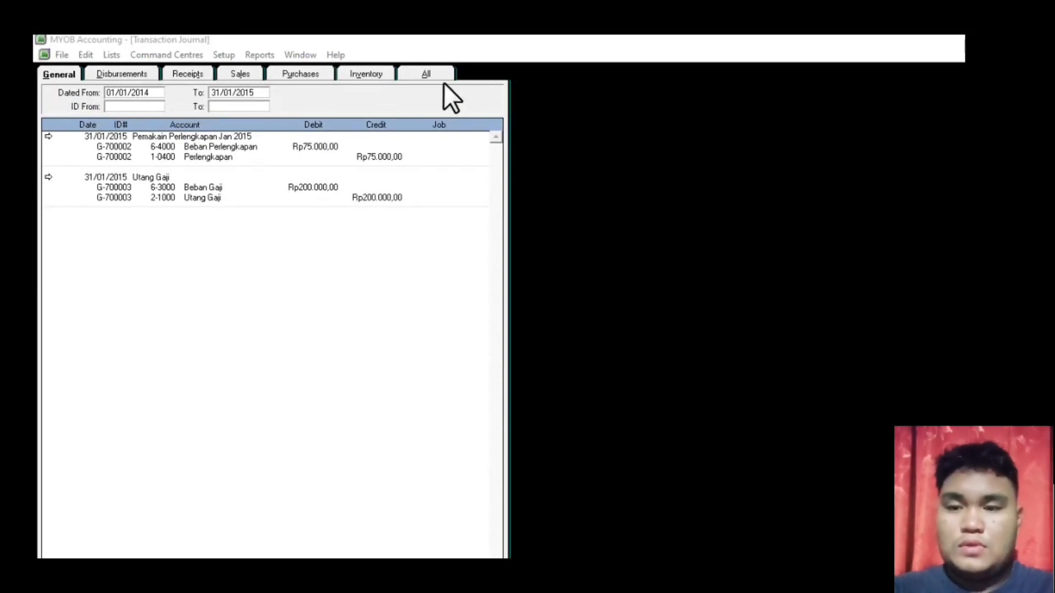
{"action": "left_click", "coordinate": [425, 71]}
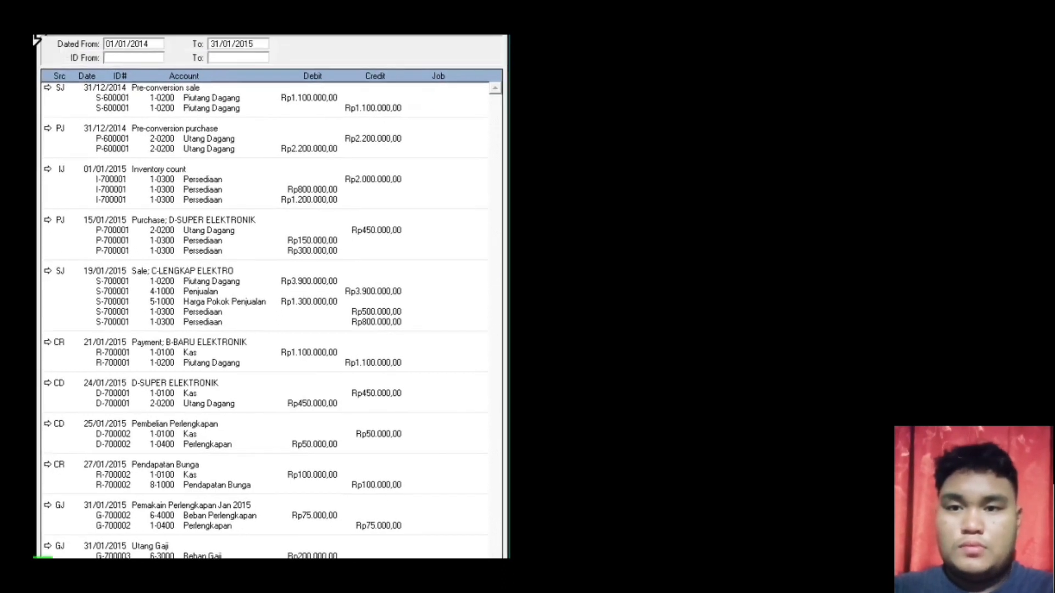
- Change the Transaction Journal's end date to 31/01/2020 and refresh the list
{"action": "left_click", "coordinate": [251, 78]}
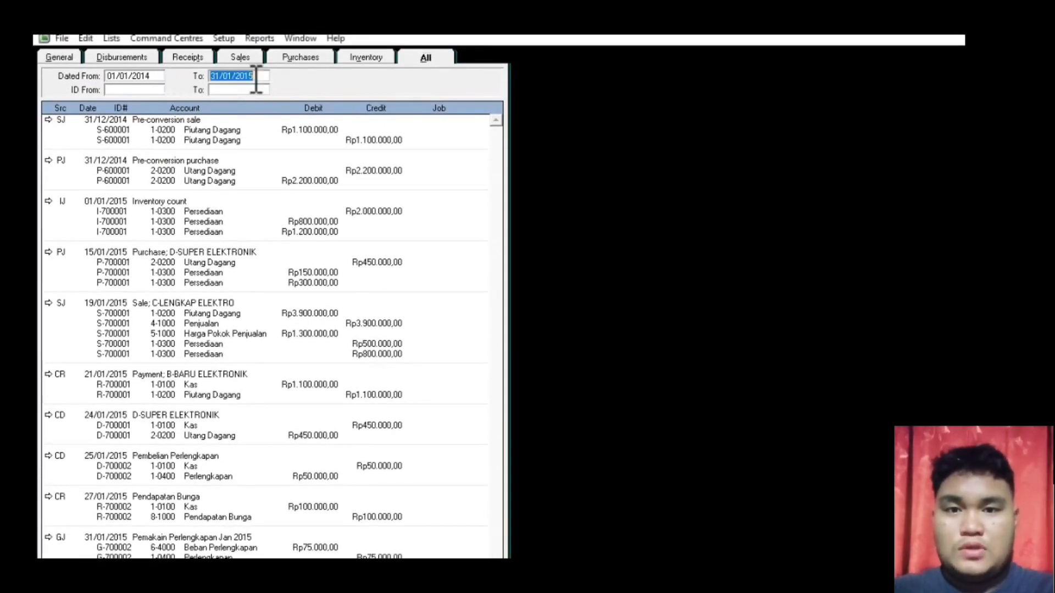
{"action": "left_click", "coordinate": [271, 77]}
{"action": "key", "text": "BackSpace"}
{"action": "key", "text": "BackSpace"}
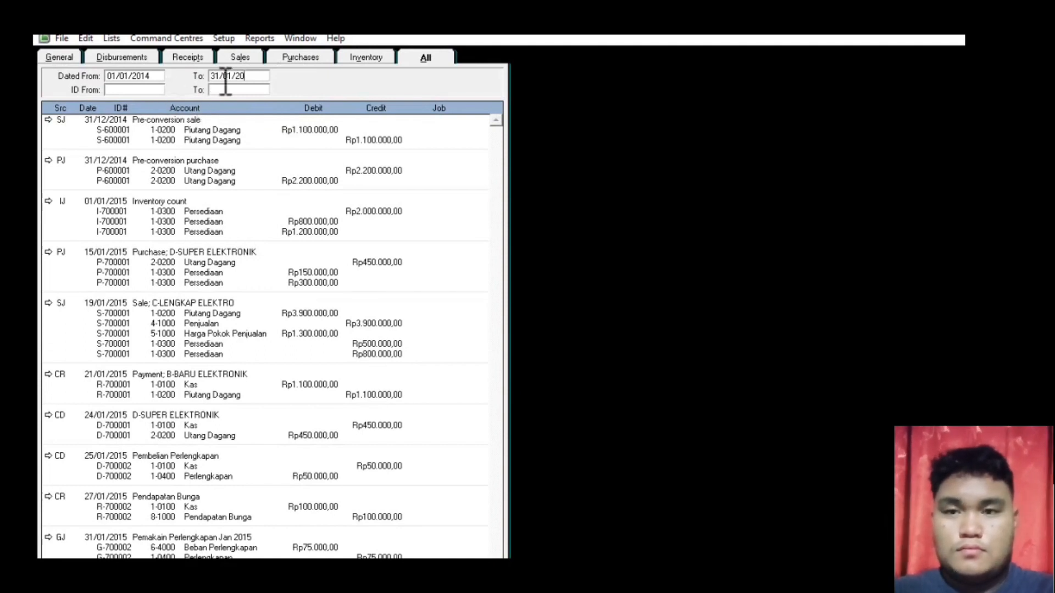
{"action": "type", "text": "20"}
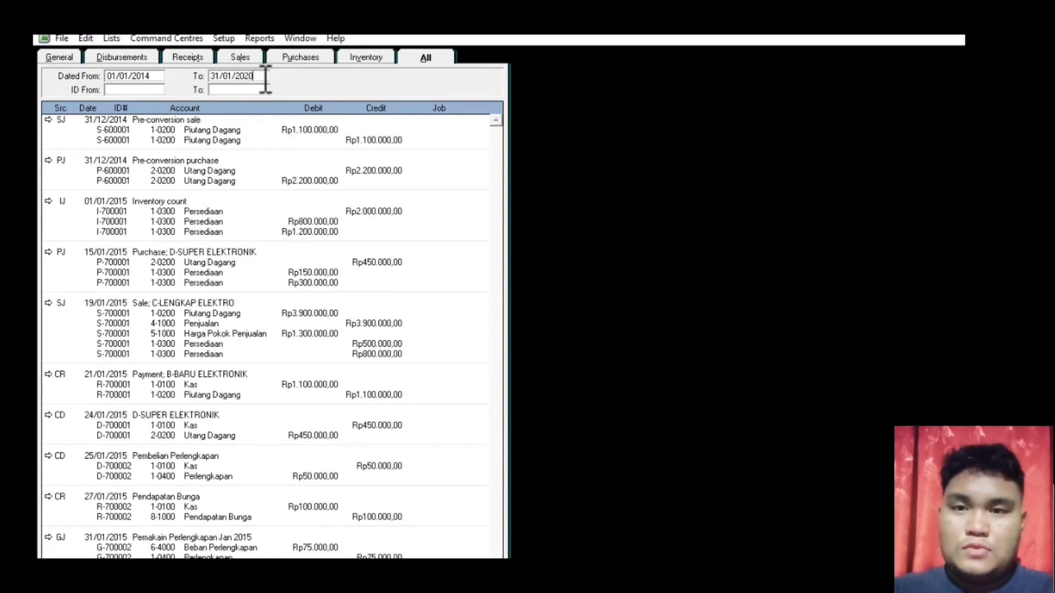
{"action": "key", "text": "Tab"}
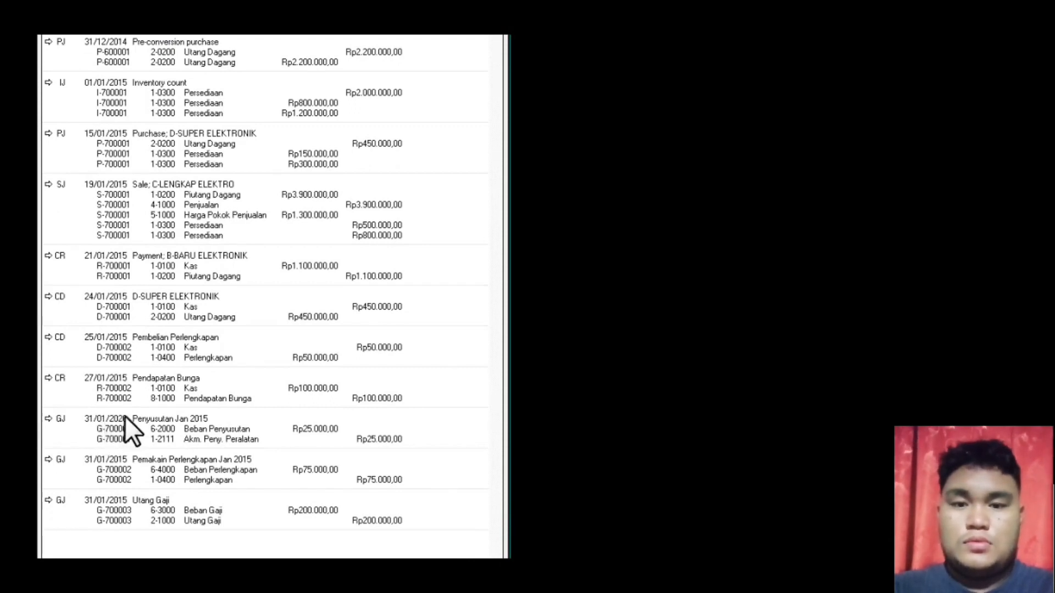
- Change the Penyusutan Jan 2015 entry's date from 31/01/2020 to 31/01/2015 and record it
{"action": "left_click", "coordinate": [47, 420]}
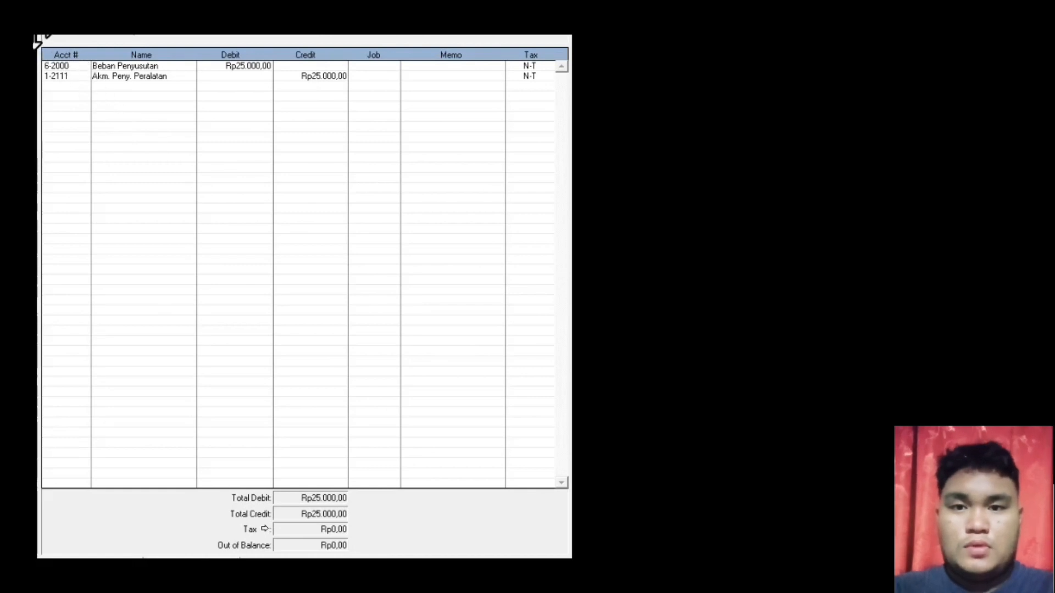
{"action": "left_click", "coordinate": [179, 149]}
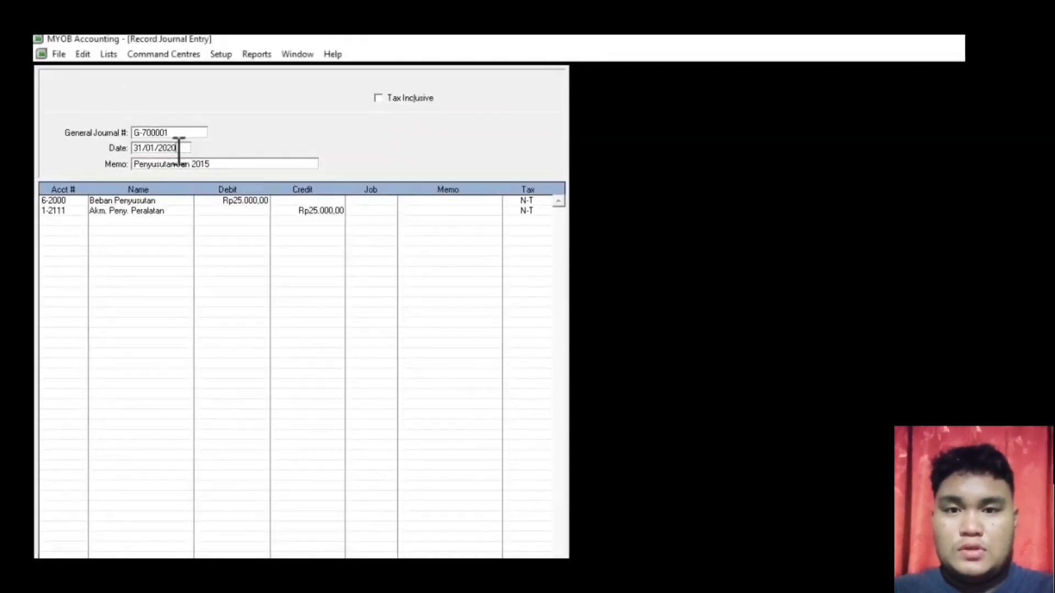
{"action": "key", "text": "BackSpace"}
{"action": "key", "text": "BackSpace"}
{"action": "type", "text": "15"}
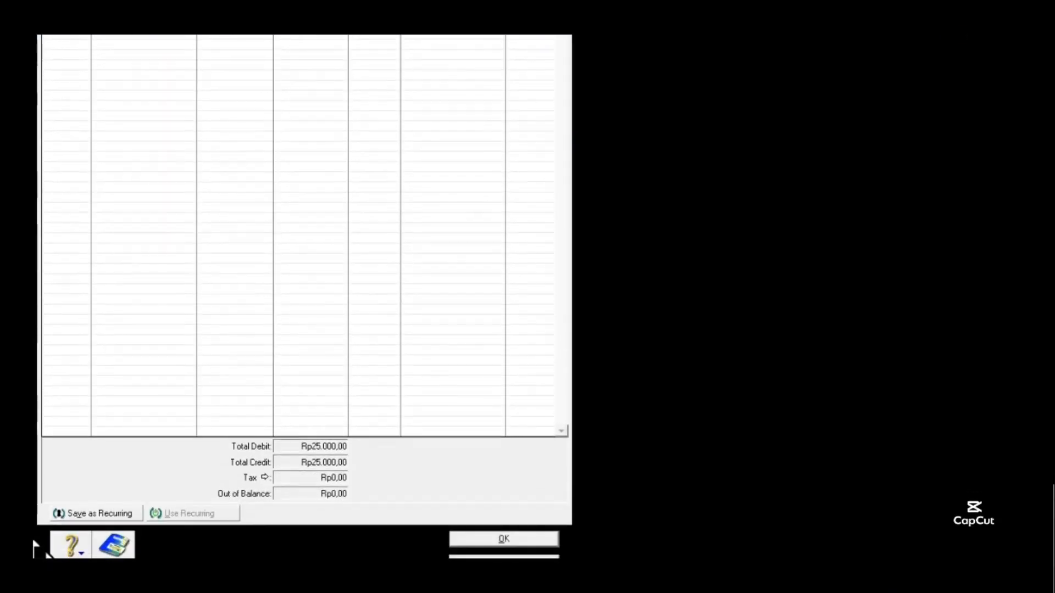
{"action": "left_click", "coordinate": [527, 544]}
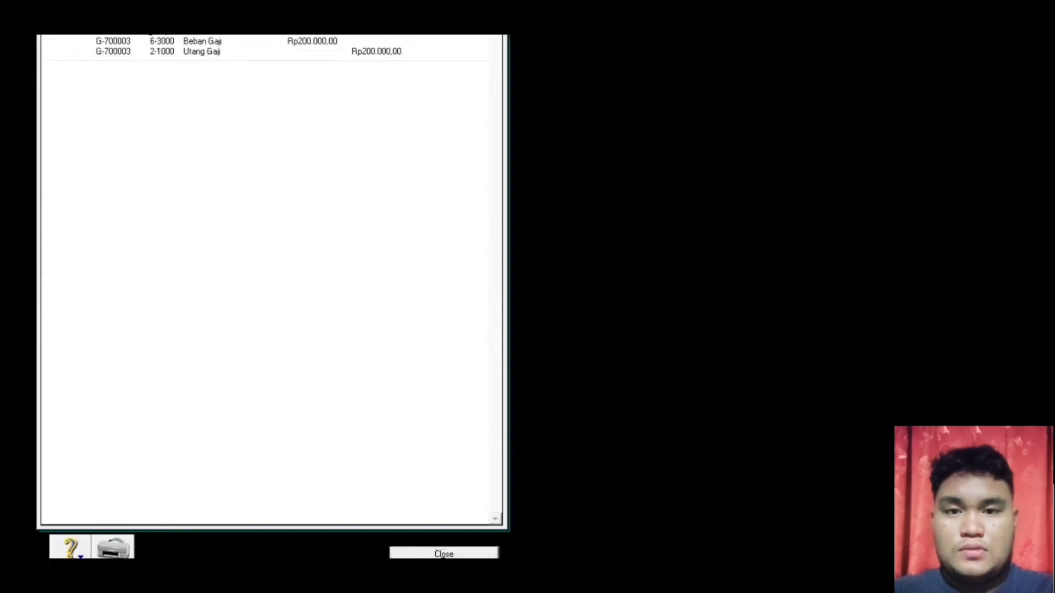
- Reopen the Transaction Journal to verify the entries, then close it
{"action": "left_click", "coordinate": [444, 554]}
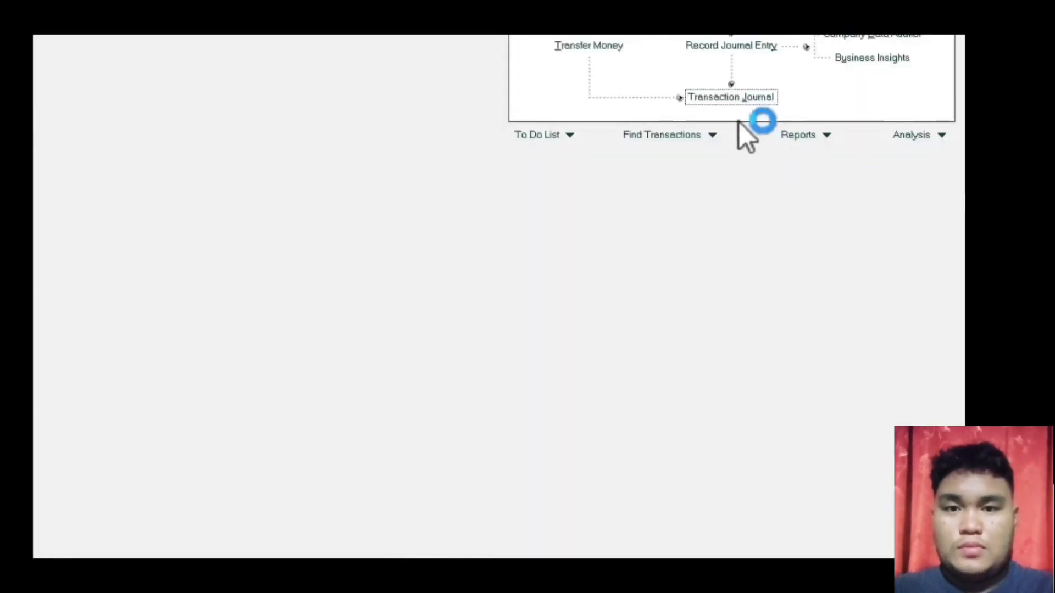
{"action": "left_click", "coordinate": [732, 98]}
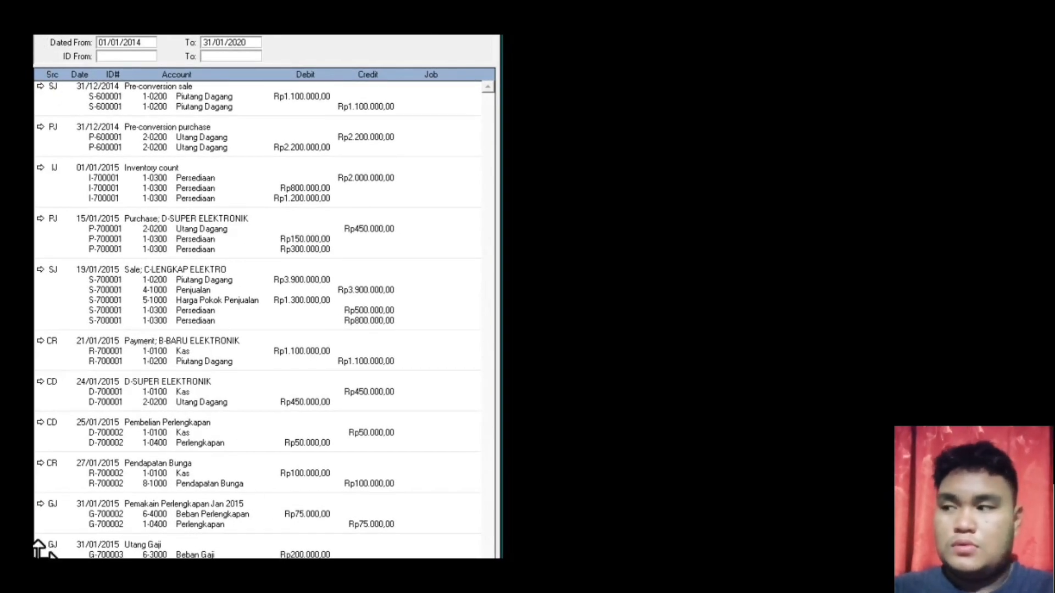
{"action": "key", "text": "Escape"}
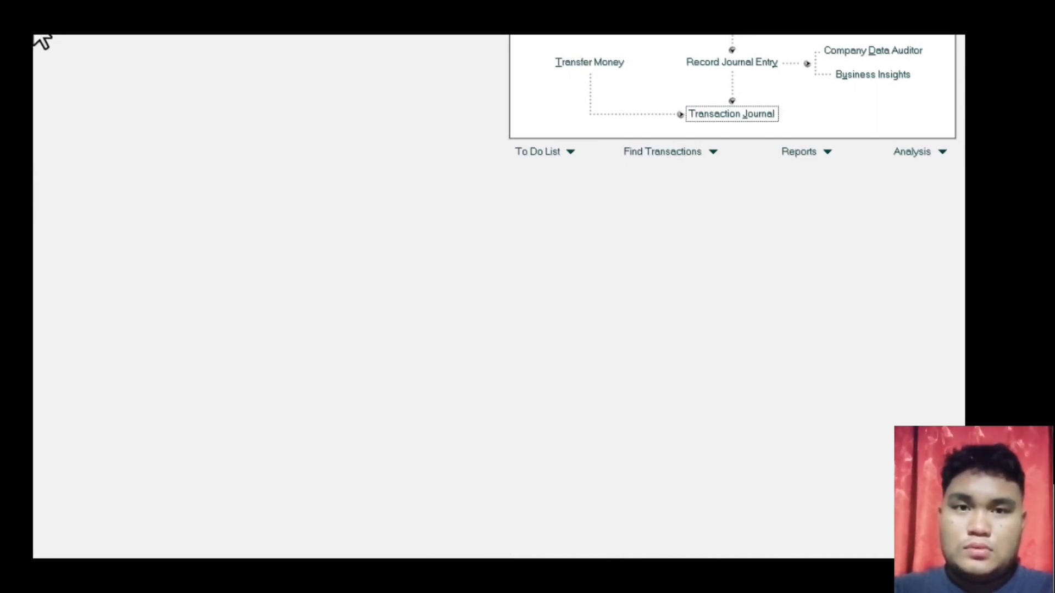
- Display the Income Statement [Accrual] for January to January 2015 from the Index to Reports
{"action": "left_click", "coordinate": [258, 53]}
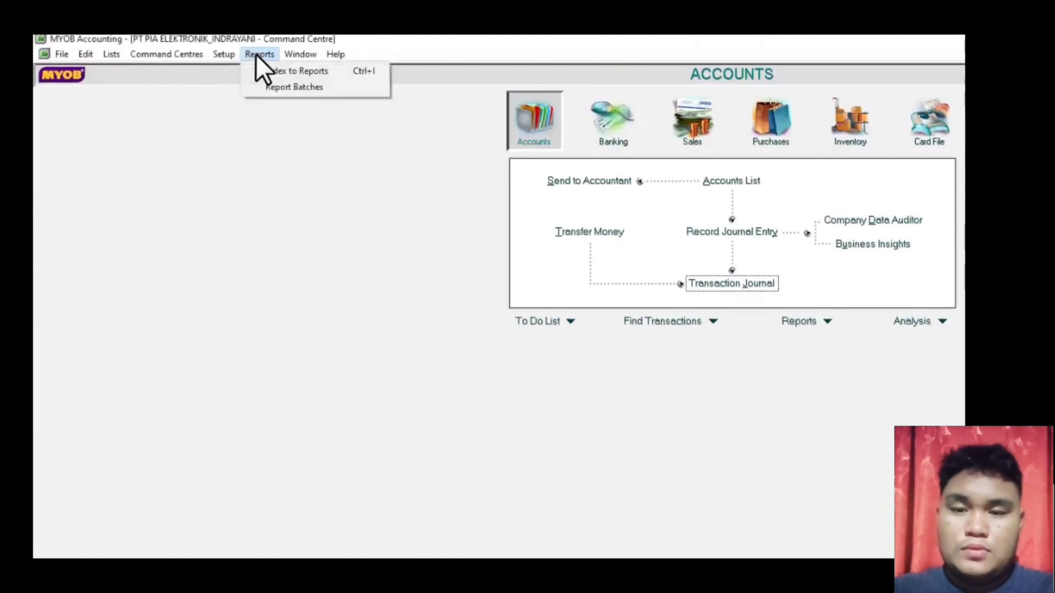
{"action": "left_click", "coordinate": [263, 70]}
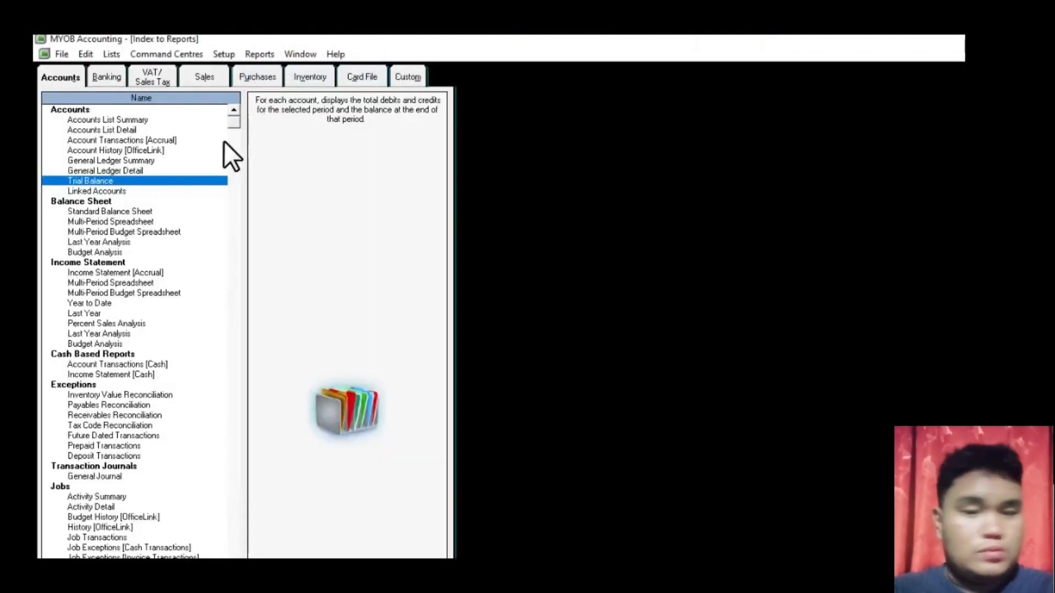
{"action": "left_click", "coordinate": [100, 273]}
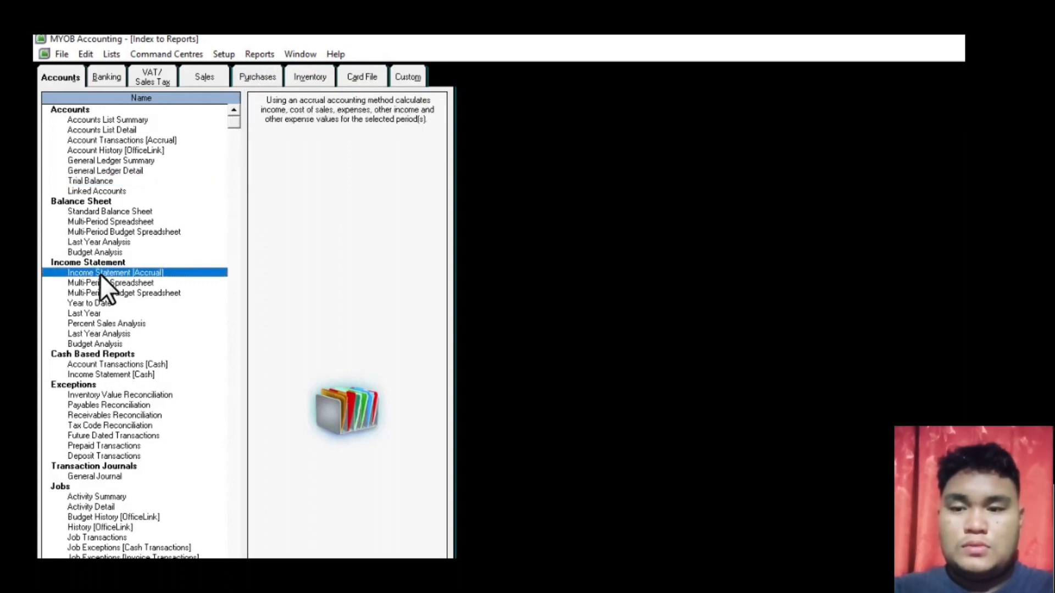
{"action": "double_click", "coordinate": [100, 273]}
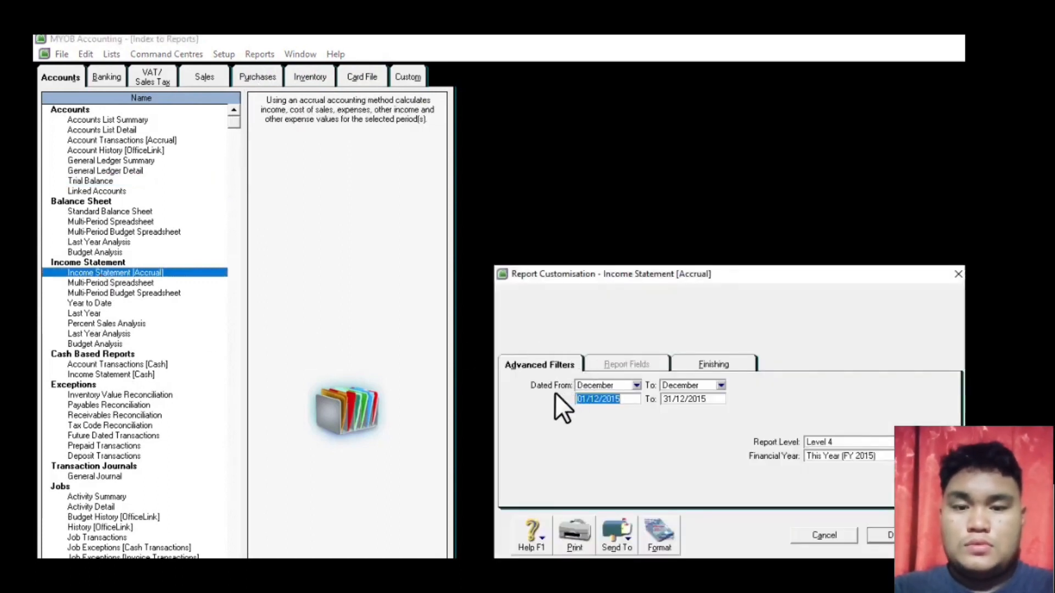
{"action": "left_click", "coordinate": [636, 385]}
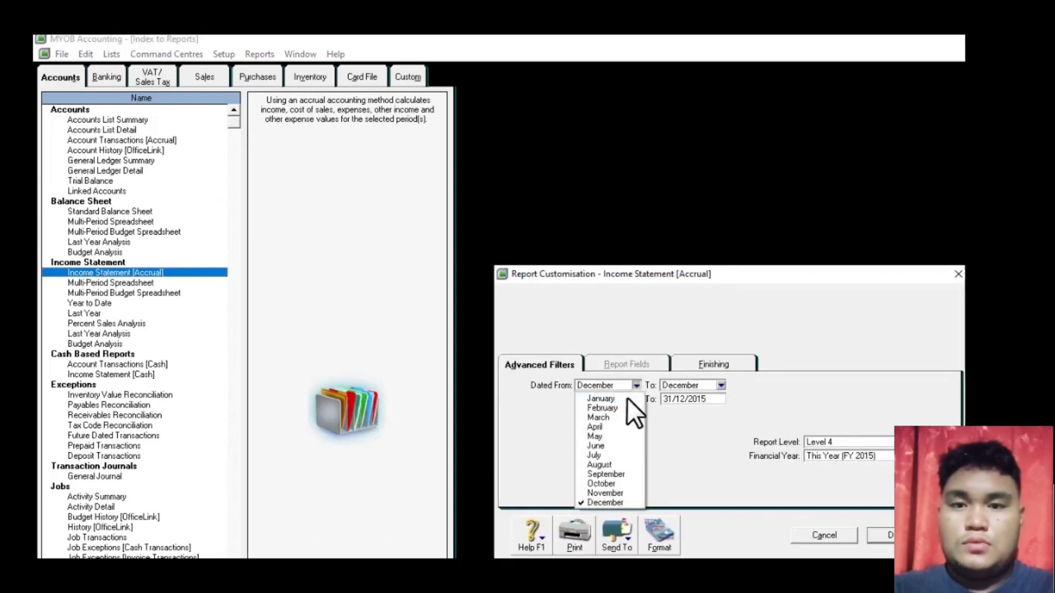
{"action": "left_click", "coordinate": [628, 398]}
{"action": "left_click", "coordinate": [719, 385]}
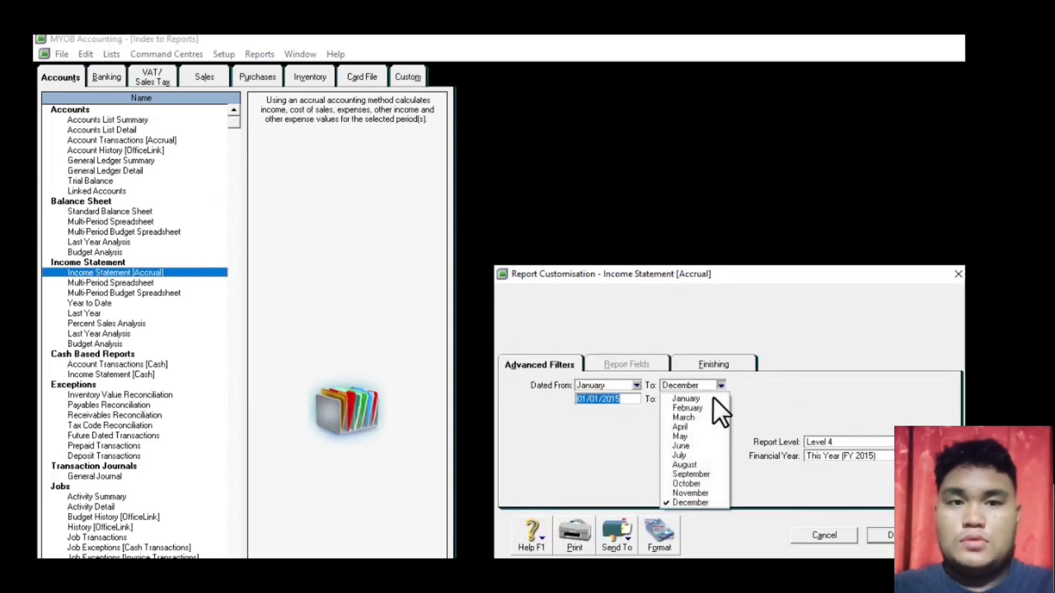
{"action": "left_click", "coordinate": [708, 398]}
{"action": "left_click", "coordinate": [901, 535]}
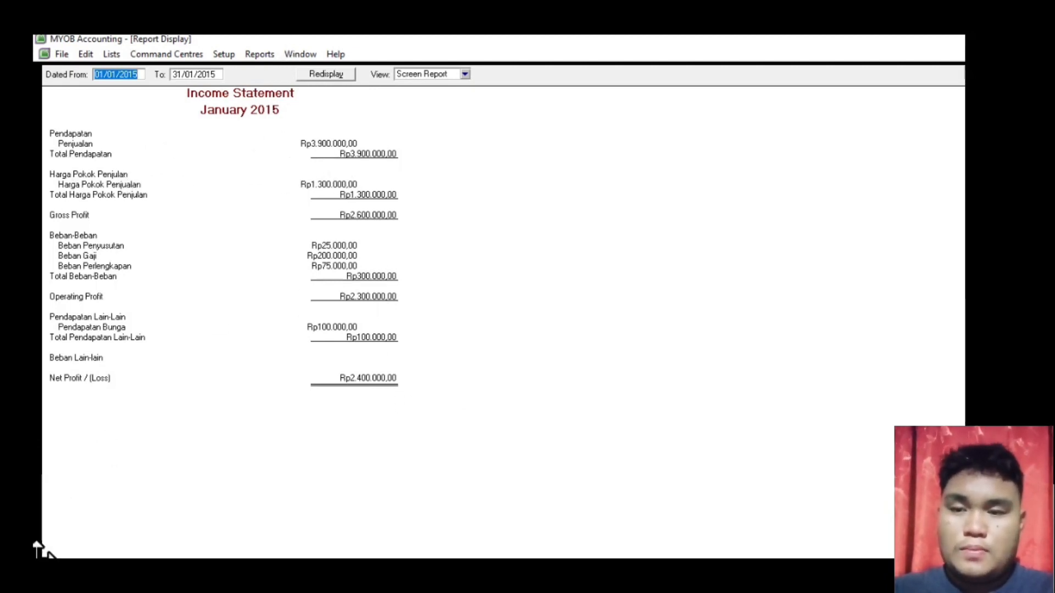
- Export the income statement as PDF 'Income Statement [Accrual]_PT PIA_INDRAYANI', then close the report
{"action": "left_click", "coordinate": [162, 513]}
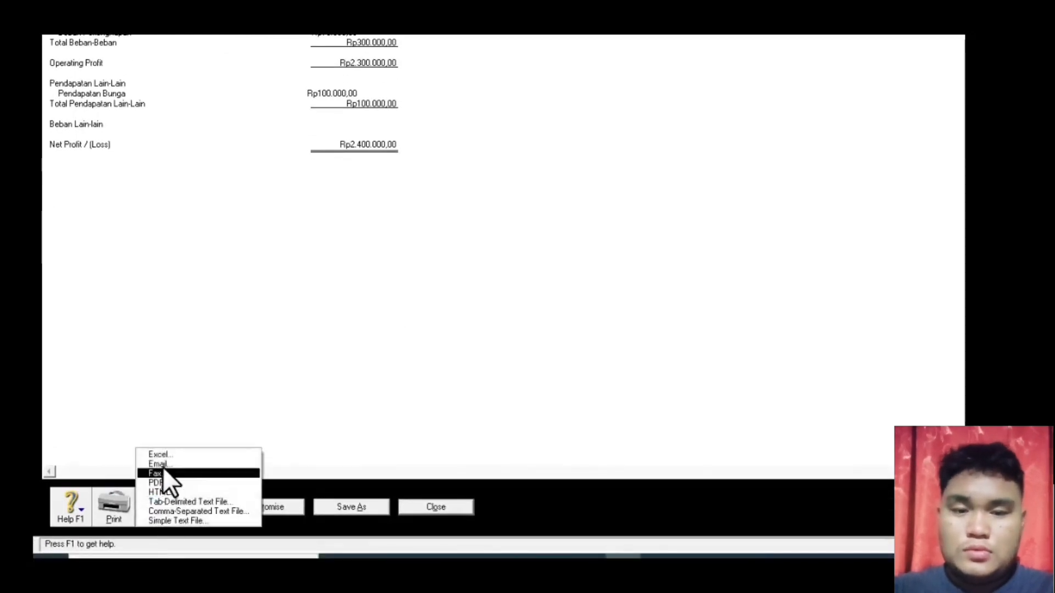
{"action": "left_click", "coordinate": [162, 481]}
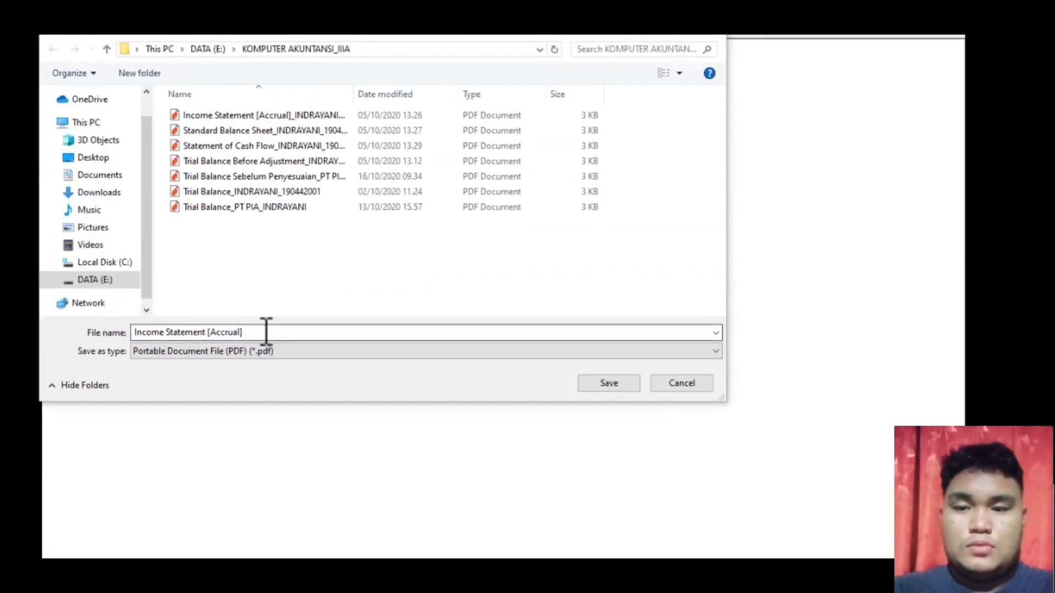
{"action": "left_click", "coordinate": [267, 274]}
{"action": "type", "text": "_P"}
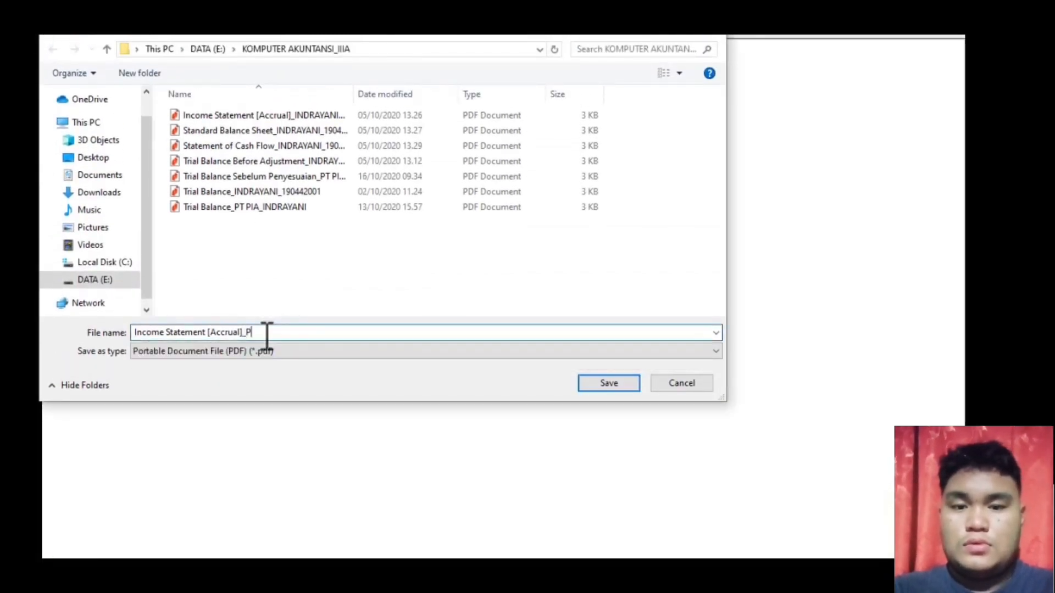
{"action": "type", "text": "T PIA"}
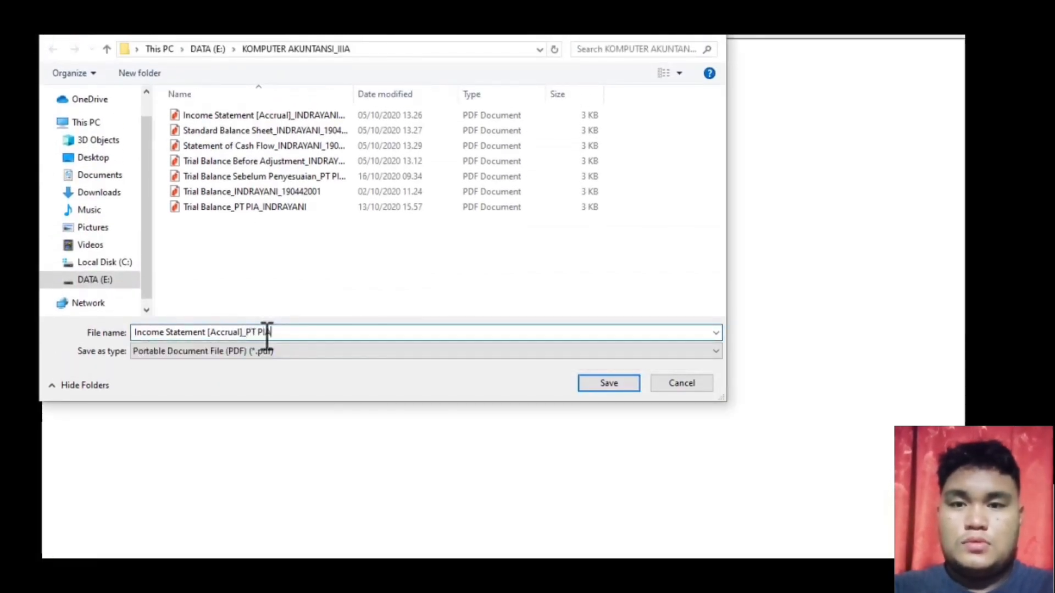
{"action": "type", "text": "_INDRAYANI"}
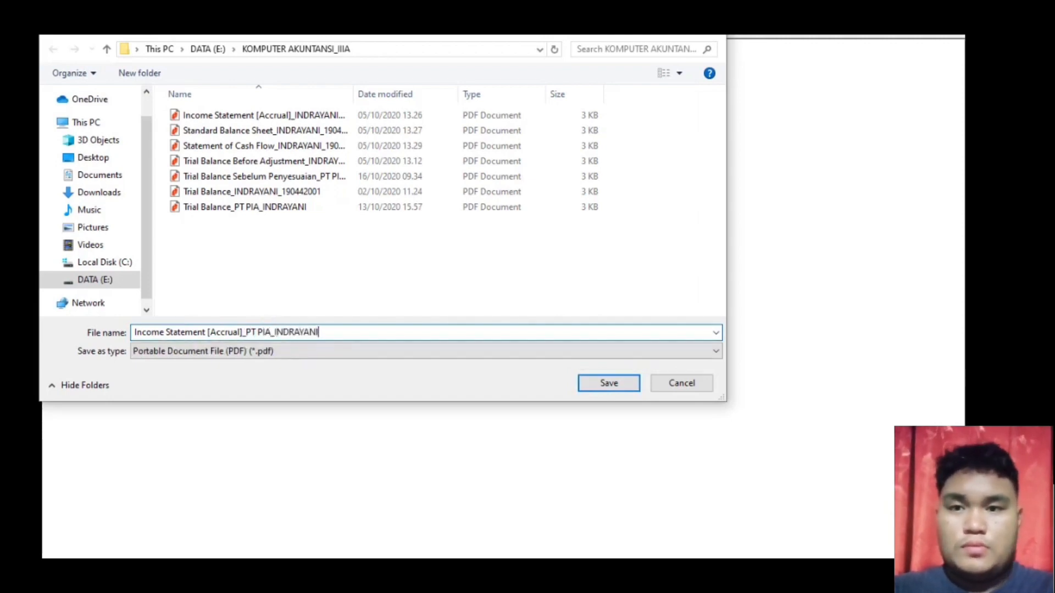
{"action": "left_click", "coordinate": [610, 383]}
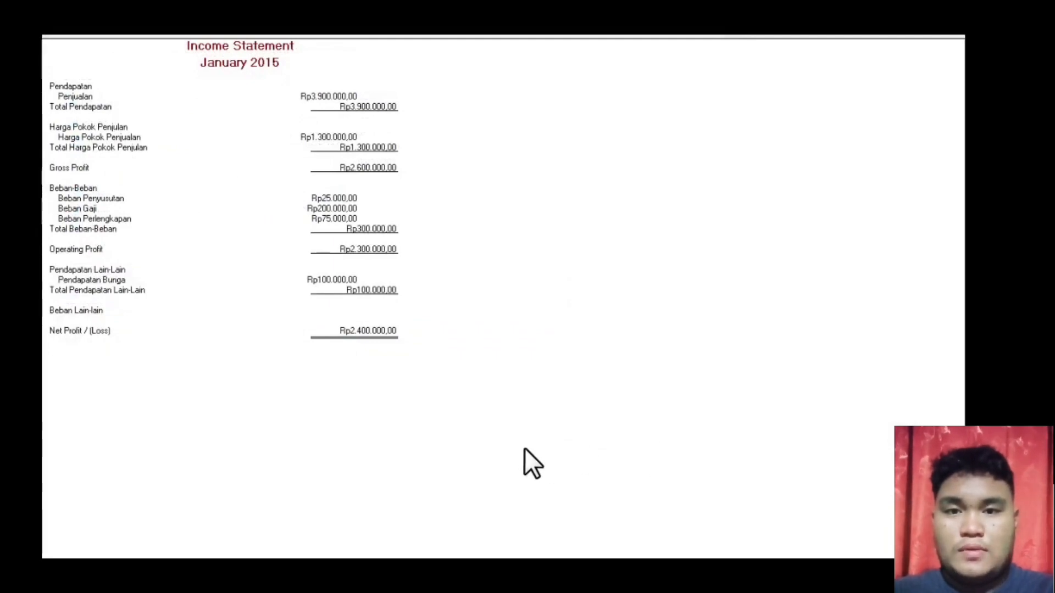
{"action": "key", "text": "Escape"}
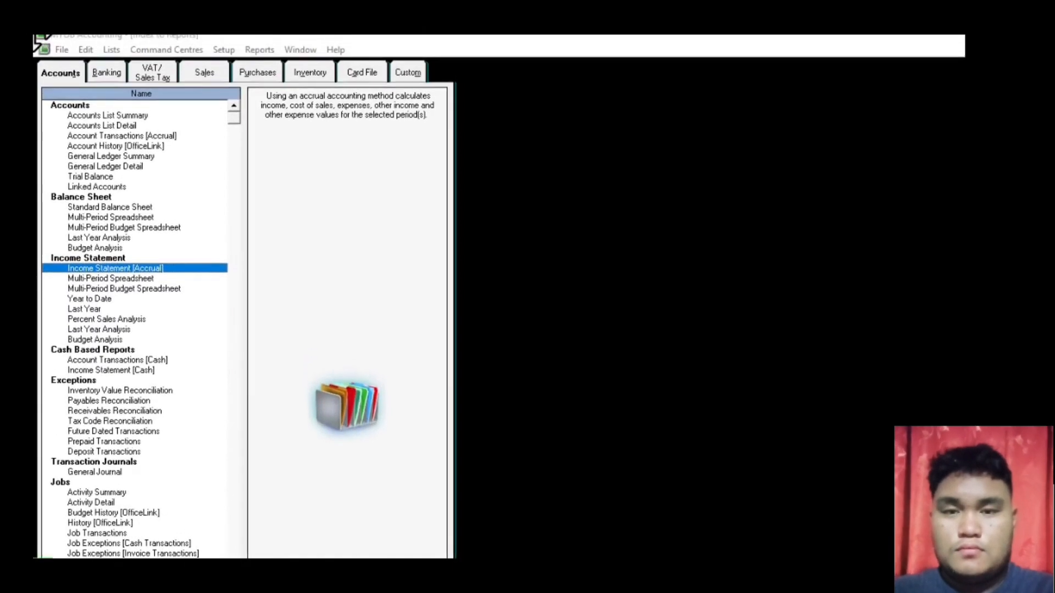
- Display the Standard Balance Sheet for January, as of 31/01/2015
{"action": "left_click", "coordinate": [100, 213]}
{"action": "double_click", "coordinate": [100, 213]}
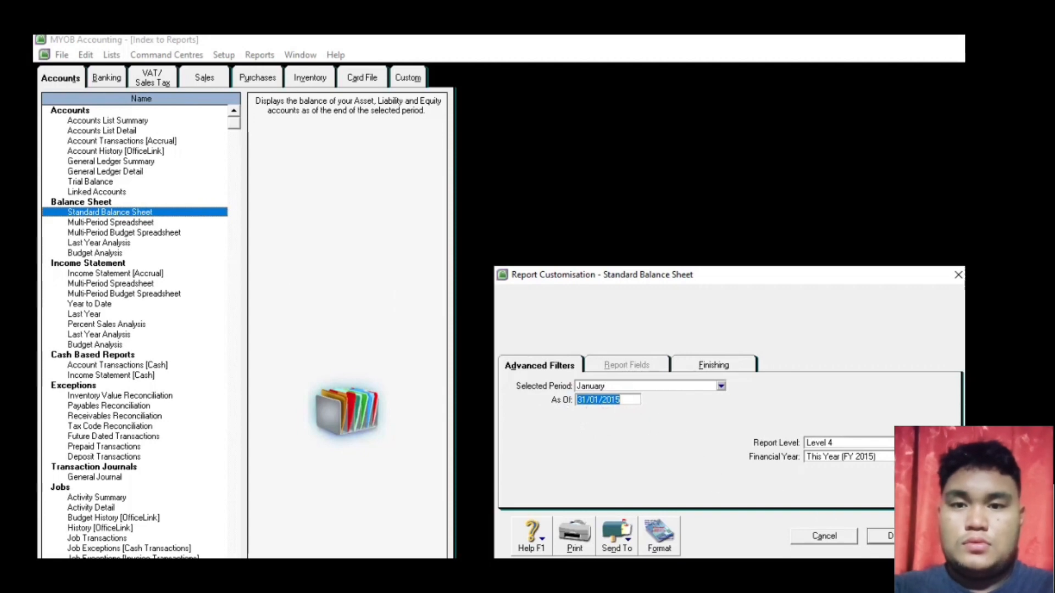
{"action": "left_click", "coordinate": [879, 535]}
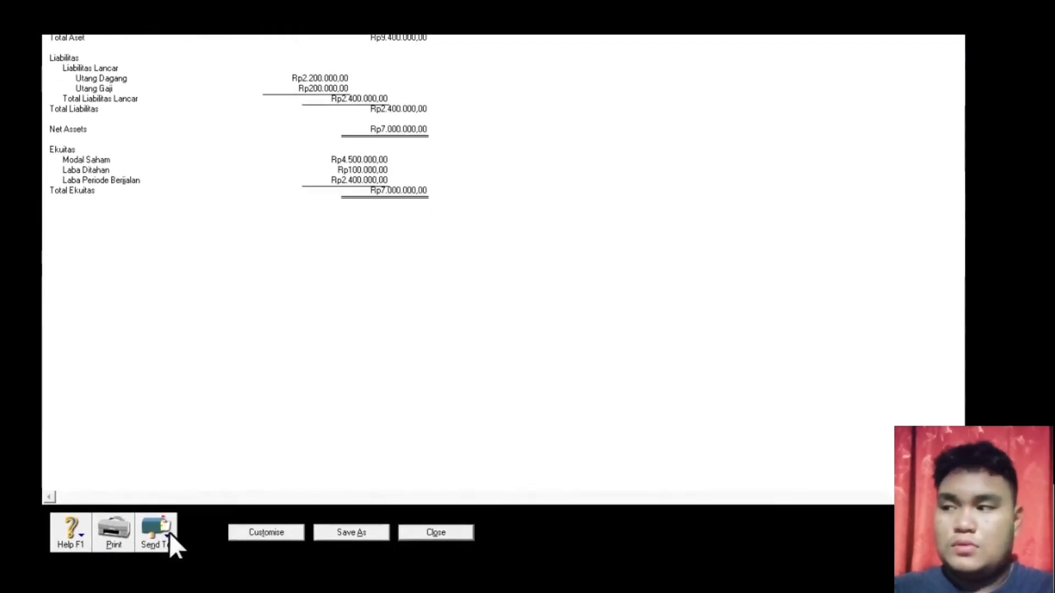
- Export the balance sheet as PDF 'Standard Balance Sheet_PT PIA_INDRAYANI', then close the report
{"action": "left_click", "coordinate": [170, 533]}
{"action": "left_click", "coordinate": [161, 507]}
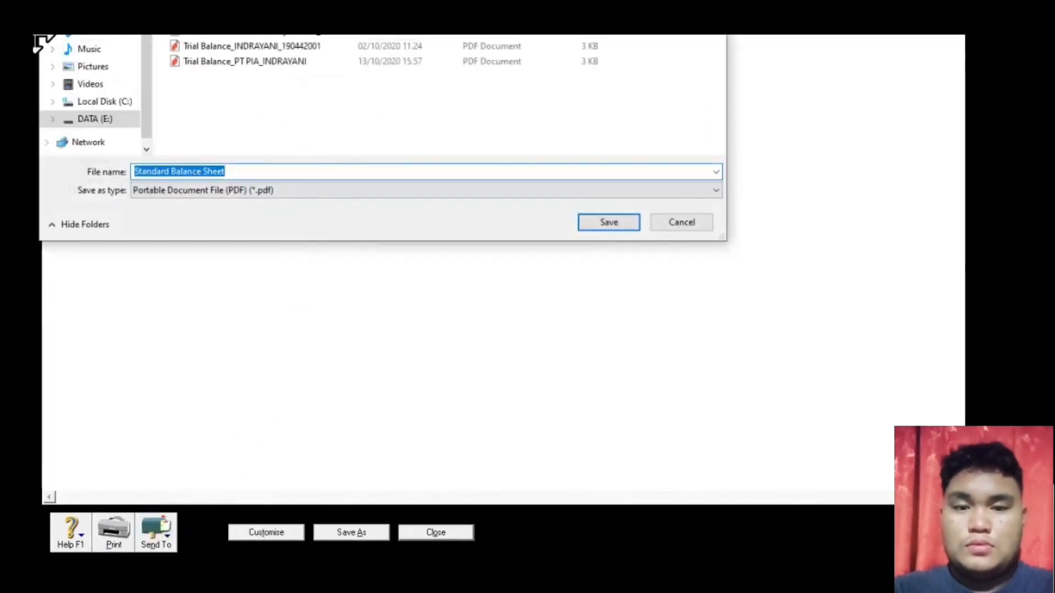
{"action": "left_click_drag", "start_coordinate": [38, 43], "coordinate": [38, 44]}
{"action": "left_click", "coordinate": [230, 378]}
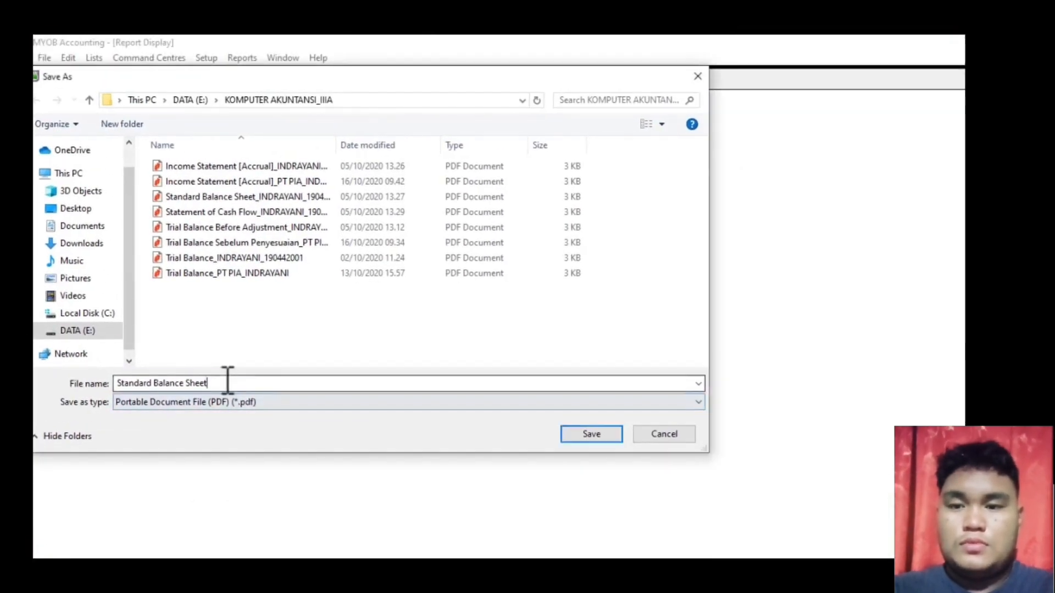
{"action": "type", "text": "_P"}
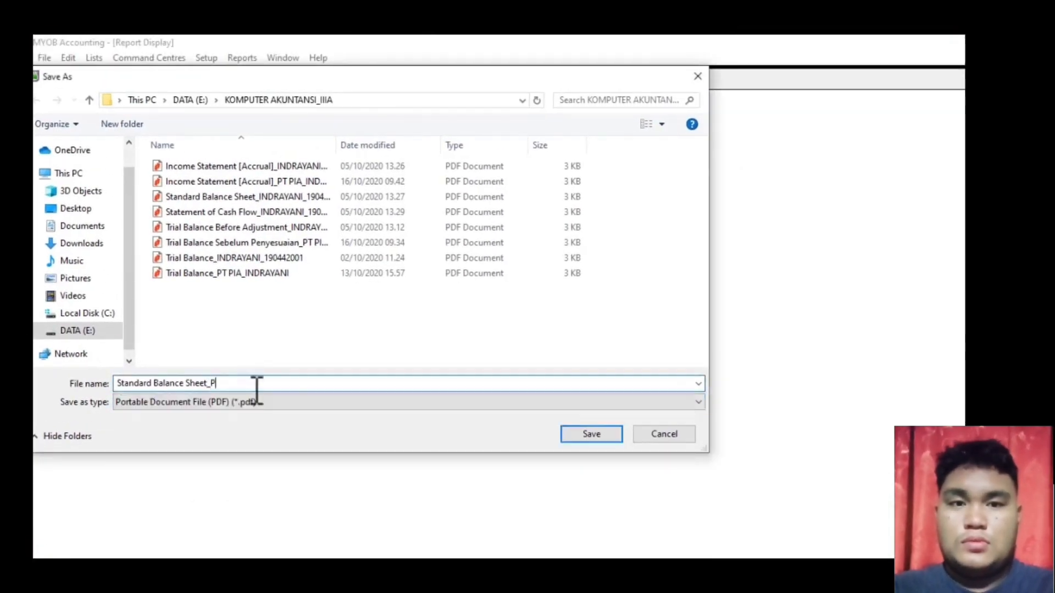
{"action": "type", "text": "T PIA_"}
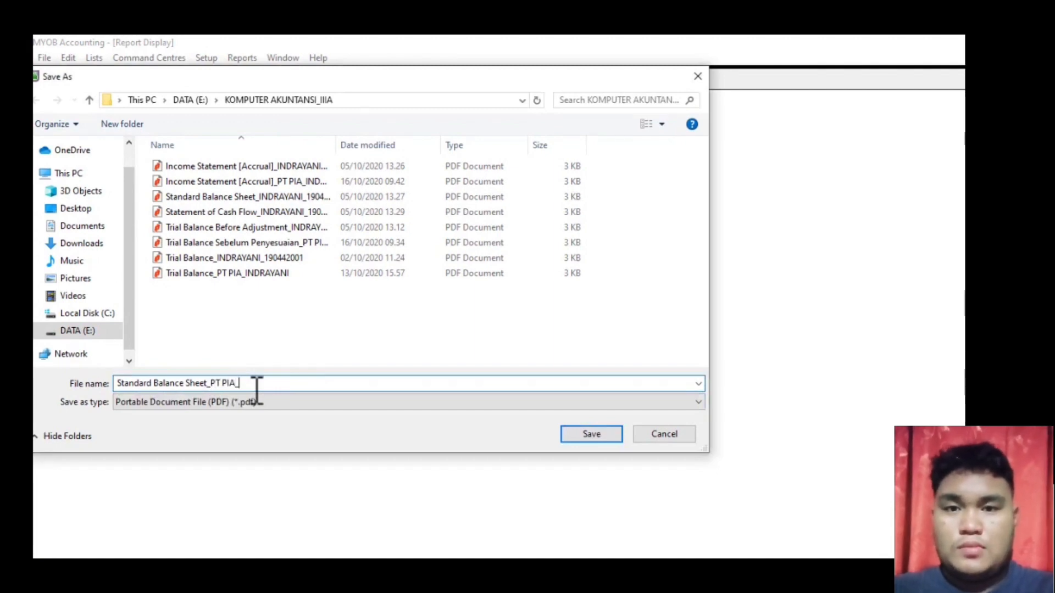
{"action": "type", "text": "INDRAYANI"}
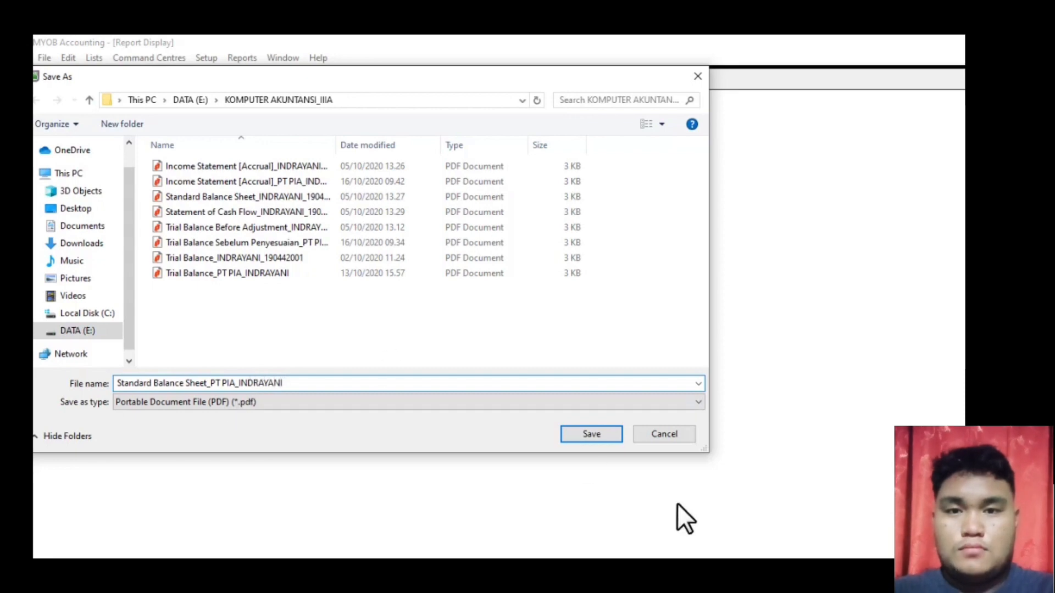
{"action": "left_click", "coordinate": [608, 436]}
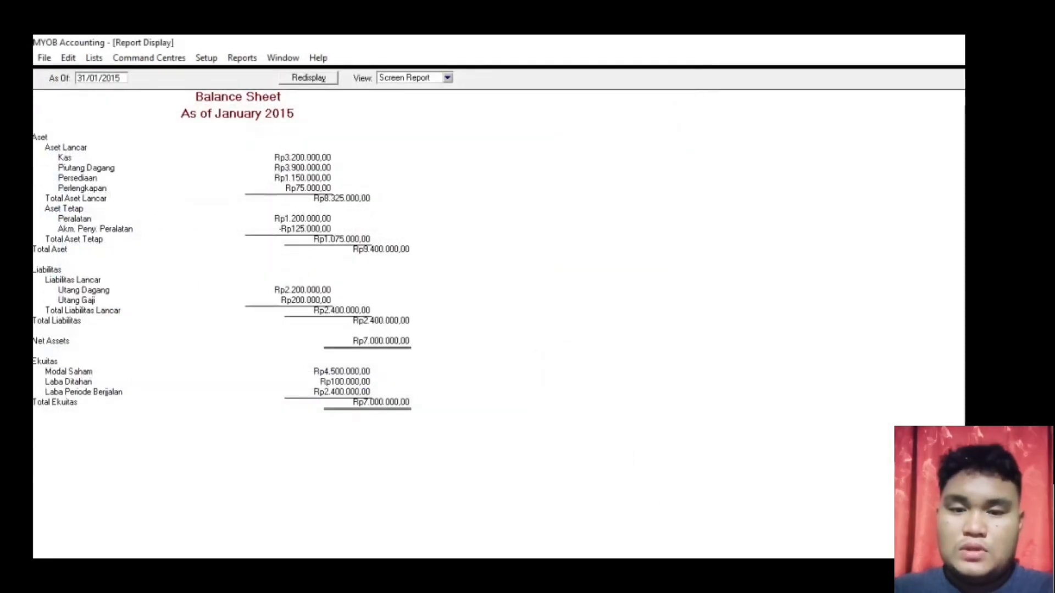
{"action": "key", "text": "Escape"}
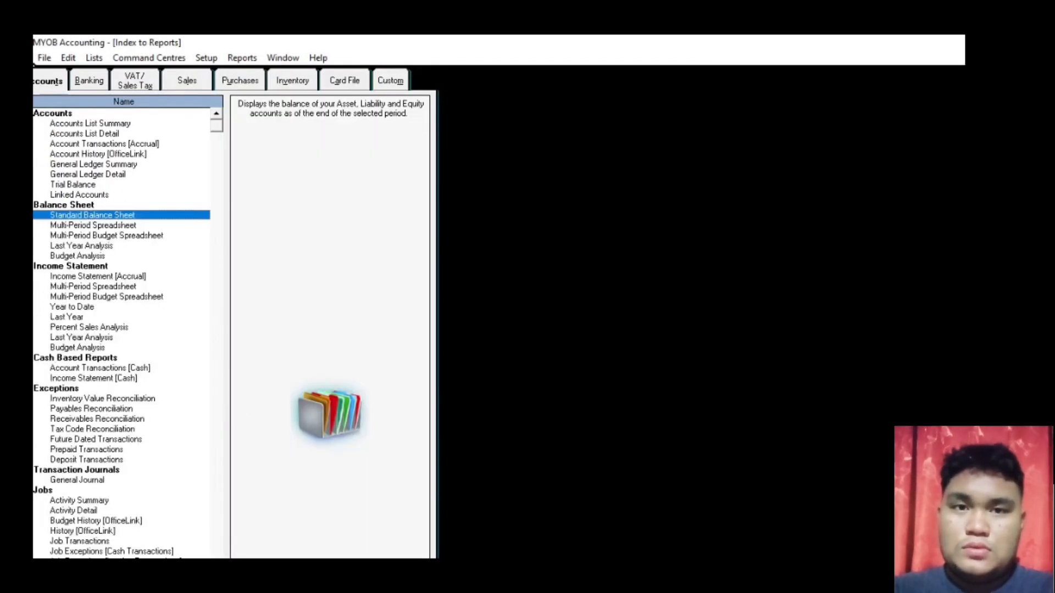
- Display the Banking report Statement of Cash Flow for January to January
{"action": "key", "text": "alt+Tab"}
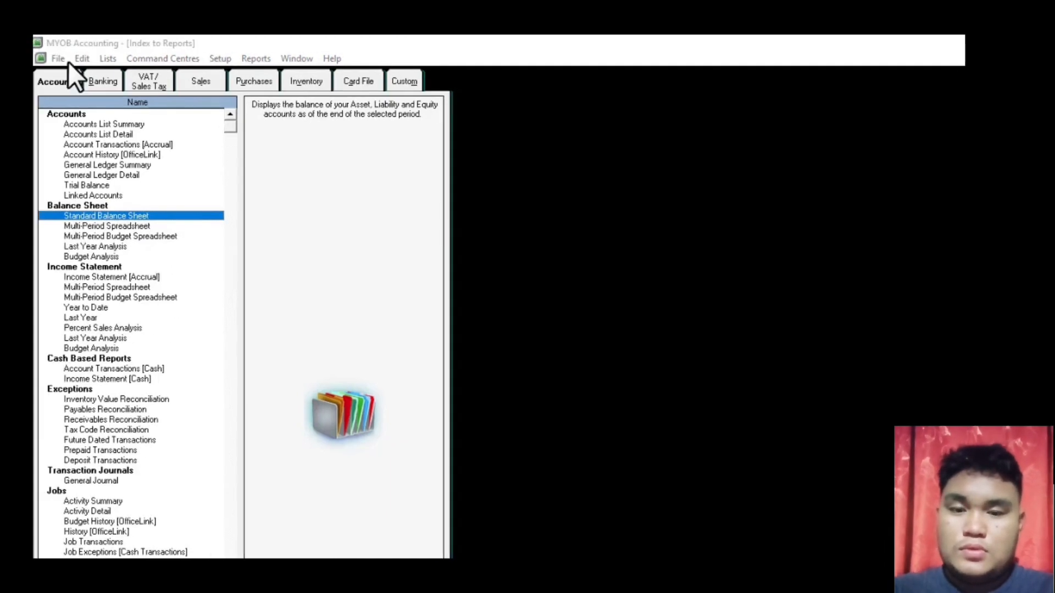
{"action": "left_click", "coordinate": [104, 82]}
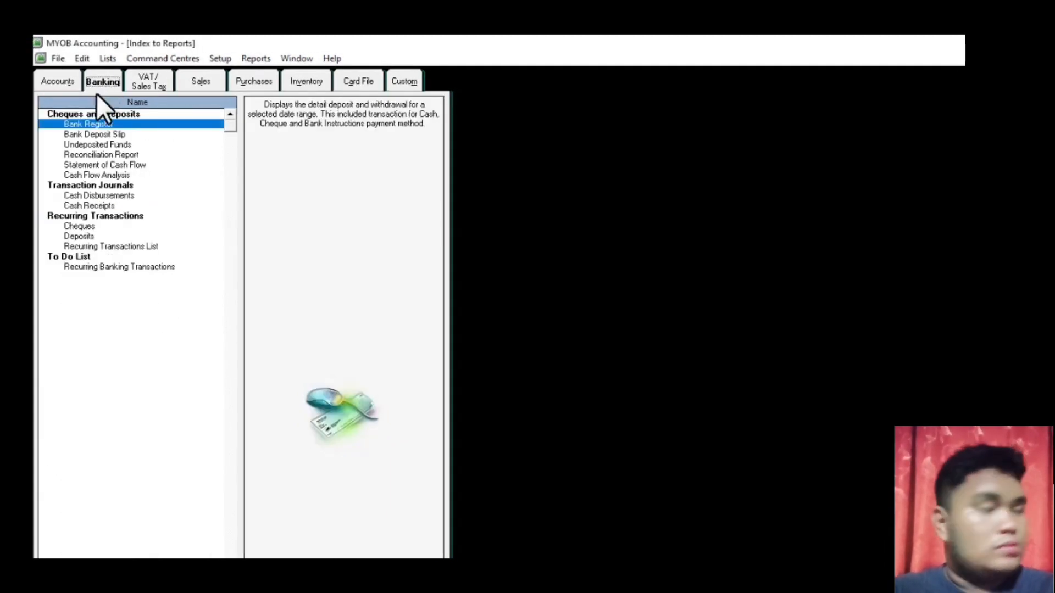
{"action": "double_click", "coordinate": [109, 166]}
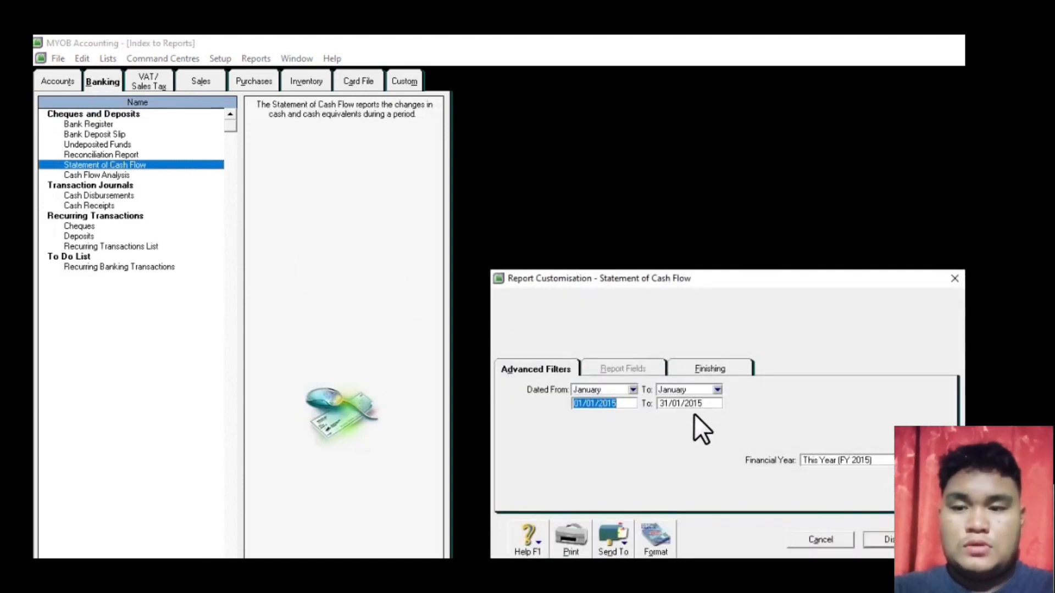
{"action": "left_click", "coordinate": [881, 540]}
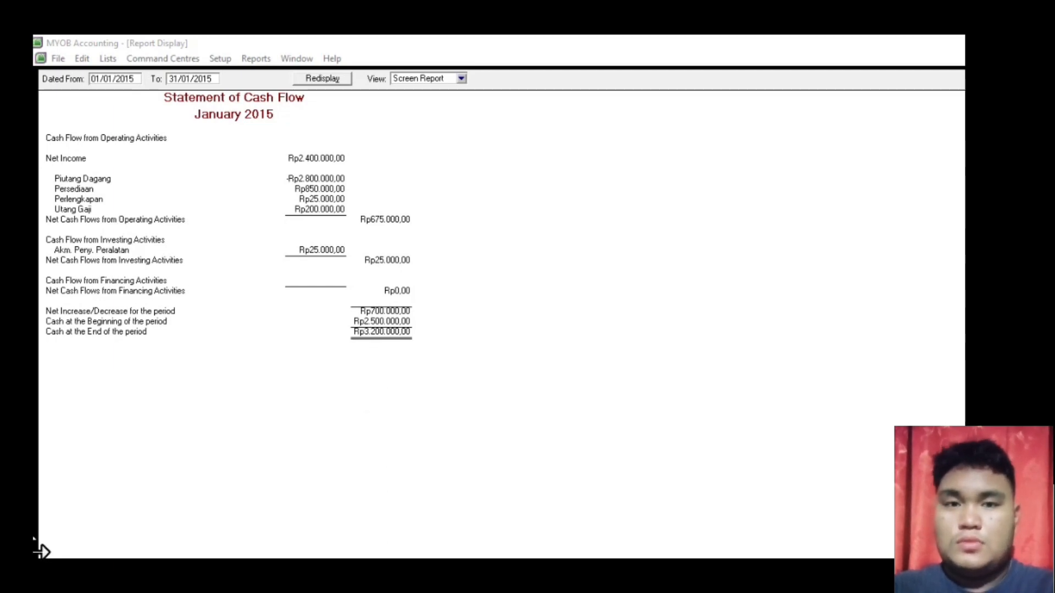
{"action": "left_click", "coordinate": [167, 502]}
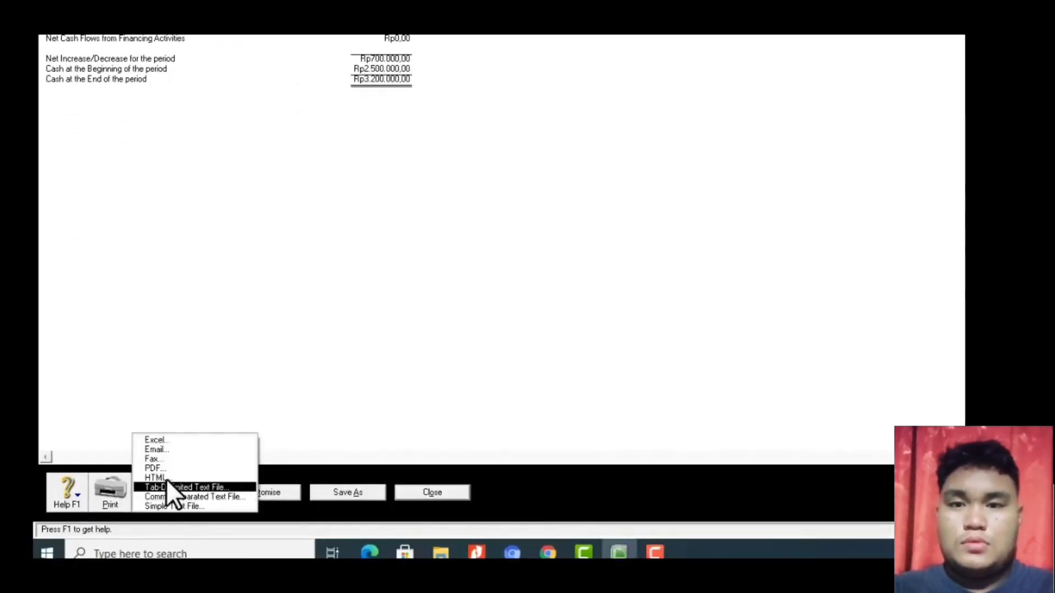
{"action": "left_click", "coordinate": [163, 467]}
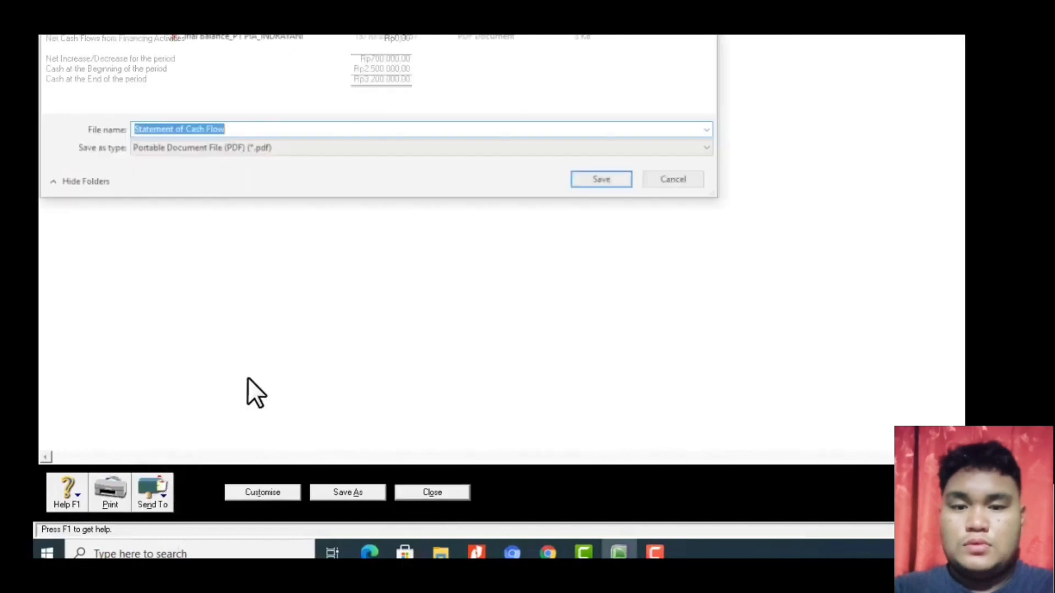
{"action": "left_click", "coordinate": [252, 132]}
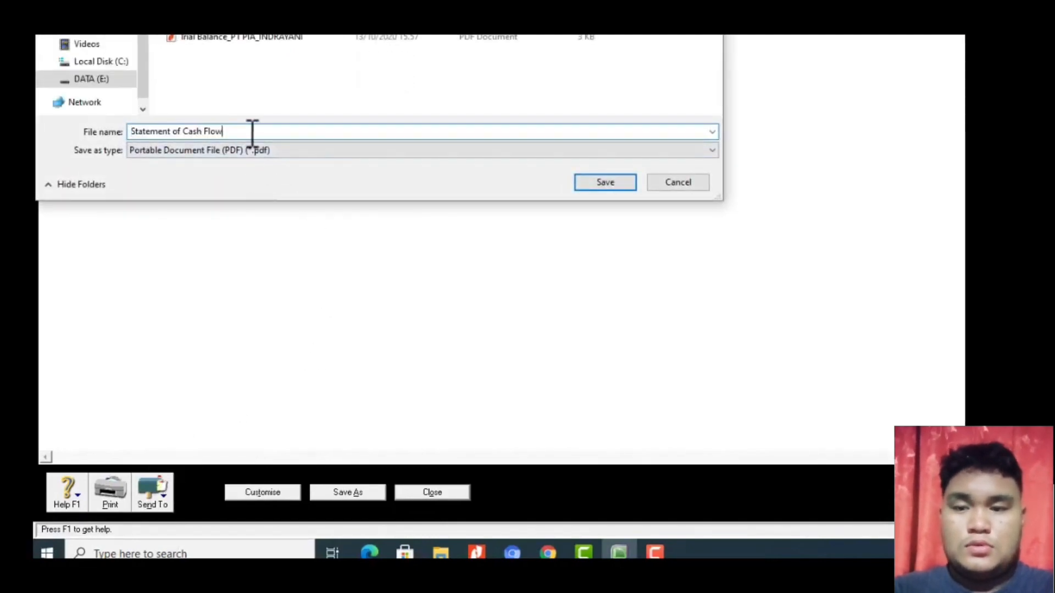
{"action": "type", "text": "_PT PIA"}
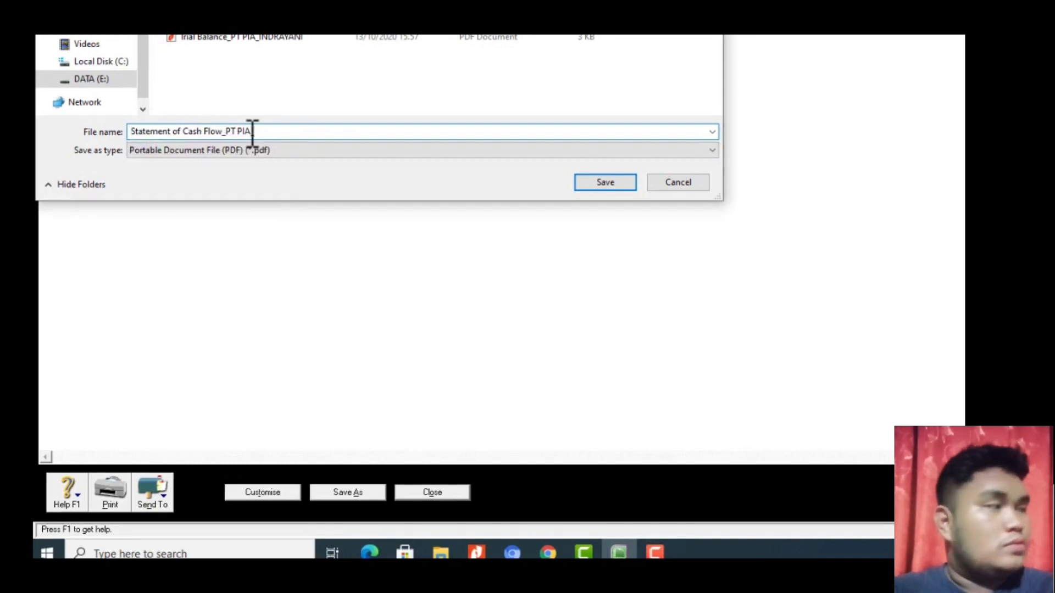
{"action": "type", "text": "_INDRAYANI"}
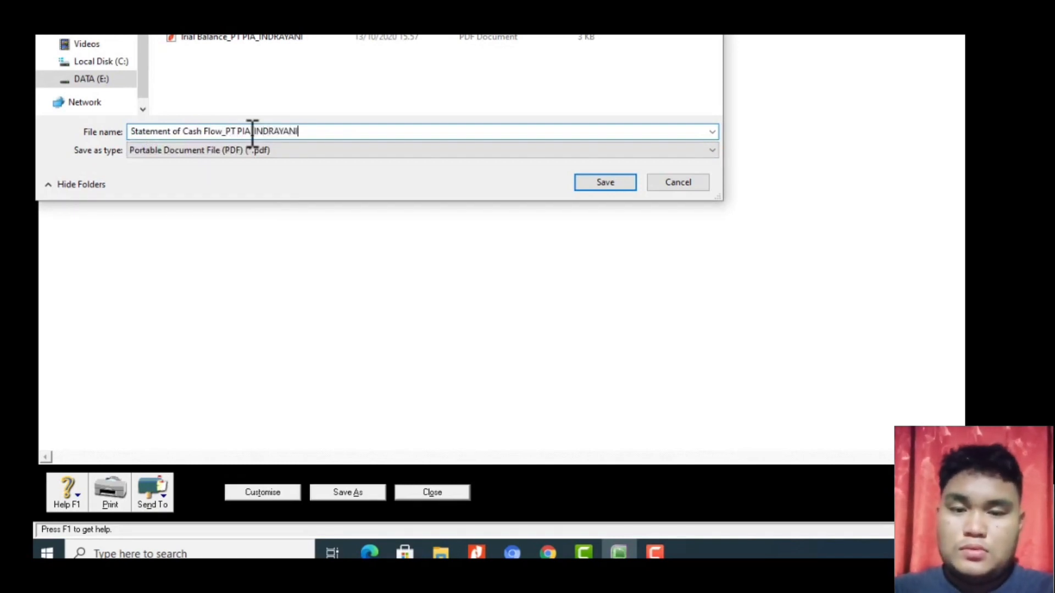
{"action": "left_click", "coordinate": [595, 186]}
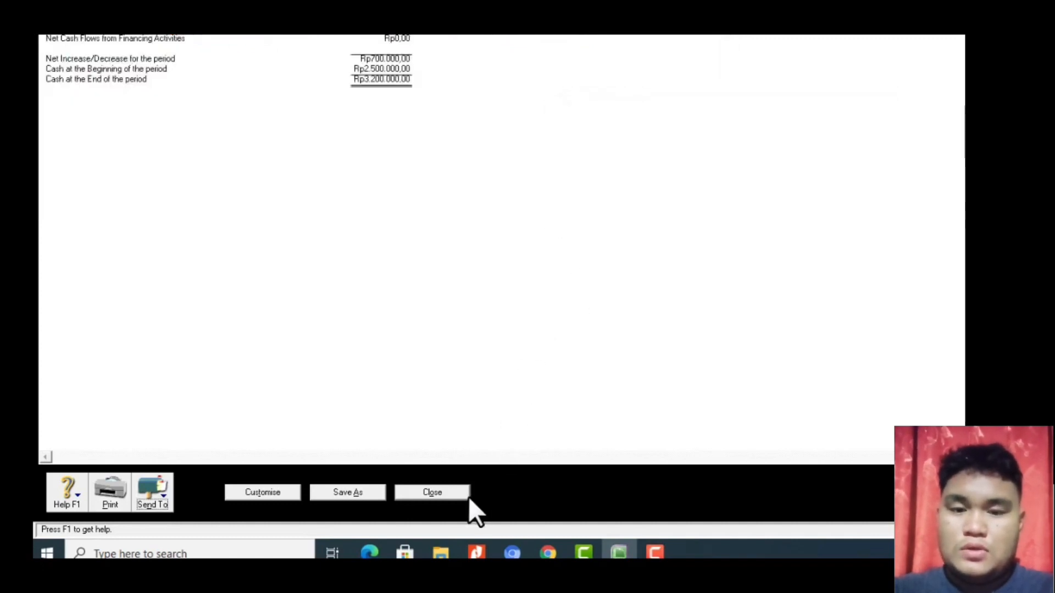
{"action": "left_click", "coordinate": [453, 494]}
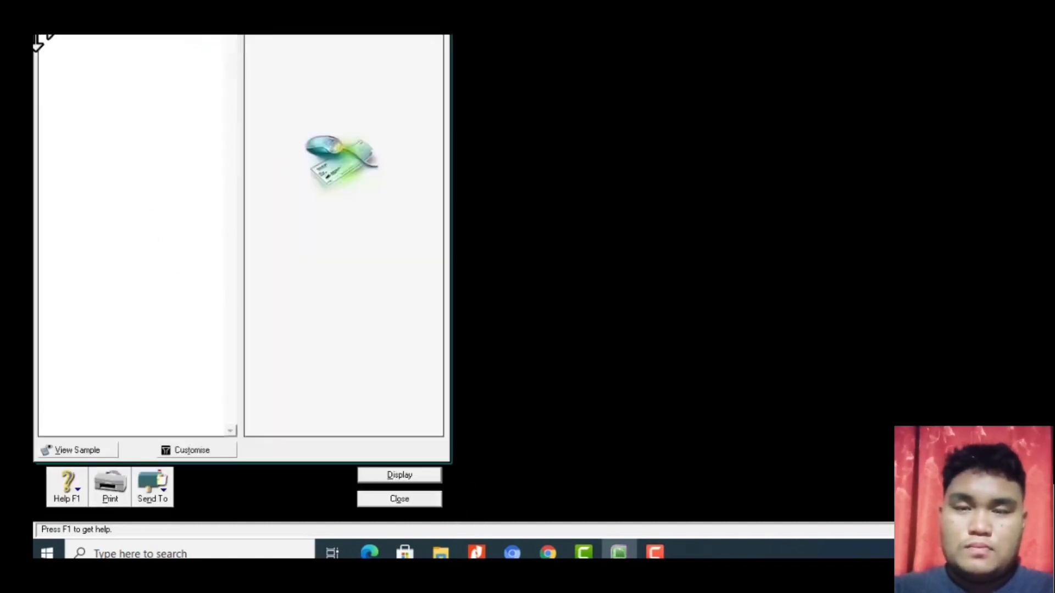
{"action": "key", "text": "Escape"}
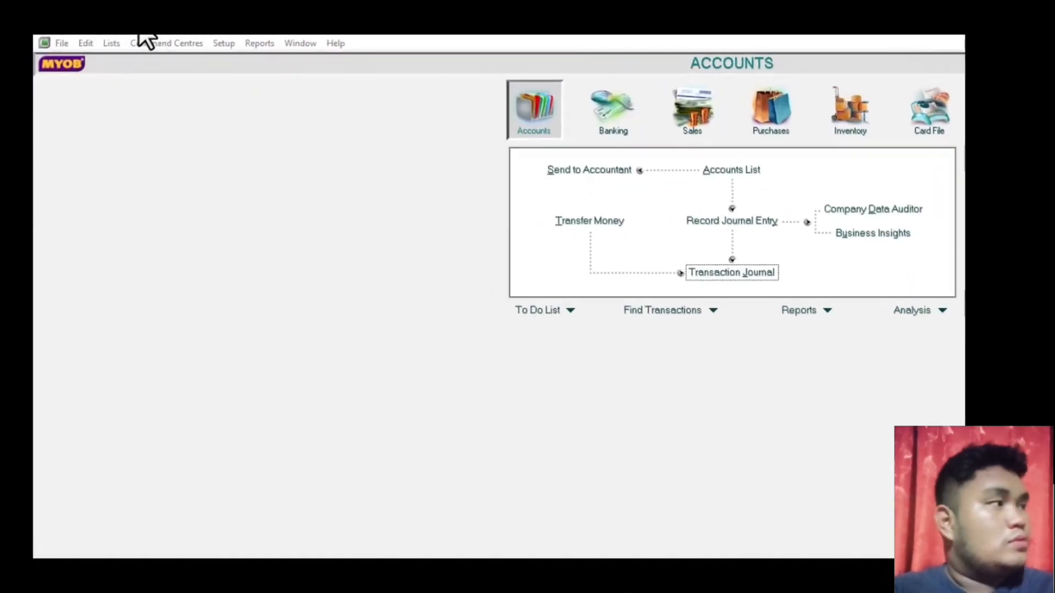
- Exit MYOB Accounting without a backup and switch to File Explorer
{"action": "left_click", "coordinate": [58, 42]}
{"action": "left_click", "coordinate": [98, 333]}
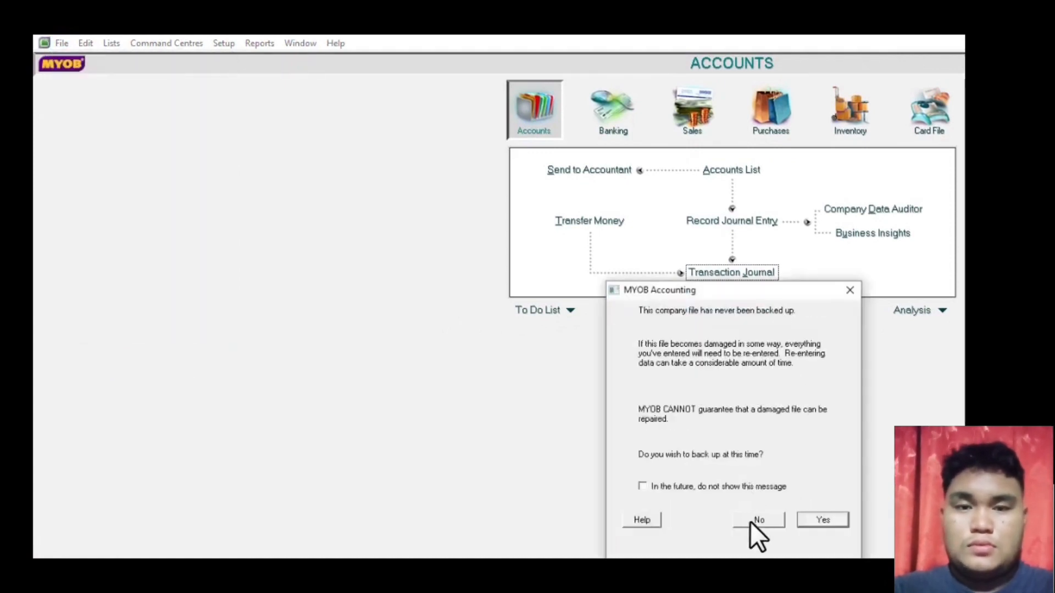
{"action": "left_click", "coordinate": [749, 521]}
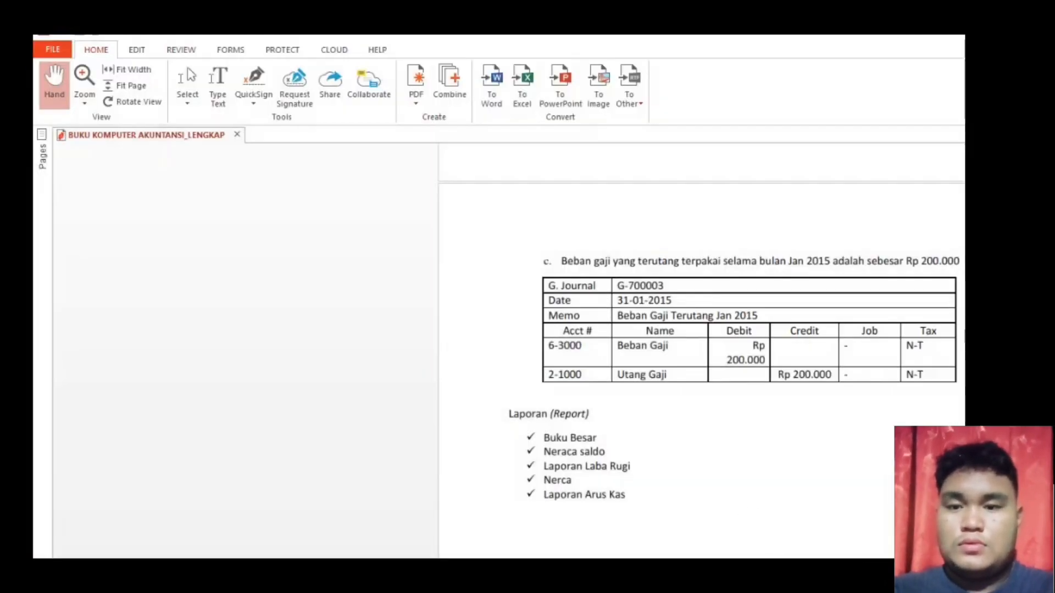
{"action": "key", "text": "alt+Tab"}
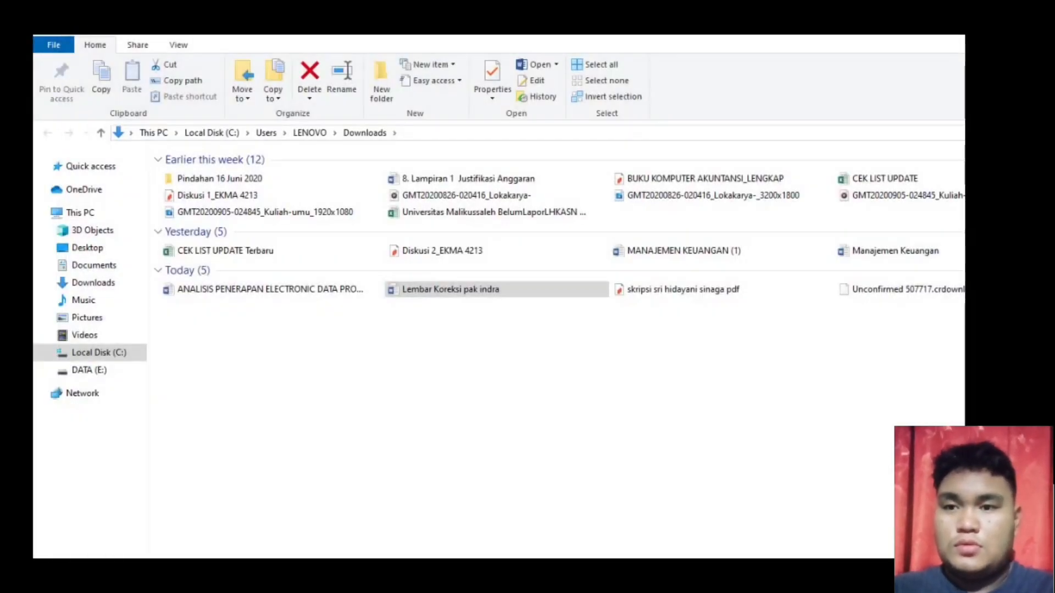
- In KOMPUTER AKUNTANSI_IIIA on DATA (E:), select the PT PIA .myo file and its four report PDFs
{"action": "left_click", "coordinate": [85, 370]}
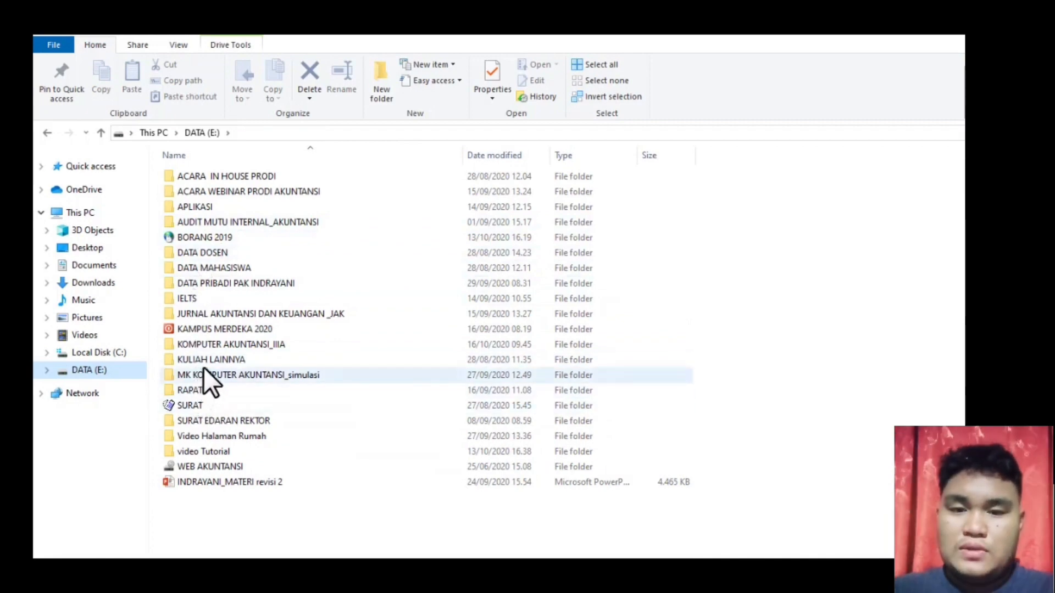
{"action": "double_click", "coordinate": [216, 345]}
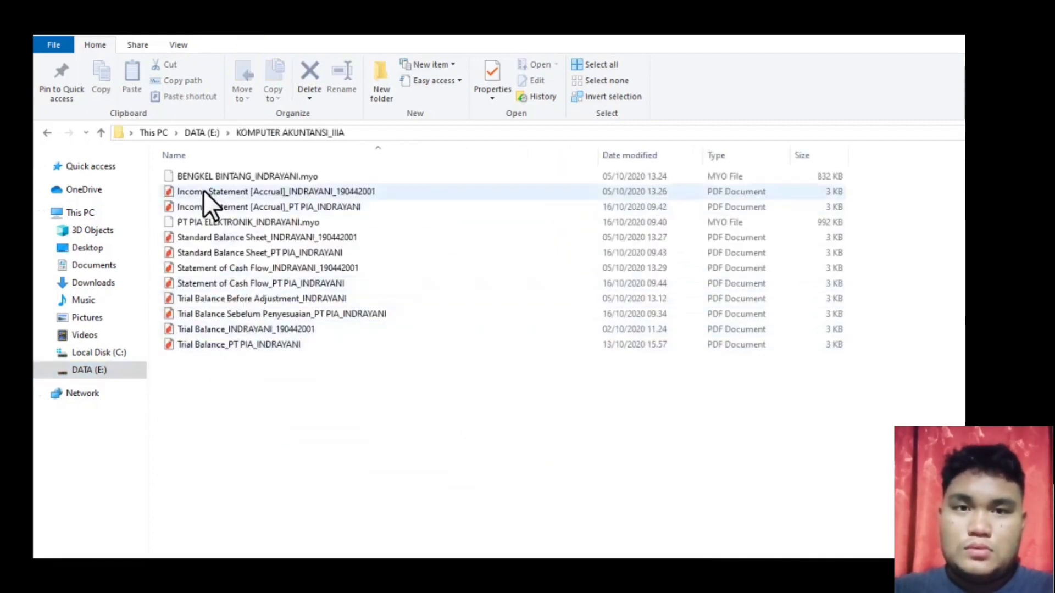
{"action": "left_click", "coordinate": [189, 222]}
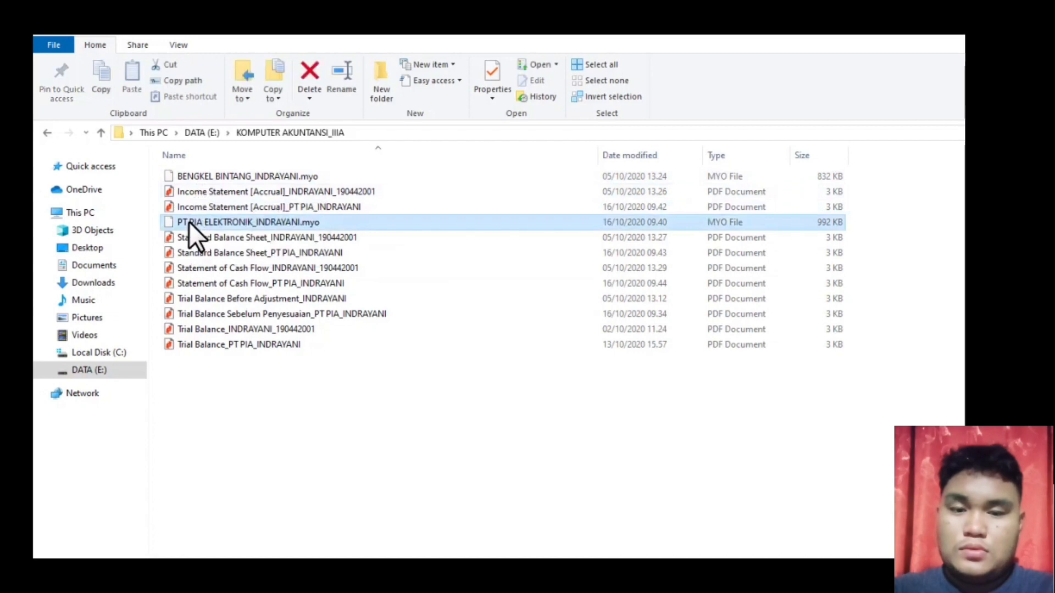
{"action": "left_click", "coordinate": [240, 223]}
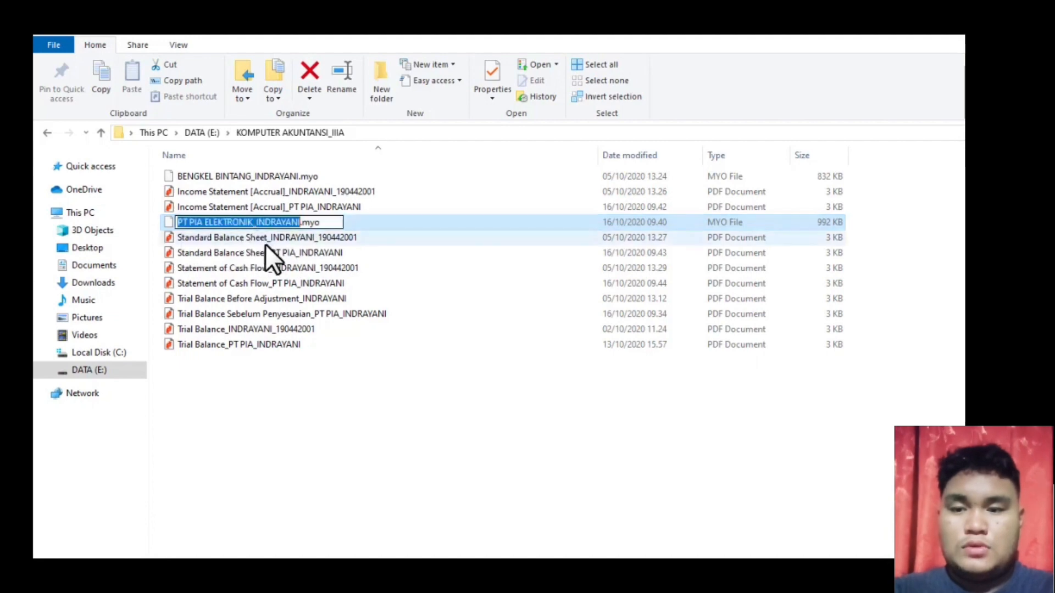
{"action": "left_click", "coordinate": [277, 253], "text": "ctrl"}
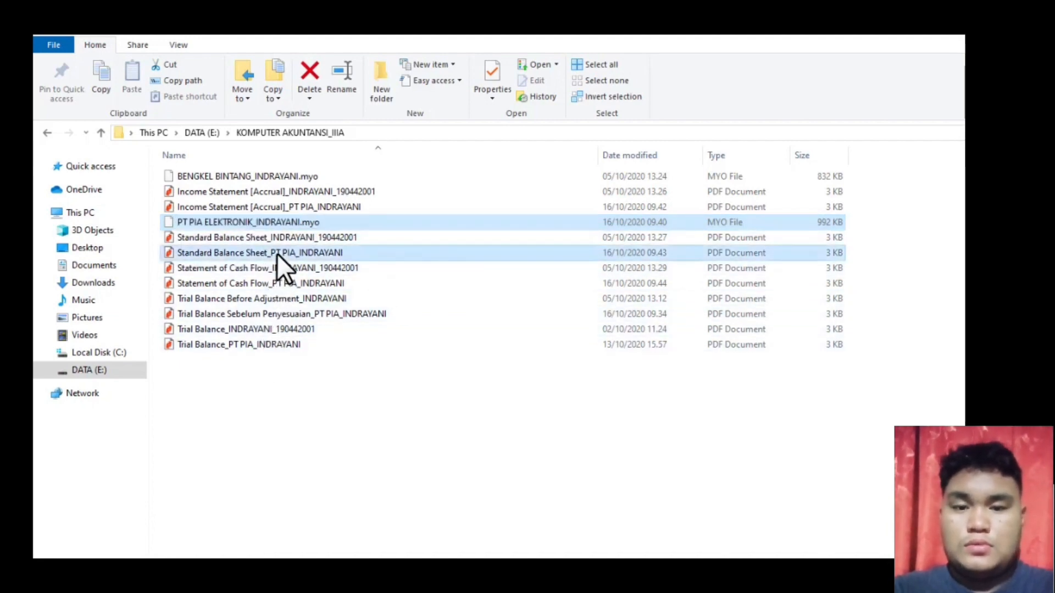
{"action": "left_click", "coordinate": [262, 284], "text": "ctrl"}
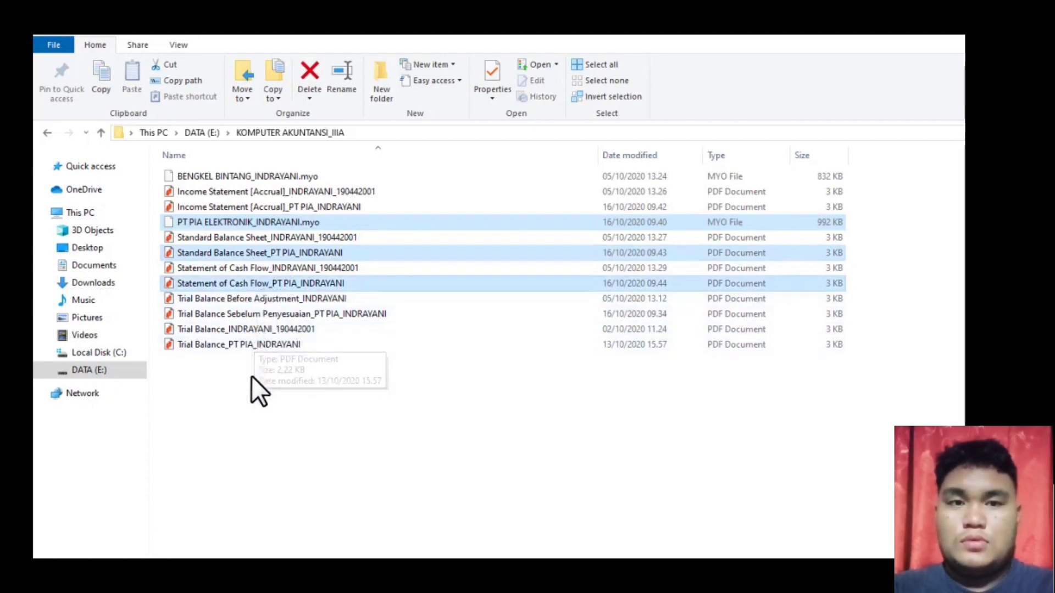
{"action": "left_click", "coordinate": [259, 314], "text": "ctrl"}
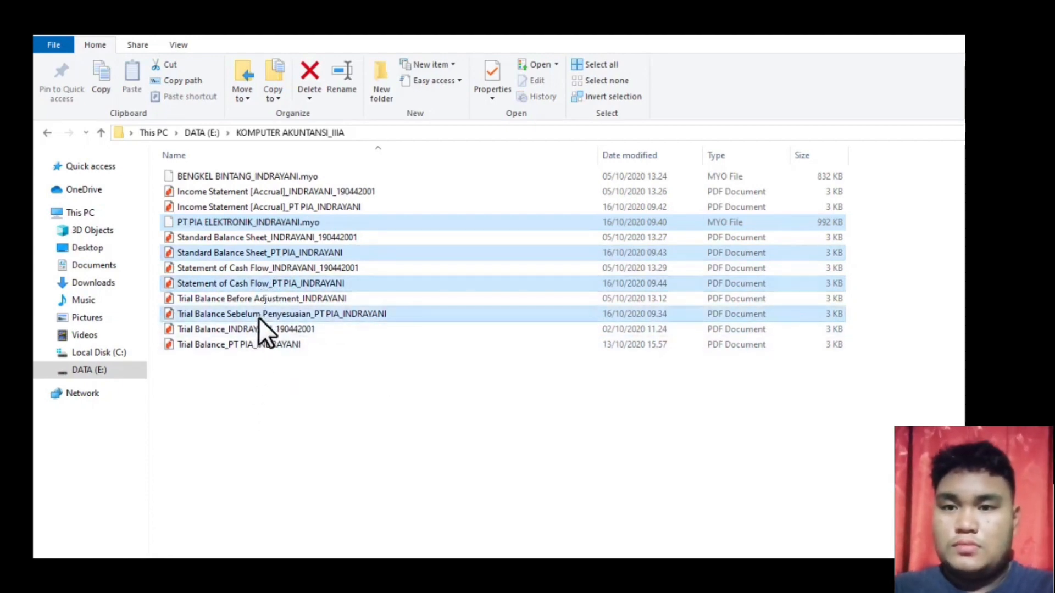
{"action": "left_click", "coordinate": [324, 207], "text": "ctrl"}
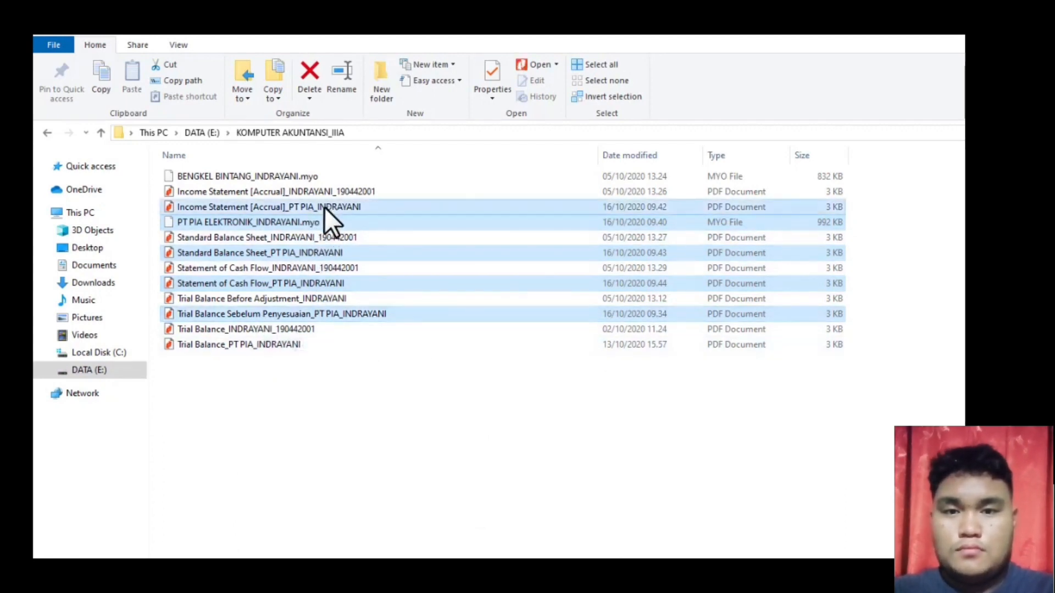
- Cut the five selected PT PIA files and go back a level
{"action": "right_click", "coordinate": [324, 206]}
{"action": "left_click", "coordinate": [34, 243]}
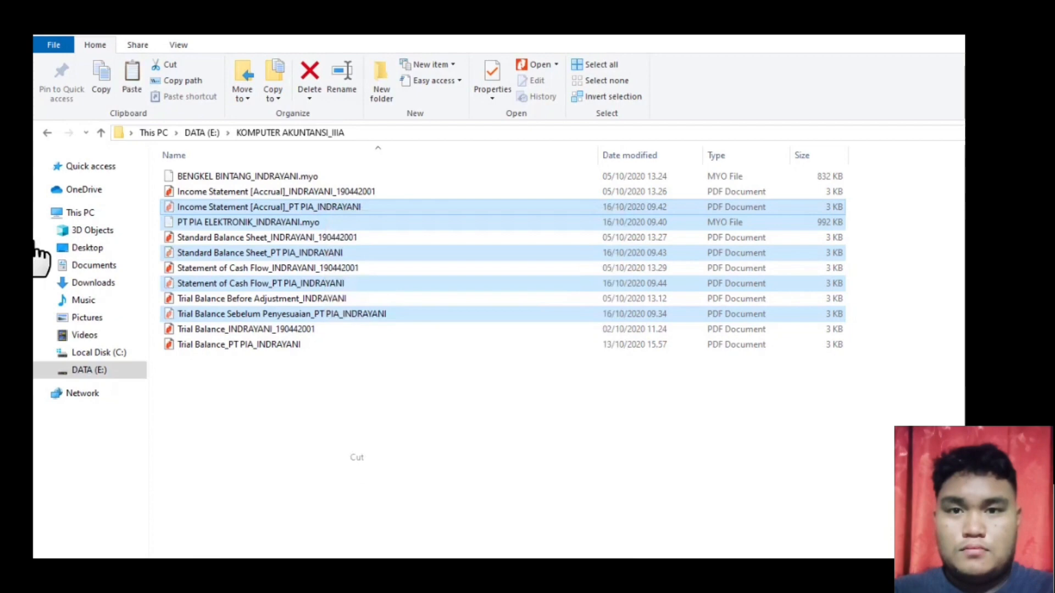
{"action": "left_click", "coordinate": [48, 132]}
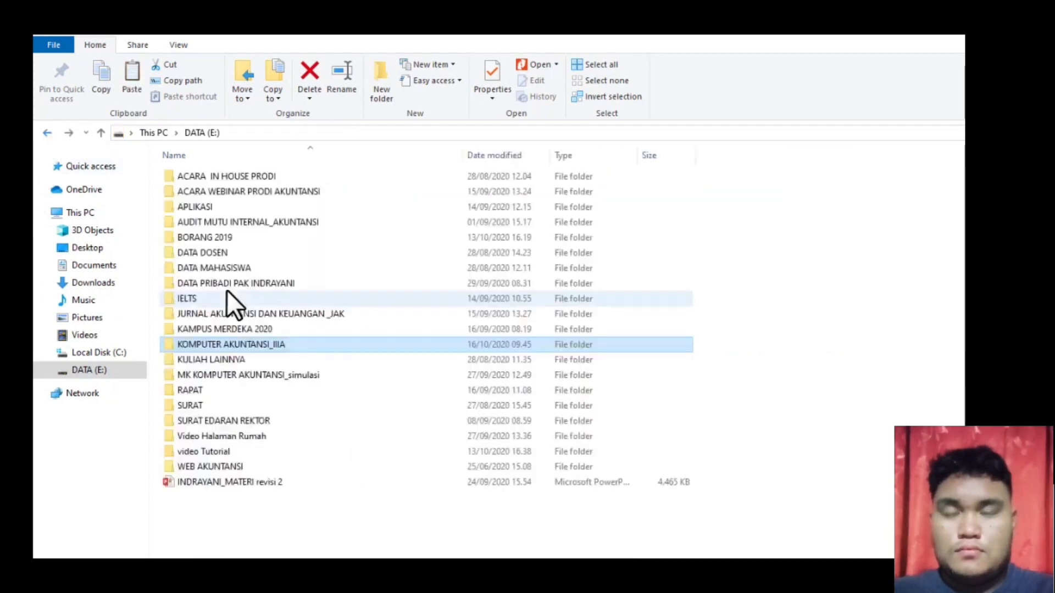
- Create a new folder named PT PIA inside KOMPUTER AKUNTANSI_IIIA
{"action": "double_click", "coordinate": [188, 343]}
{"action": "right_click", "coordinate": [209, 427]}
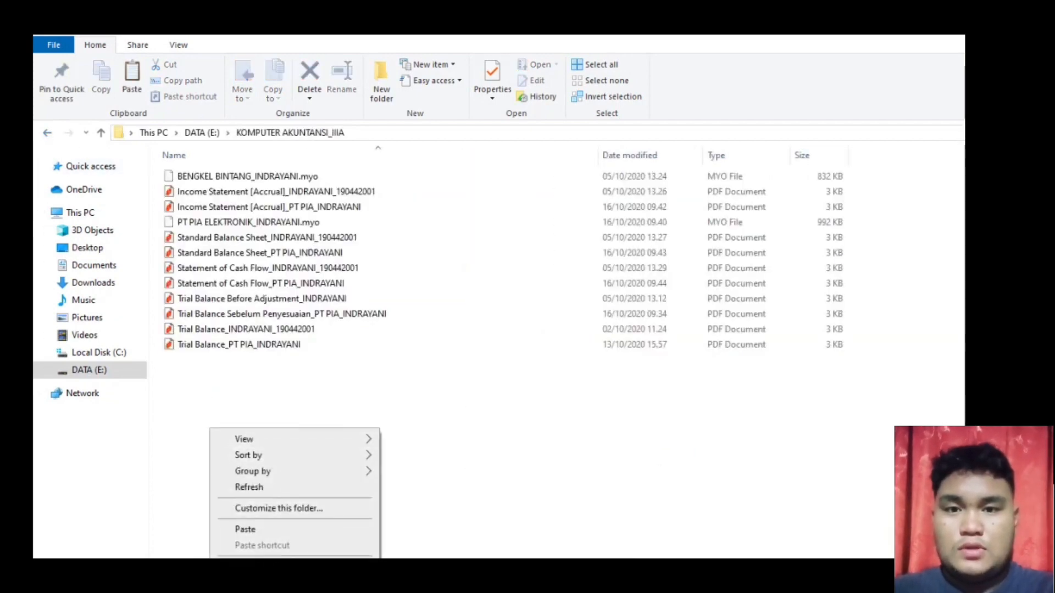
{"action": "left_click", "coordinate": [407, 587]}
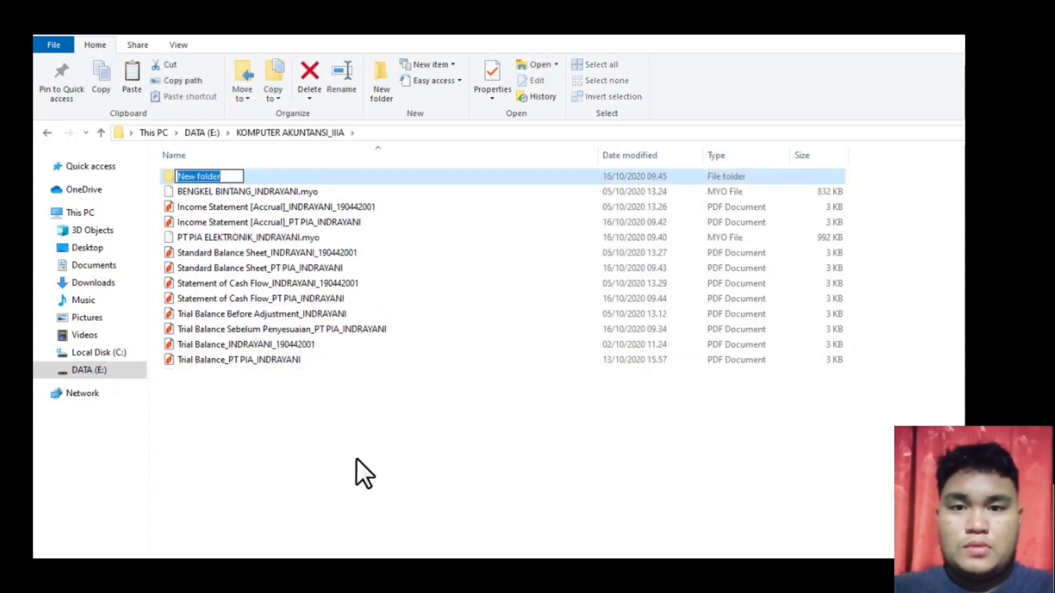
{"action": "type", "text": "PT PIA"}
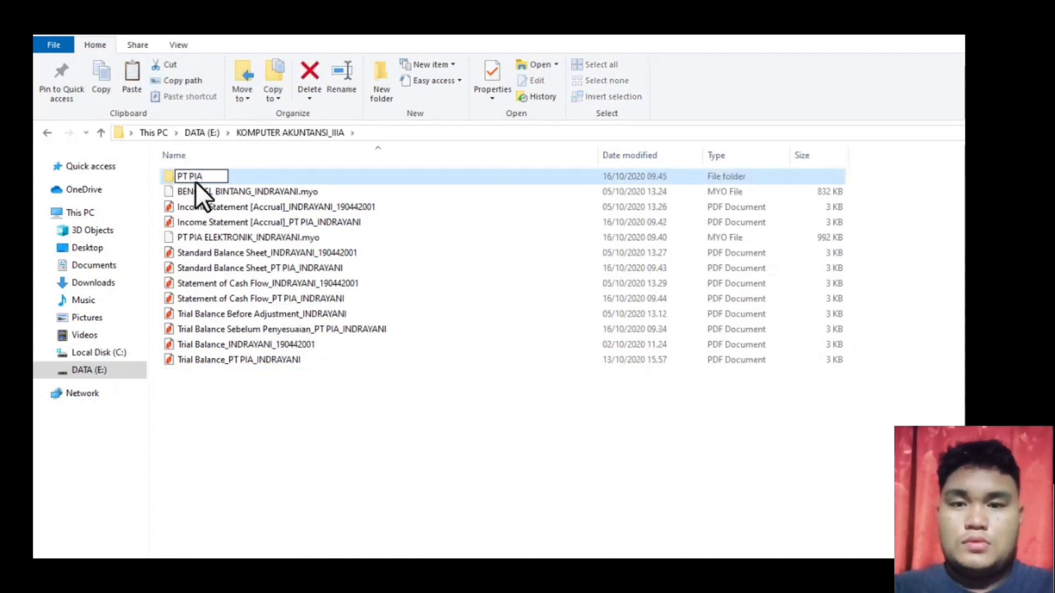
{"action": "key", "text": "Return"}
- Paste the cut files into PT PIA, then drag Trial Balance_PT PIA_INDRAYANI in too
{"action": "double_click", "coordinate": [196, 179]}
{"action": "right_click", "coordinate": [255, 276]}
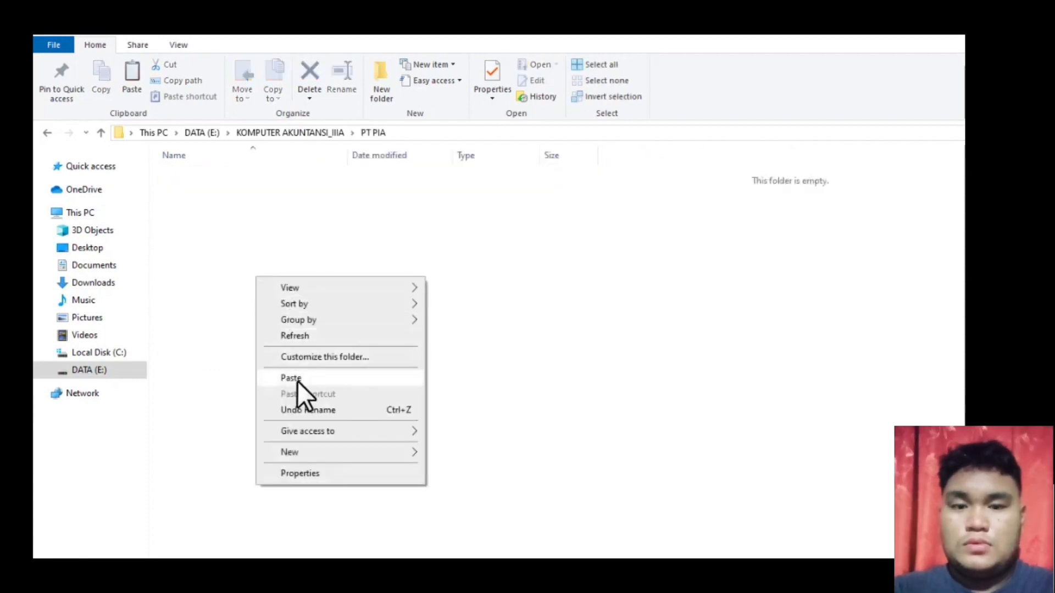
{"action": "left_click", "coordinate": [290, 379]}
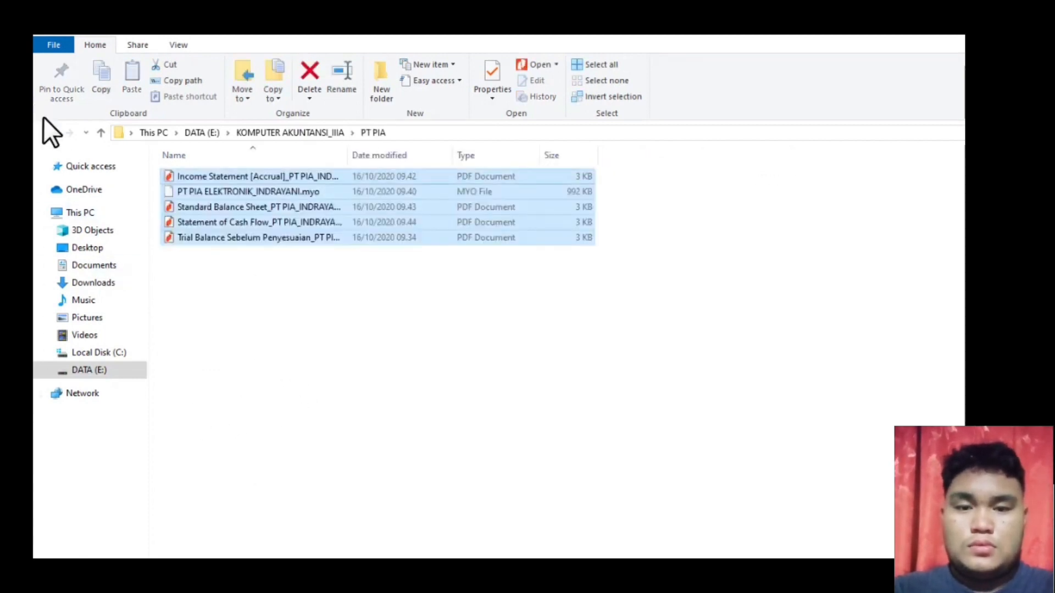
{"action": "left_click", "coordinate": [47, 133]}
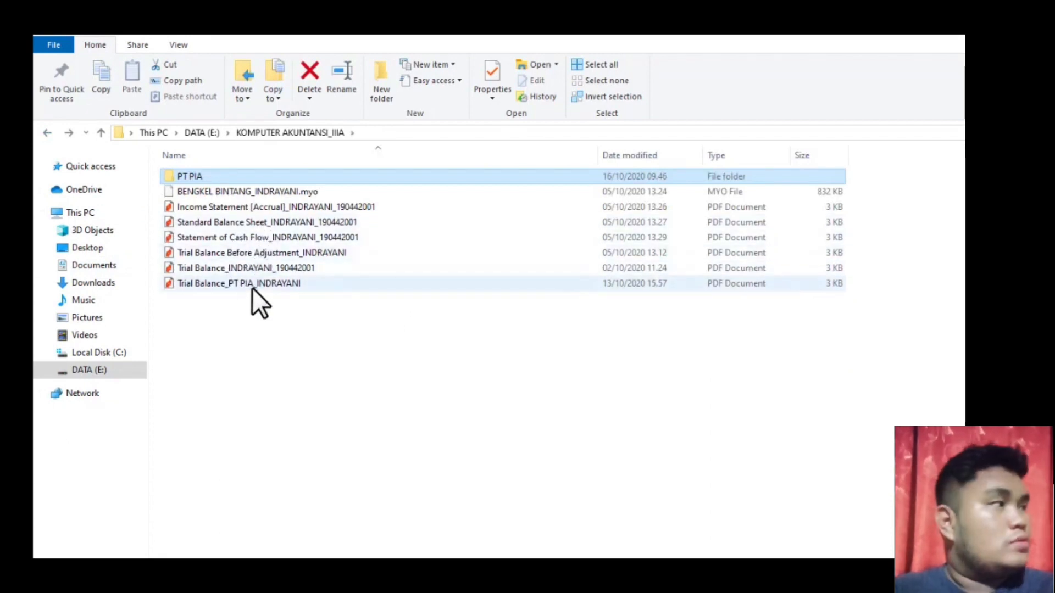
{"action": "left_click_drag", "start_coordinate": [252, 288], "coordinate": [202, 210]}
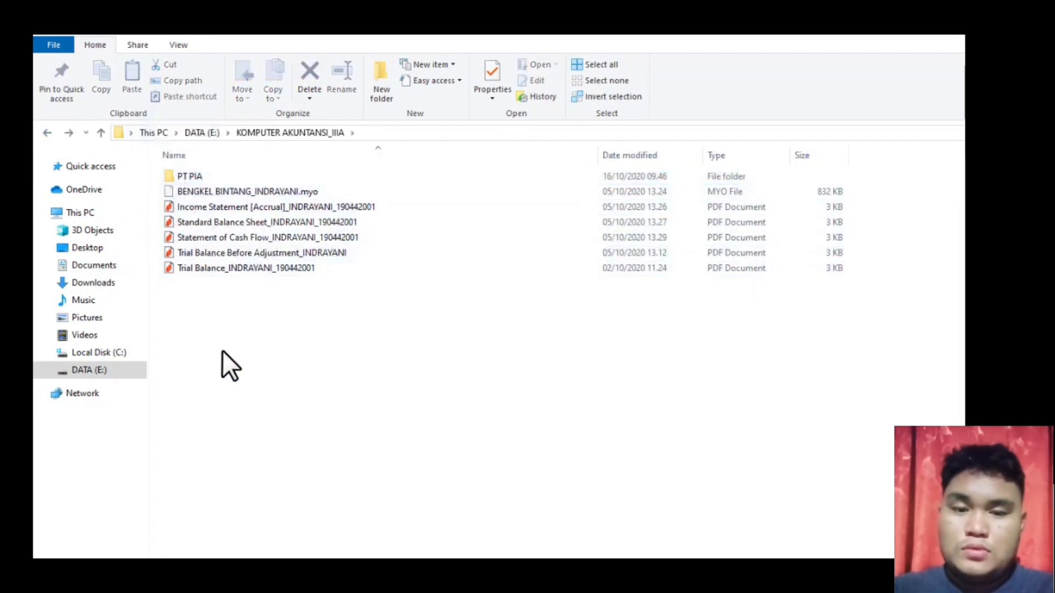
- Create a new folder named BENGKEL BINTANG
{"action": "right_click", "coordinate": [224, 324]}
{"action": "mouse_move", "coordinate": [278, 505]}
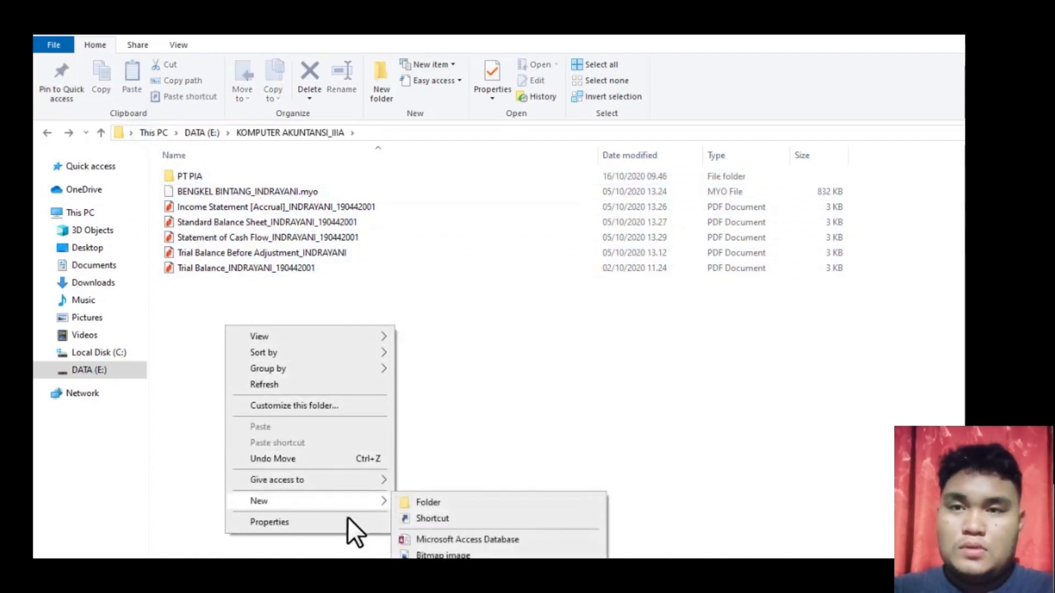
{"action": "left_click", "coordinate": [417, 504]}
{"action": "type", "text": "B"}
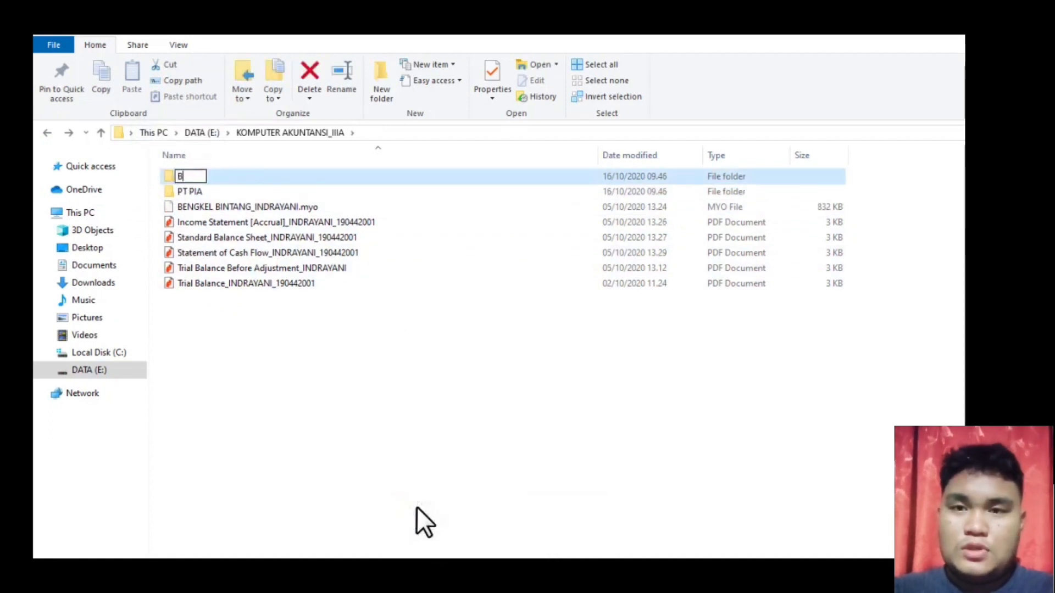
{"action": "type", "text": "ENF"}
{"action": "key", "text": "BackSpace"}
{"action": "type", "text": "G"}
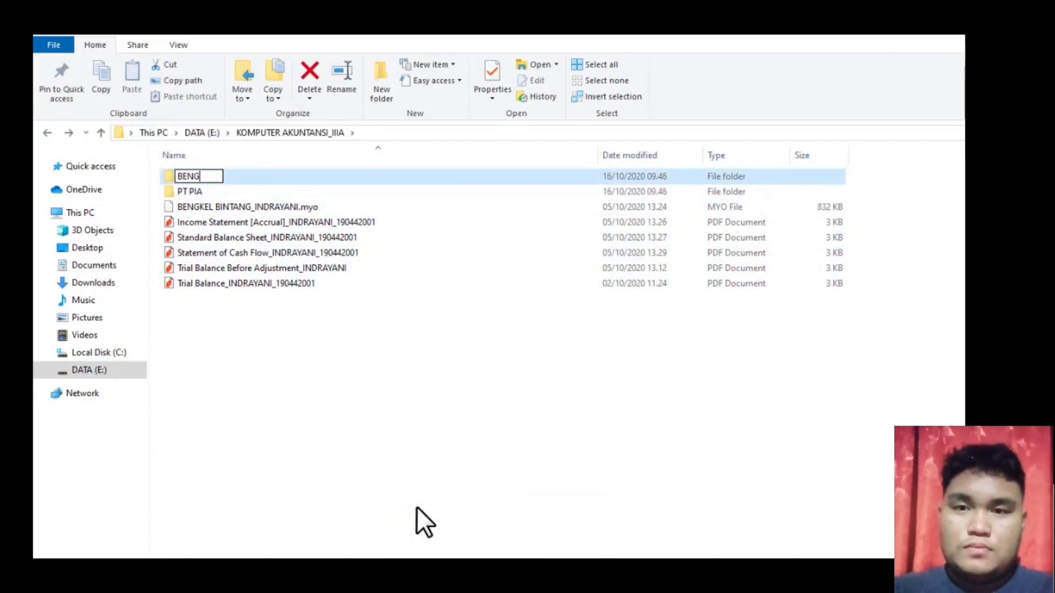
{"action": "type", "text": "KEL BINT"}
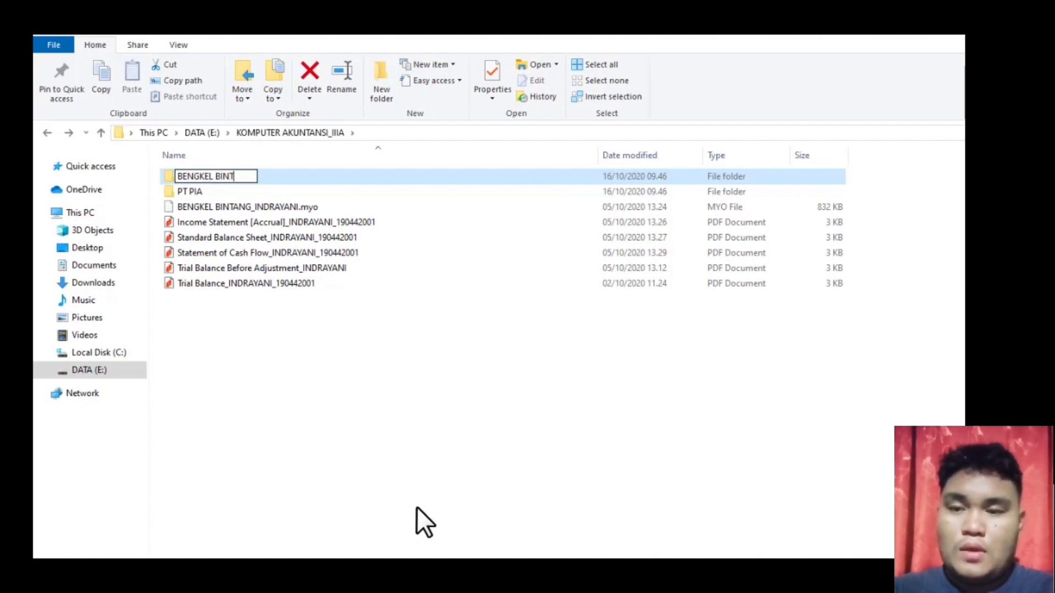
{"action": "type", "text": "ANG"}
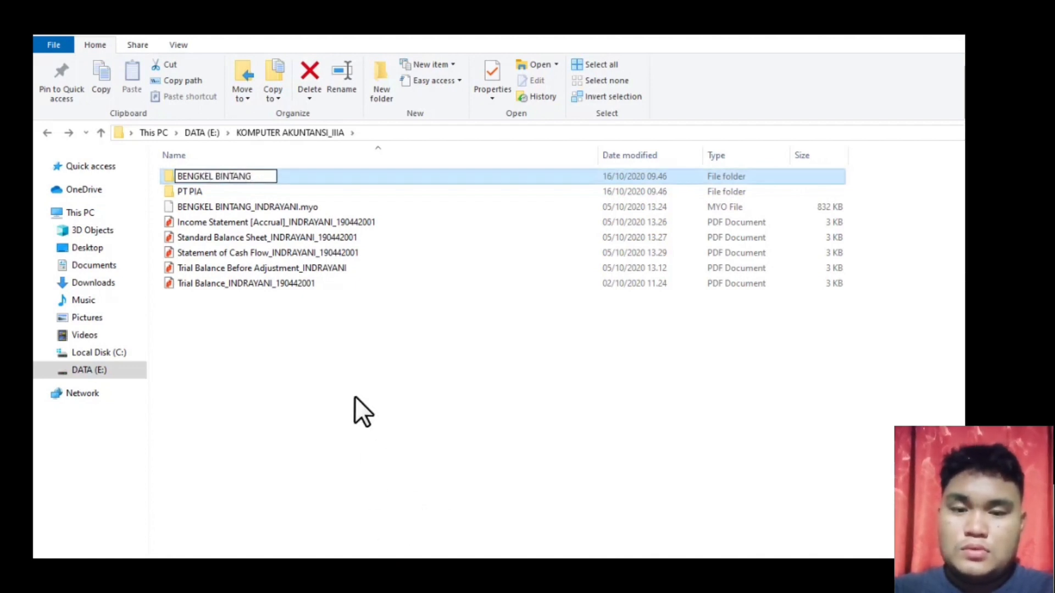
{"action": "left_click", "coordinate": [243, 355]}
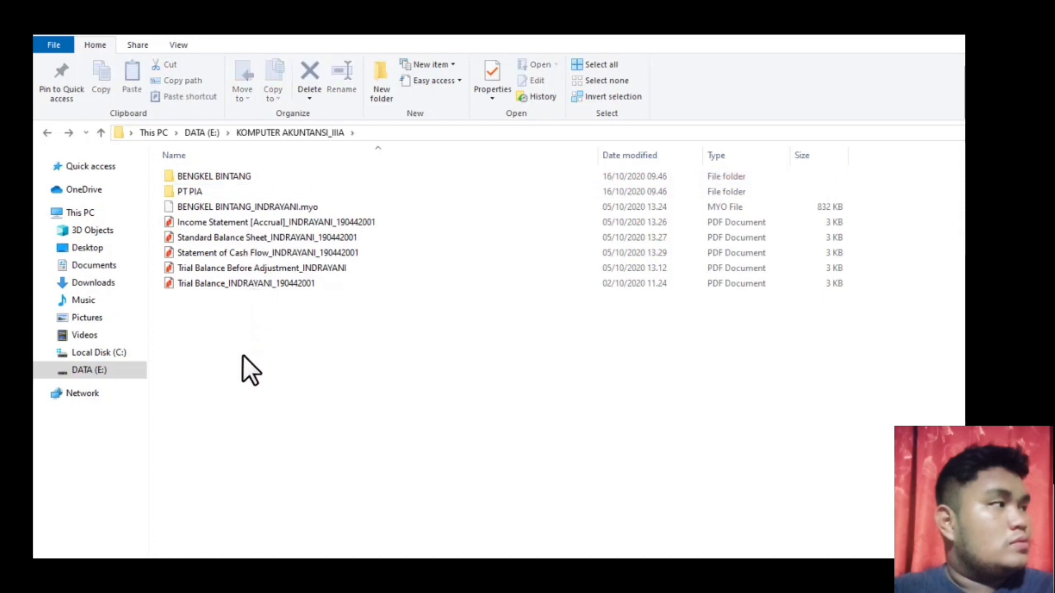
- Move BENGKEL BINTANG_INDRAYANI.myo and its PDFs into BENGKEL BINTANG, then open the PT PIA folder
{"action": "left_click", "coordinate": [236, 209]}
{"action": "left_click_drag", "start_coordinate": [236, 220], "coordinate": [215, 287]}
{"action": "right_click", "coordinate": [216, 287]}
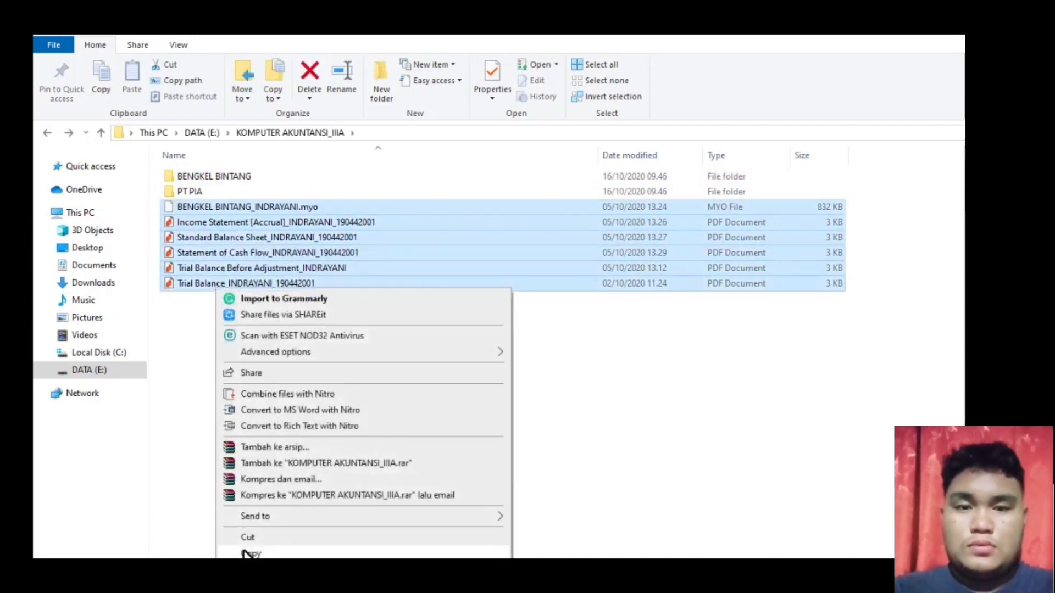
{"action": "left_click", "coordinate": [248, 534]}
{"action": "double_click", "coordinate": [204, 176]}
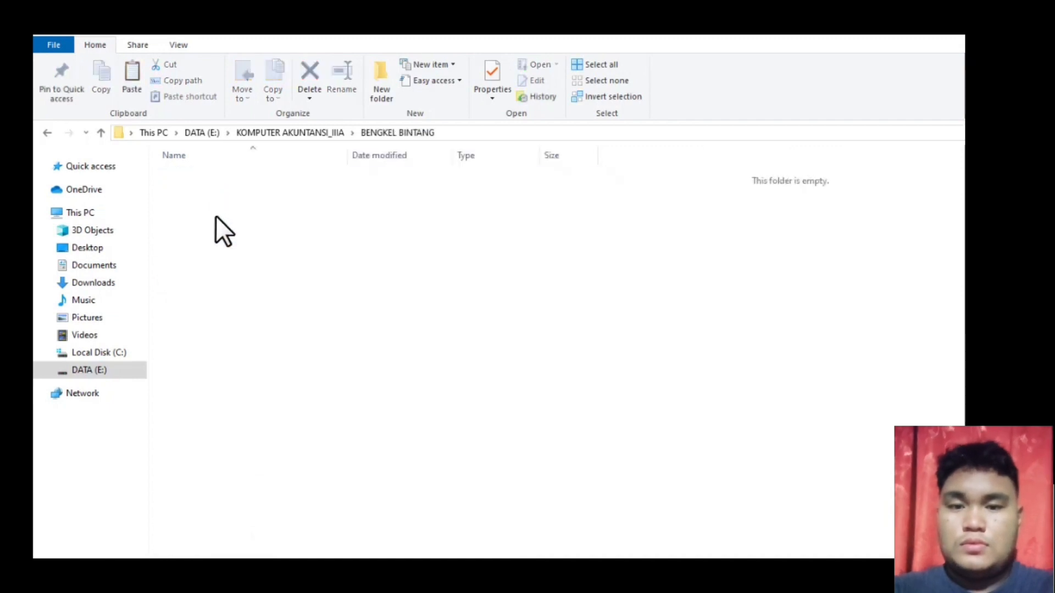
{"action": "right_click", "coordinate": [216, 216]}
{"action": "left_click", "coordinate": [253, 314]}
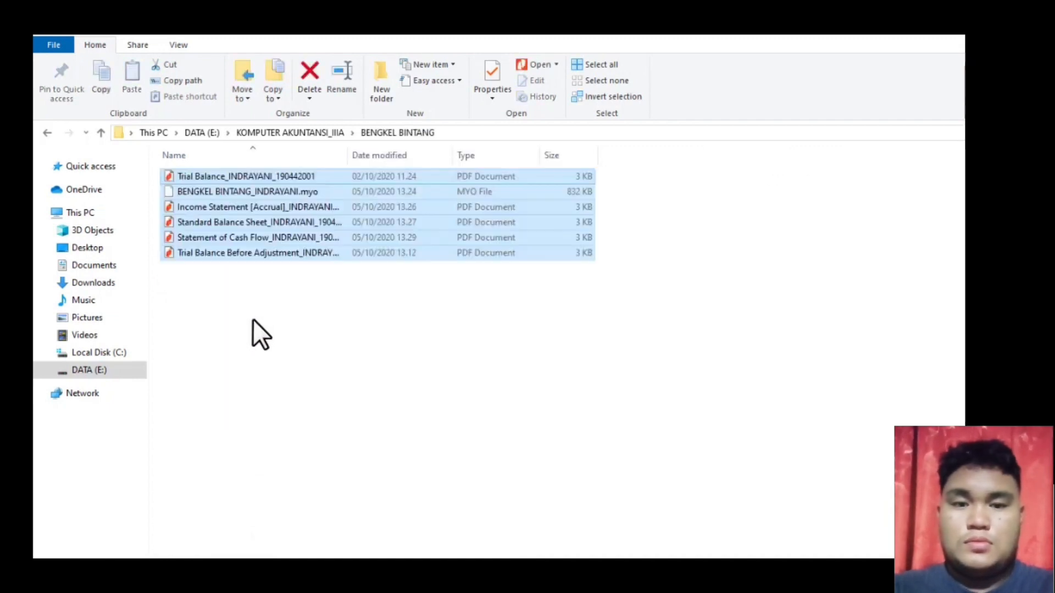
{"action": "left_click", "coordinate": [253, 319]}
{"action": "left_click", "coordinate": [44, 134]}
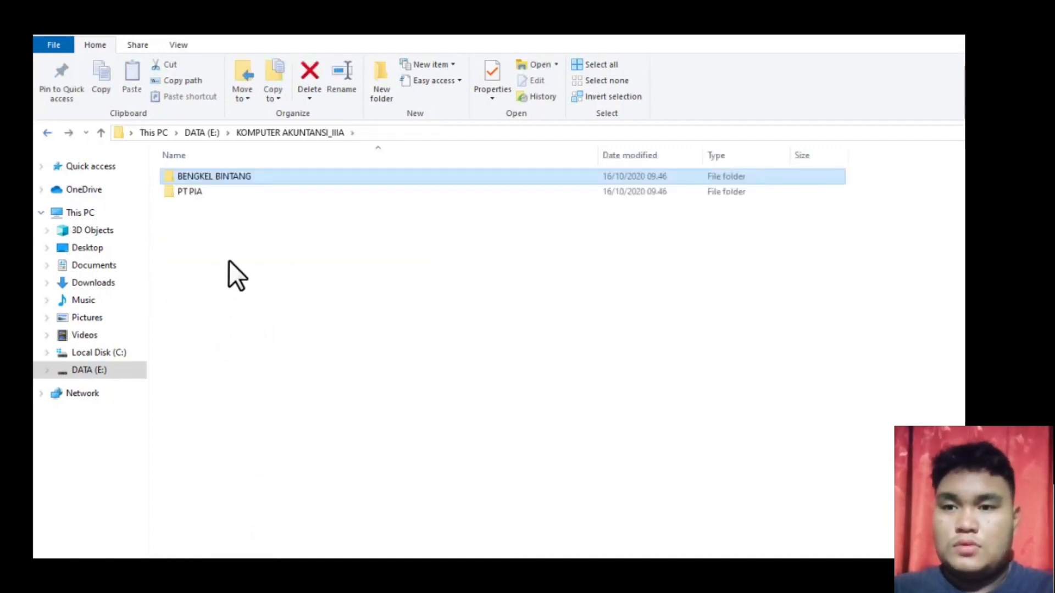
{"action": "double_click", "coordinate": [183, 191]}
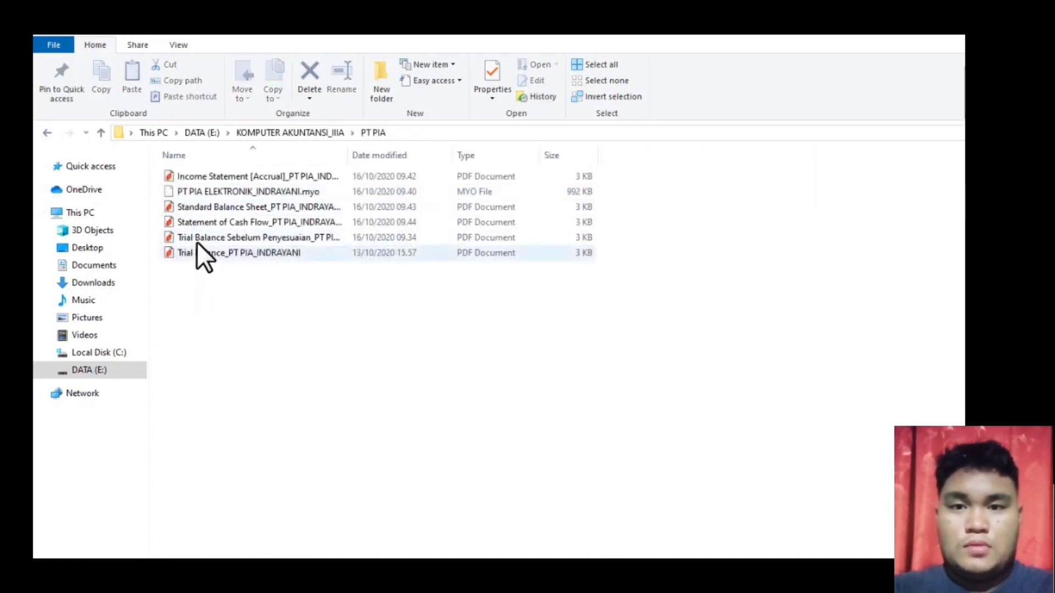